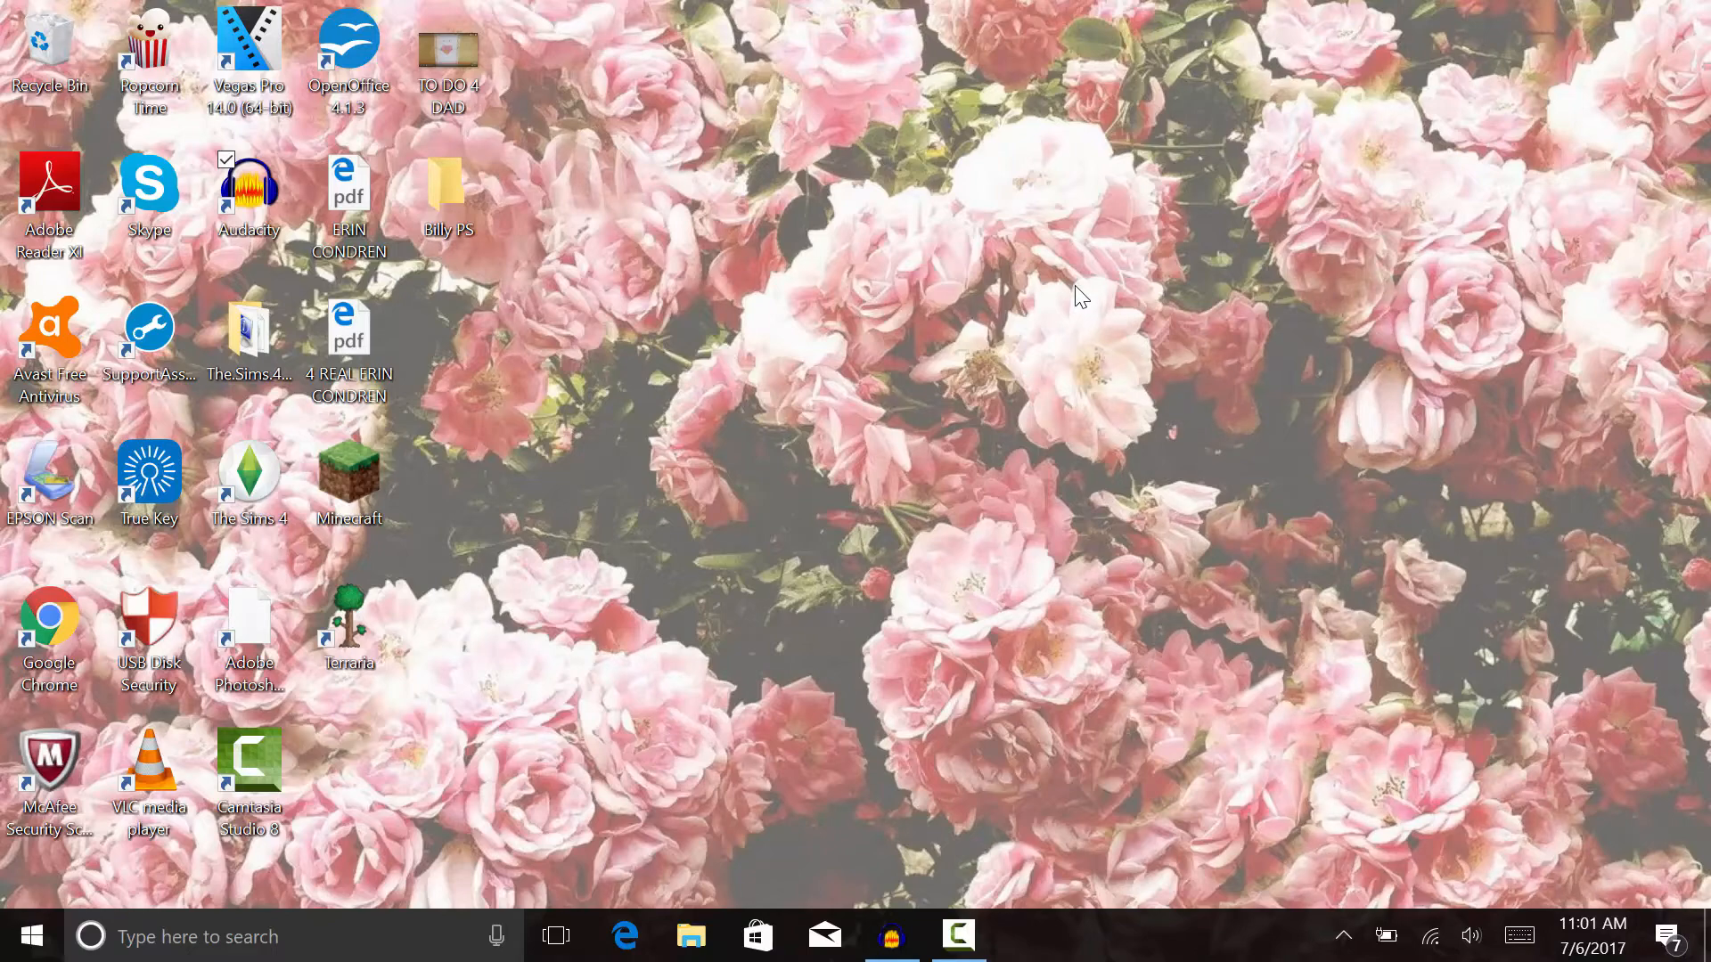
# - Delete the TO DO 4 DAD image from the desktop and move the Billy PS folder into its place
pyautogui.click(448, 49)
pyautogui.press('Delete')
pyautogui.moveTo(430, 186); pyautogui.dragTo(443, 80)
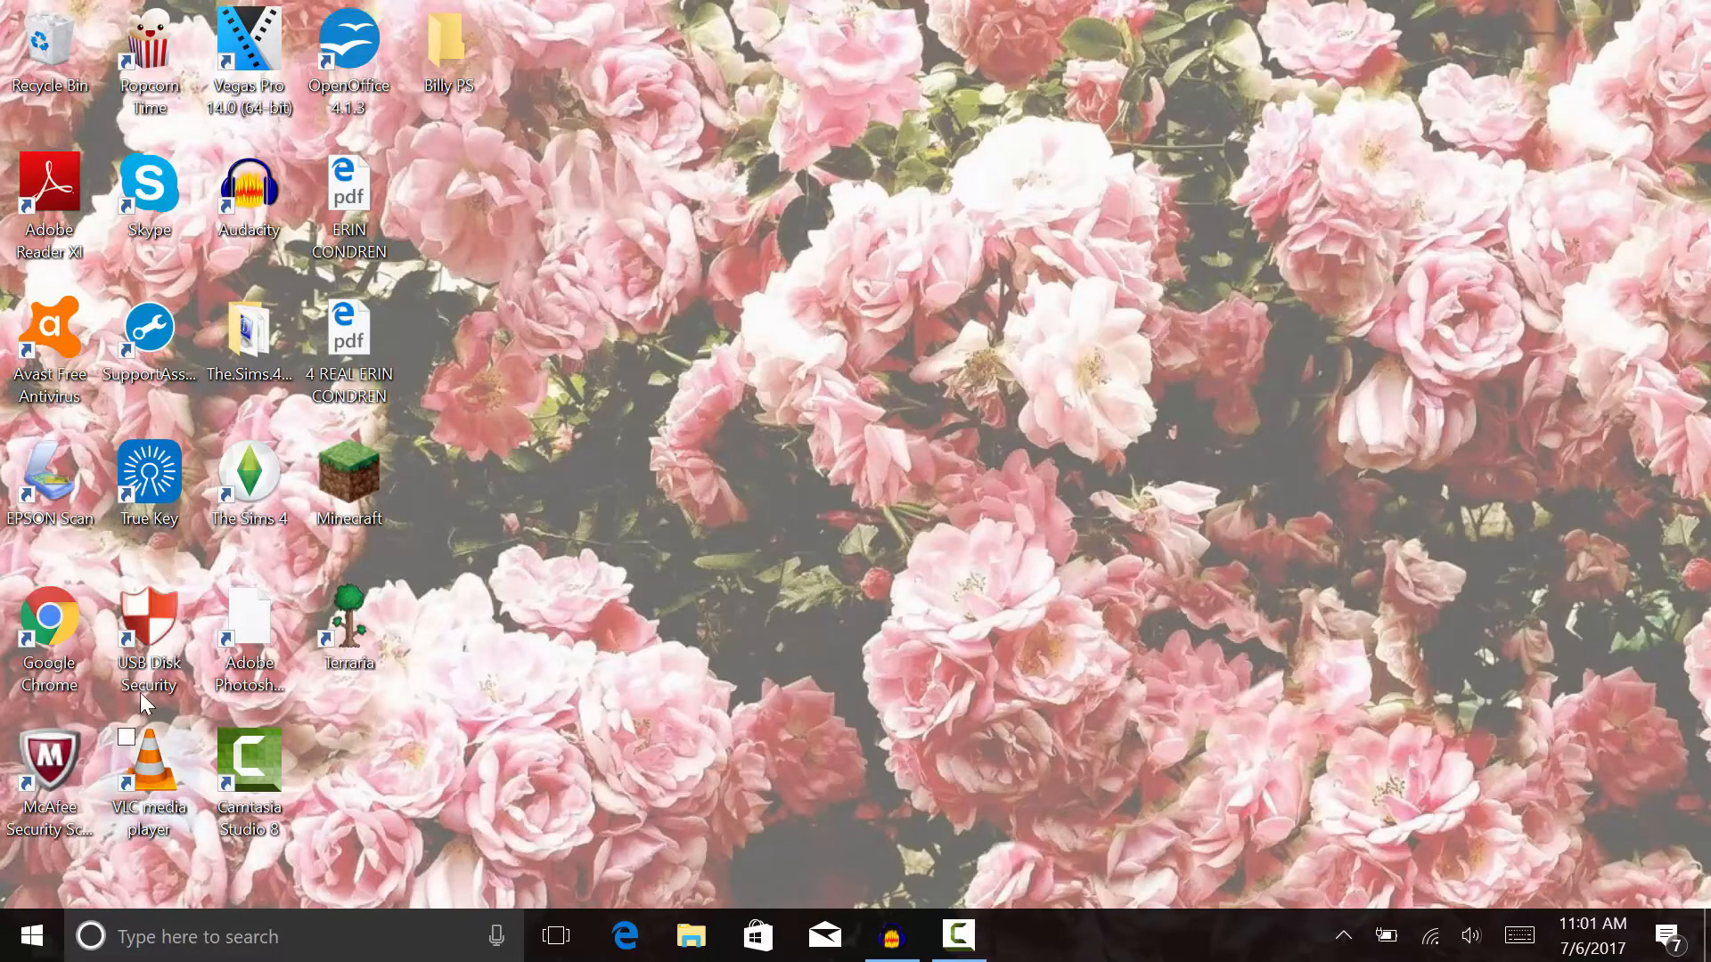
# - Launch Google Chrome and open the bookmarked PicMonkey website
pyautogui.click(59, 644)
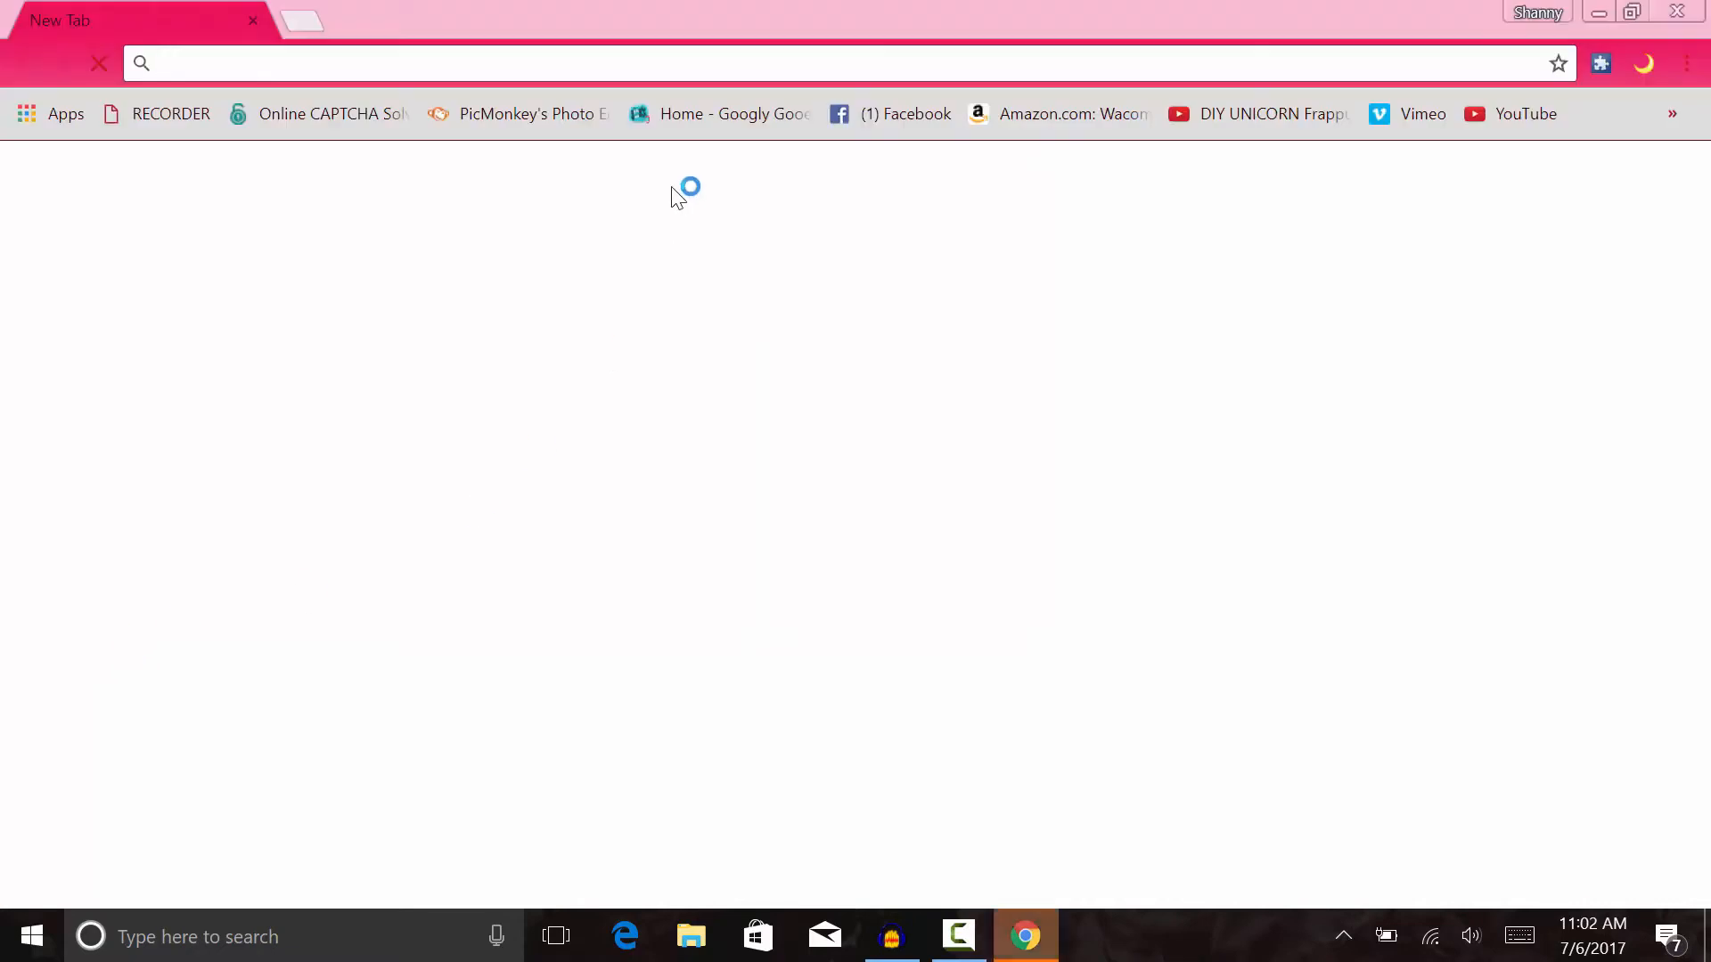
pyautogui.click(533, 116)
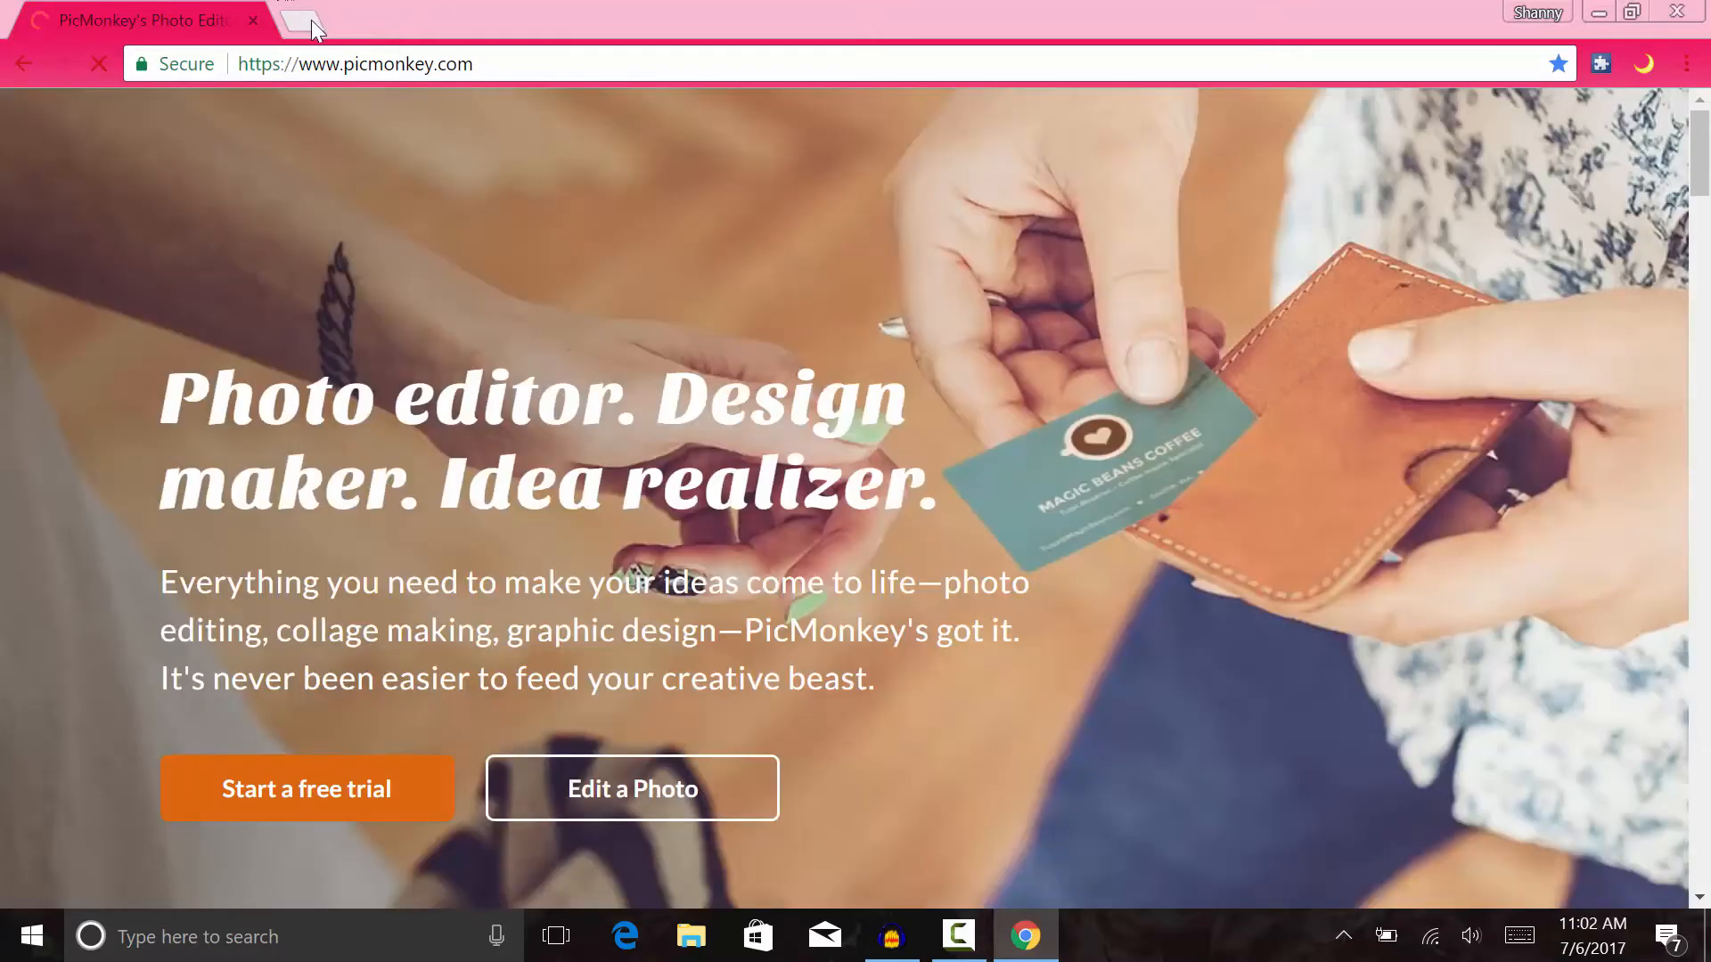
# - Search for photopea in a new browser tab, open the Photopea website and dismiss its welcome page
pyautogui.click(303, 19)
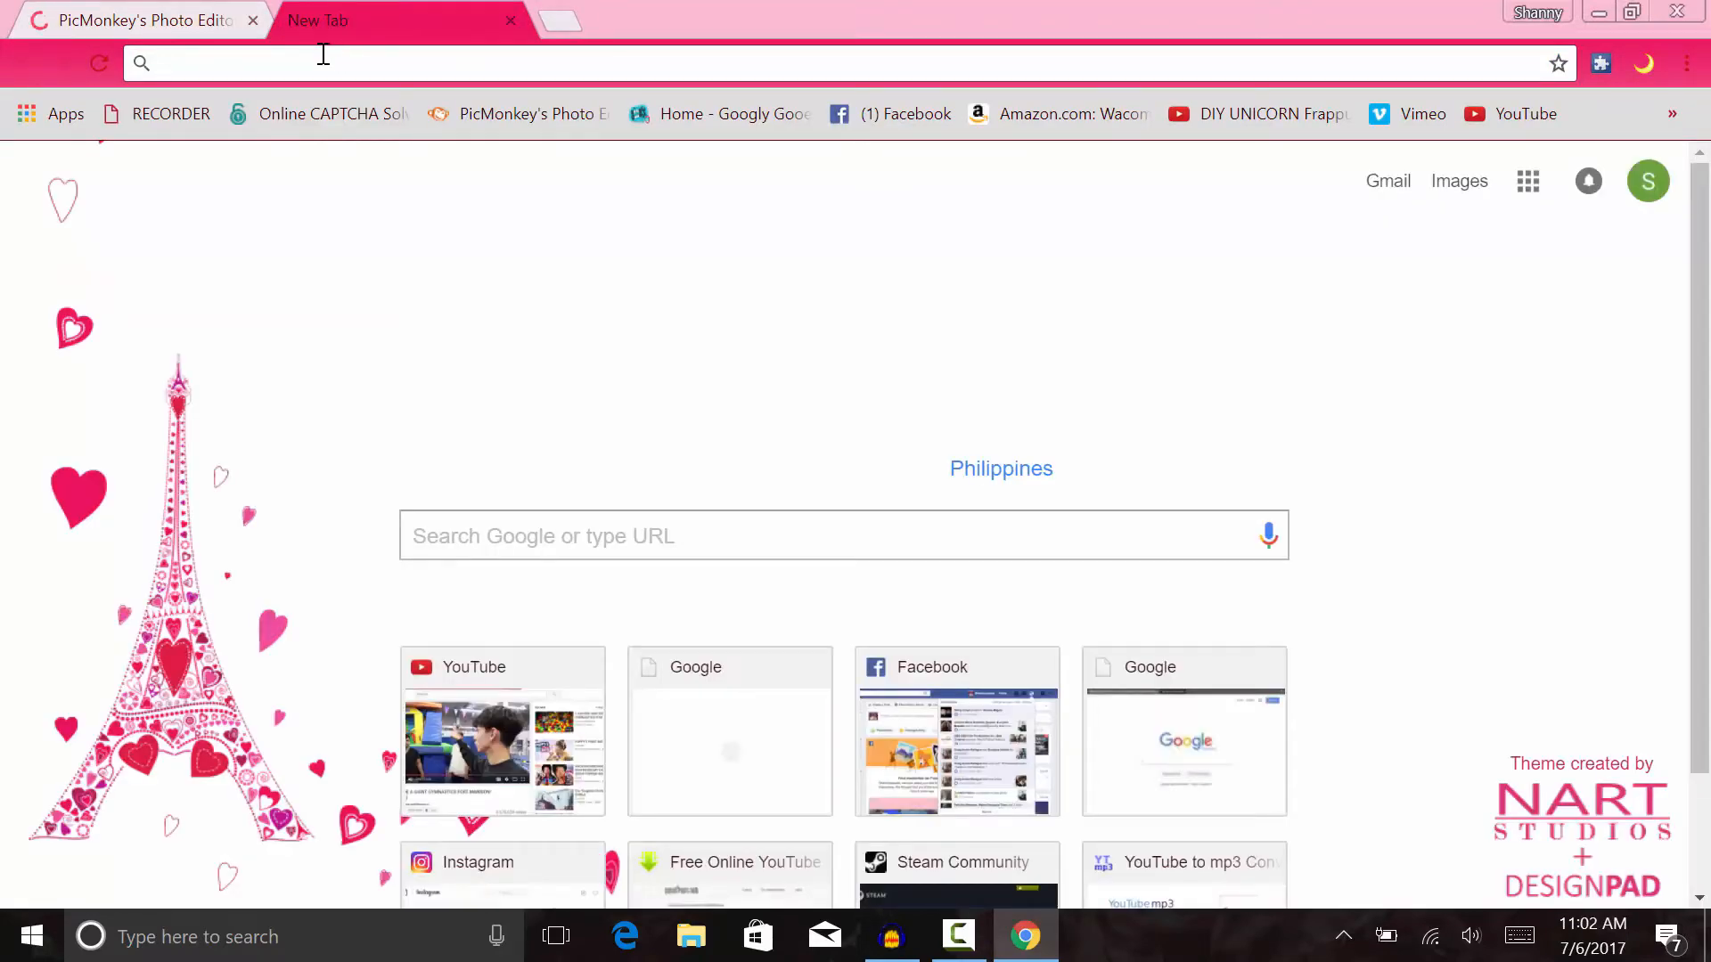
pyautogui.write('photop')
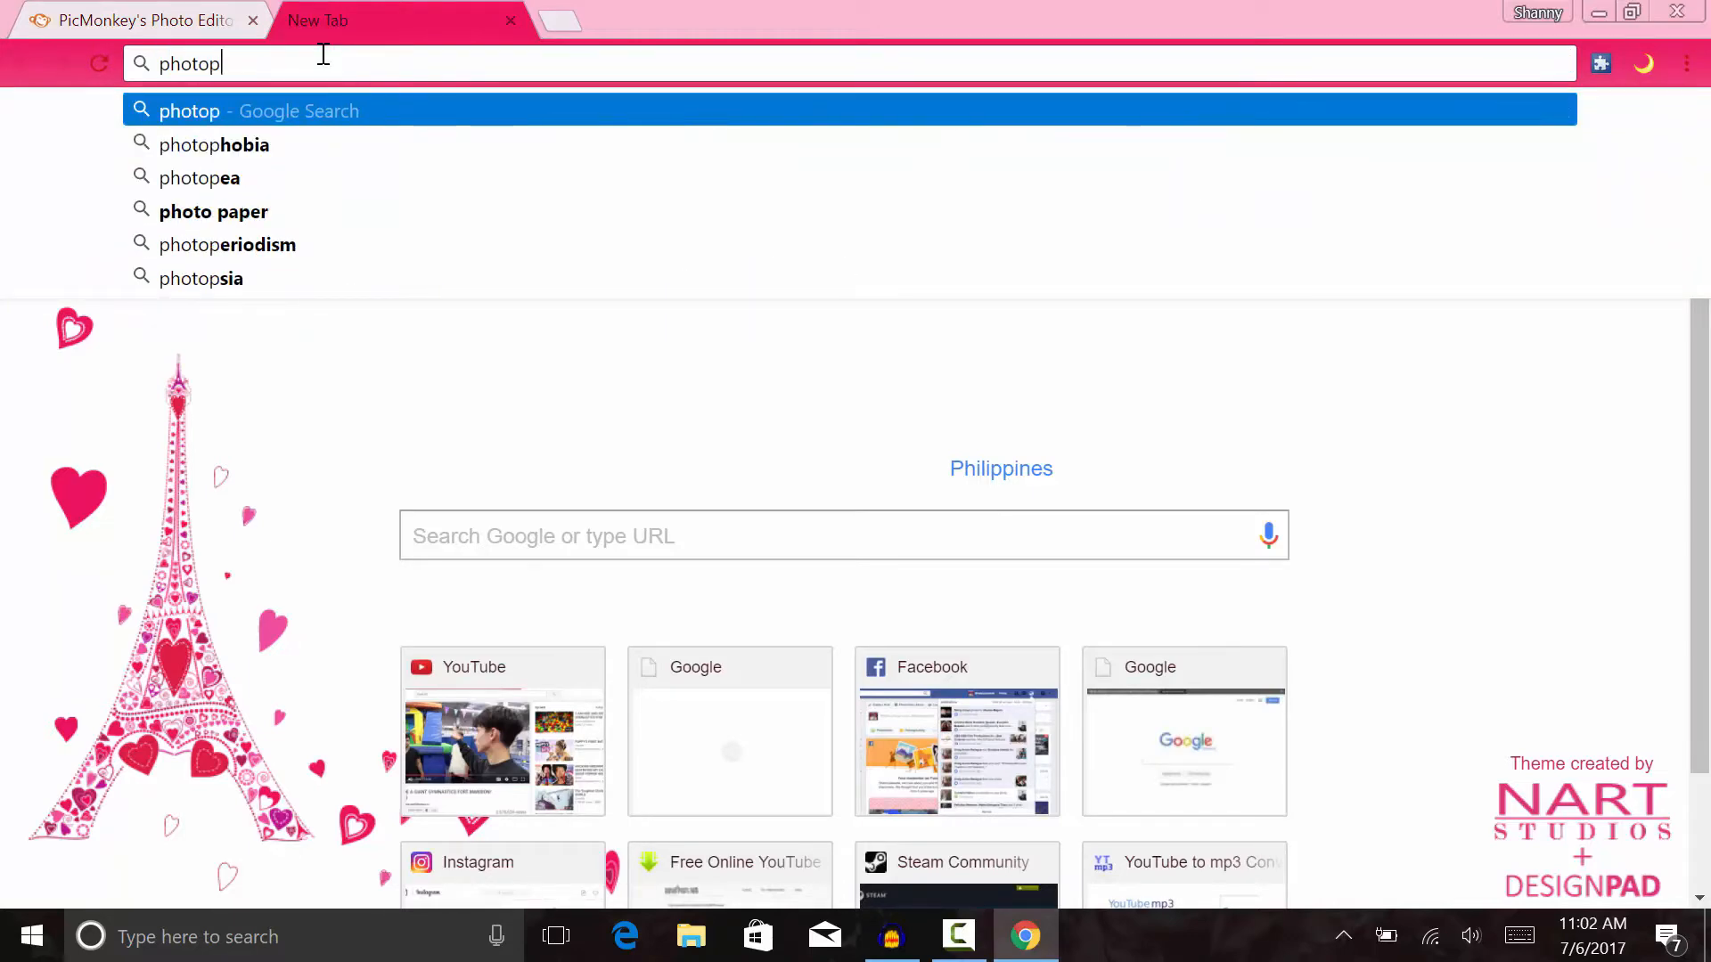
pyautogui.press('Down')
pyautogui.press('Down')
pyautogui.press('Return')
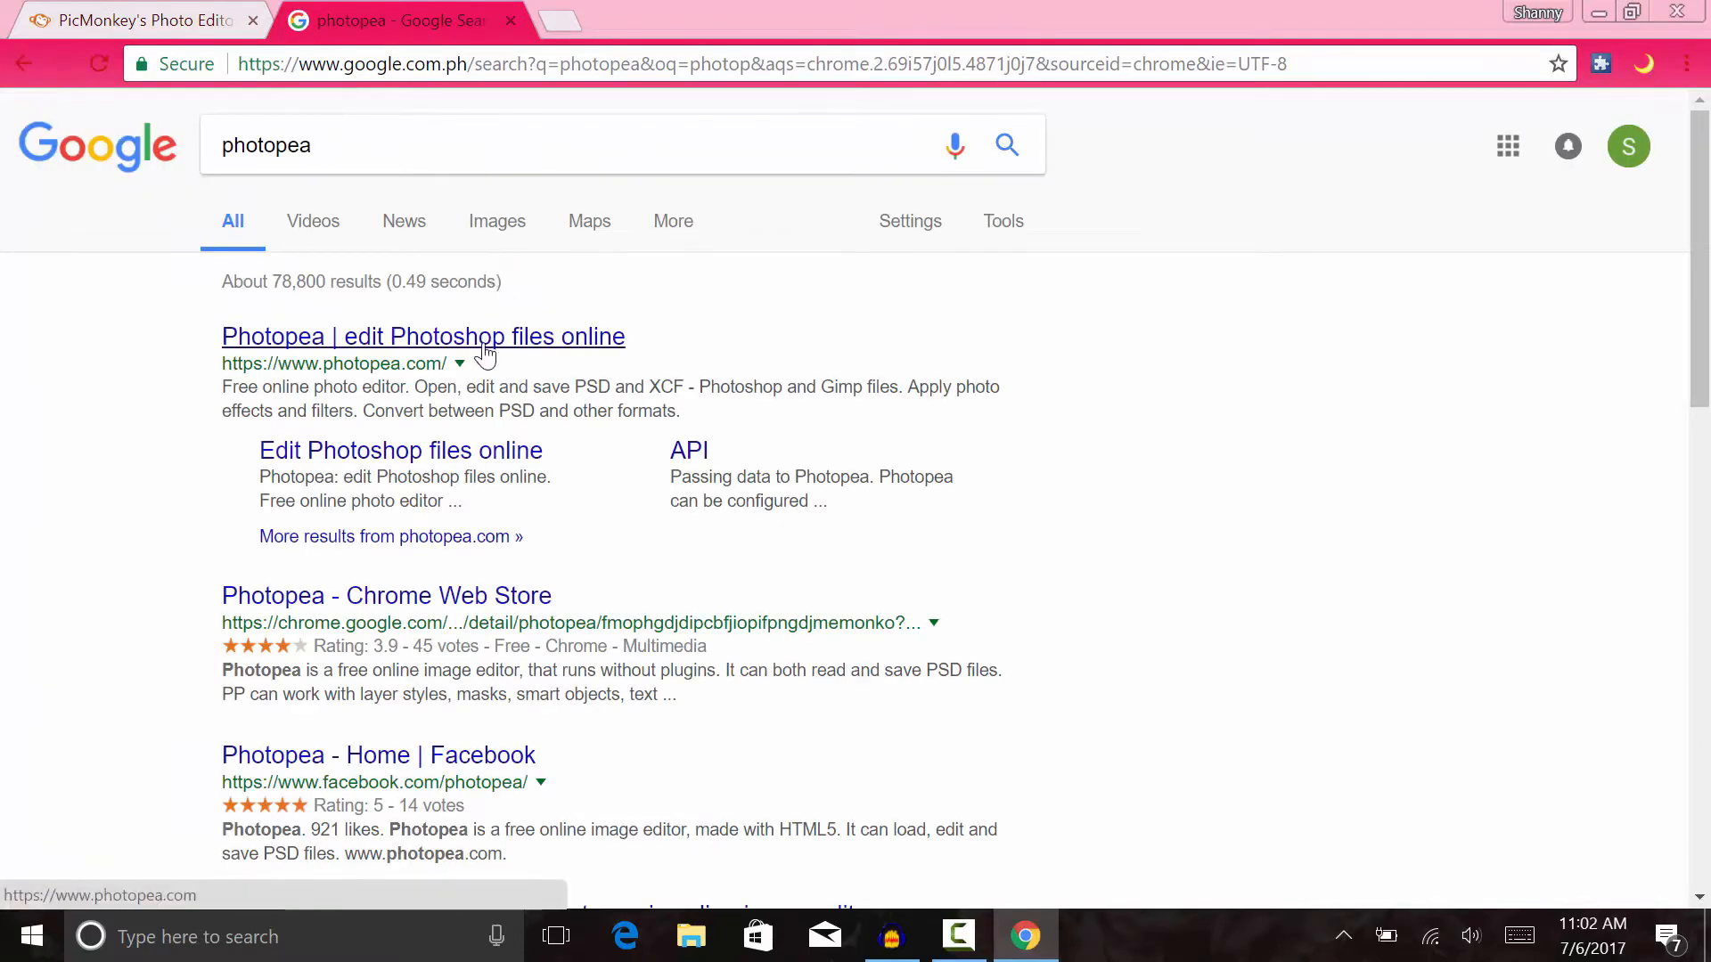
pyautogui.click(503, 343)
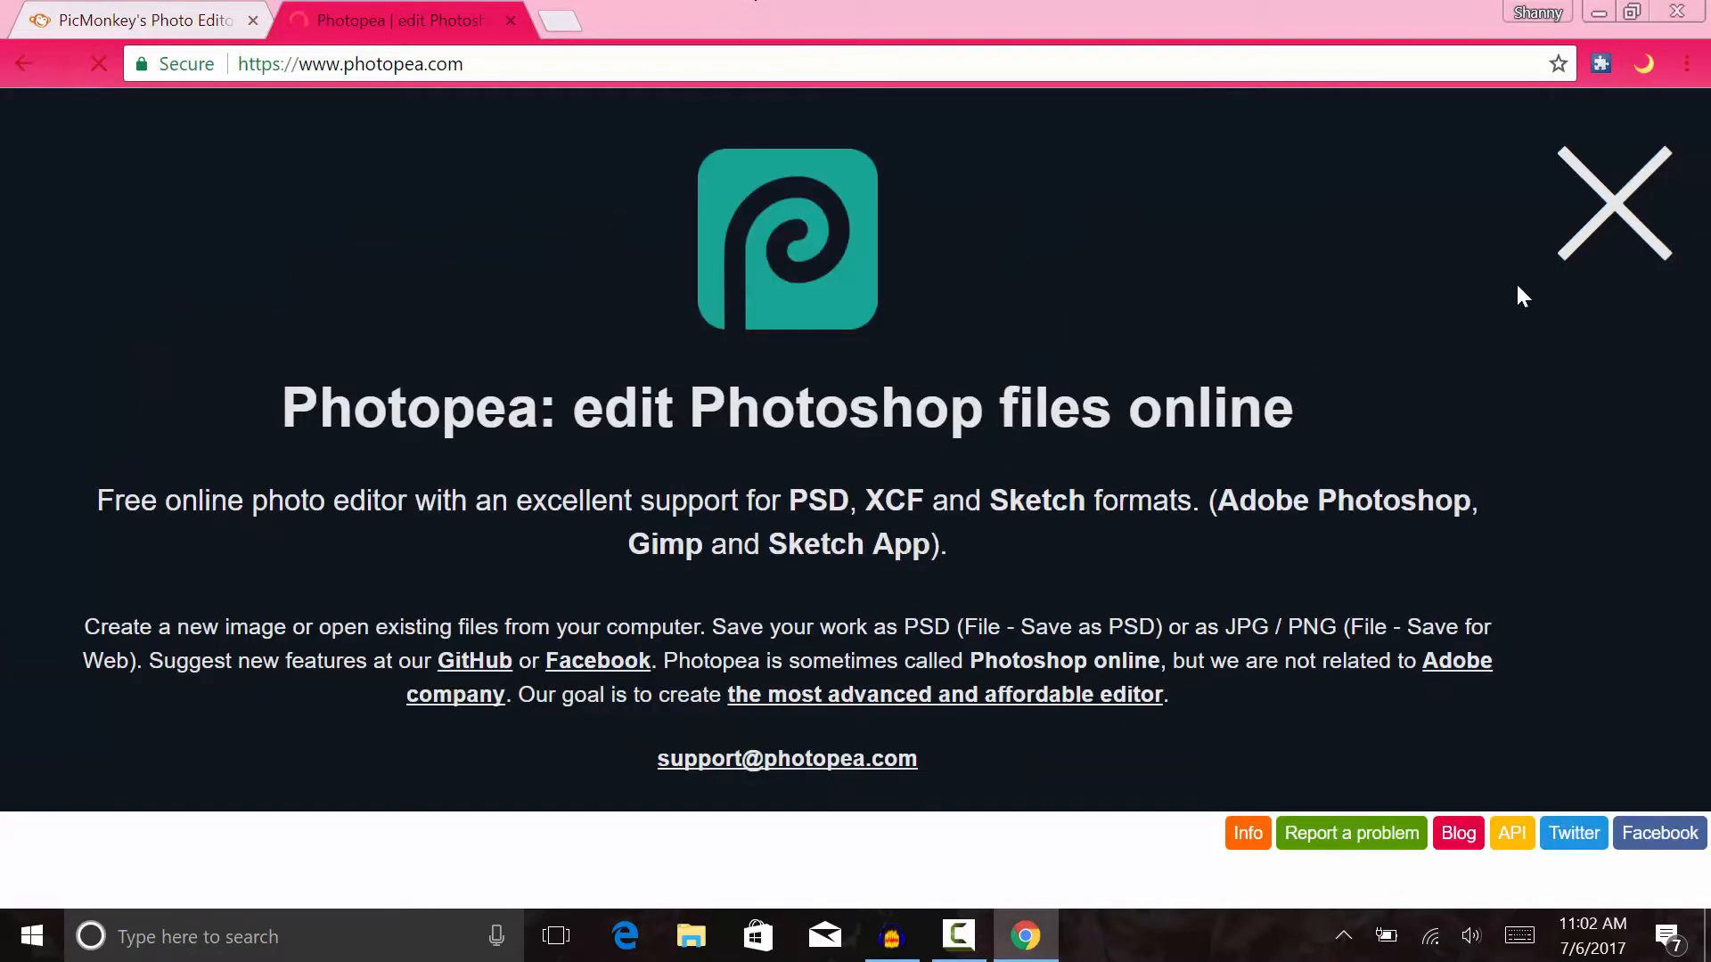
pyautogui.click(1633, 178)
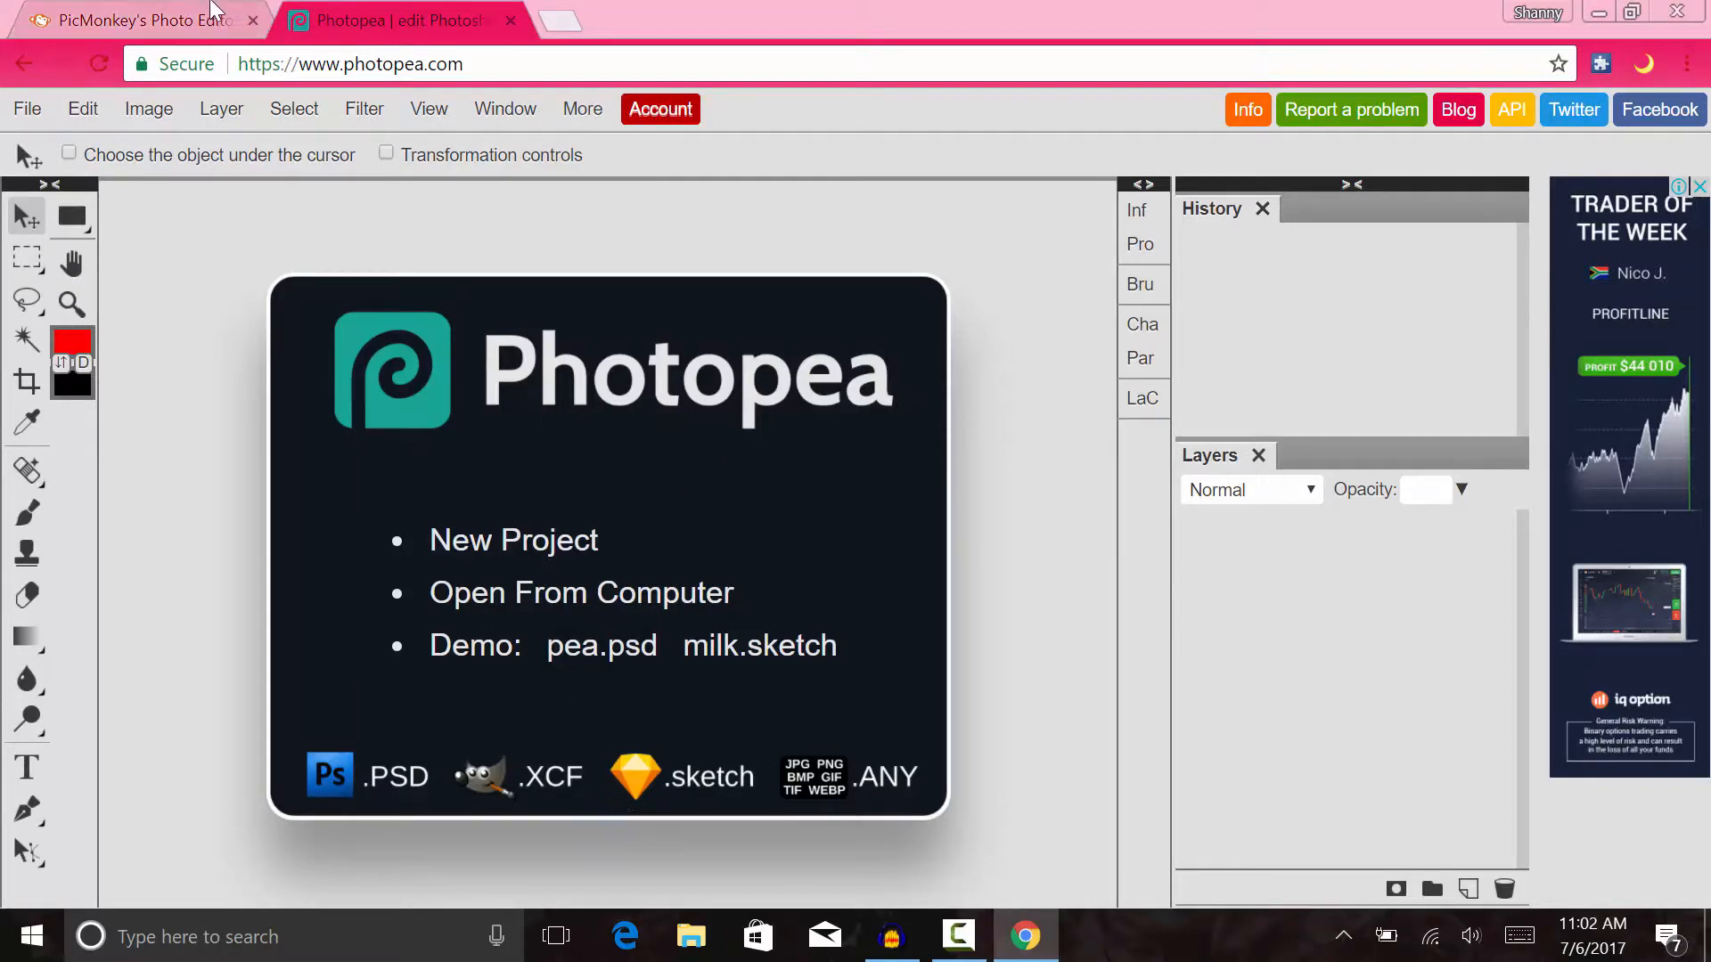
# - Return to the PicMonkey page and dismiss the Go Premium free trial offer
pyautogui.click(143, 20)
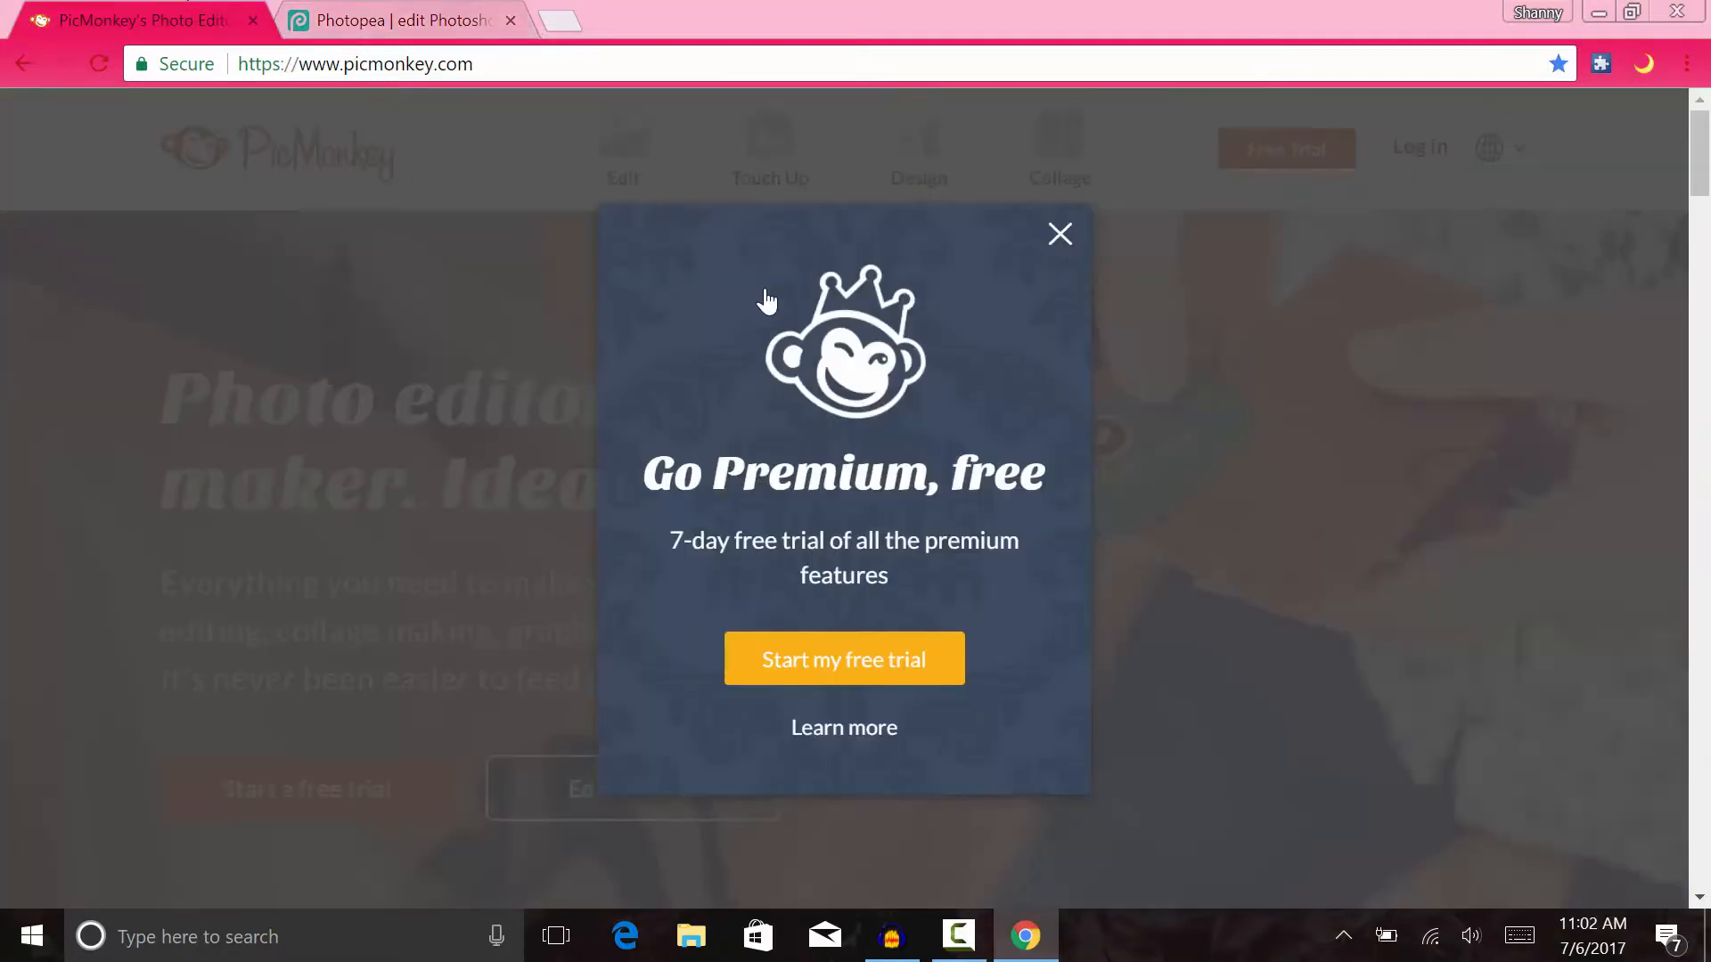
pyautogui.click(1063, 239)
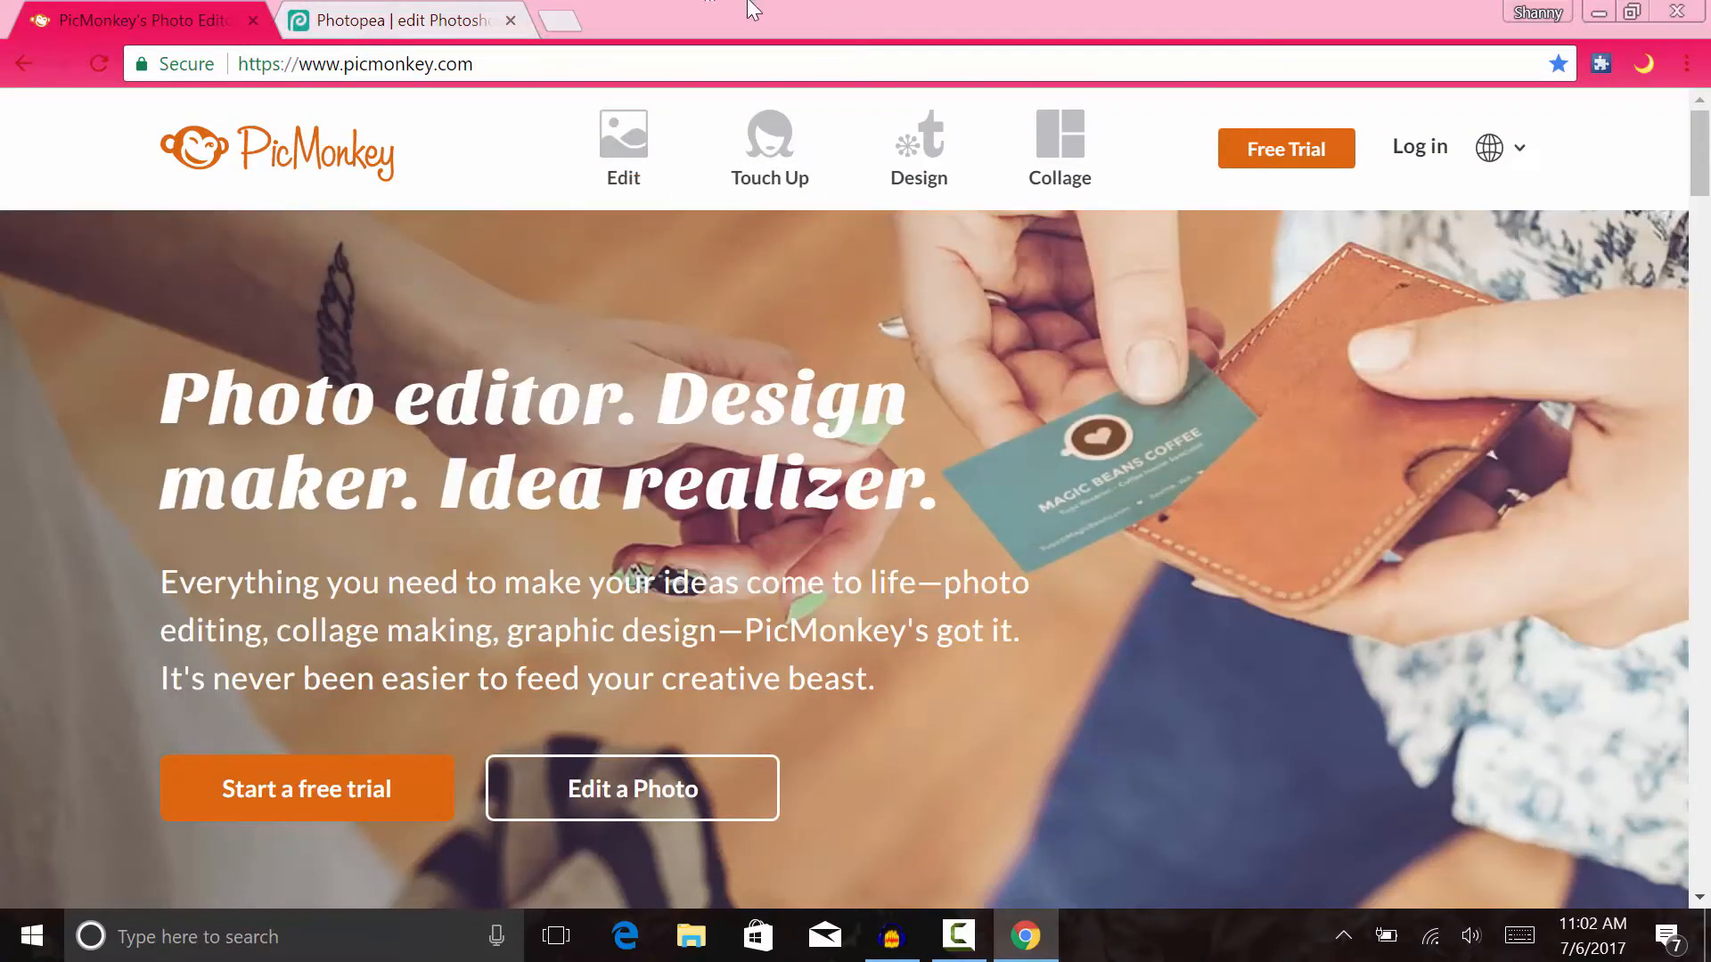
pyautogui.click(504, 12)
# - Open Google in a new browser tab and go to its image search
pyautogui.click(560, 20)
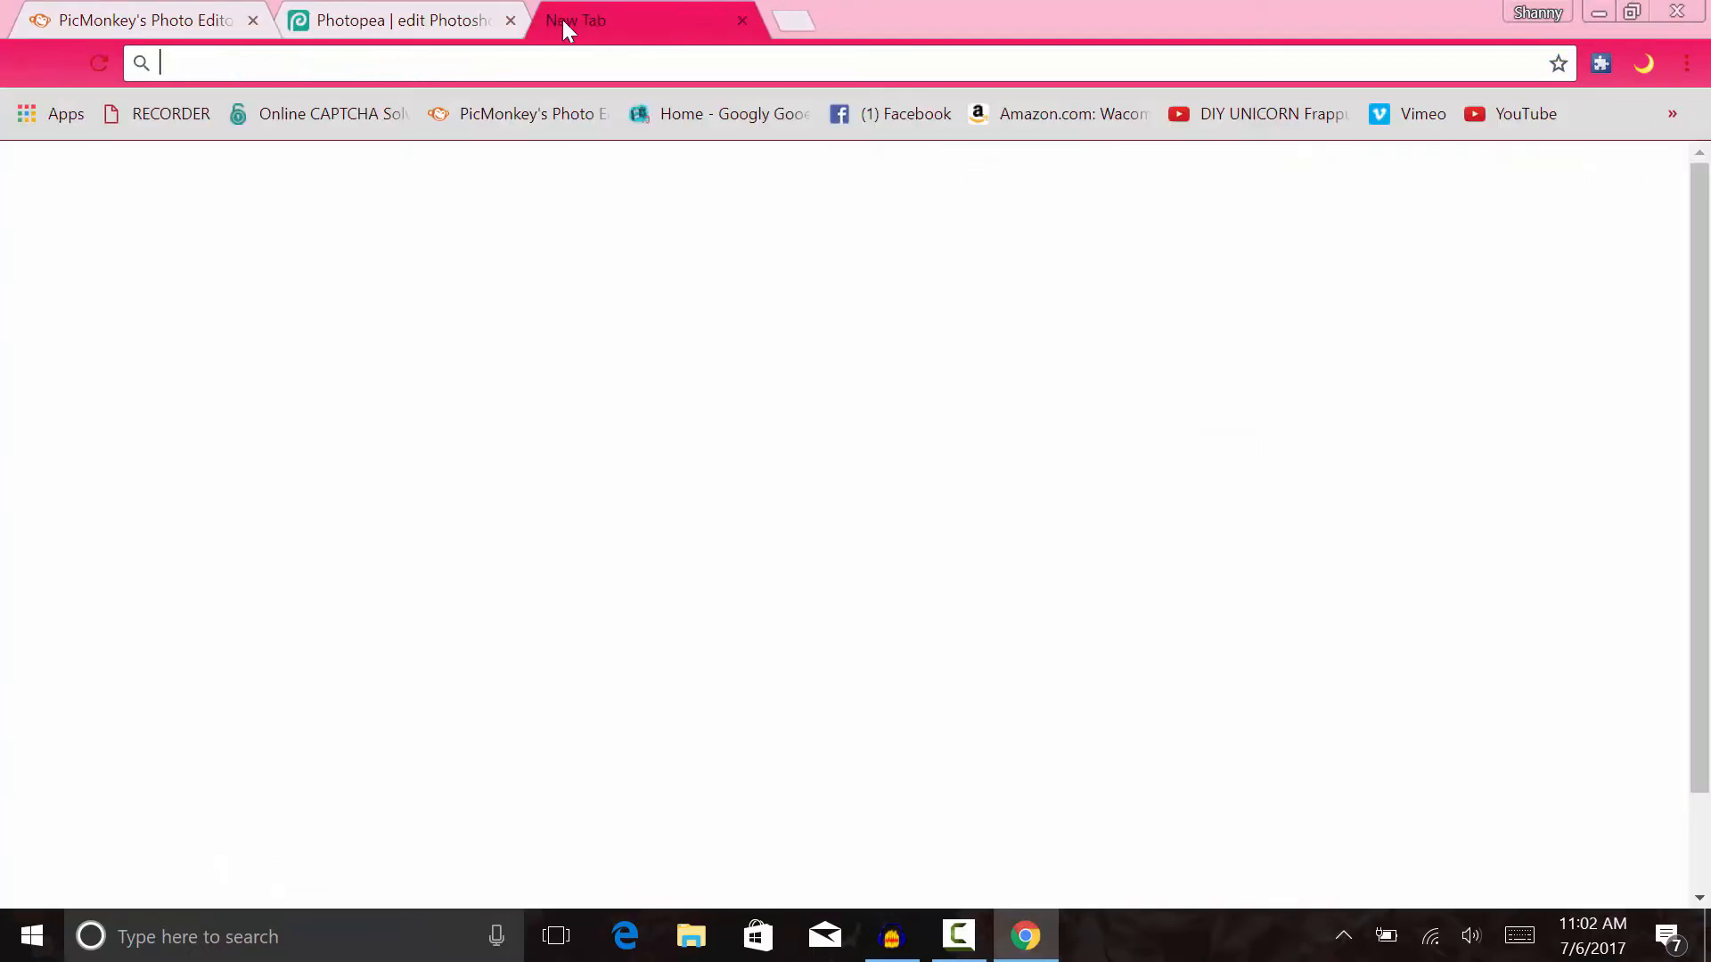
pyautogui.write('f')
pyautogui.press('BackSpace')
pyautogui.press('BackSpace')
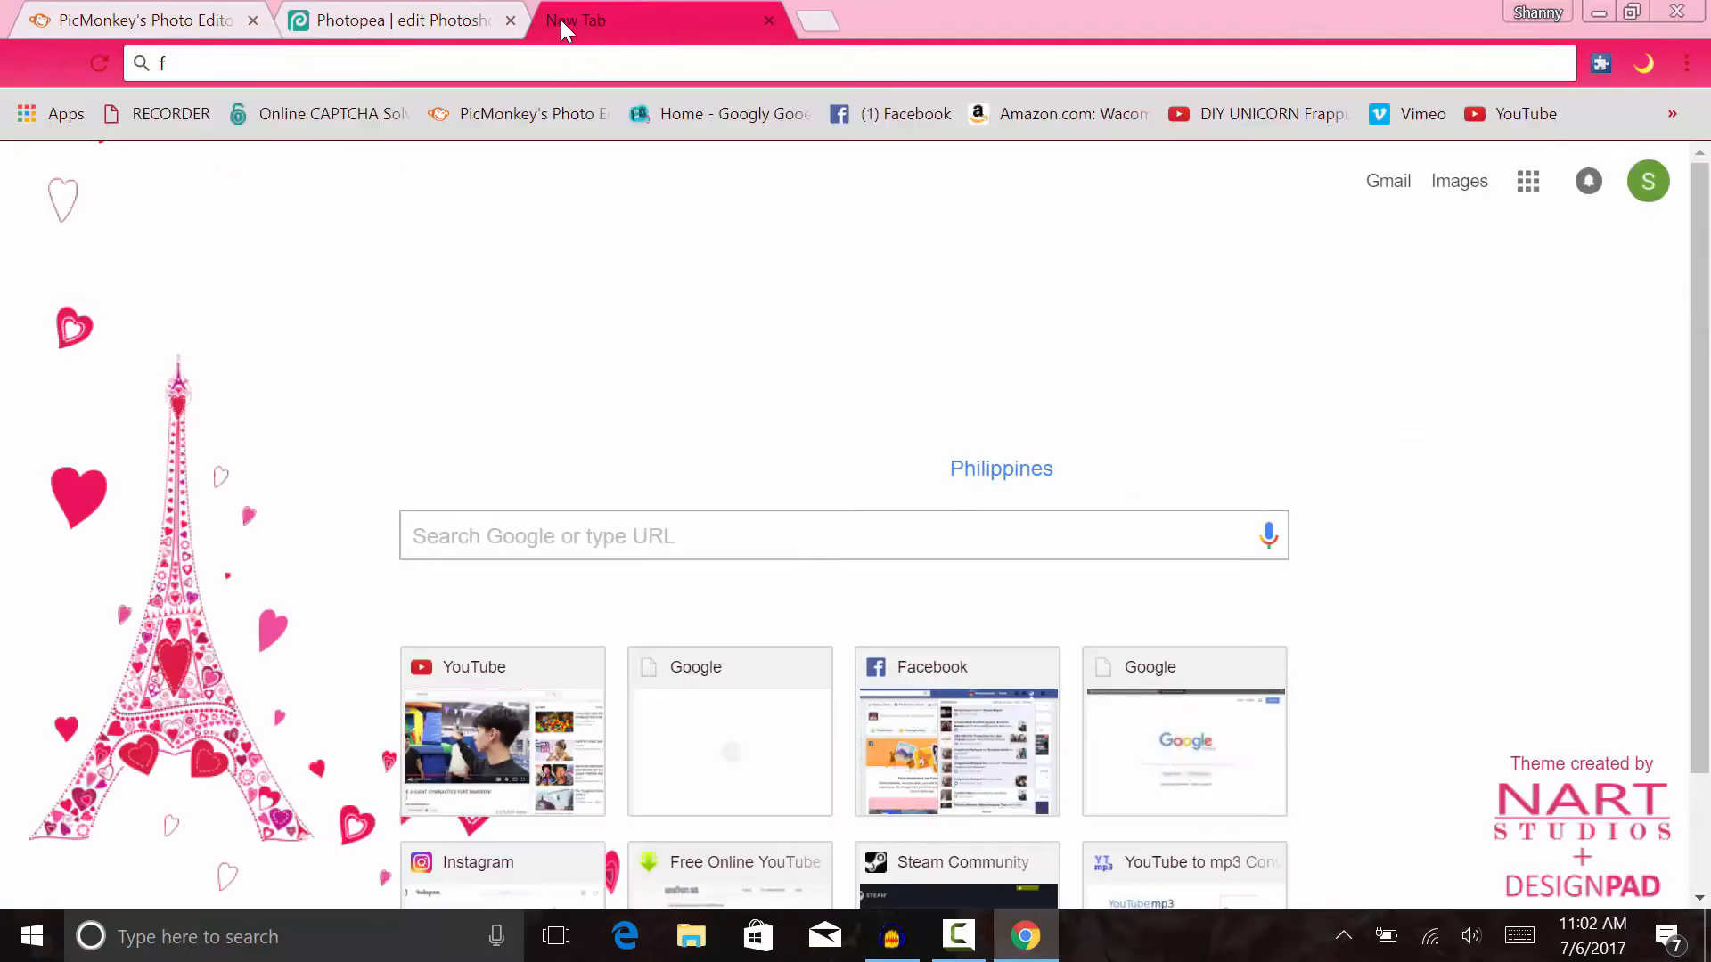
pyautogui.write('goo')
pyautogui.press('Return')
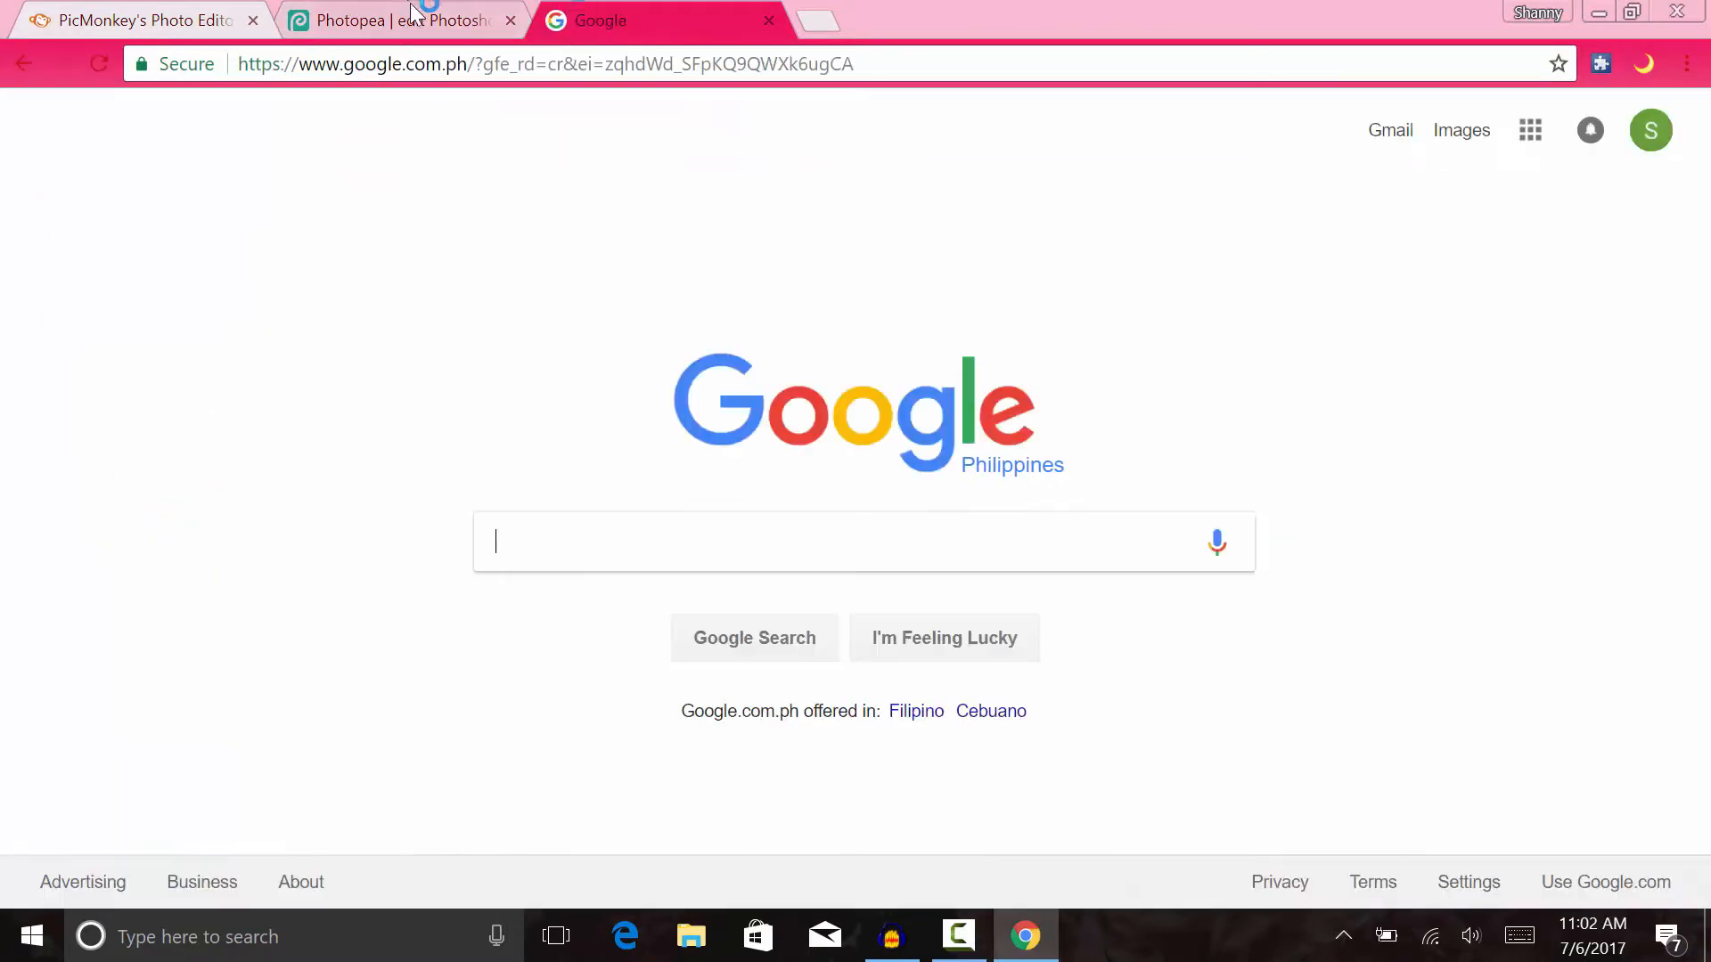
pyautogui.click(1479, 135)
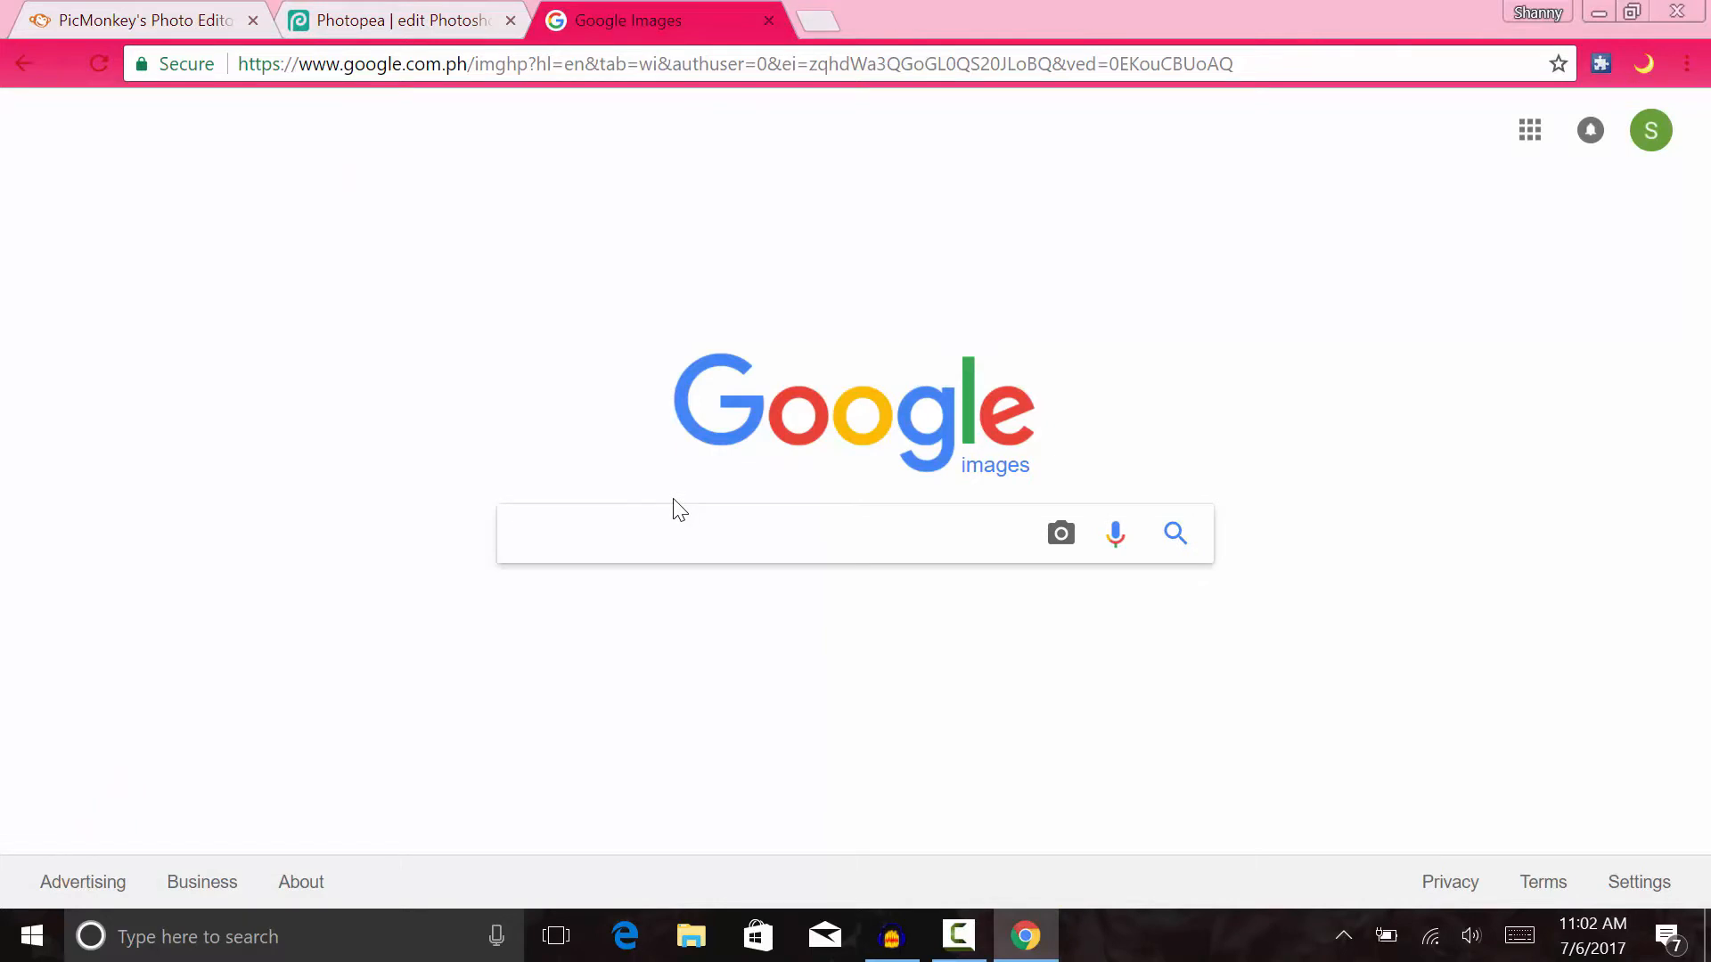
# - Search Google Images for "tumblr backgrounds" using the suggested query
pyautogui.write('tu')
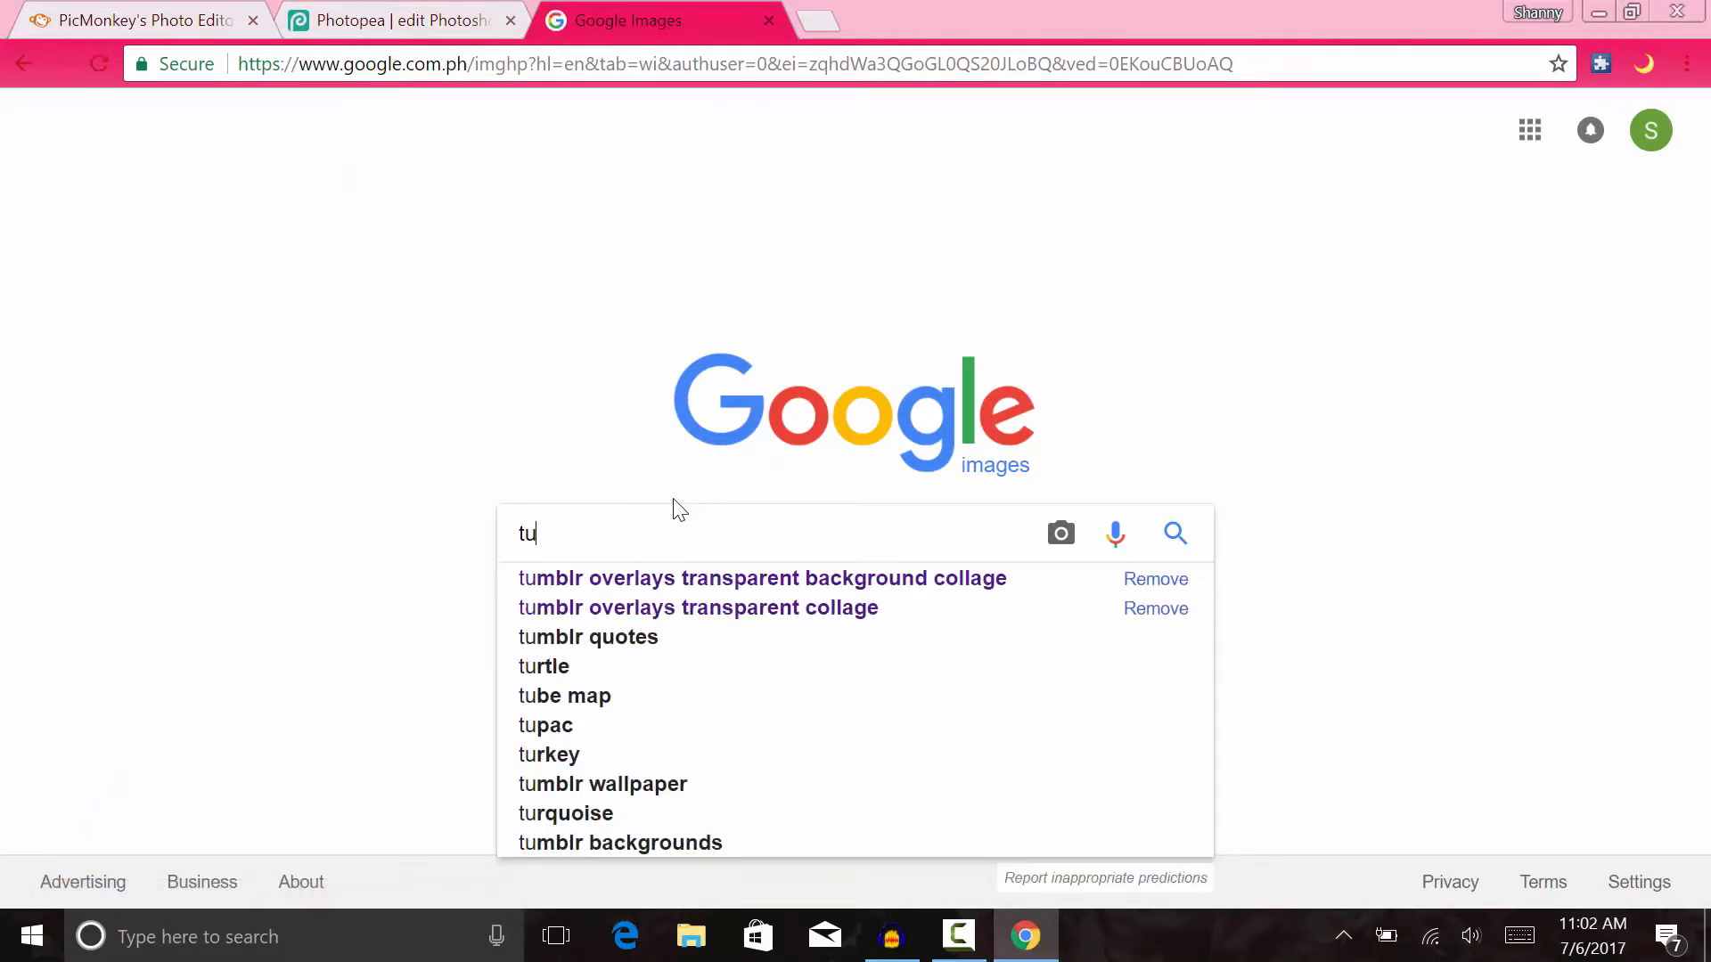
pyautogui.press('Down')
pyautogui.press('Down')
pyautogui.press('Down')
pyautogui.press('Down')
pyautogui.press('Up')
pyautogui.press('Up')
pyautogui.press('Up')
pyautogui.press('Up')
pyautogui.press('Up')
pyautogui.press('Return')
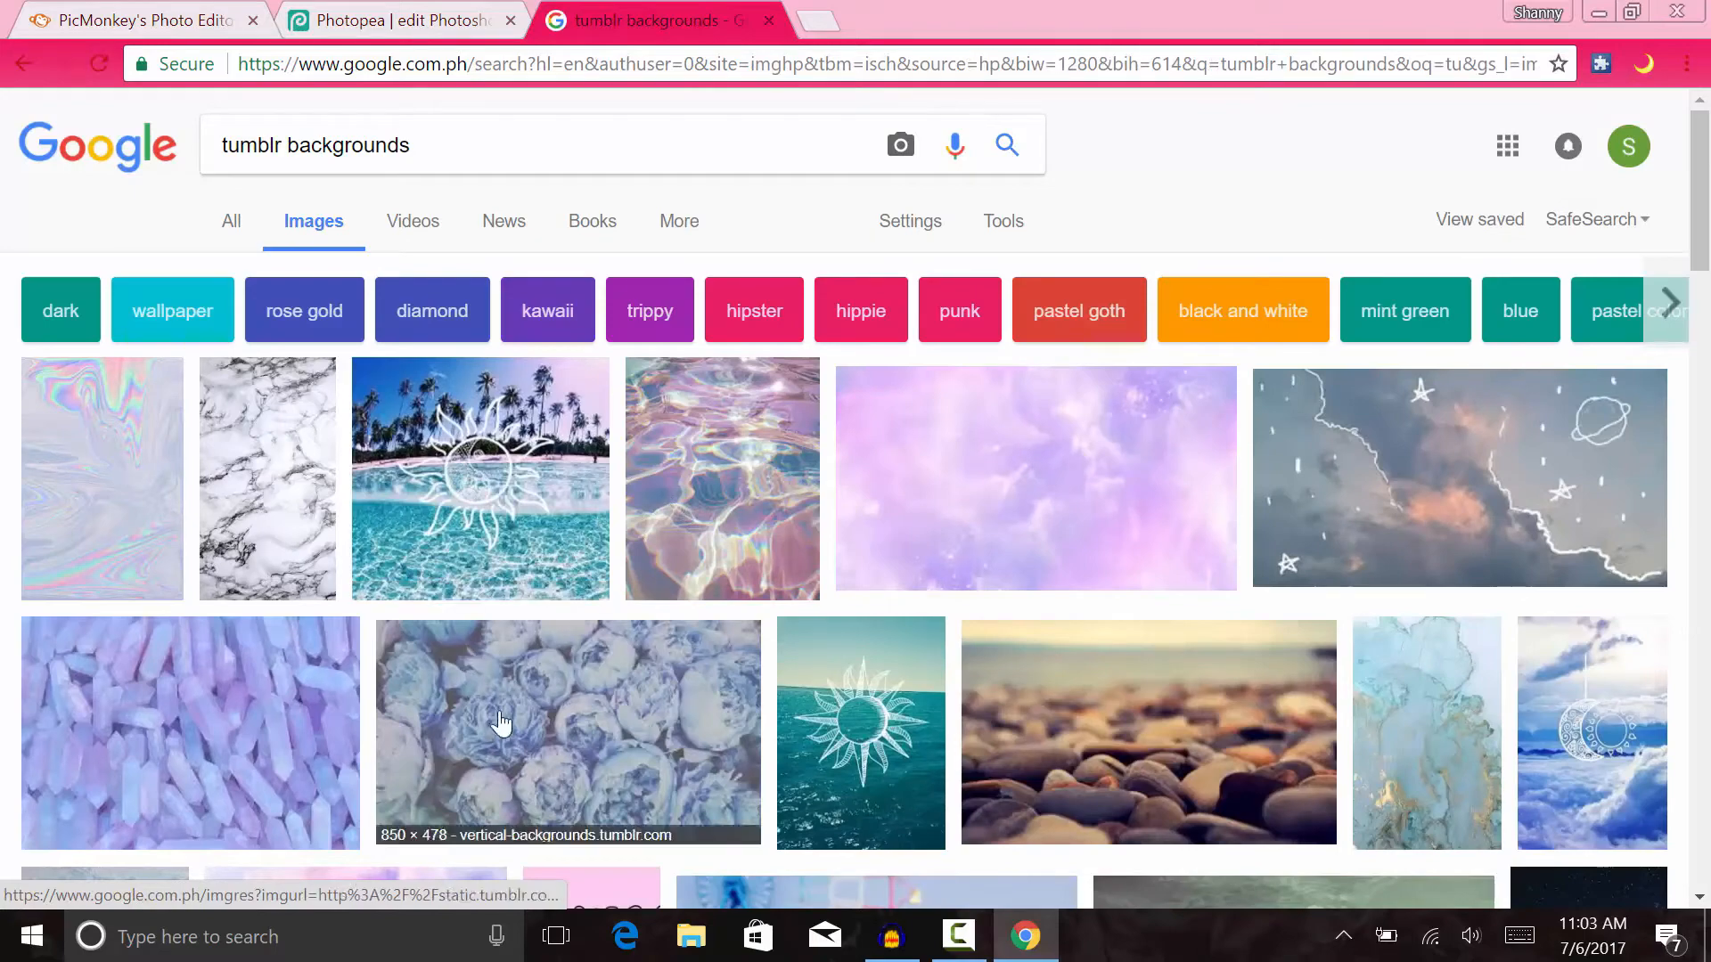
# - Find the teal wooden plank background and save it as a JPEG named images in the FOR EDITING folder
pyautogui.scroll(-6, 989, 608)
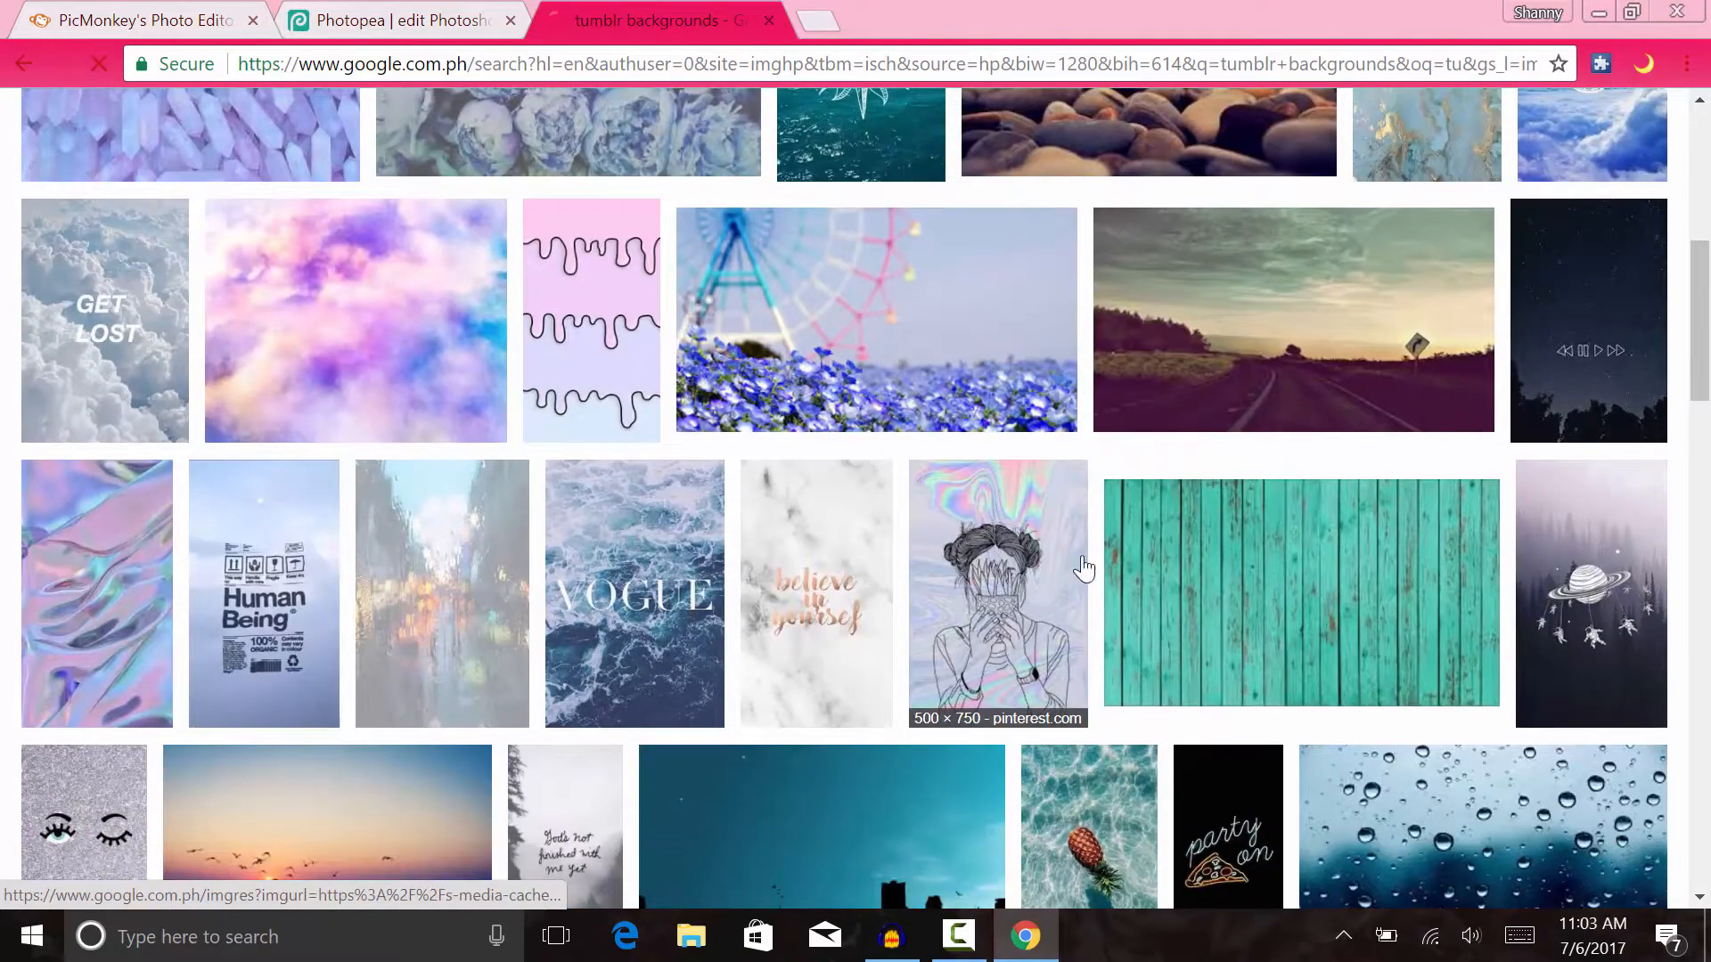
pyautogui.click(1335, 622)
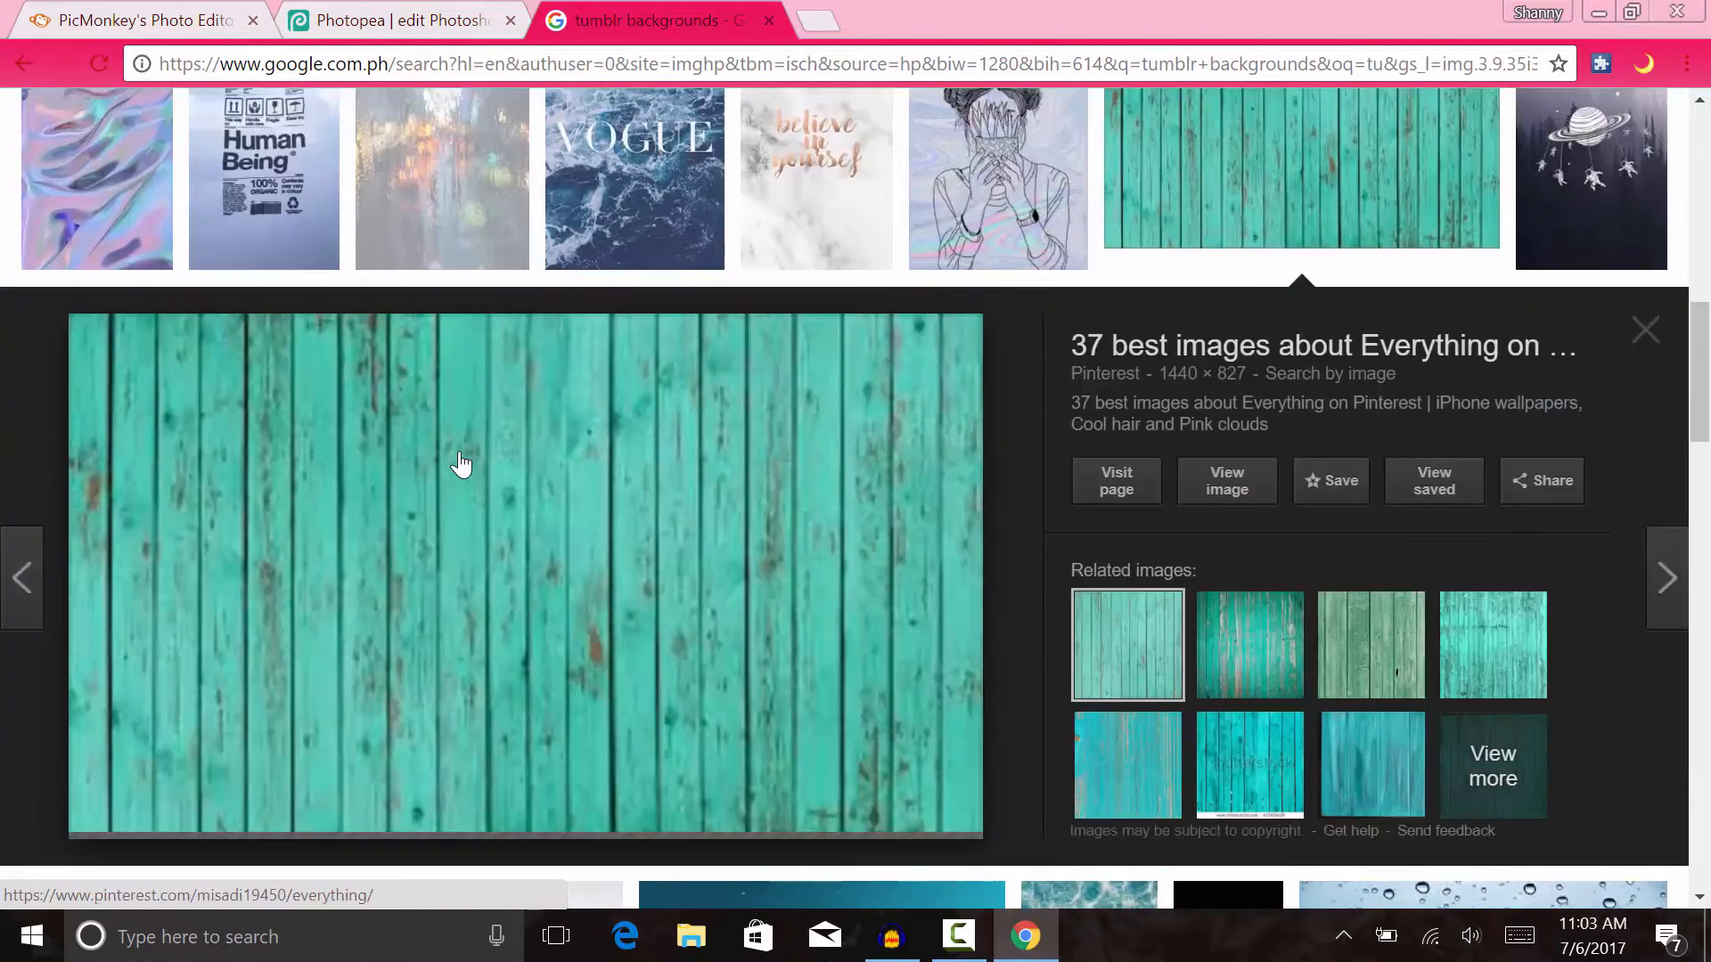
pyautogui.rightClick(459, 451)
pyautogui.click(687, 693)
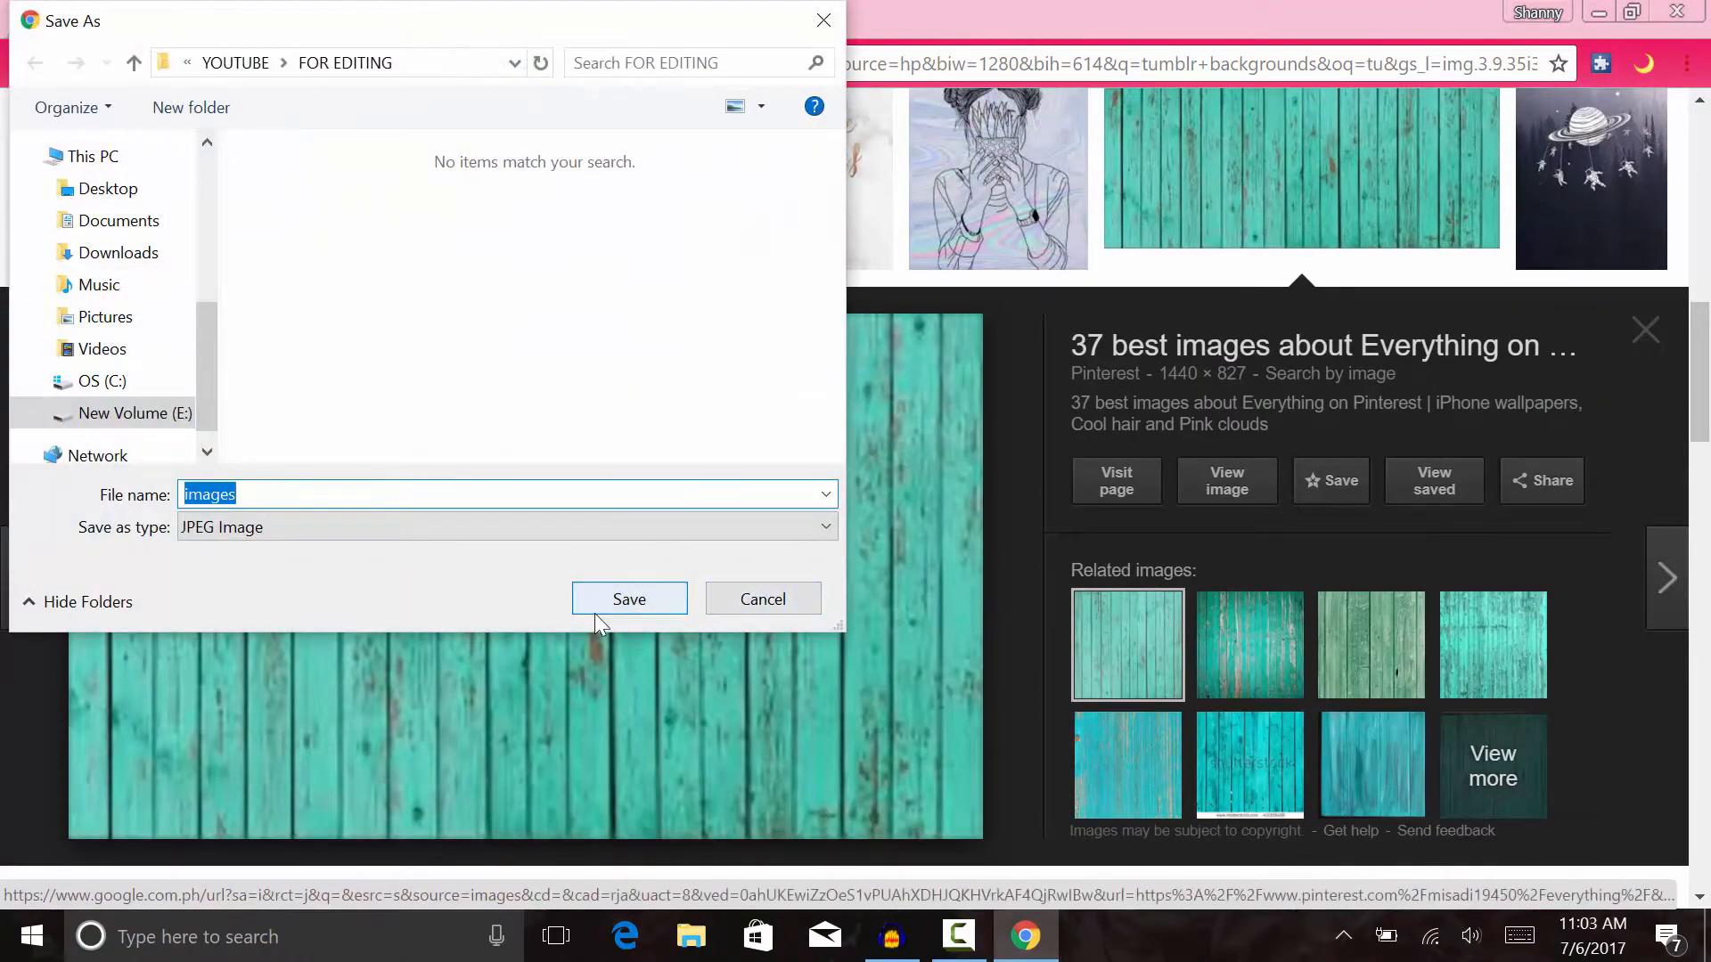
pyautogui.click(600, 598)
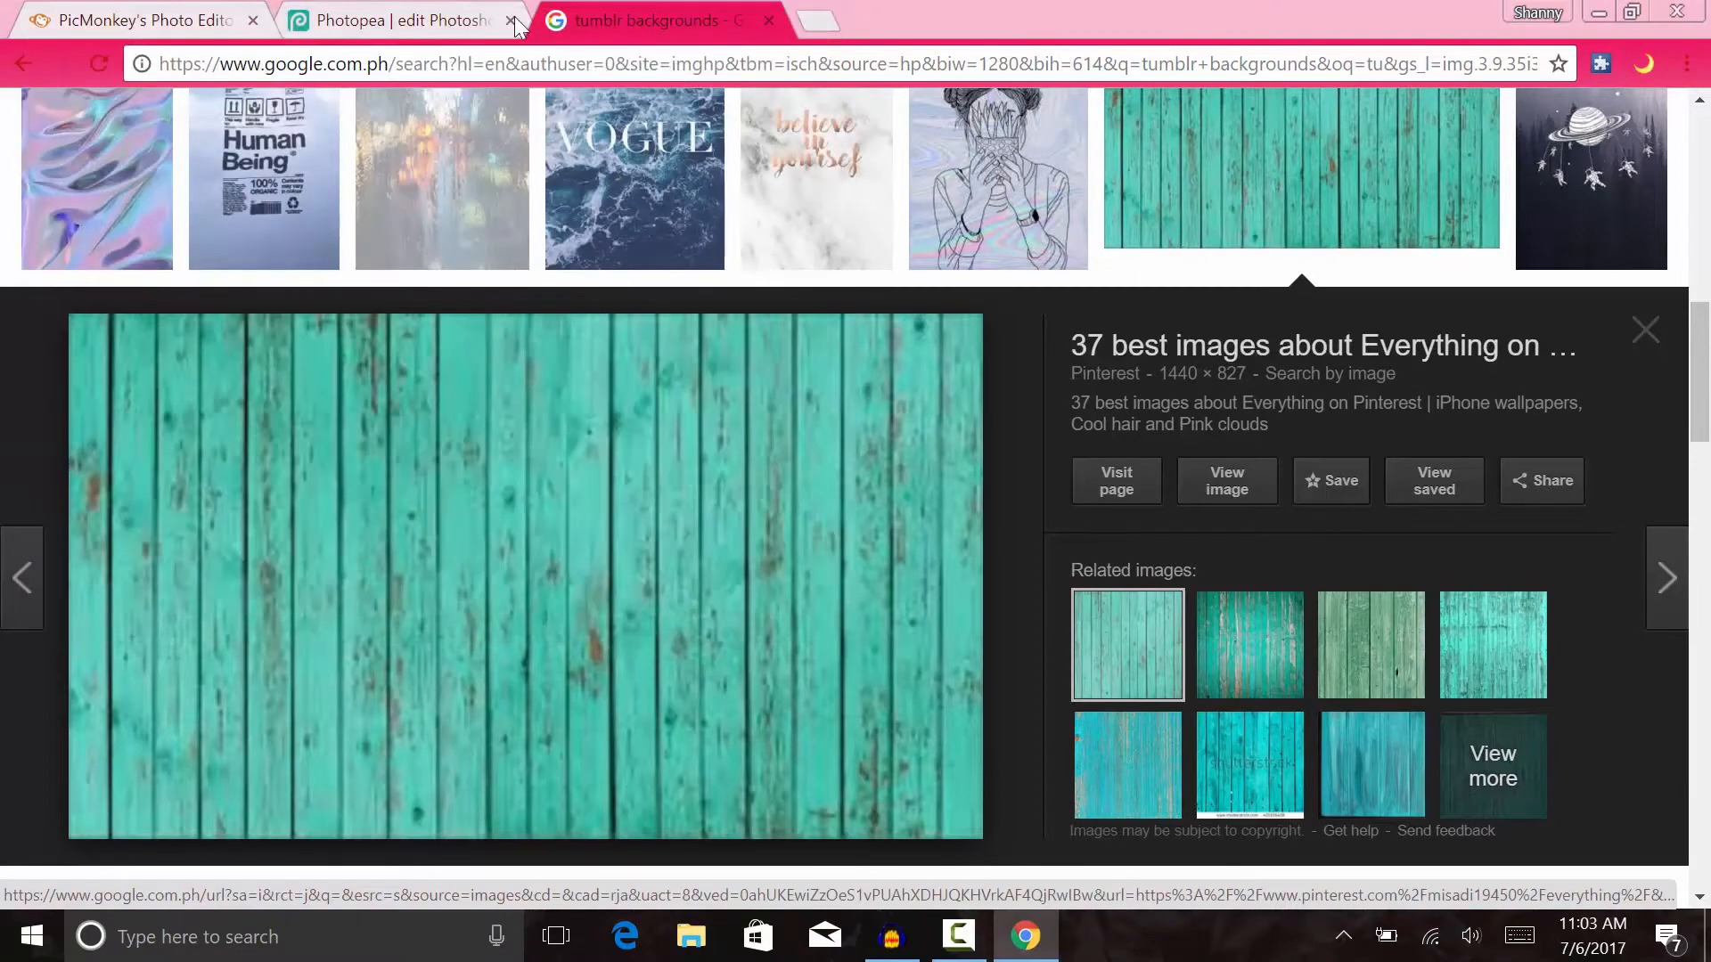
pyautogui.click(392, 19)
pyautogui.click(201, 12)
pyautogui.click(642, 20)
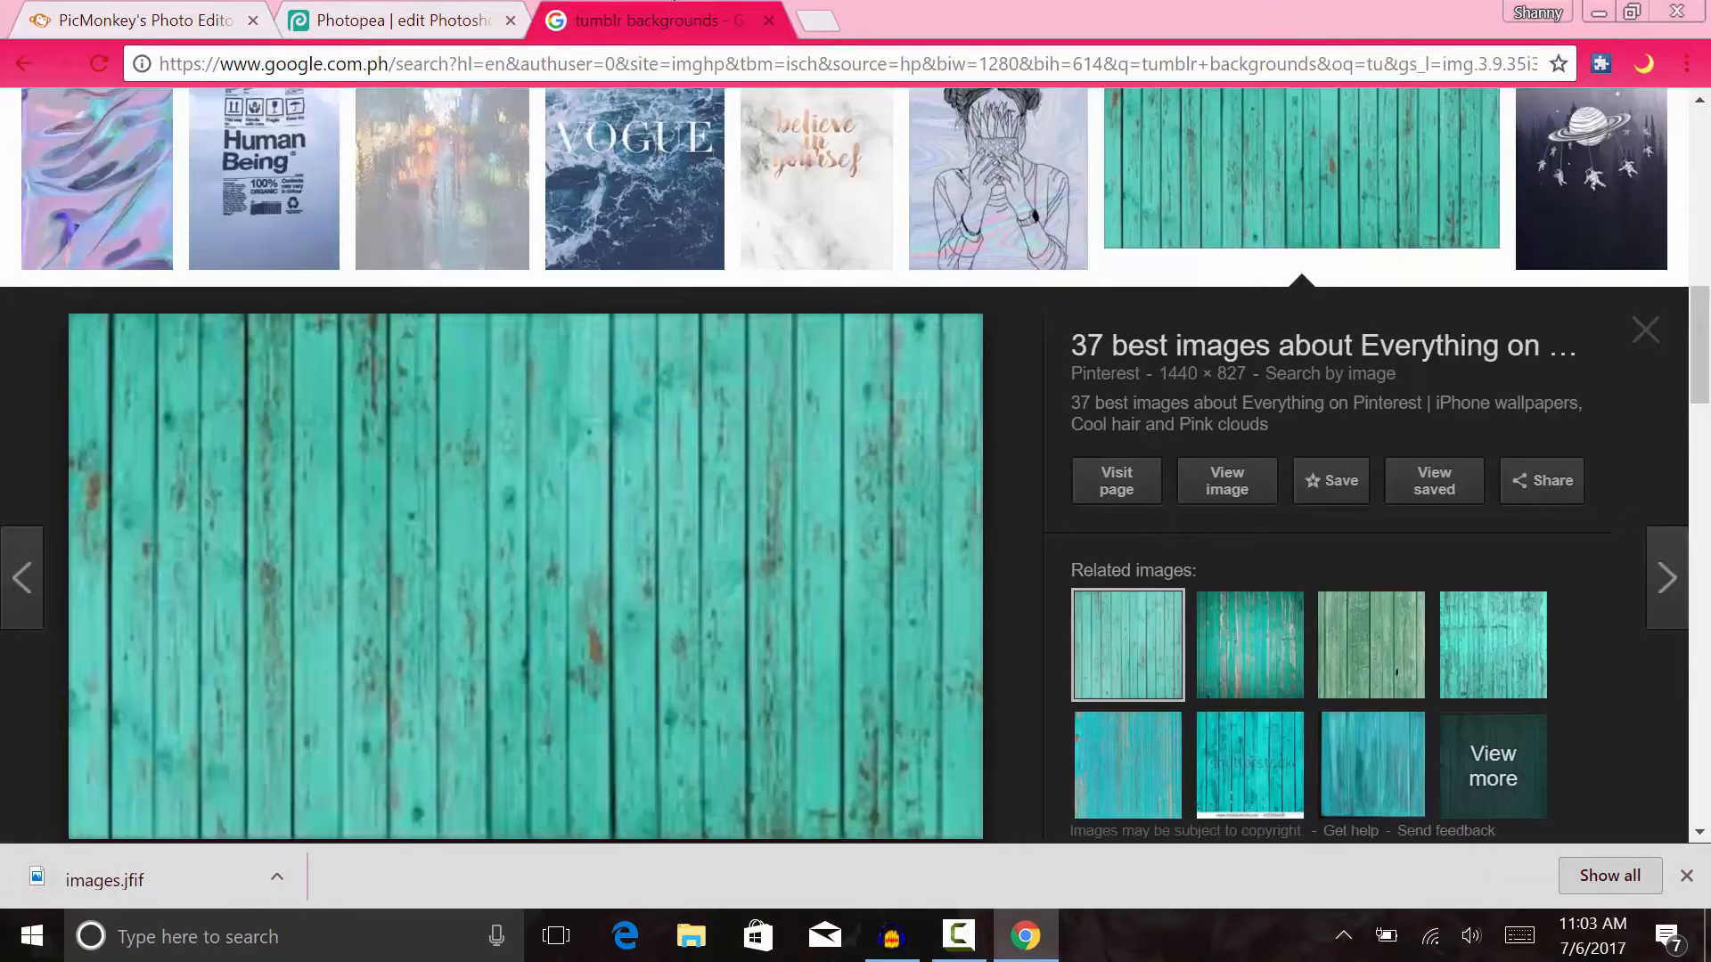
pyautogui.scroll(4, 695, 546)
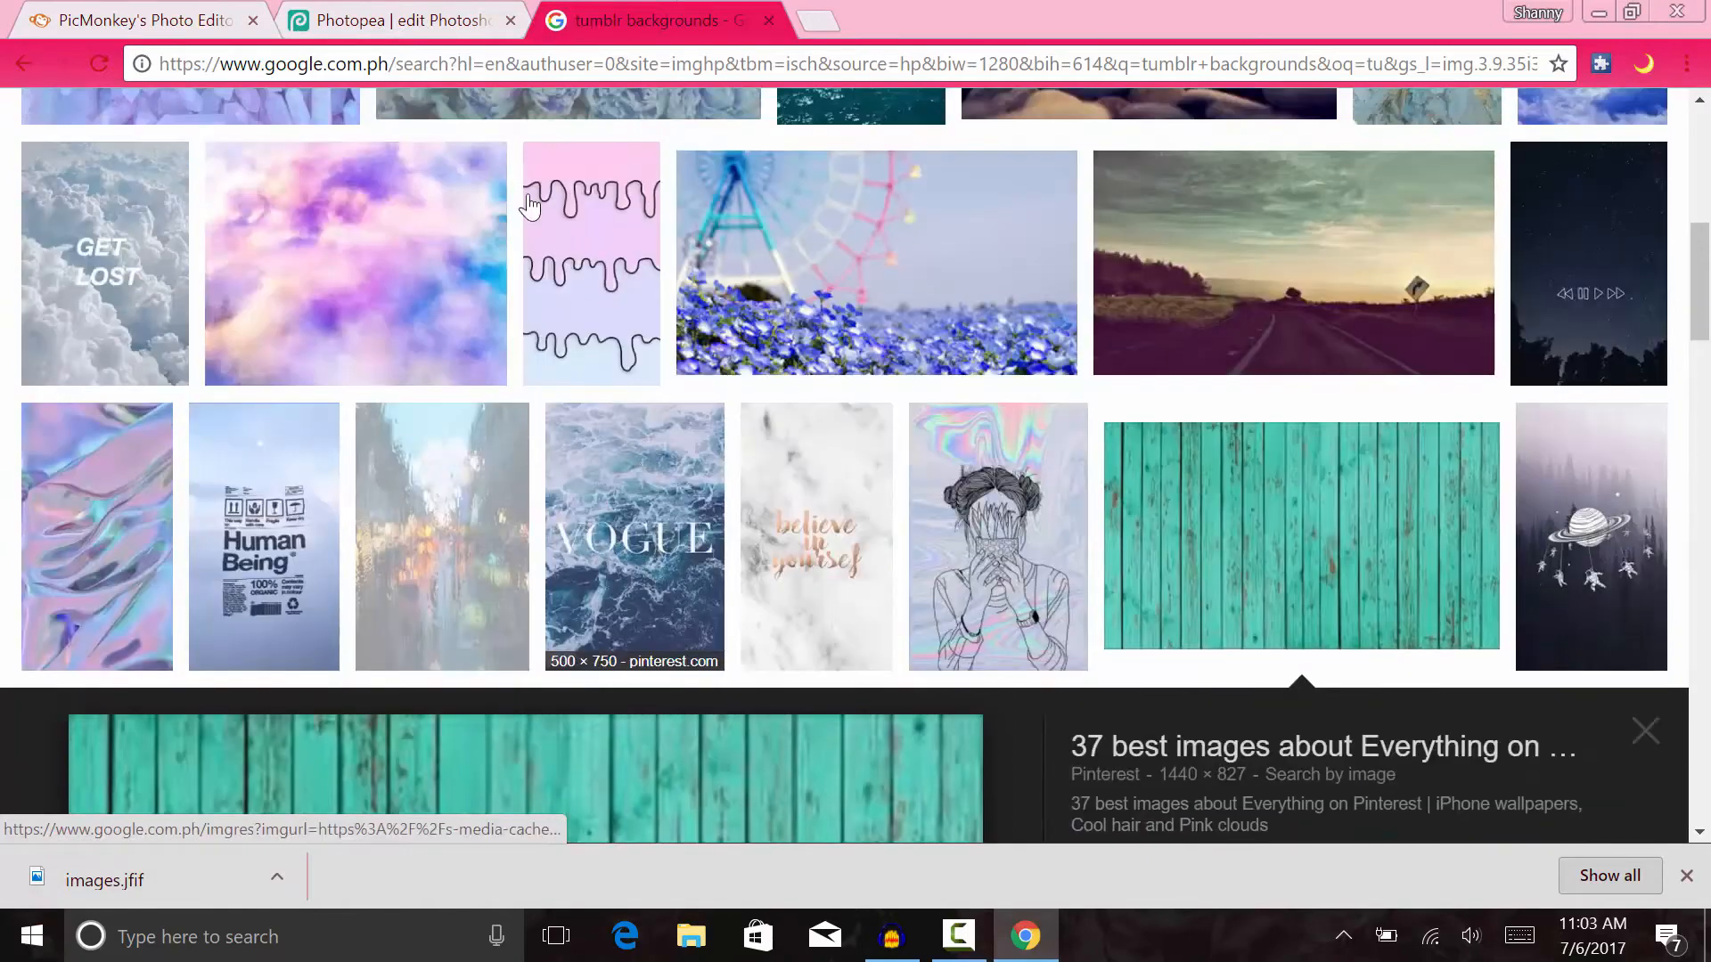
pyautogui.click(450, 21)
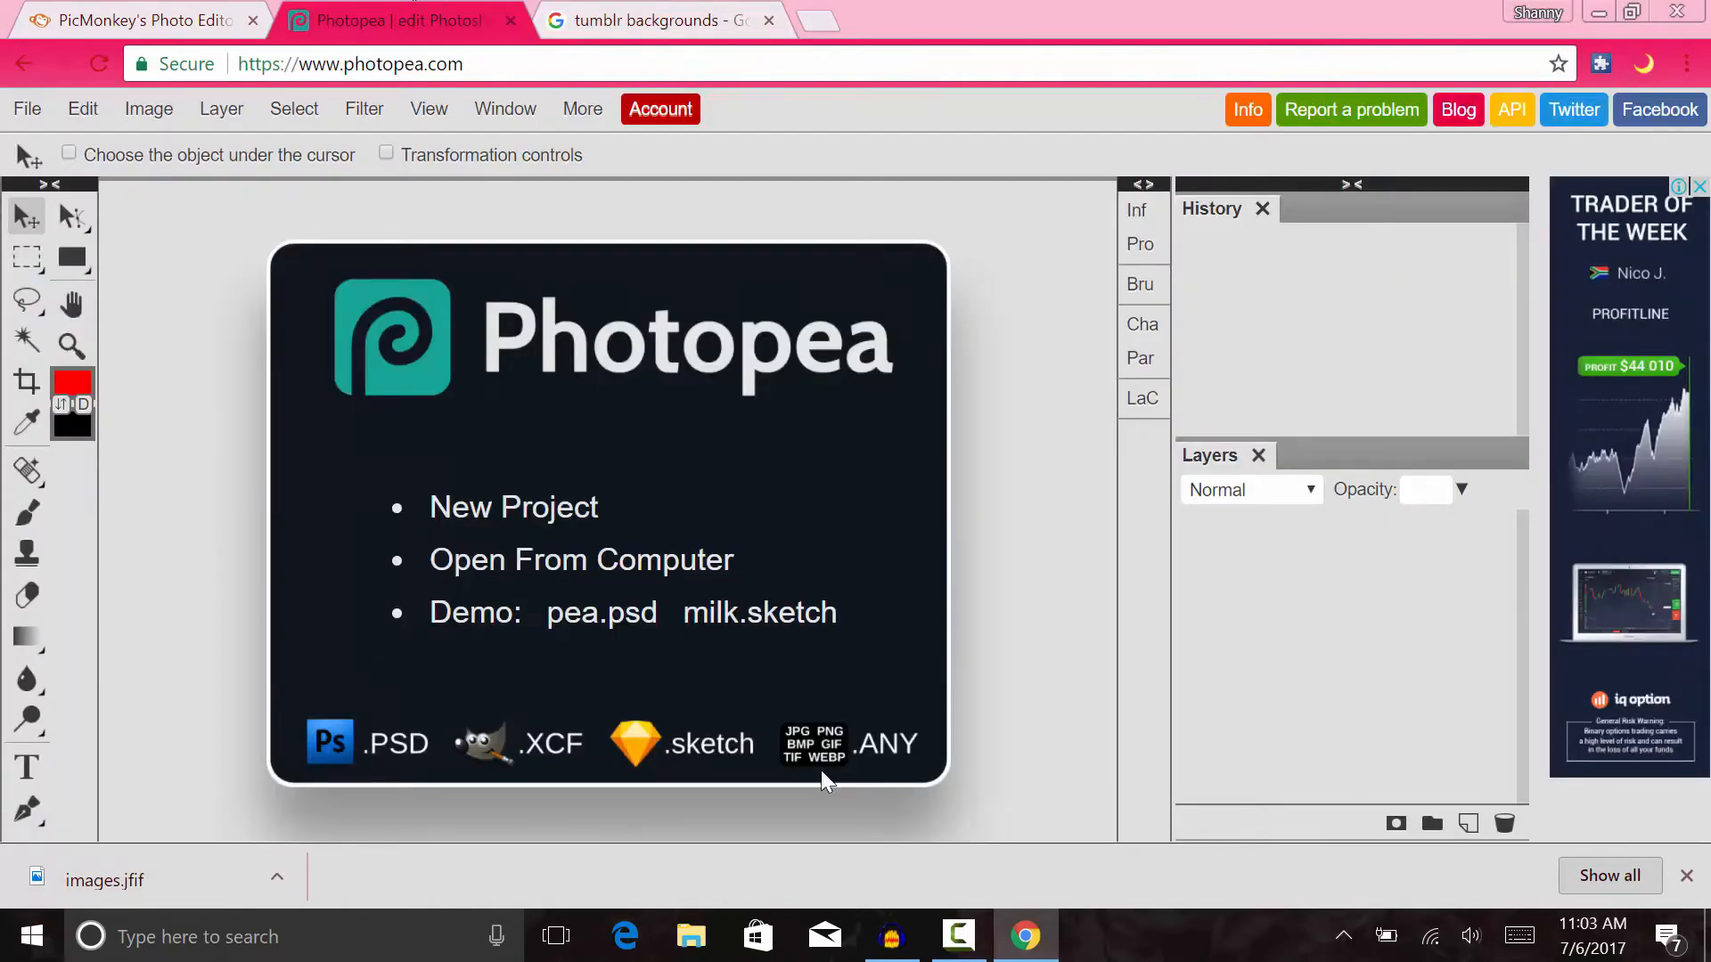
pyautogui.click(107, 19)
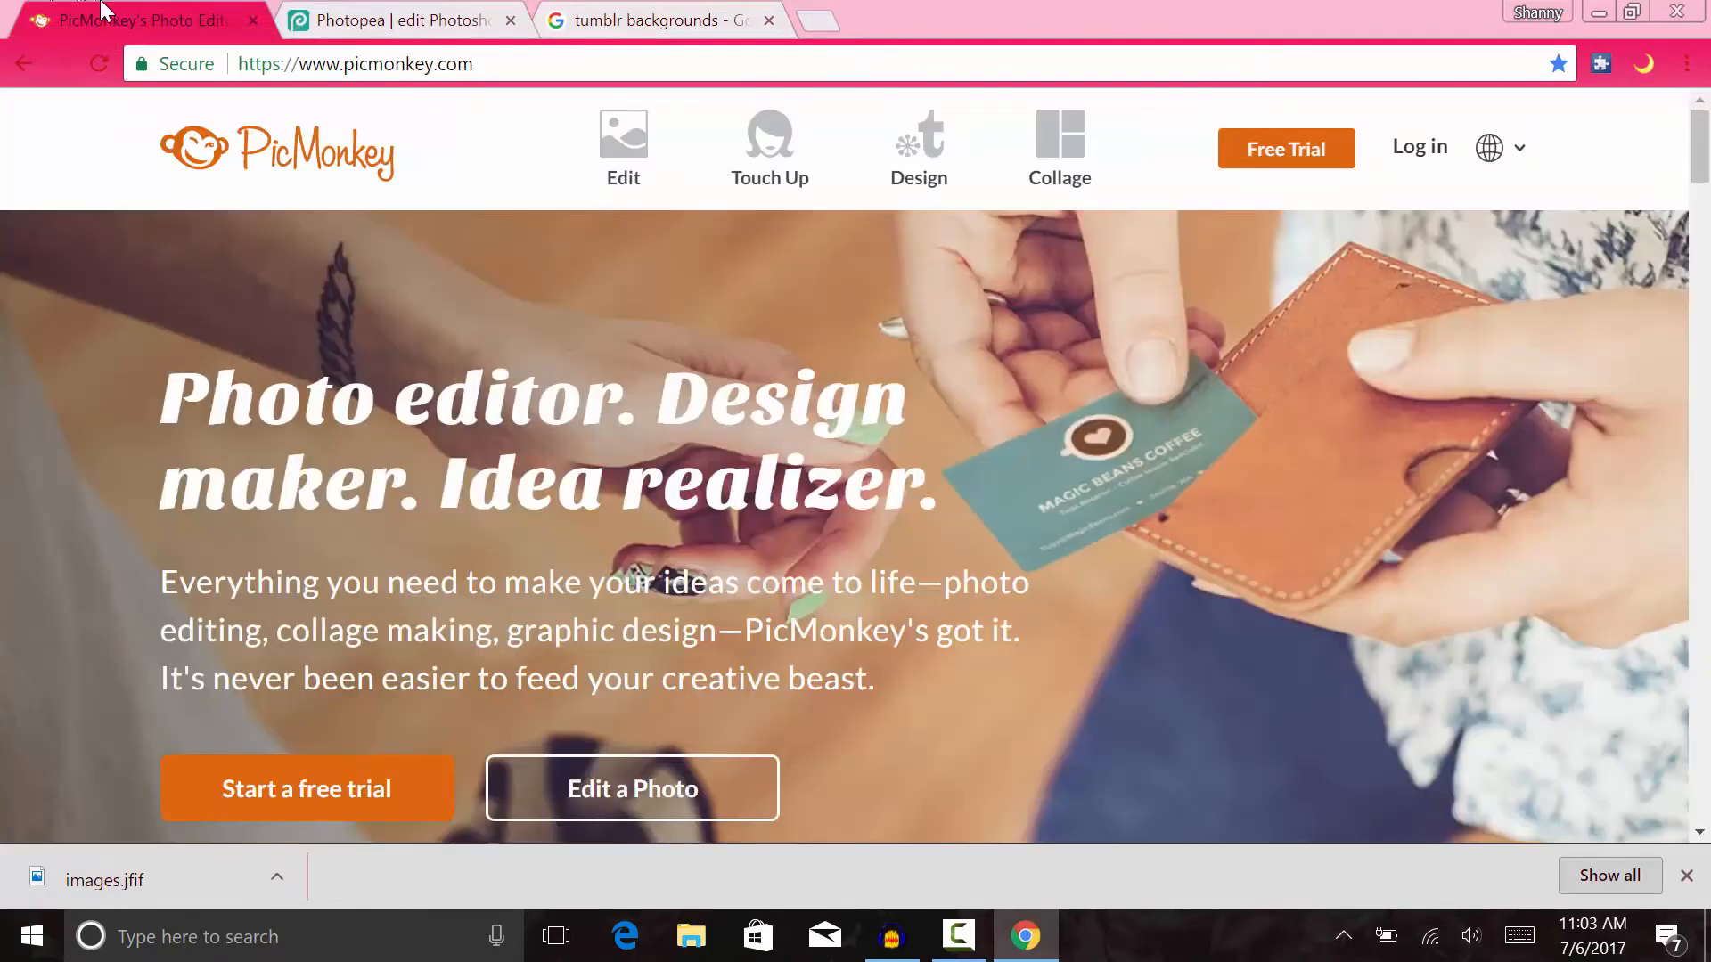
# - Start a new project in Photopea and name it THUMBNAIL ONLINE
pyautogui.click(287, 13)
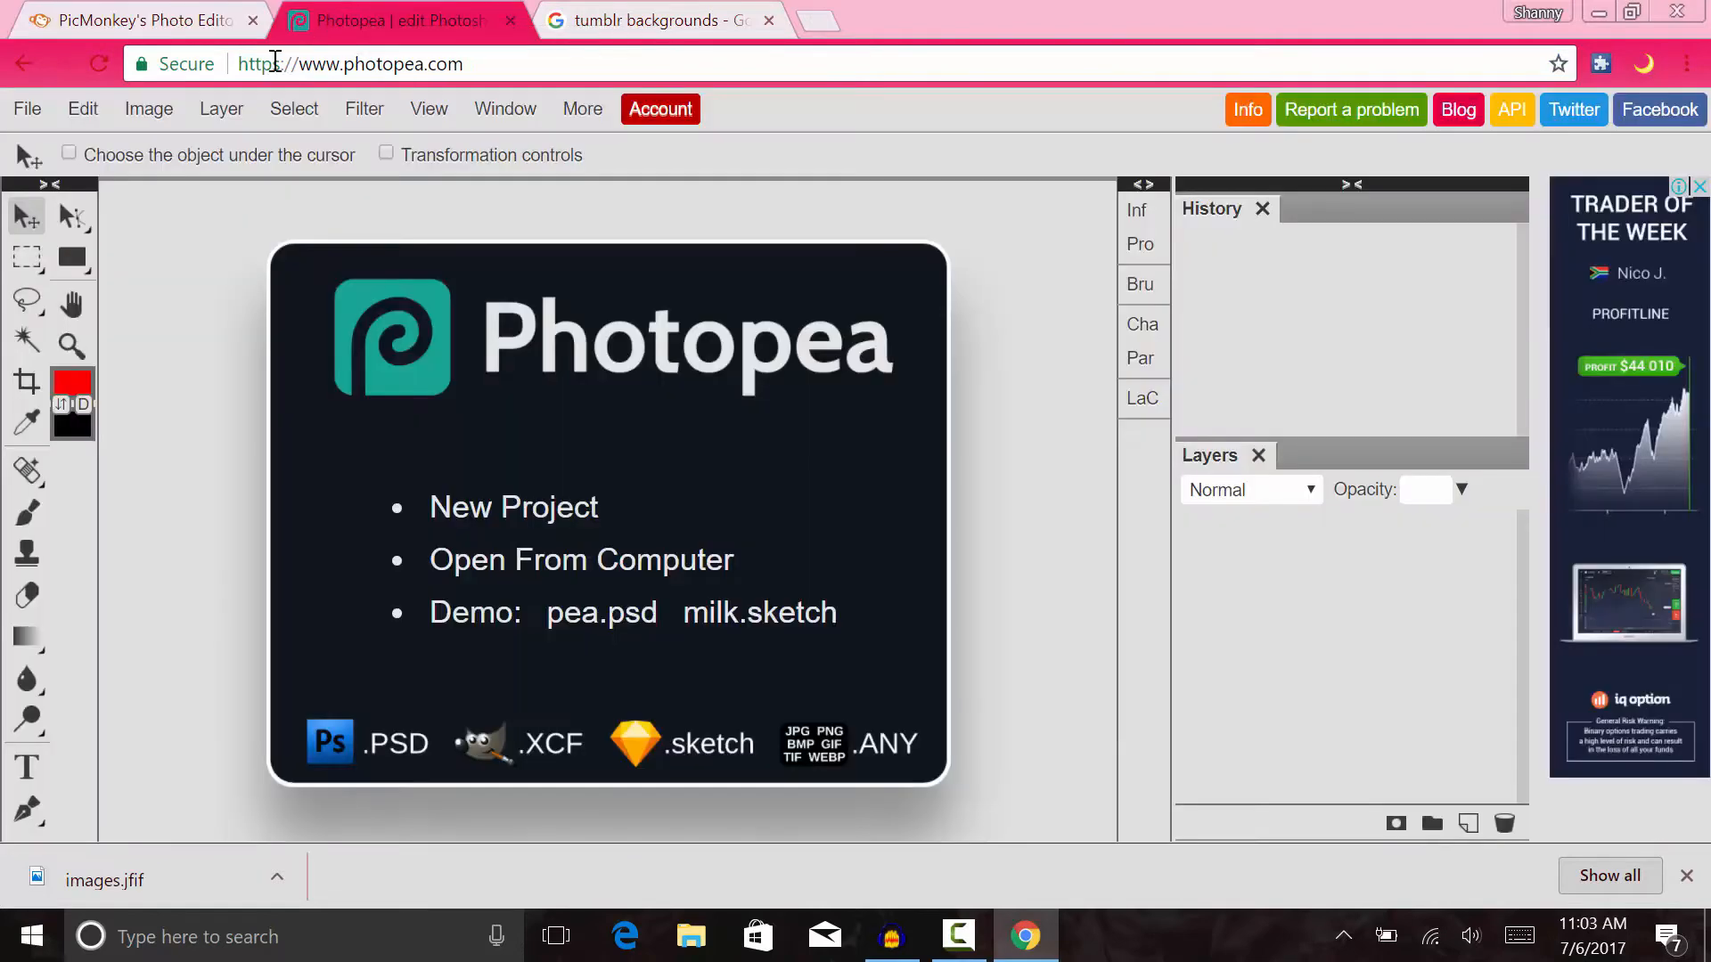
pyautogui.click(510, 507)
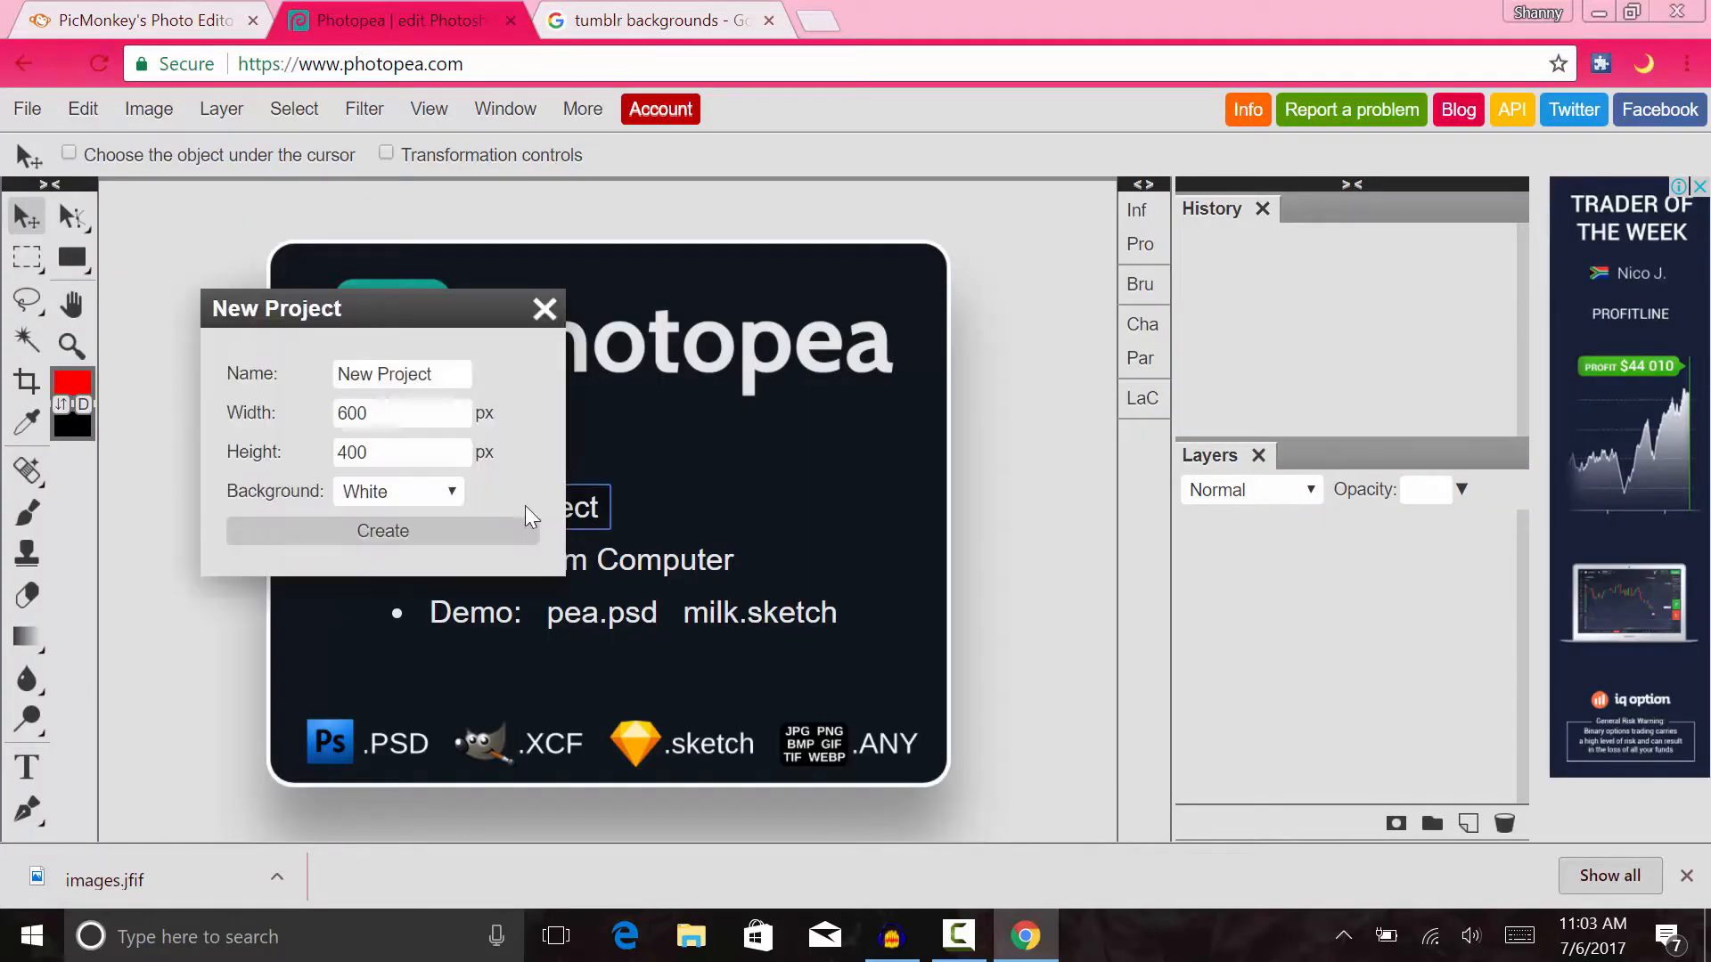
pyautogui.moveTo(447, 374); pyautogui.dragTo(294, 392)
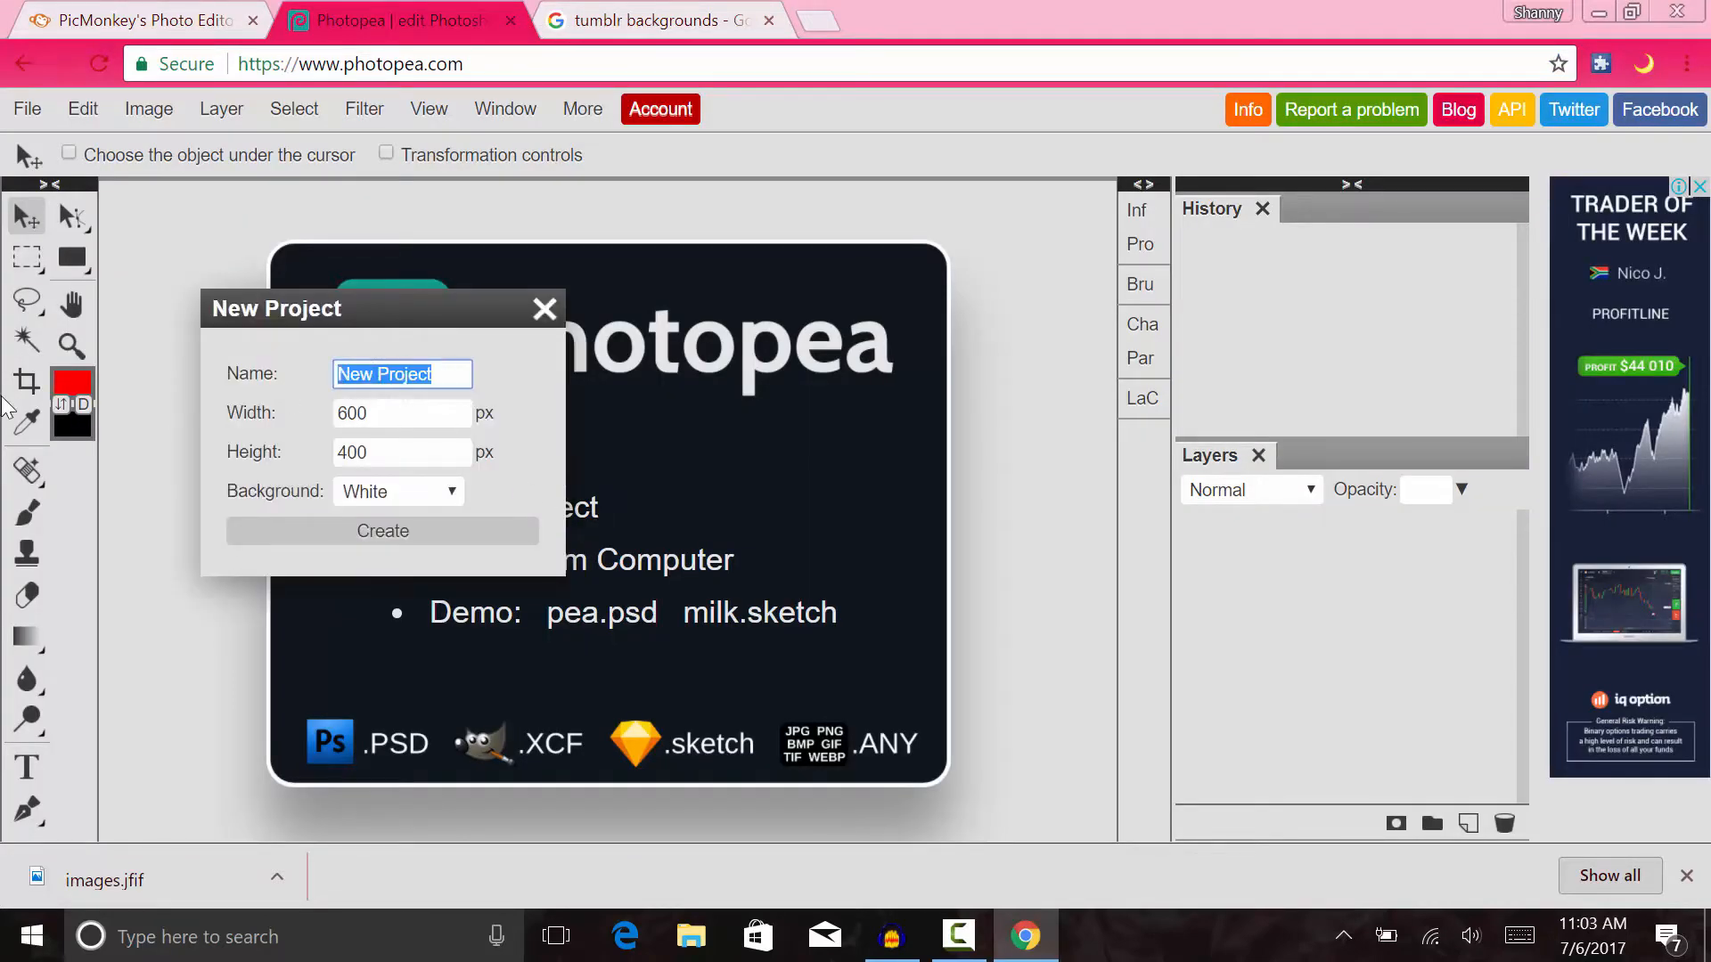
pyautogui.press('BackSpace')
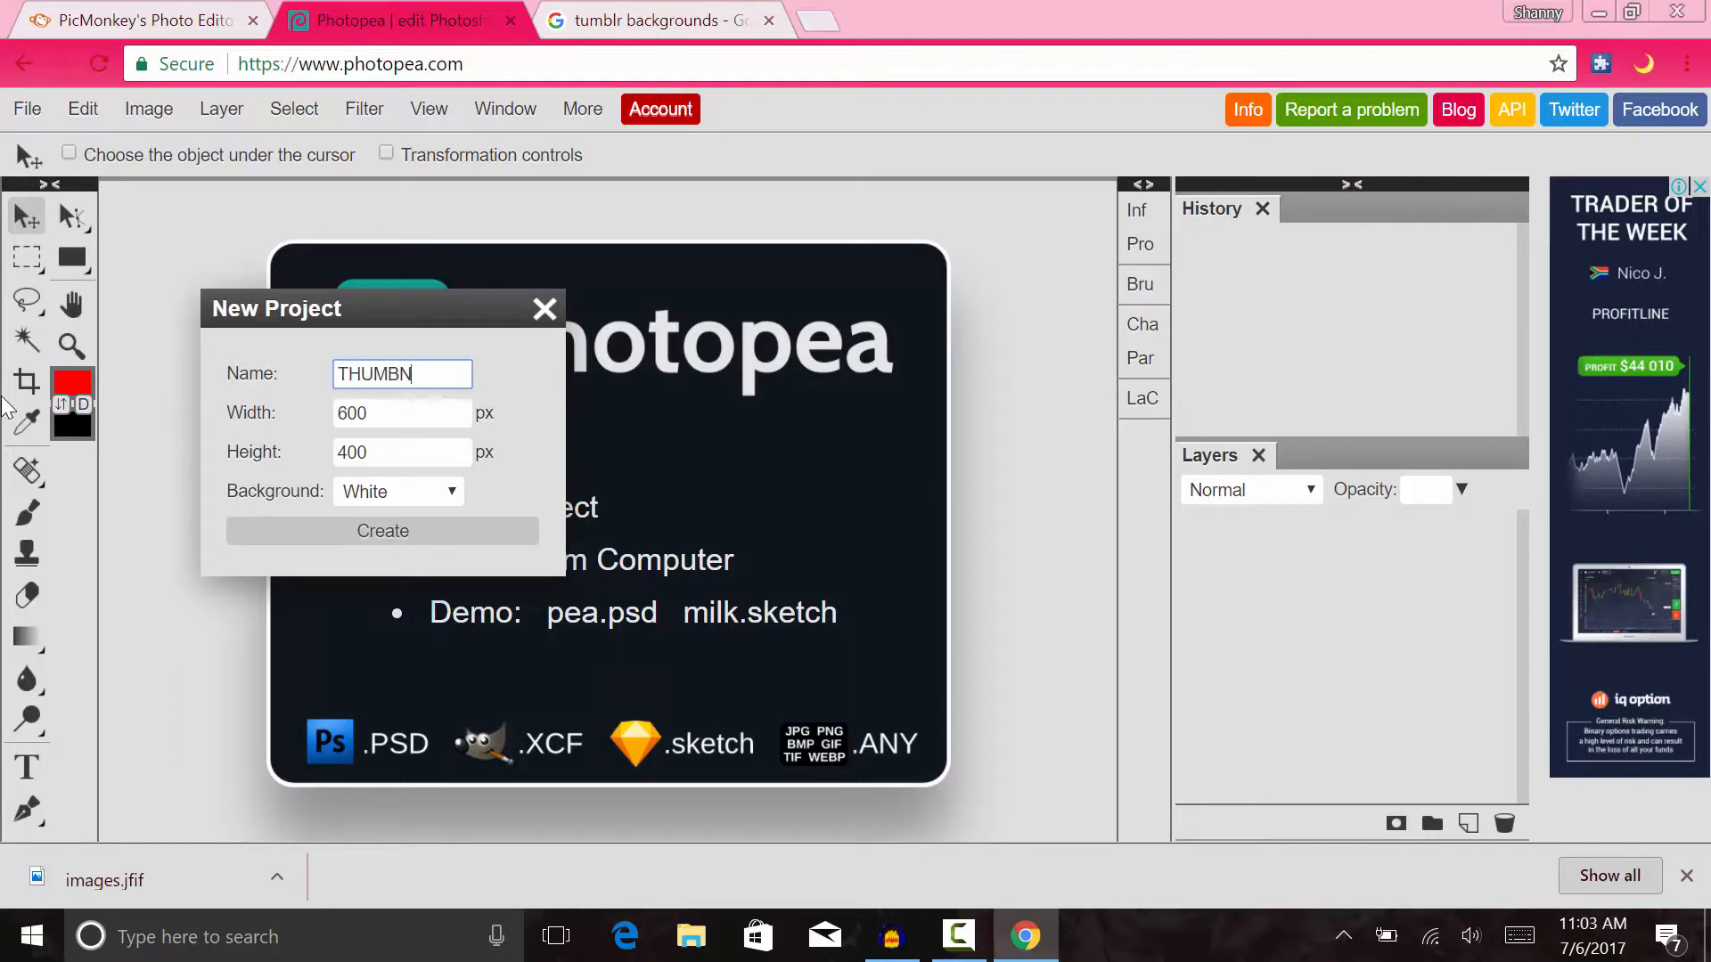
pyautogui.write('THUMBNAIL ONLINE')
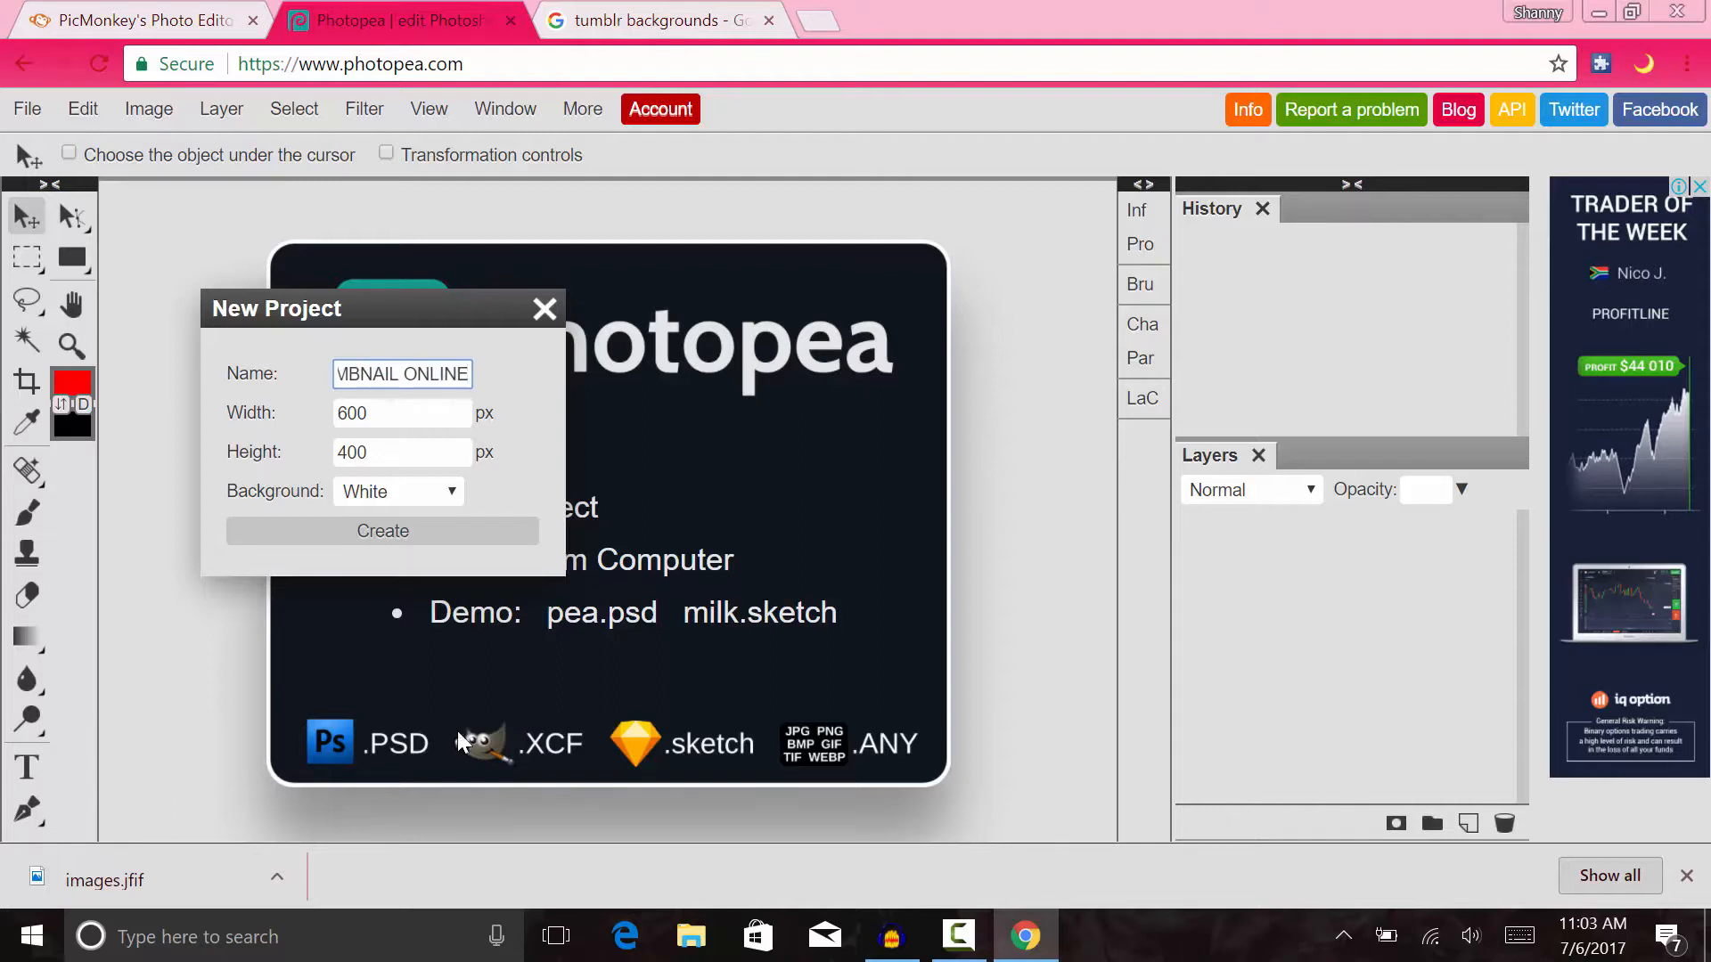
# - Set the project size to 1920 by 1080 px with a transparent background and create it
pyautogui.moveTo(465, 415); pyautogui.dragTo(327, 454)
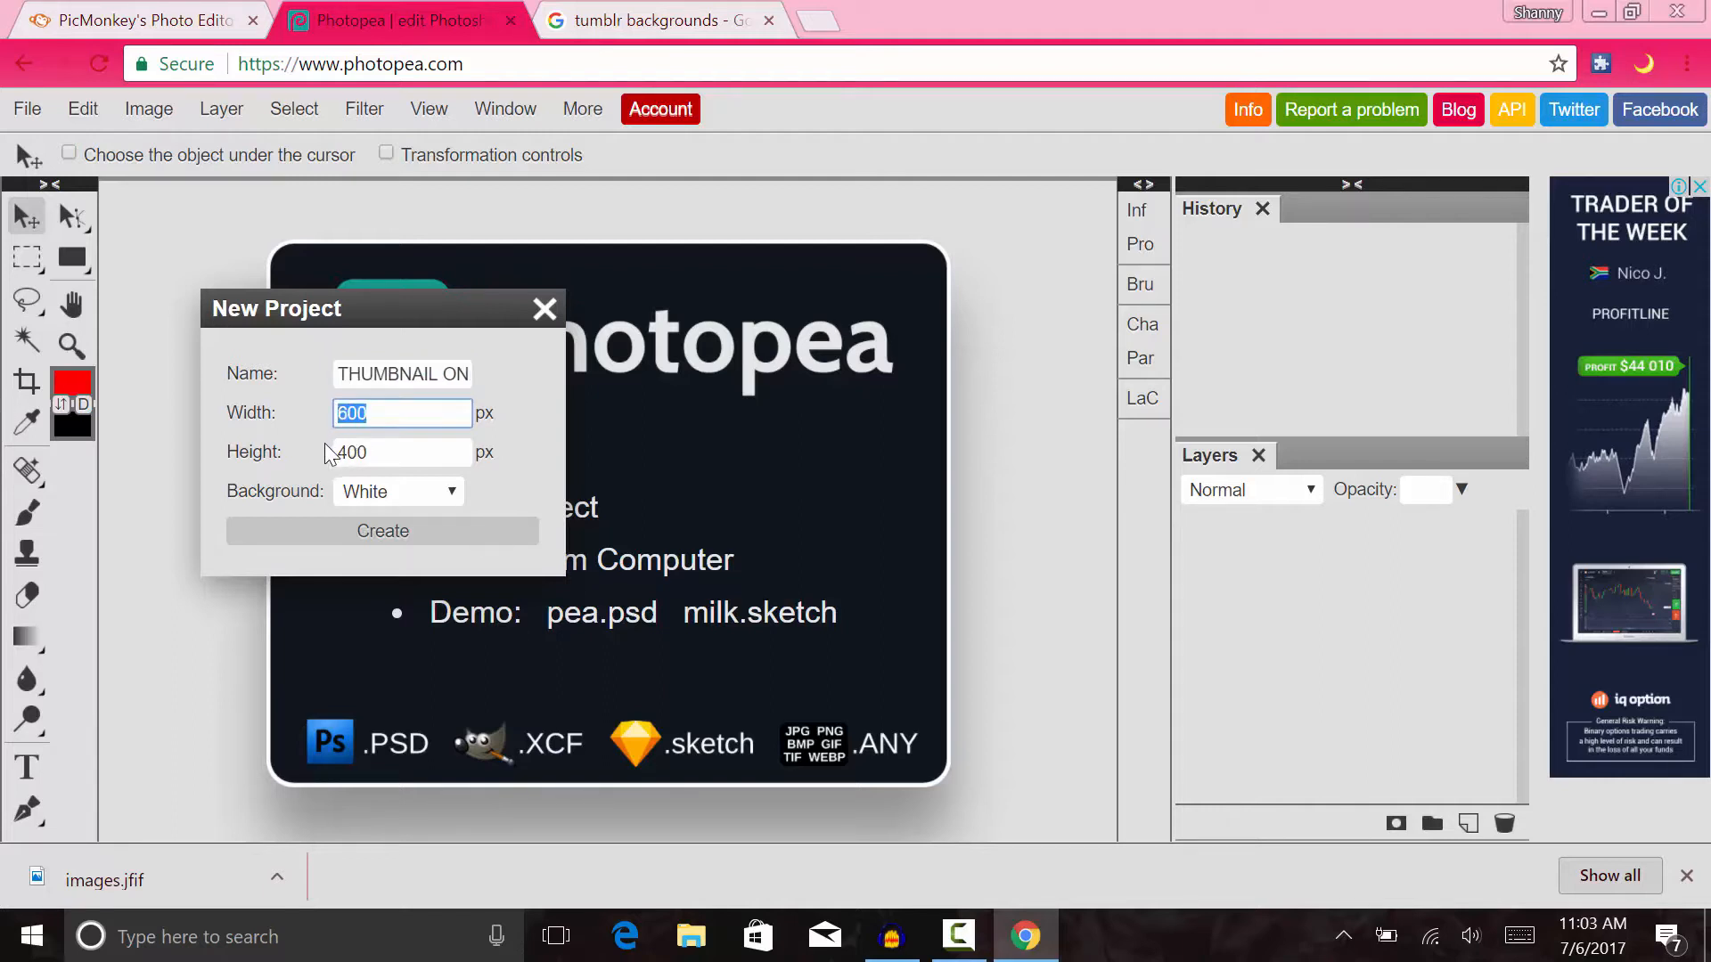
pyautogui.write('1920')
pyautogui.press('Tab')
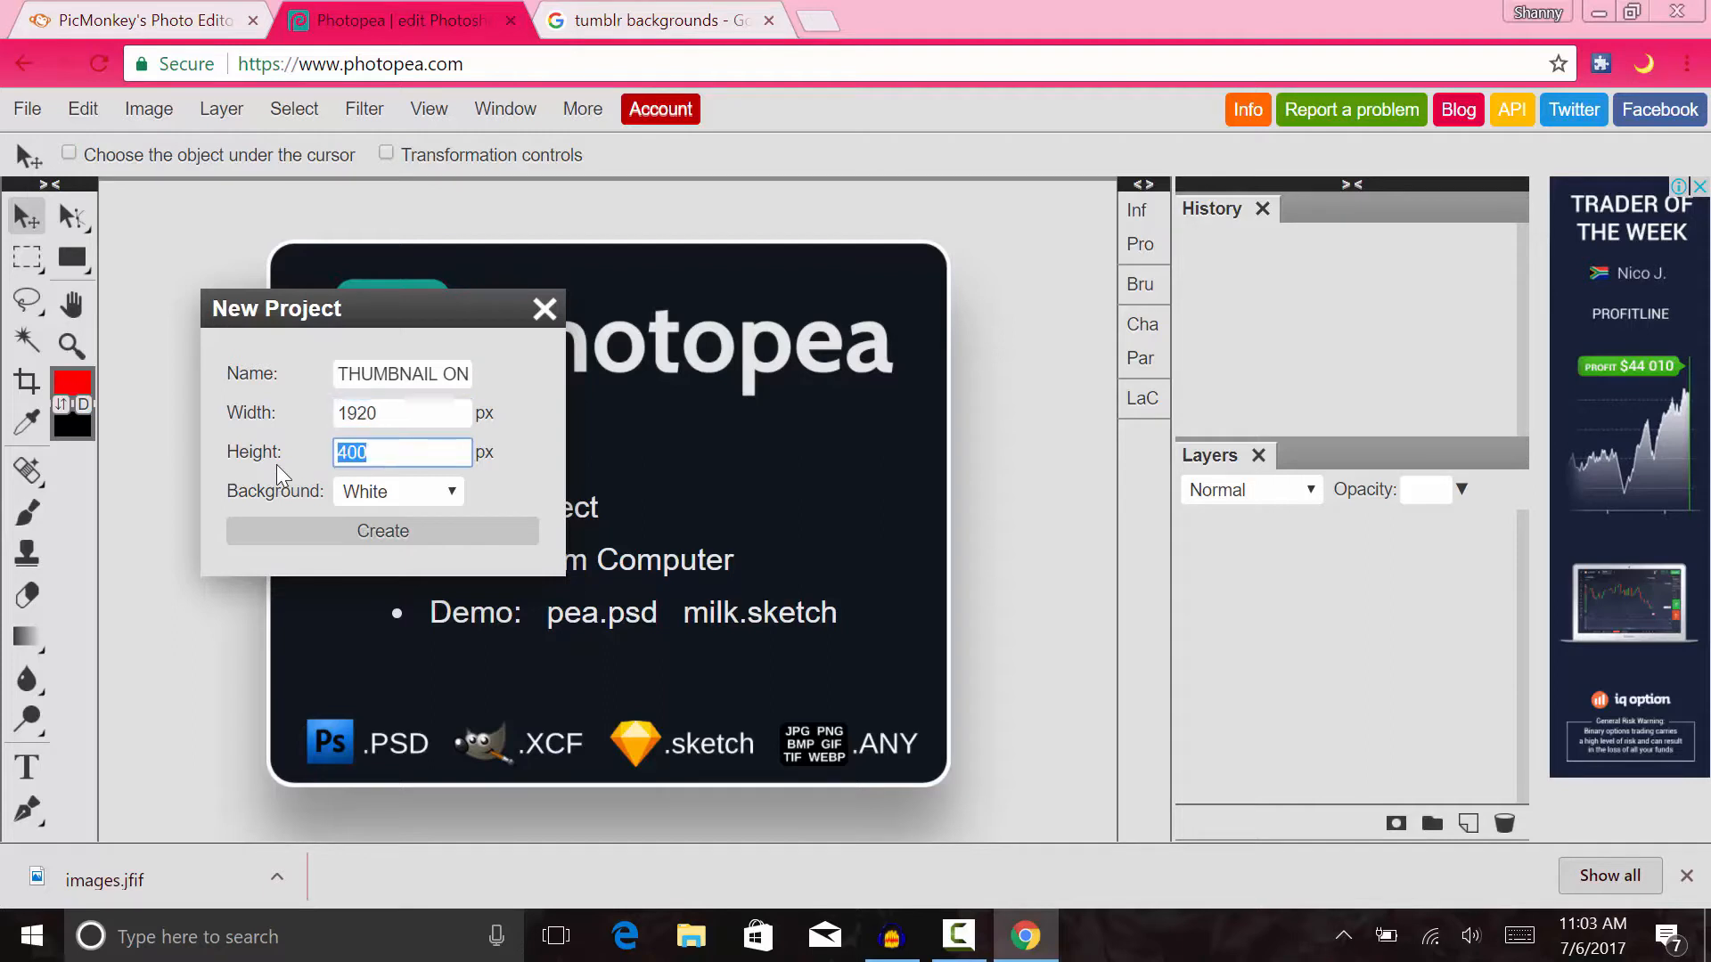
pyautogui.press('BackSpace')
pyautogui.write('1080')
pyautogui.press('Tab')
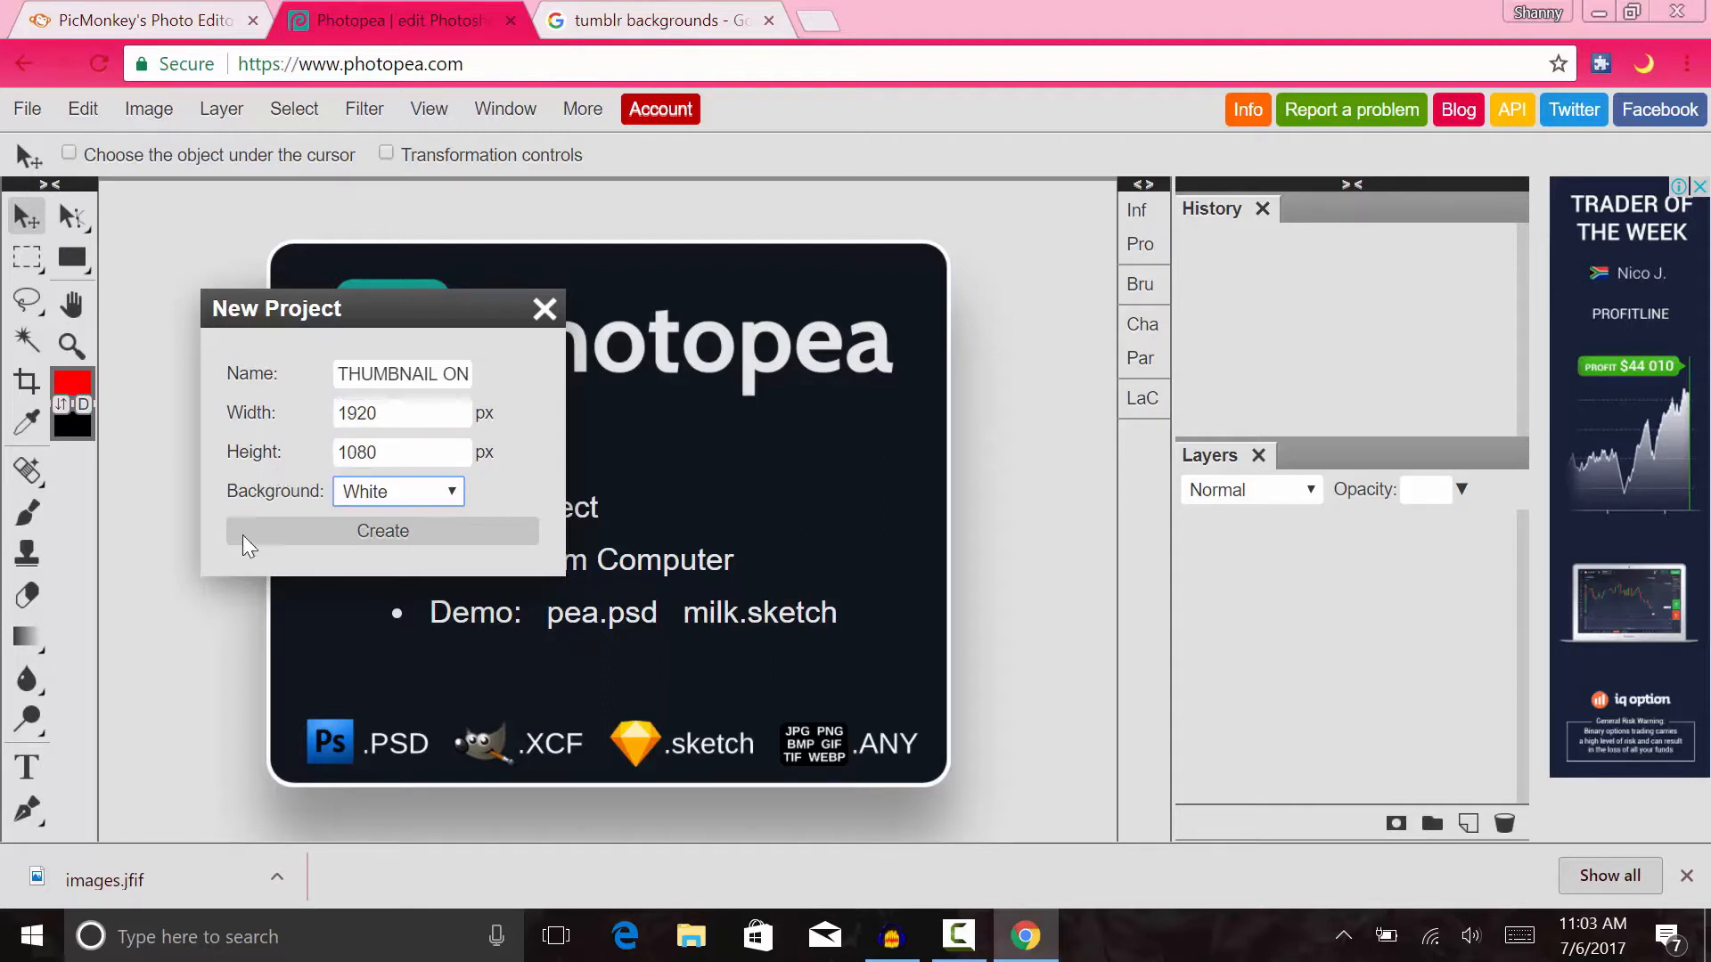
pyautogui.click(429, 493)
pyautogui.click(429, 583)
pyautogui.click(445, 531)
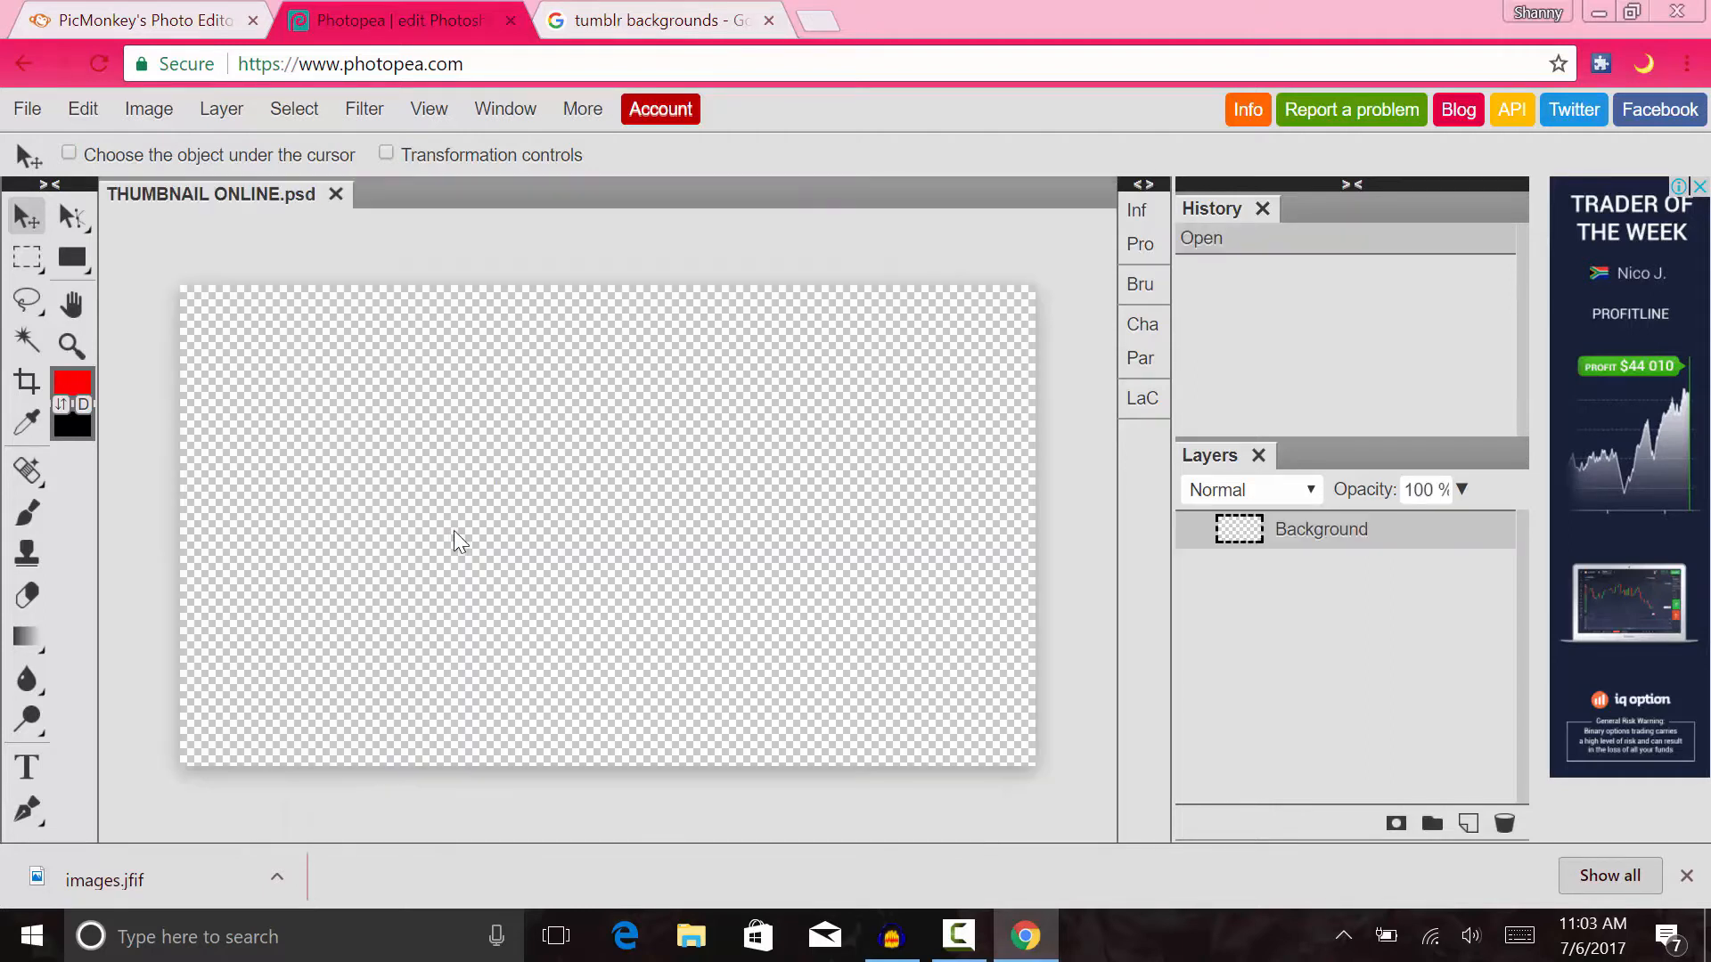
# - Open the teal wooden plank picture named images from the FOR EDITING folder inside YOUTUBE
pyautogui.click(20, 113)
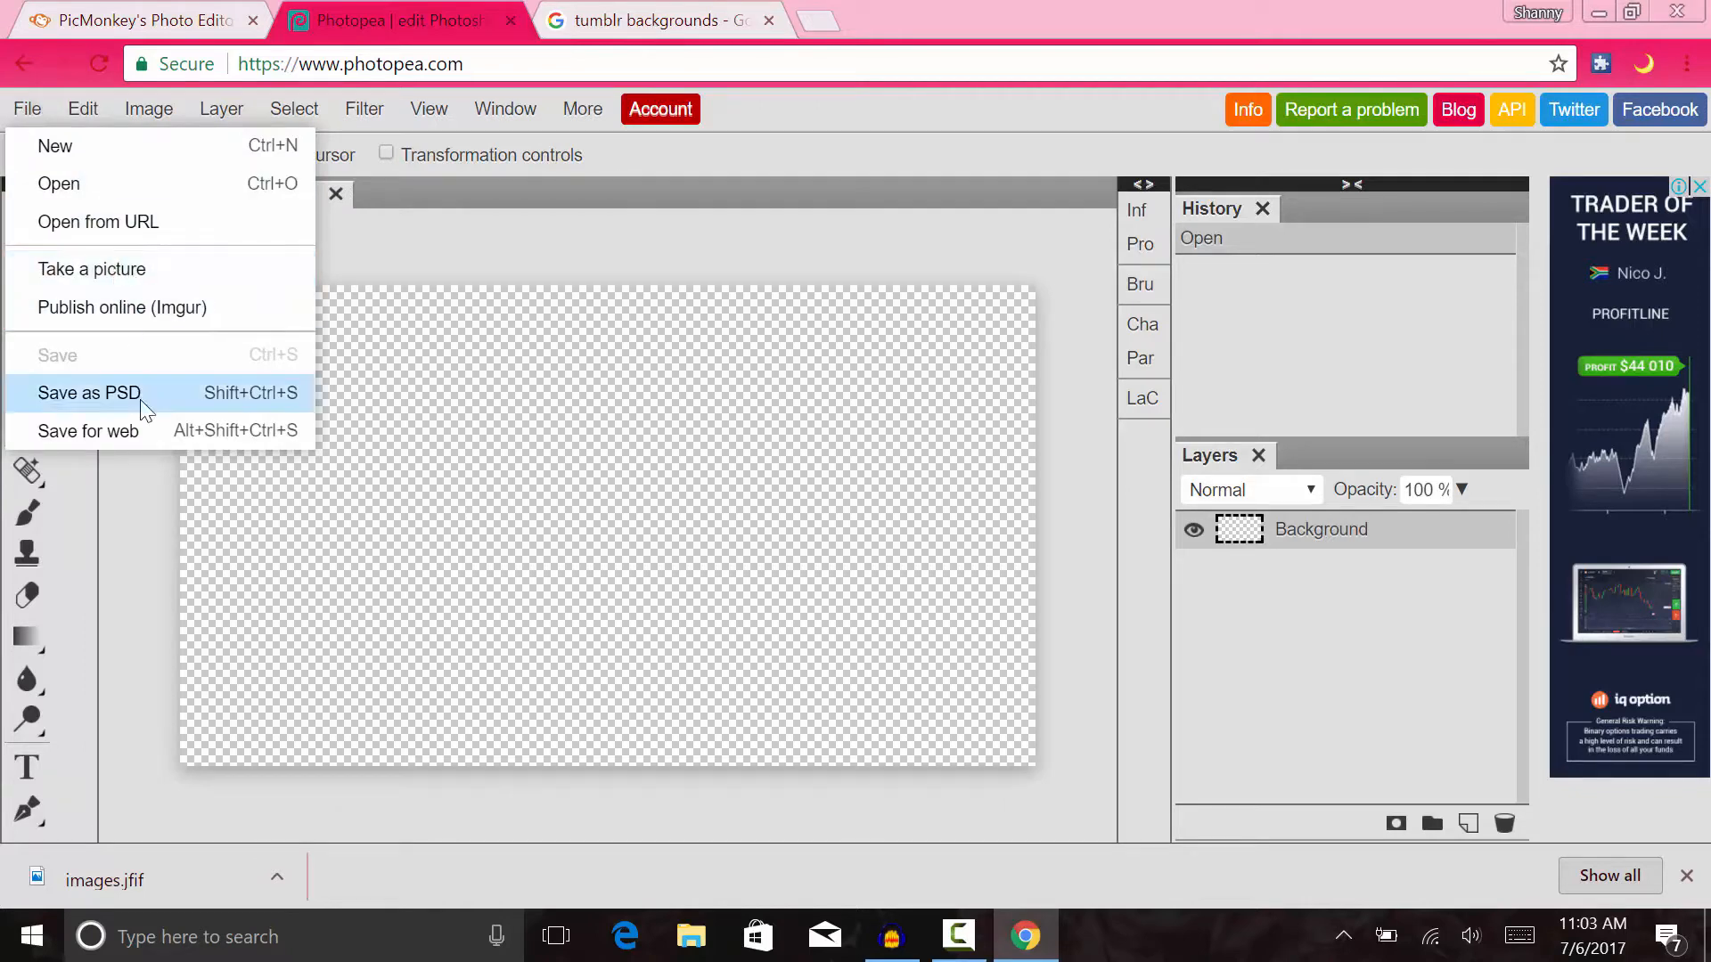
pyautogui.click(114, 183)
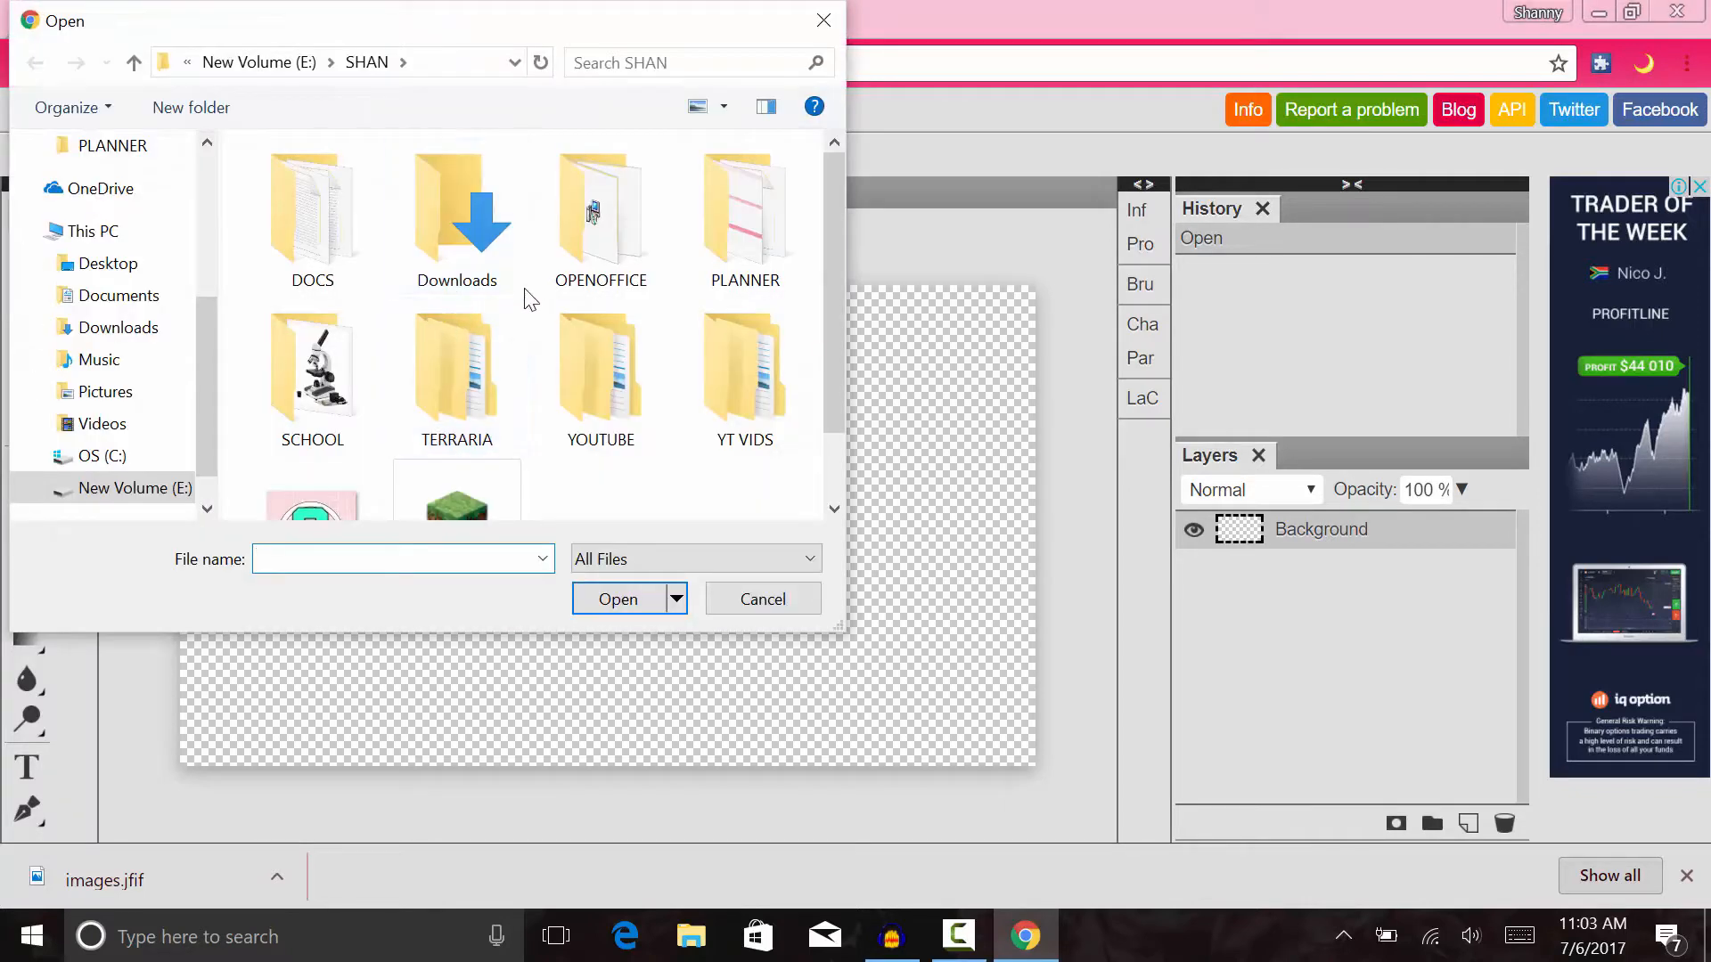
pyautogui.scroll(-1, 535, 303)
pyautogui.doubleClick(616, 312)
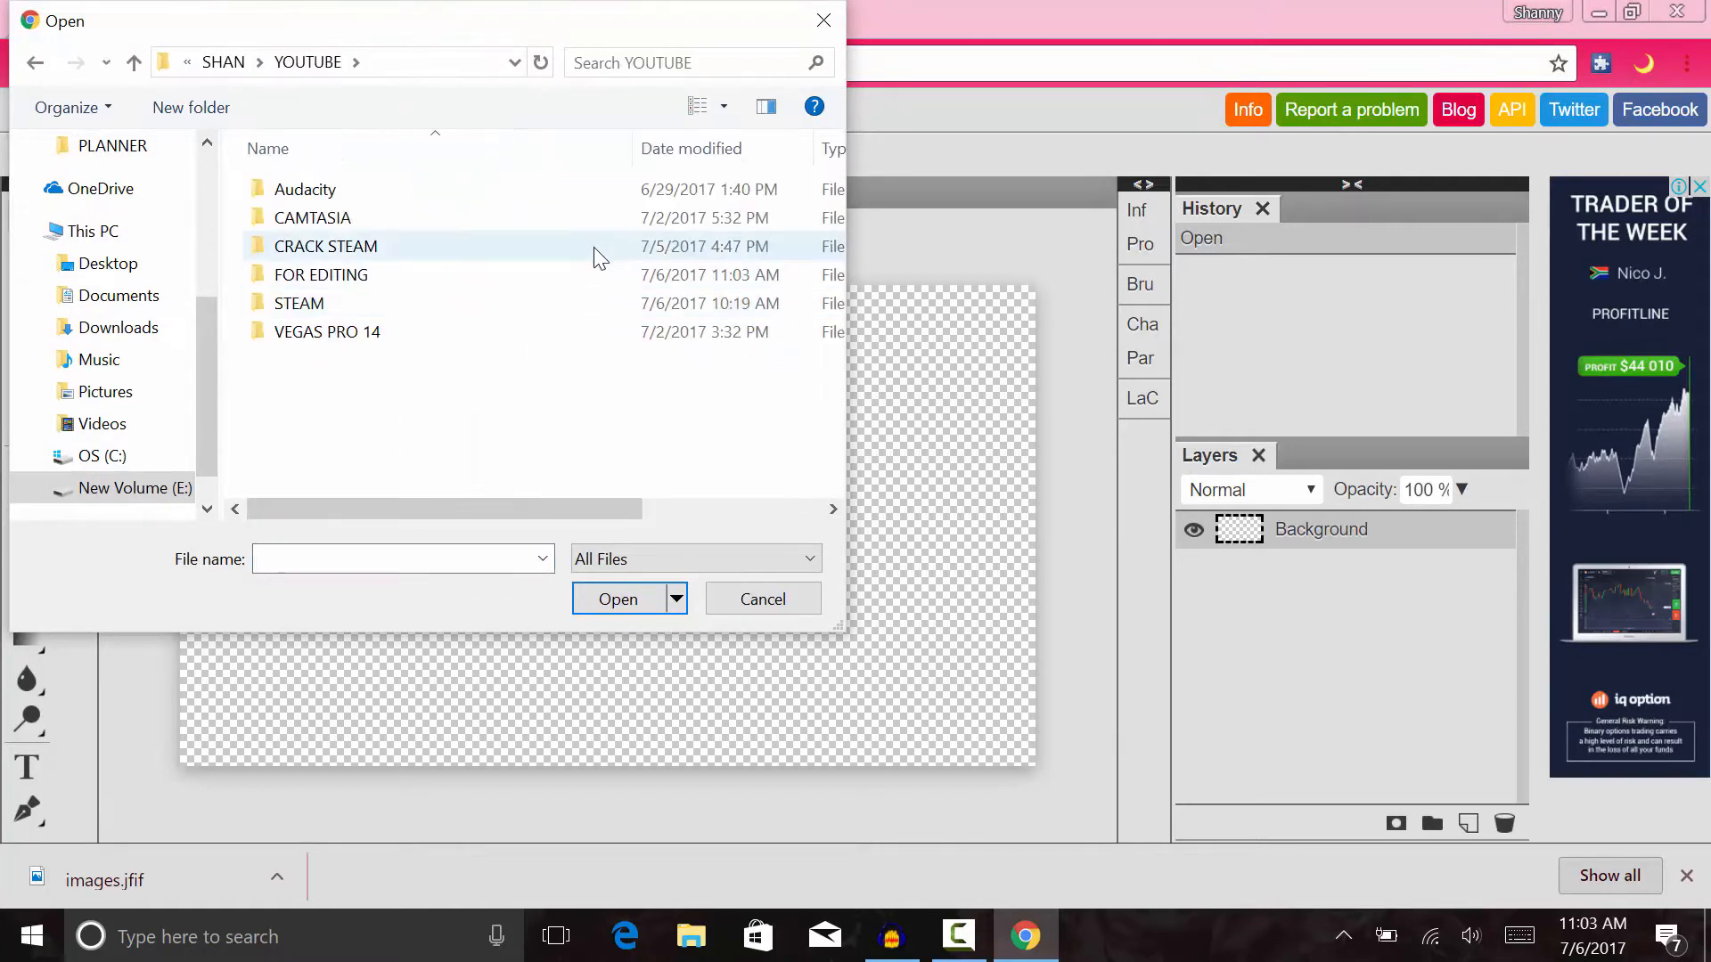
pyautogui.doubleClick(597, 275)
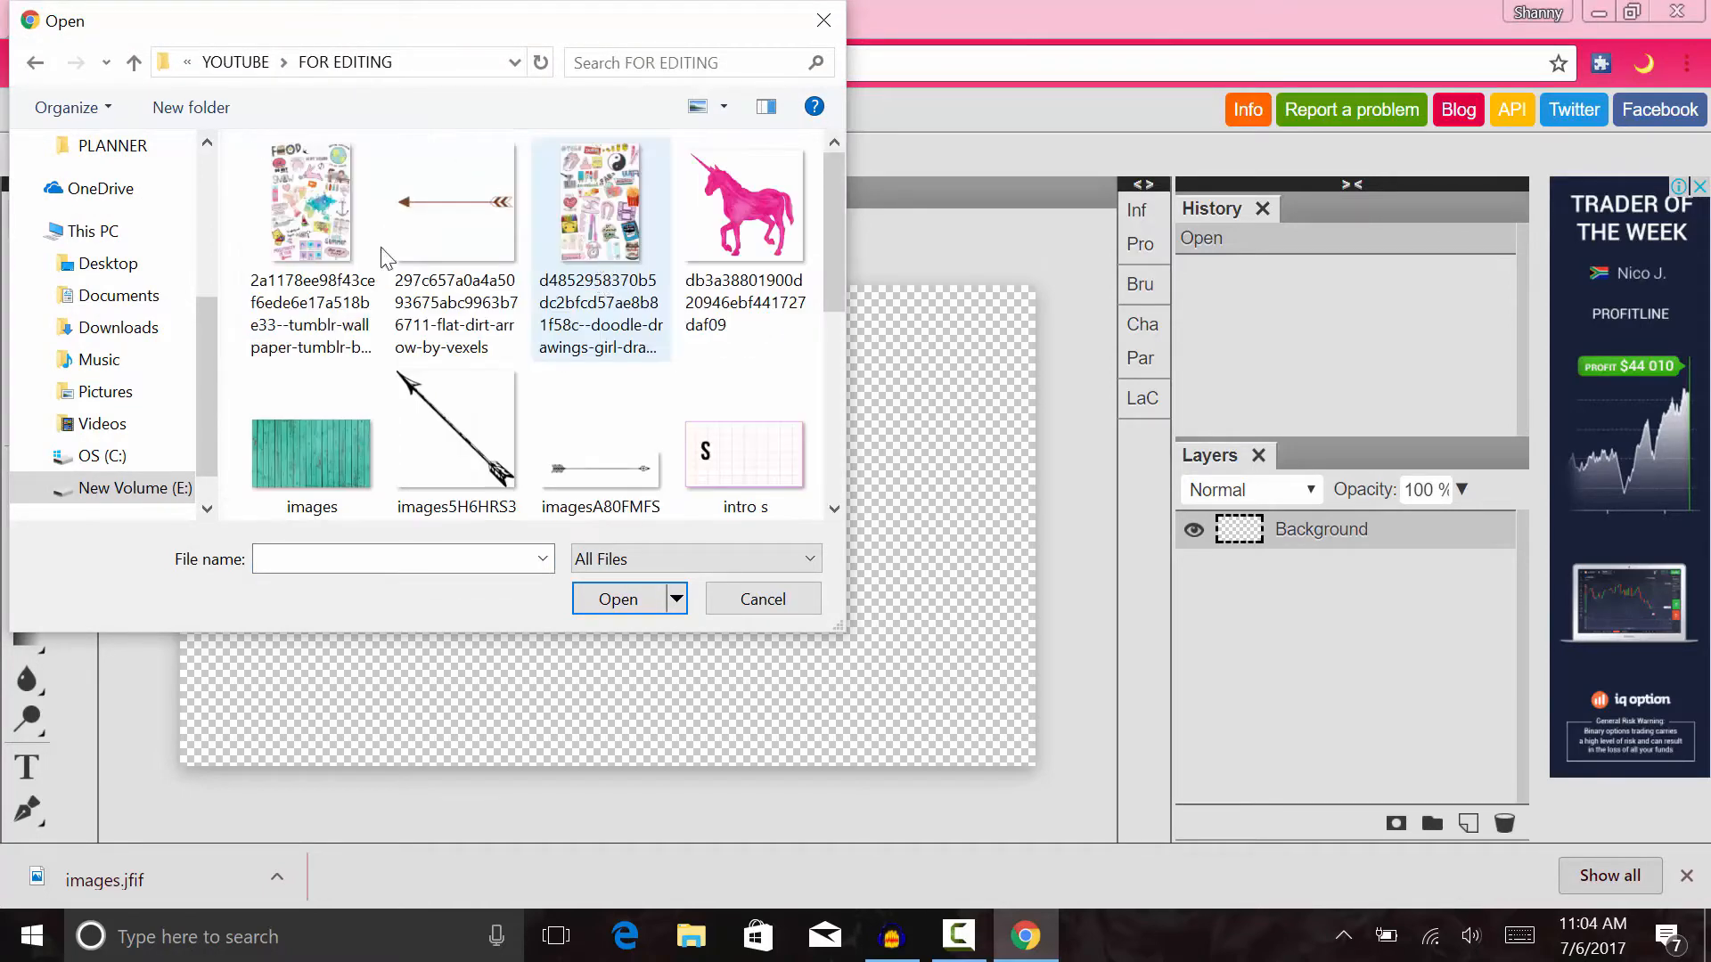
pyautogui.scroll(-3, 450, 307)
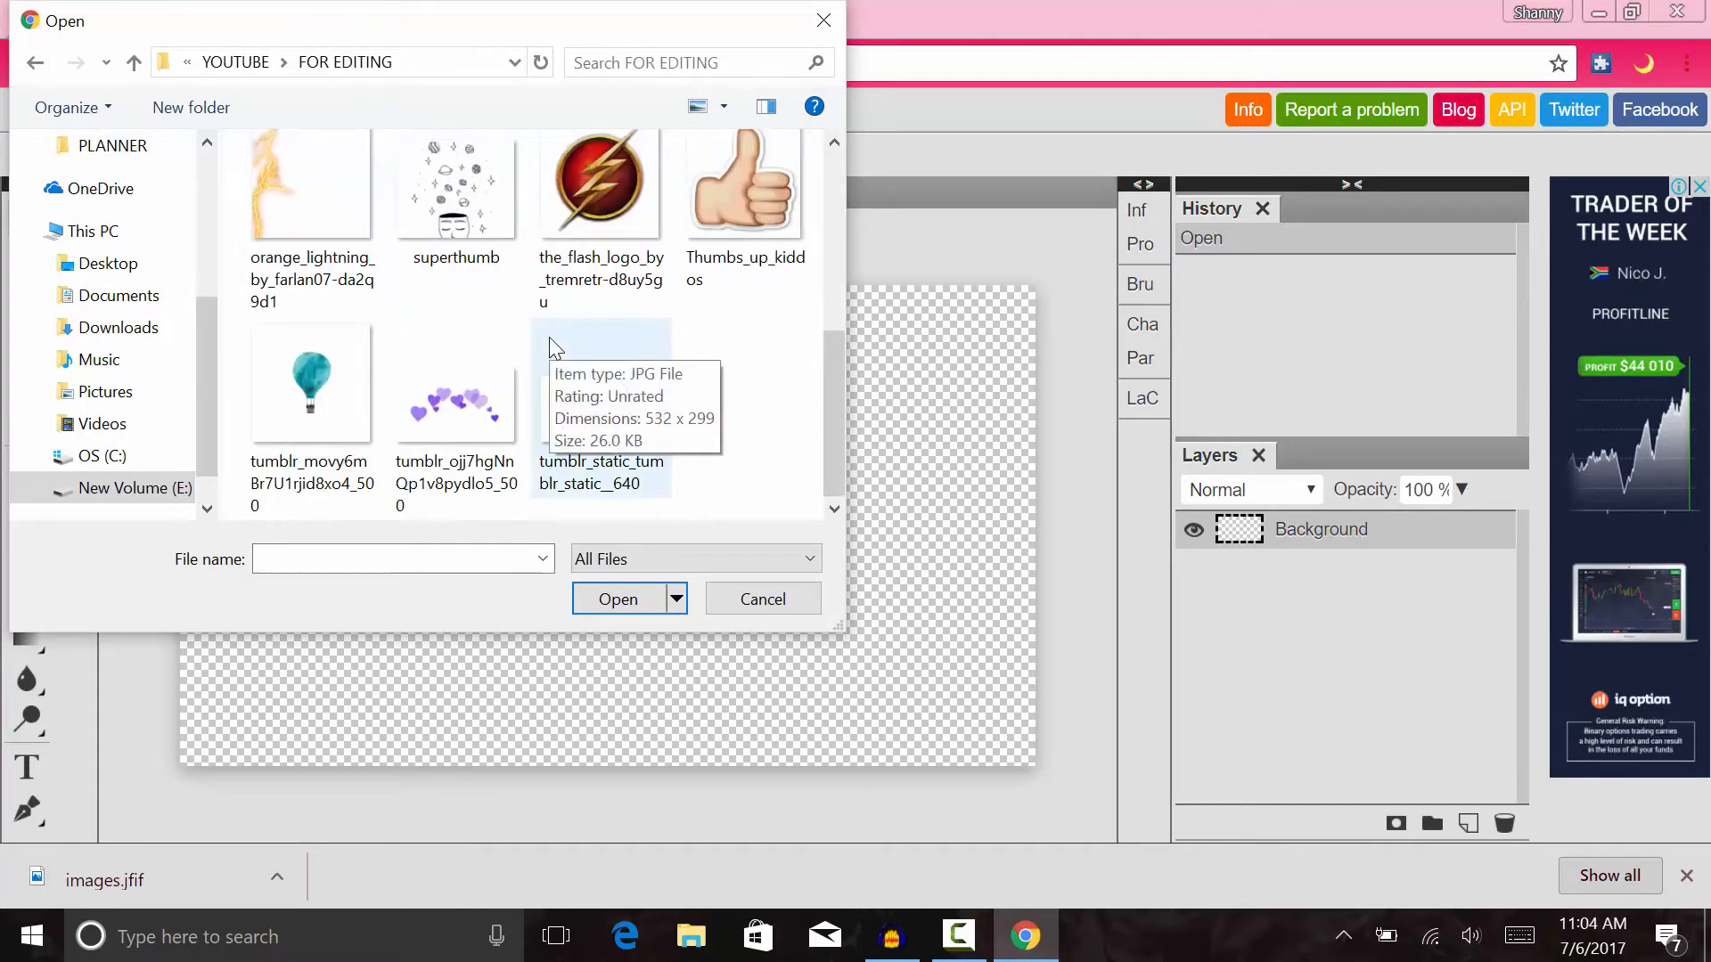
pyautogui.scroll(3, 554, 348)
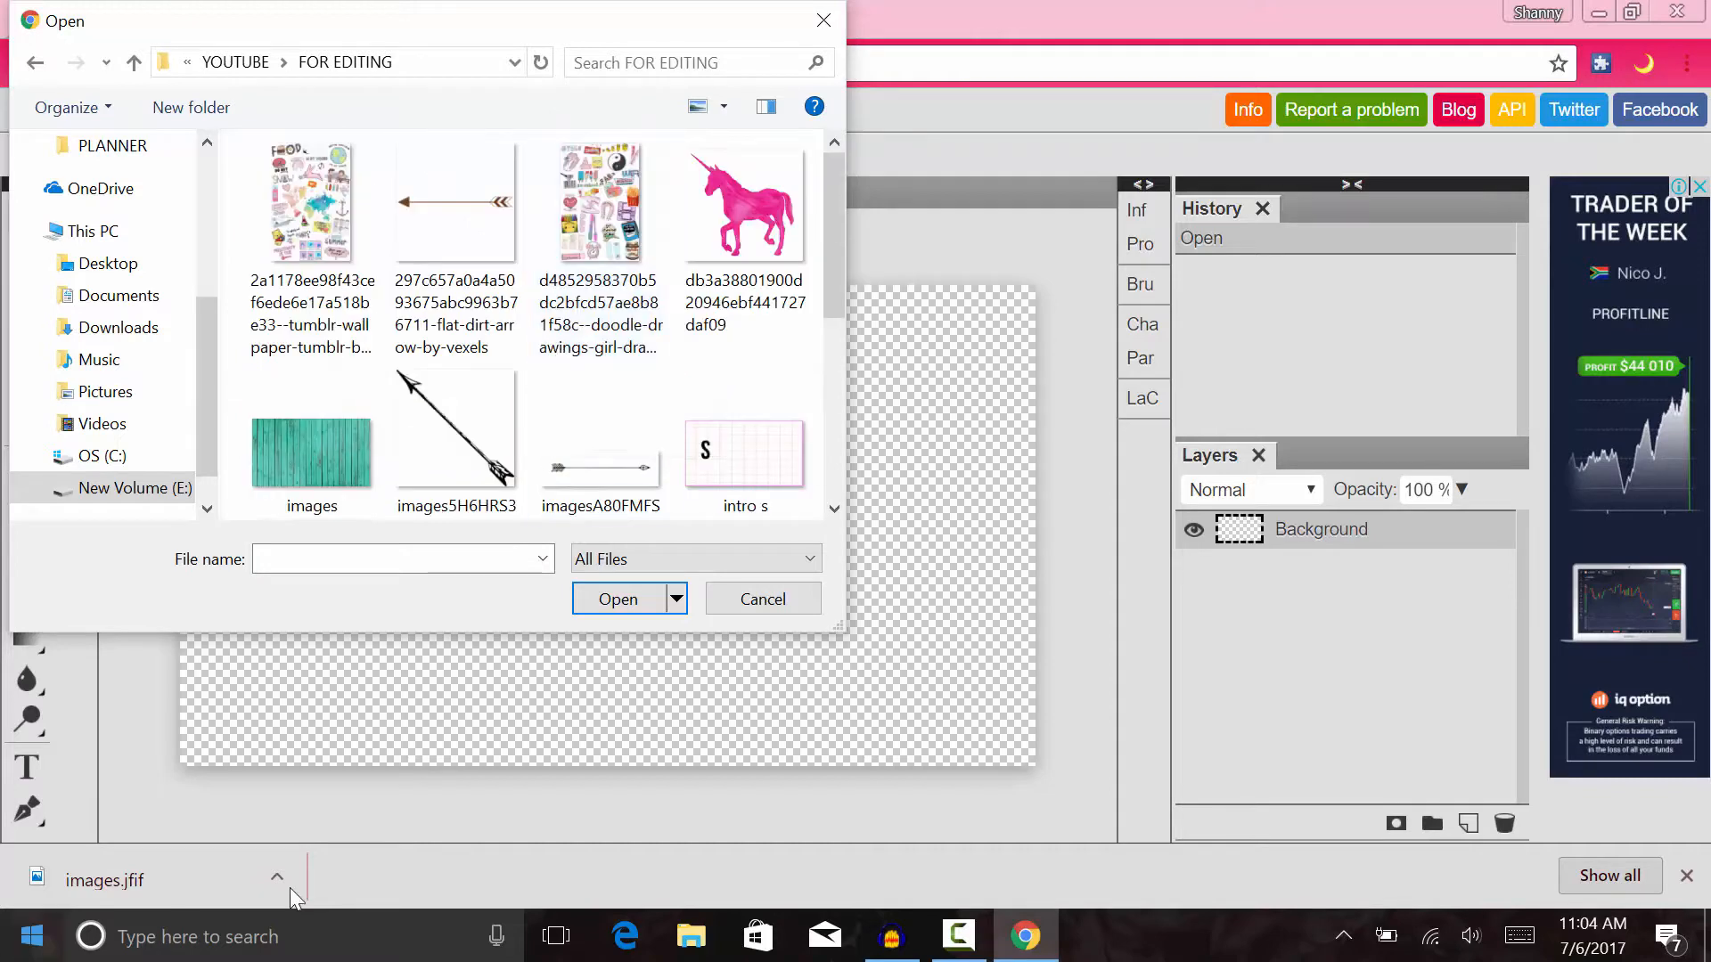
pyautogui.doubleClick(350, 477)
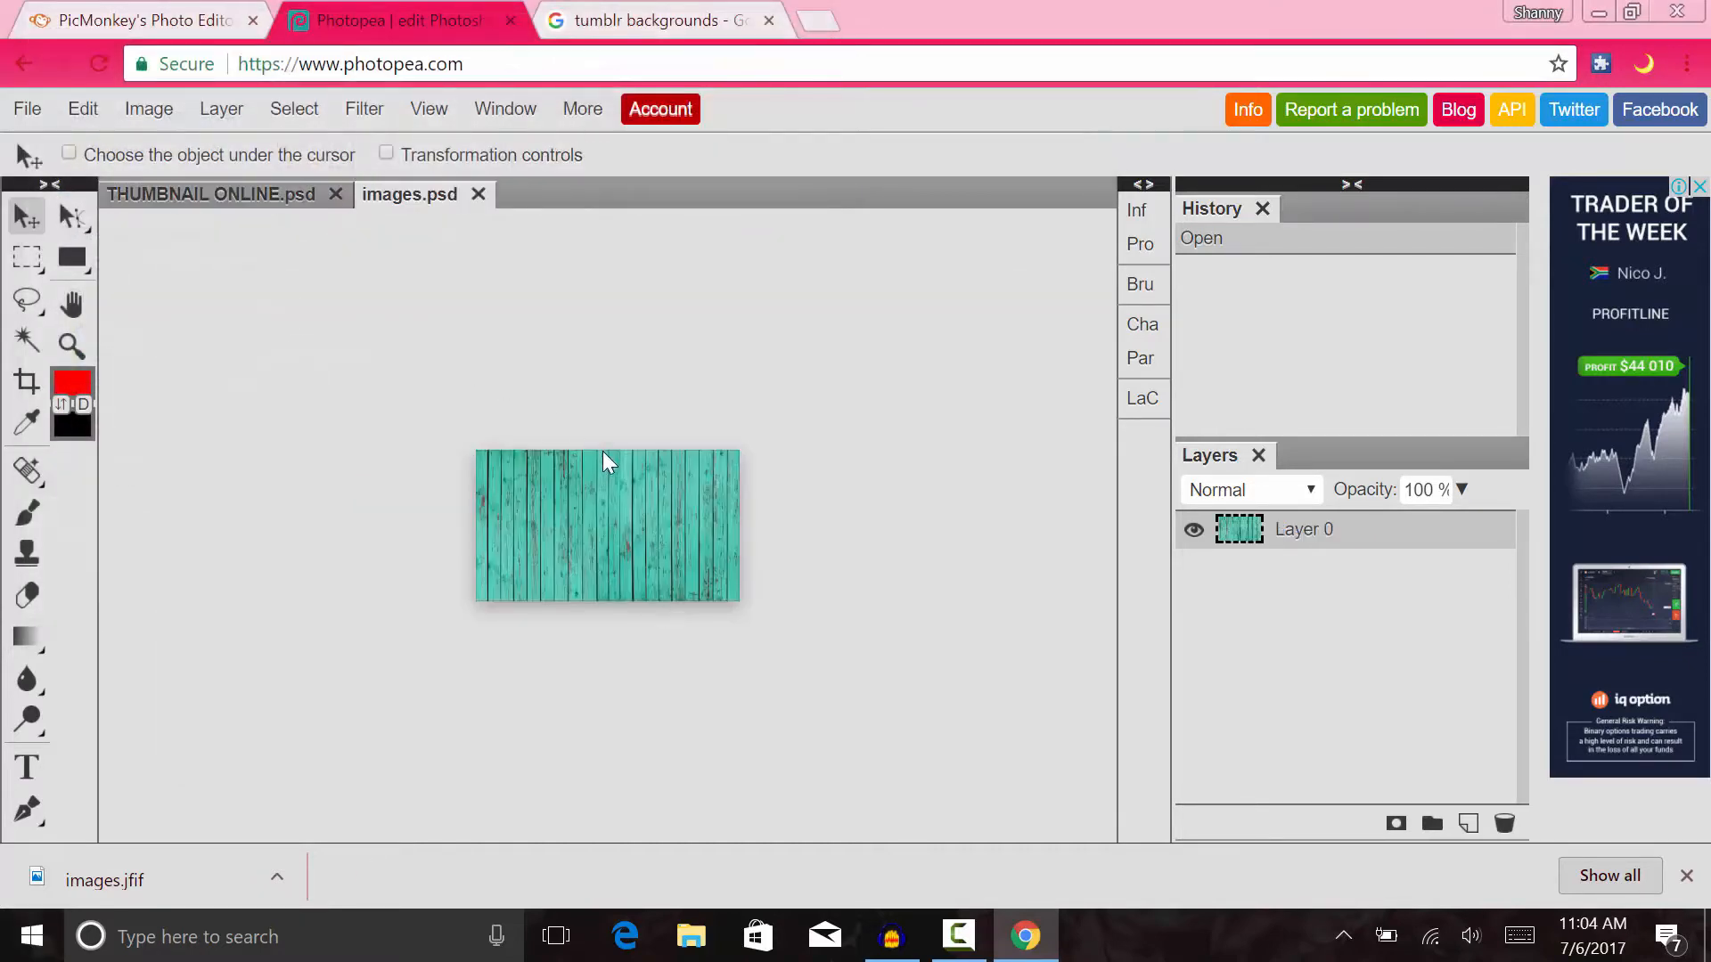
# - Copy the entire wooden plank image and paste it into the THUMBNAIL ONLINE project as a new layer
pyautogui.hotkey('ctrl', 'a')
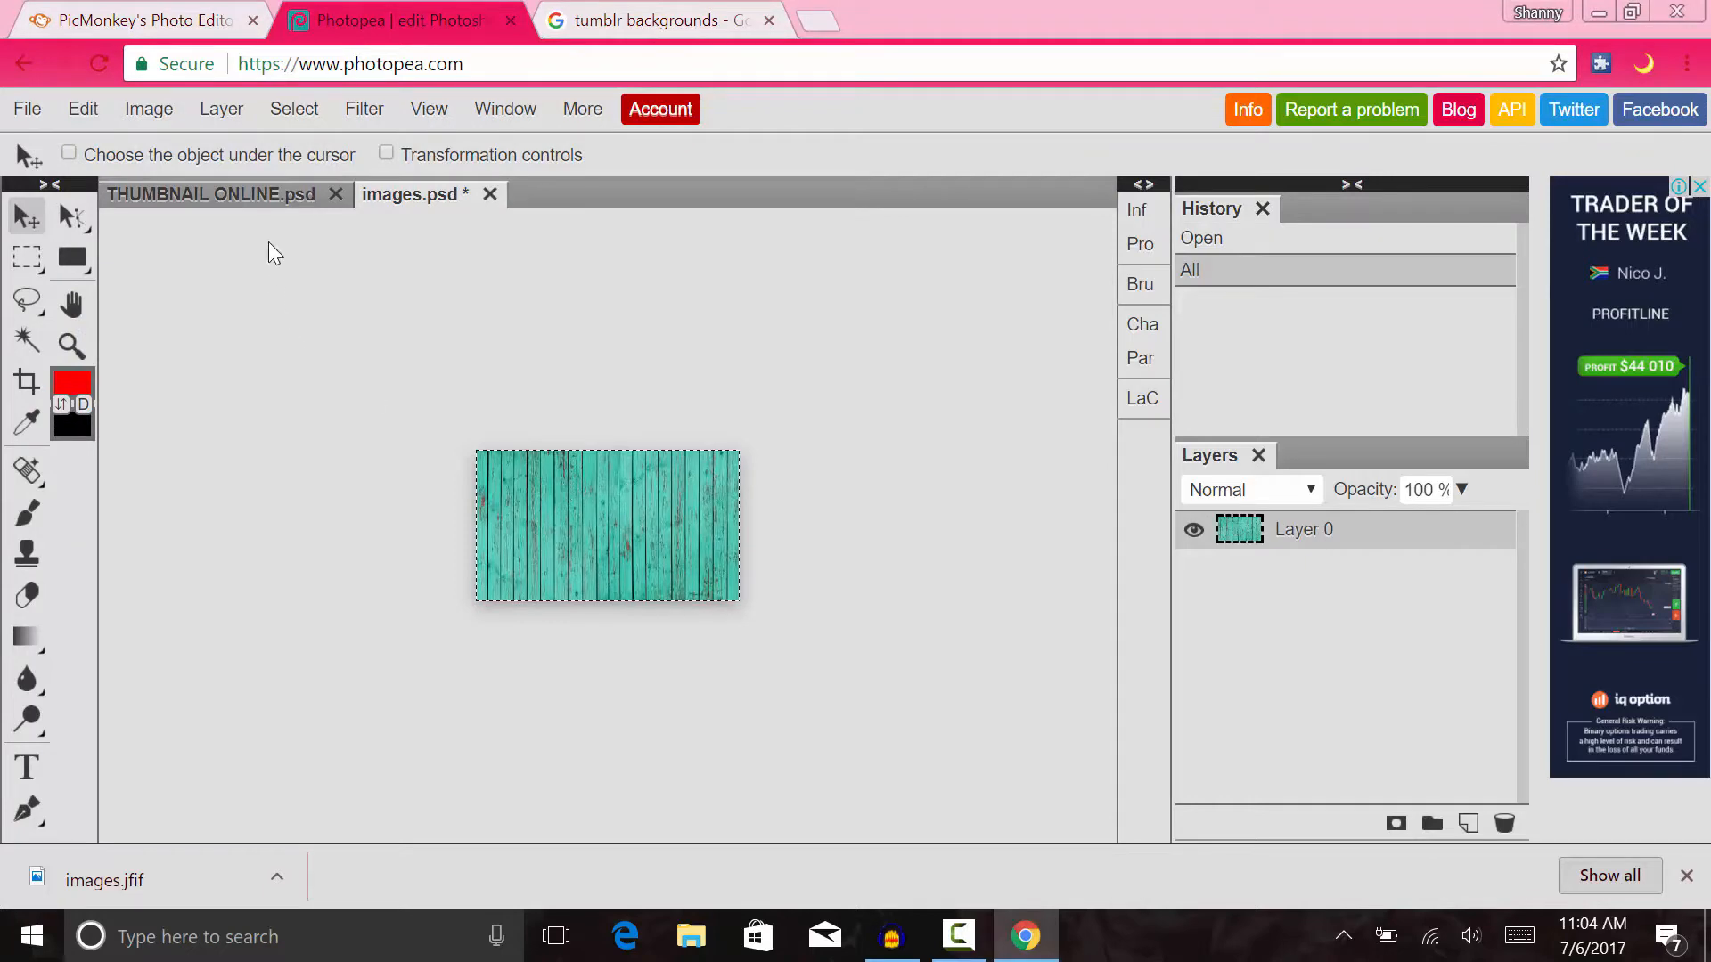
pyautogui.click(254, 194)
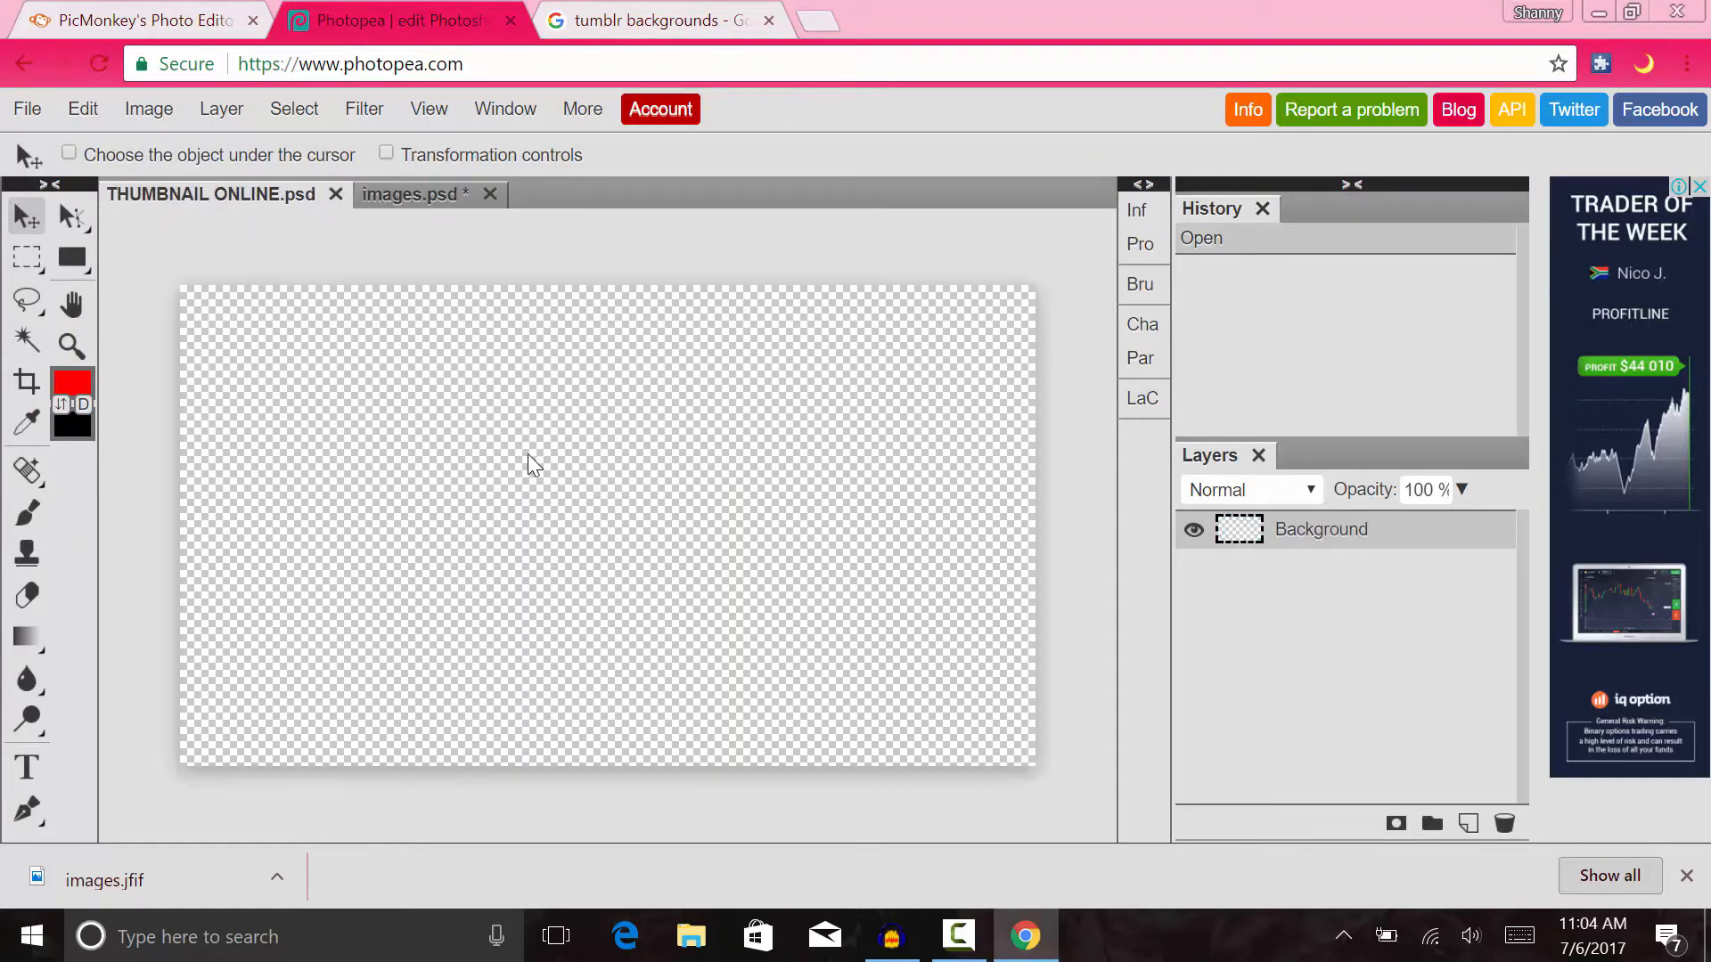
pyautogui.hotkey('ctrl', 'v')
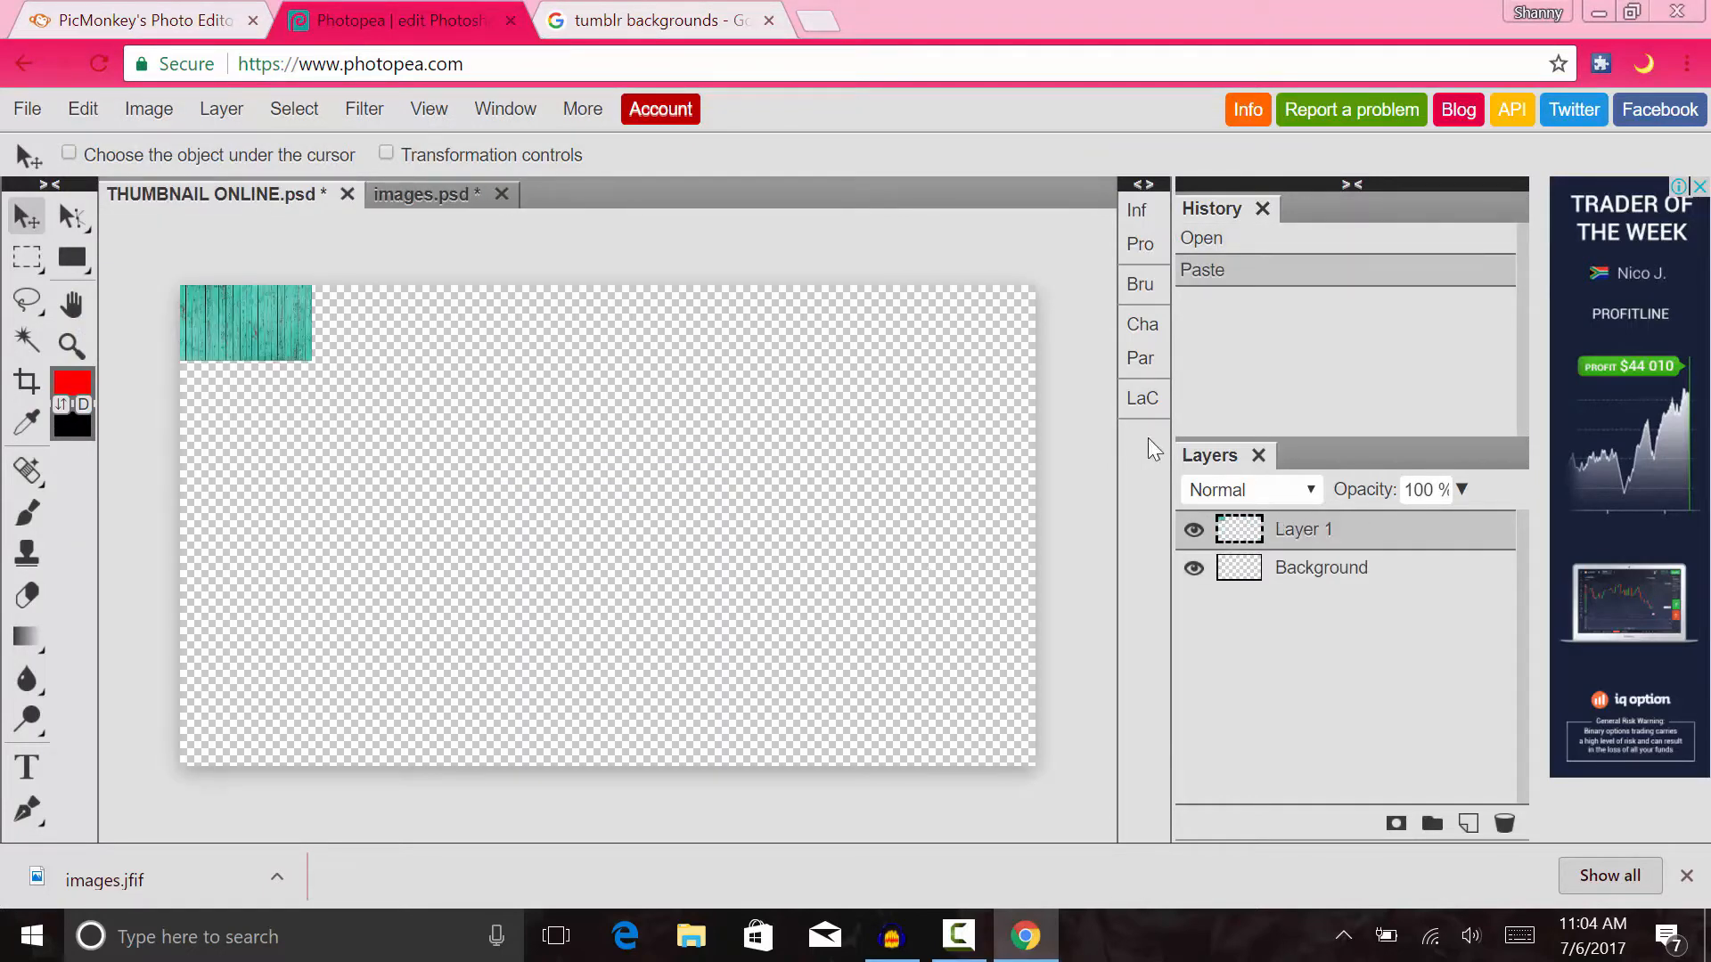
# - Toggle the visibility of Layer 1 to check which picture it holds
pyautogui.click(1195, 529)
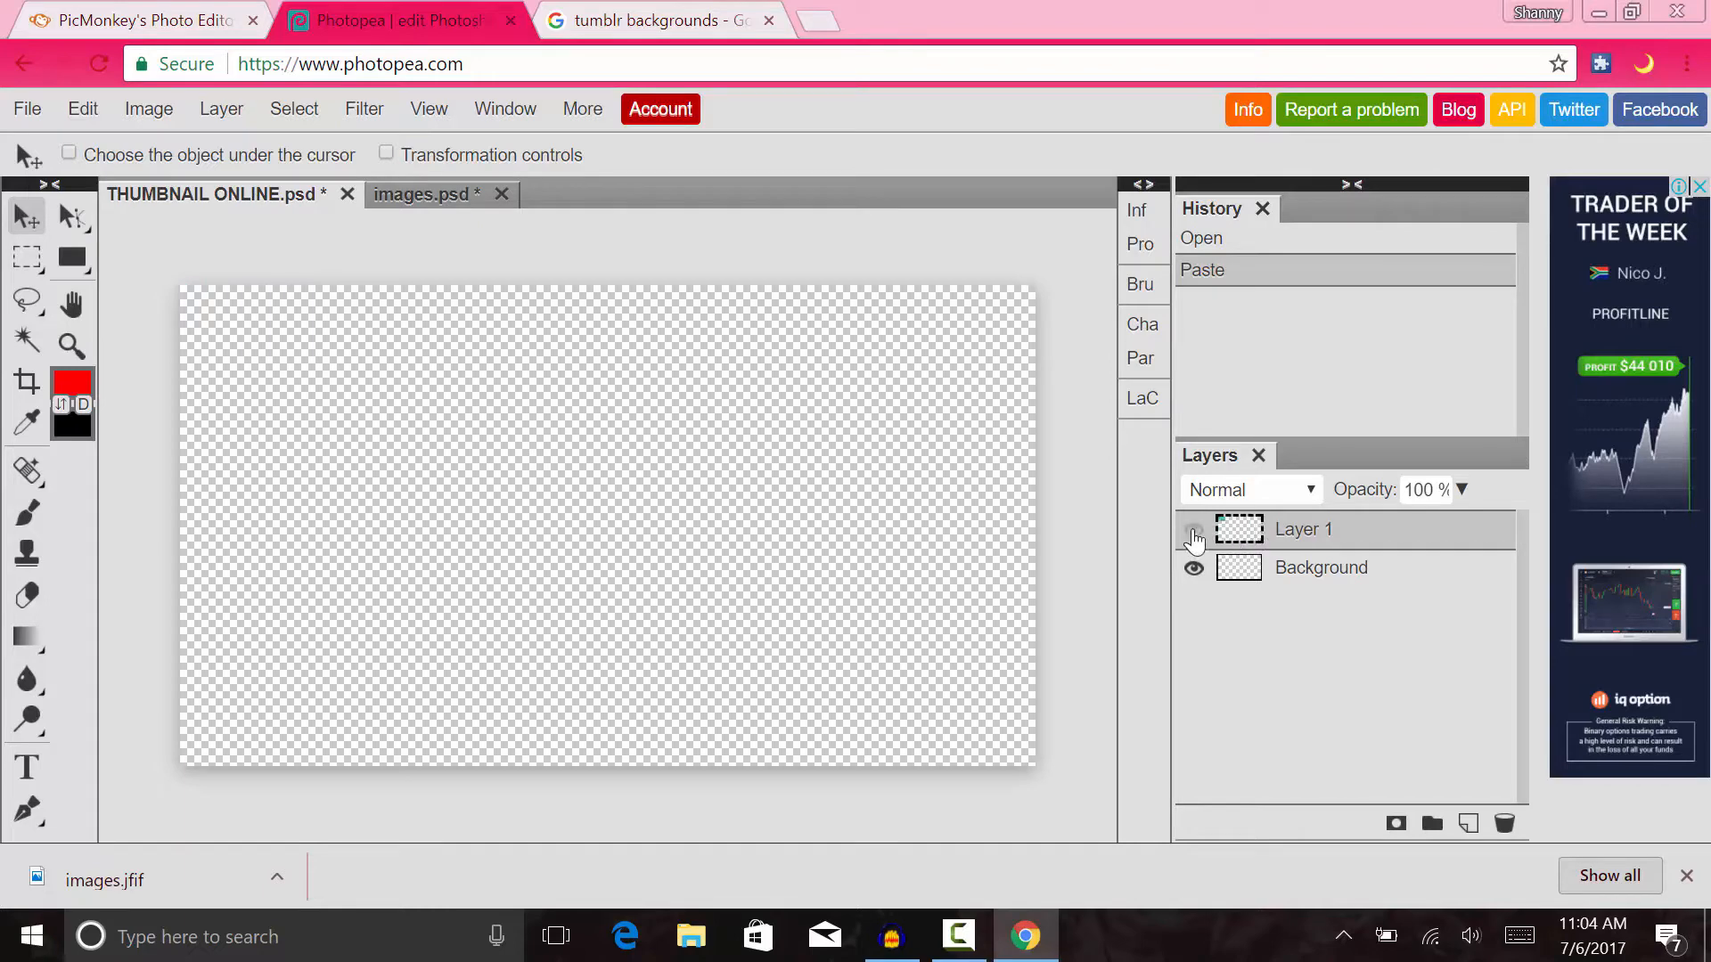
pyautogui.click(1194, 530)
pyautogui.click(1194, 530)
pyautogui.click(1194, 529)
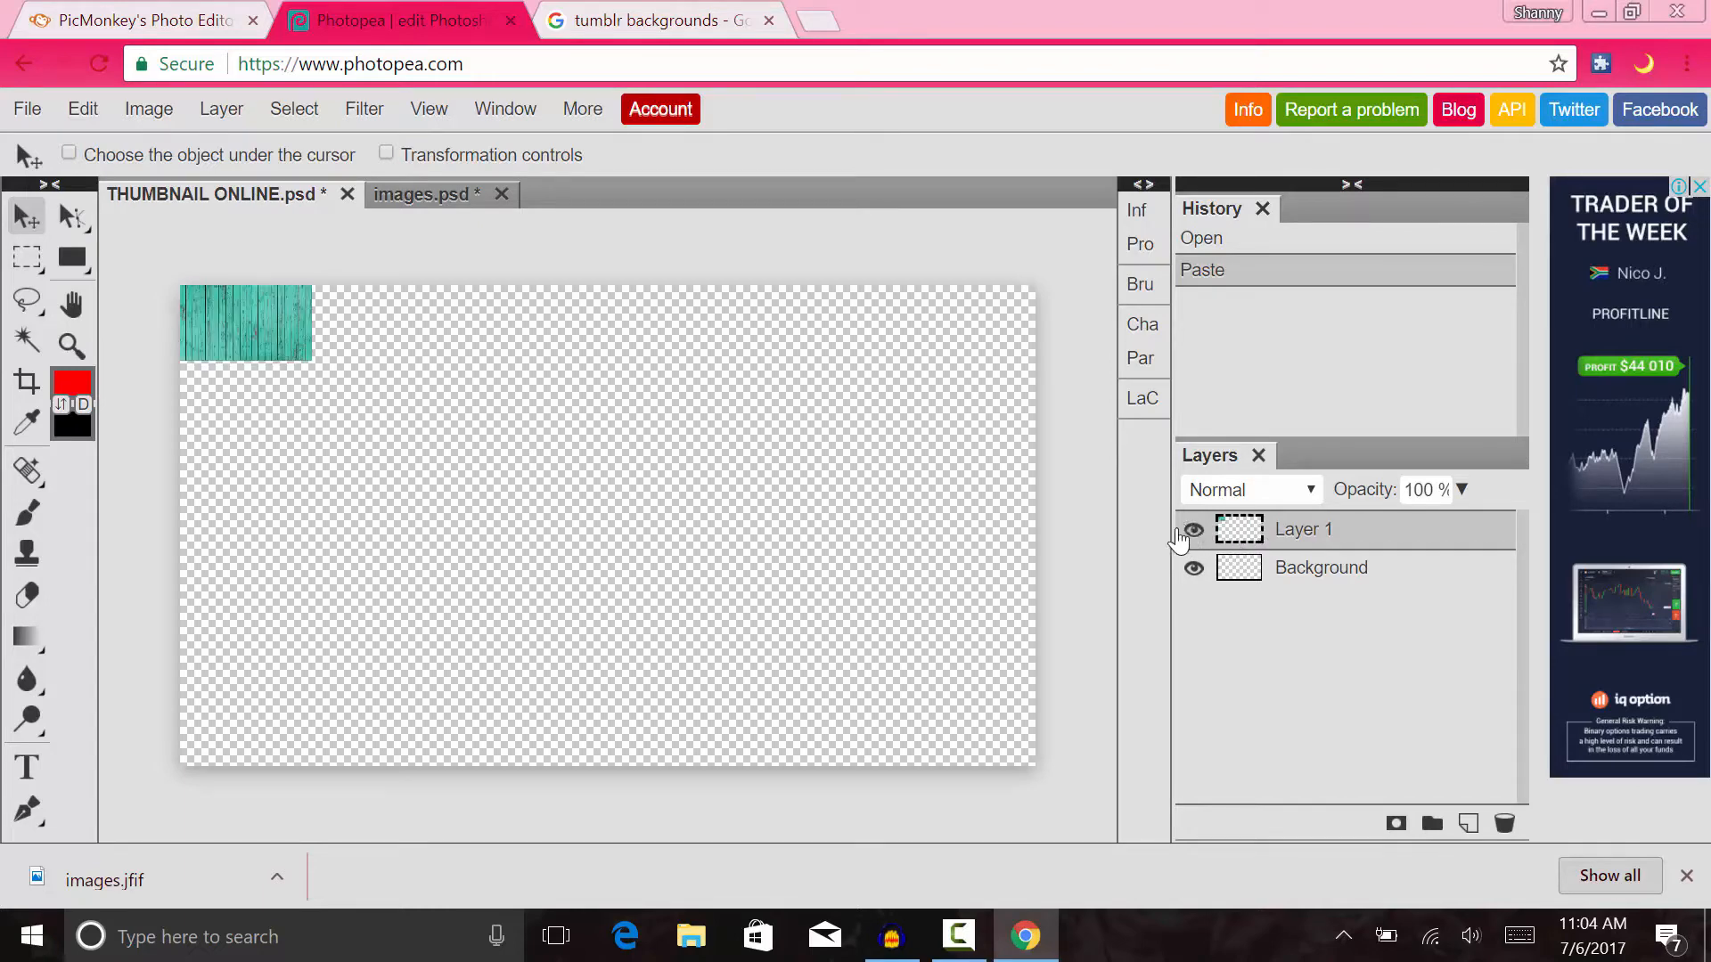
pyautogui.hotkey('ctrl', 't')
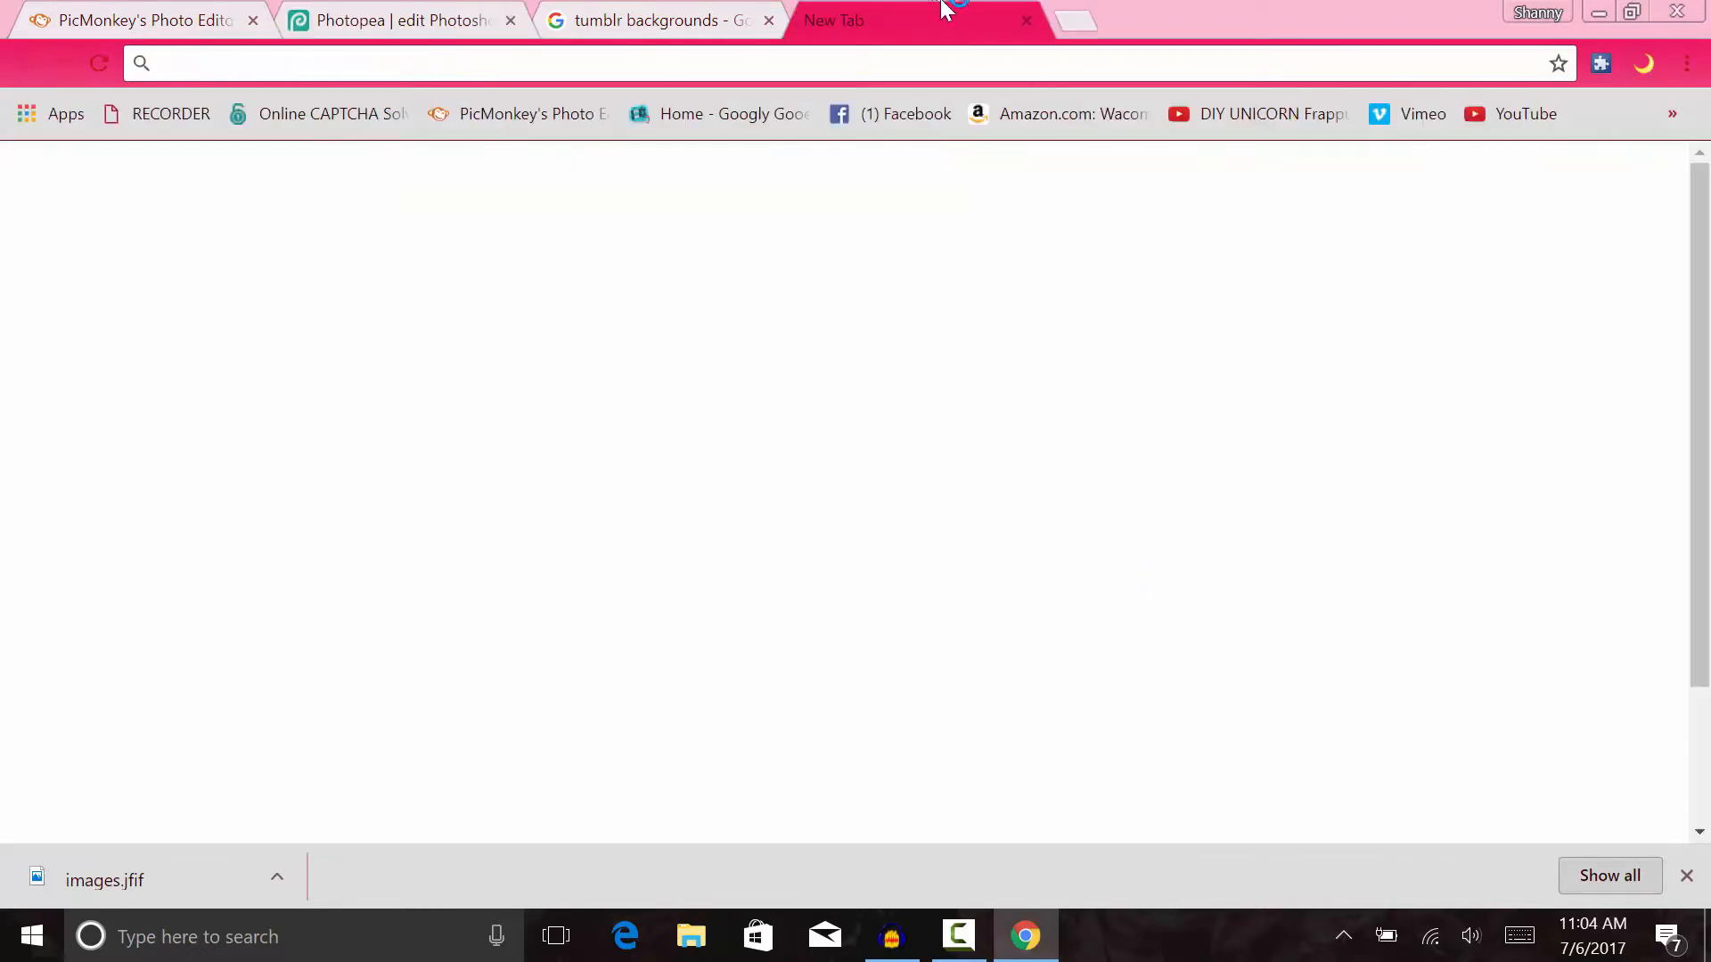
pyautogui.click(1030, 18)
pyautogui.rightClick(260, 342)
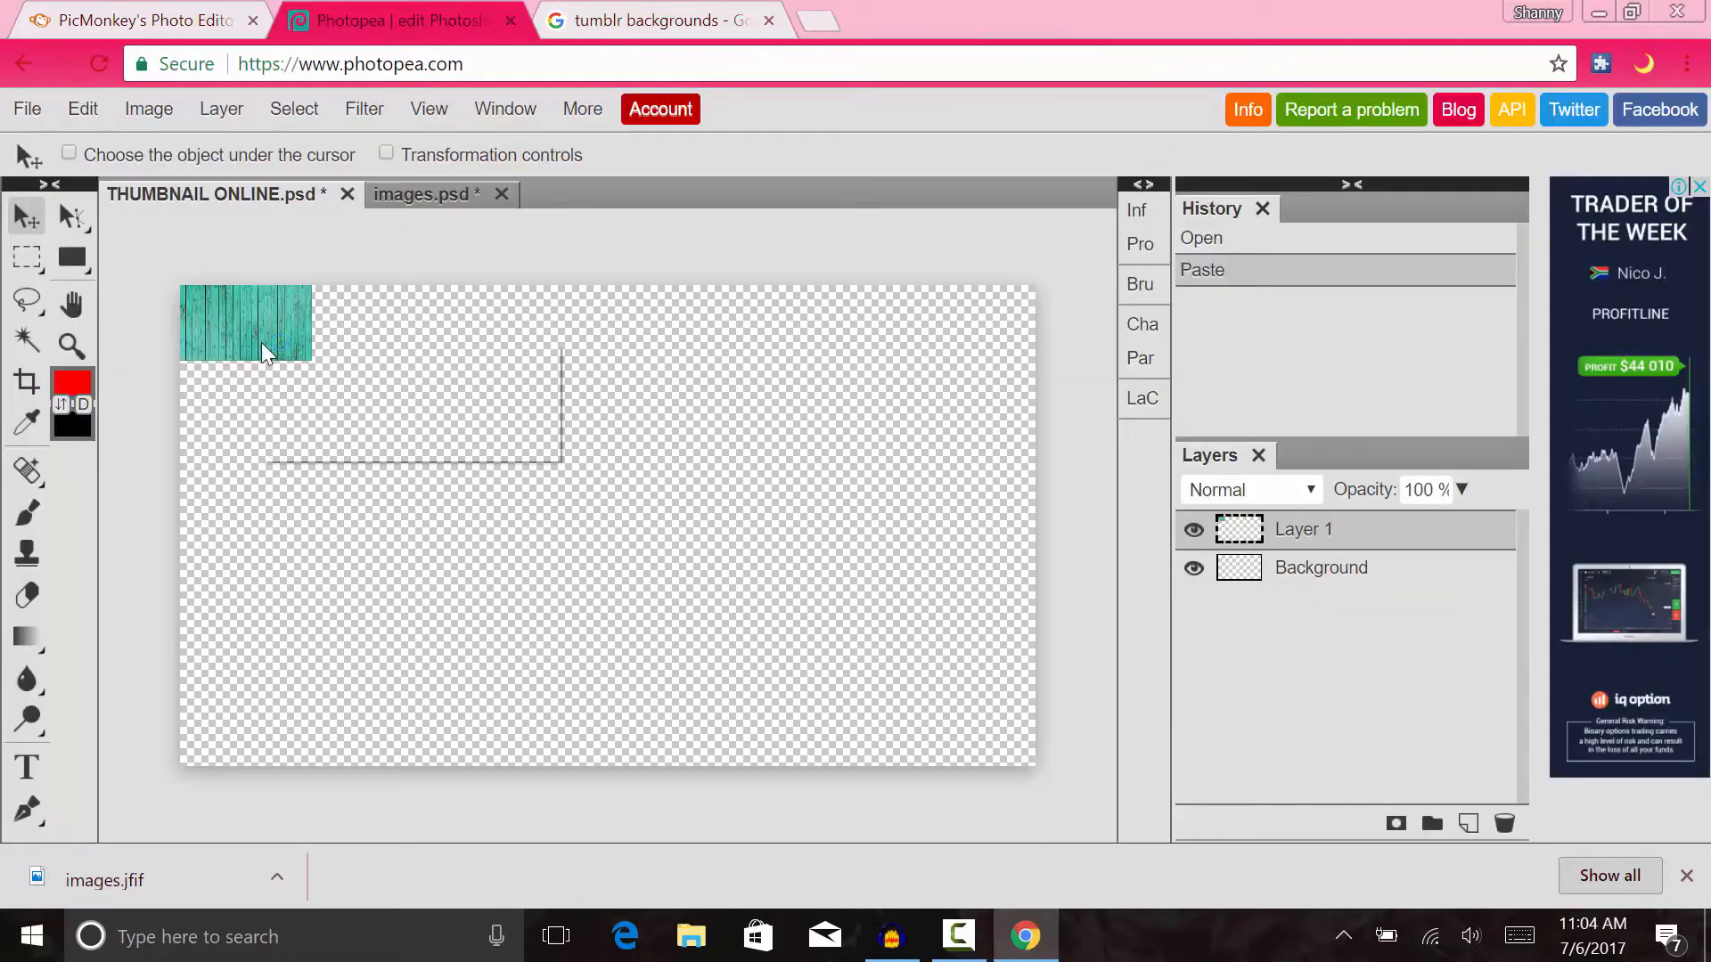
pyautogui.click(253, 340)
pyautogui.rightClick(254, 339)
pyautogui.click(3, 484)
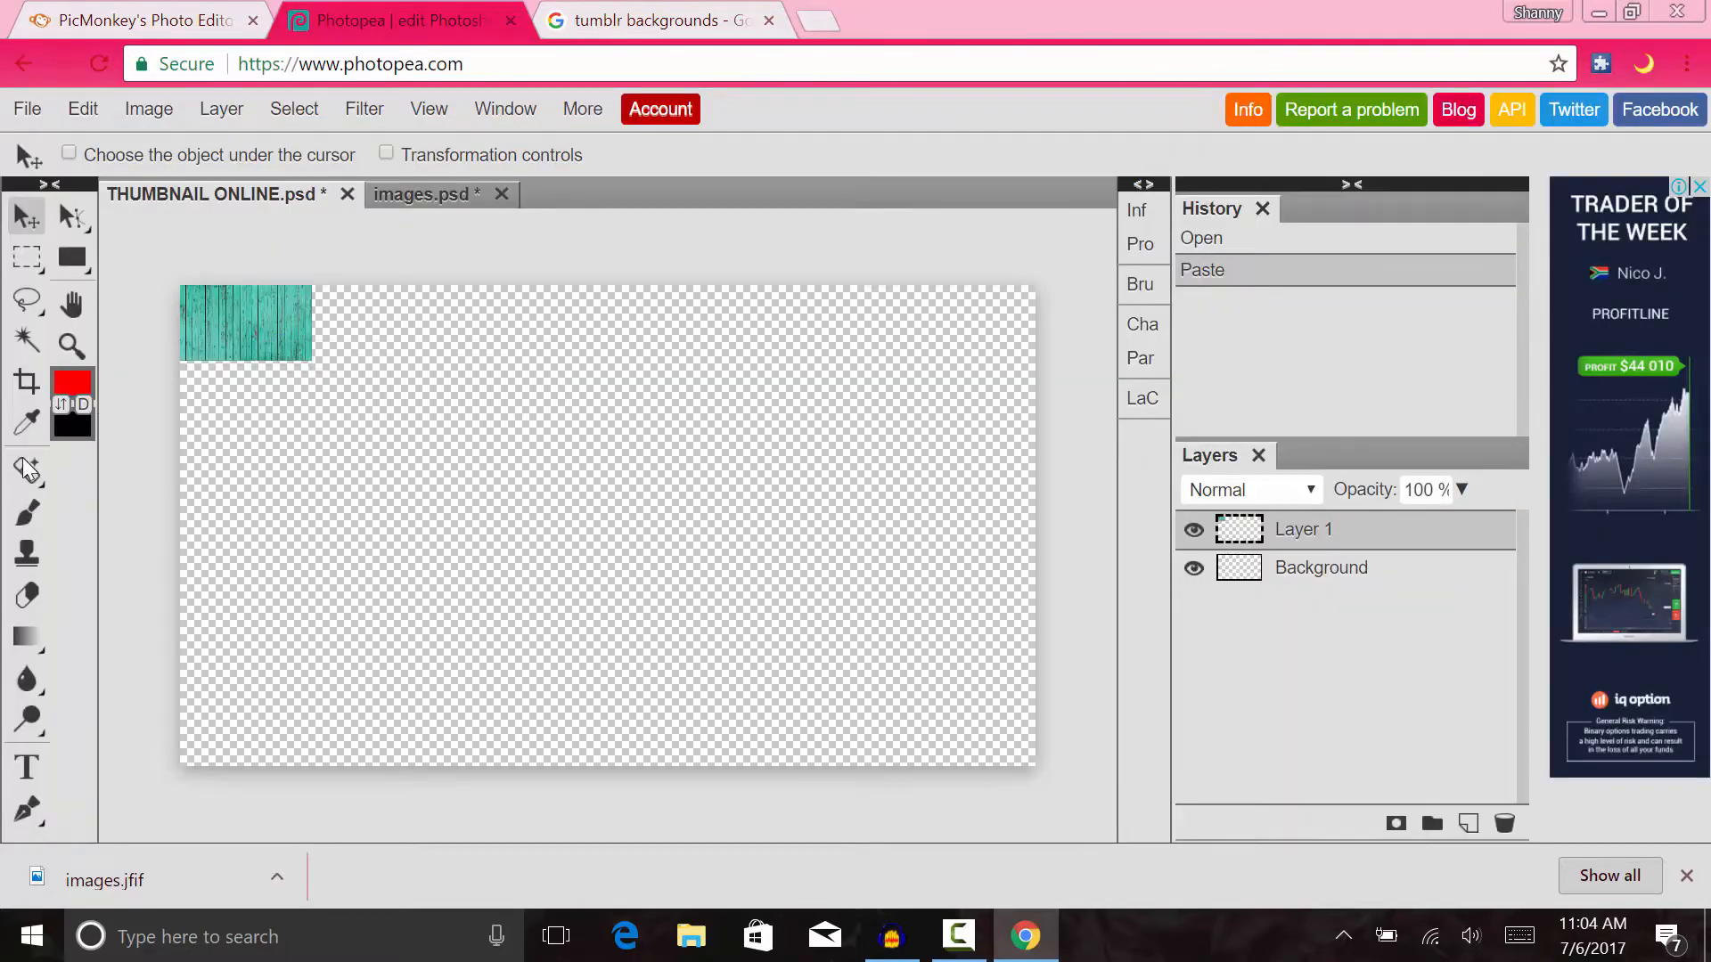
pyautogui.click(37, 390)
pyautogui.click(34, 304)
pyautogui.click(34, 249)
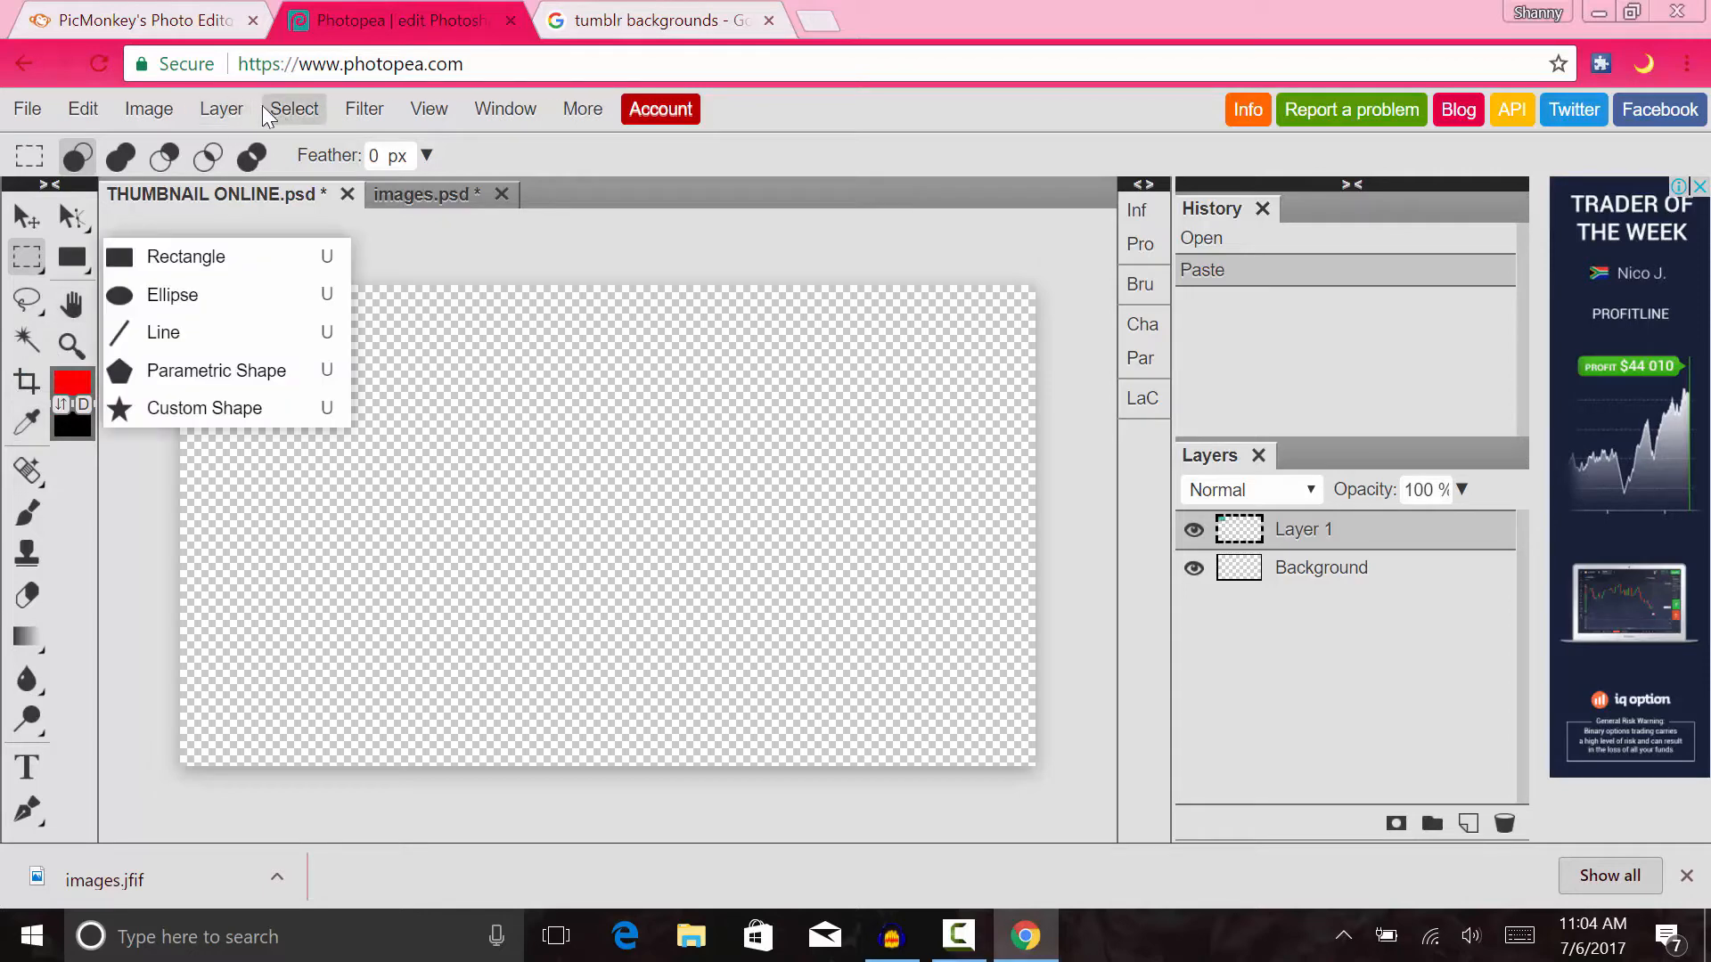
# - Reapply the canvas size of 1920 by 1080 px with the aspect ratio kept
pyautogui.click(151, 111)
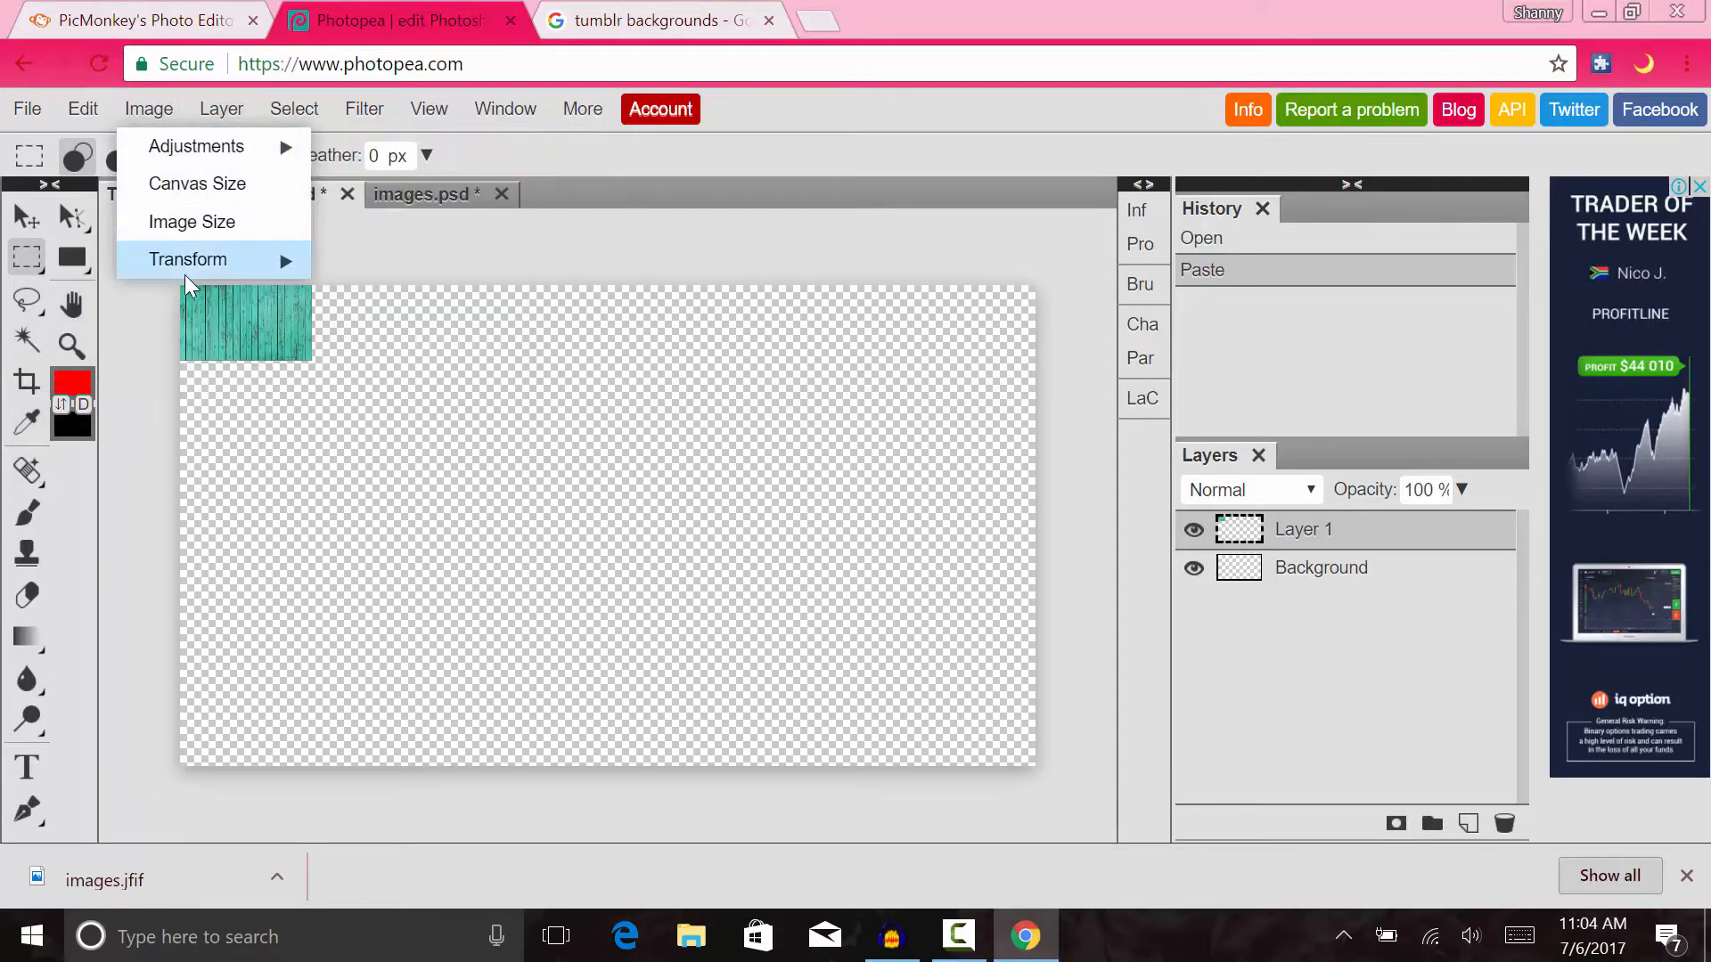
pyautogui.moveTo(189, 267)
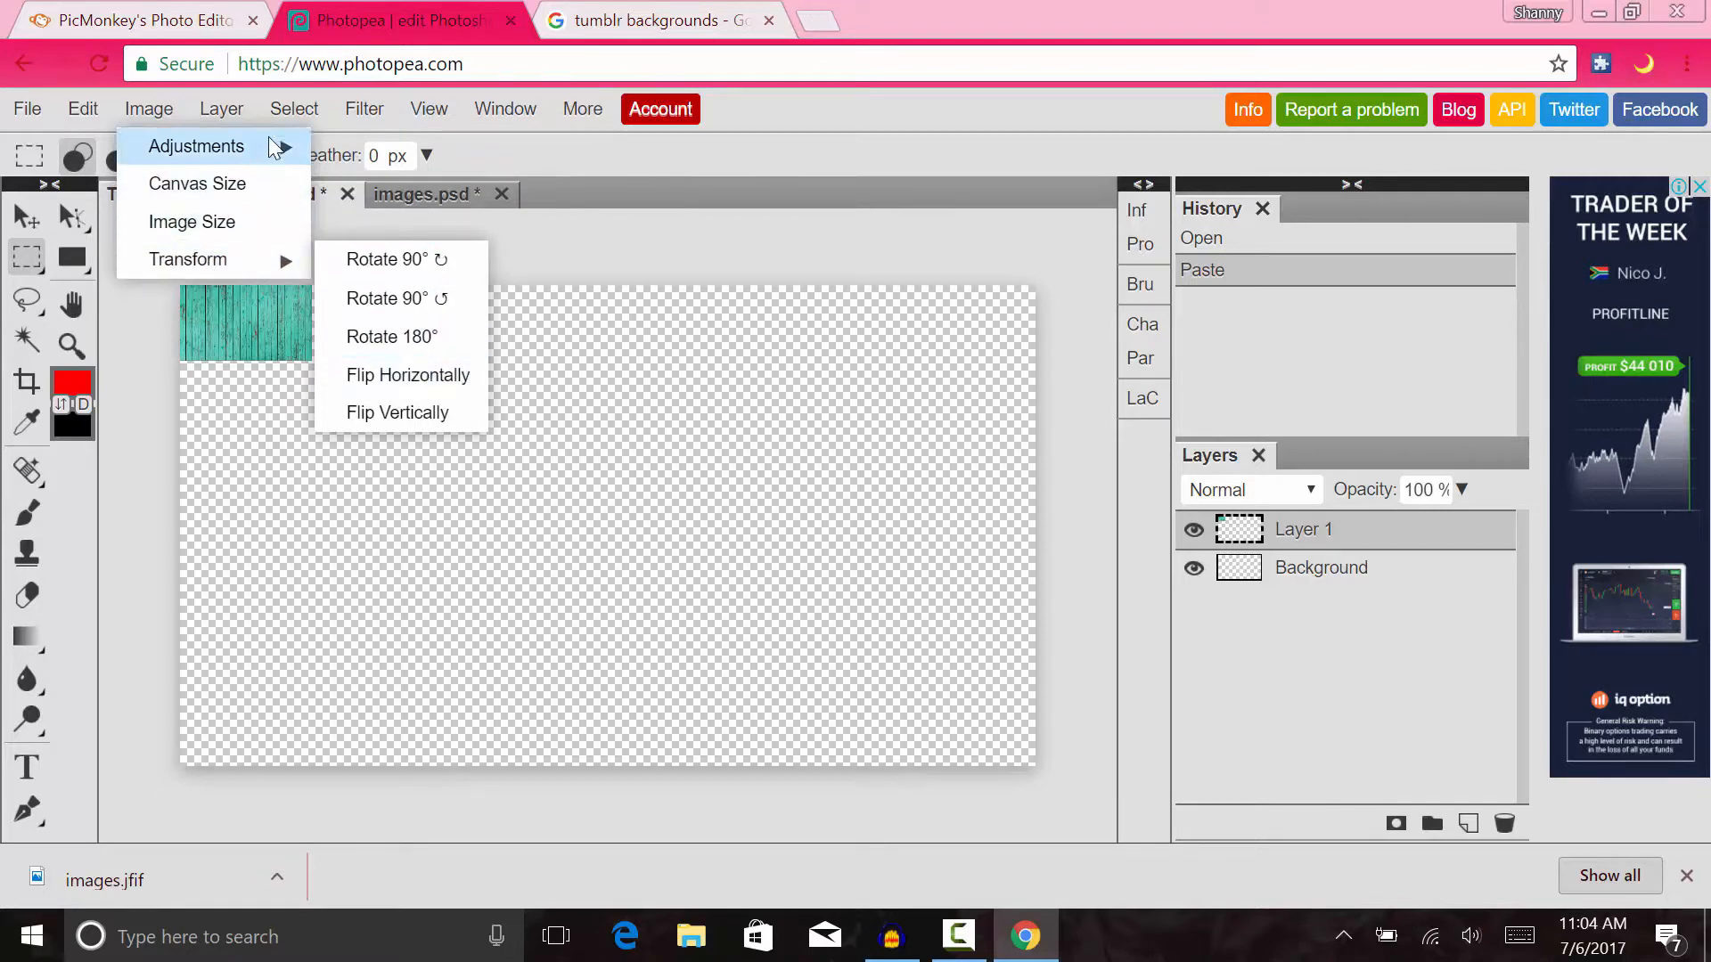
pyautogui.moveTo(169, 148)
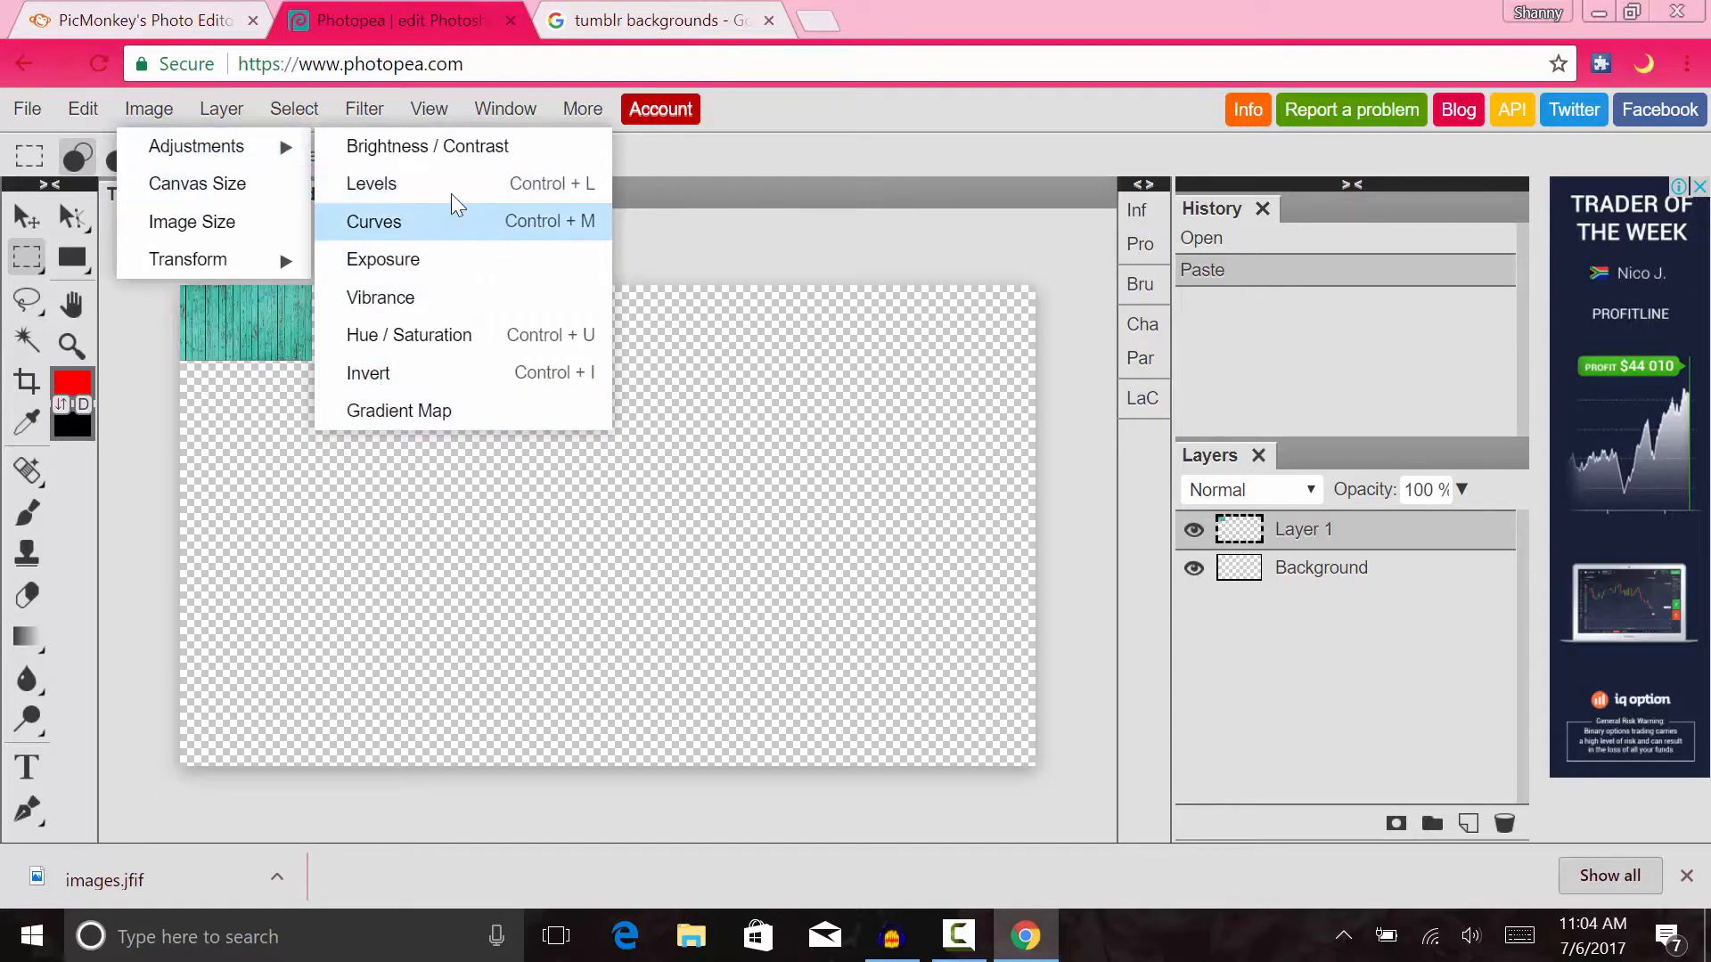
pyautogui.click(152, 185)
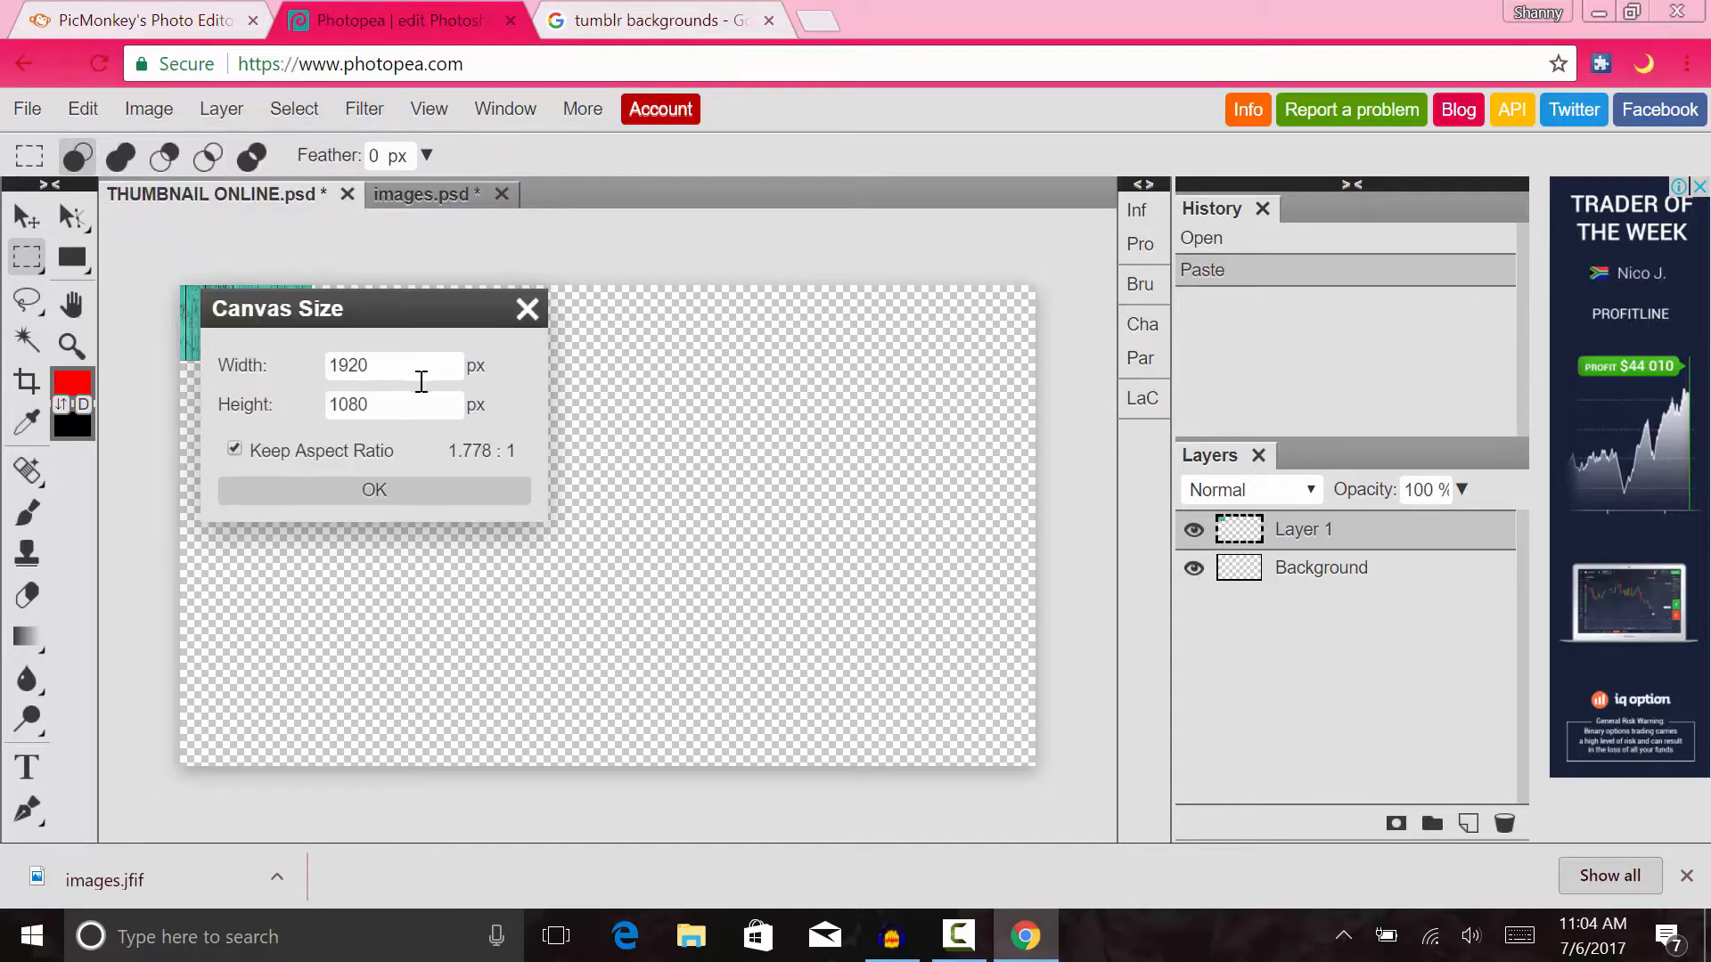
pyautogui.click(426, 372)
pyautogui.click(420, 489)
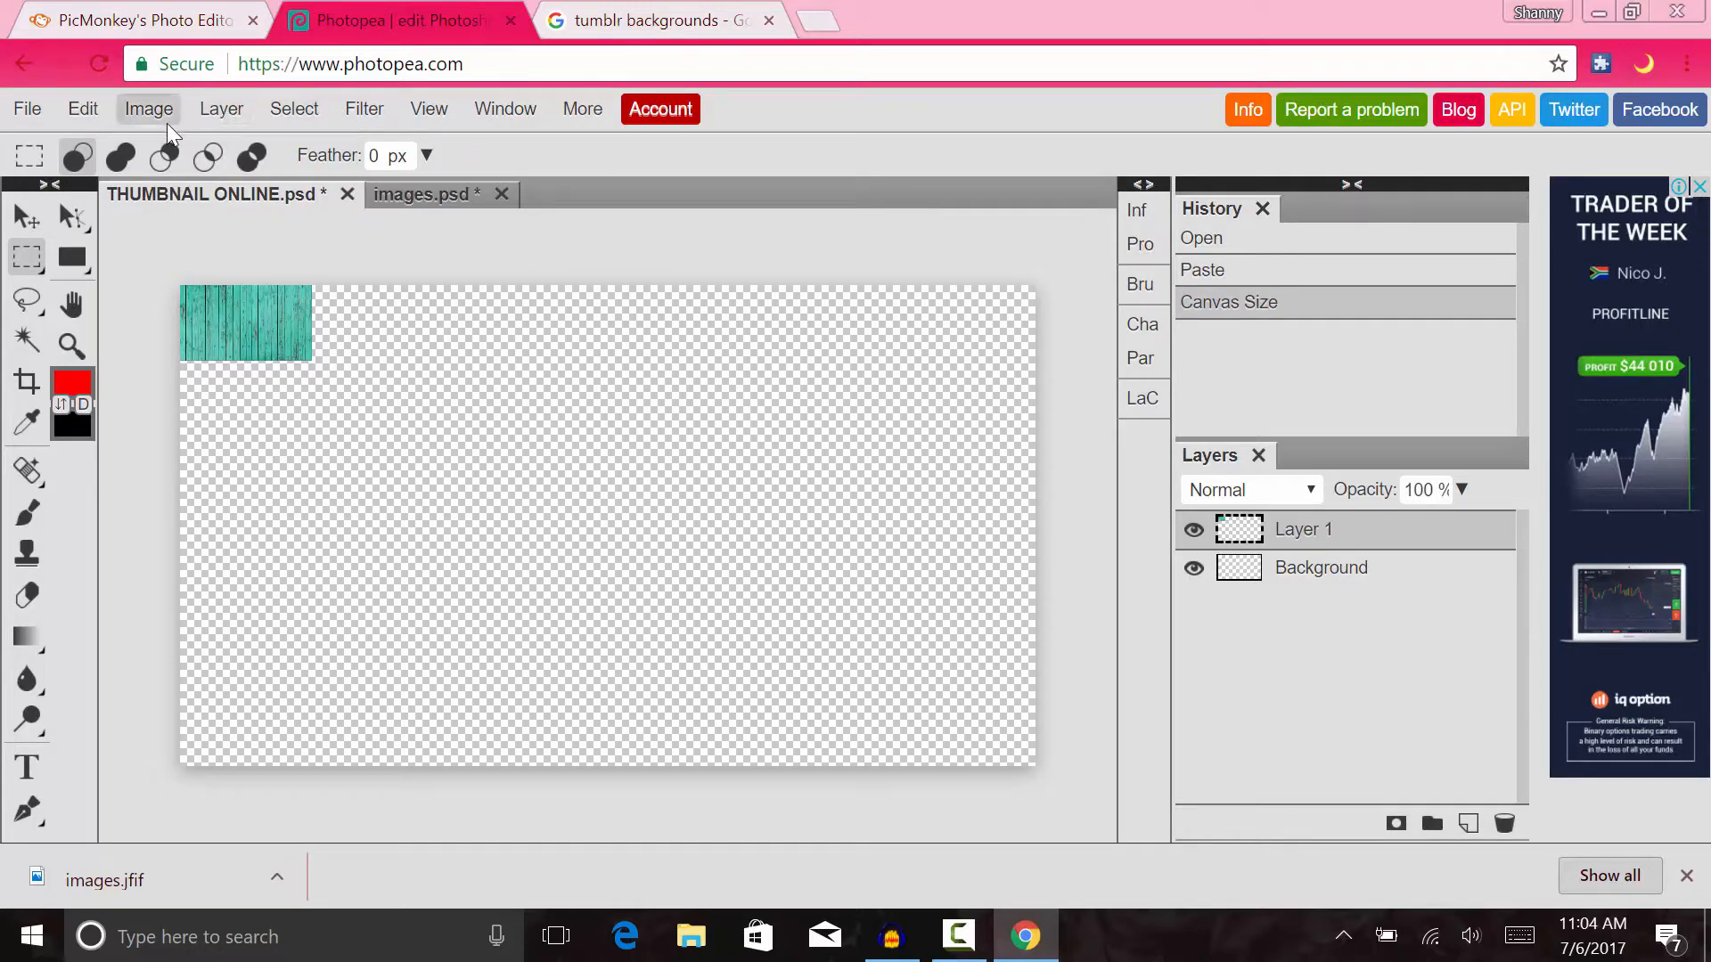
# - Reapply the image size of 1920 by 1080 px with the aspect ratio kept
pyautogui.click(221, 109)
pyautogui.moveTo(319, 395)
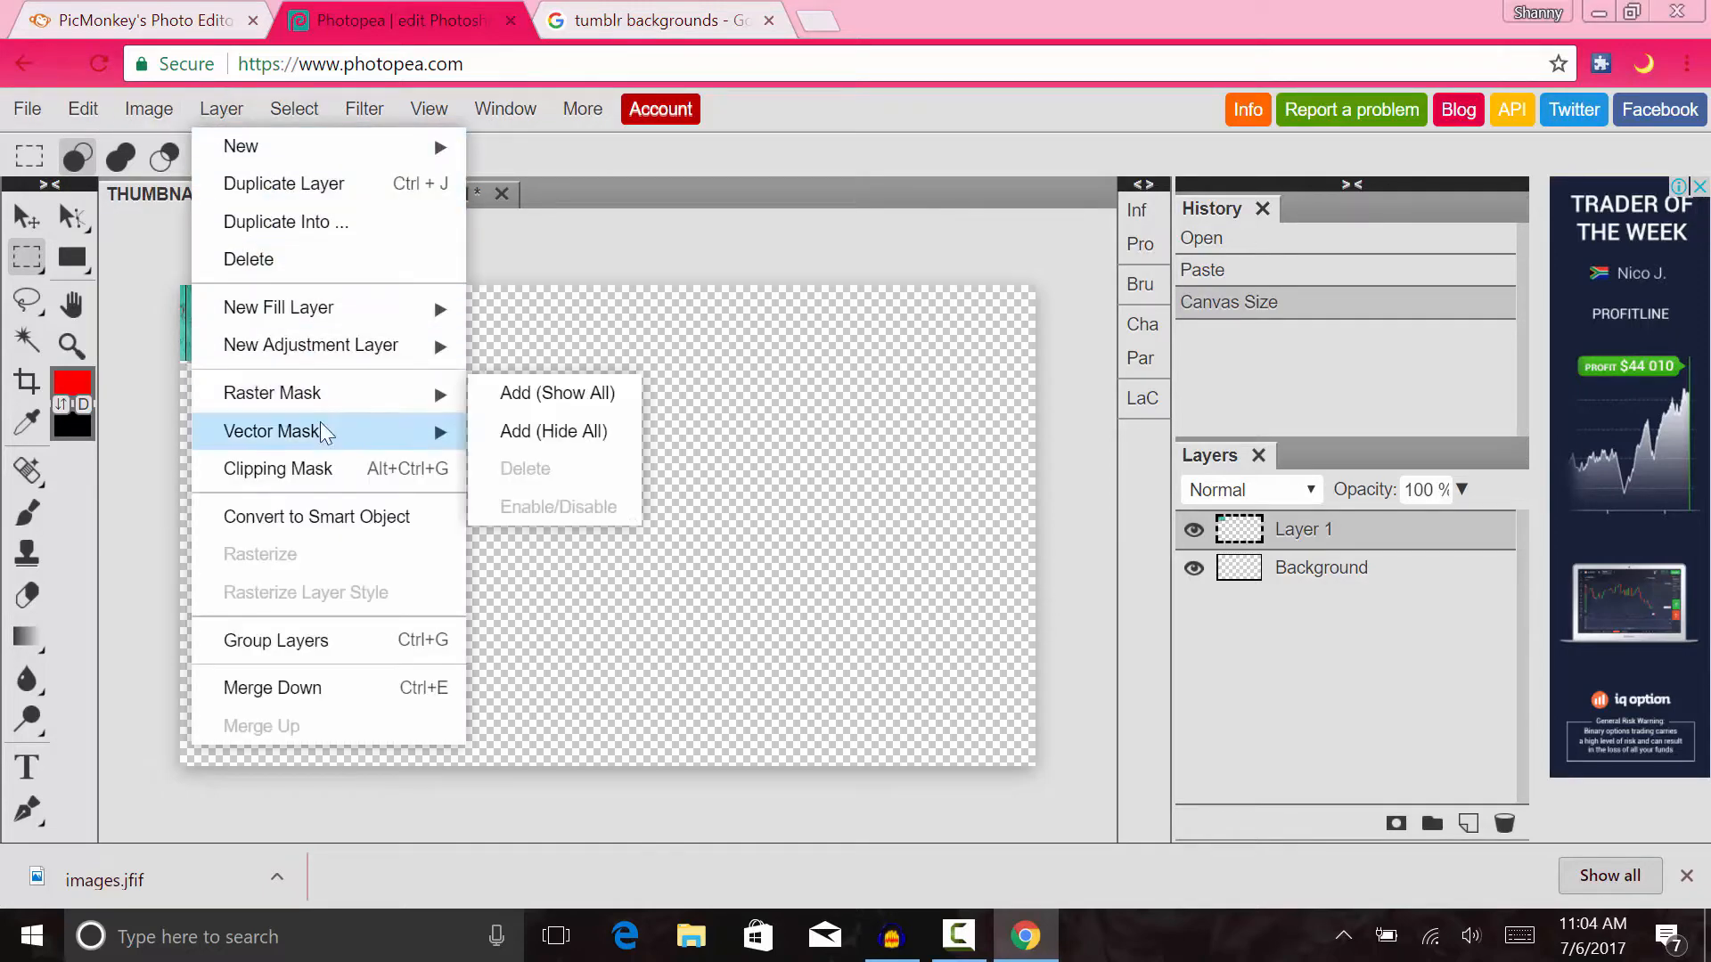
pyautogui.click(540, 335)
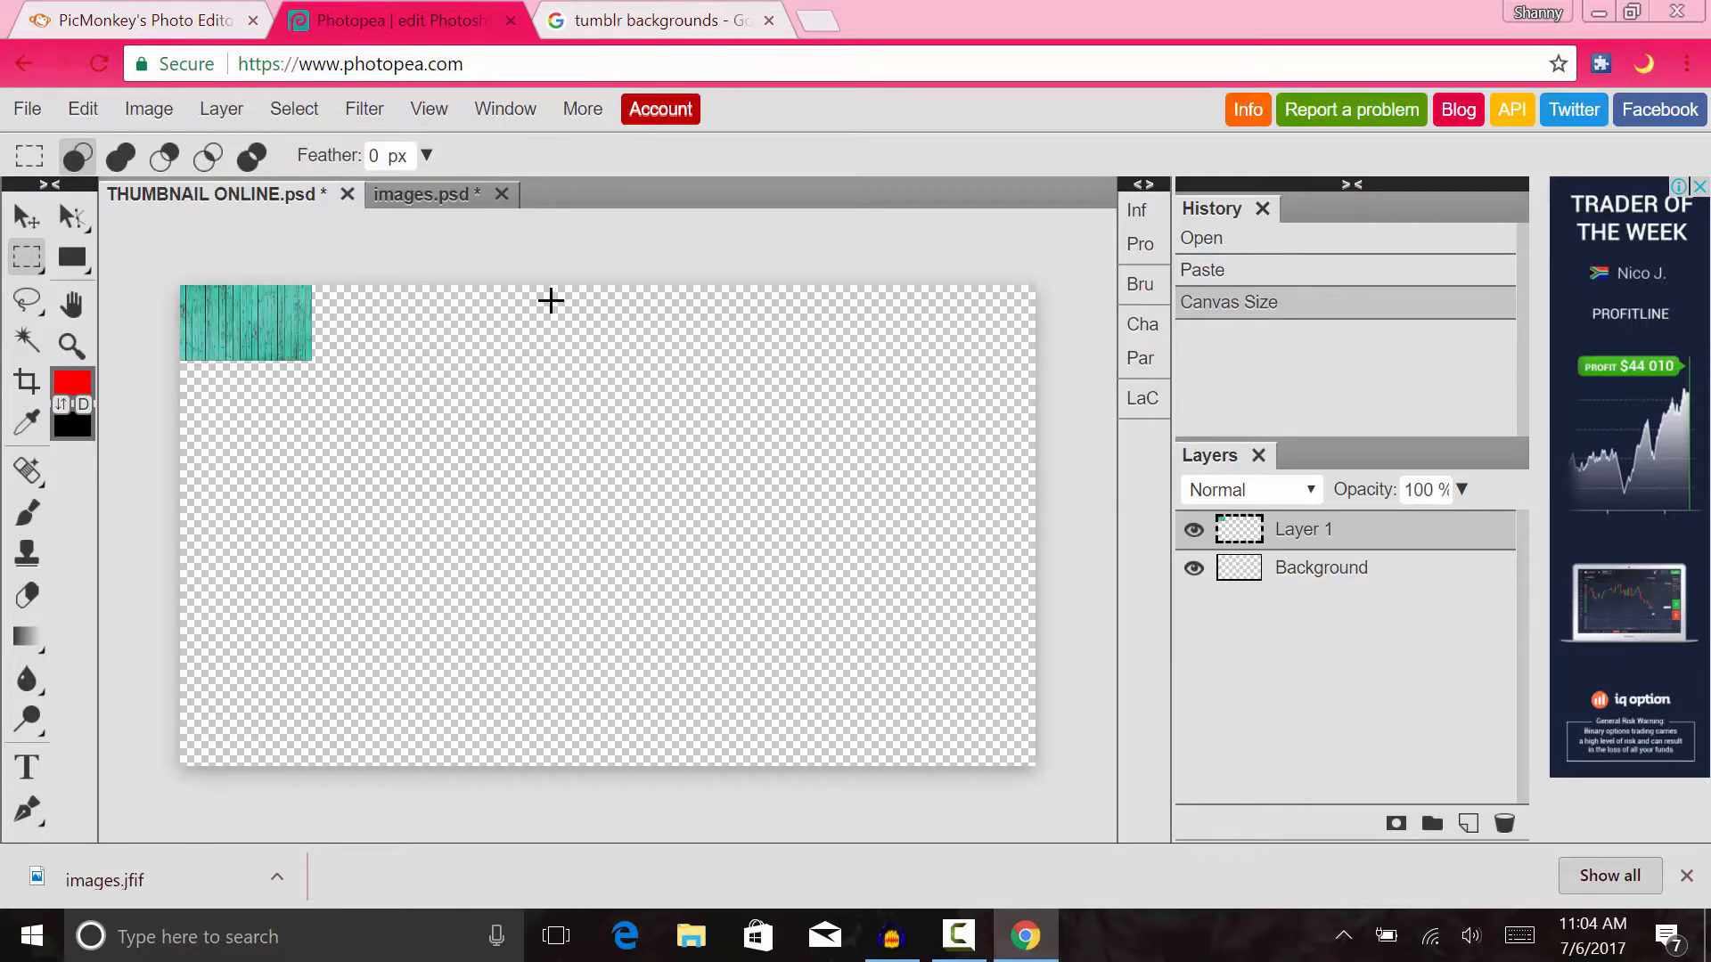
pyautogui.click(167, 114)
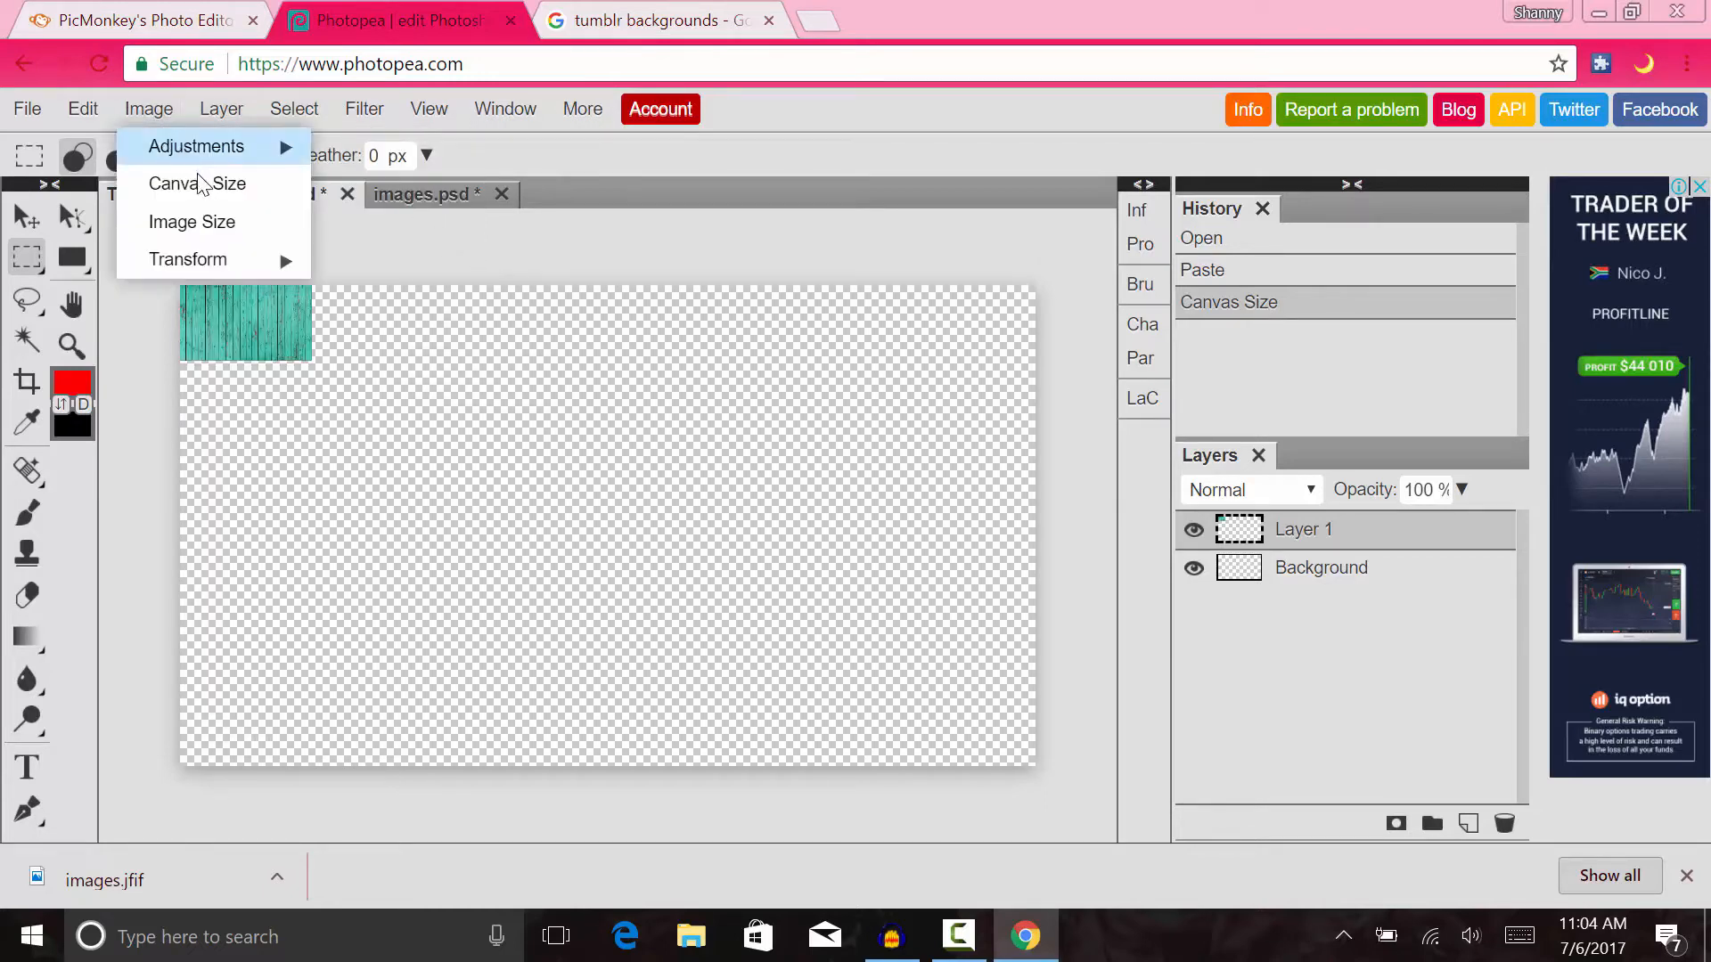
pyautogui.click(206, 224)
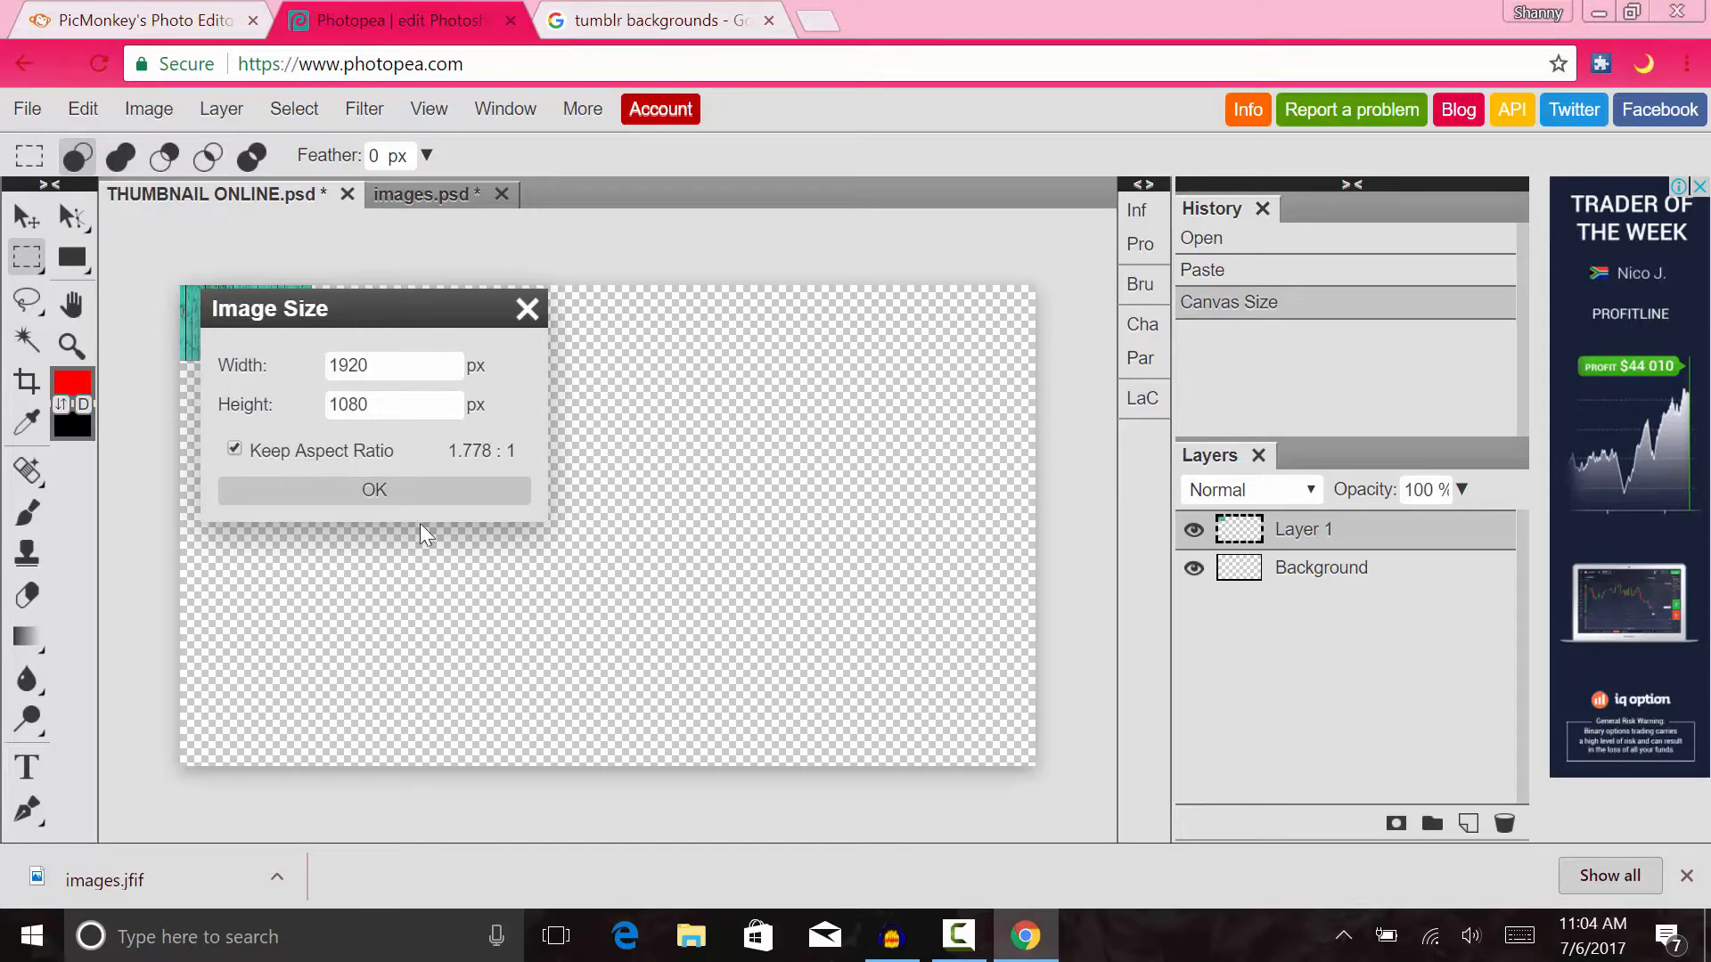
pyautogui.click(430, 490)
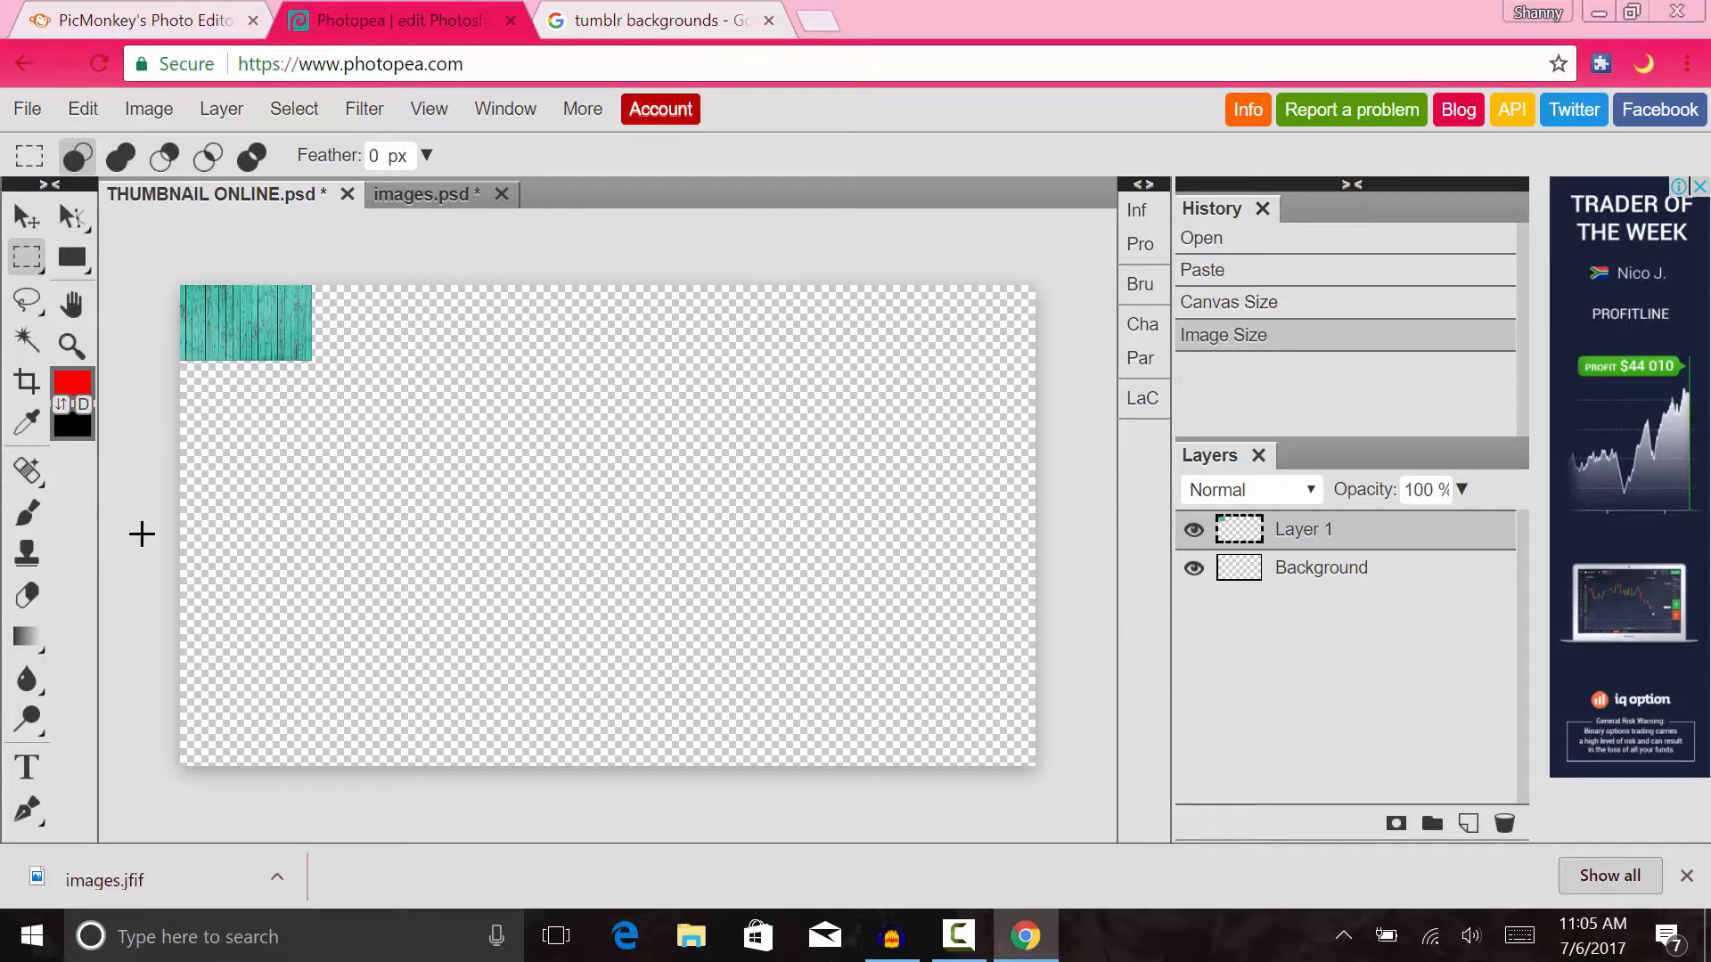
# - Move the pasted wooden plank image away from the canvas corner to slightly above and left of the canvas centre
pyautogui.press('v')
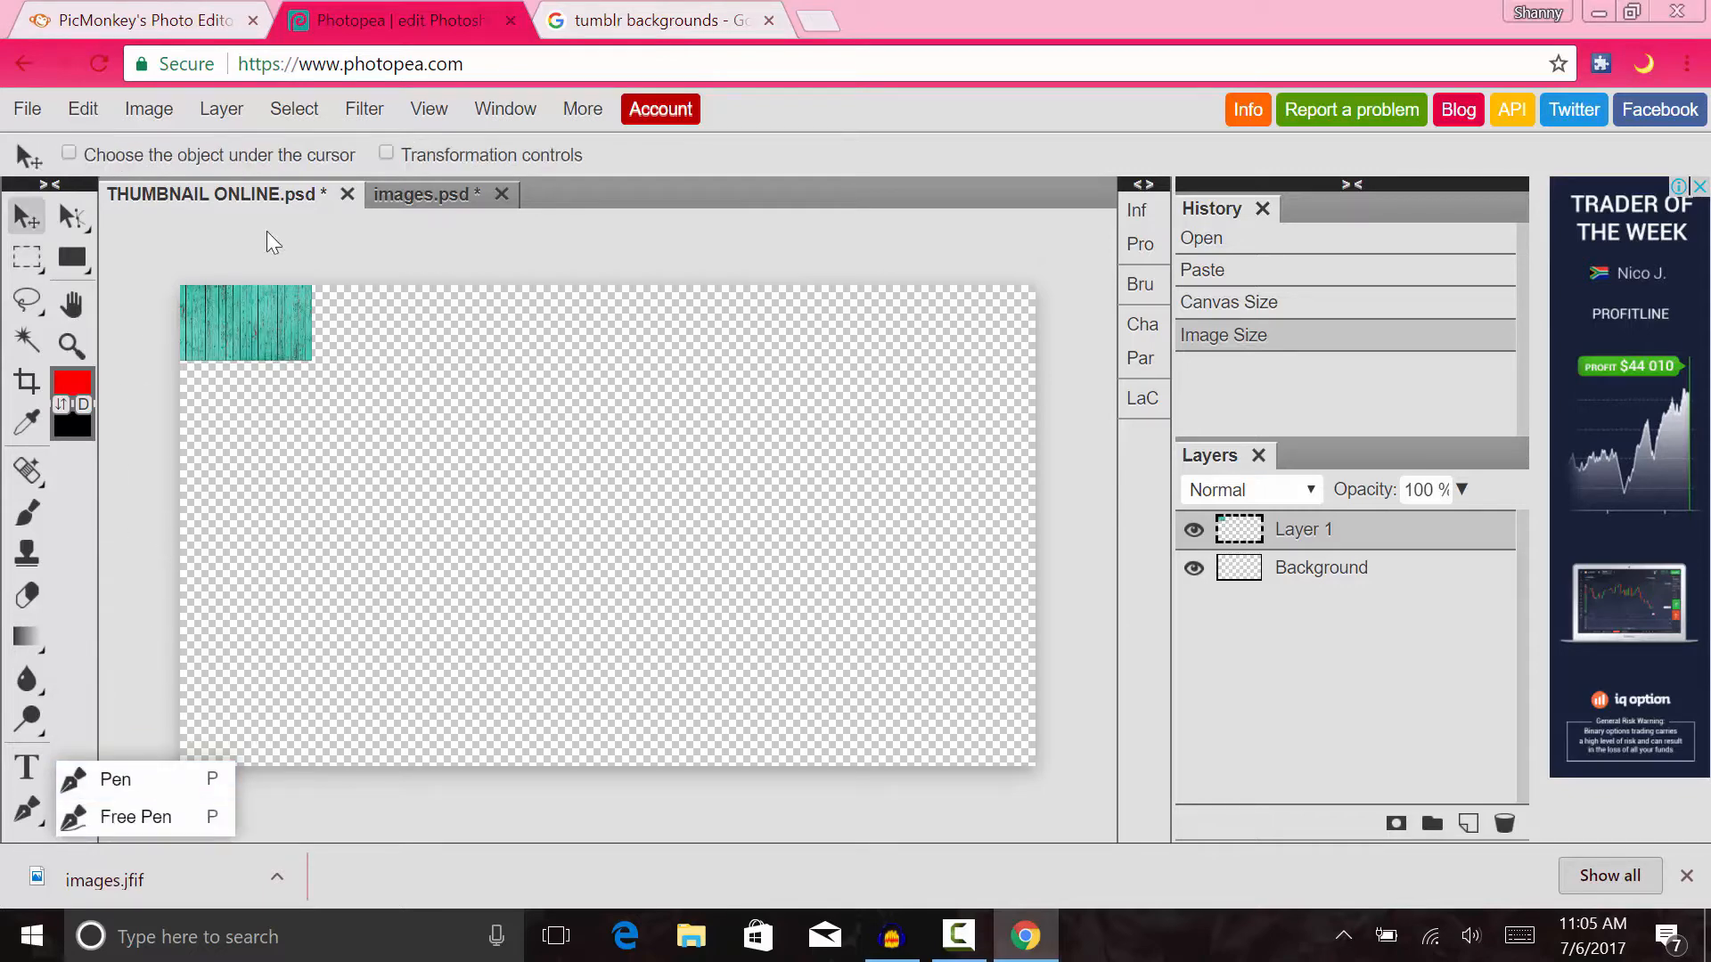
pyautogui.moveTo(235, 318); pyautogui.dragTo(642, 594)
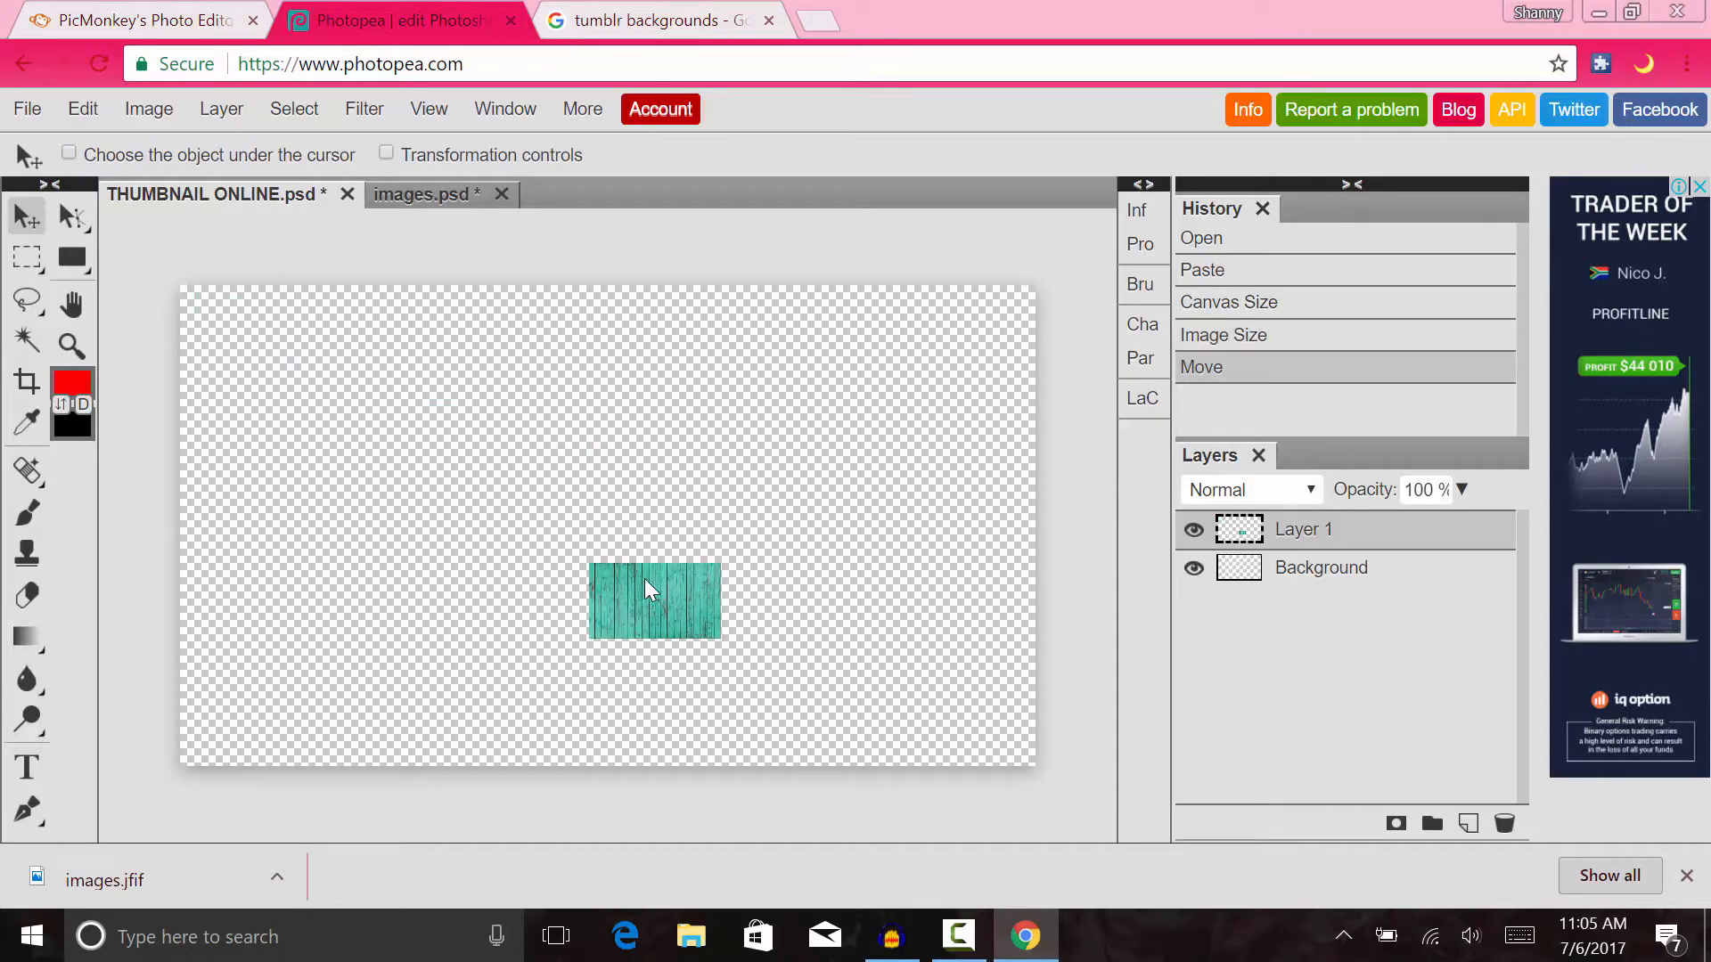
pyautogui.moveTo(661, 582); pyautogui.dragTo(516, 425)
pyautogui.moveTo(31, 255)
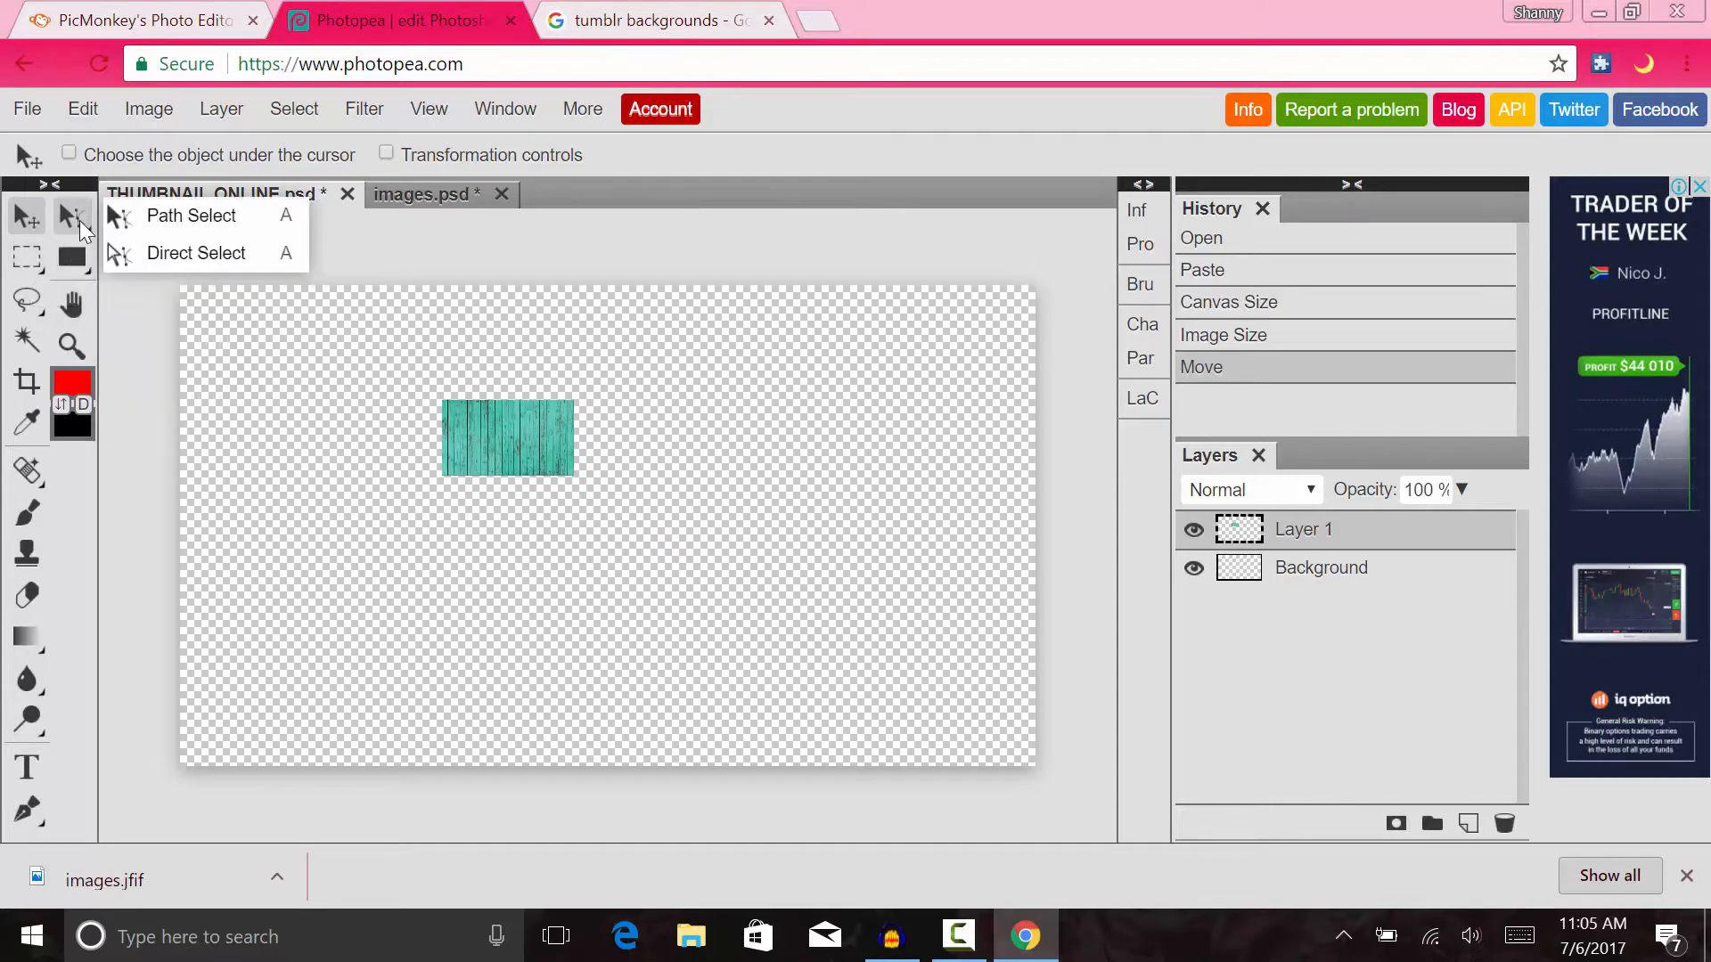
pyautogui.moveTo(20, 303)
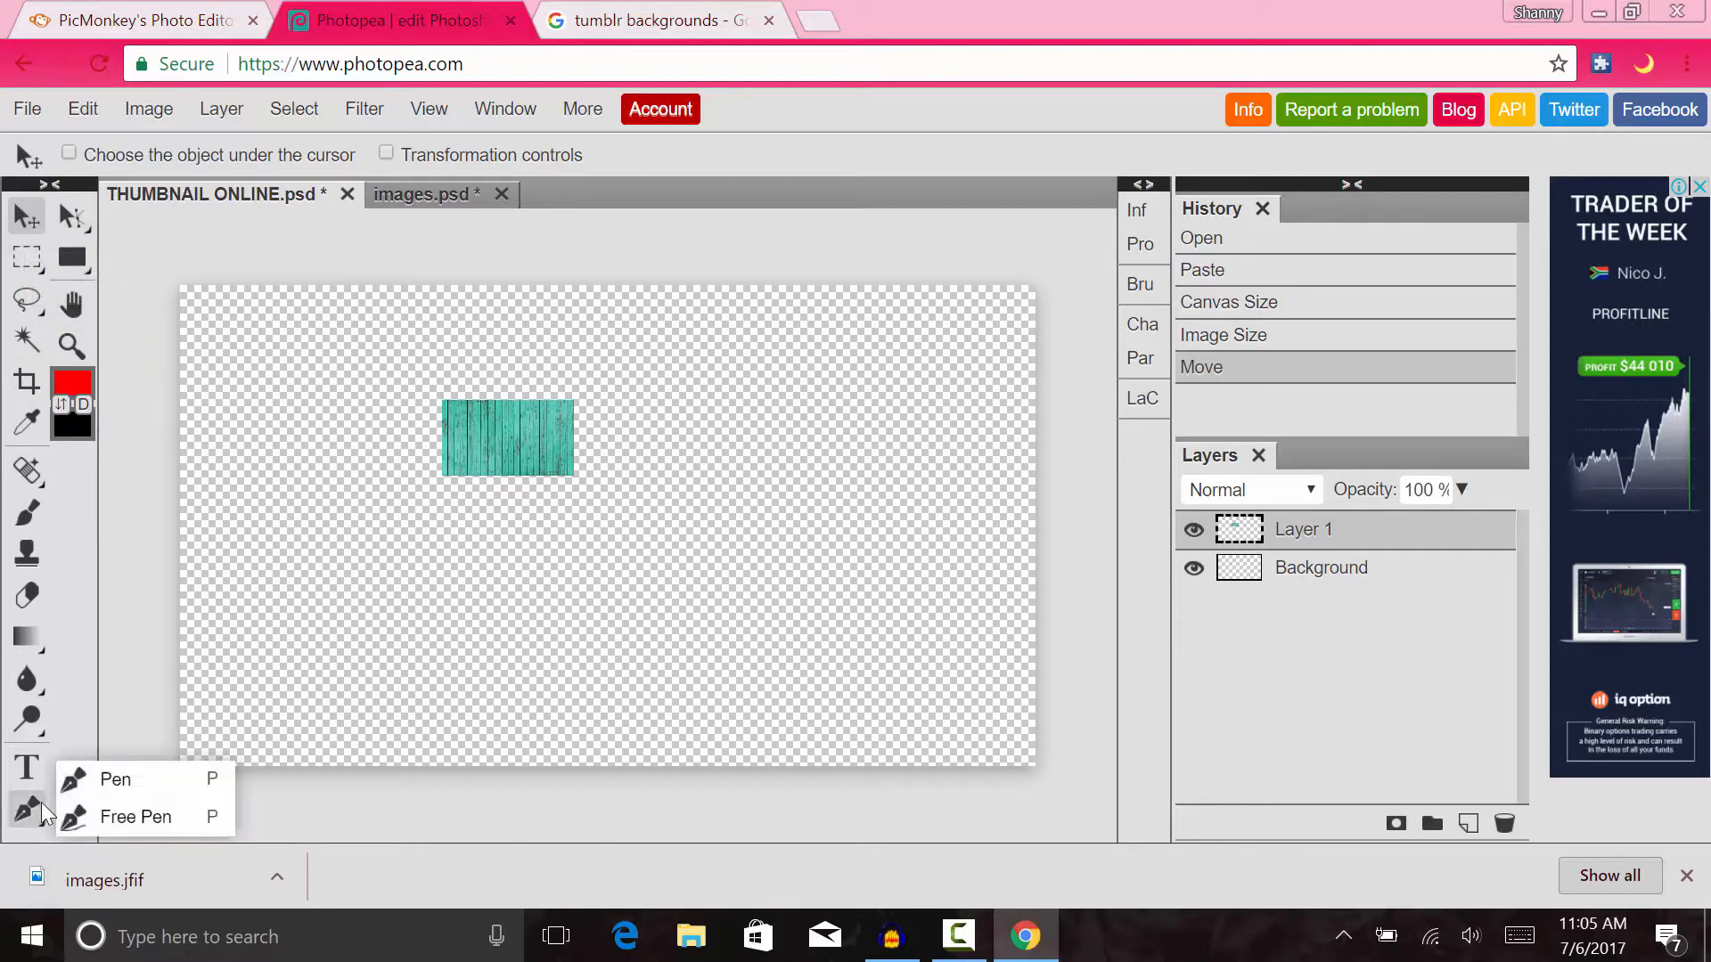
pyautogui.moveTo(35, 722)
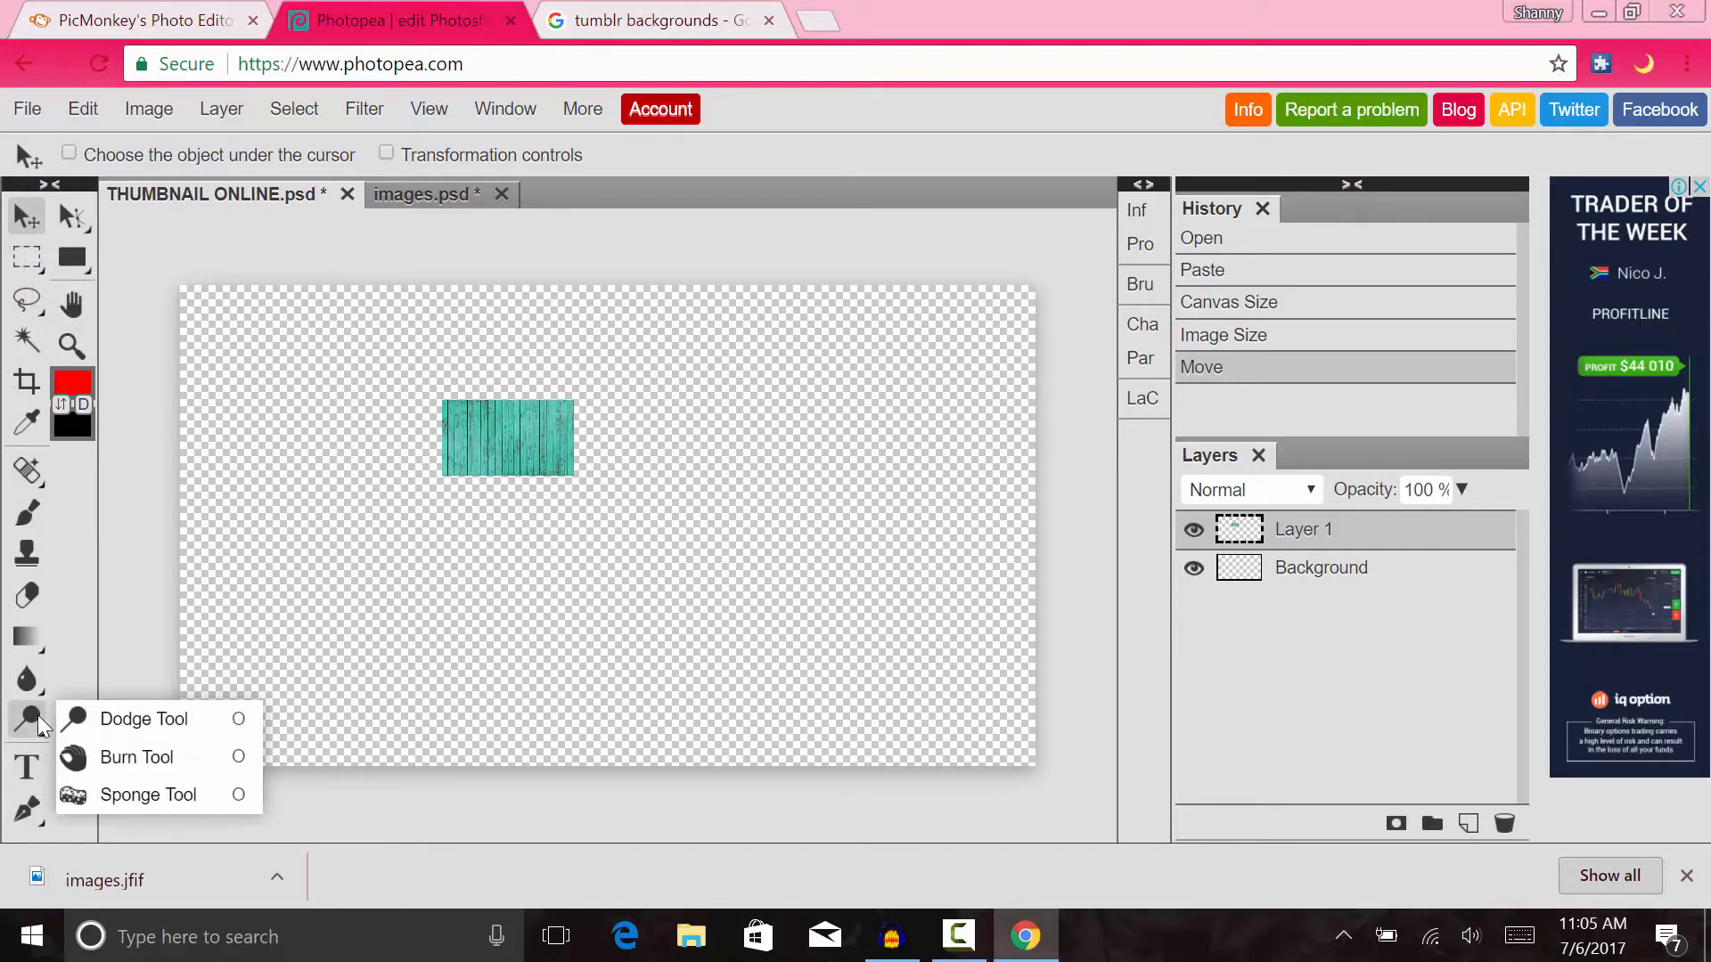
pyautogui.moveTo(35, 638)
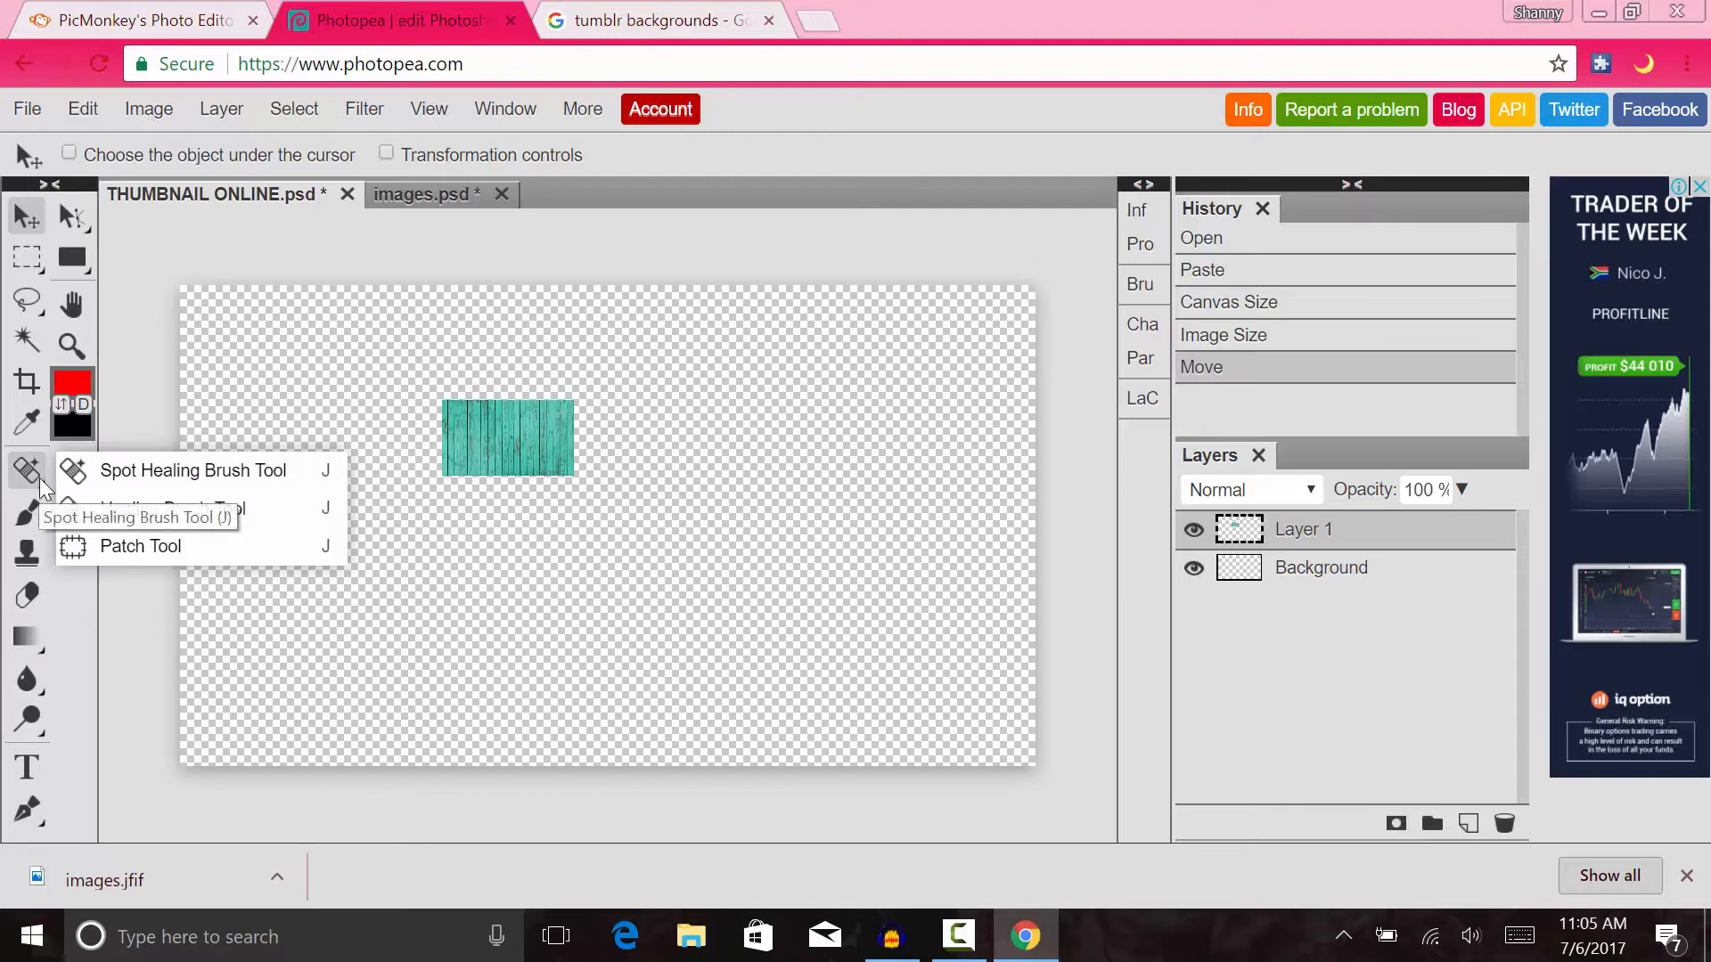
pyautogui.click(29, 386)
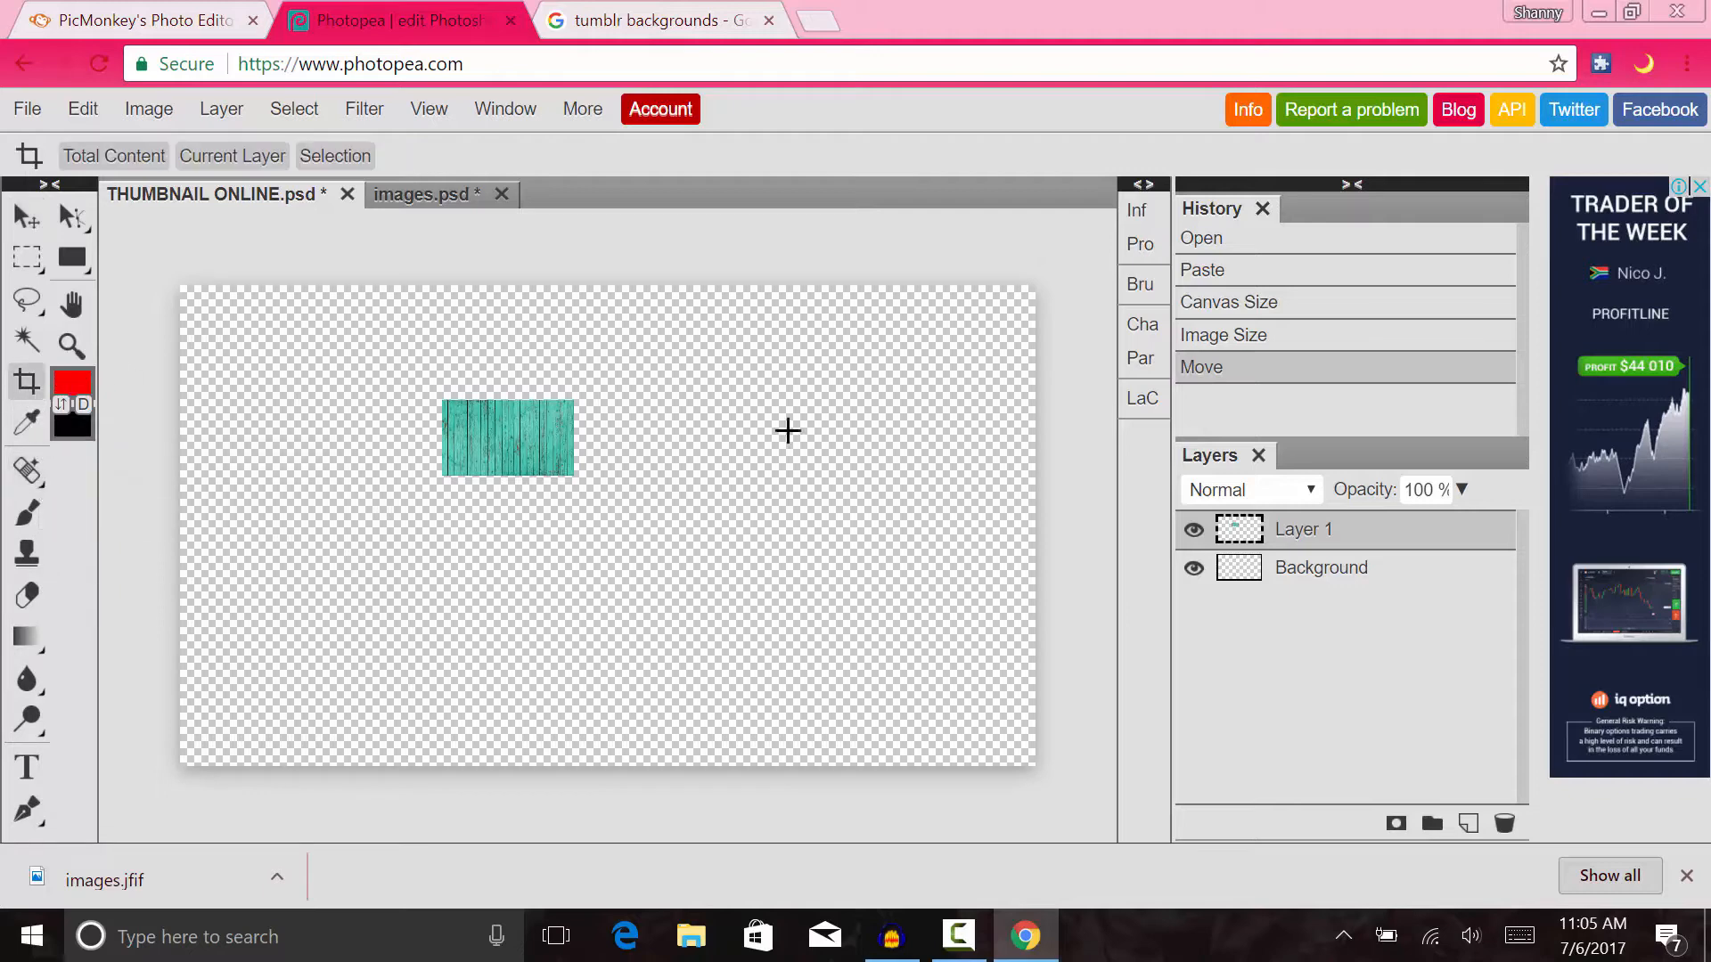
pyautogui.moveTo(433, 364); pyautogui.dragTo(659, 593)
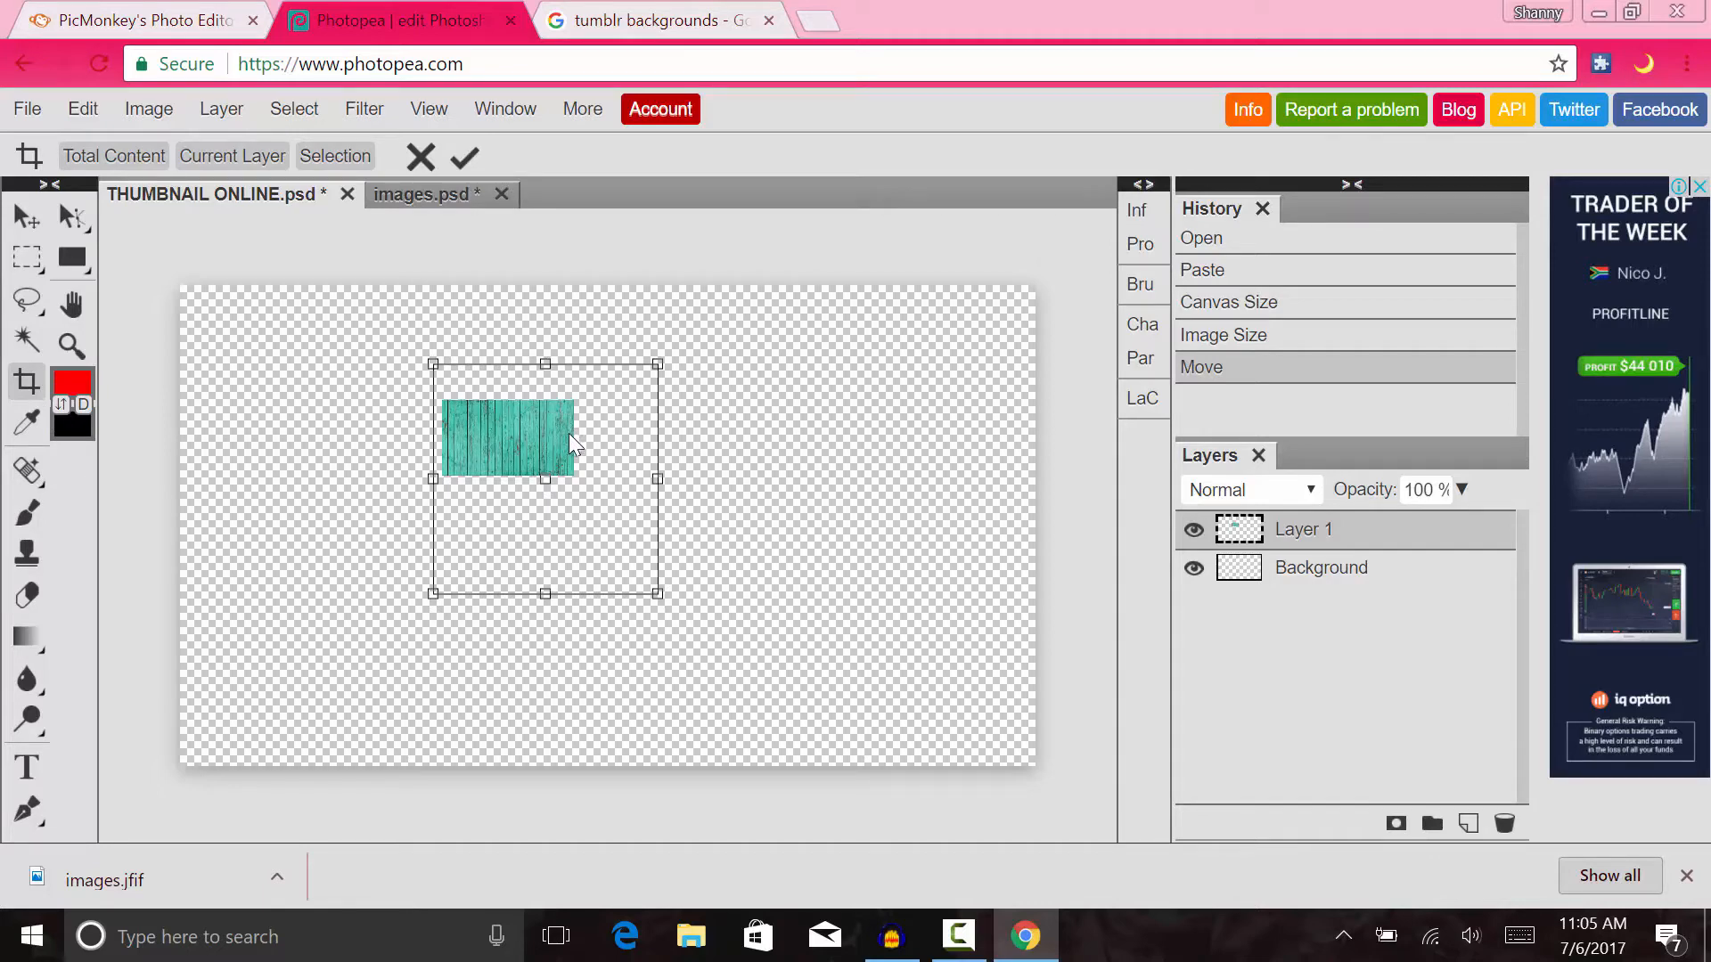
pyautogui.click(434, 155)
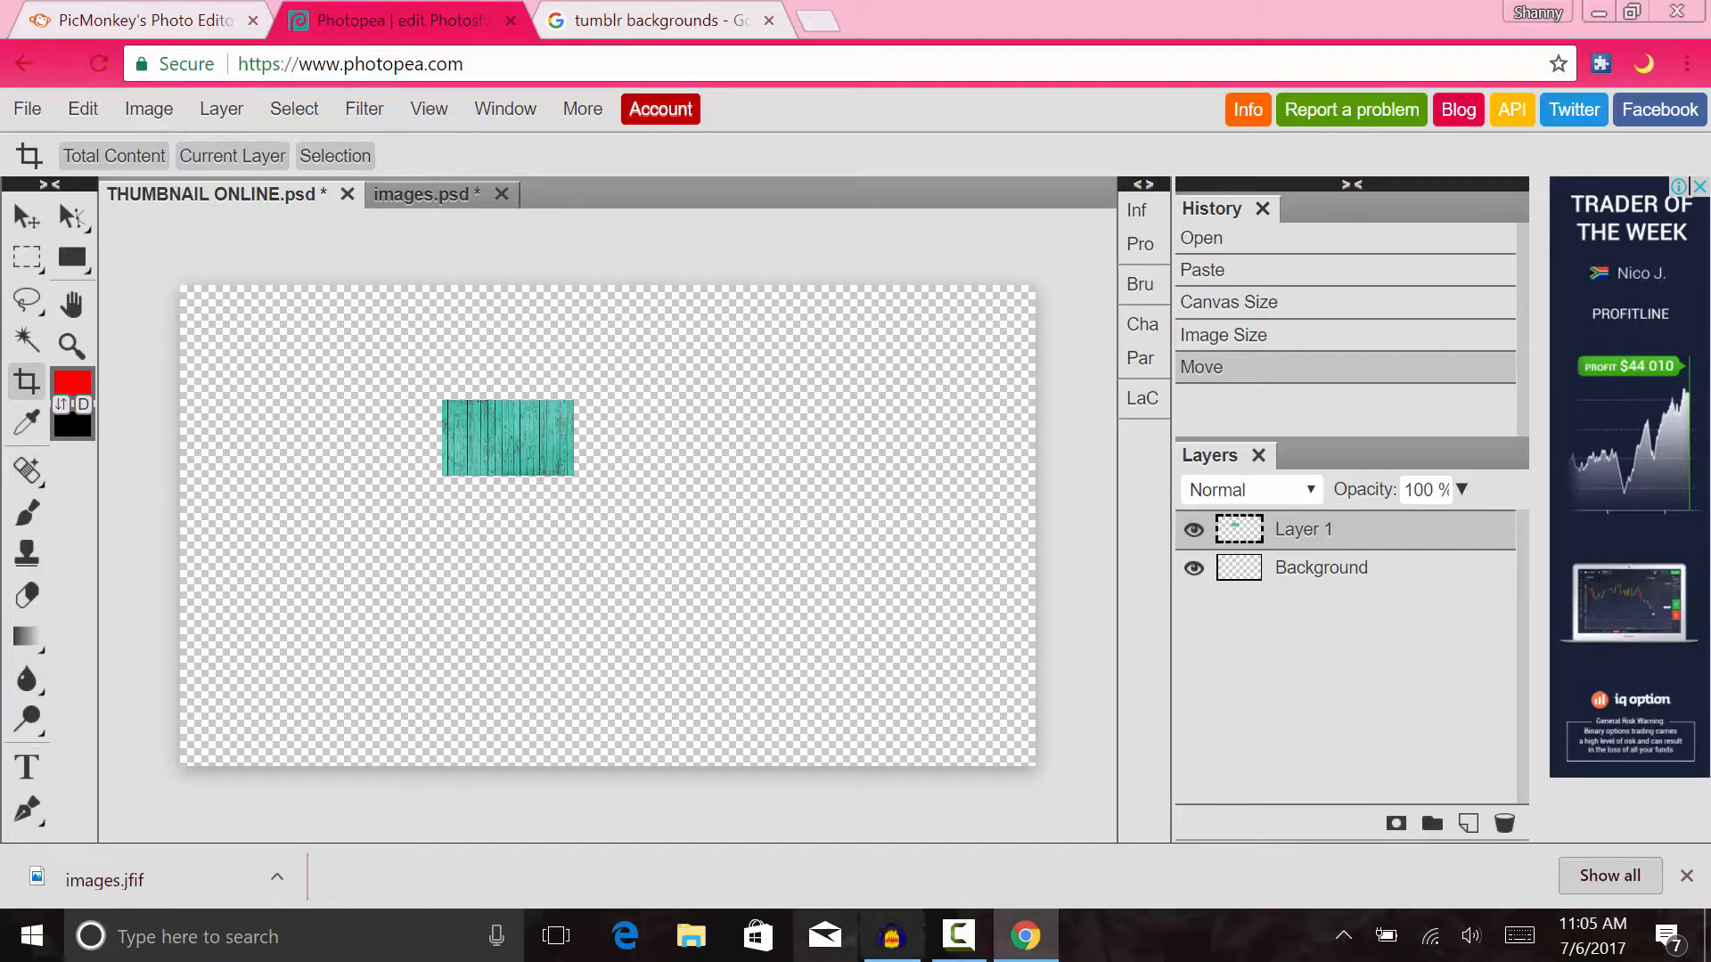
pyautogui.click(957, 936)
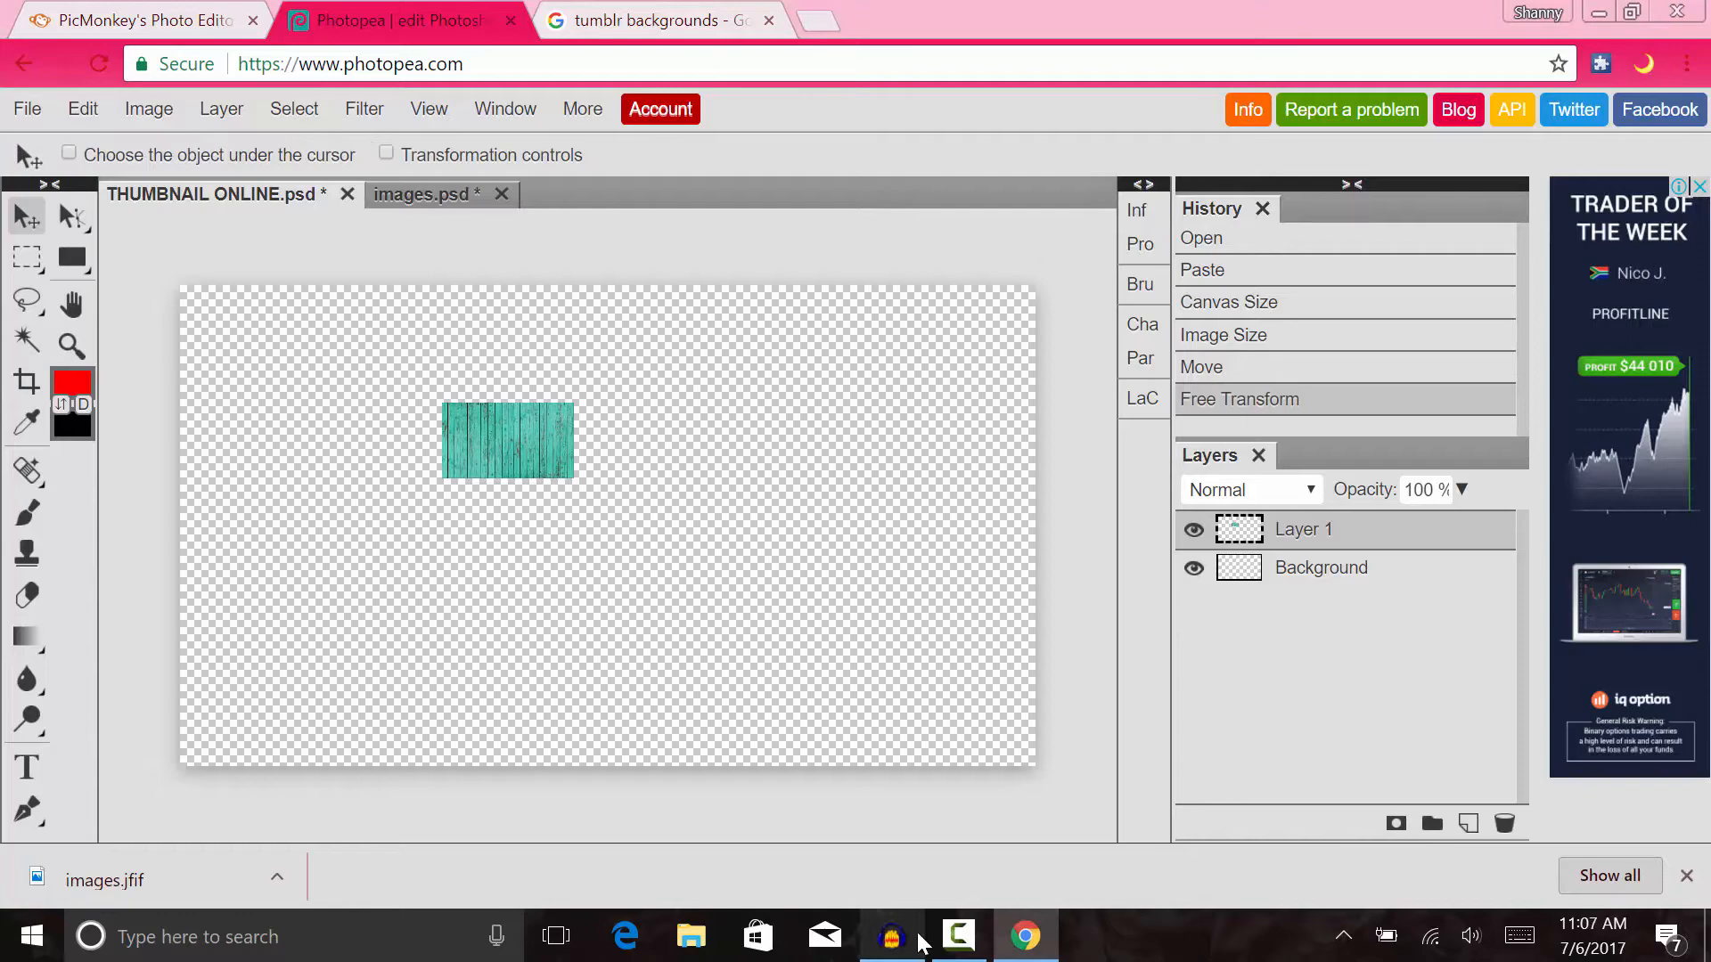
pyautogui.click(892, 936)
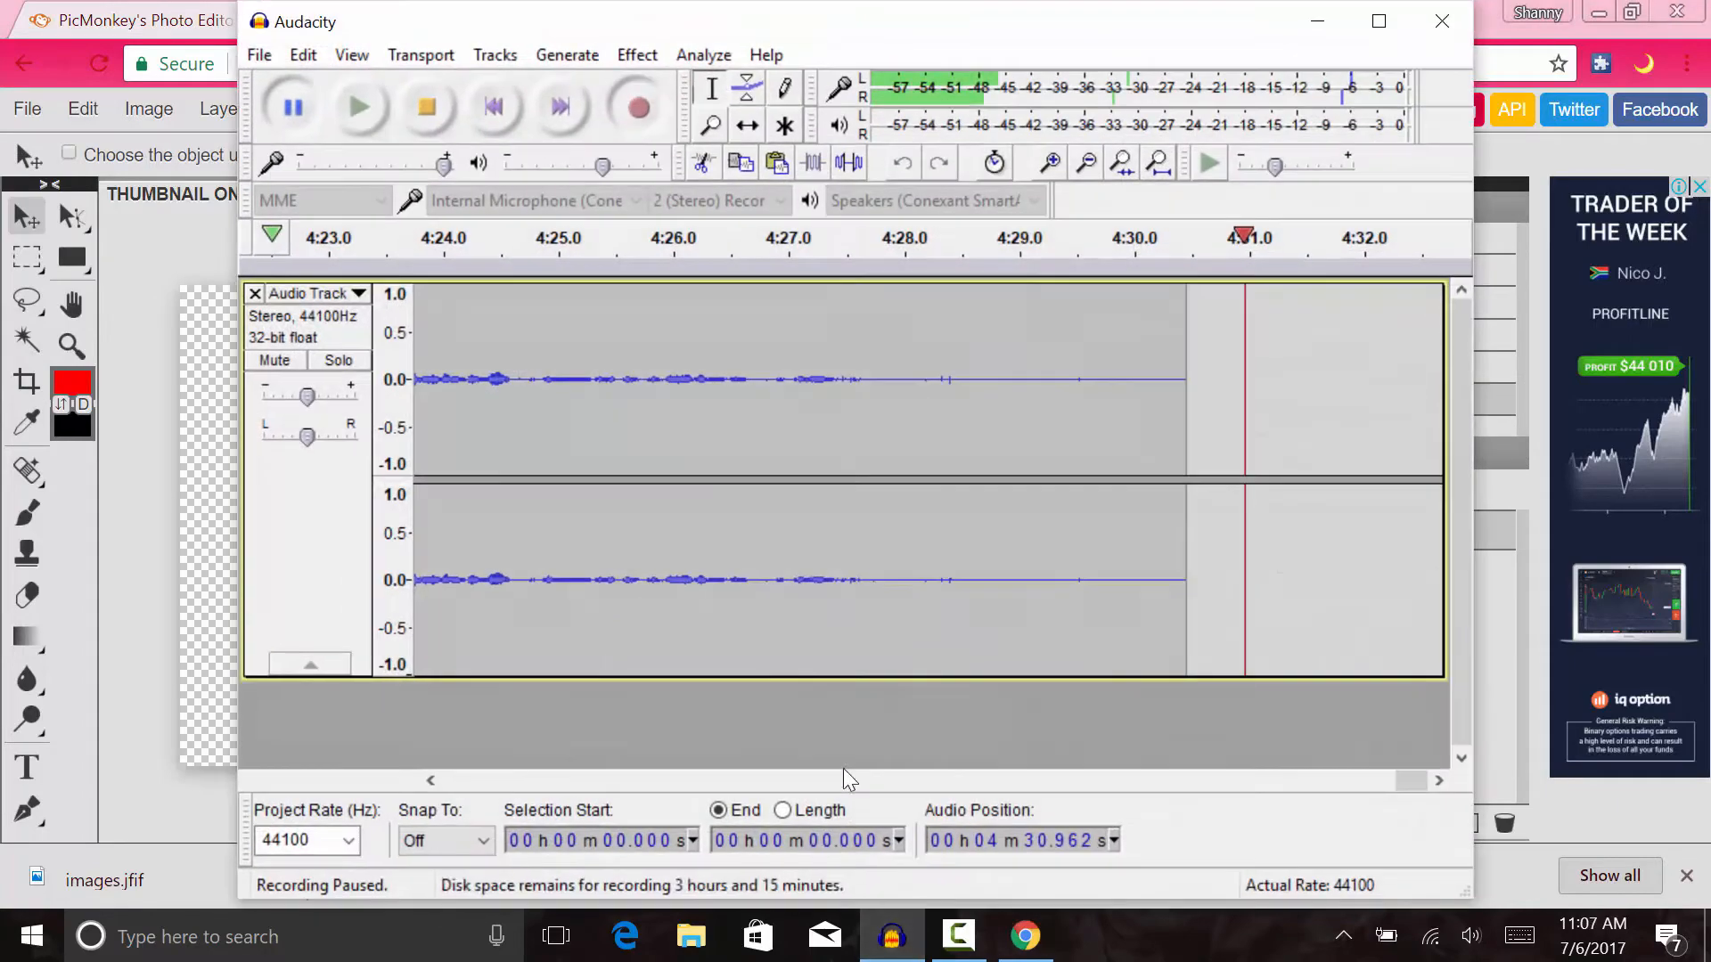
pyautogui.click(323, 104)
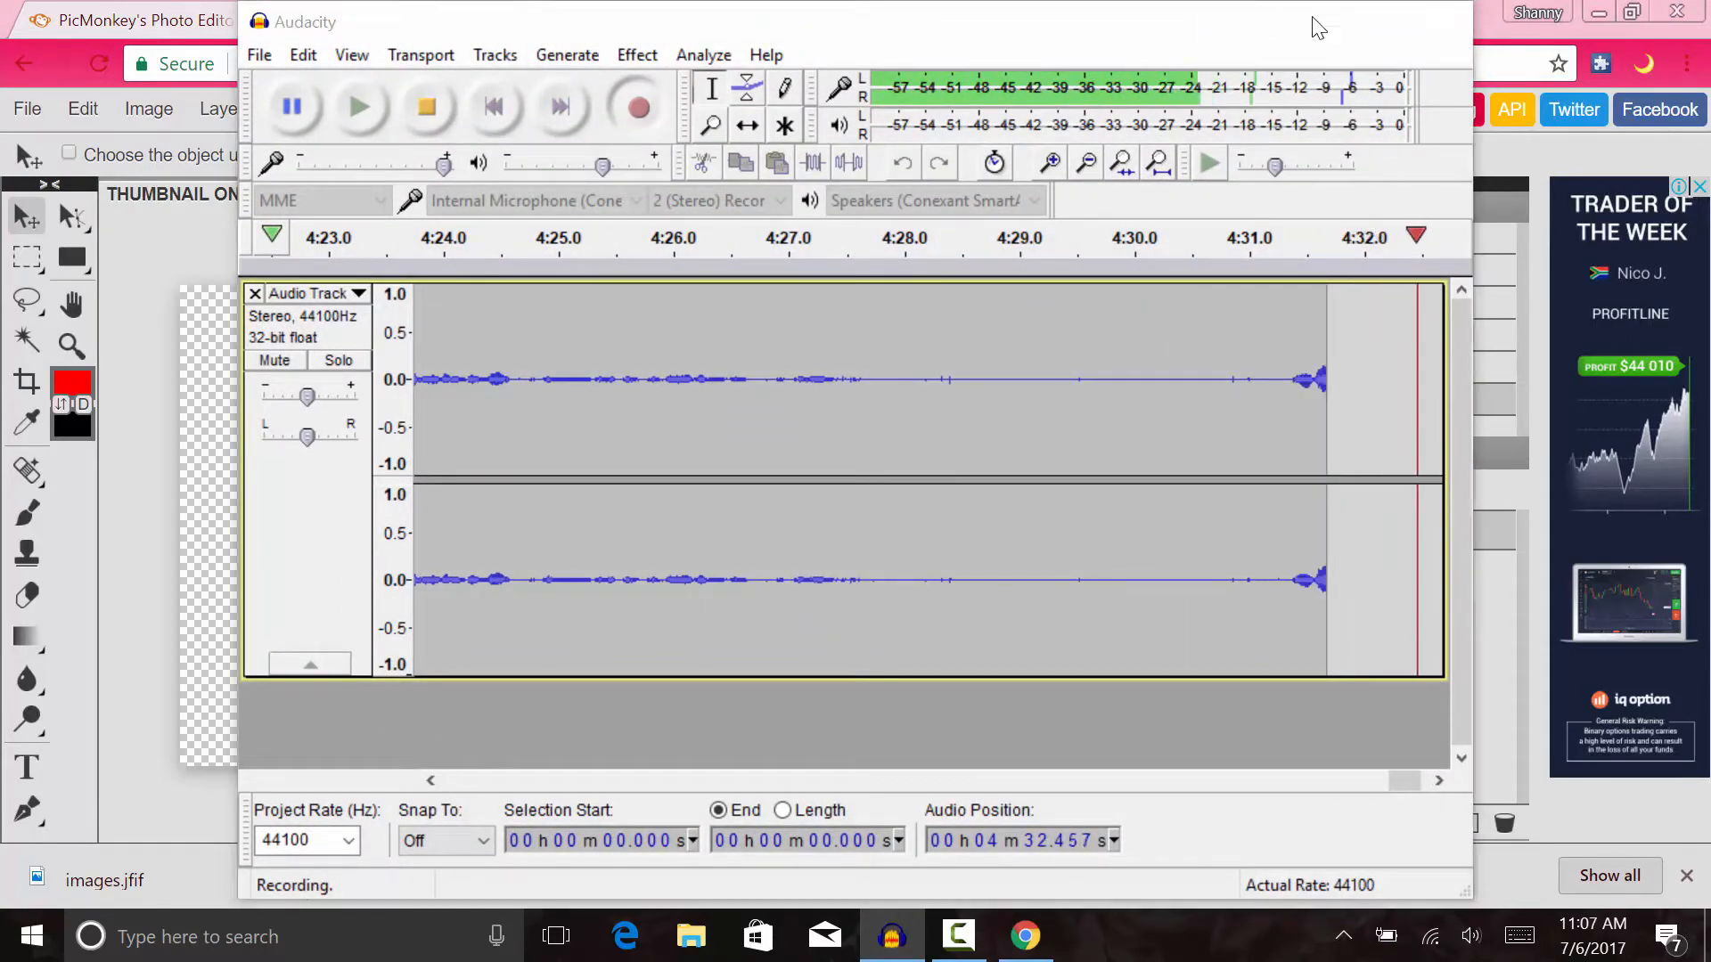
pyautogui.click(1318, 27)
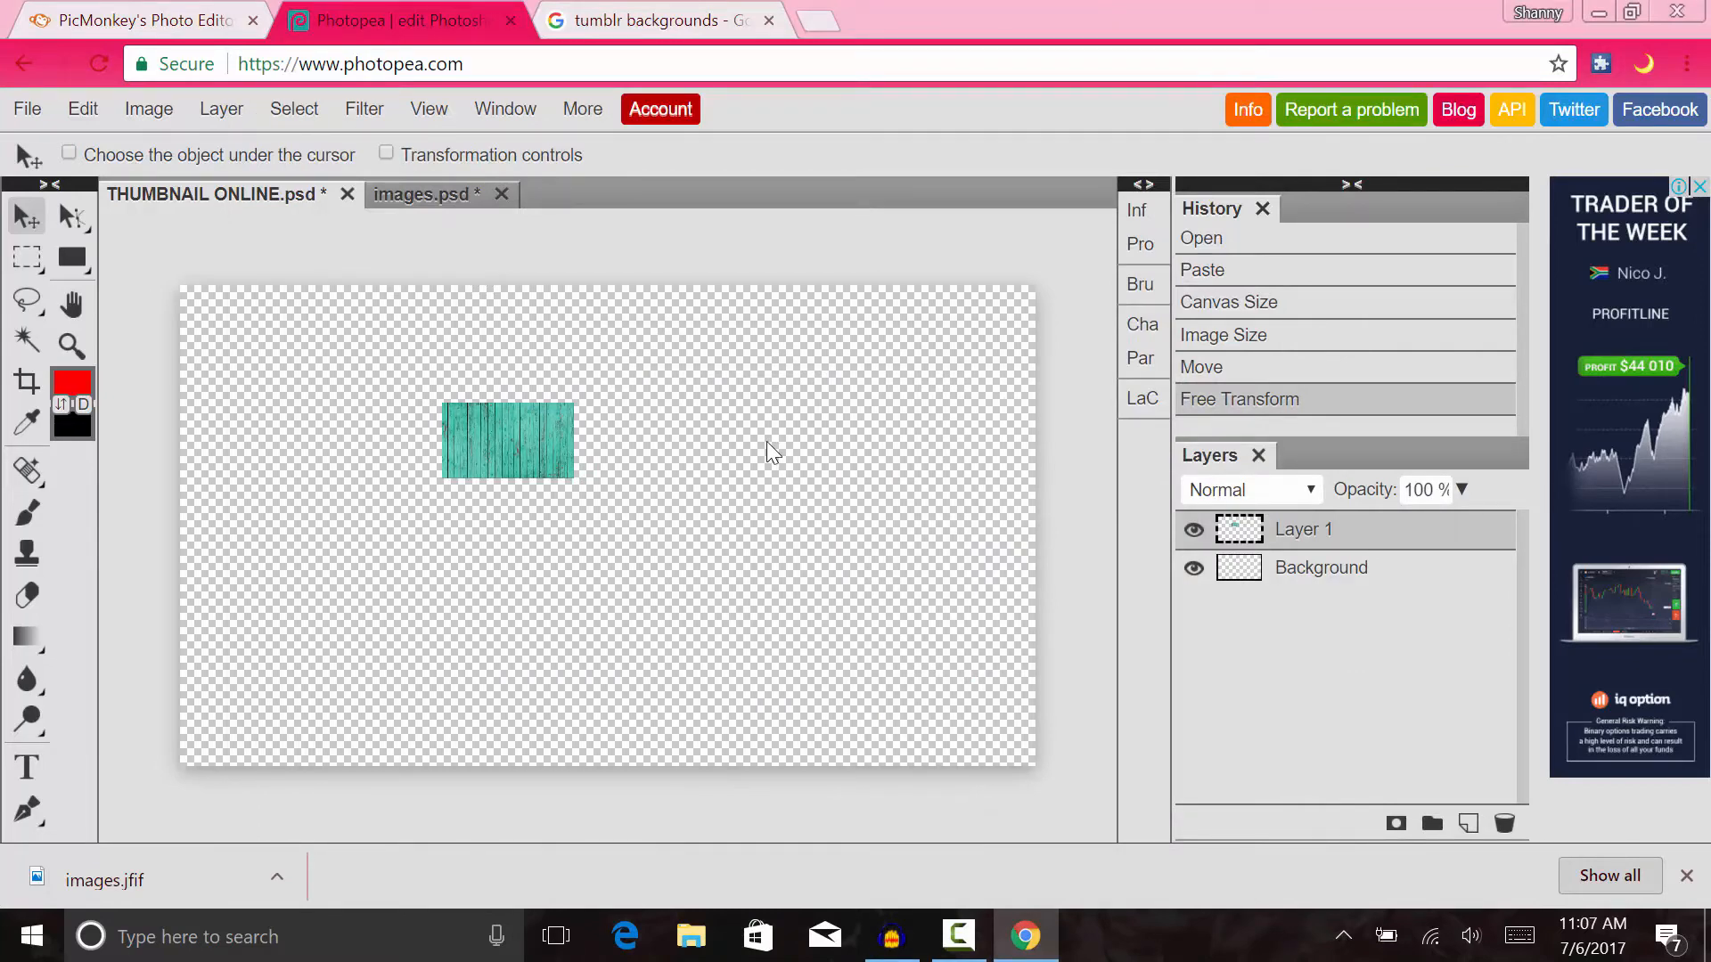
# - Enlarge the wooden plank image proportionally to about 455.6% with Free Transform, keeping its upper-left corner in place
pyautogui.hotkey('ctrl', 't')
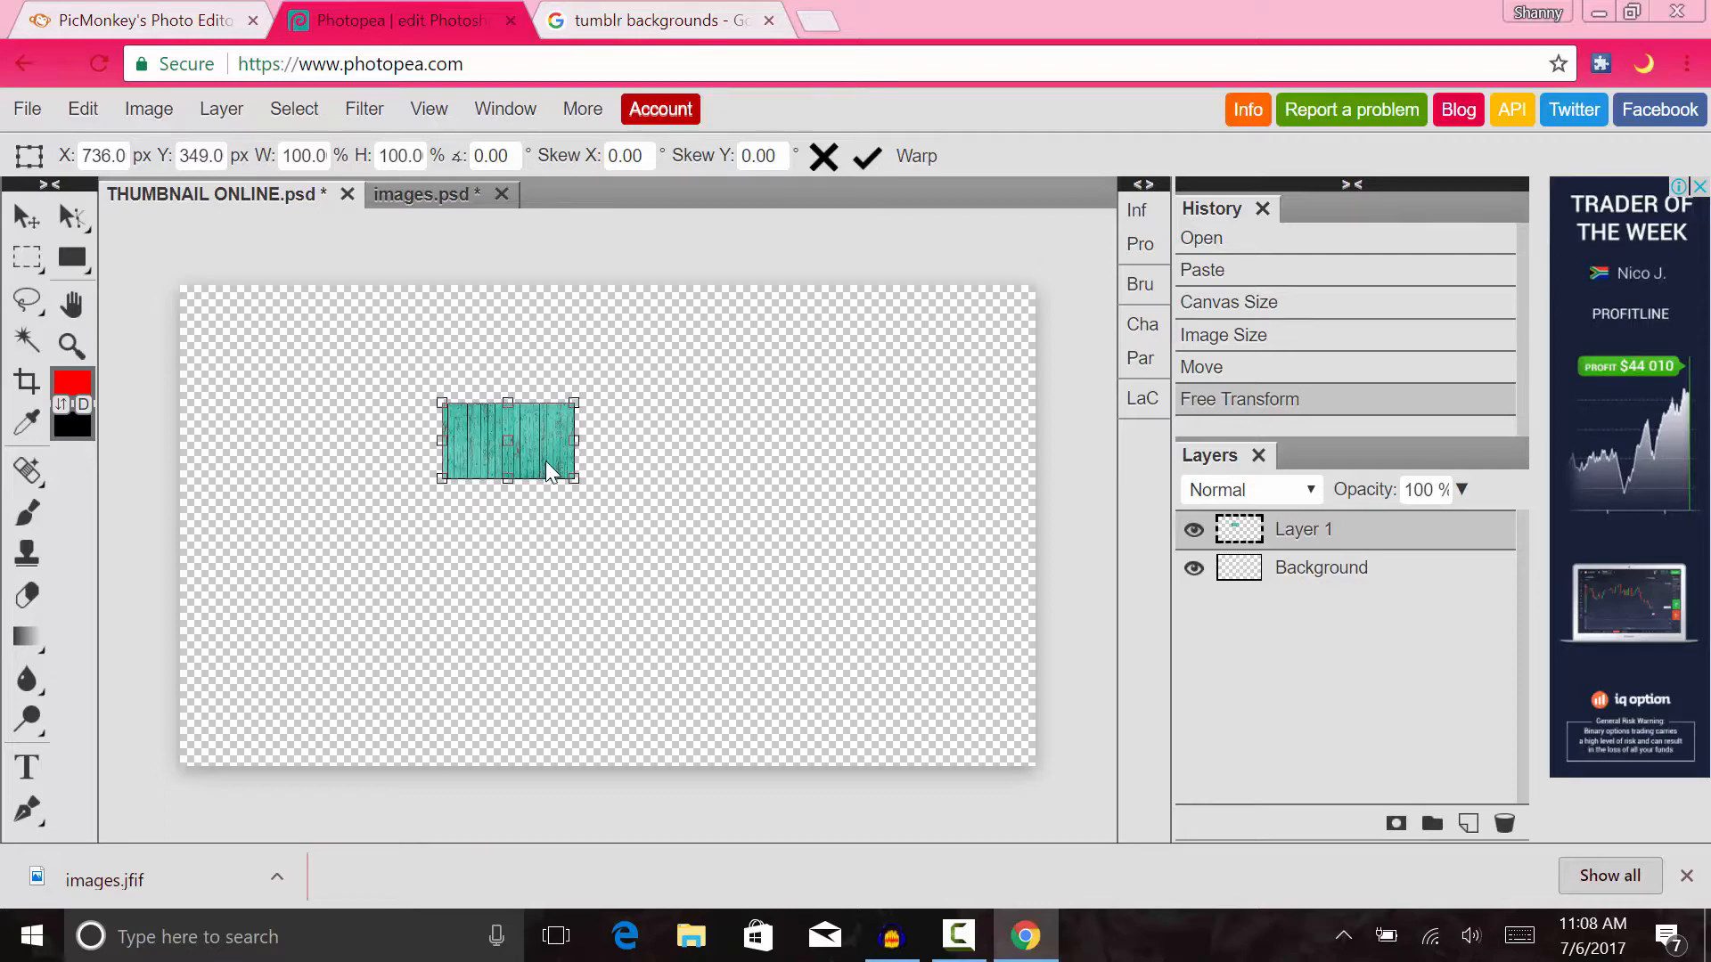
pyautogui.moveTo(575, 479); pyautogui.dragTo(996, 778)
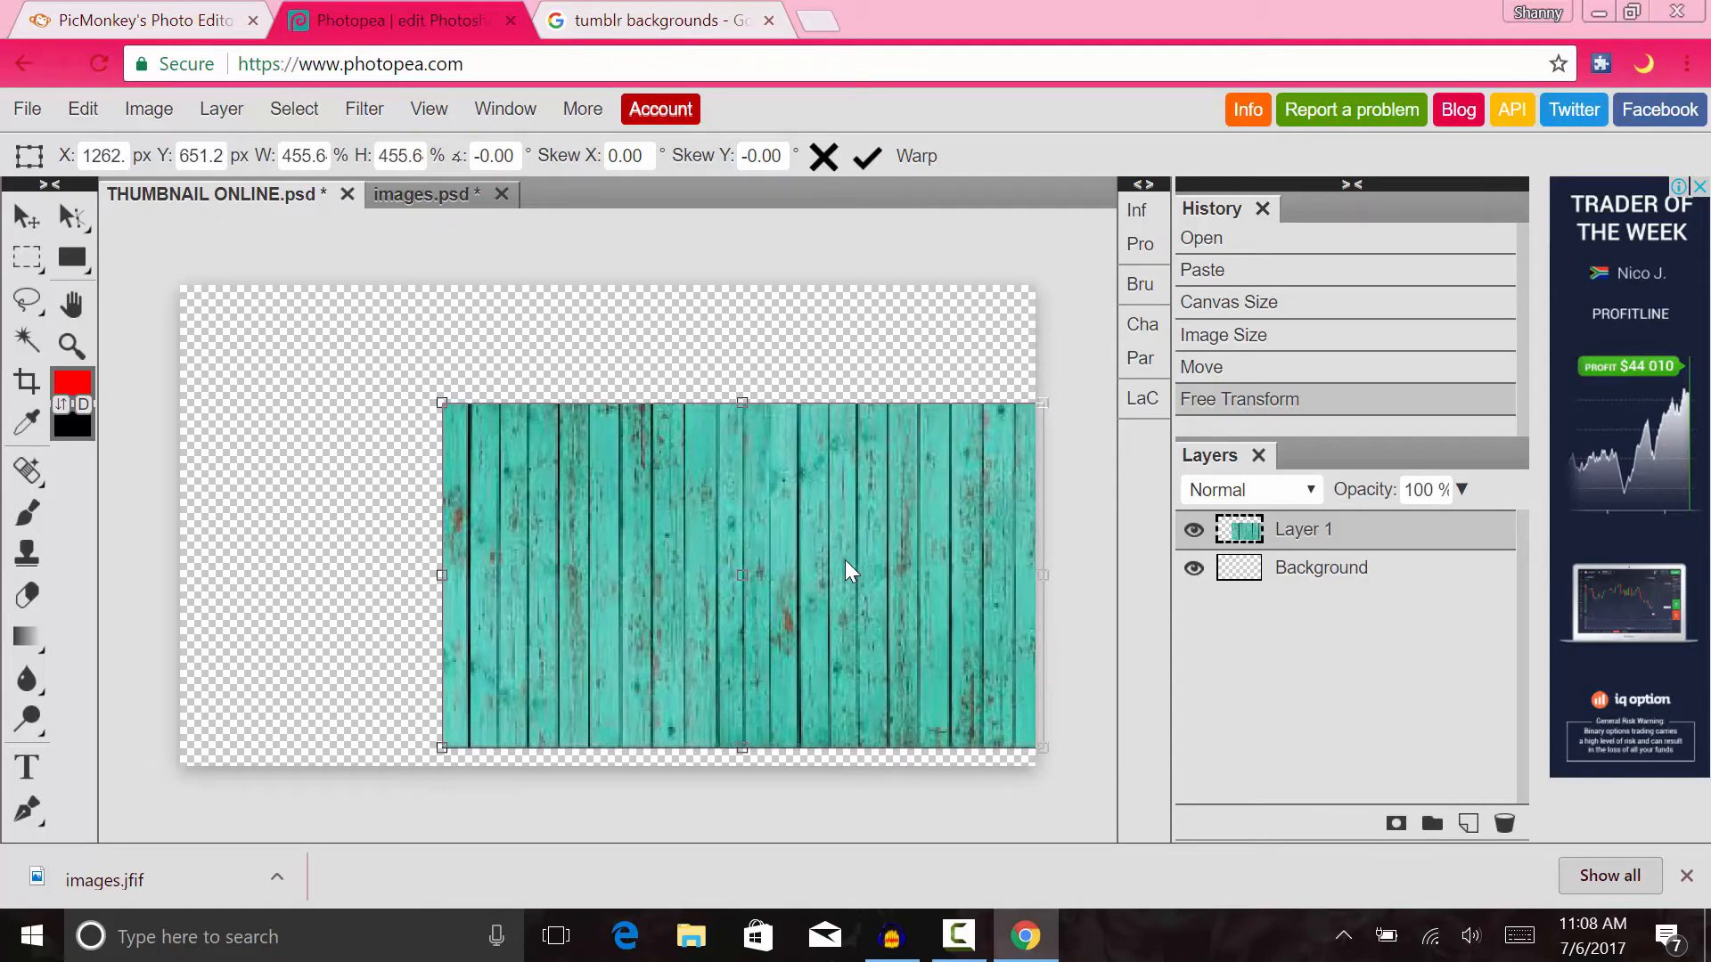
pyautogui.click(866, 157)
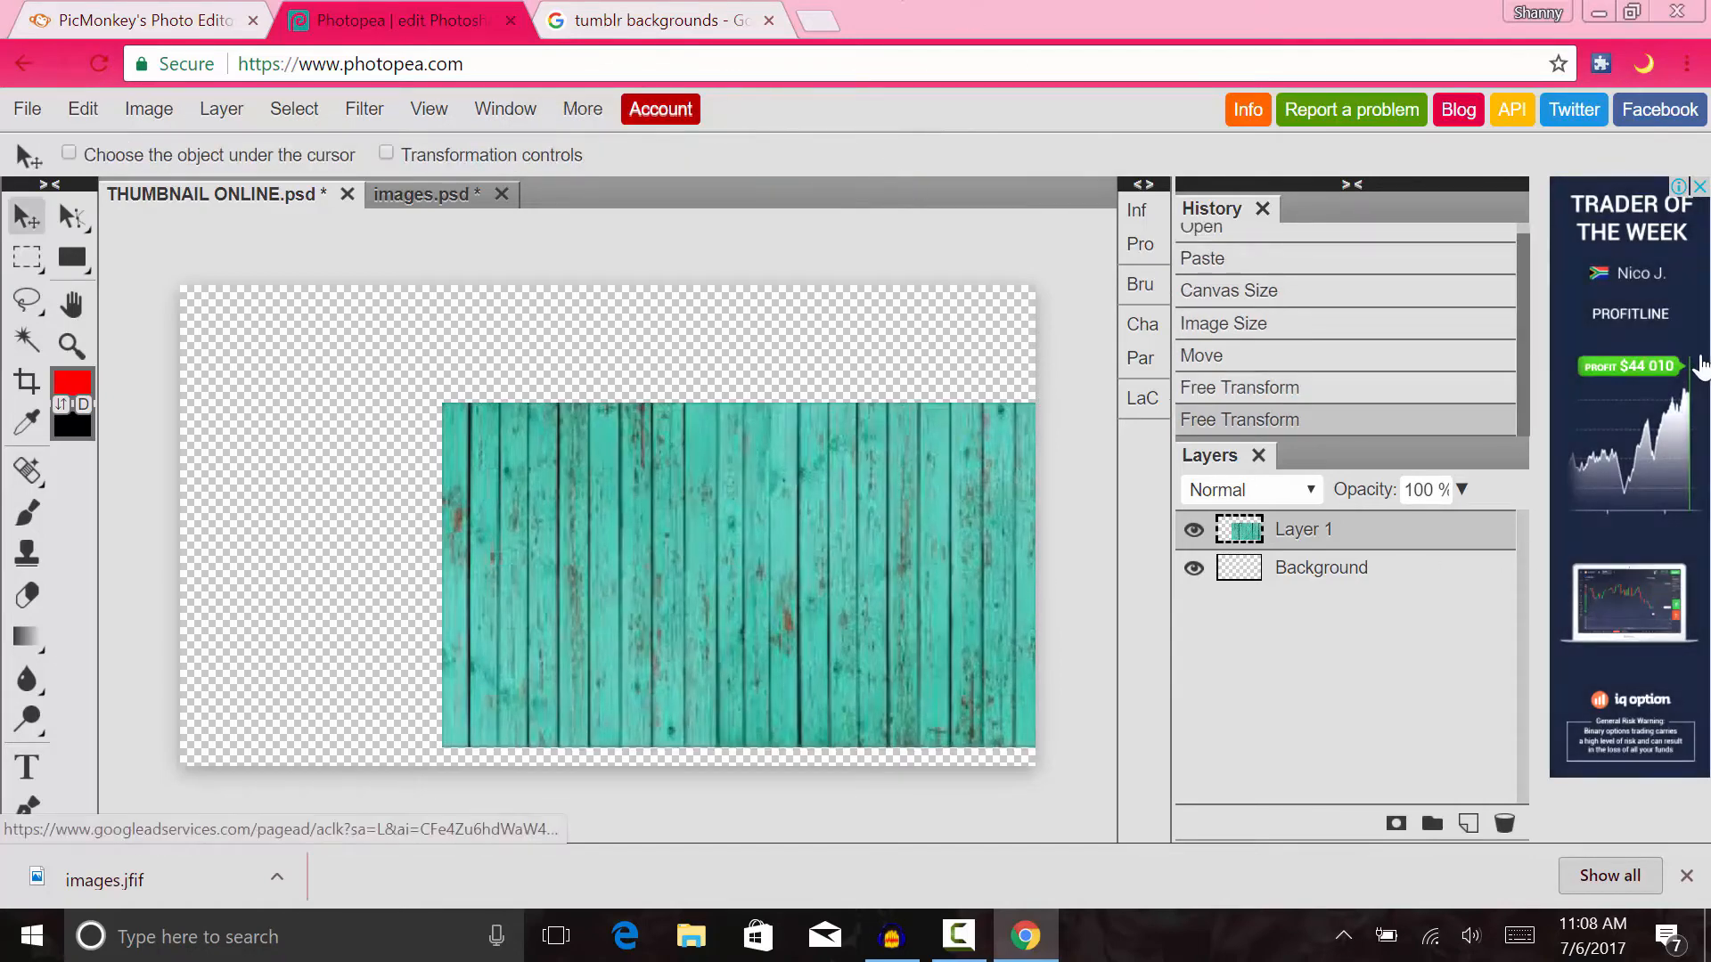
# - Delete the layer holding the enlarged wooden plank image
pyautogui.click(1504, 822)
# - Browse the tumblr backgrounds image results in Google Images for alternative background pictures, including the Ferris wheel with blue flowers
pyautogui.click(659, 20)
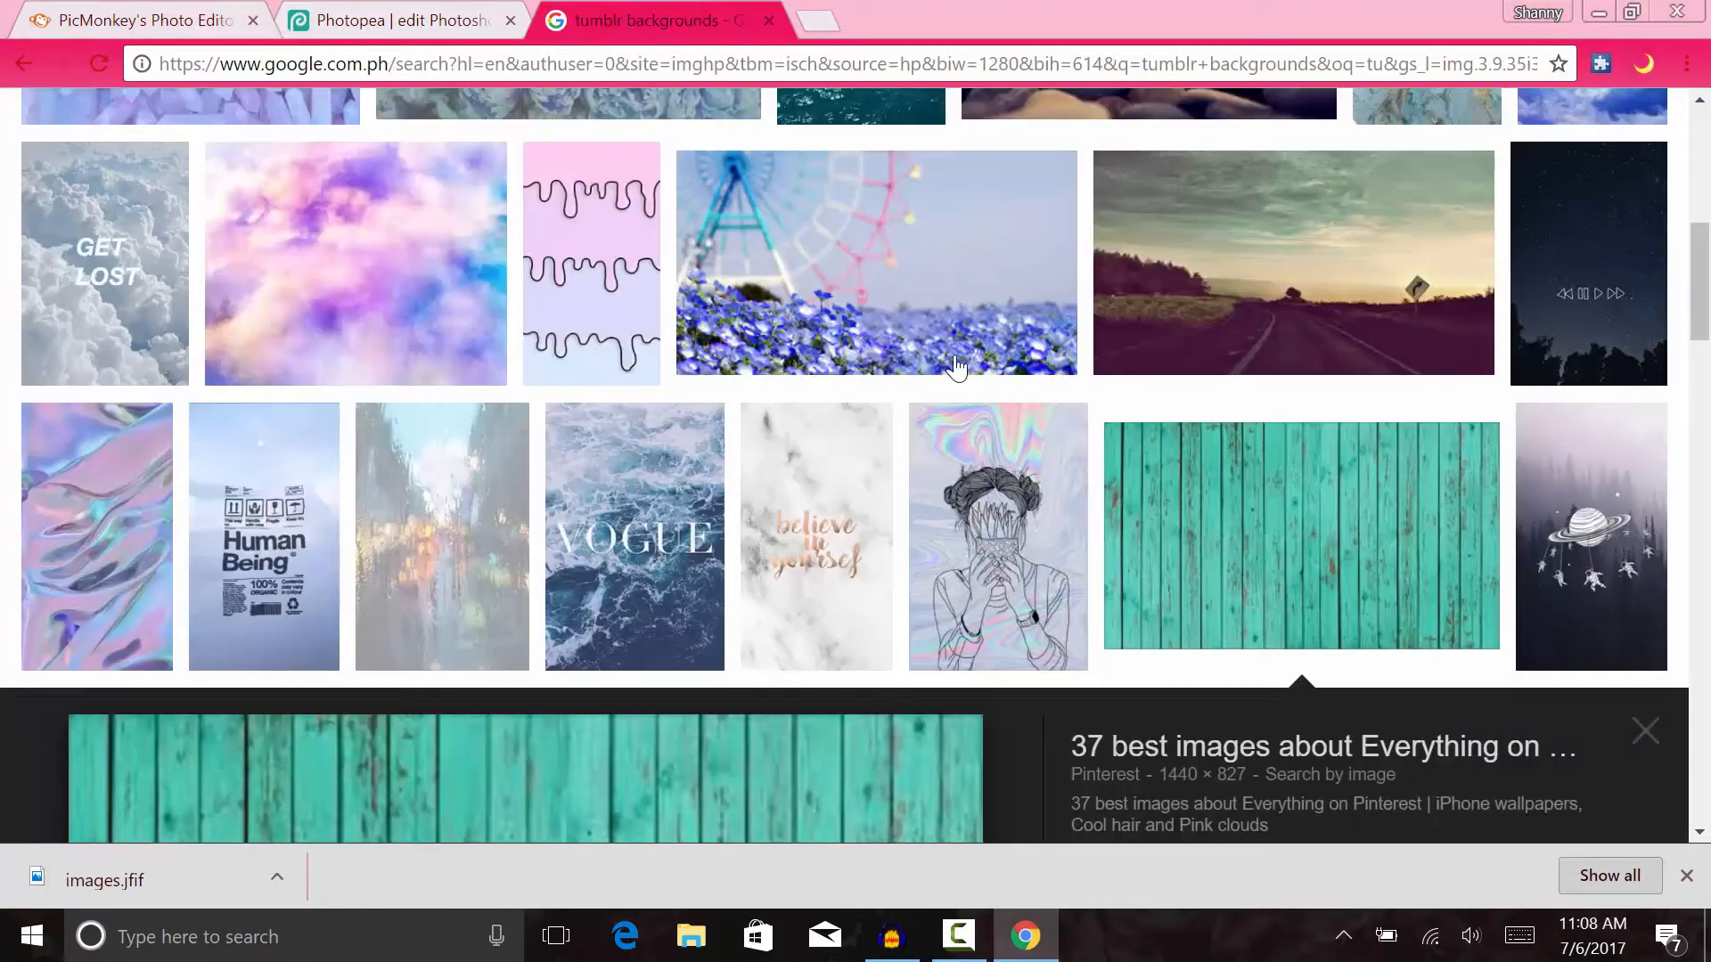
pyautogui.click(859, 320)
pyautogui.rightClick(844, 334)
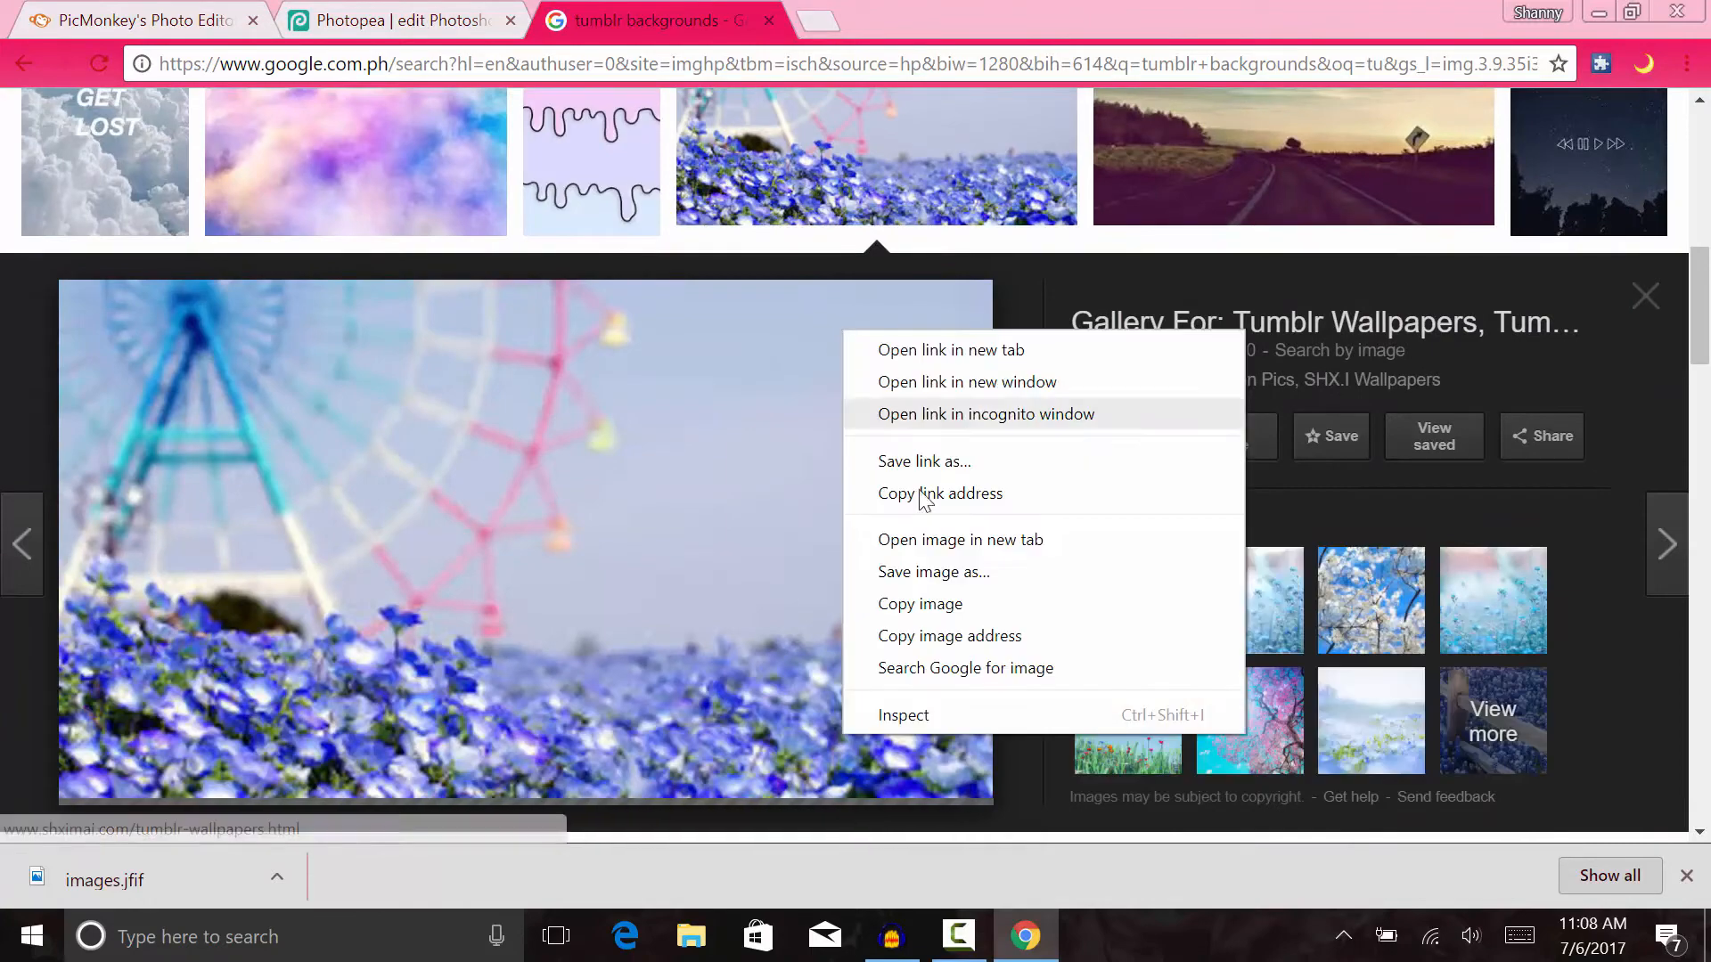
pyautogui.scroll(-7, 1395, 407)
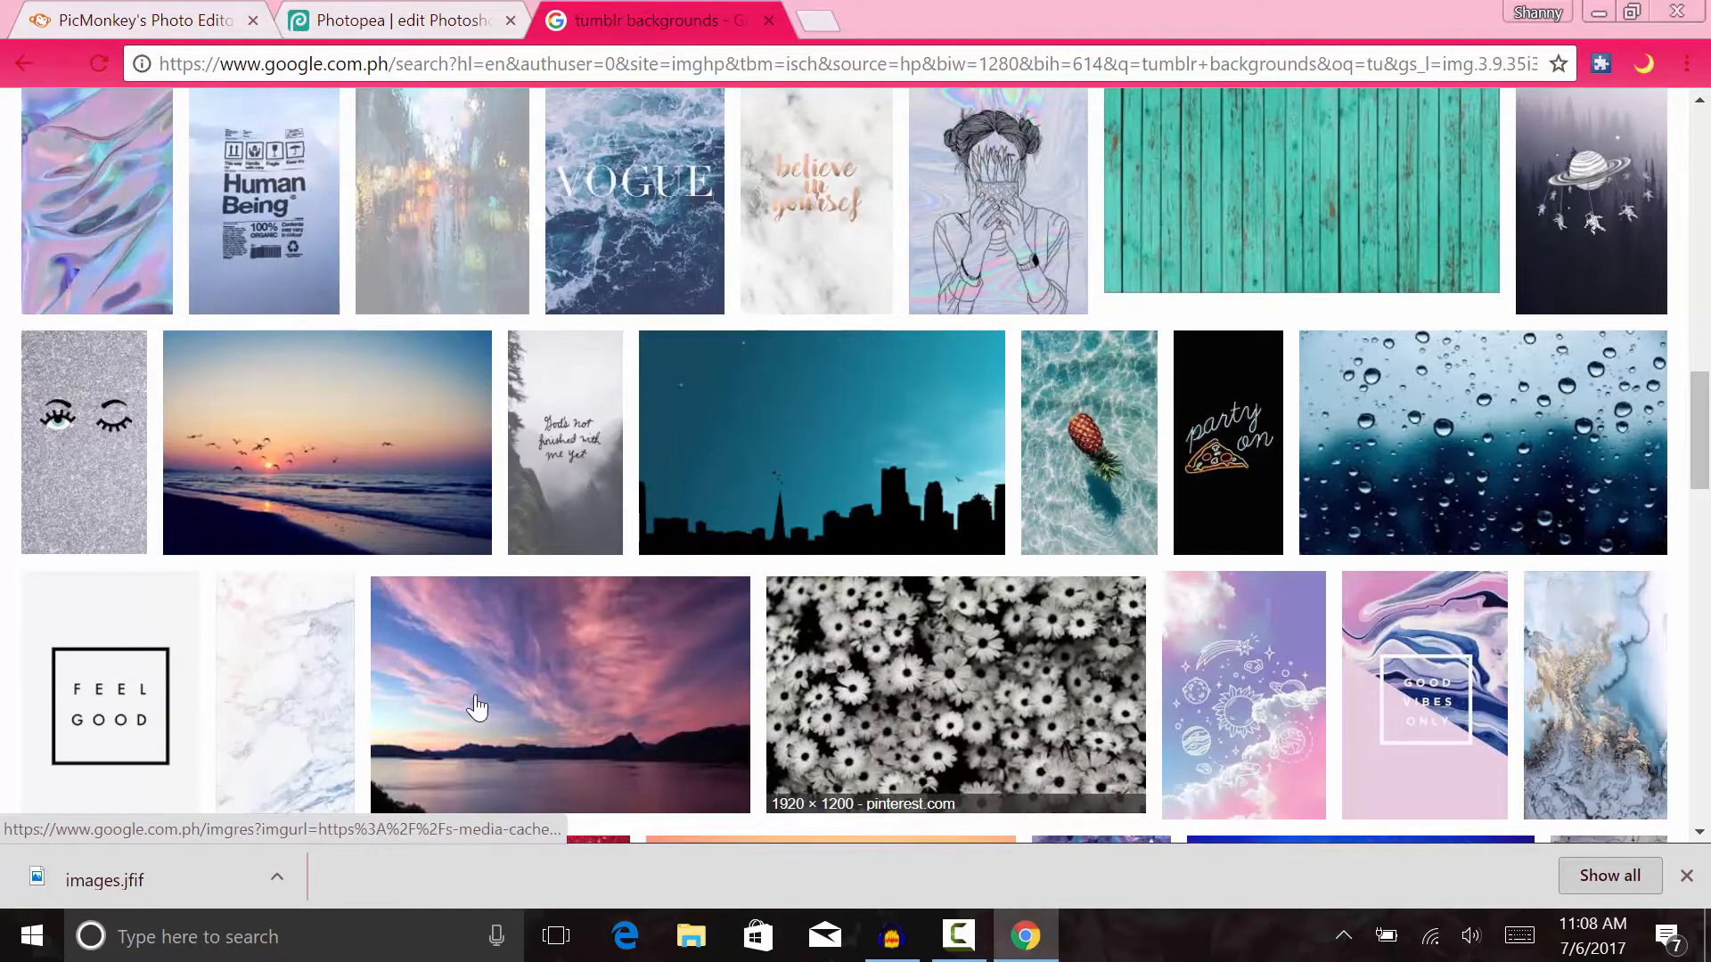
pyautogui.scroll(-5, 499, 695)
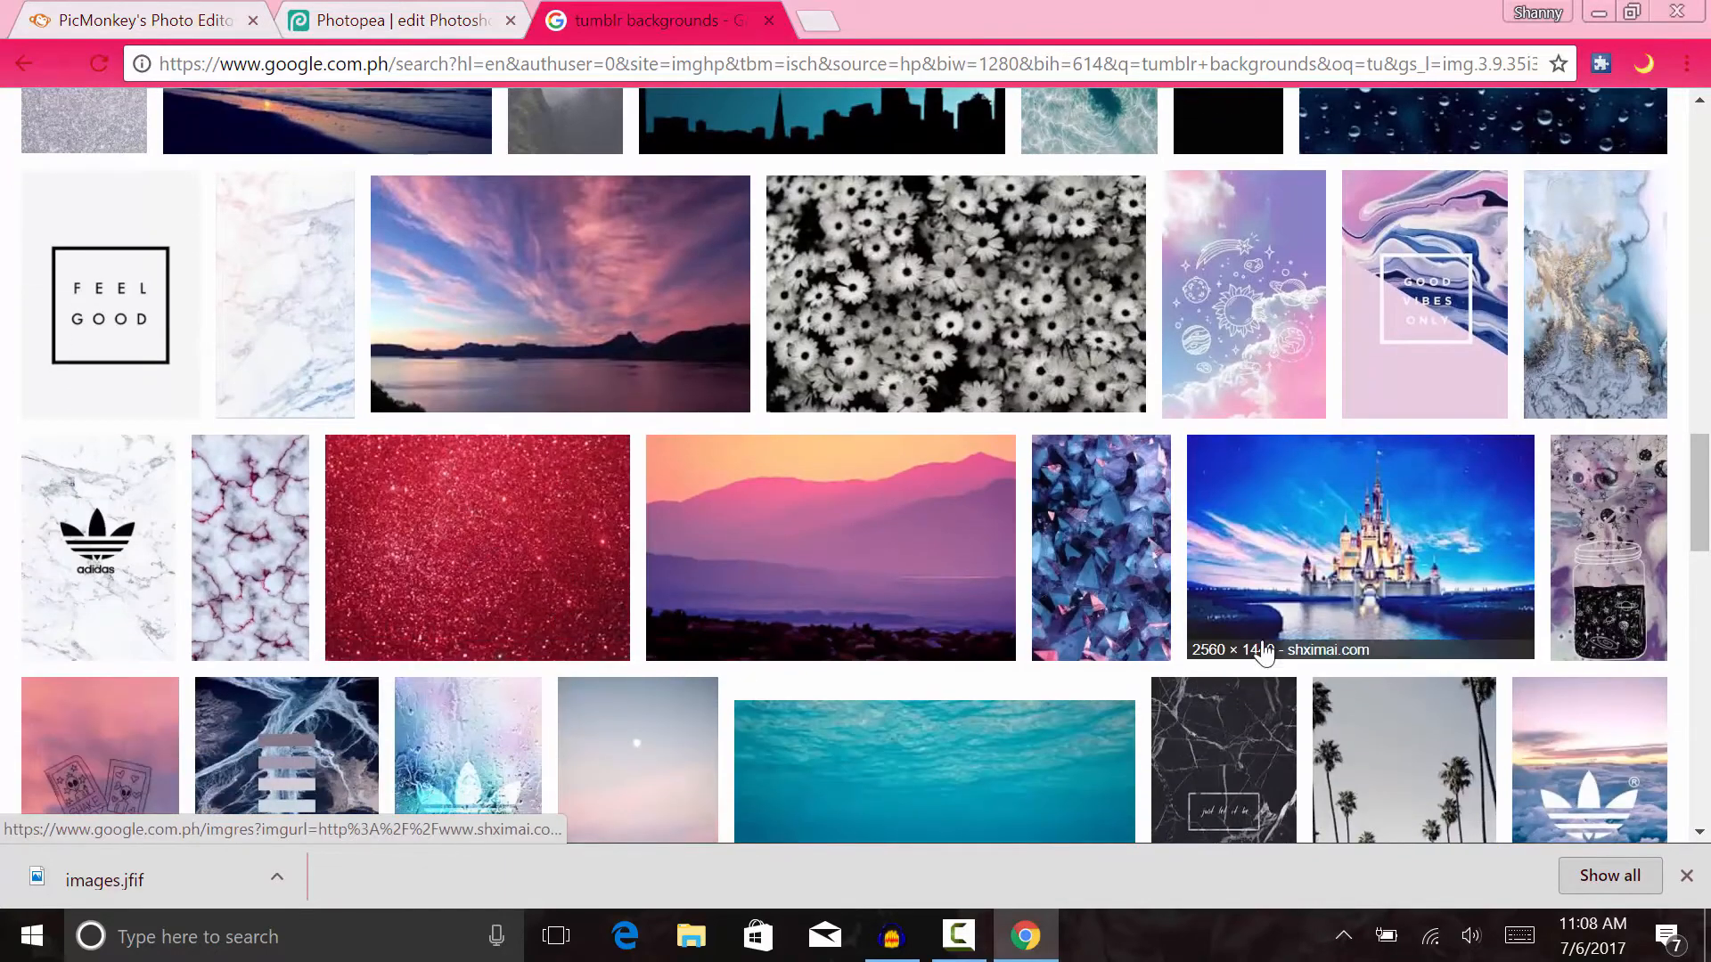
pyautogui.scroll(-3, 1319, 606)
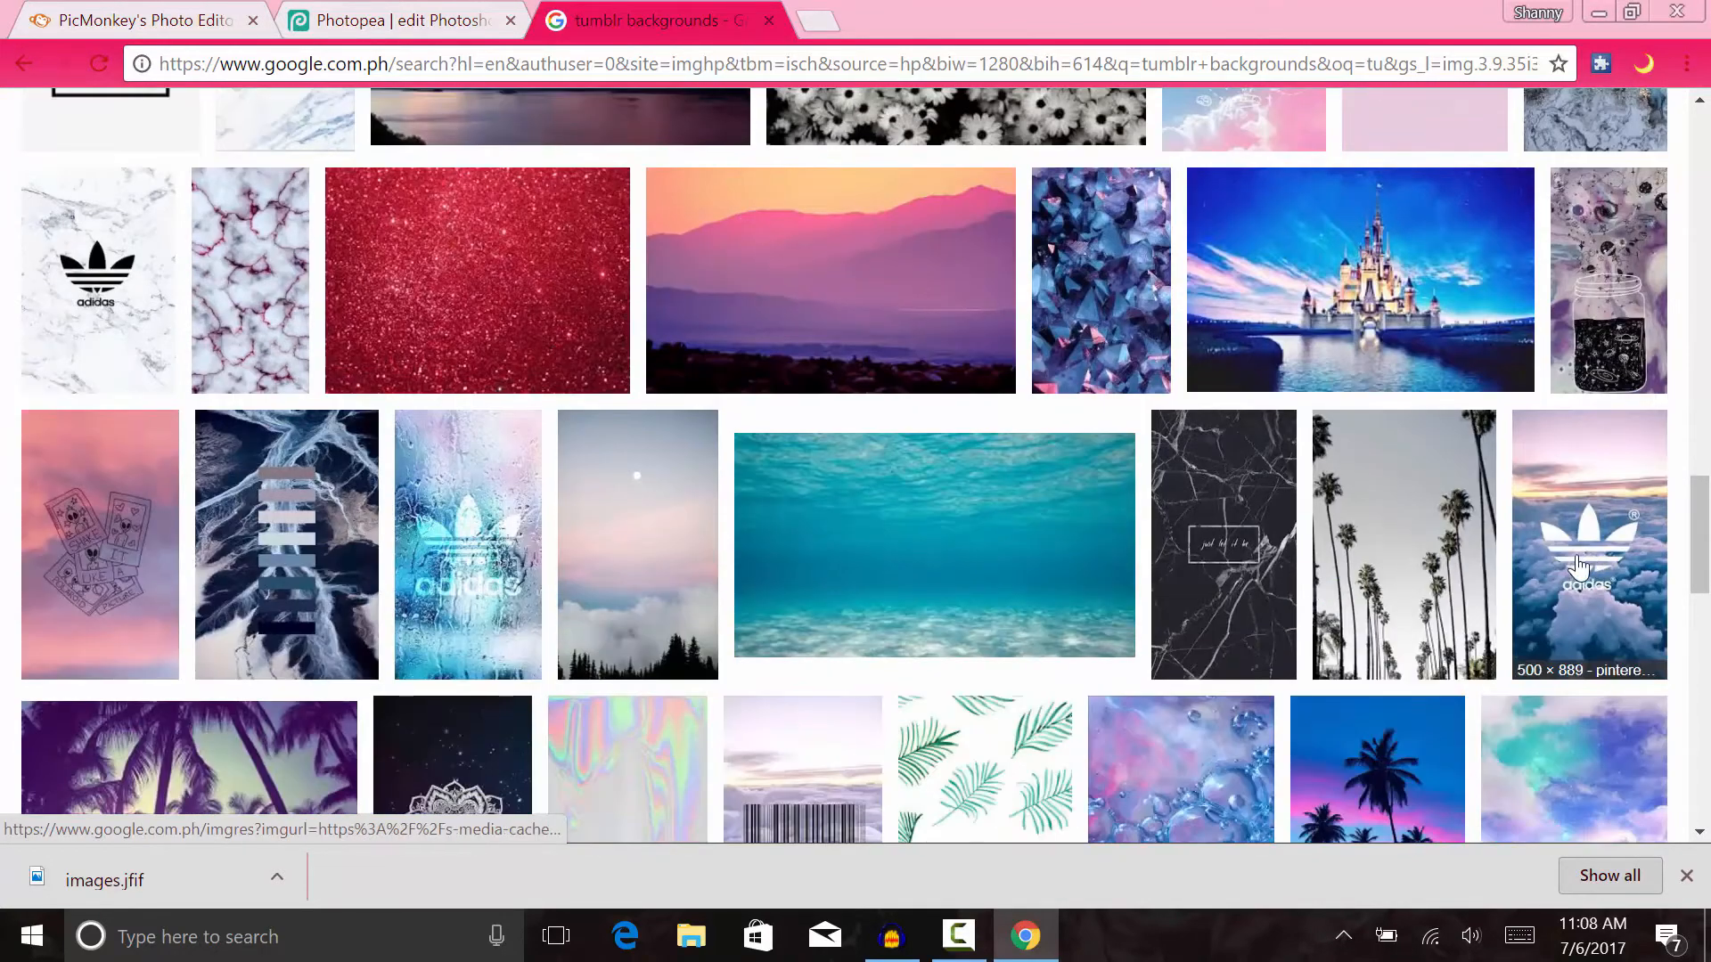
pyautogui.scroll(-3, 1578, 567)
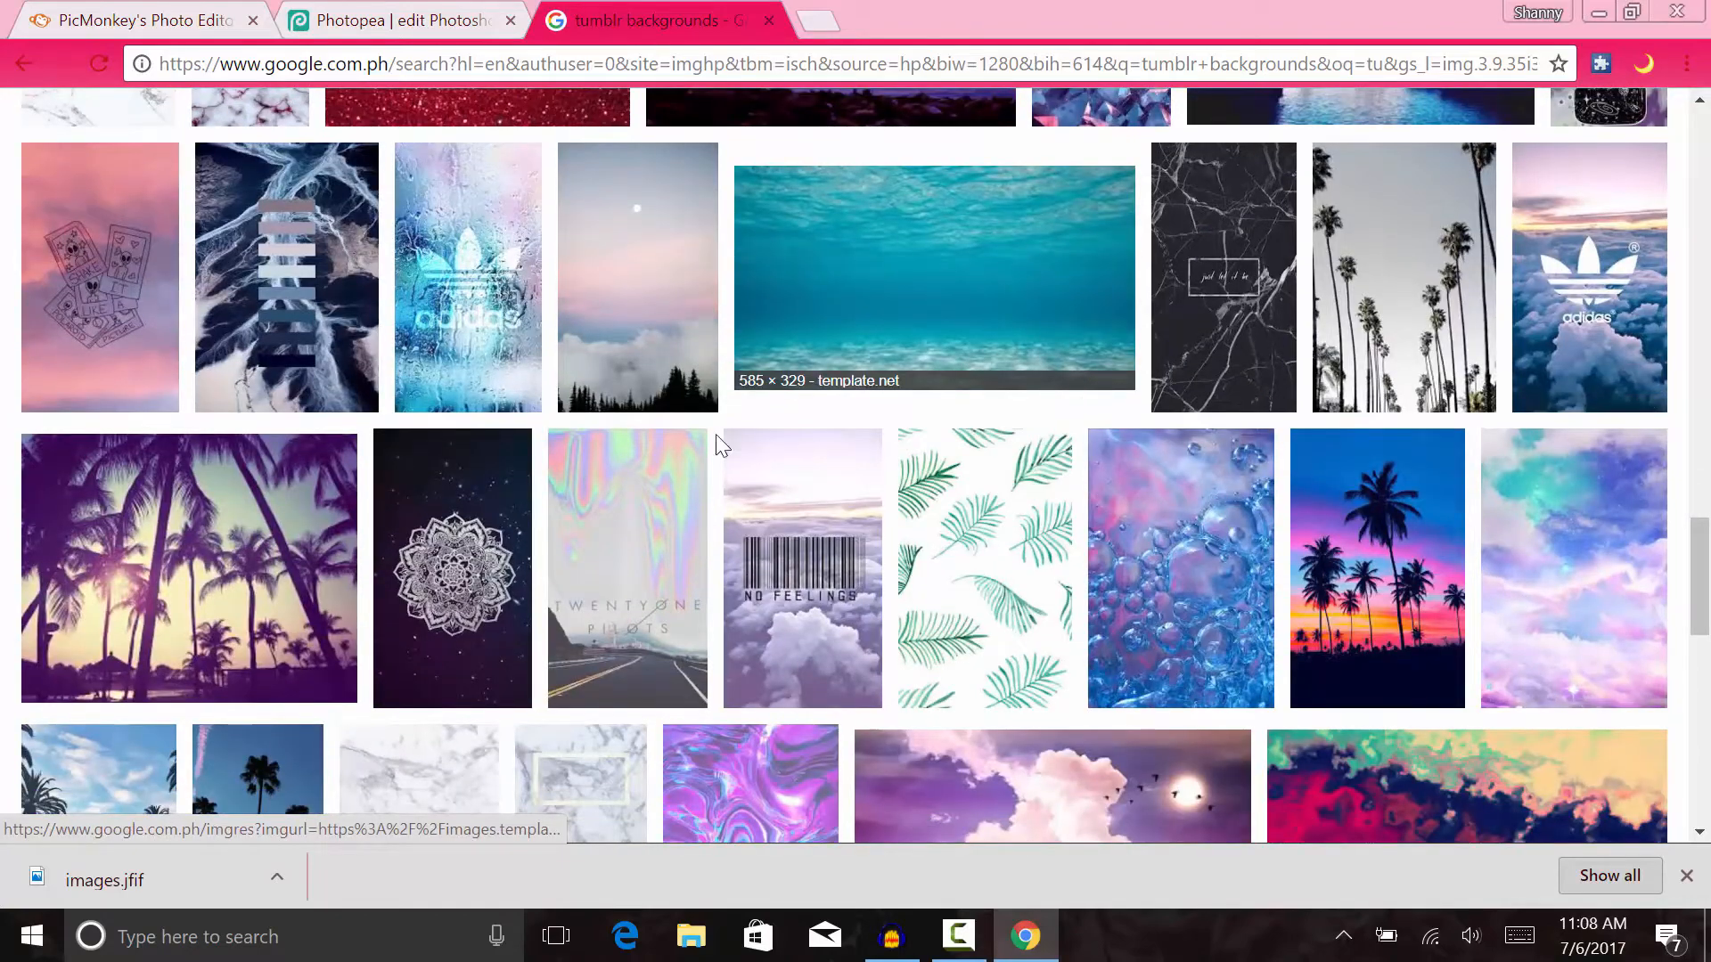
pyautogui.scroll(-3, 757, 272)
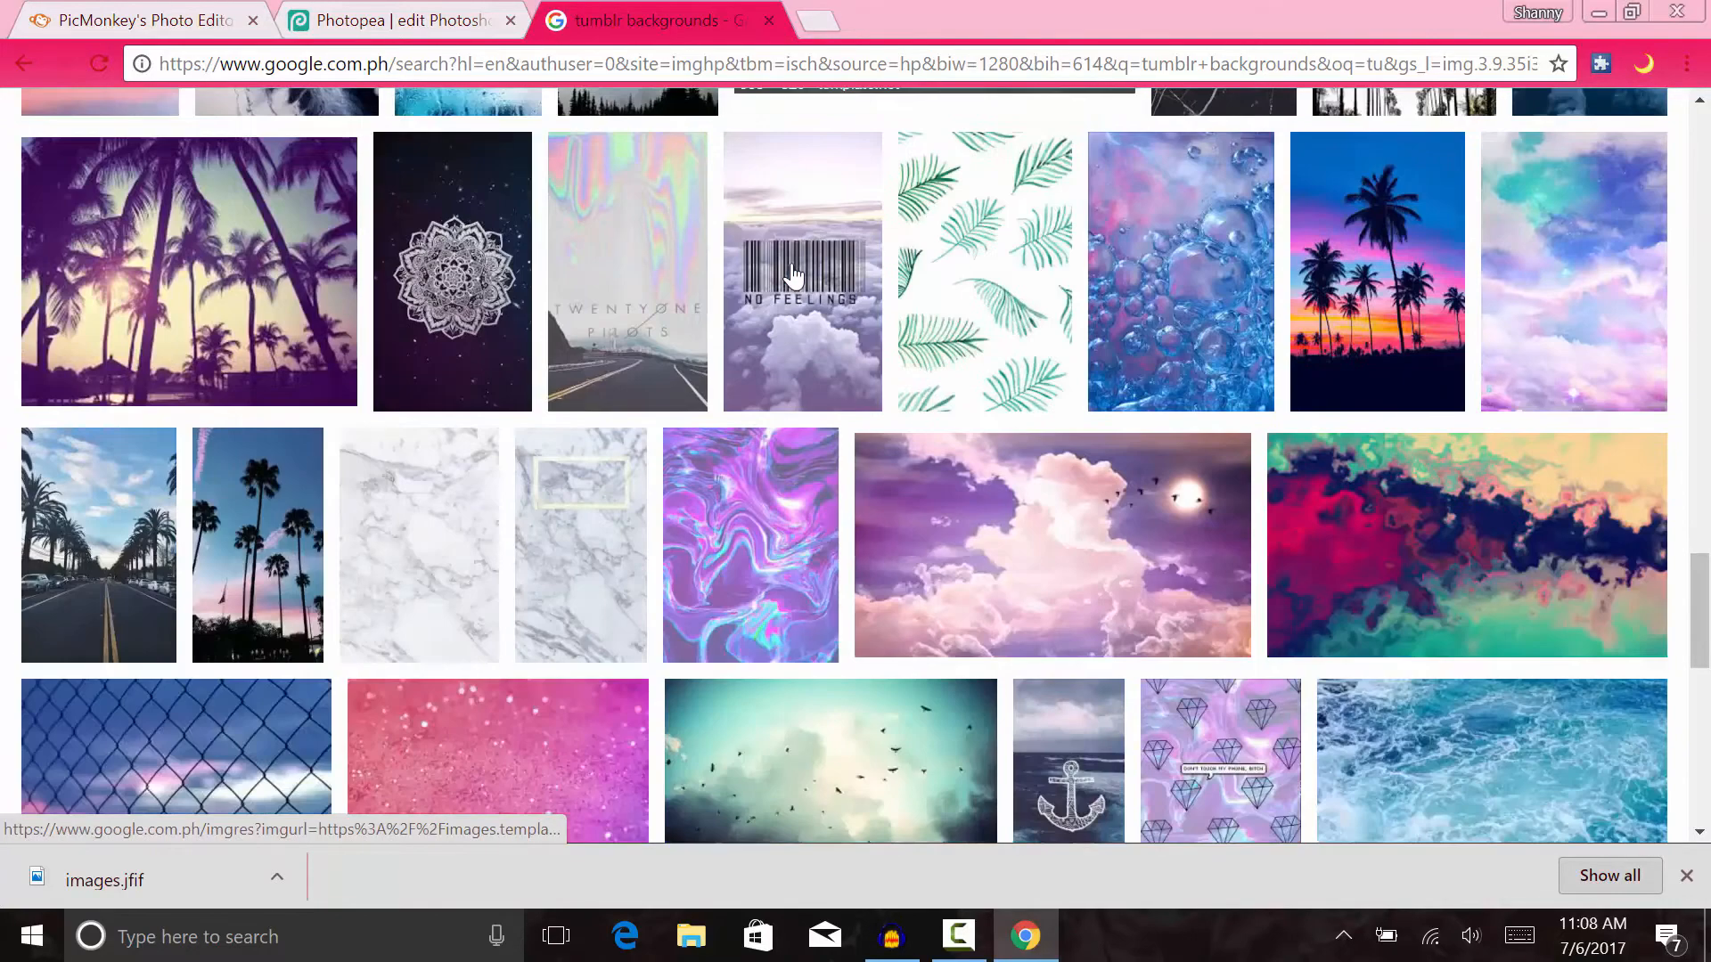
pyautogui.scroll(-4, 793, 276)
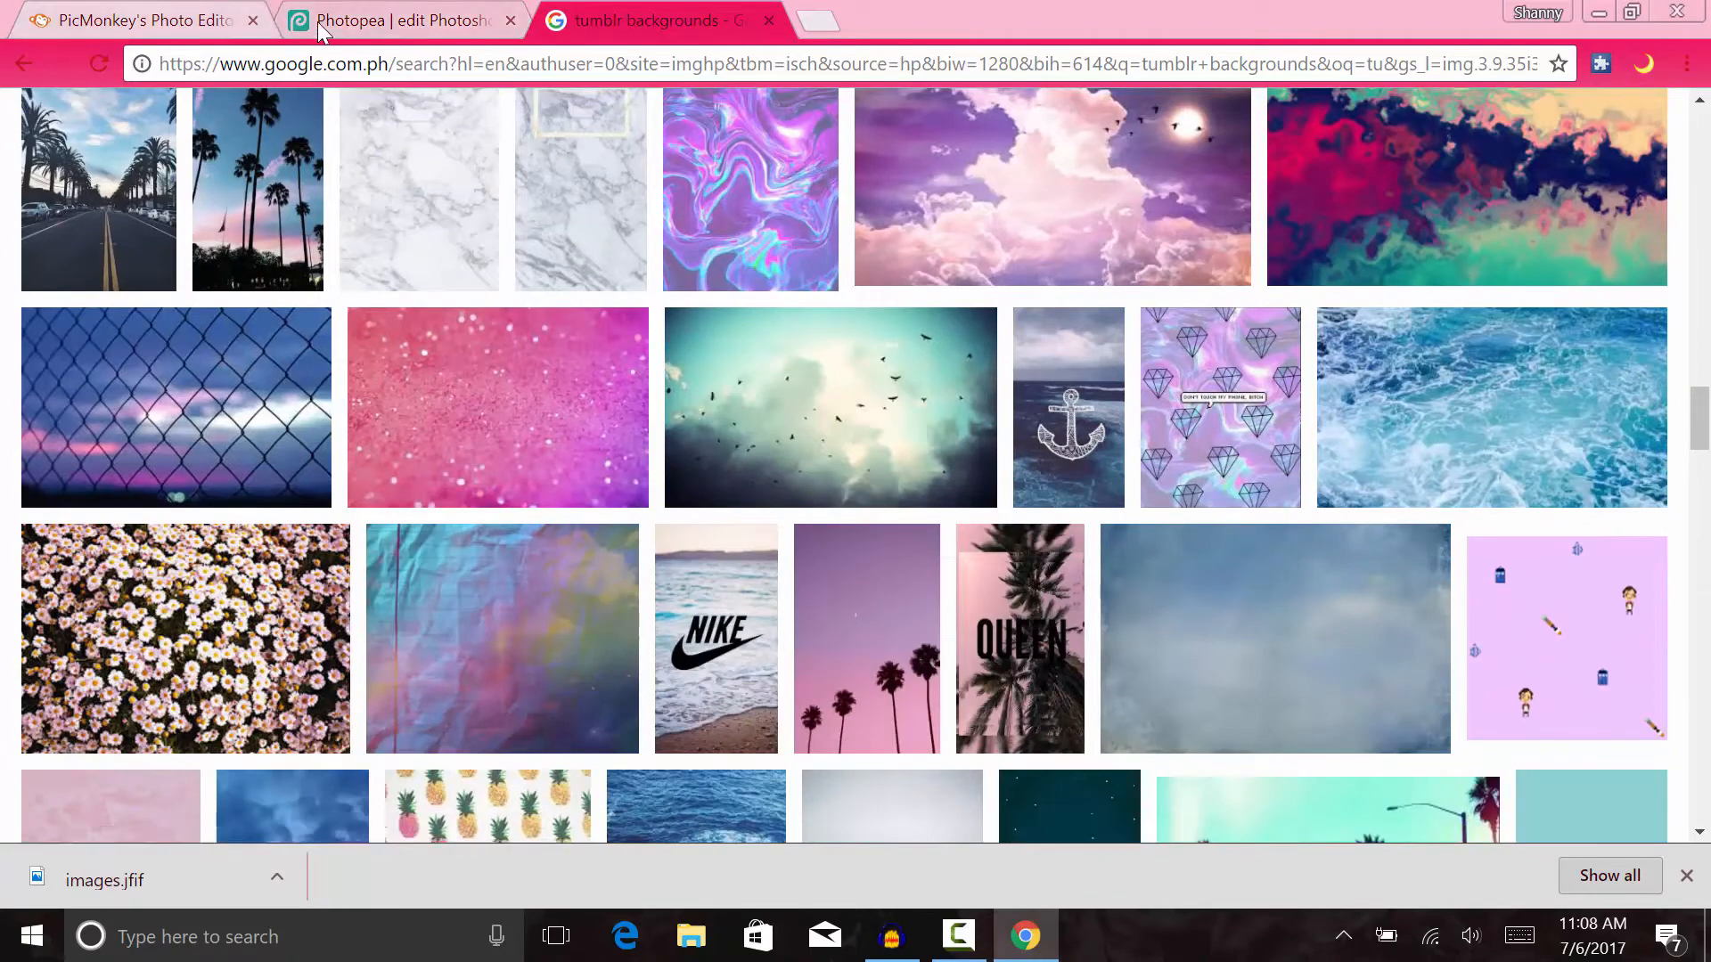
# - Return to Photopea and paste the copied wooden plank image into THUMBNAIL ONLINE.psd again as a new layer
pyautogui.click(392, 19)
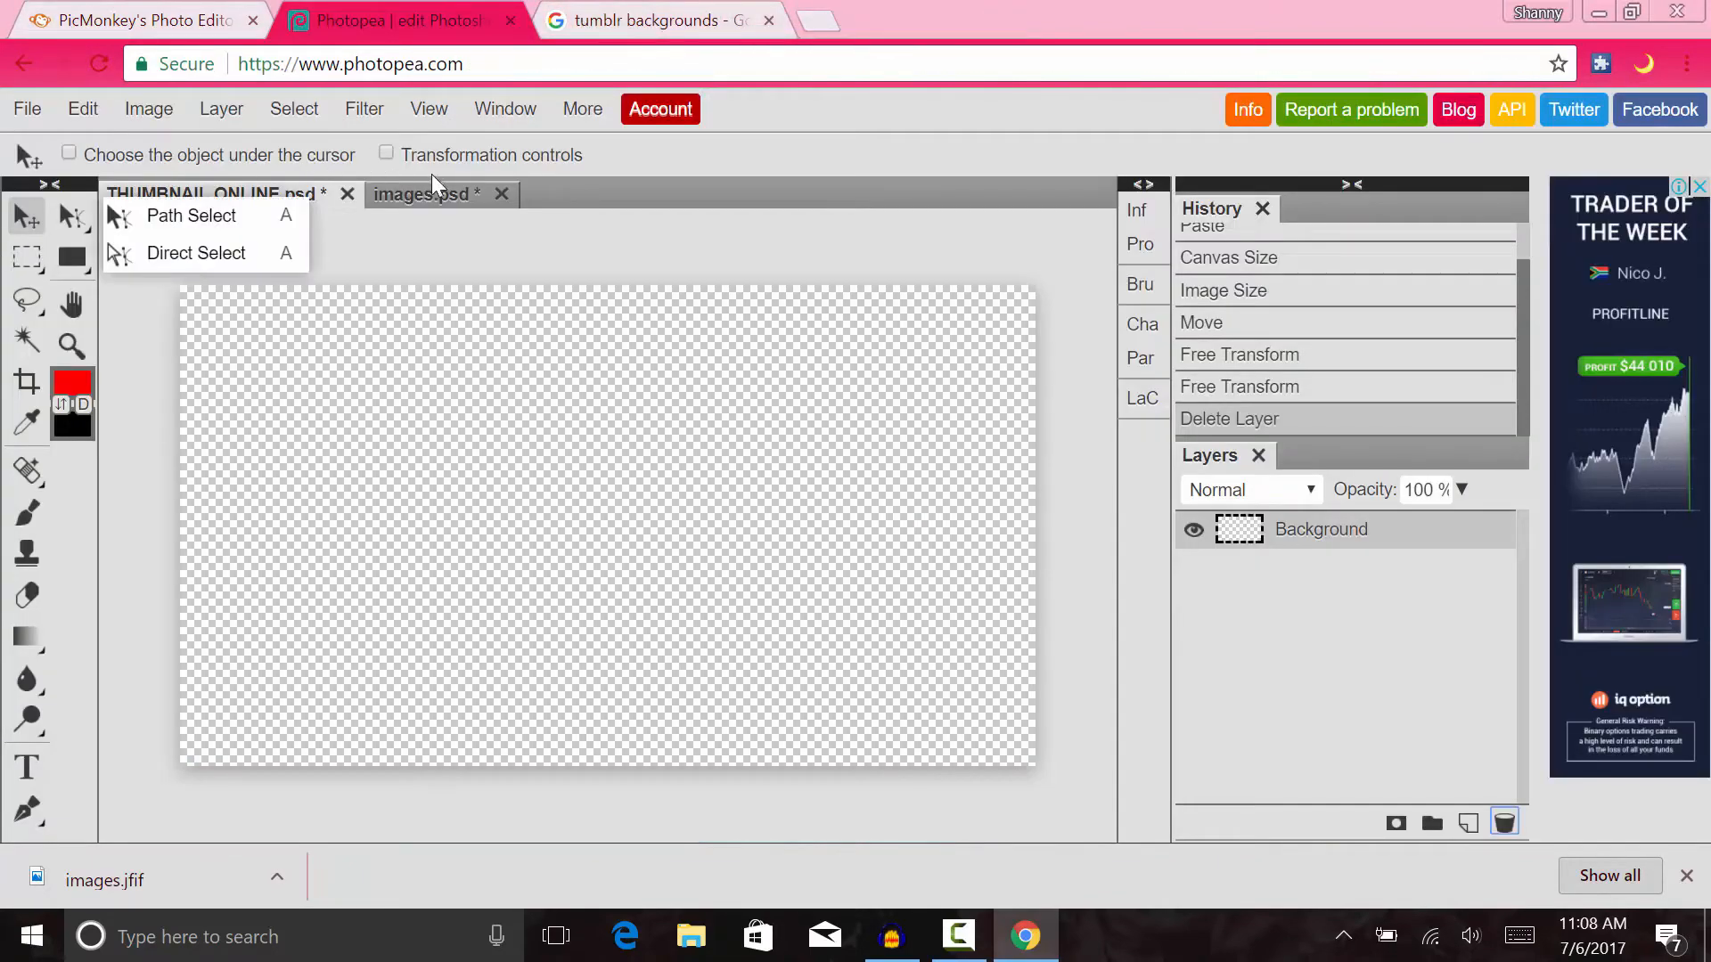
pyautogui.click(420, 195)
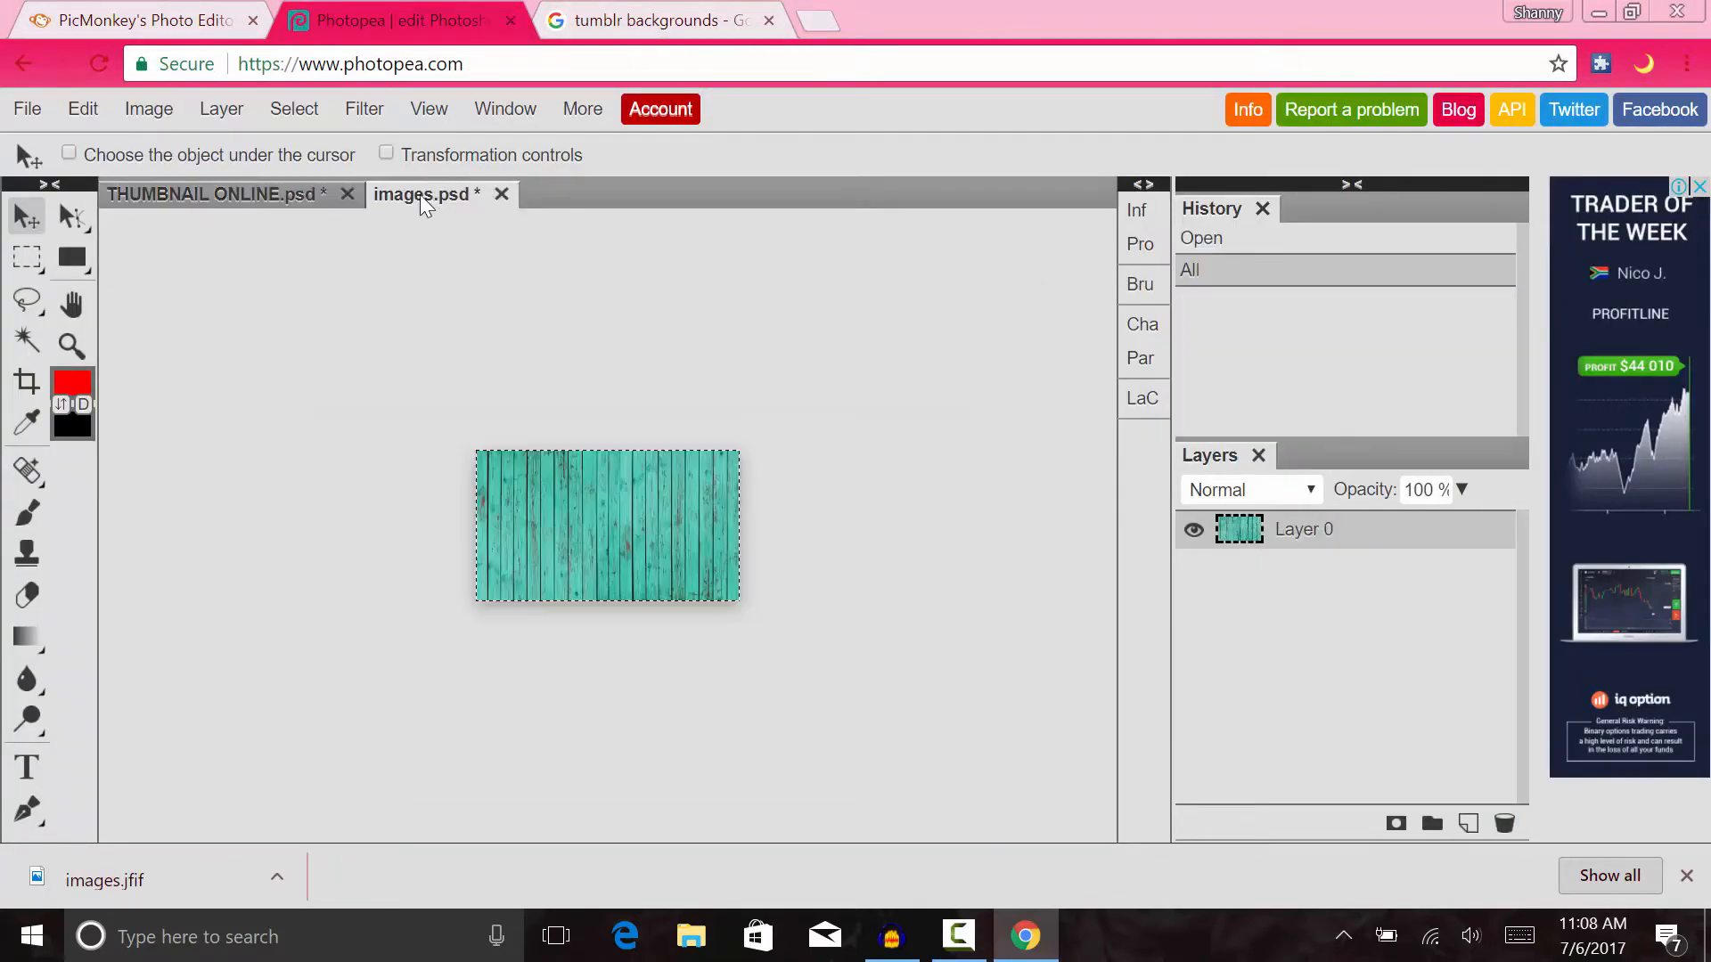
pyautogui.click(313, 190)
pyautogui.hotkey('ctrl', 'v')
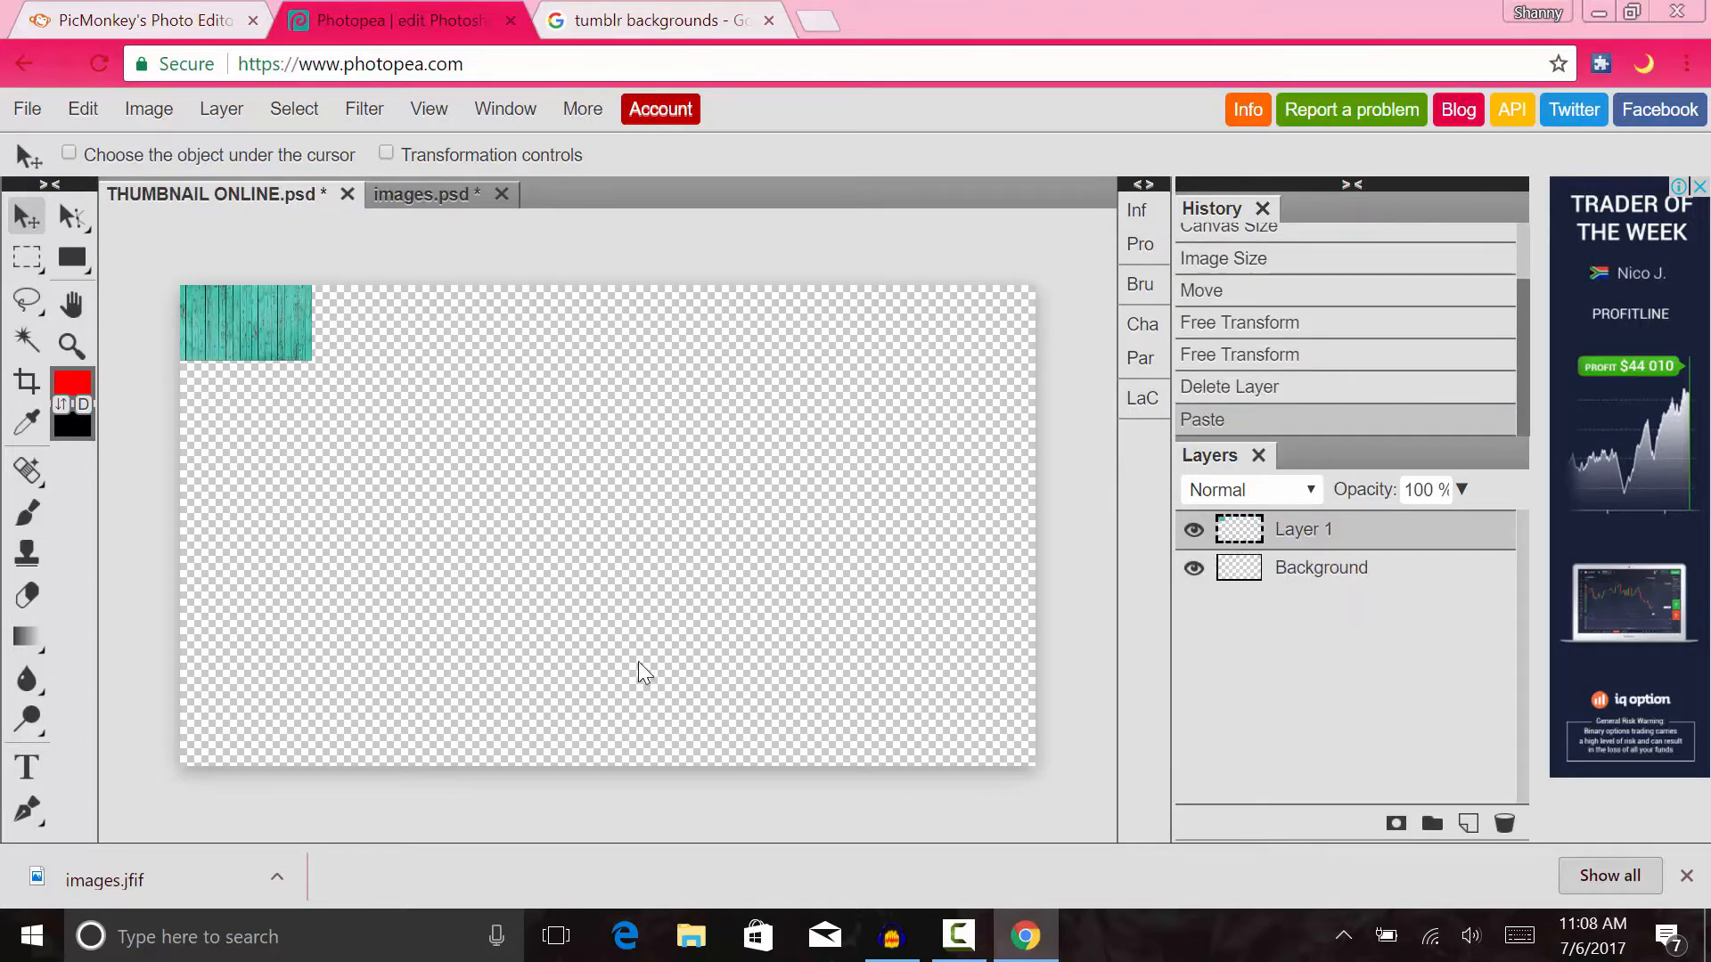
# - Scale the pasted plank image proportionally from the canvas's upper-left corner to about 728.8%, so it covers the whole canvas
pyautogui.hotkey('ctrl', 'alt', 't')
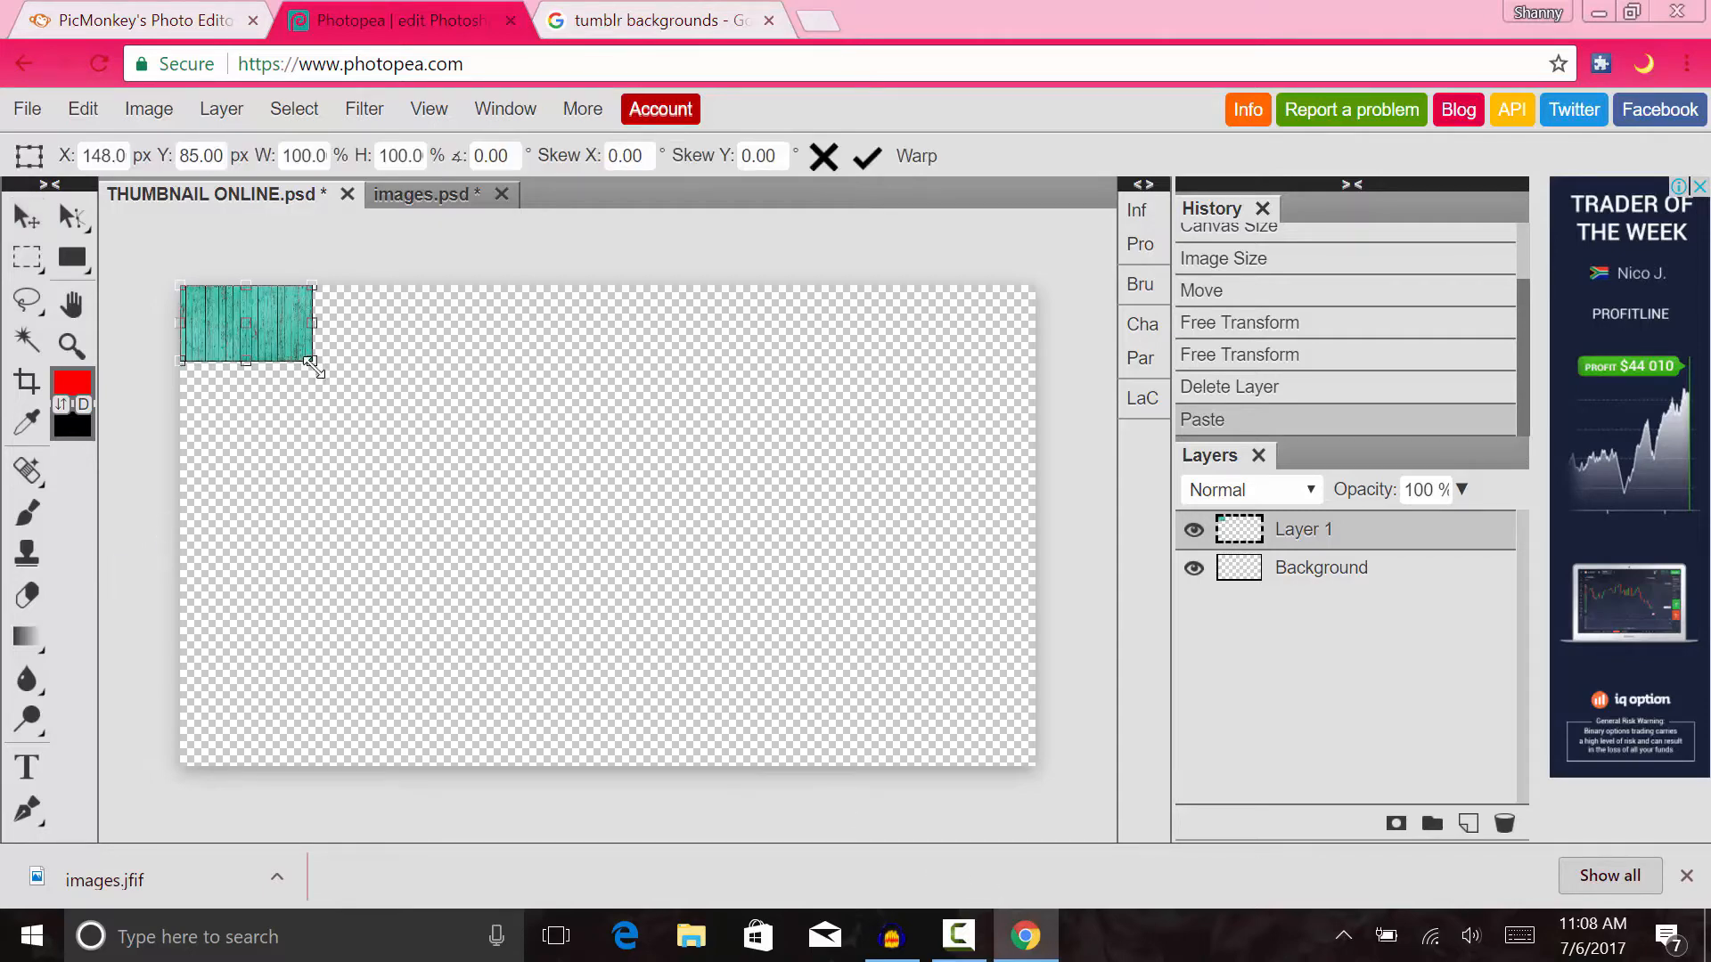
pyautogui.moveTo(312, 360); pyautogui.dragTo(985, 931)
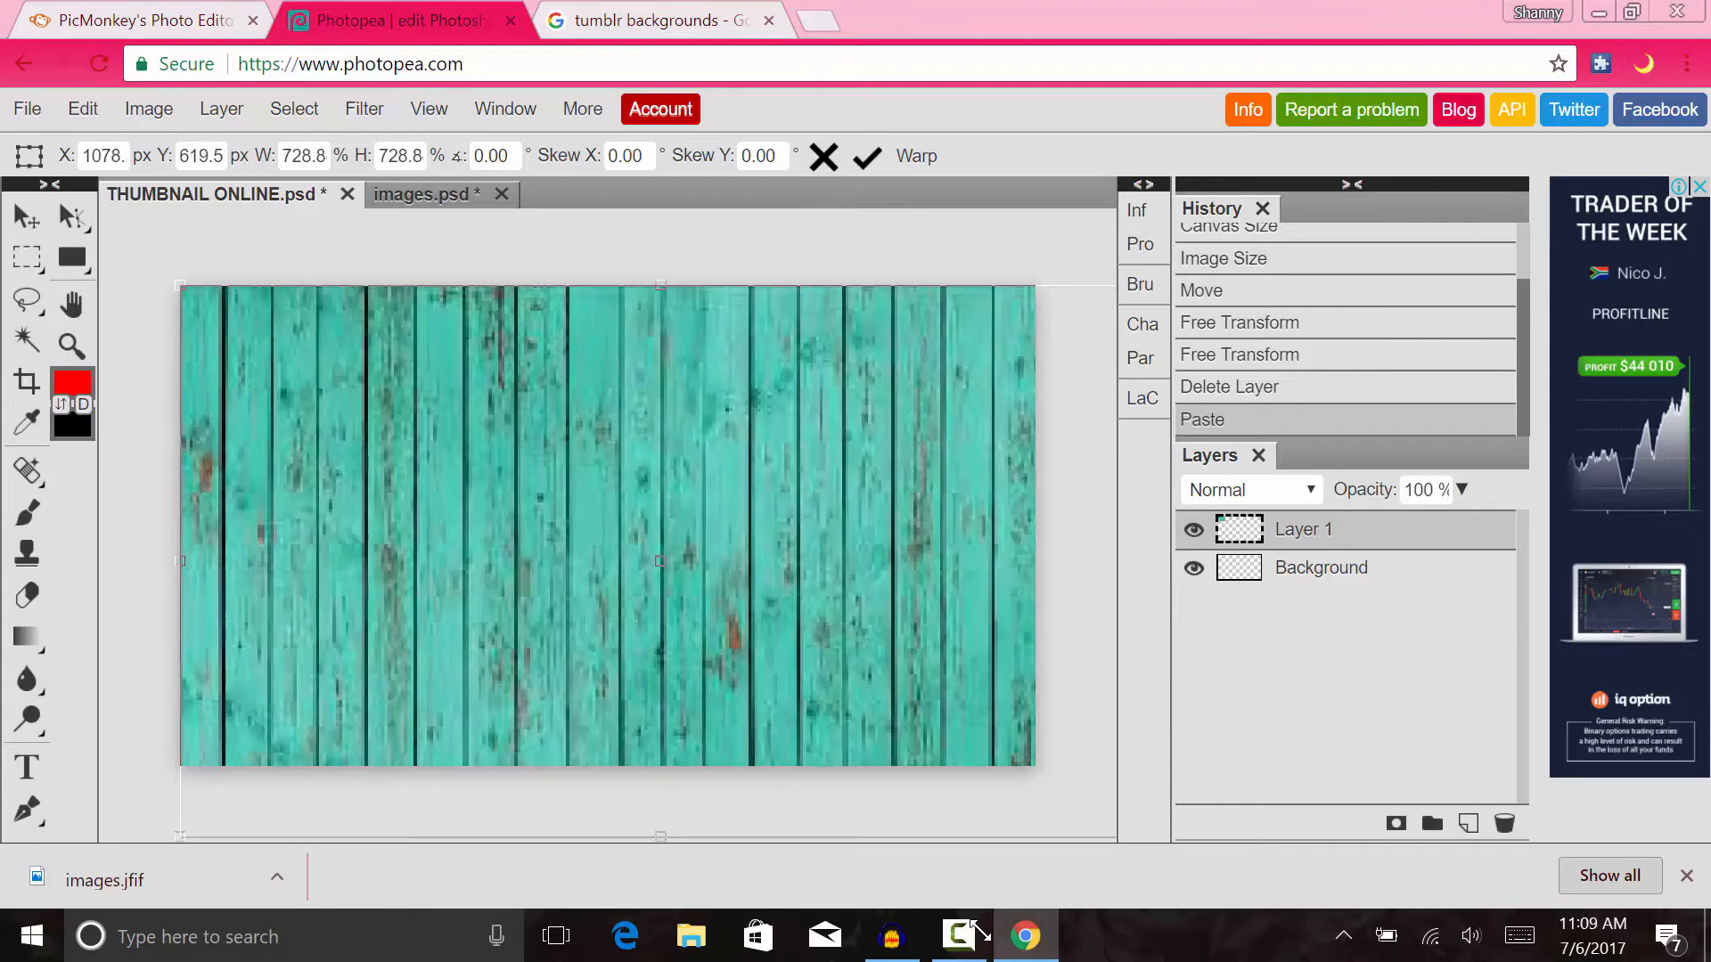
pyautogui.click(864, 160)
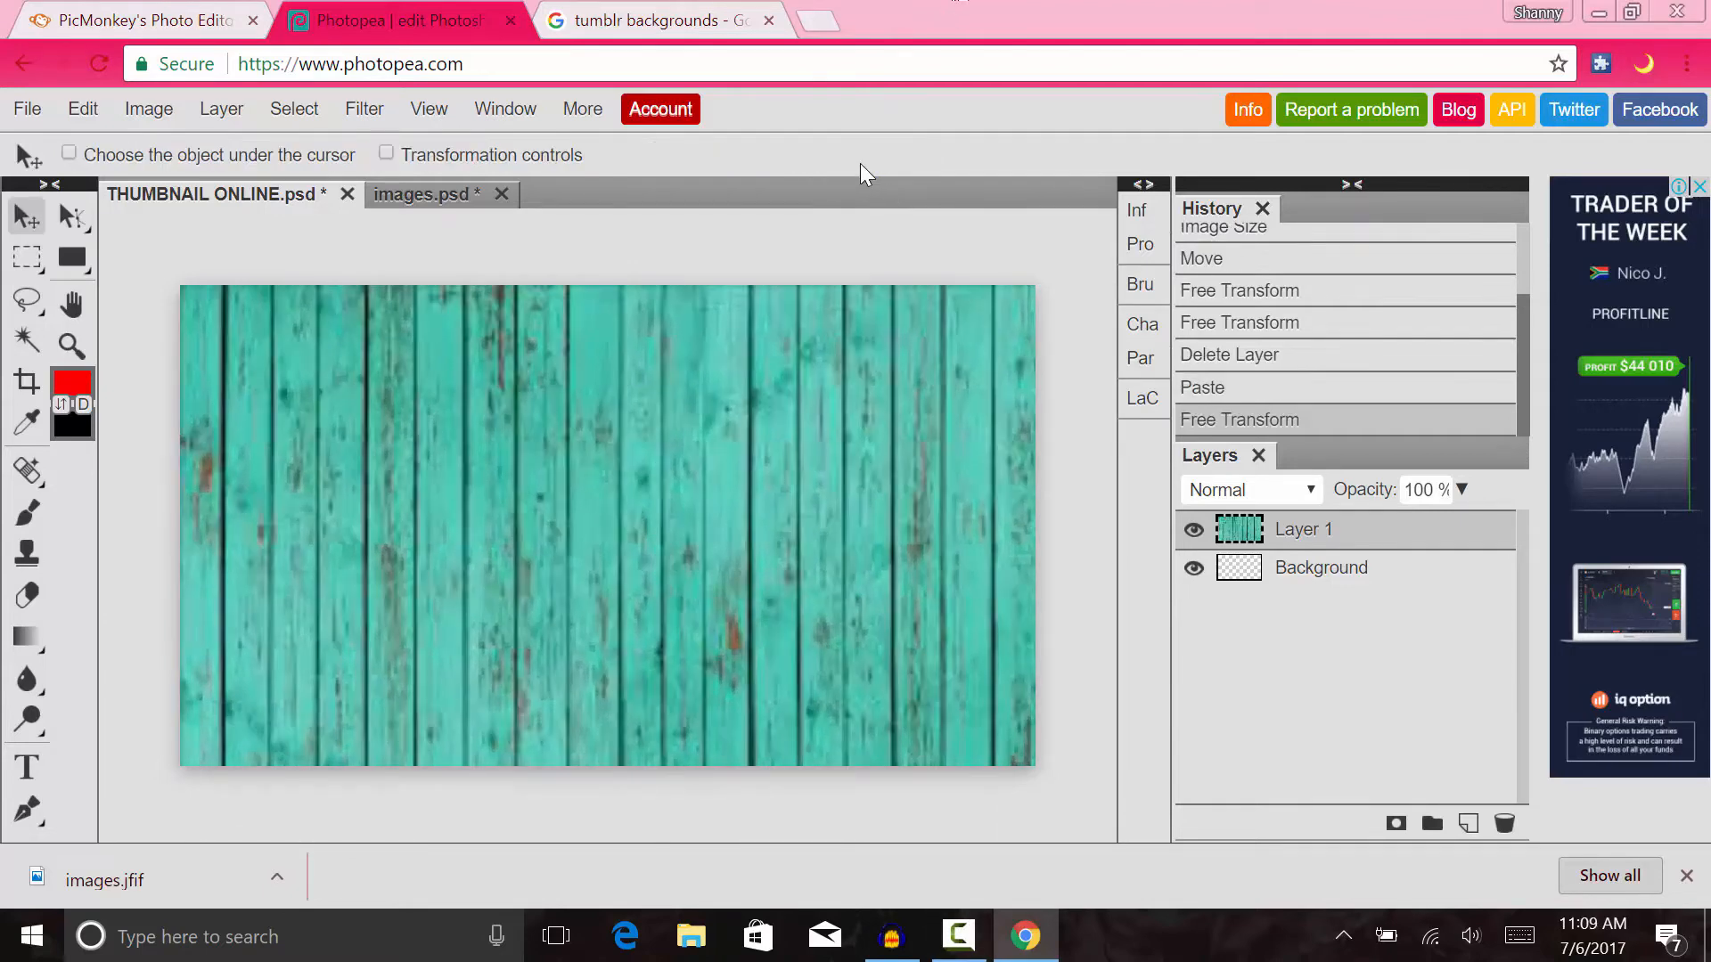
# - Apply a Gaussian Blur with a radius of about 19 px to the plank background layer
pyautogui.click(363, 112)
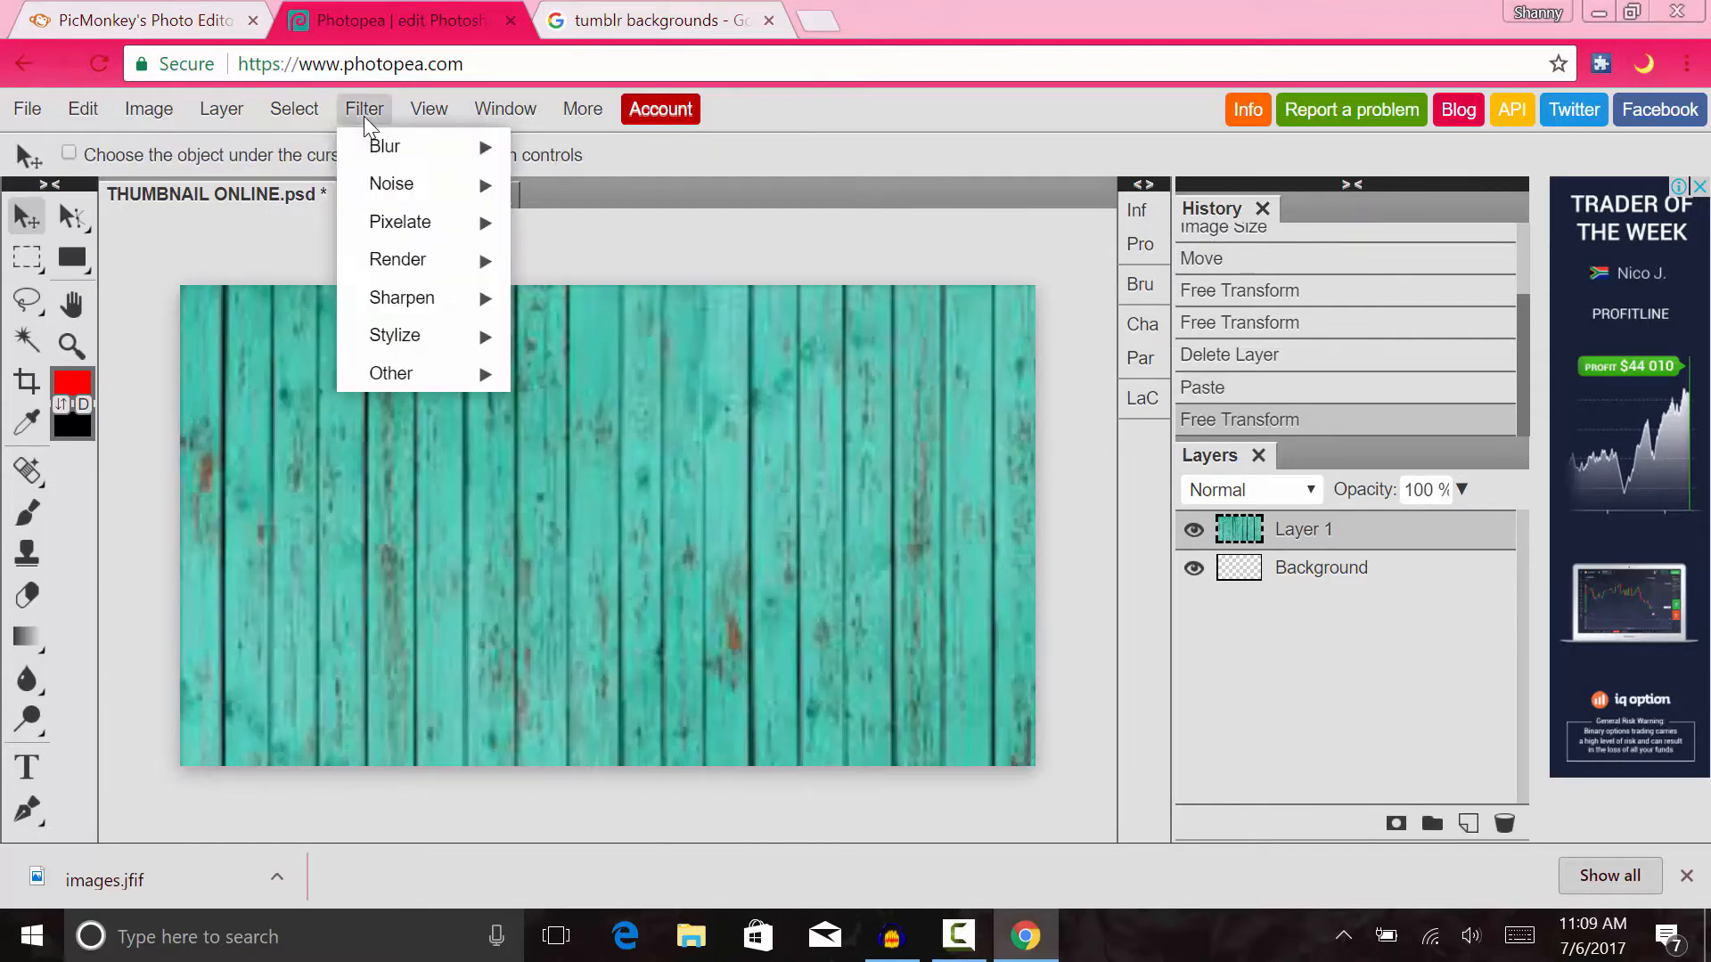
pyautogui.moveTo(379, 147)
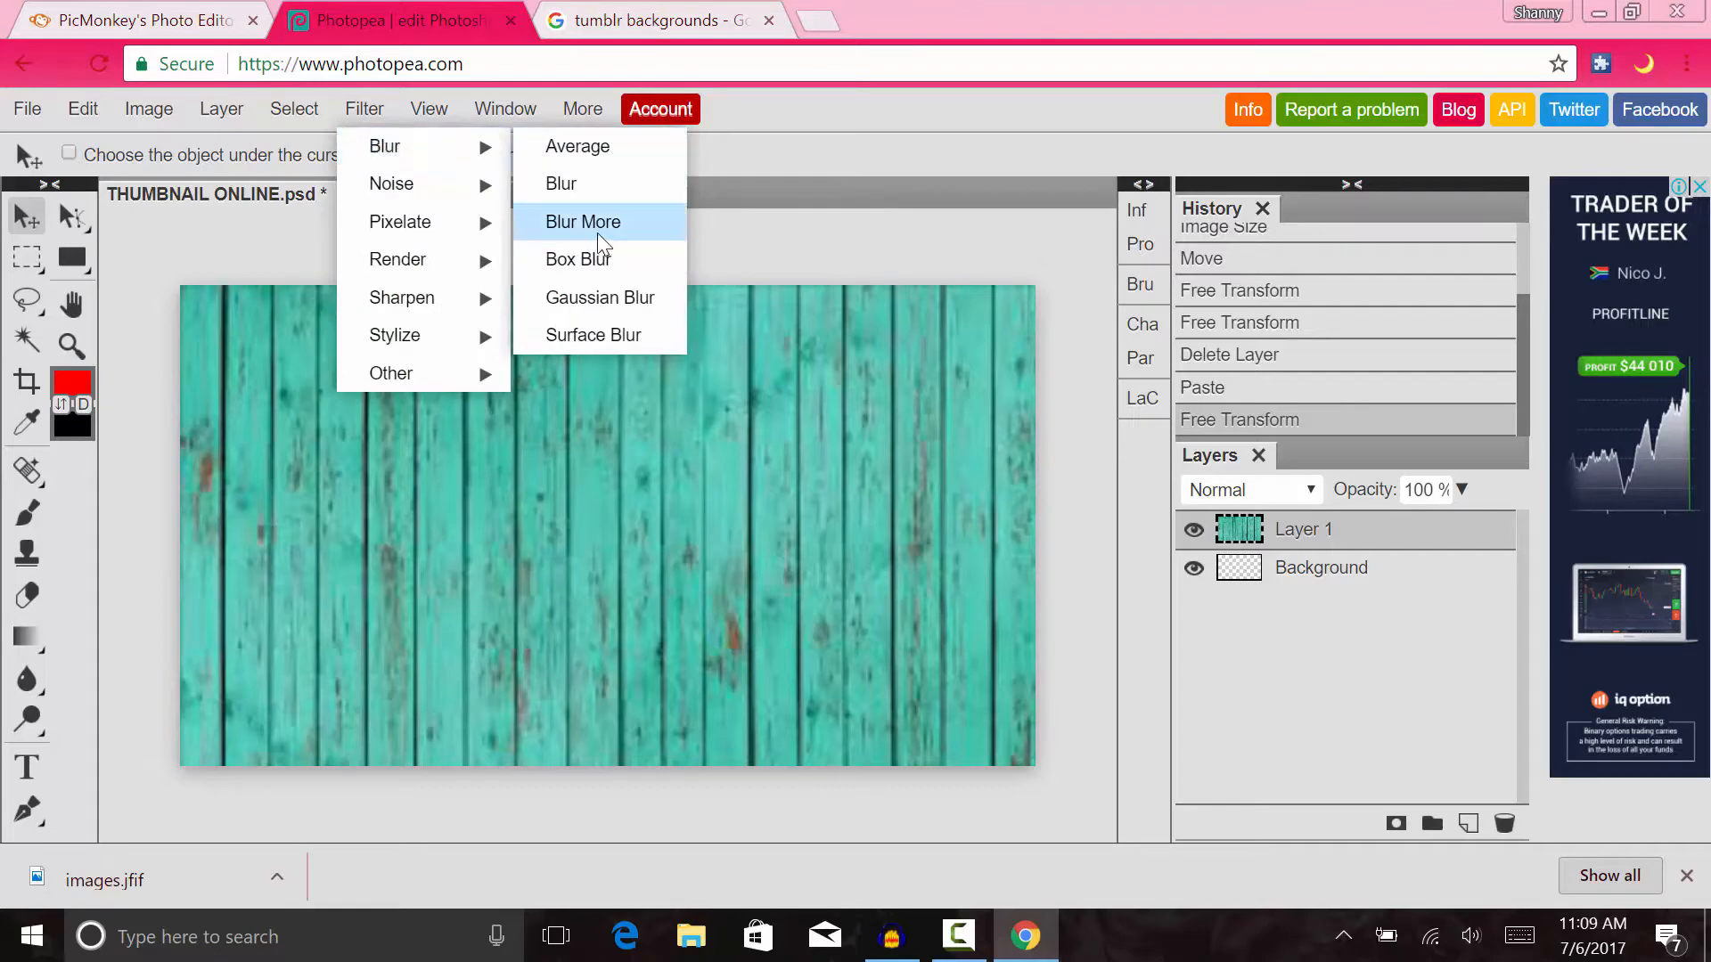
pyautogui.click(600, 298)
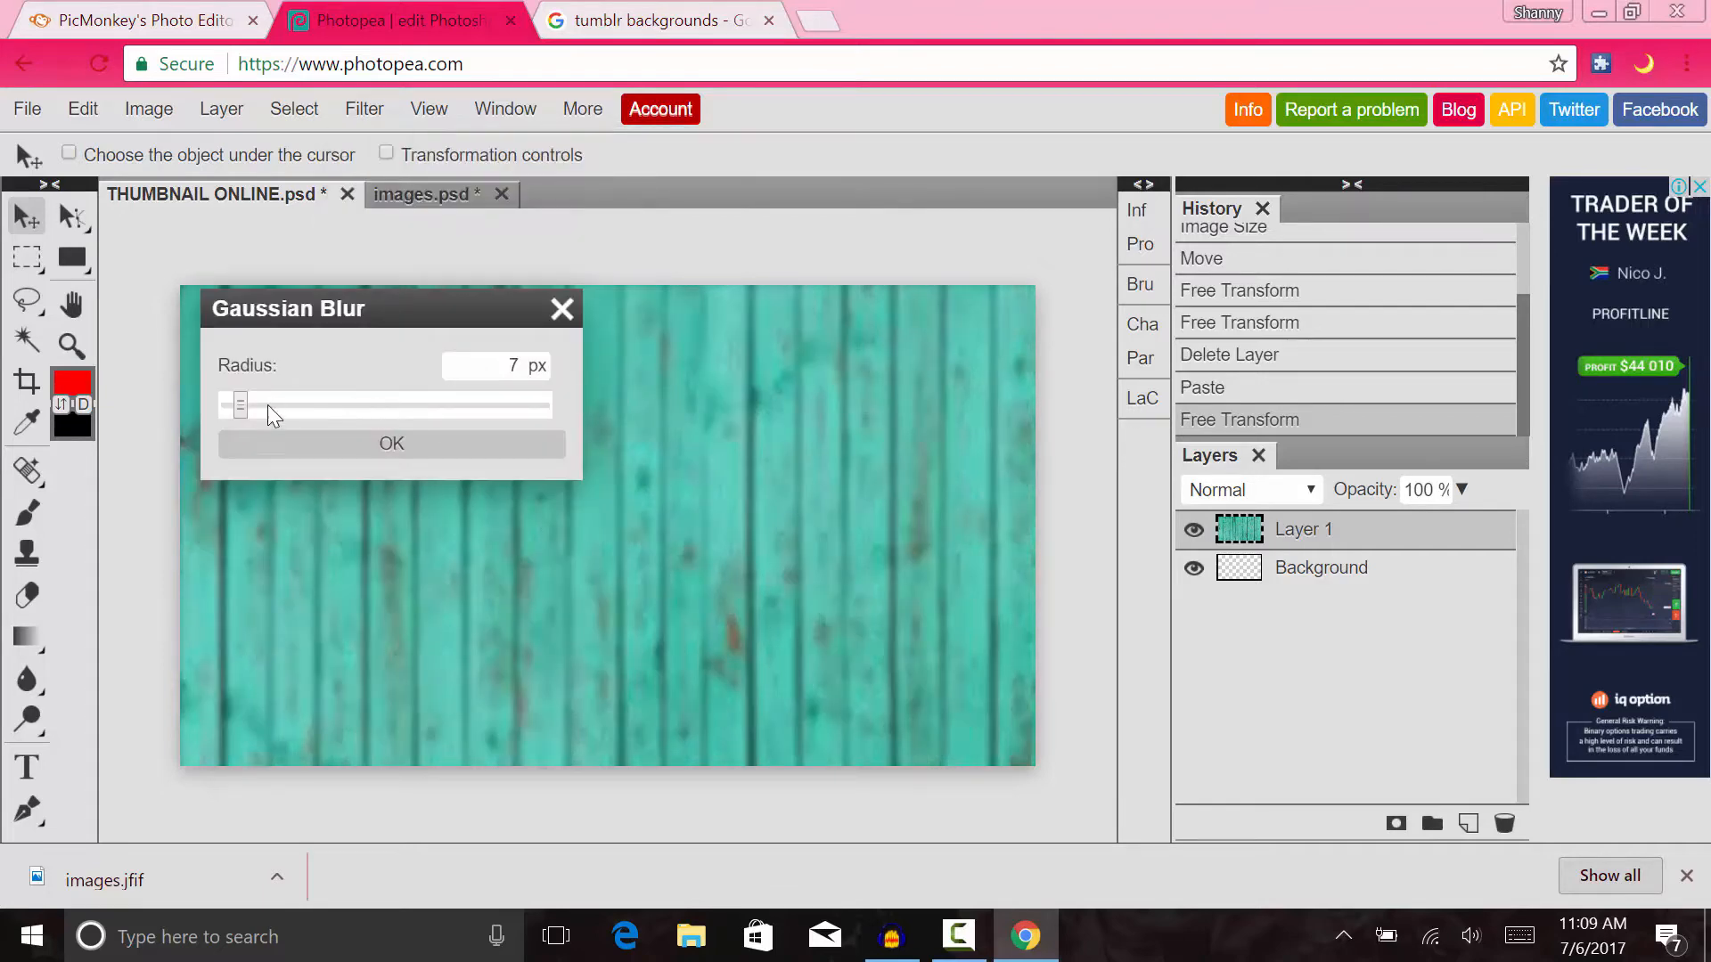
pyautogui.moveTo(234, 412); pyautogui.dragTo(304, 404)
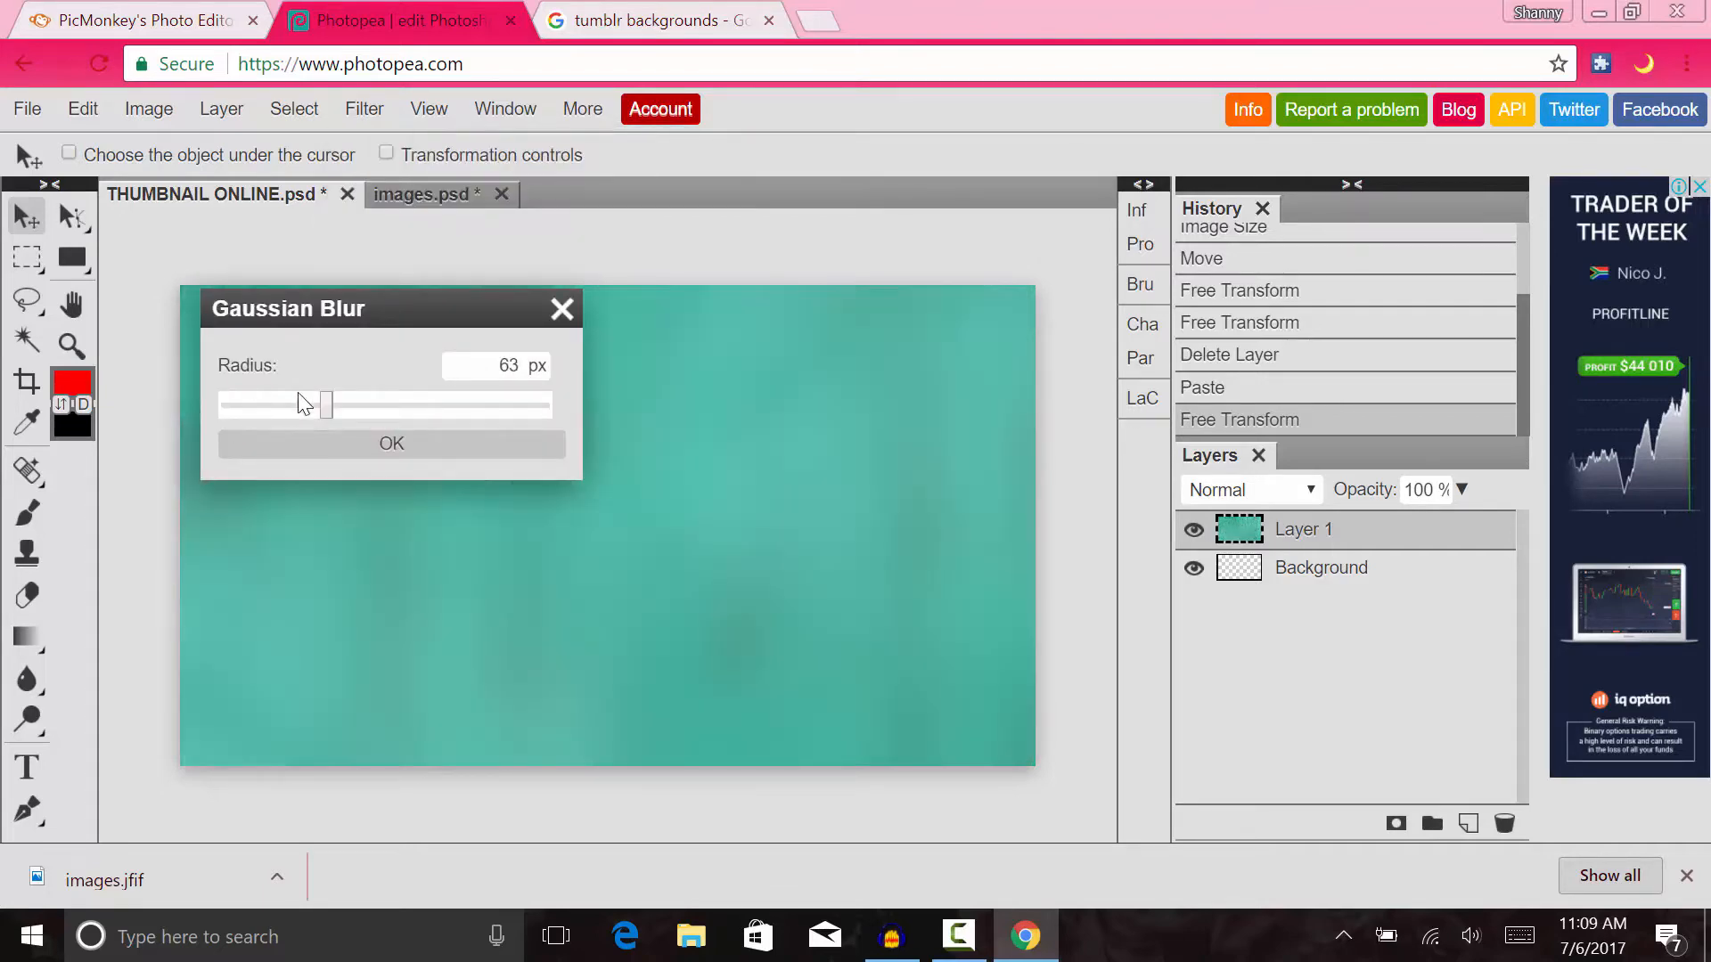
pyautogui.click(246, 406)
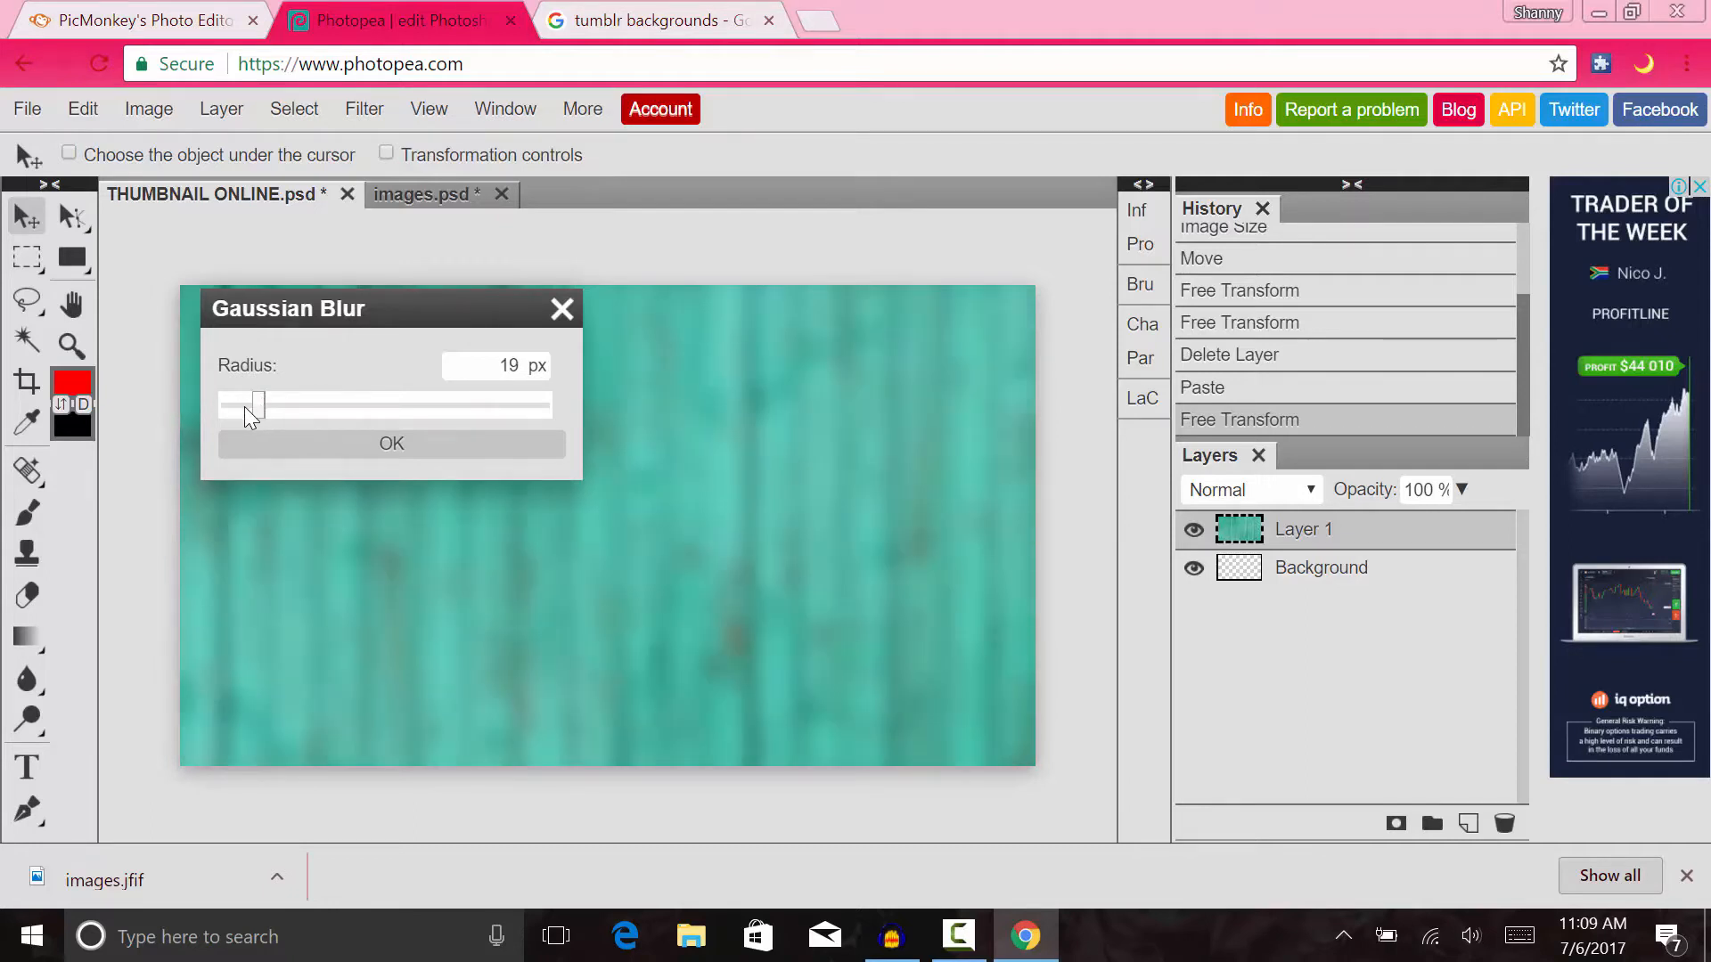
pyautogui.click(264, 413)
pyautogui.click(324, 443)
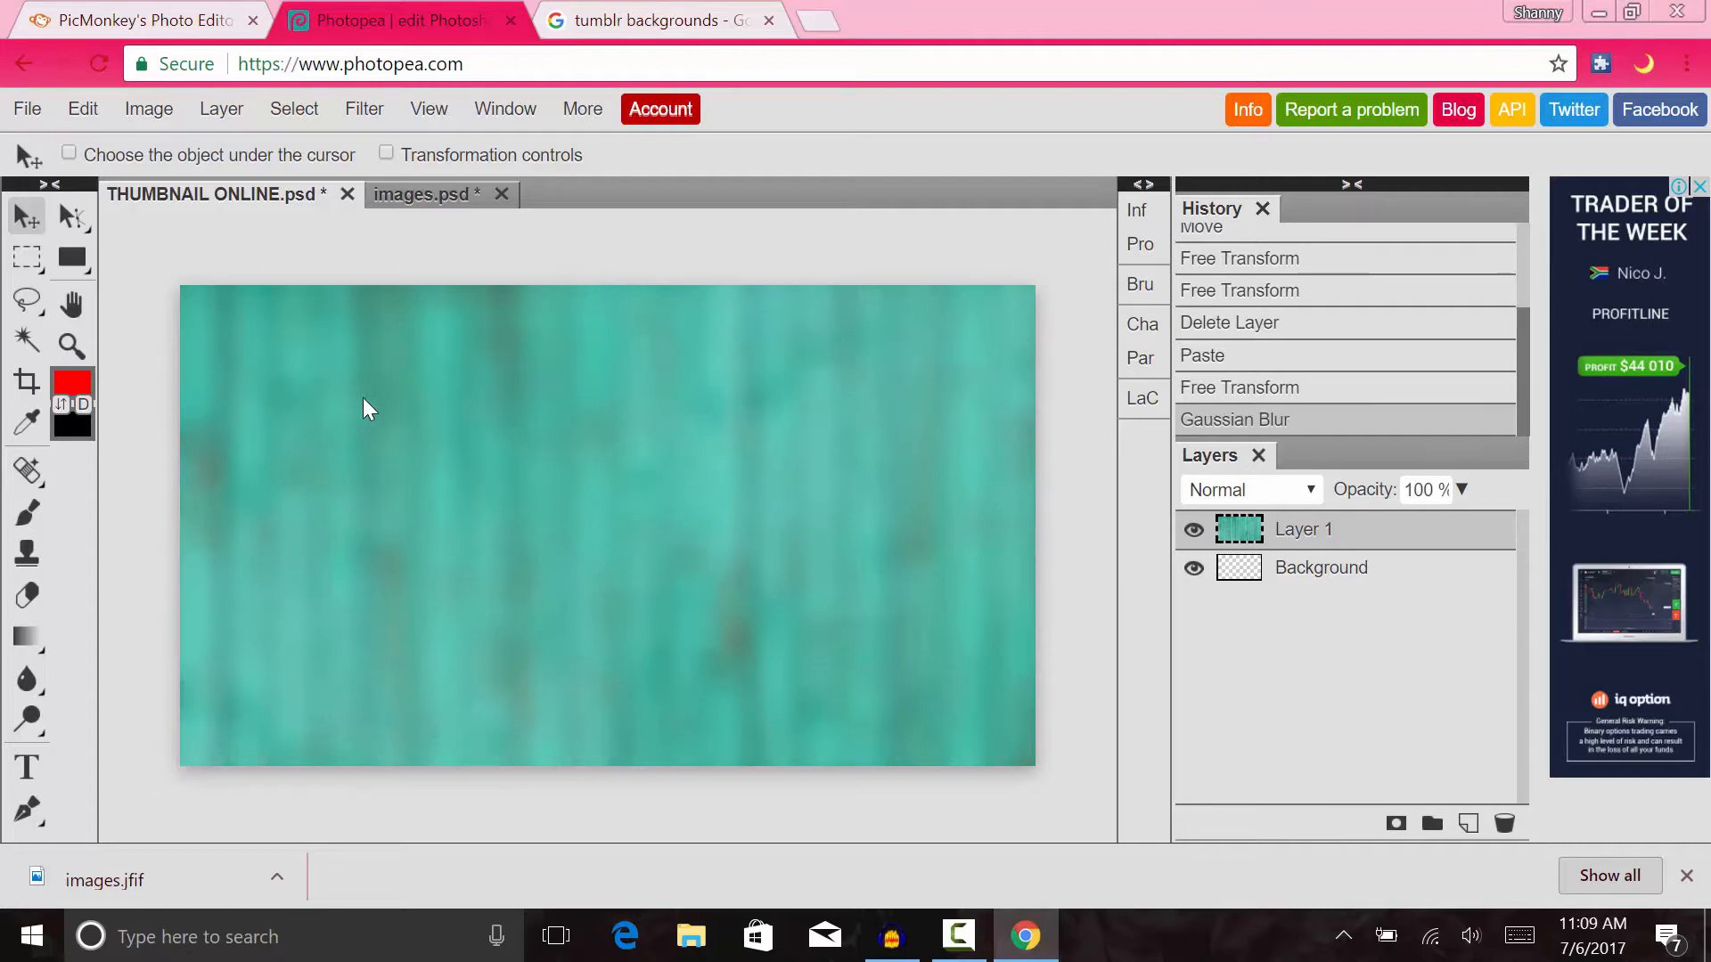
# - Add a new layer and select a thin frame along the canvas edges by inverting a rectangular selection drawn just inside them
pyautogui.click(1468, 823)
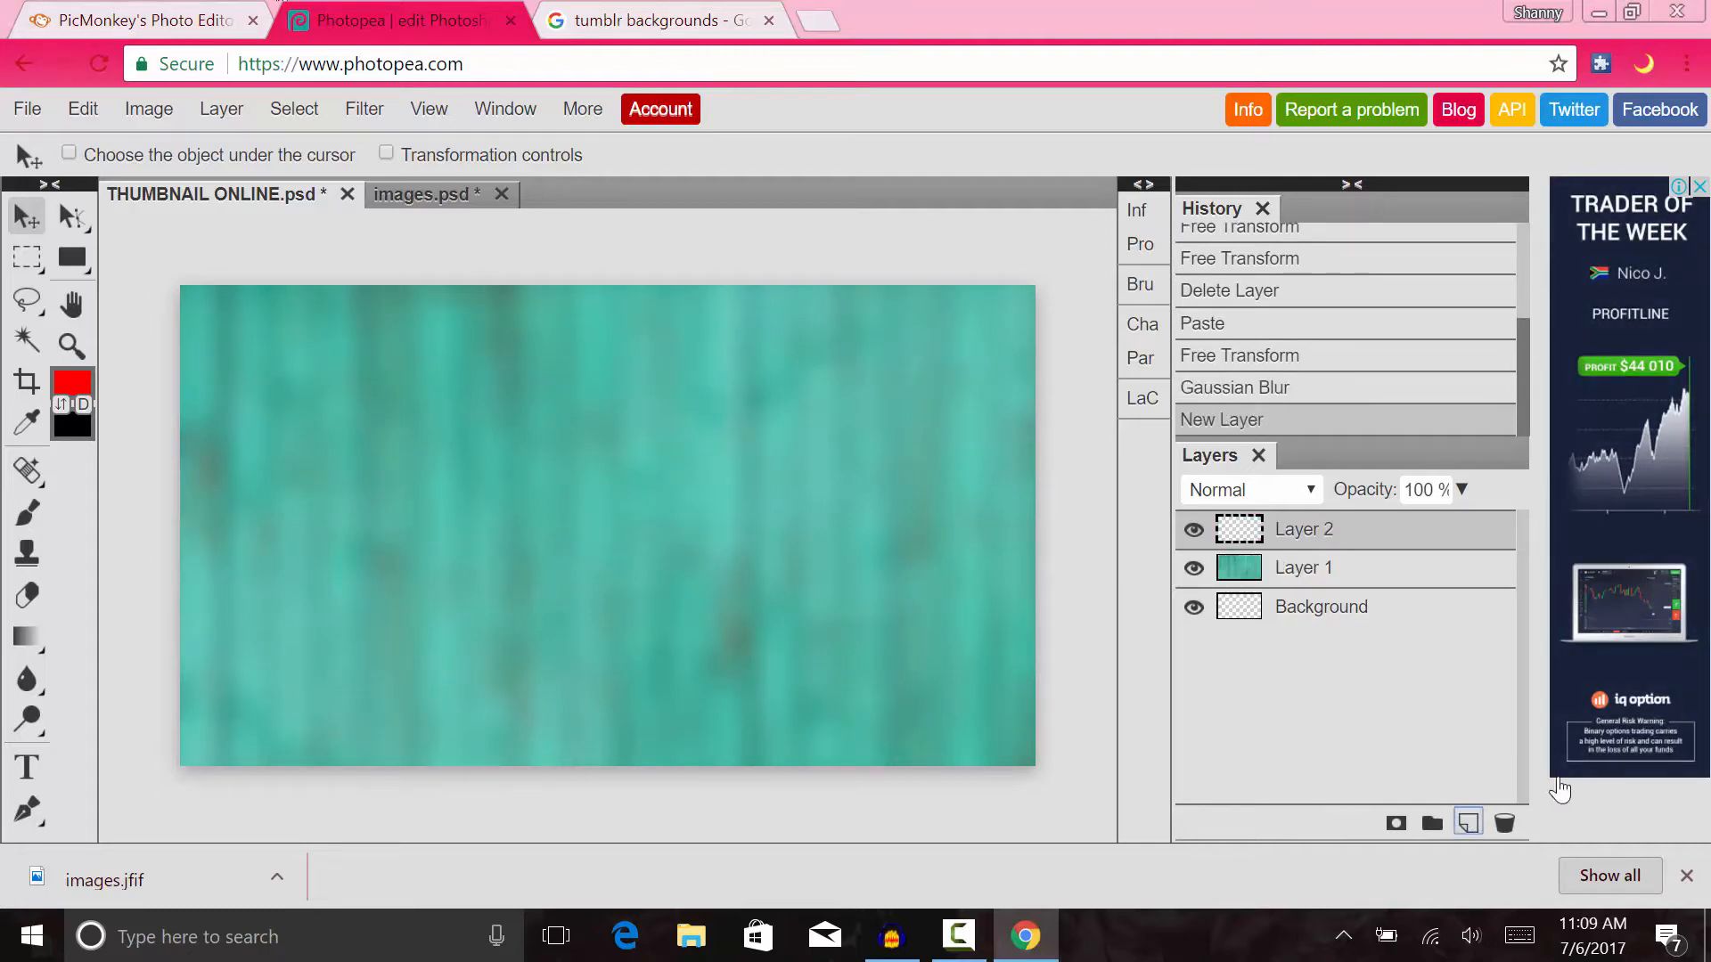
pyautogui.rightClick(29, 259)
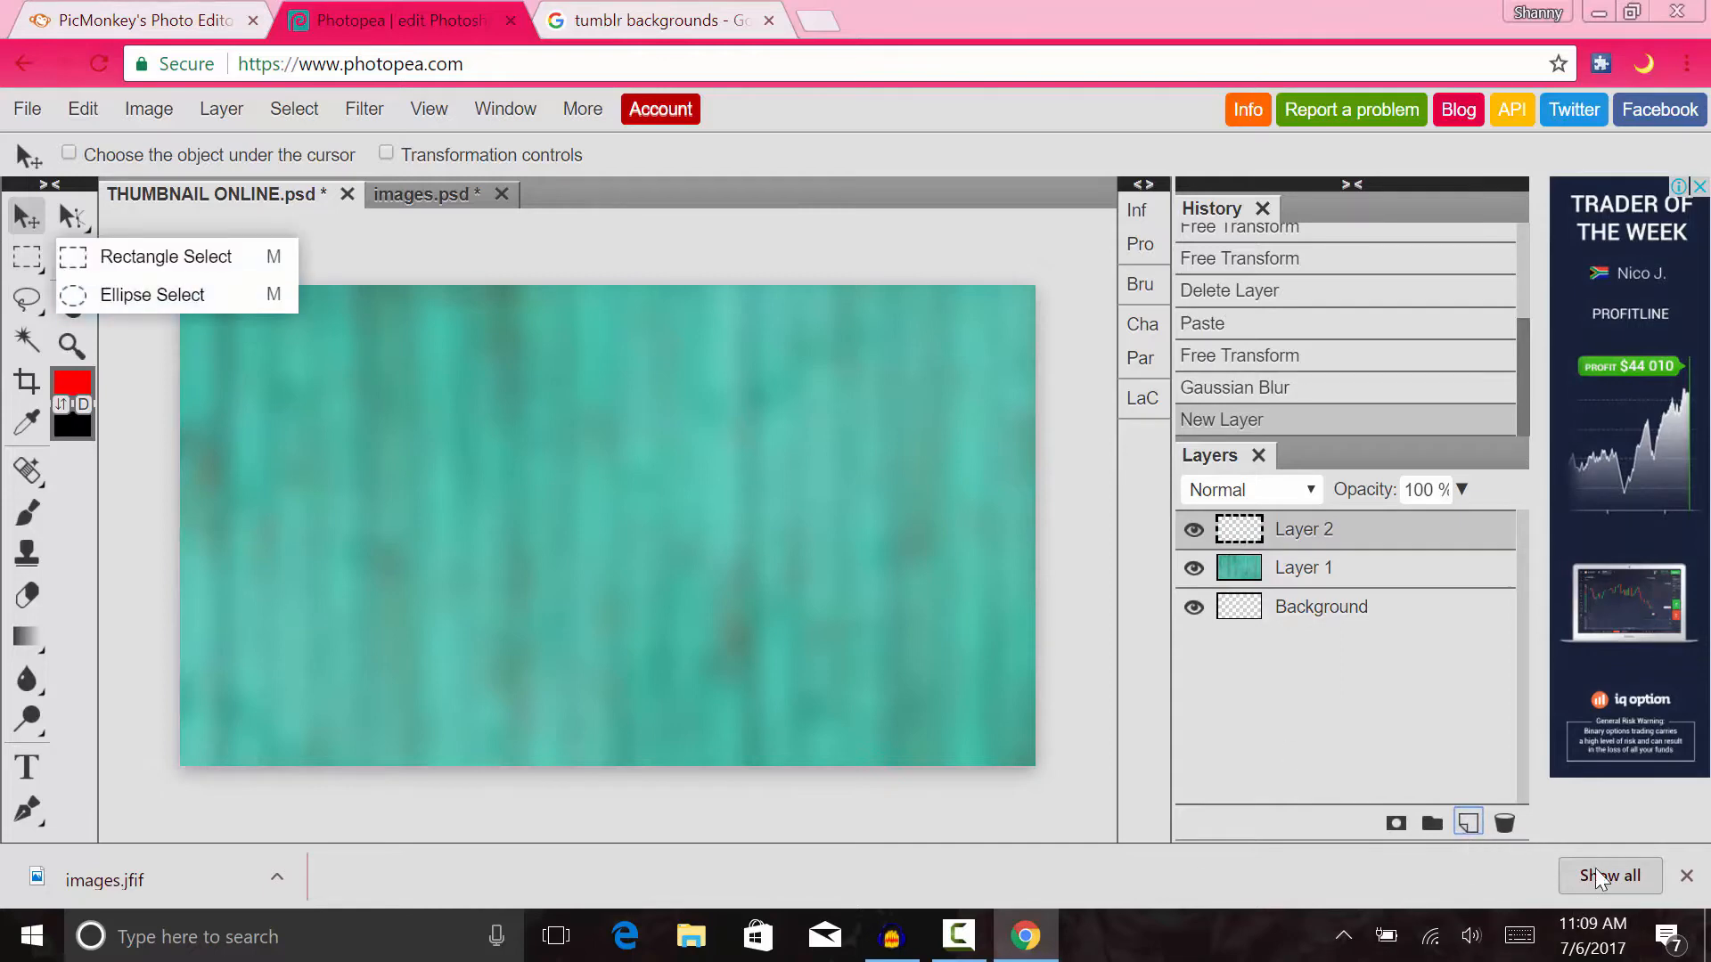
pyautogui.click(1685, 876)
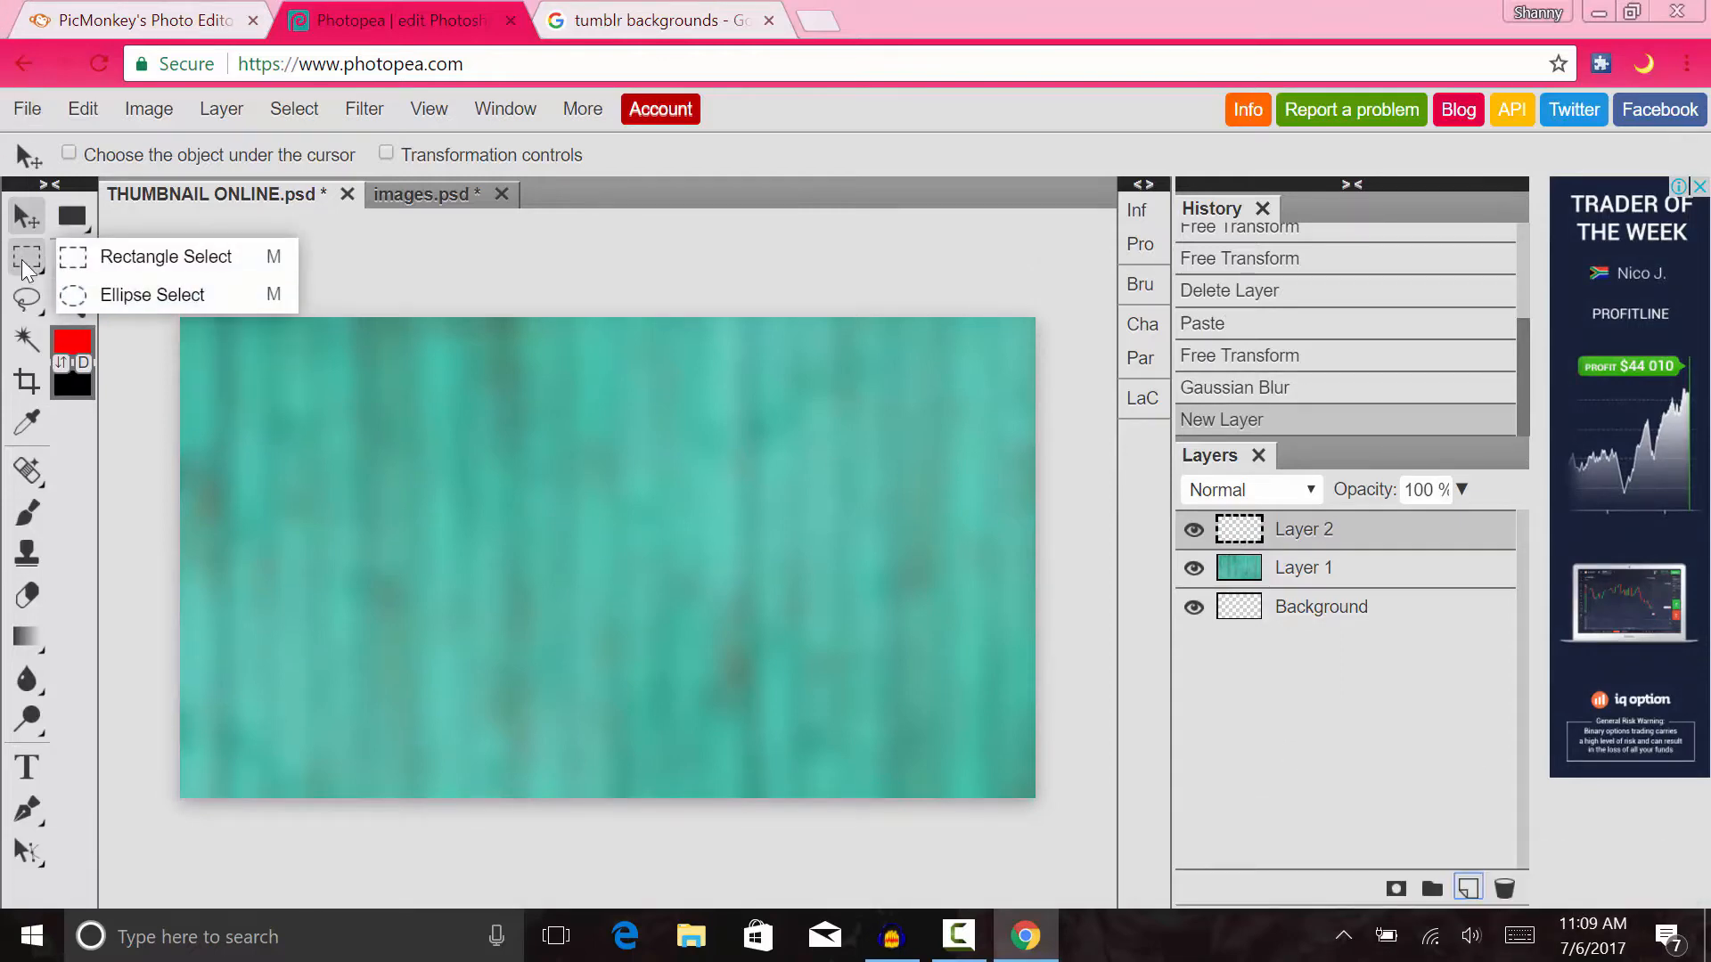
pyautogui.click(22, 259)
pyautogui.rightClick(35, 267)
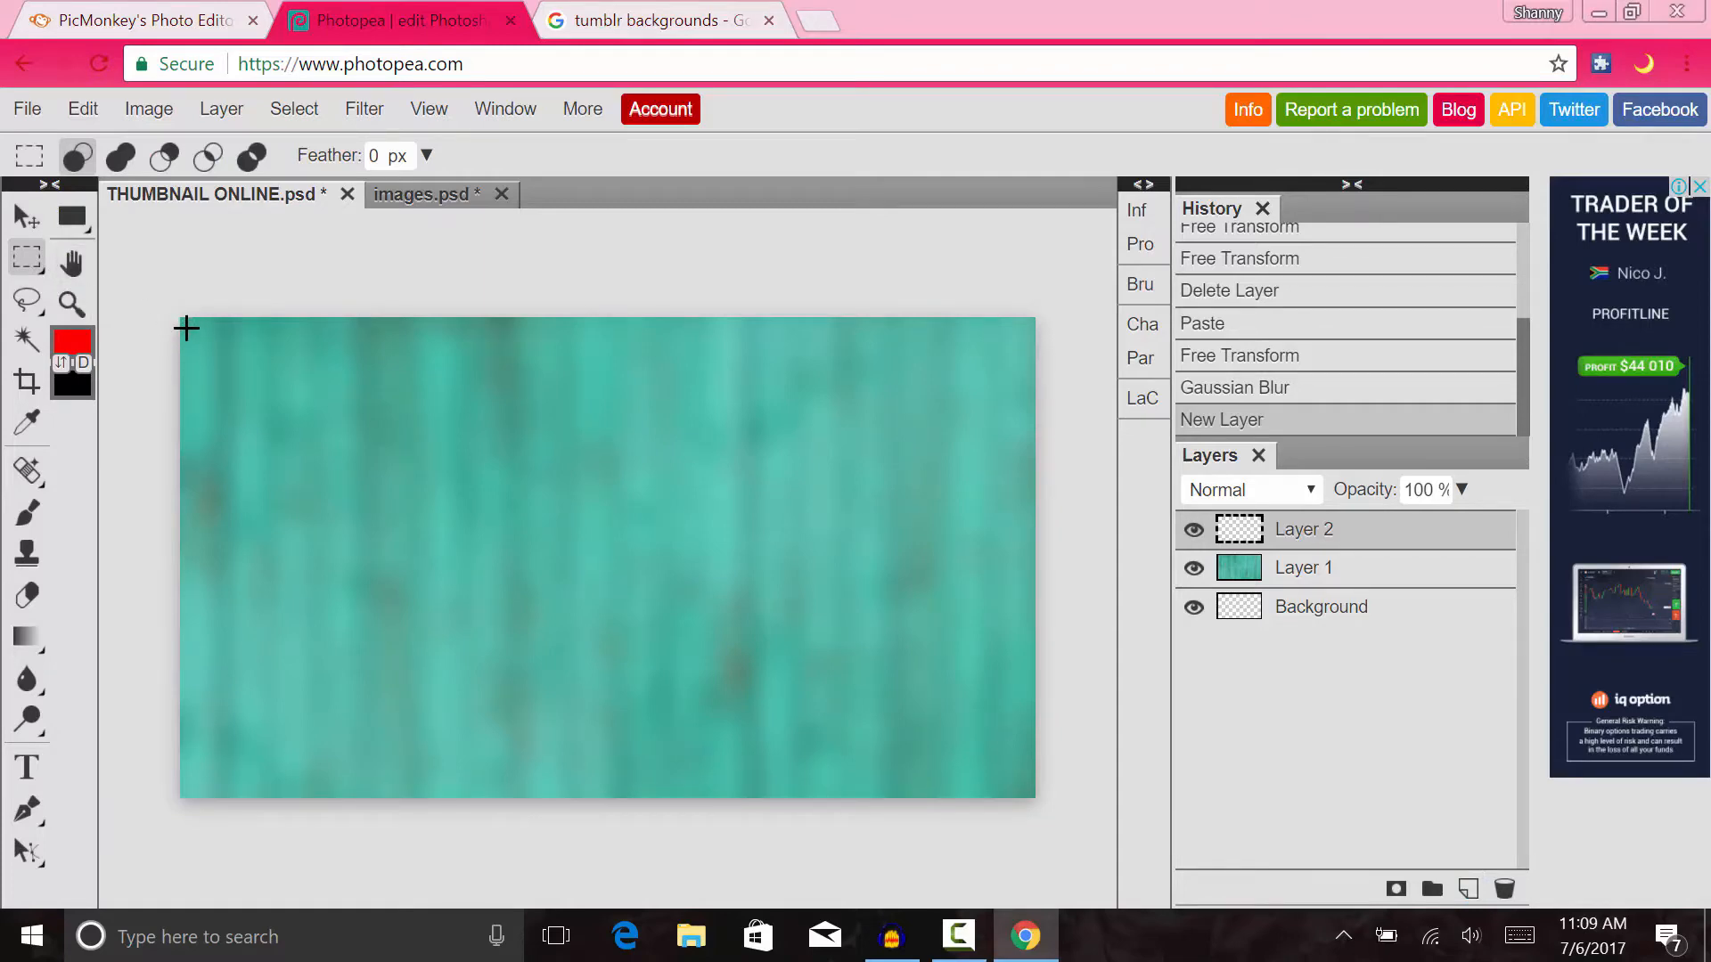
pyautogui.moveTo(189, 324); pyautogui.dragTo(1026, 788)
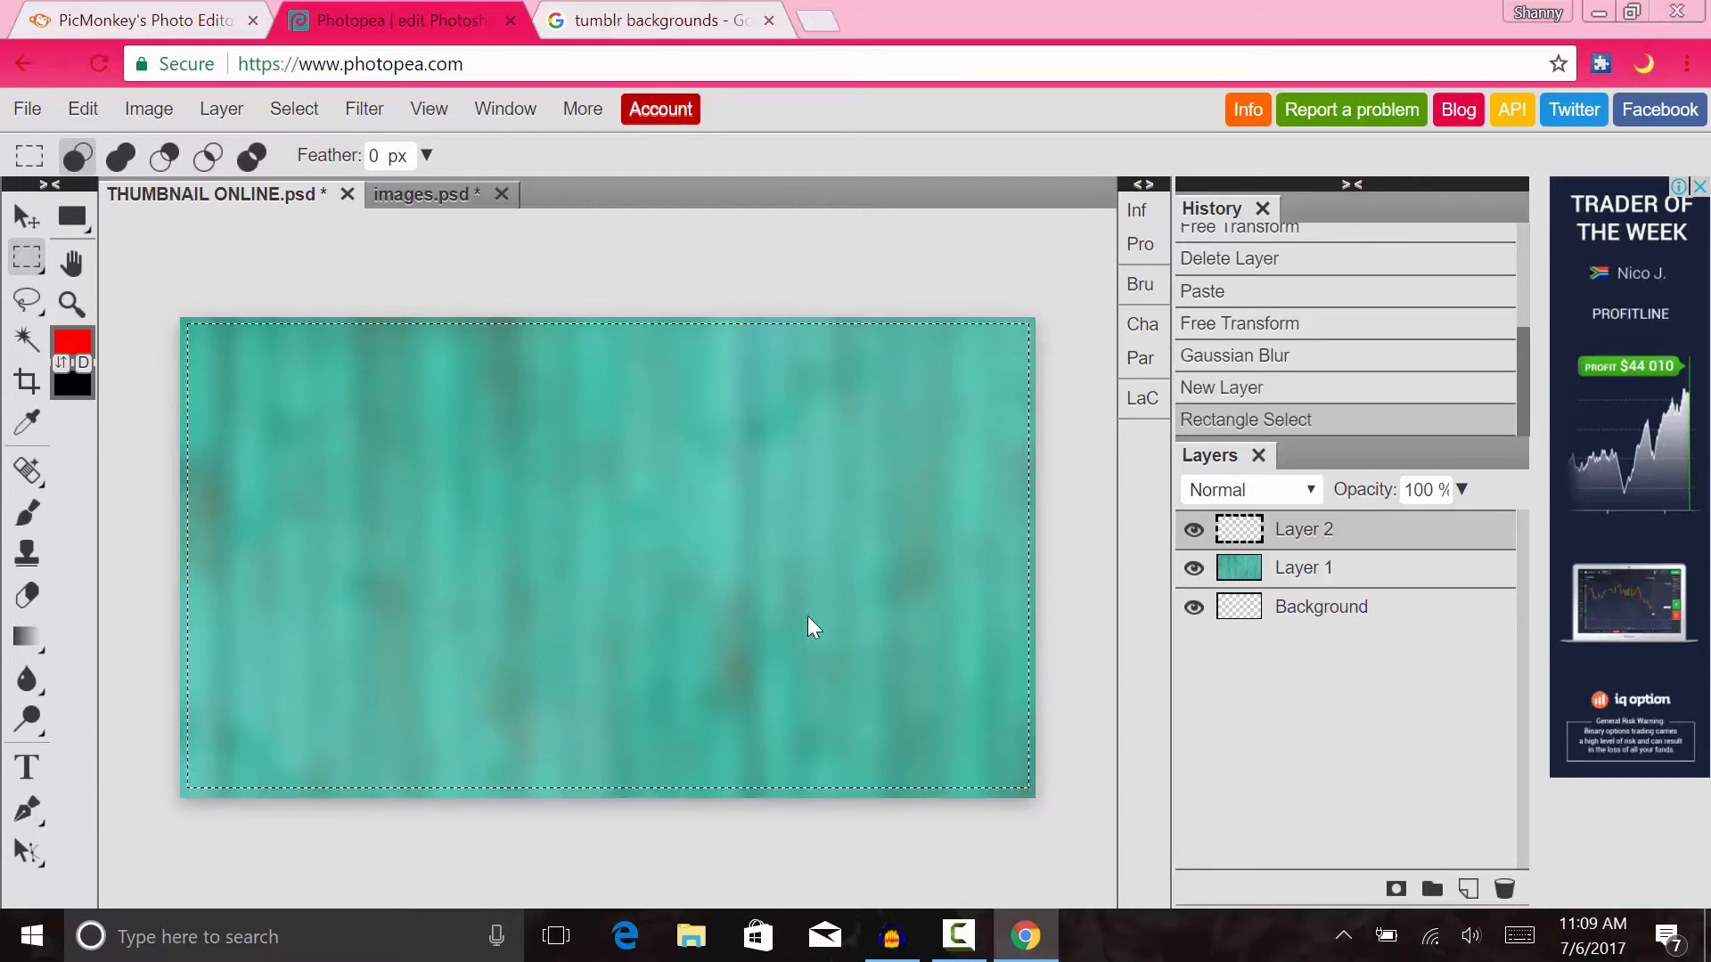
pyautogui.click(295, 108)
pyautogui.click(318, 217)
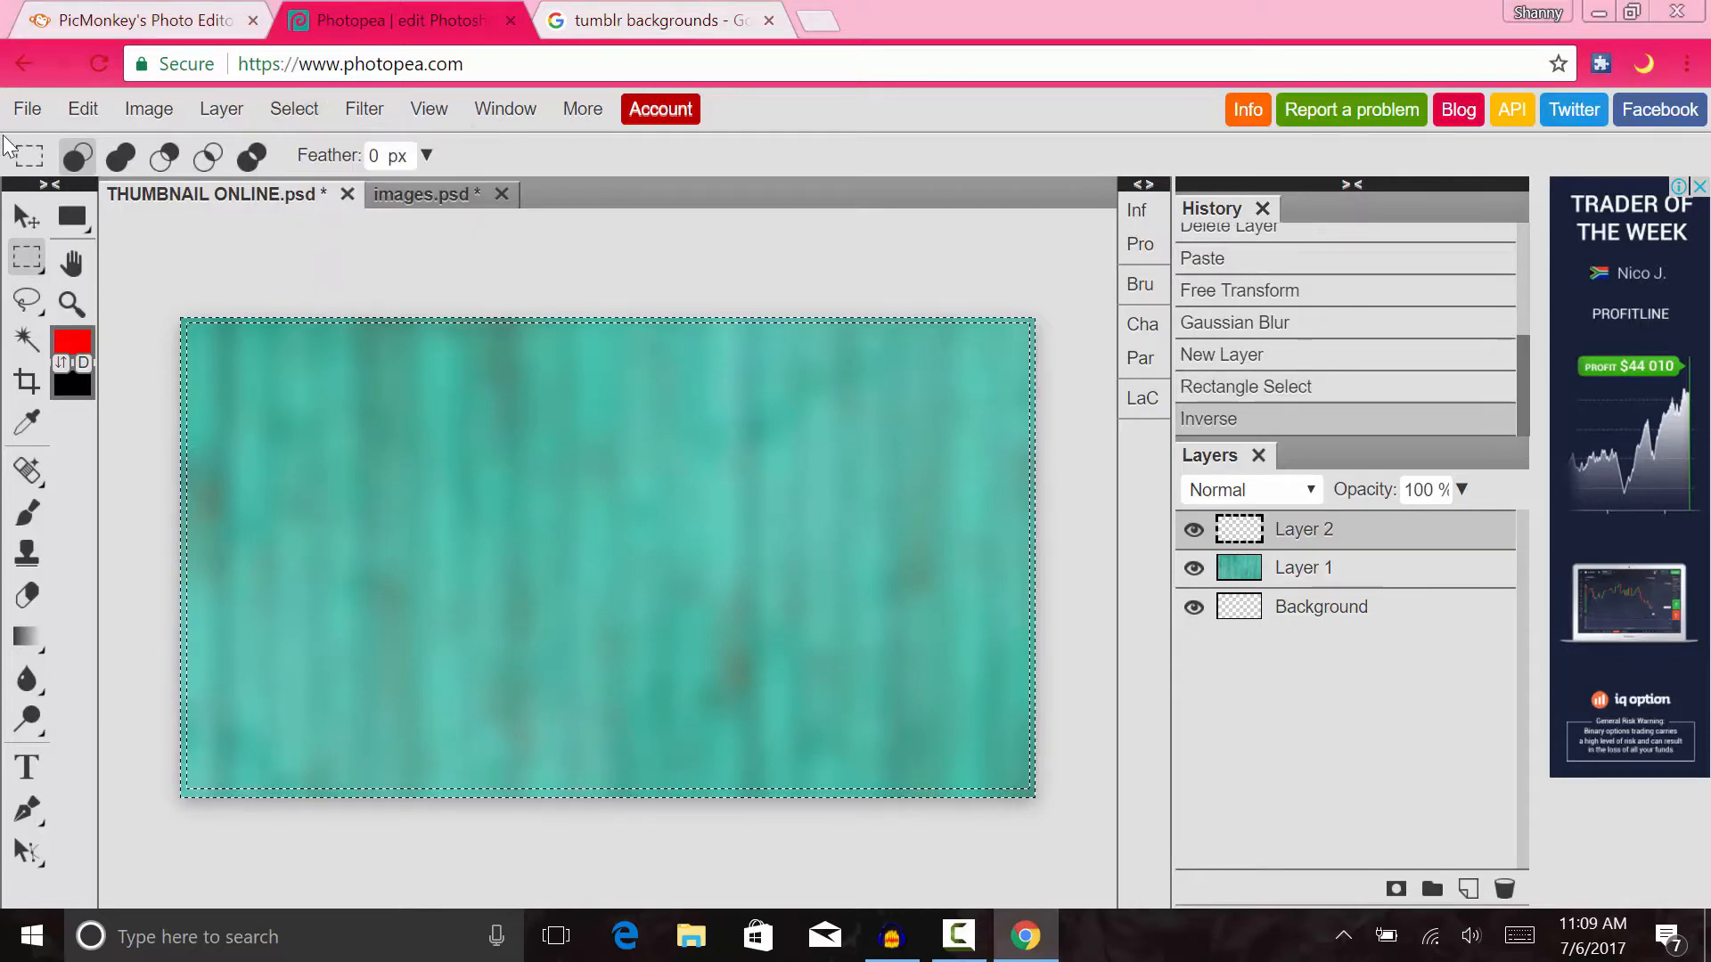
# - Rename the new empty layer above the blurred background as BORDER
pyautogui.doubleClick(1329, 529)
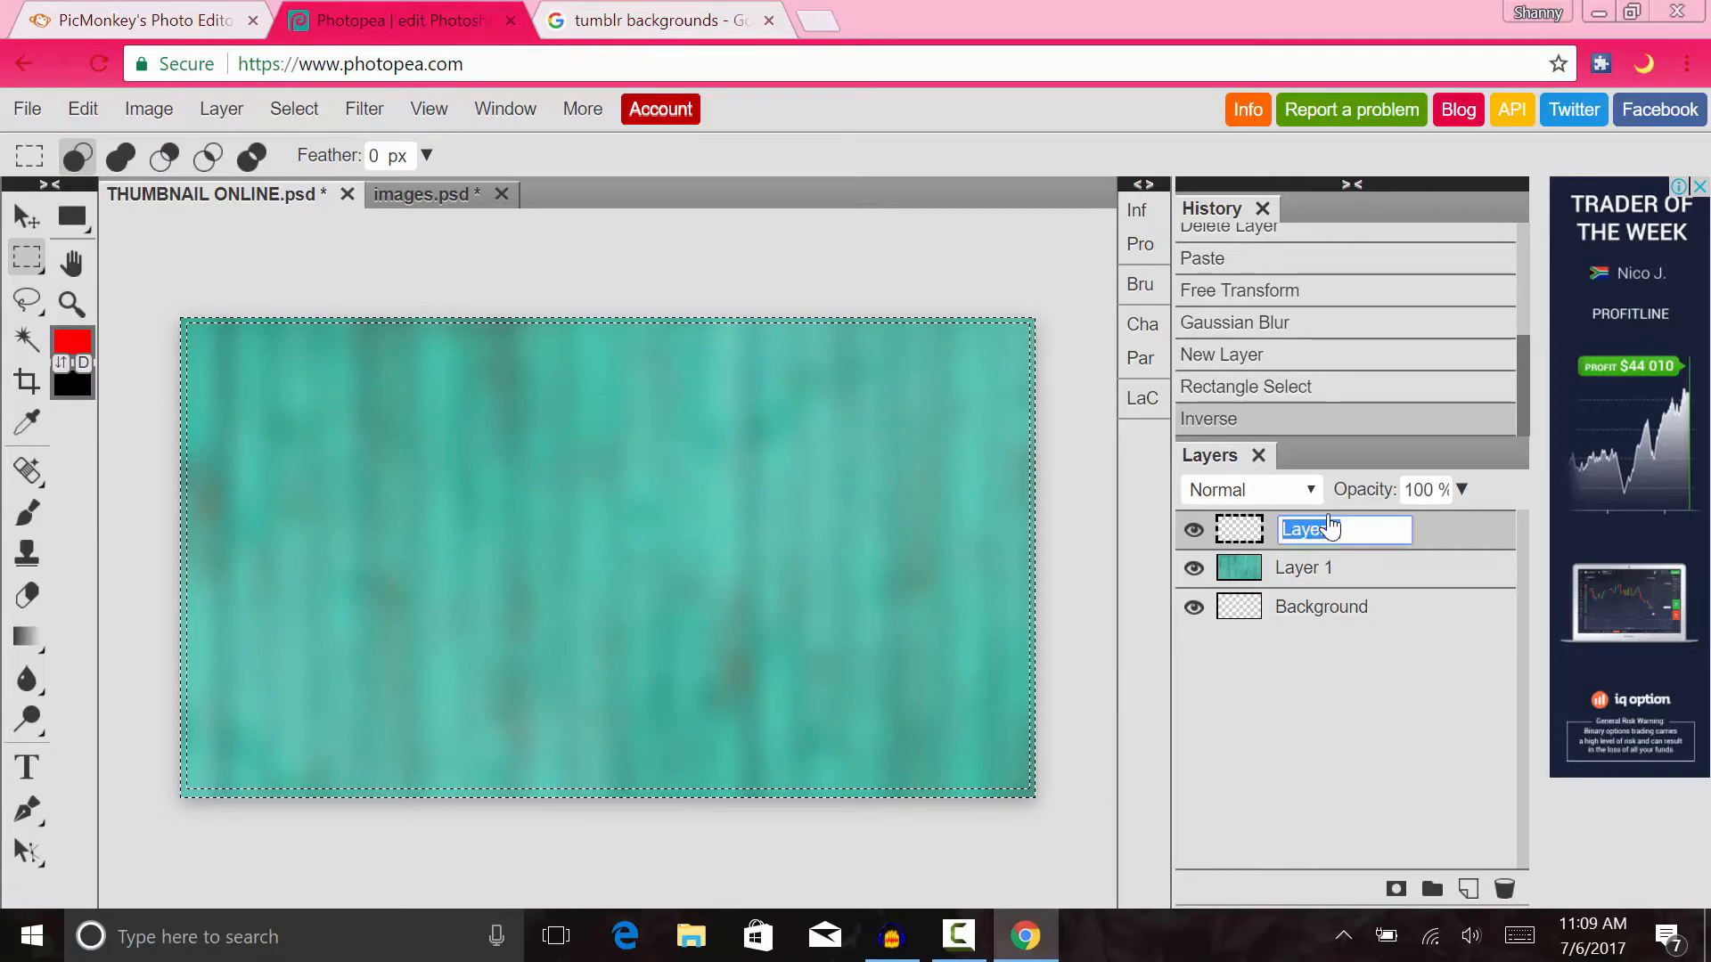
pyautogui.write('BORD')
pyautogui.write('ER')
pyautogui.press('Return')
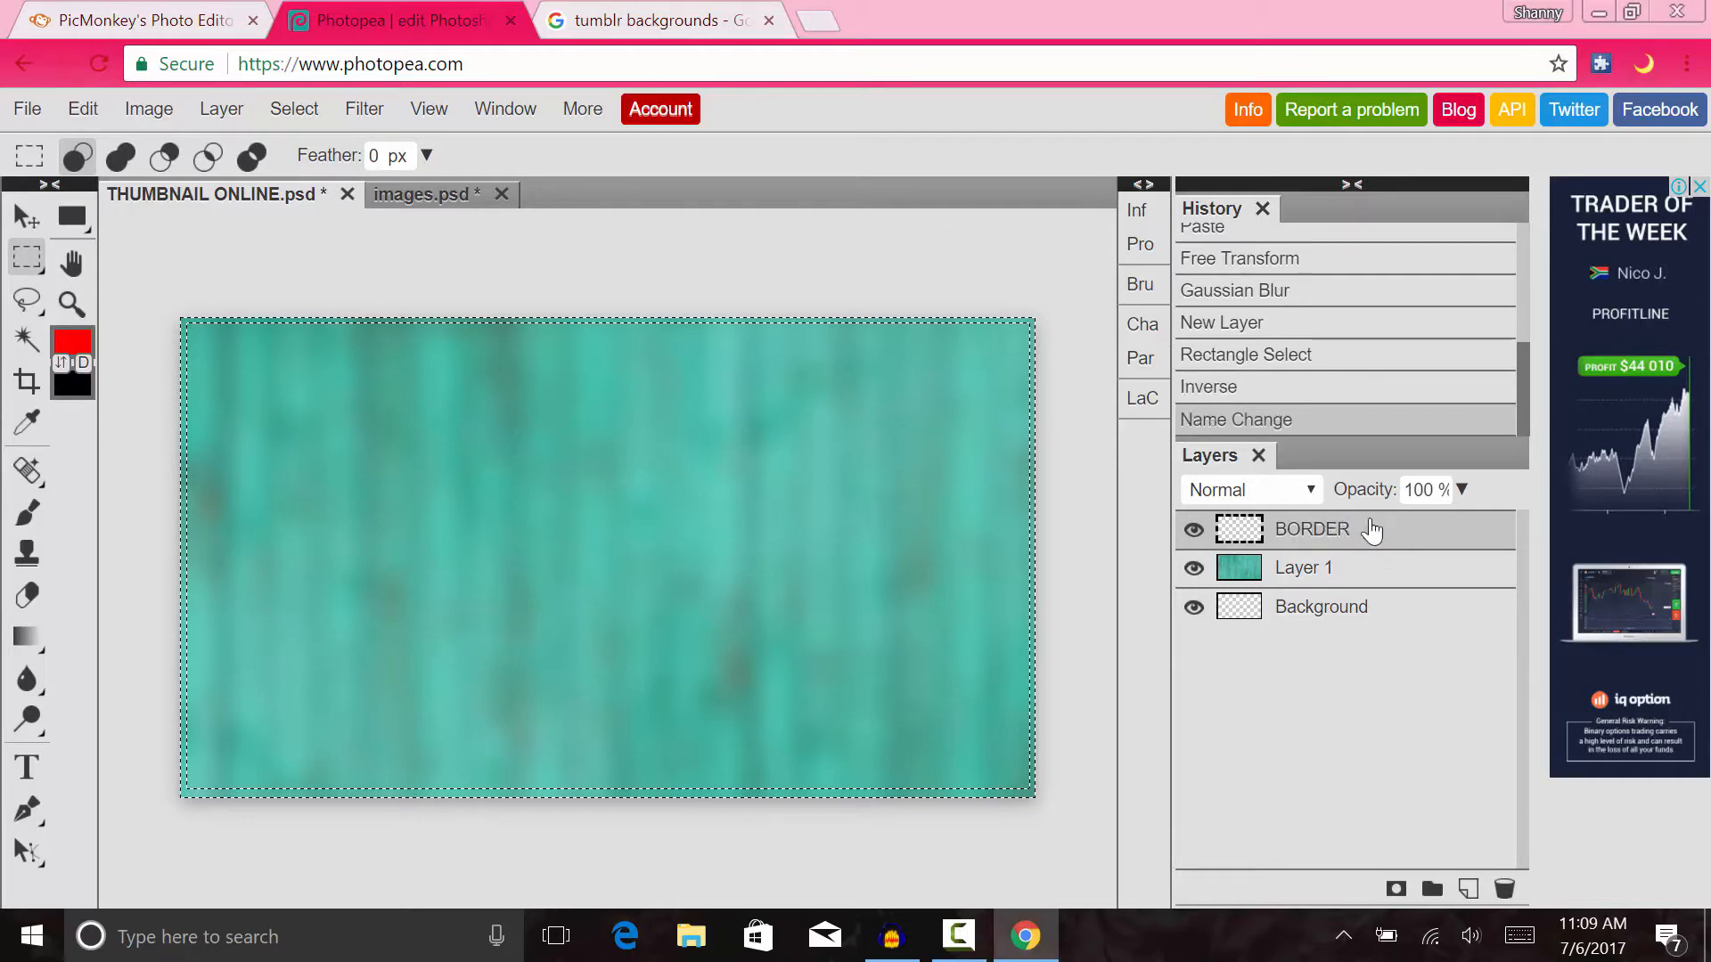
# - Rename the blurred plank layer as BG and delete the empty Background layer
pyautogui.click(1307, 578)
pyautogui.doubleClick(1307, 578)
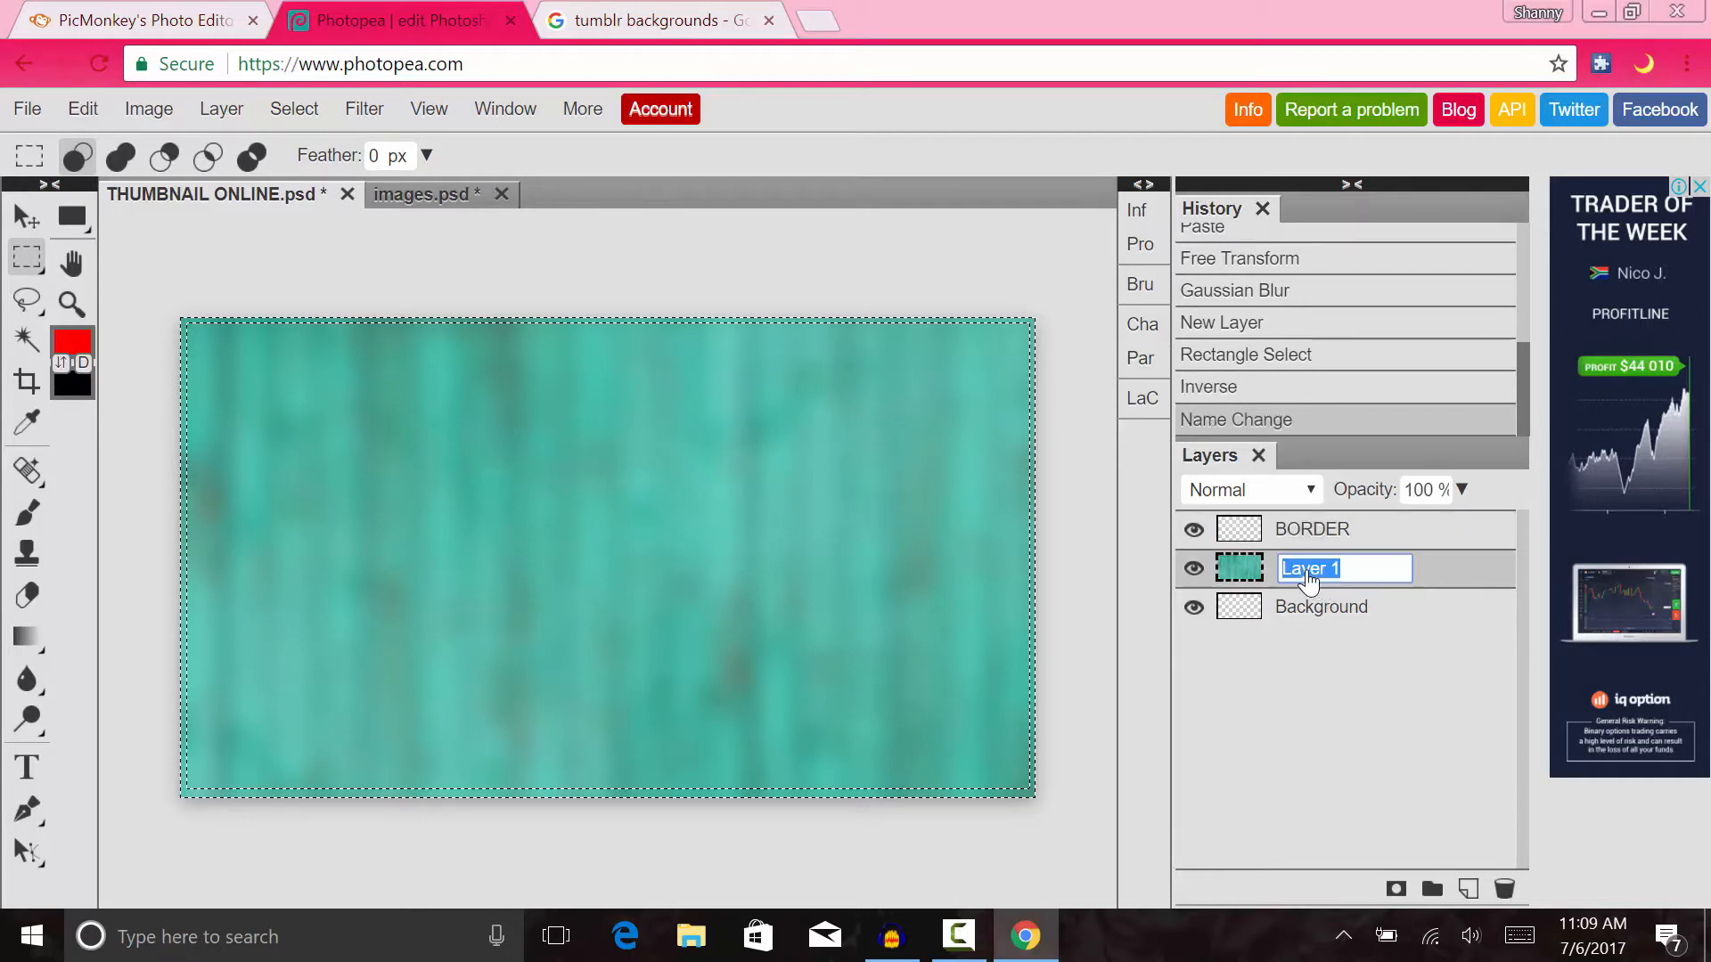
pyautogui.press('BackSpace')
pyautogui.write('bACK')
pyautogui.press('BackSpace')
pyautogui.press('BackSpace')
pyautogui.press('BackSpace')
pyautogui.press('BackSpace')
pyautogui.write('BG')
pyautogui.press('Return')
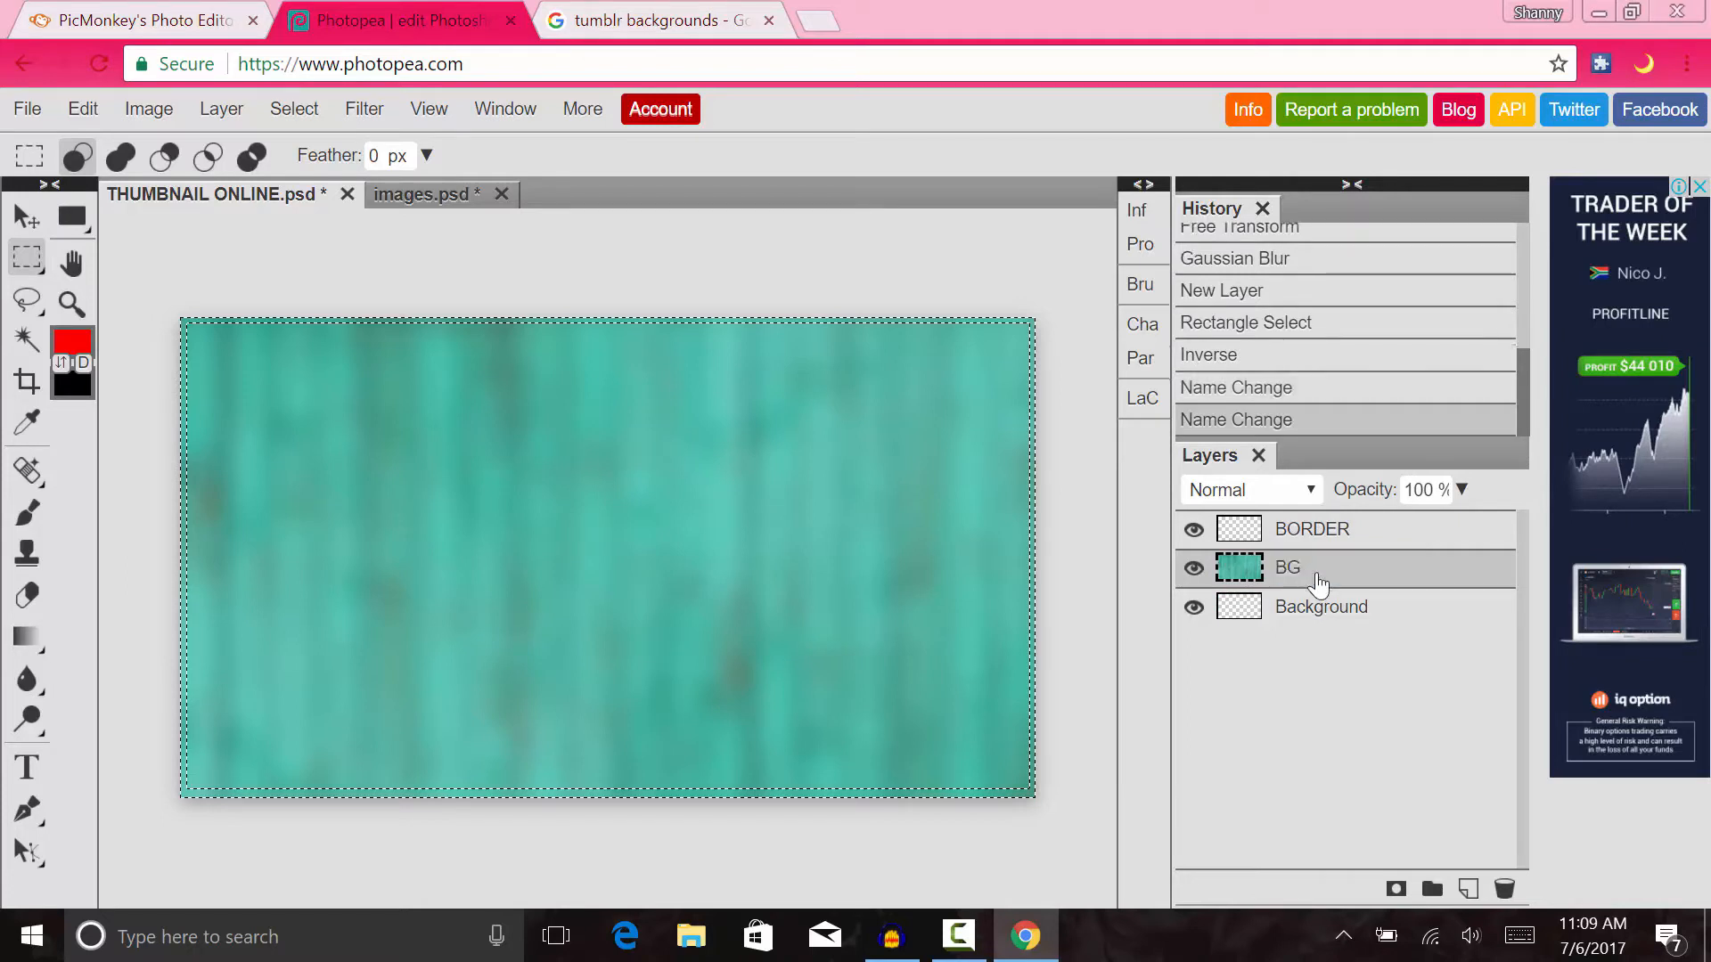
pyautogui.click(1368, 612)
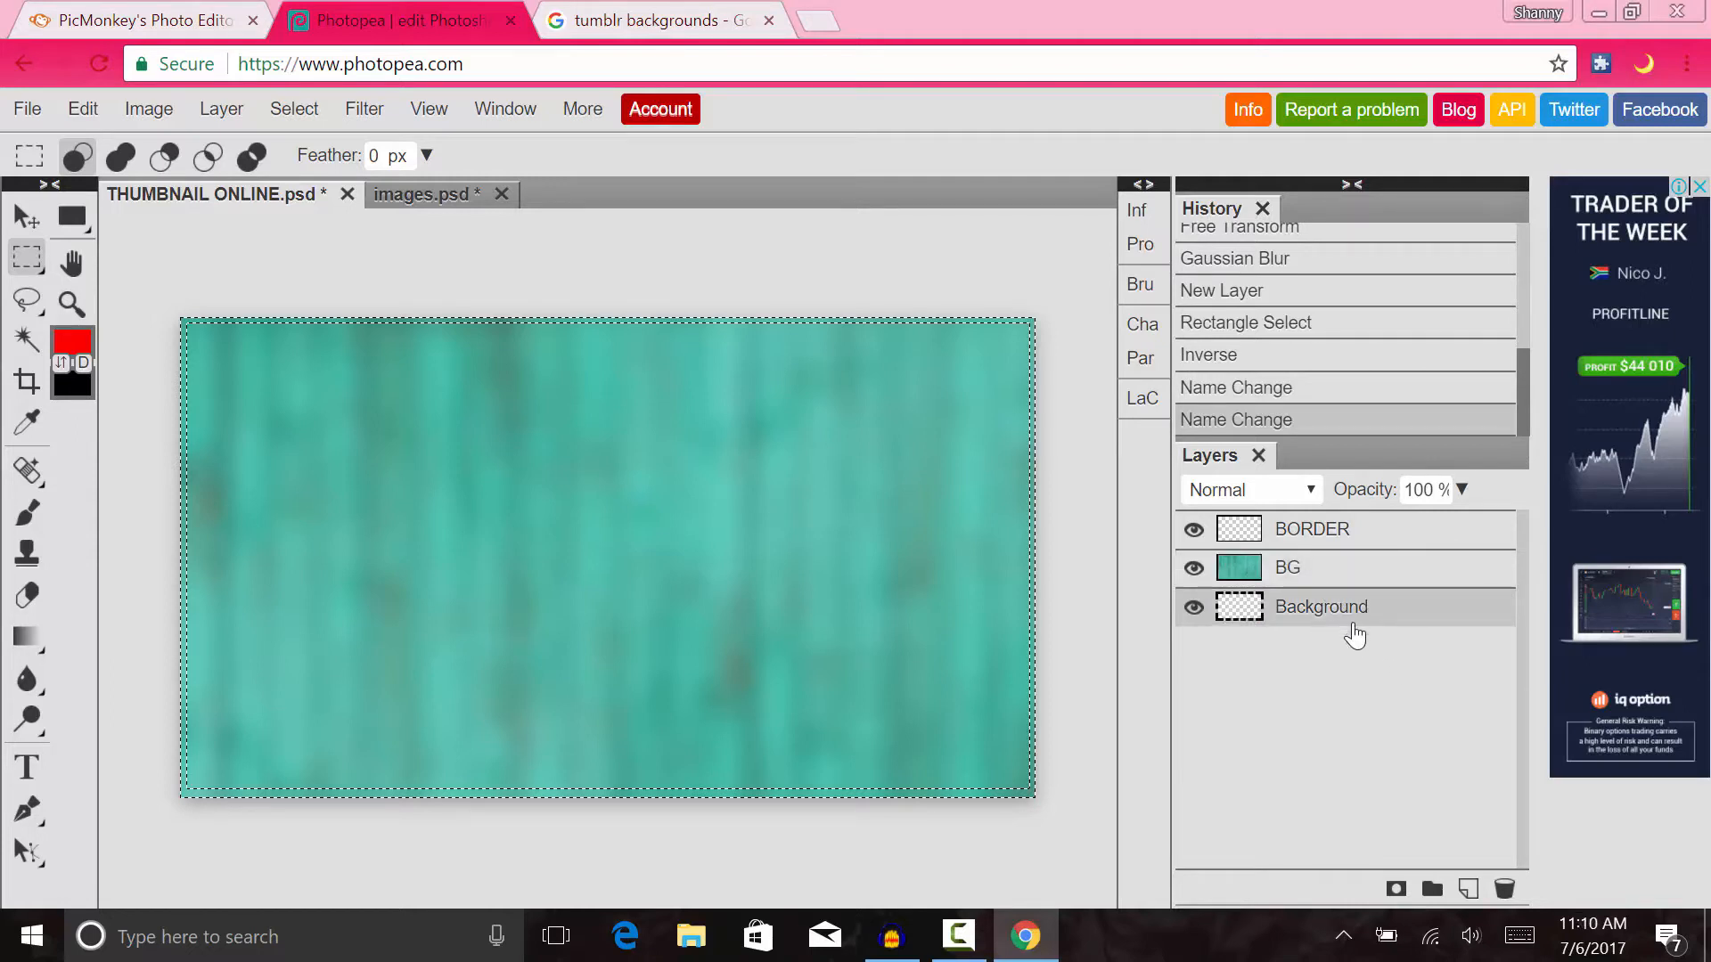
pyautogui.click(1504, 887)
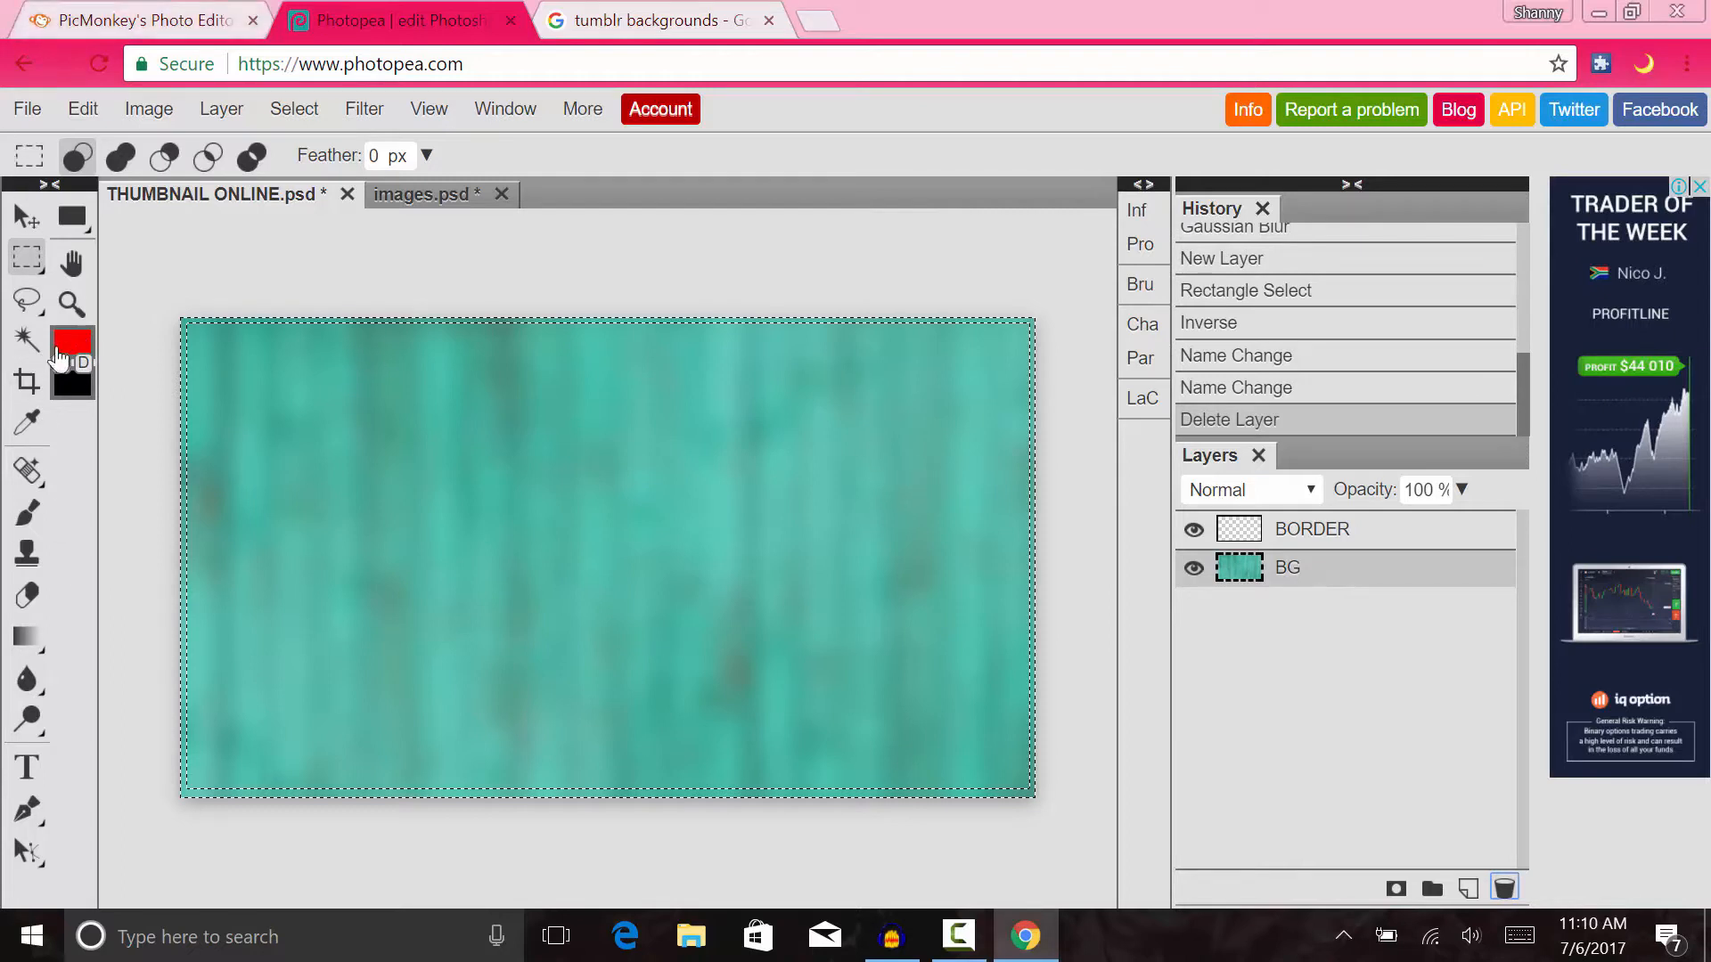
# - Choose the Paint Bucket tool and set the foreground color to light blue, hex a0bcff
pyautogui.moveTo(35, 655)
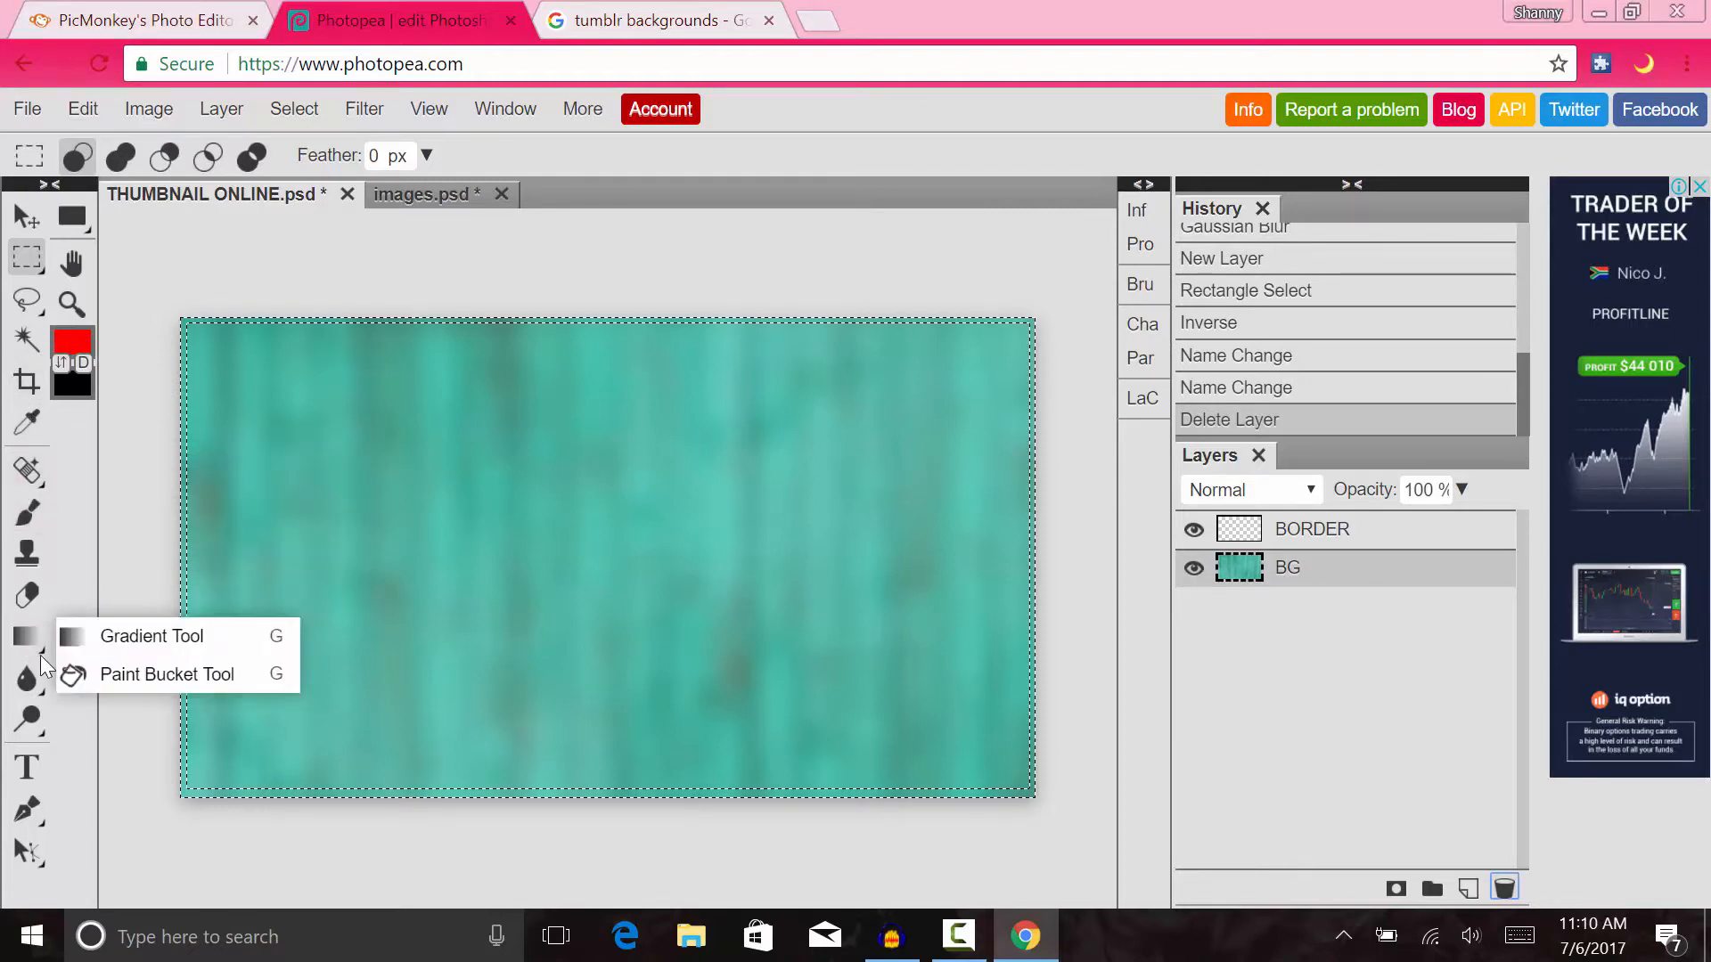
pyautogui.click(84, 681)
pyautogui.click(76, 346)
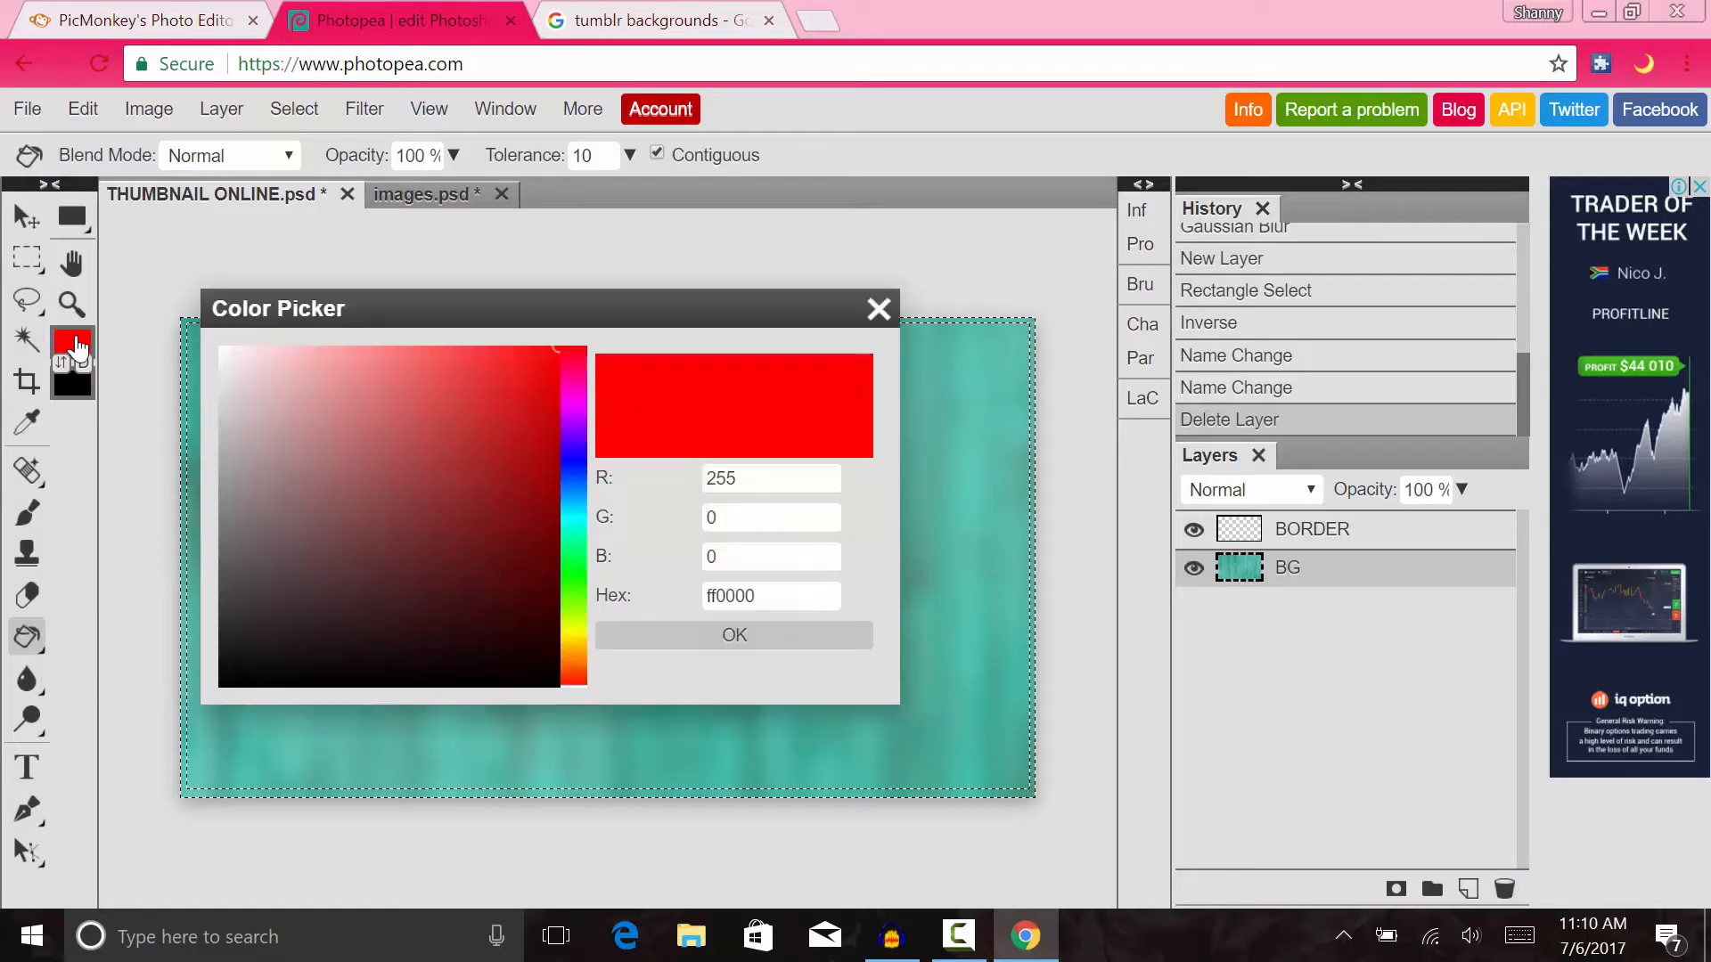
pyautogui.moveTo(324, 428); pyautogui.dragTo(377, 308)
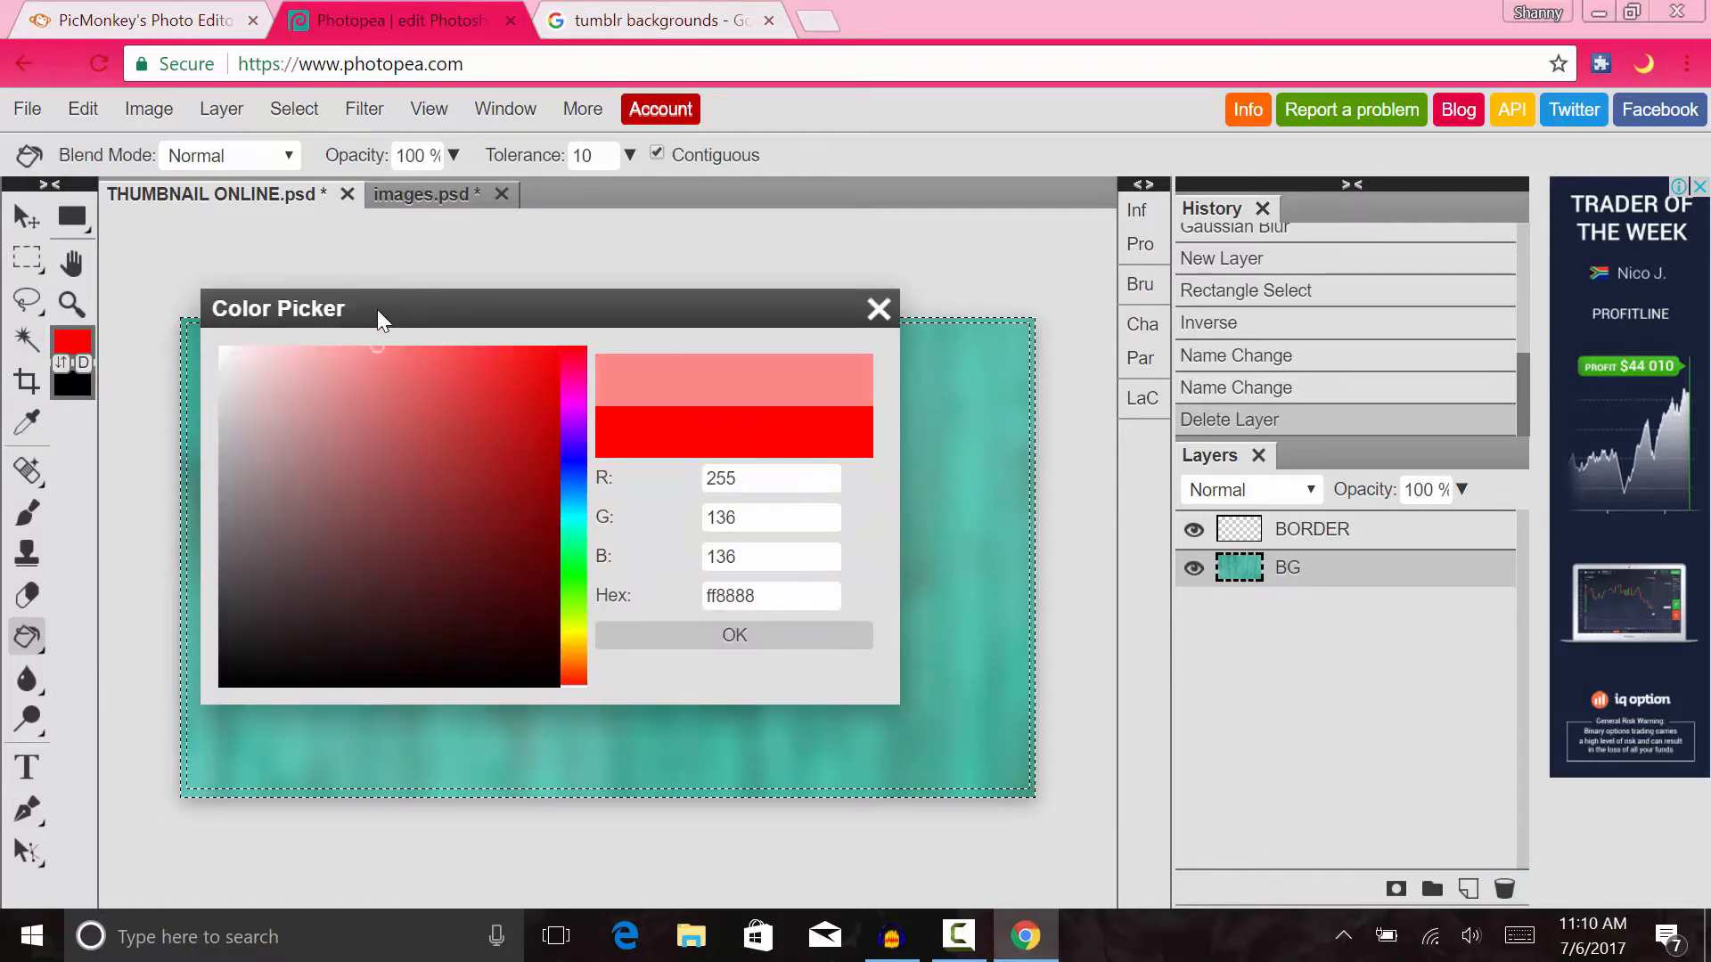
pyautogui.moveTo(572, 430); pyautogui.dragTo(585, 478)
pyautogui.click(352, 346)
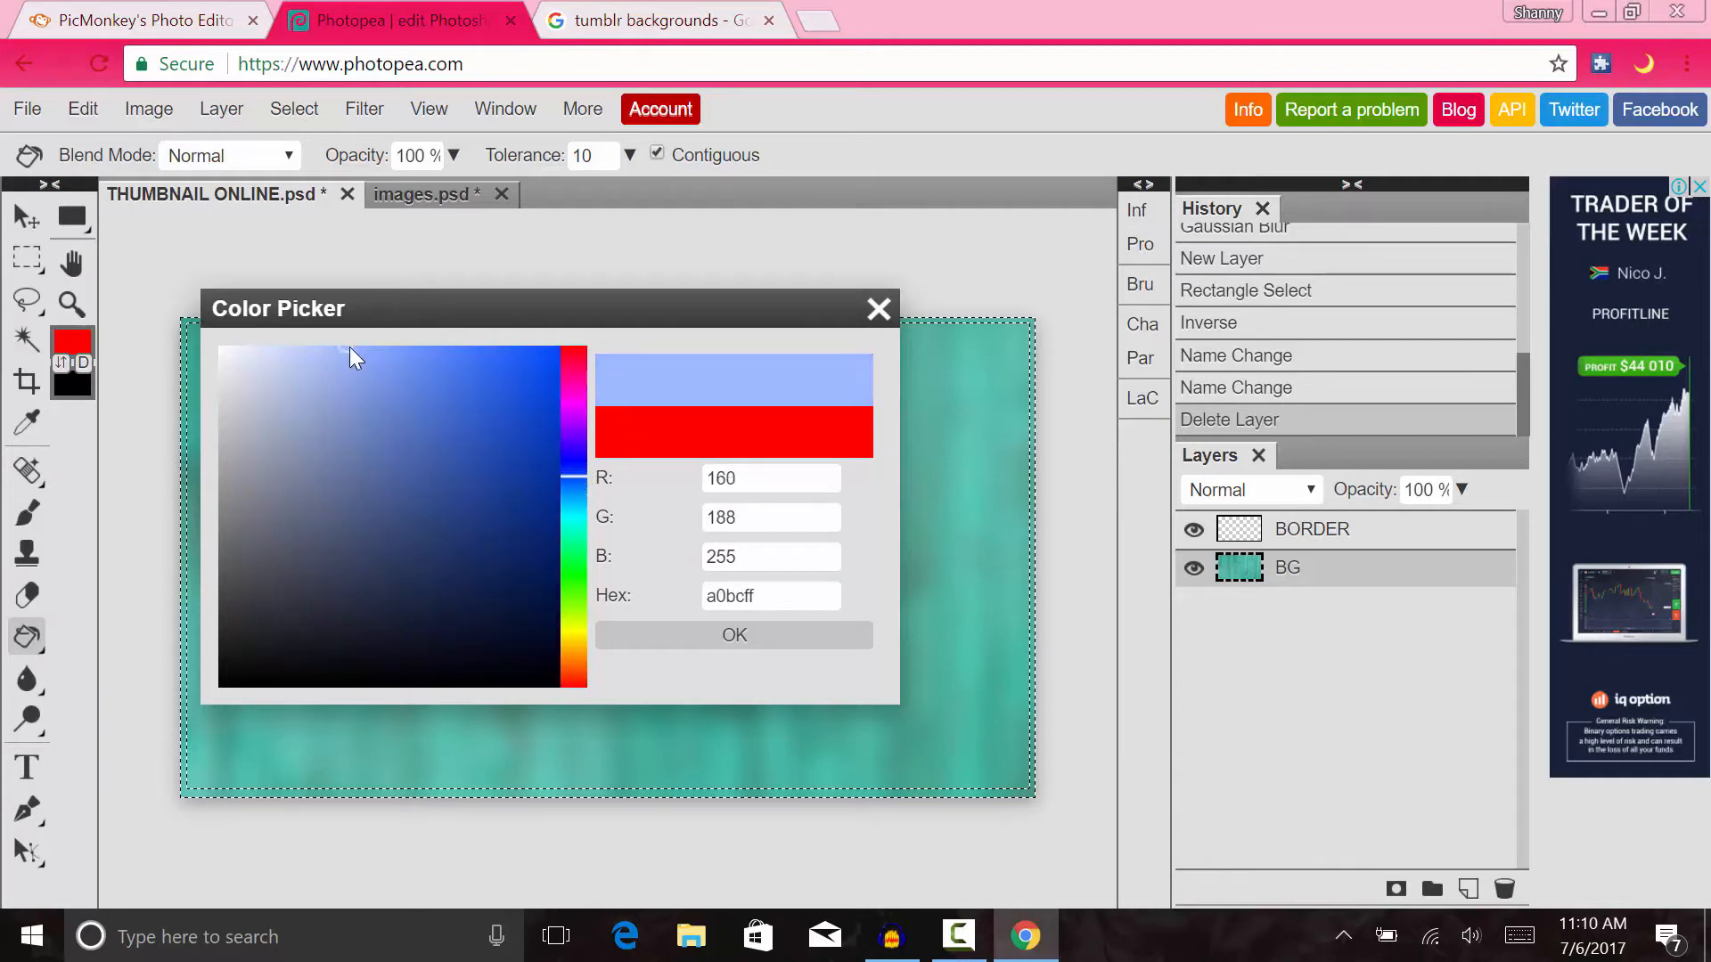
pyautogui.click(638, 634)
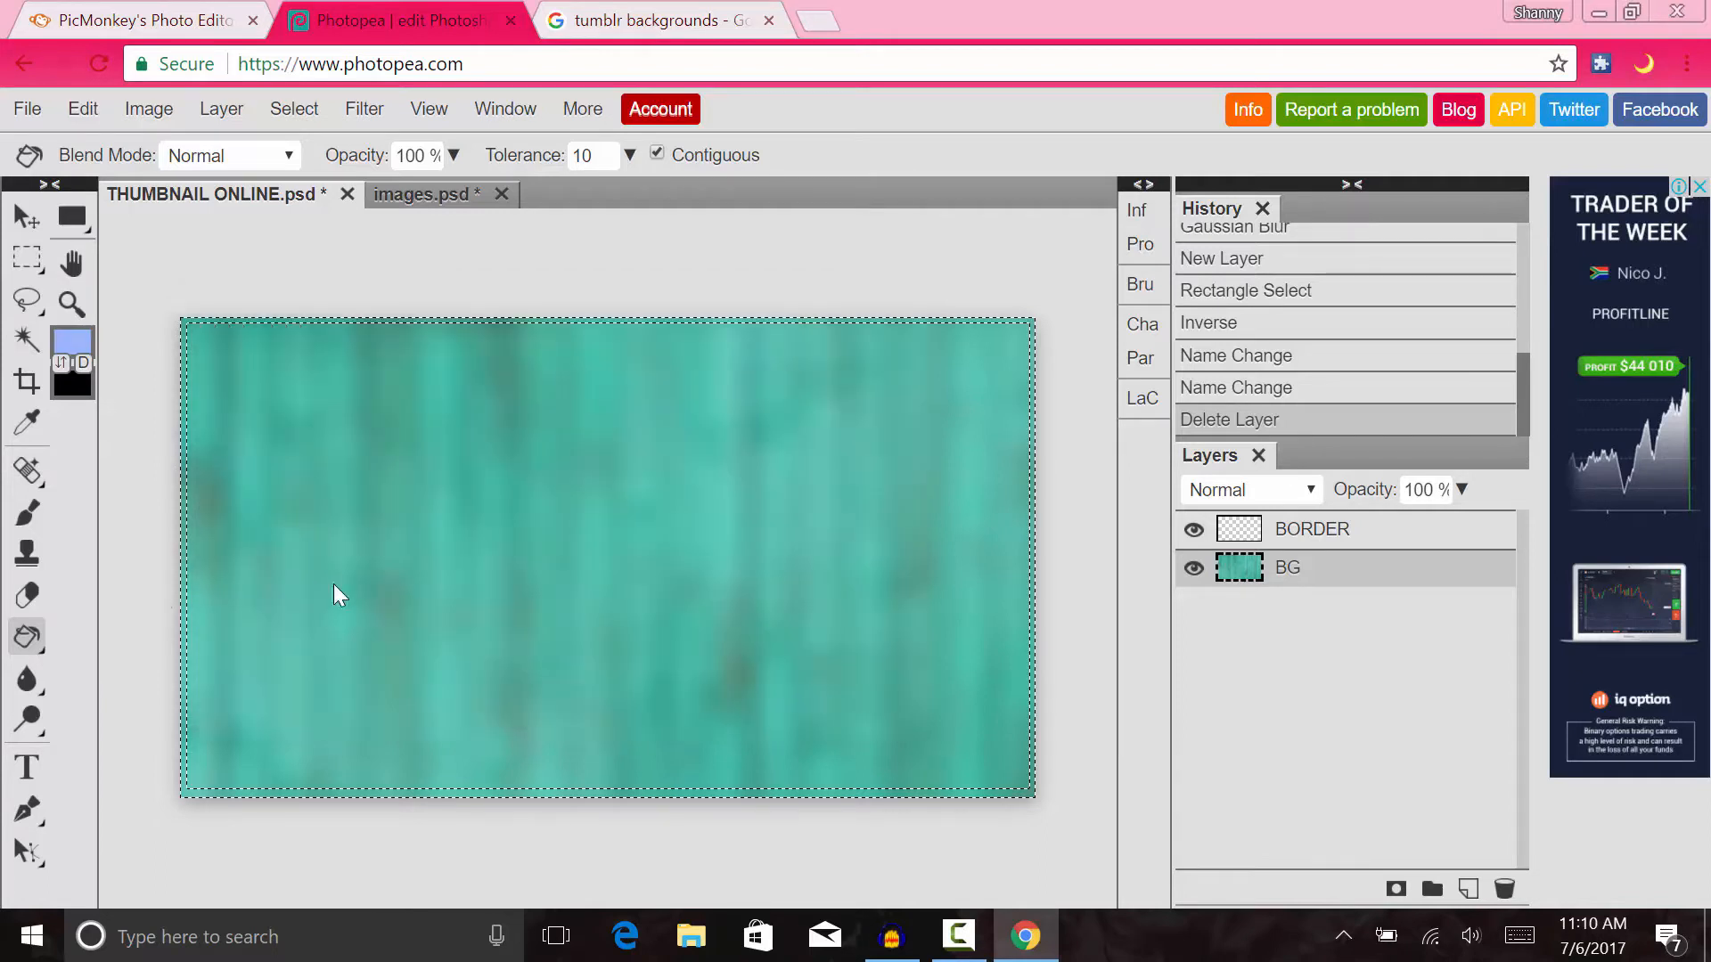
# - Fill the left side of the selected frame and the adjoining stretch of its top side with light blue on the BG layer
pyautogui.click(184, 585)
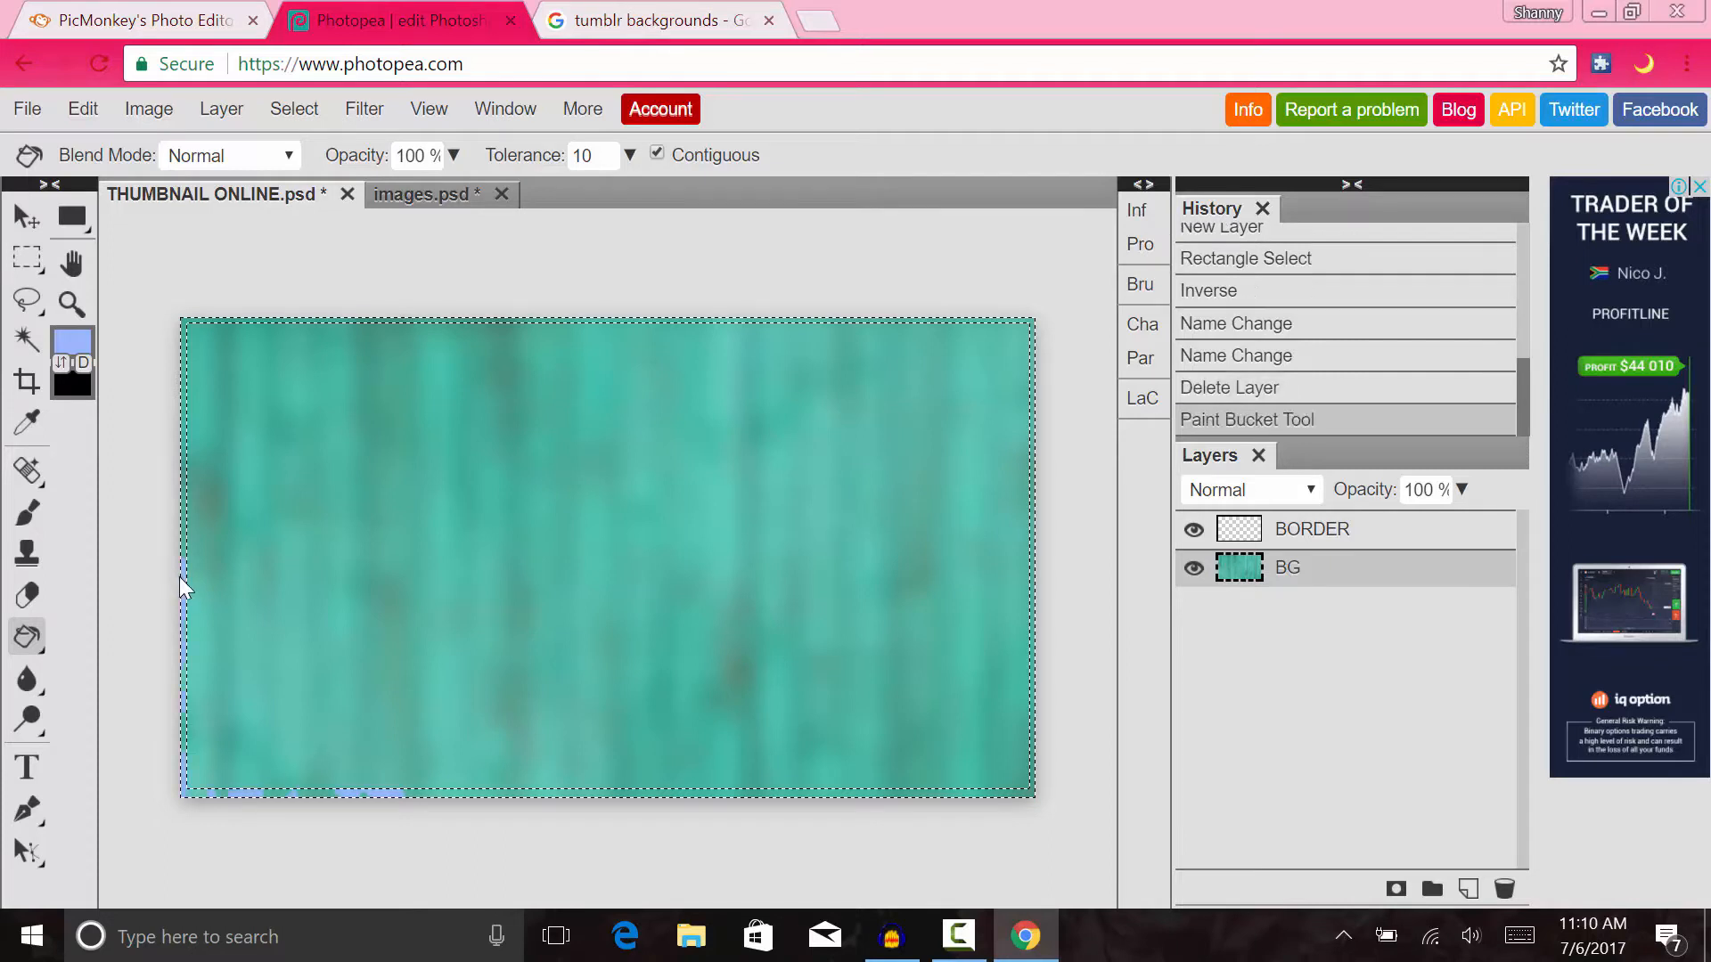
pyautogui.click(183, 582)
pyautogui.click(183, 583)
pyautogui.click(180, 581)
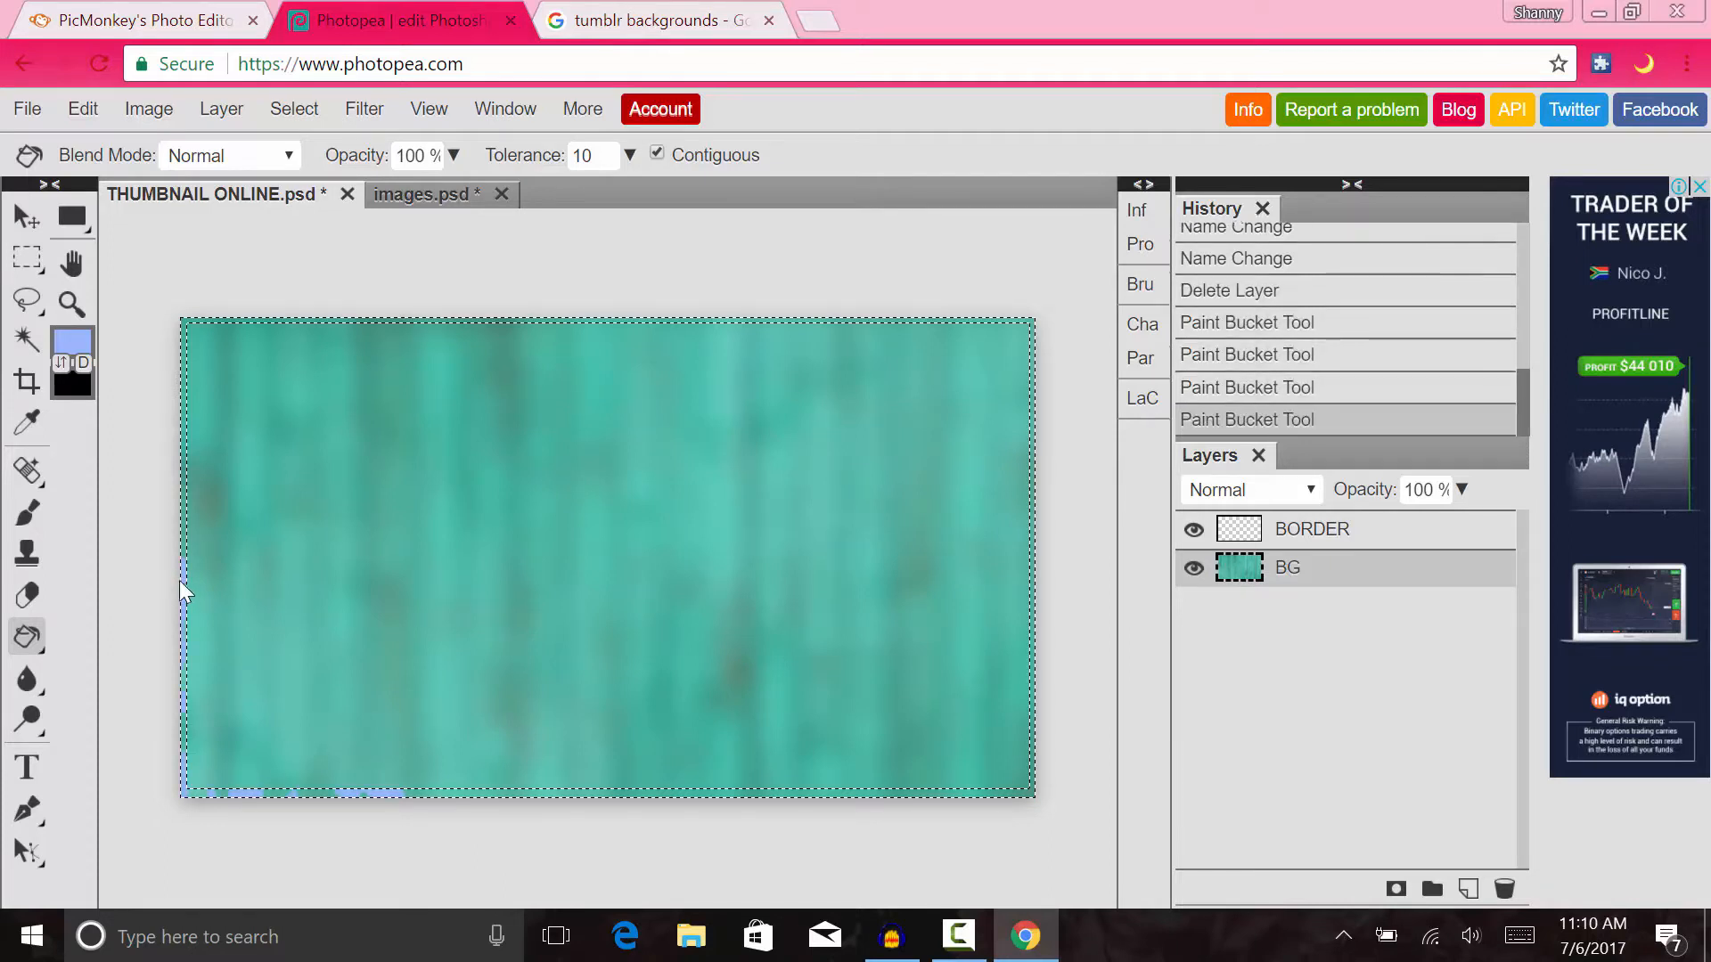
pyautogui.click(179, 578)
pyautogui.click(176, 548)
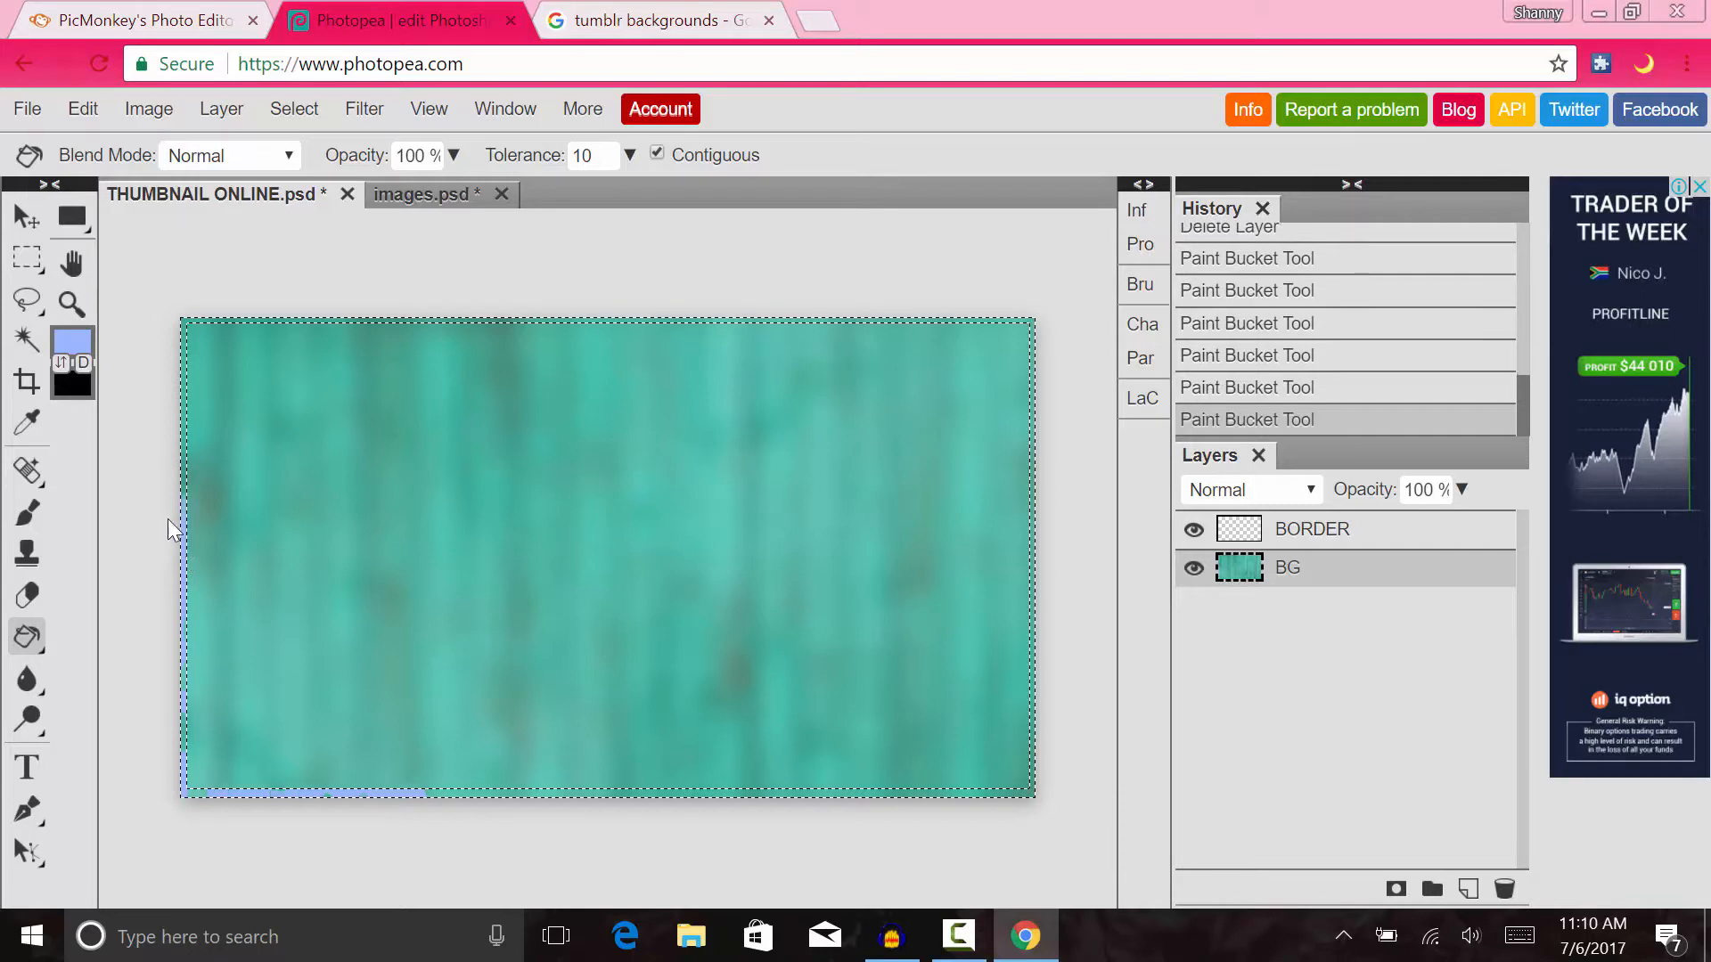
pyautogui.click(182, 468)
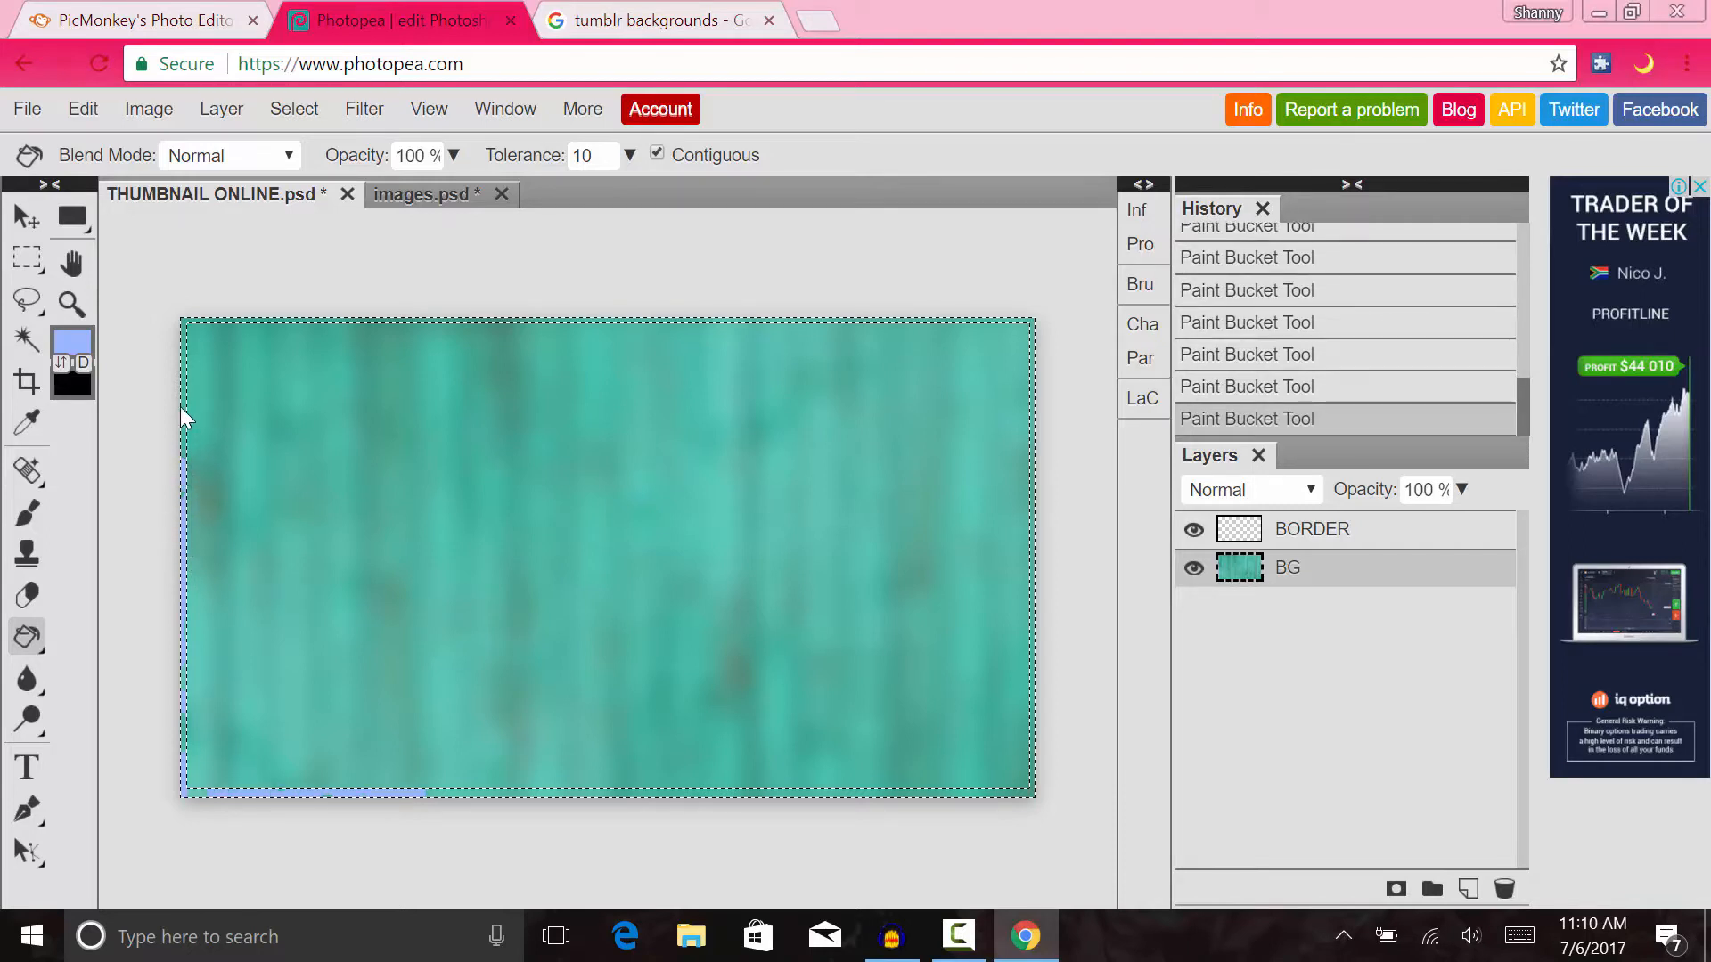
pyautogui.click(186, 405)
pyautogui.click(181, 721)
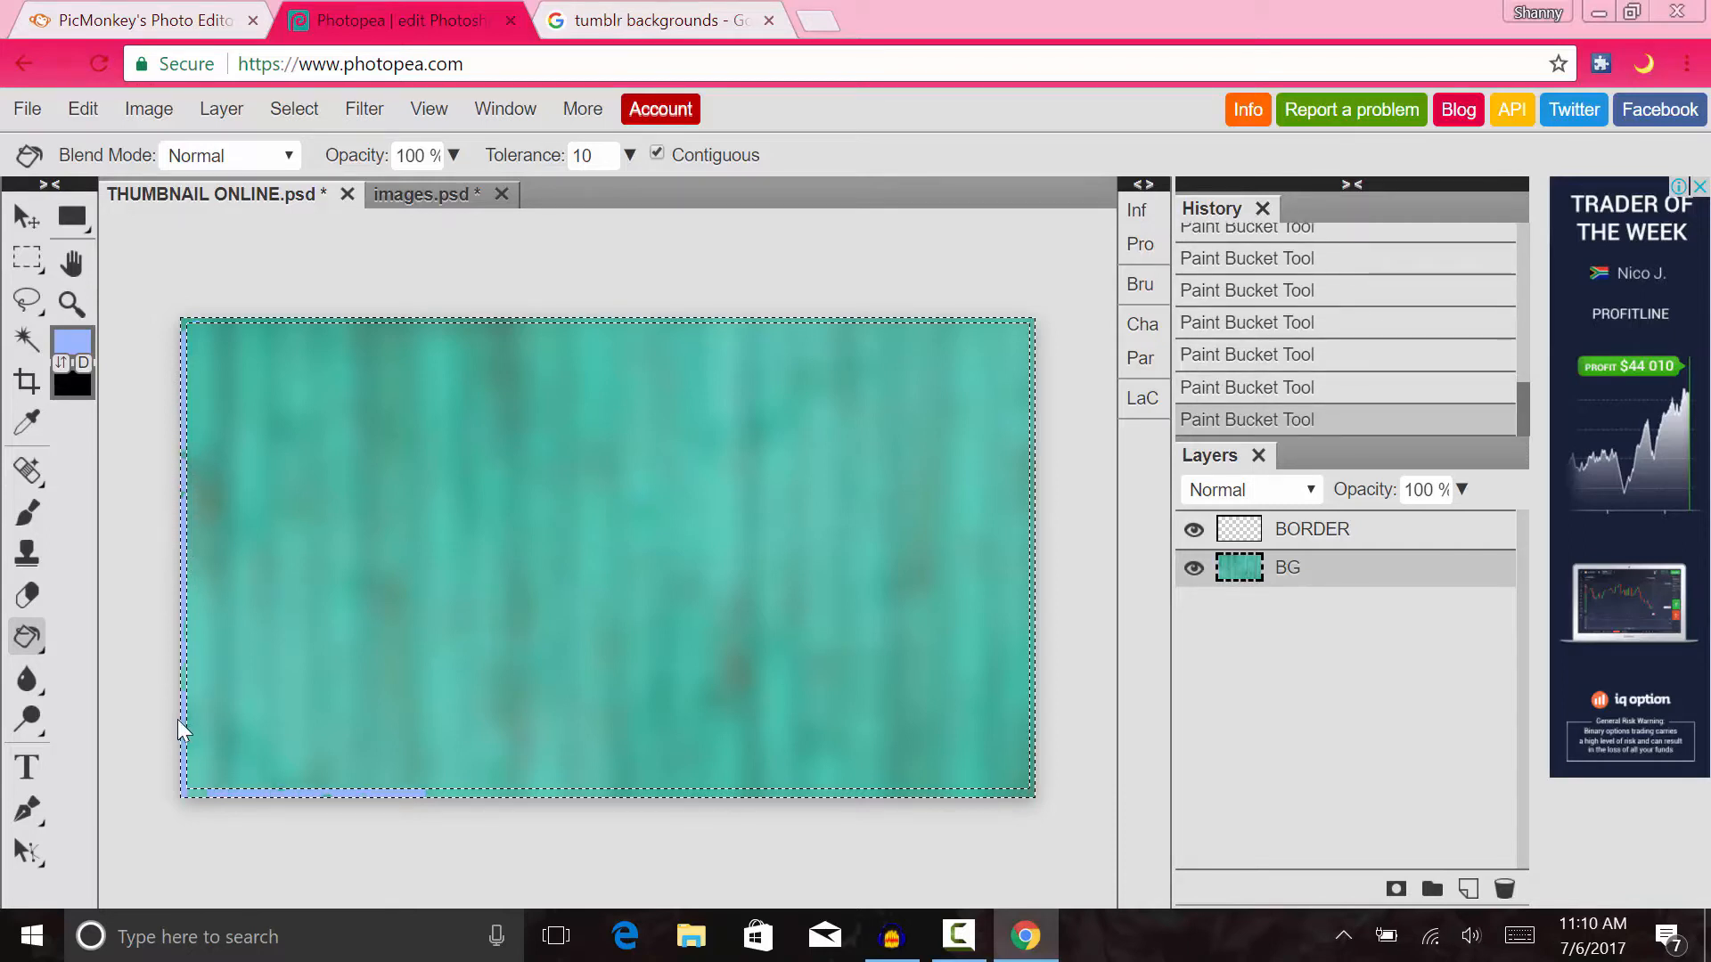
pyautogui.click(184, 673)
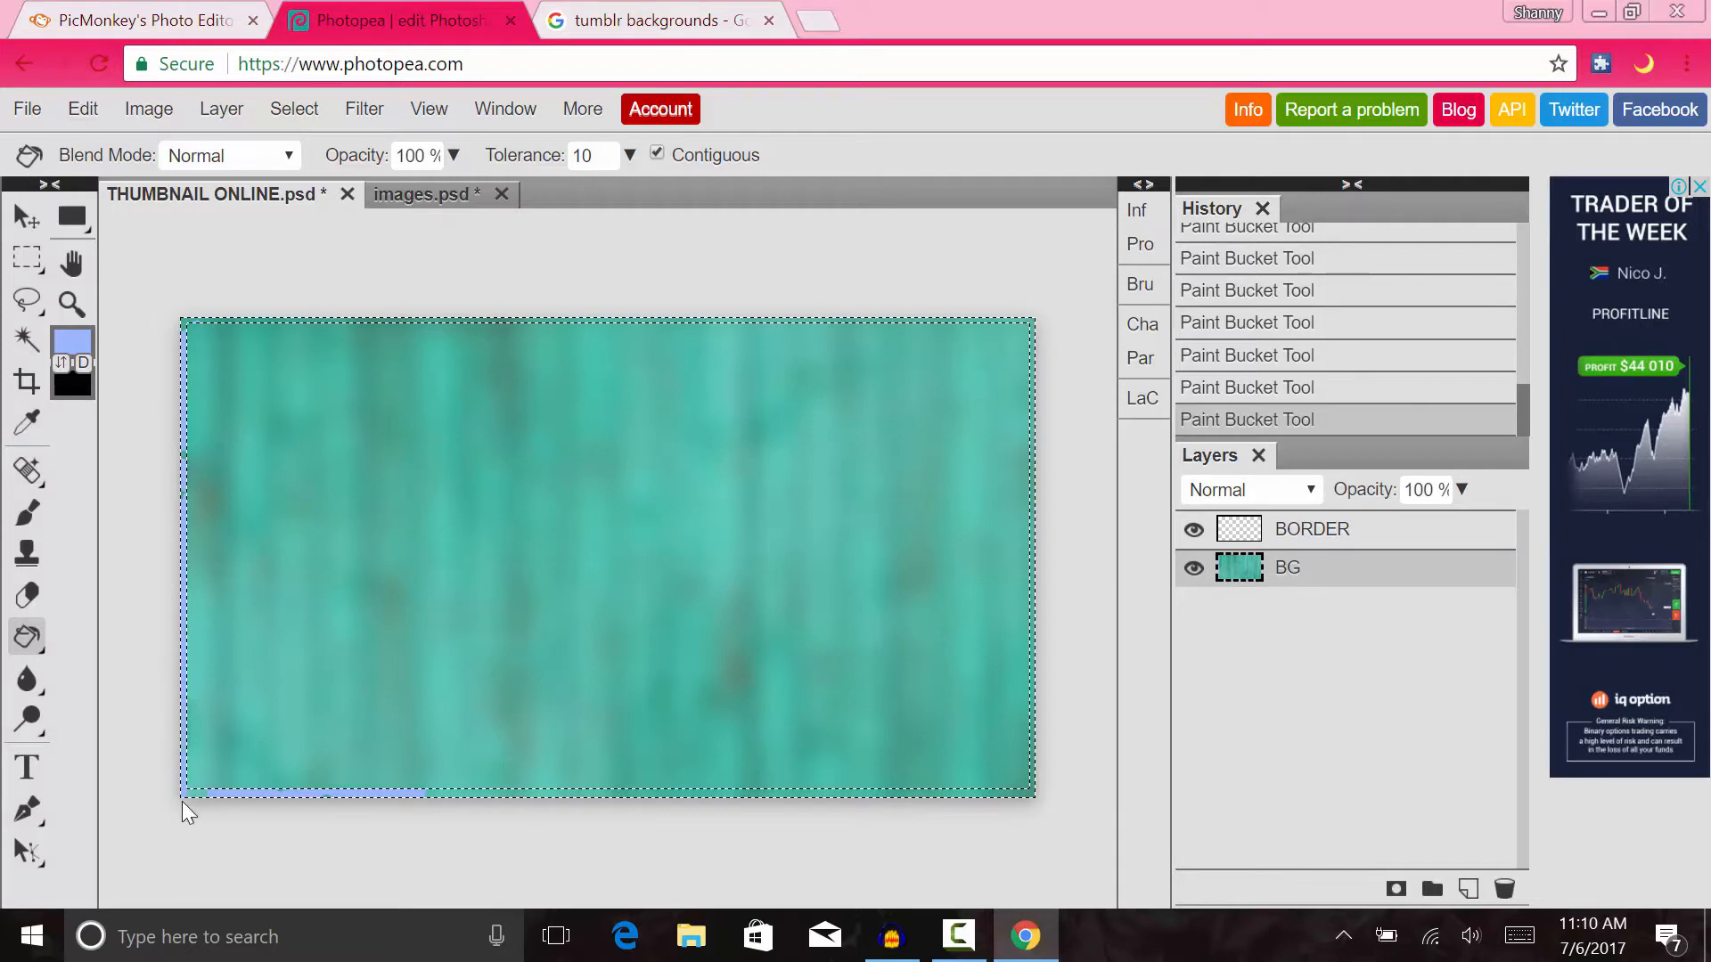
pyautogui.click(185, 750)
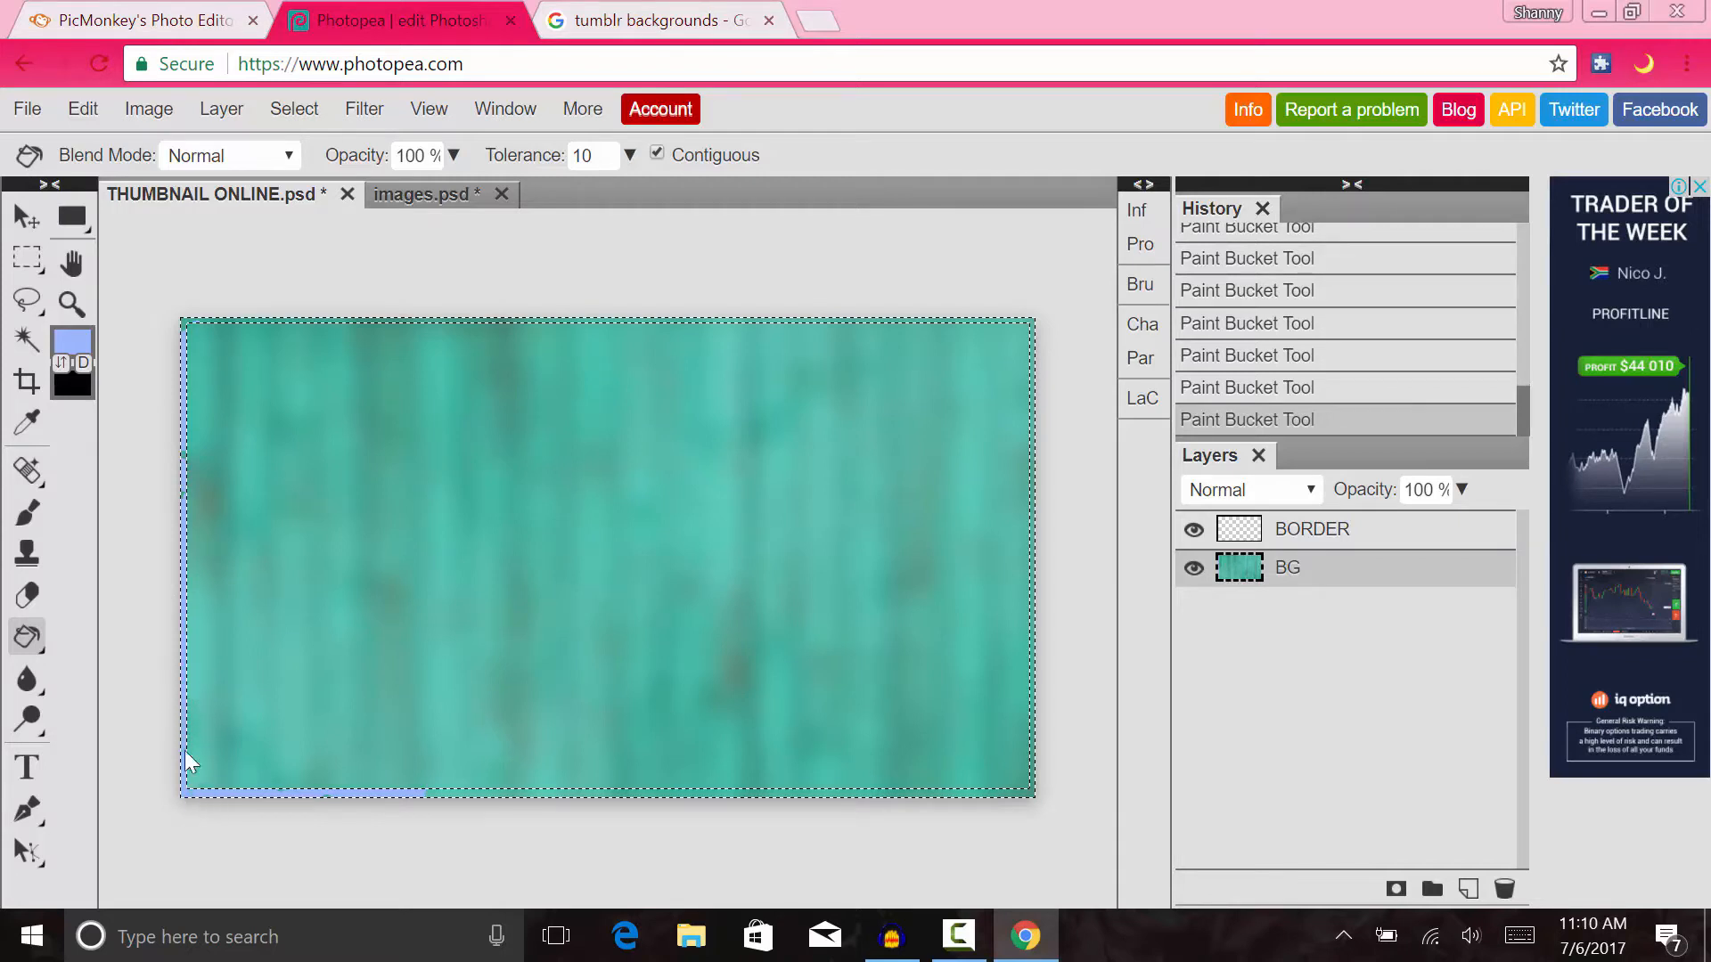
pyautogui.click(184, 453)
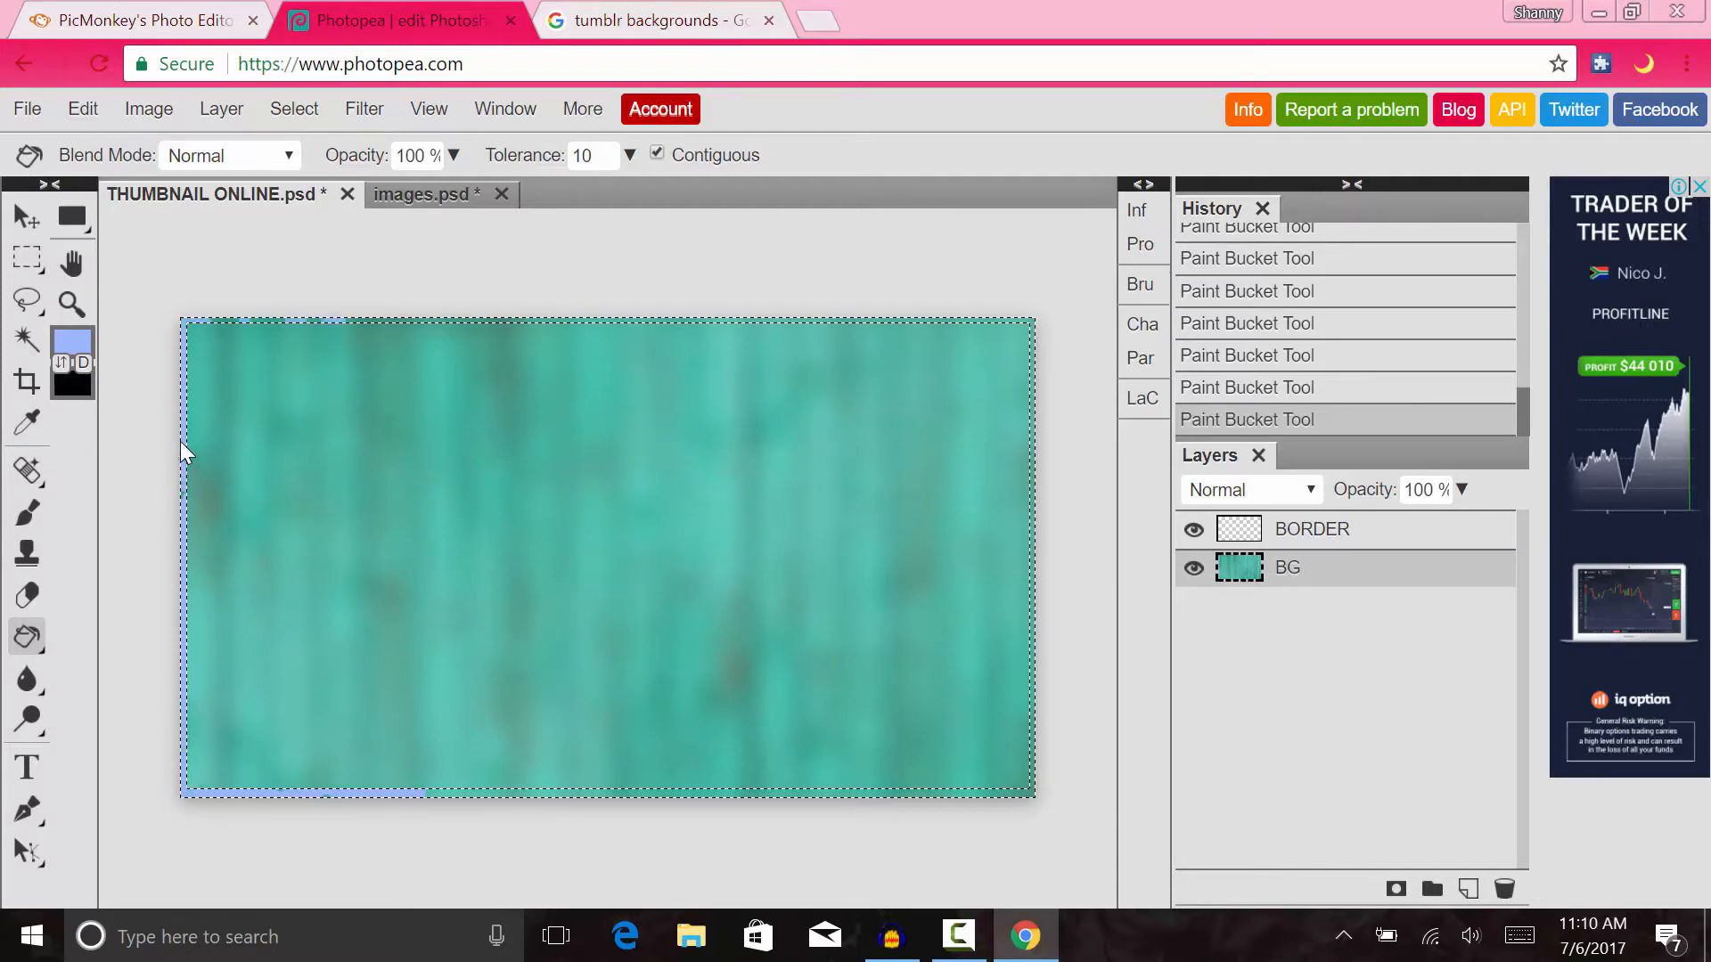
pyautogui.click(225, 323)
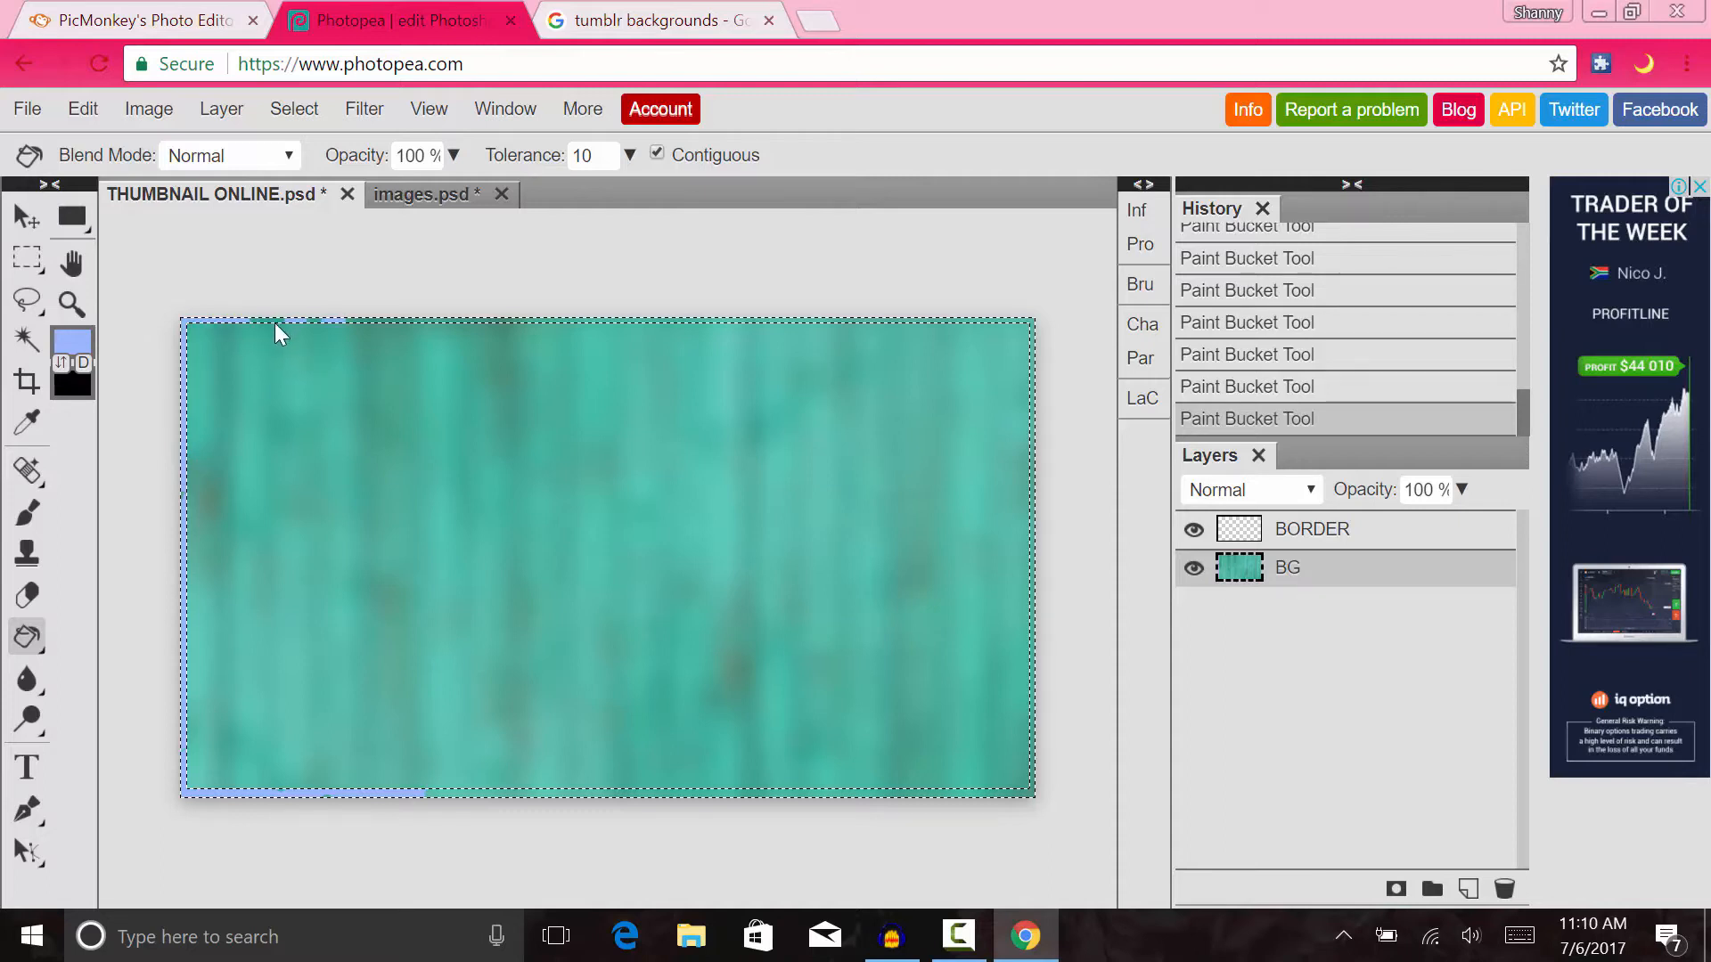
pyautogui.click(274, 325)
pyautogui.click(322, 321)
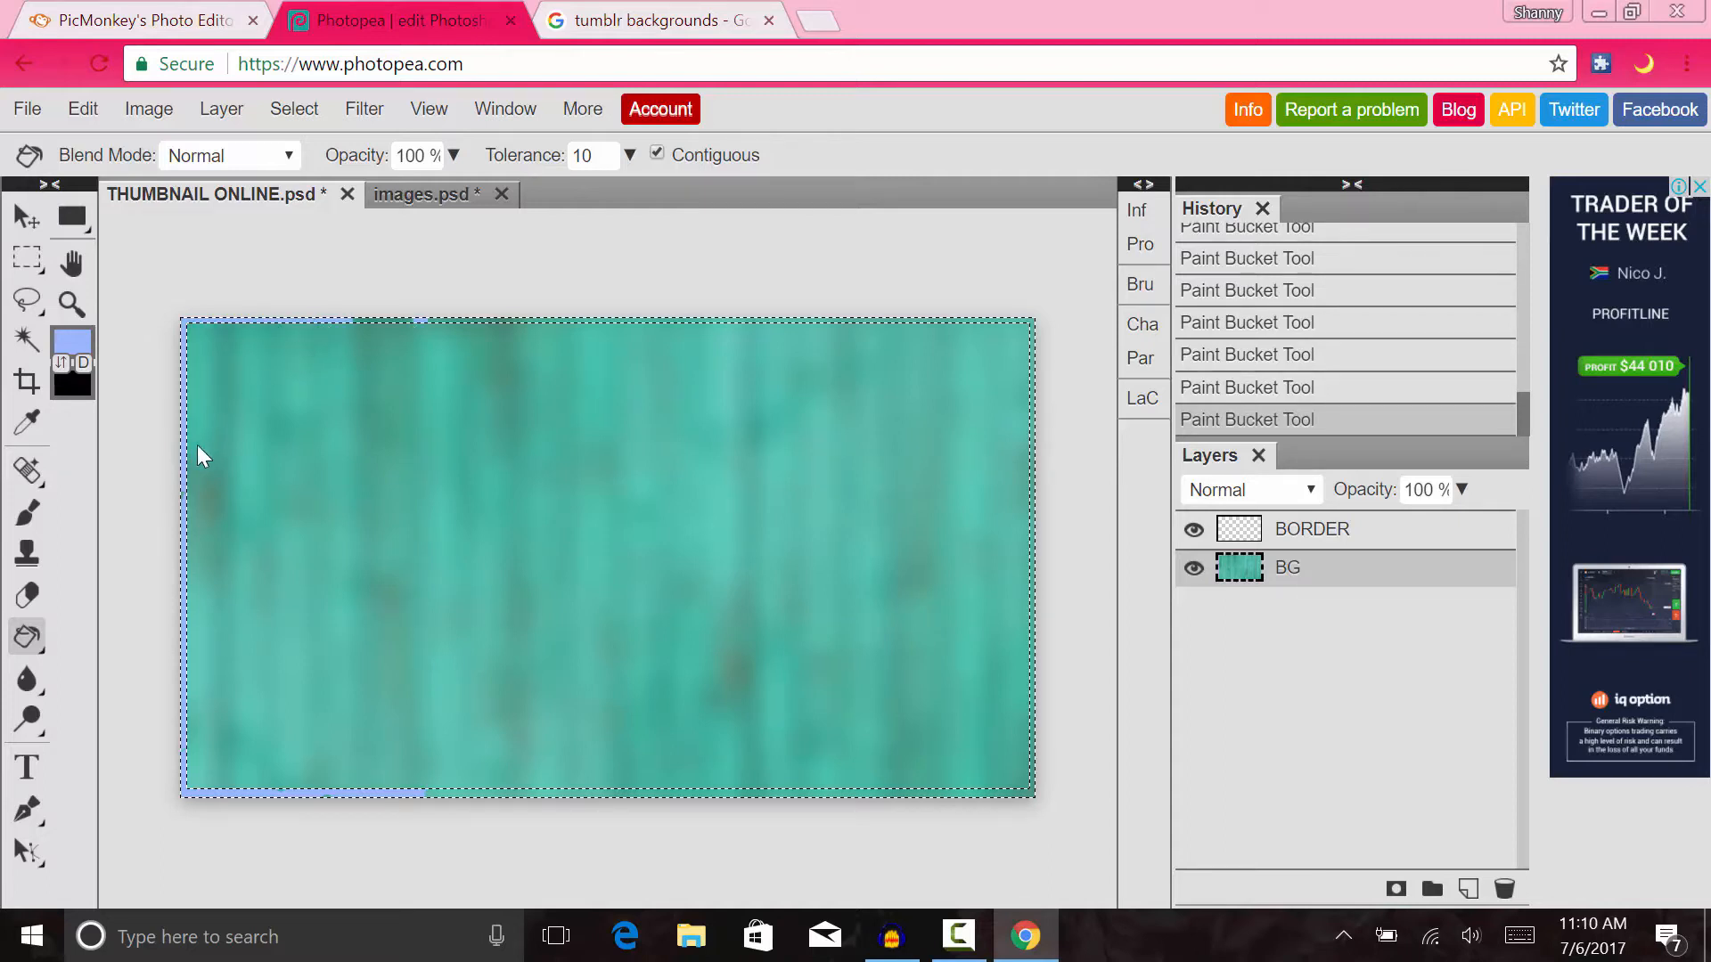
pyautogui.click(183, 497)
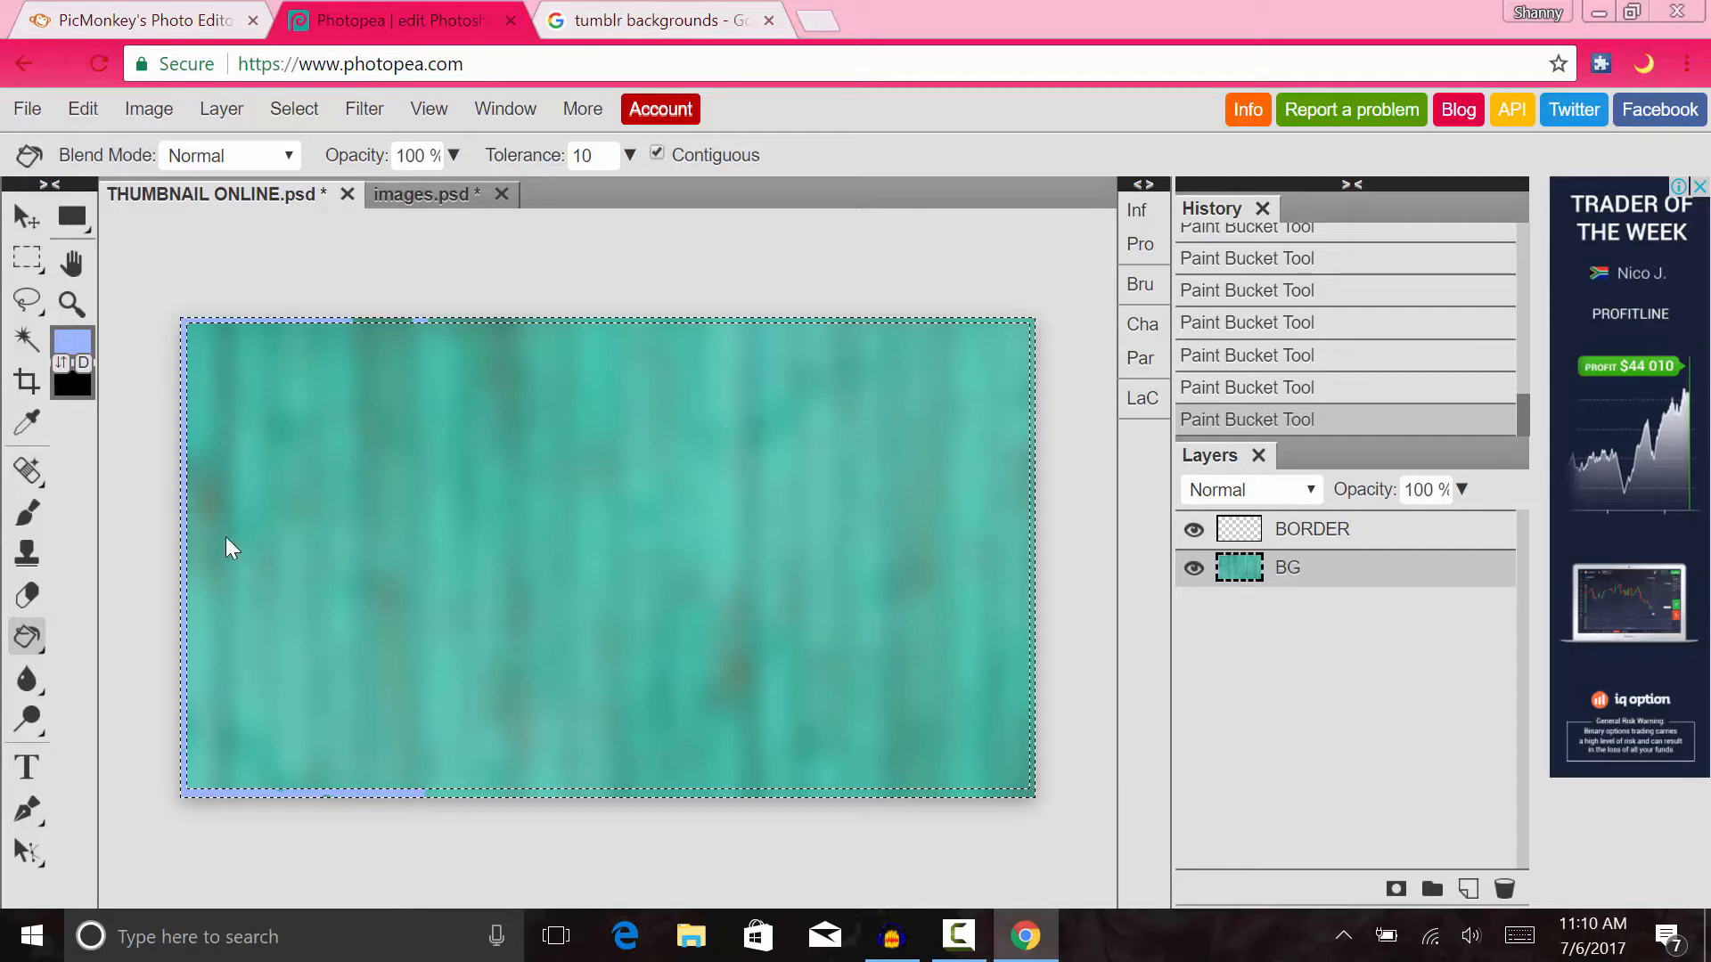
# - Fill the unpainted sections along the bottom side of the selected frame with the same light blue
pyautogui.click(548, 792)
pyautogui.click(489, 798)
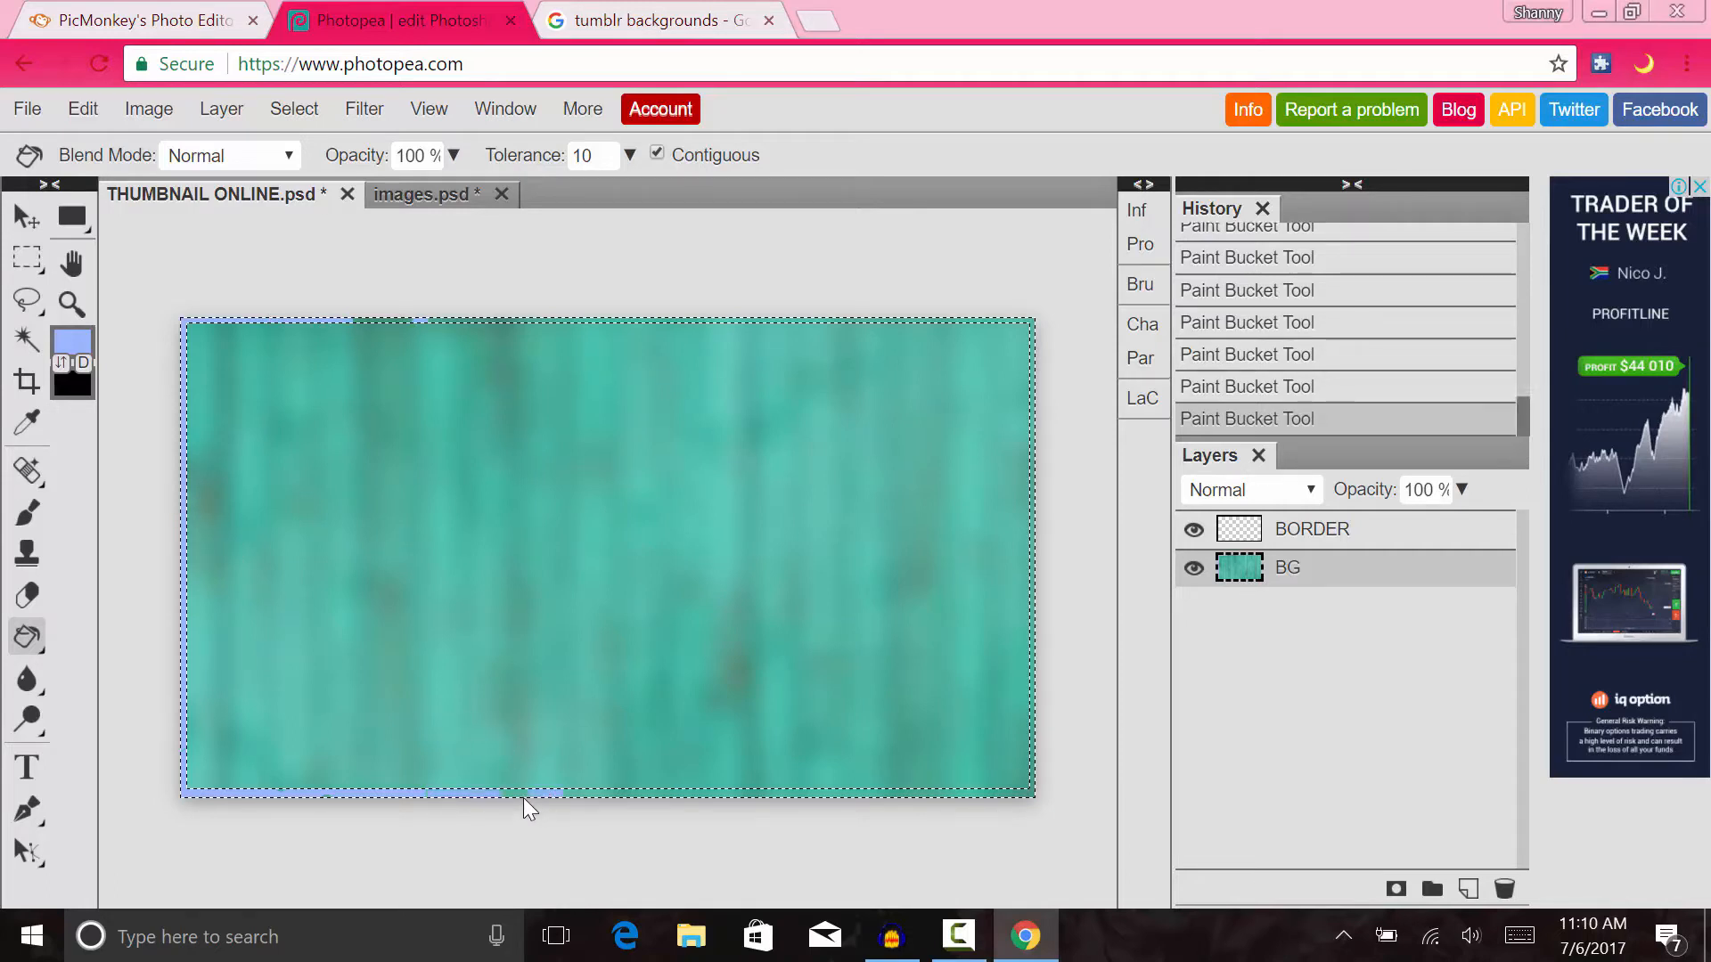
pyautogui.click(528, 792)
pyautogui.click(698, 793)
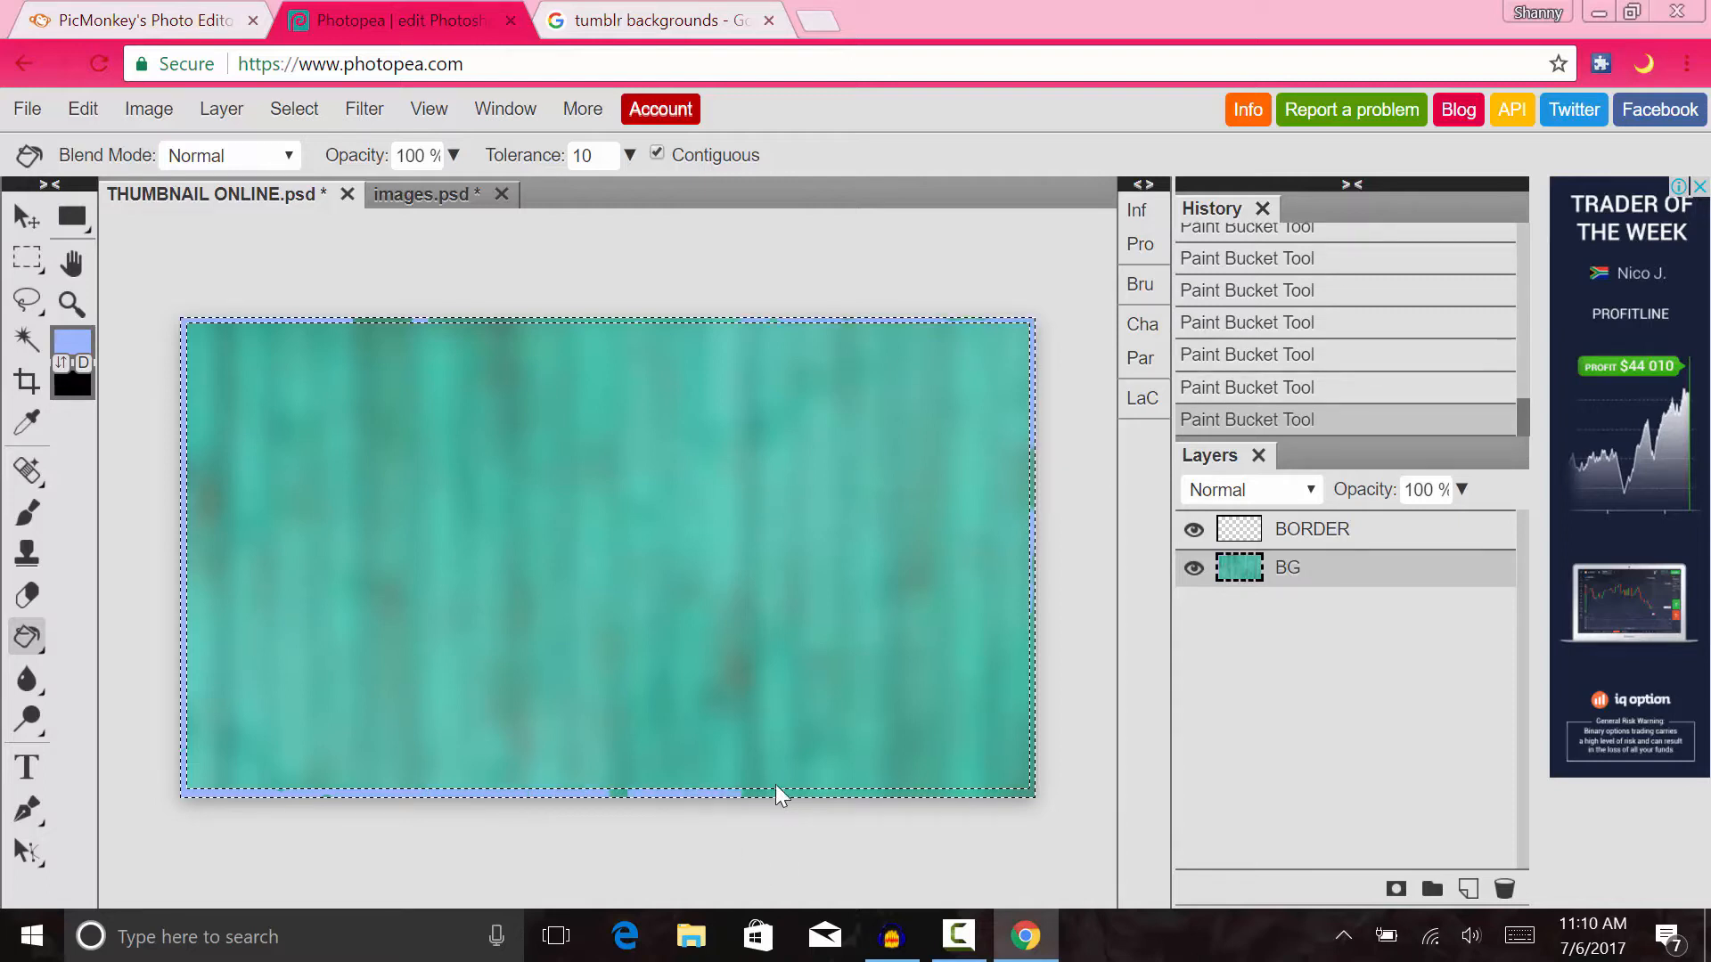
pyautogui.click(873, 790)
pyautogui.click(923, 798)
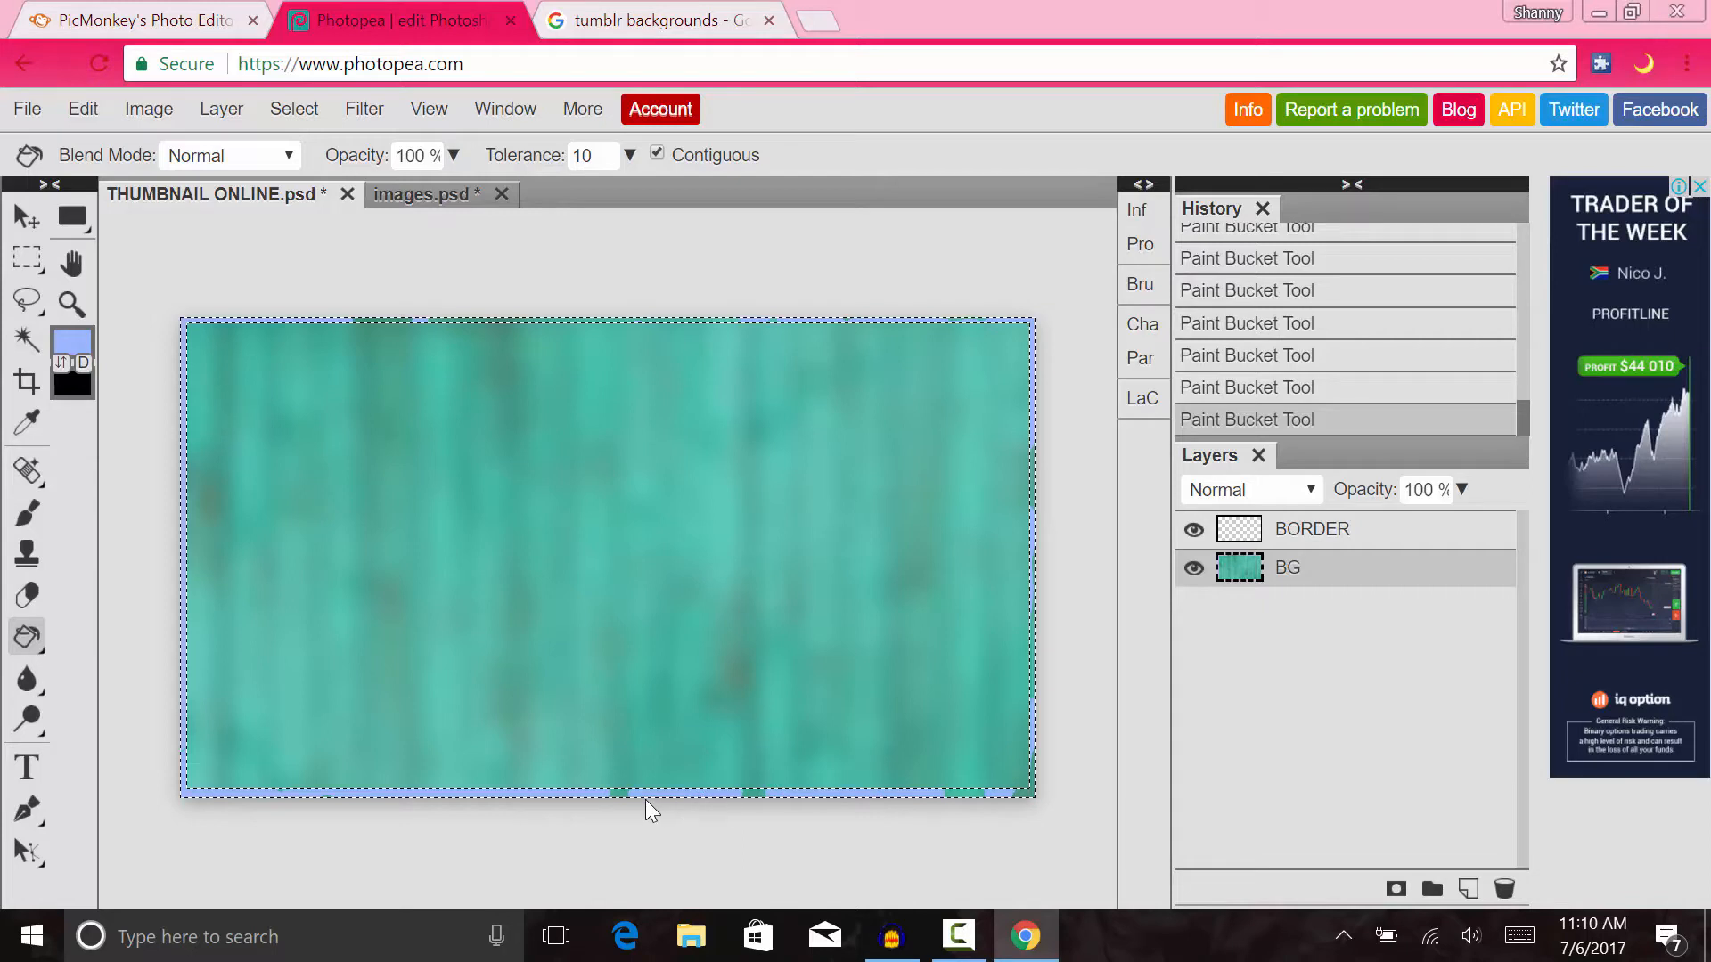
pyautogui.click(622, 793)
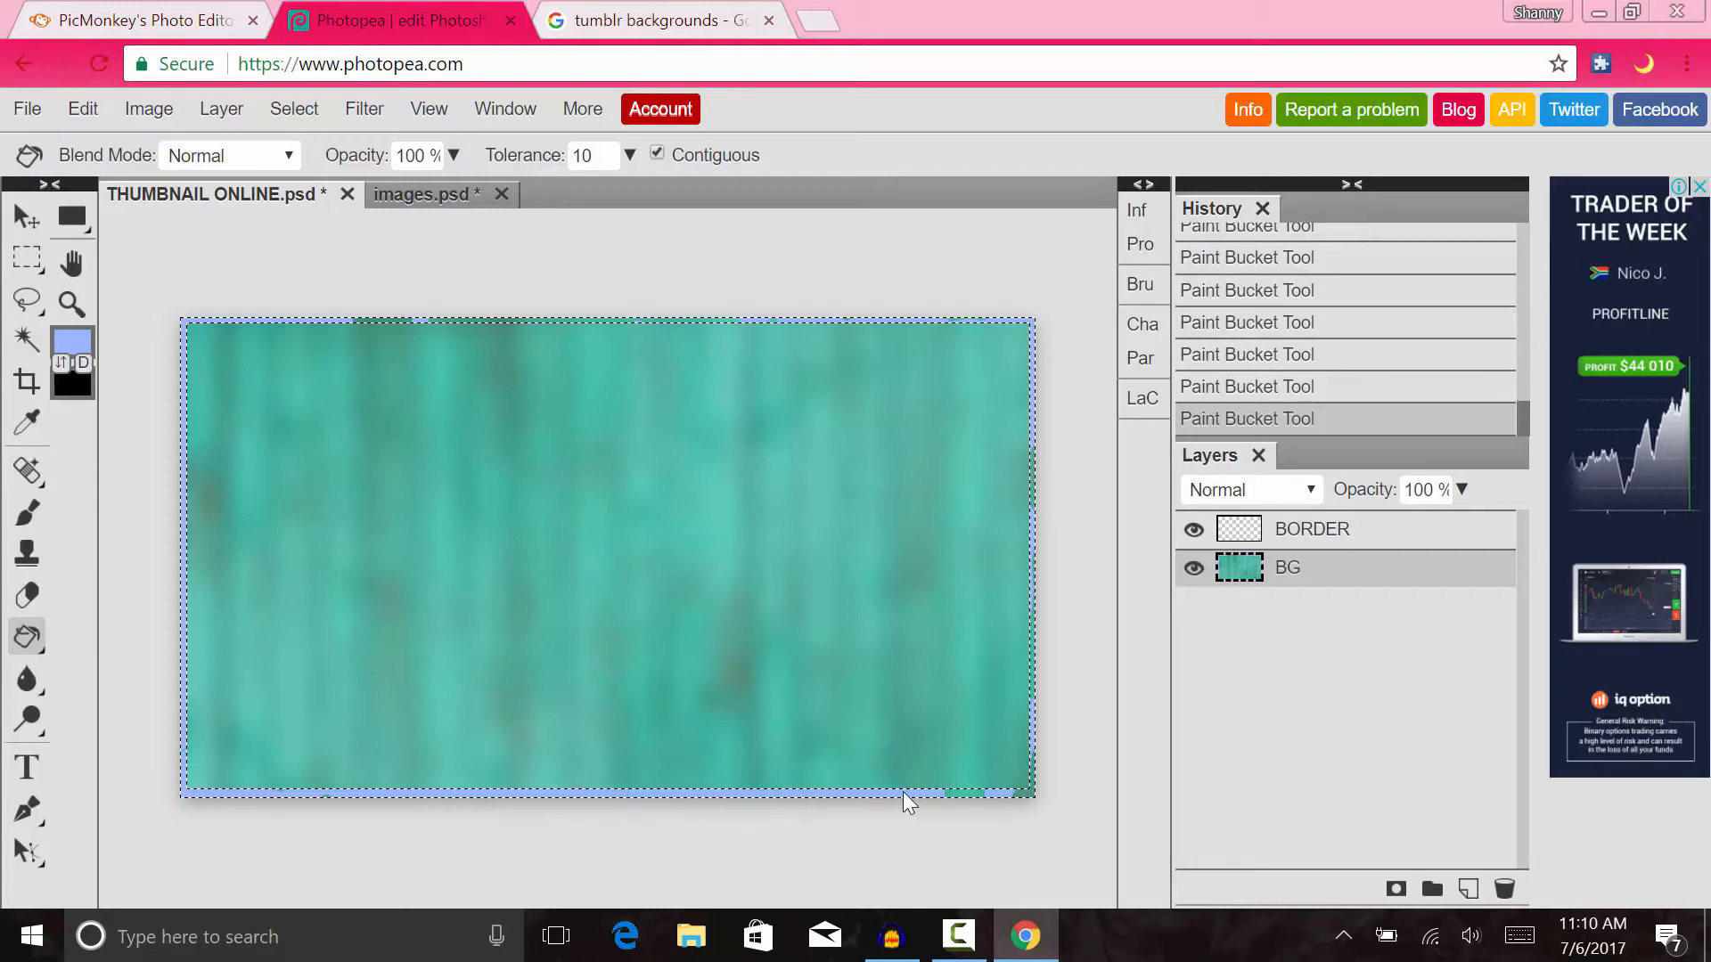
pyautogui.click(984, 798)
pyautogui.click(1024, 796)
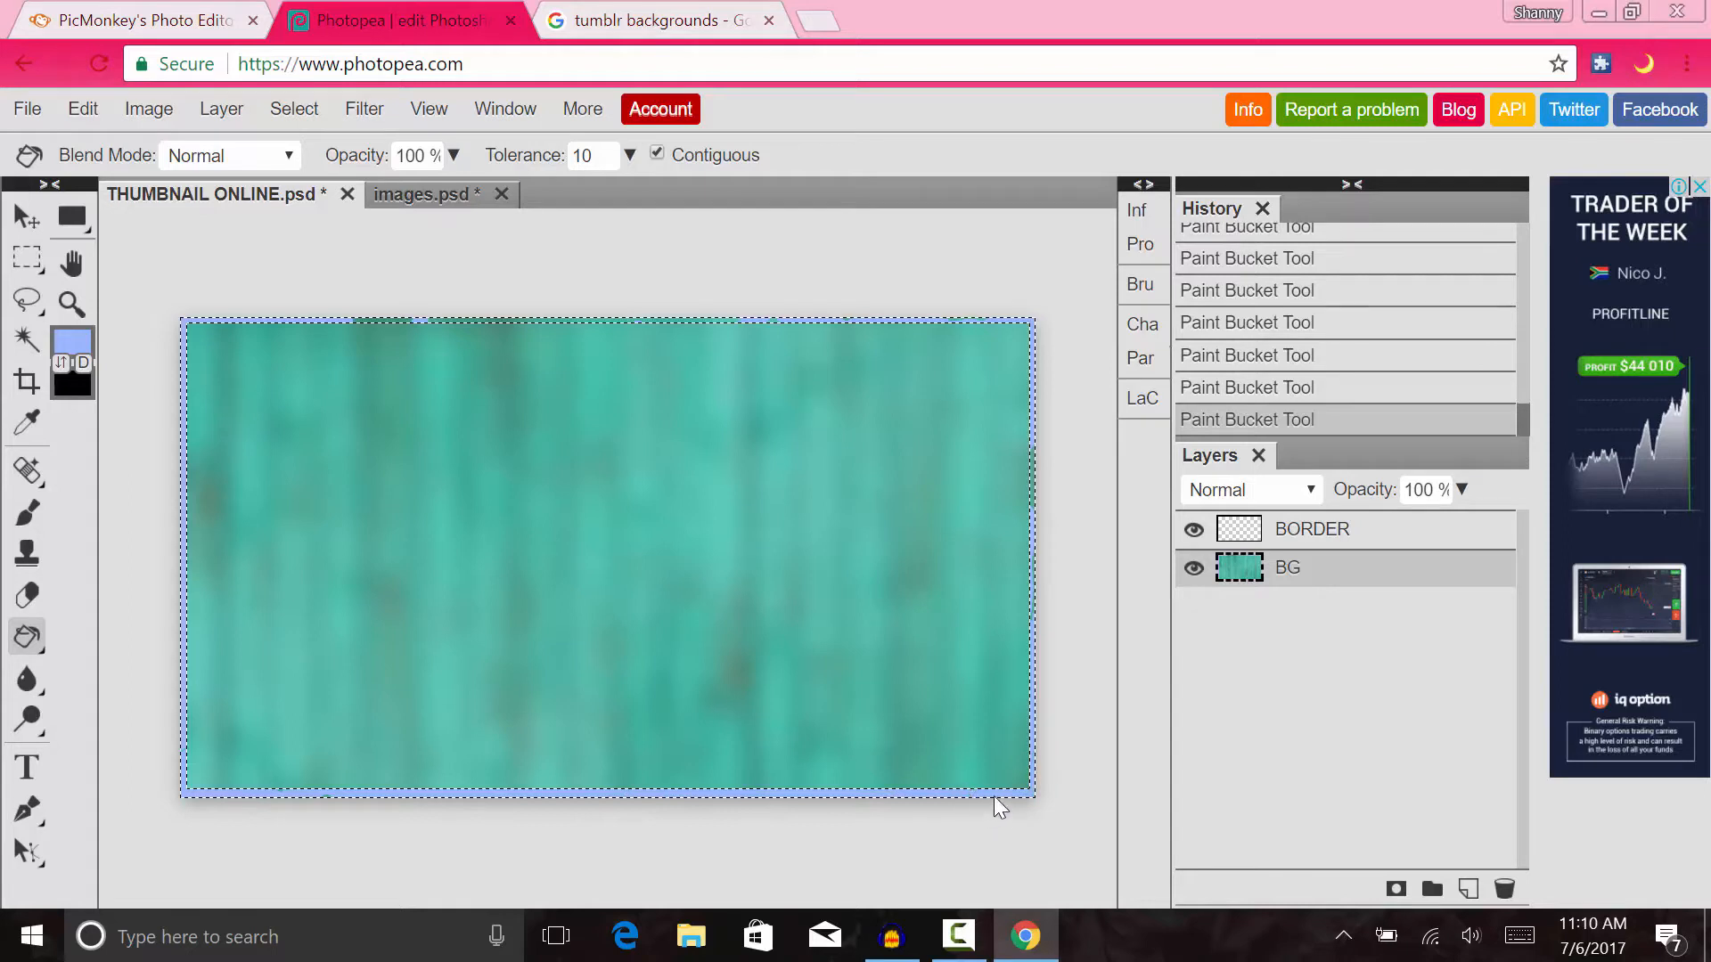
# - Fill the remaining teal gaps on the right and top sides of the selected frame with light blue
pyautogui.click(1032, 495)
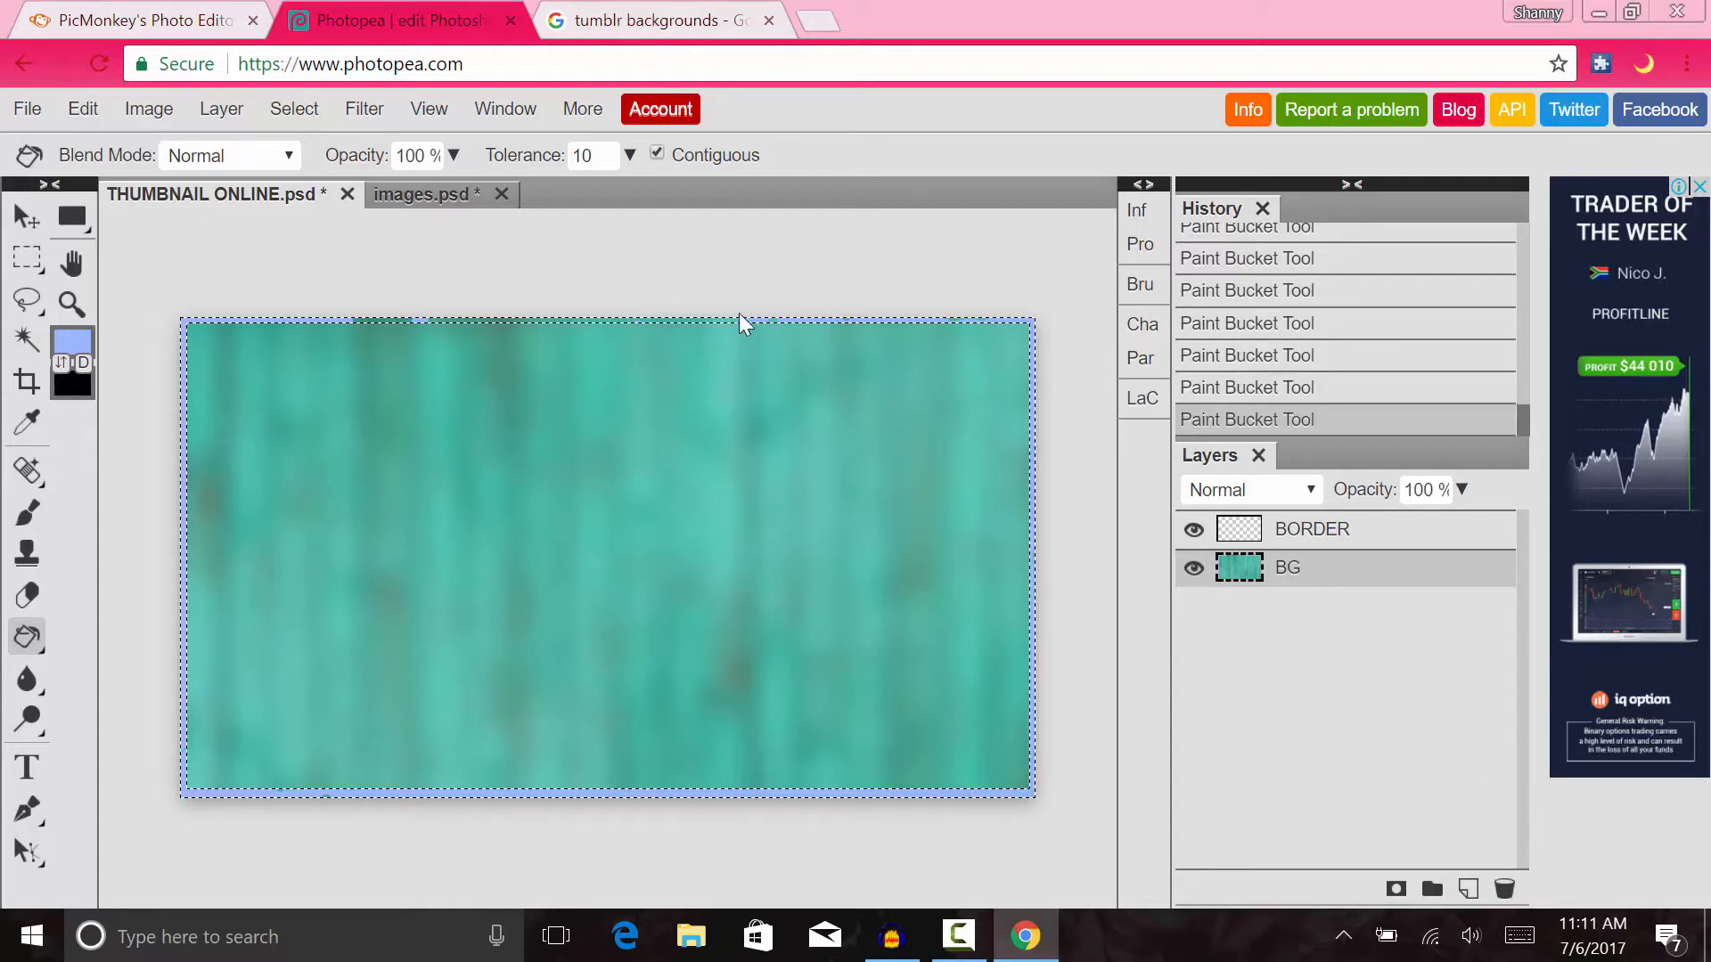
pyautogui.click(775, 322)
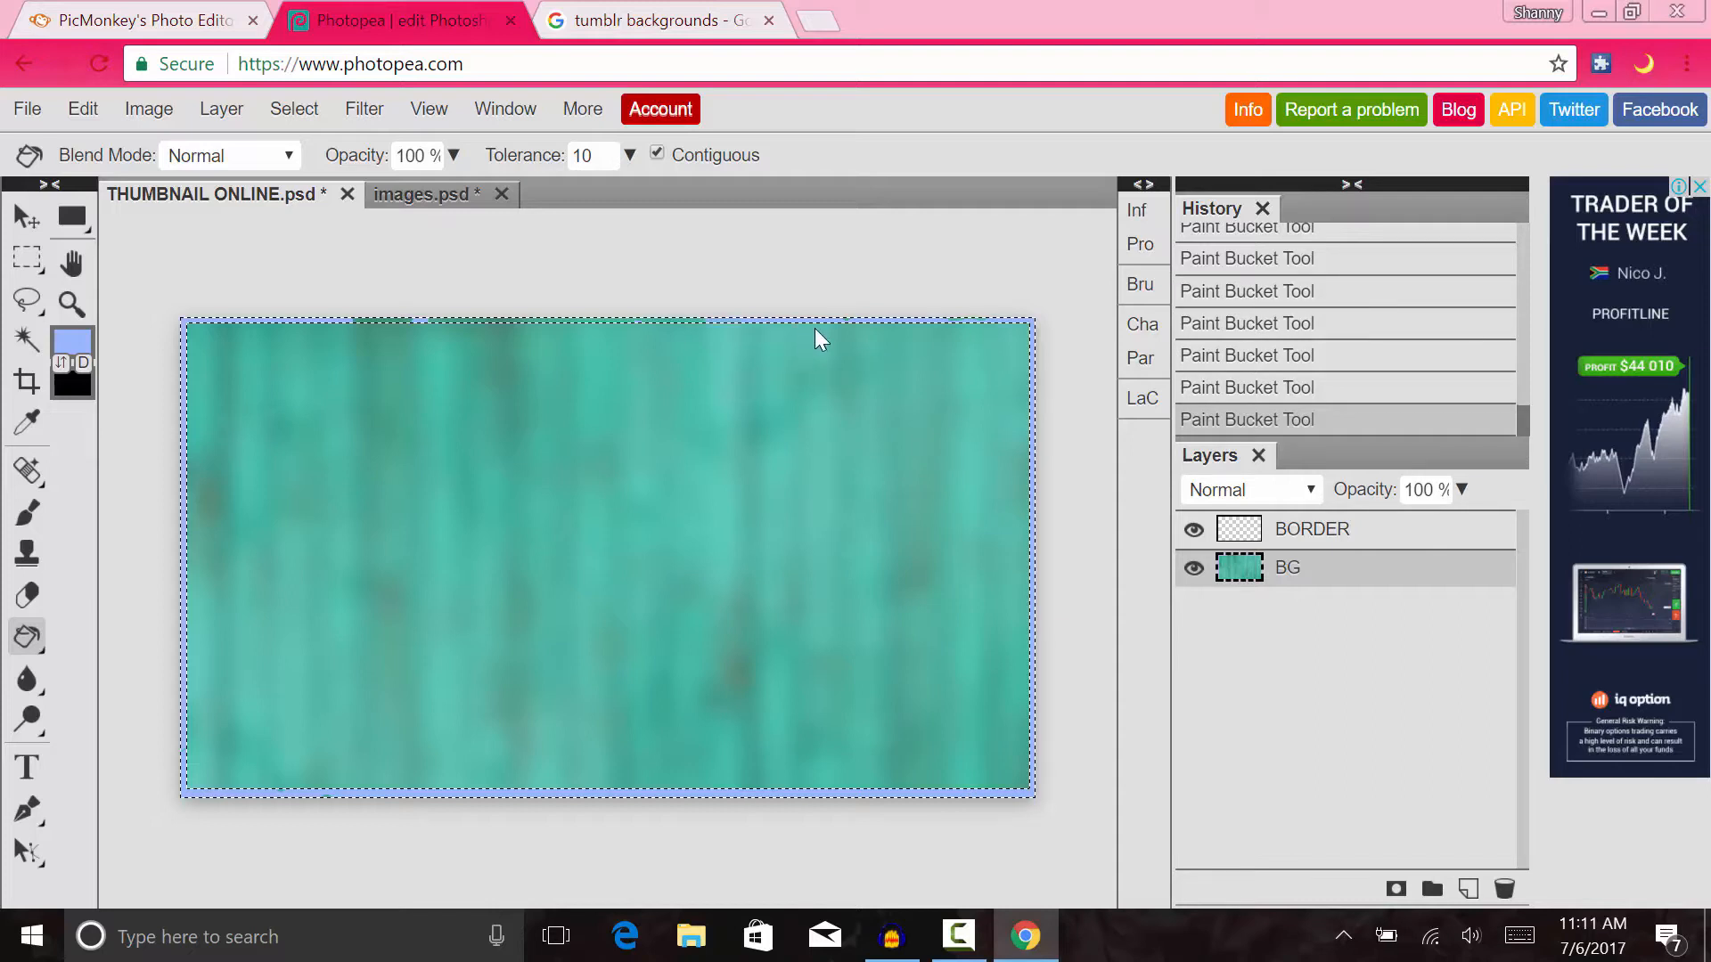
pyautogui.click(962, 323)
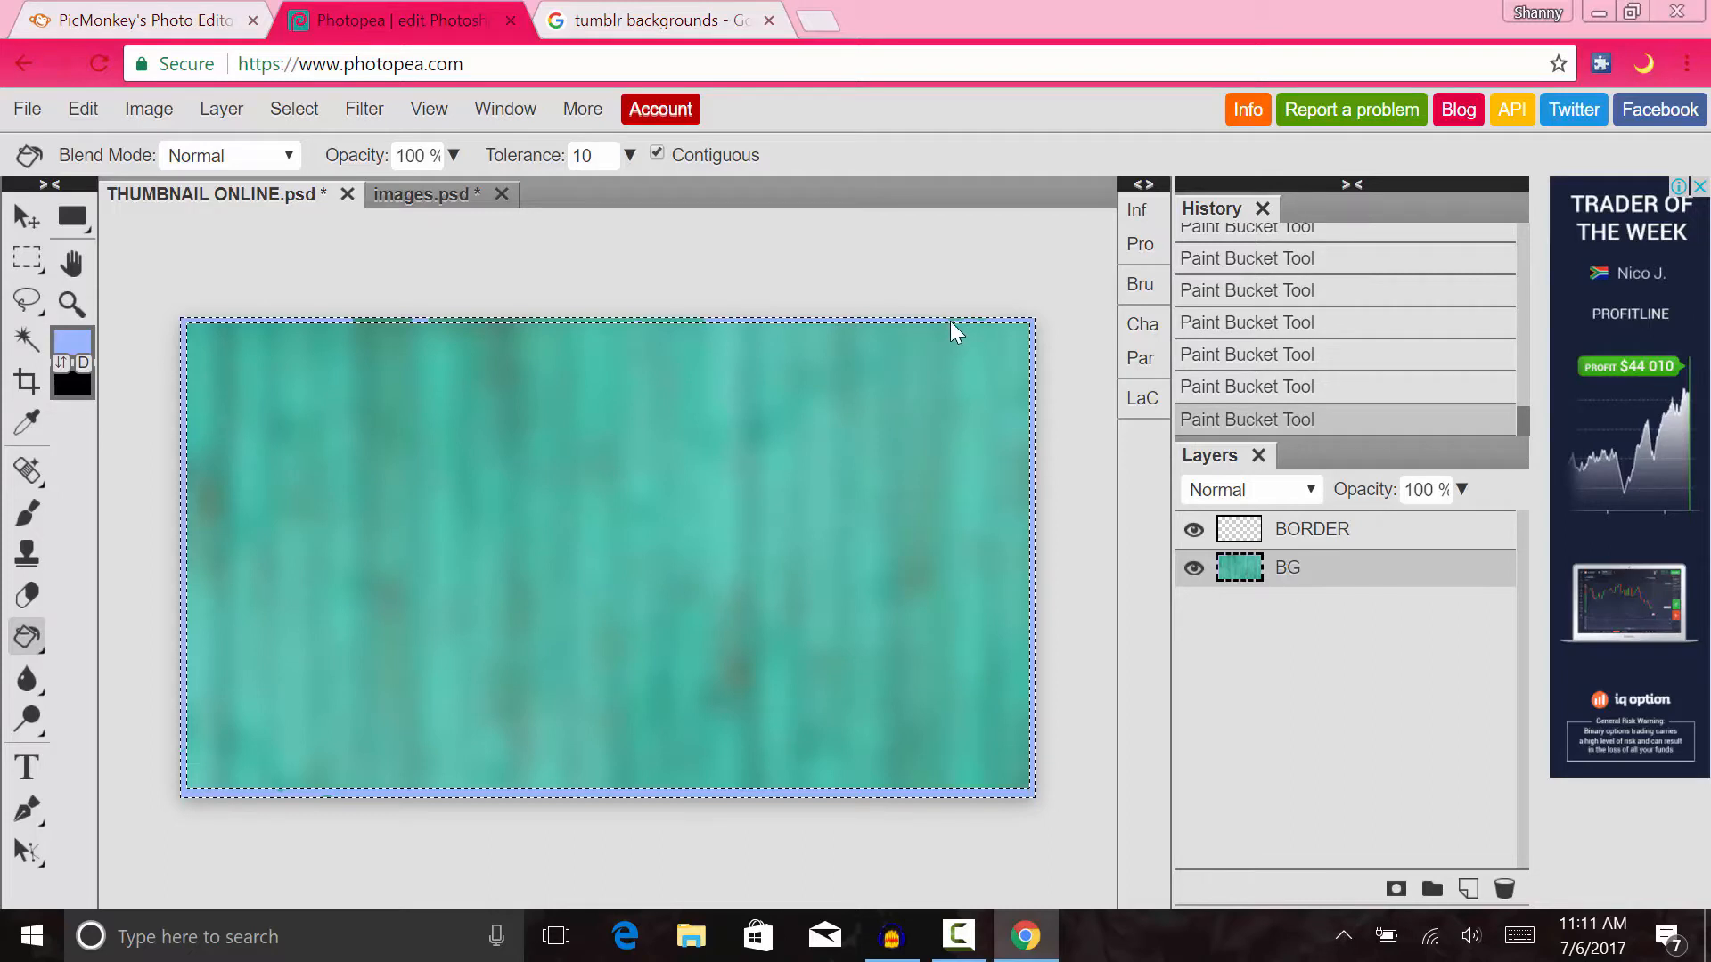
pyautogui.click(950, 321)
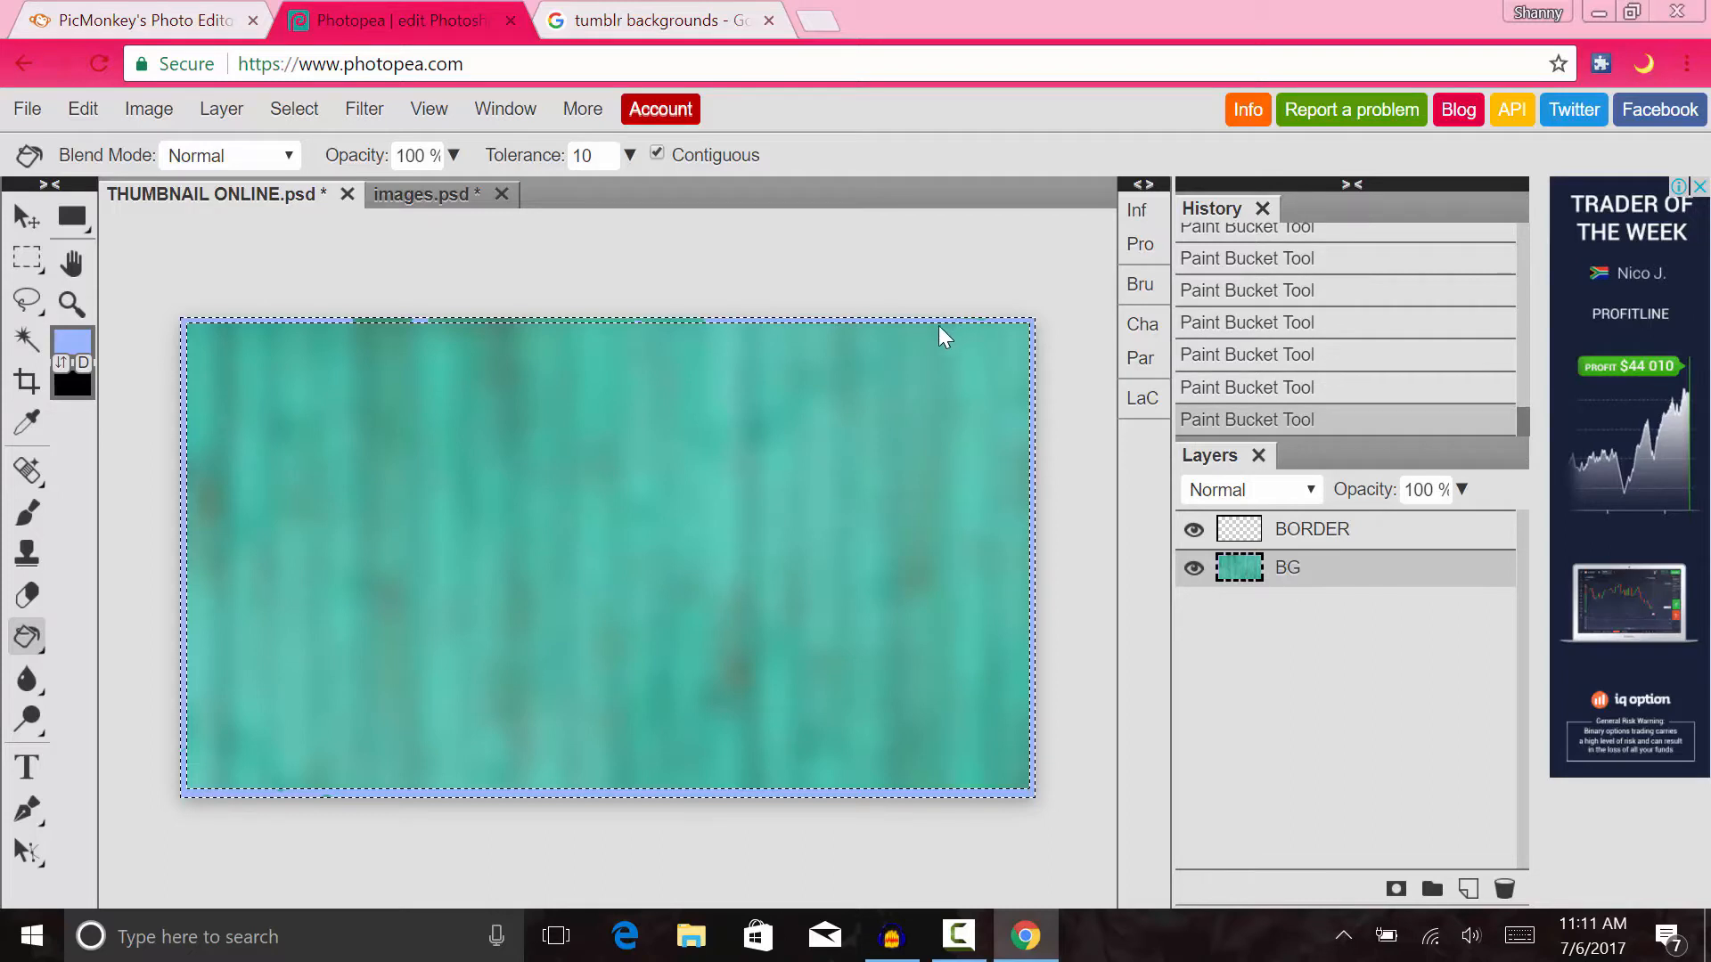
pyautogui.click(608, 319)
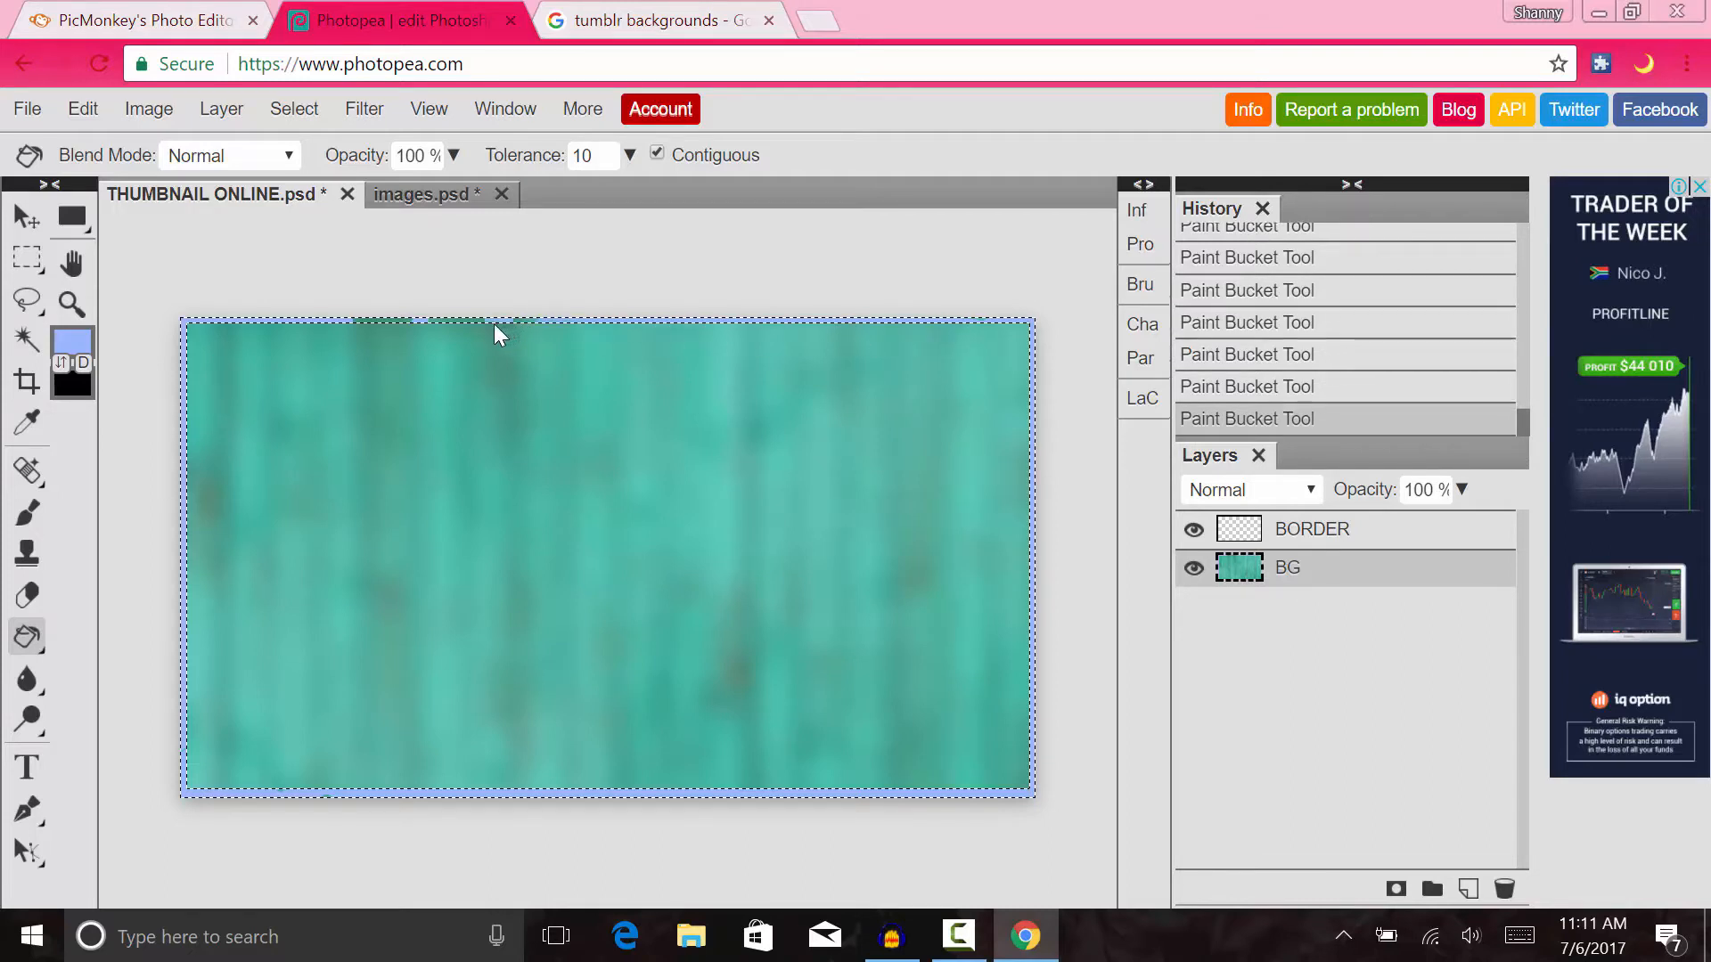
pyautogui.click(450, 321)
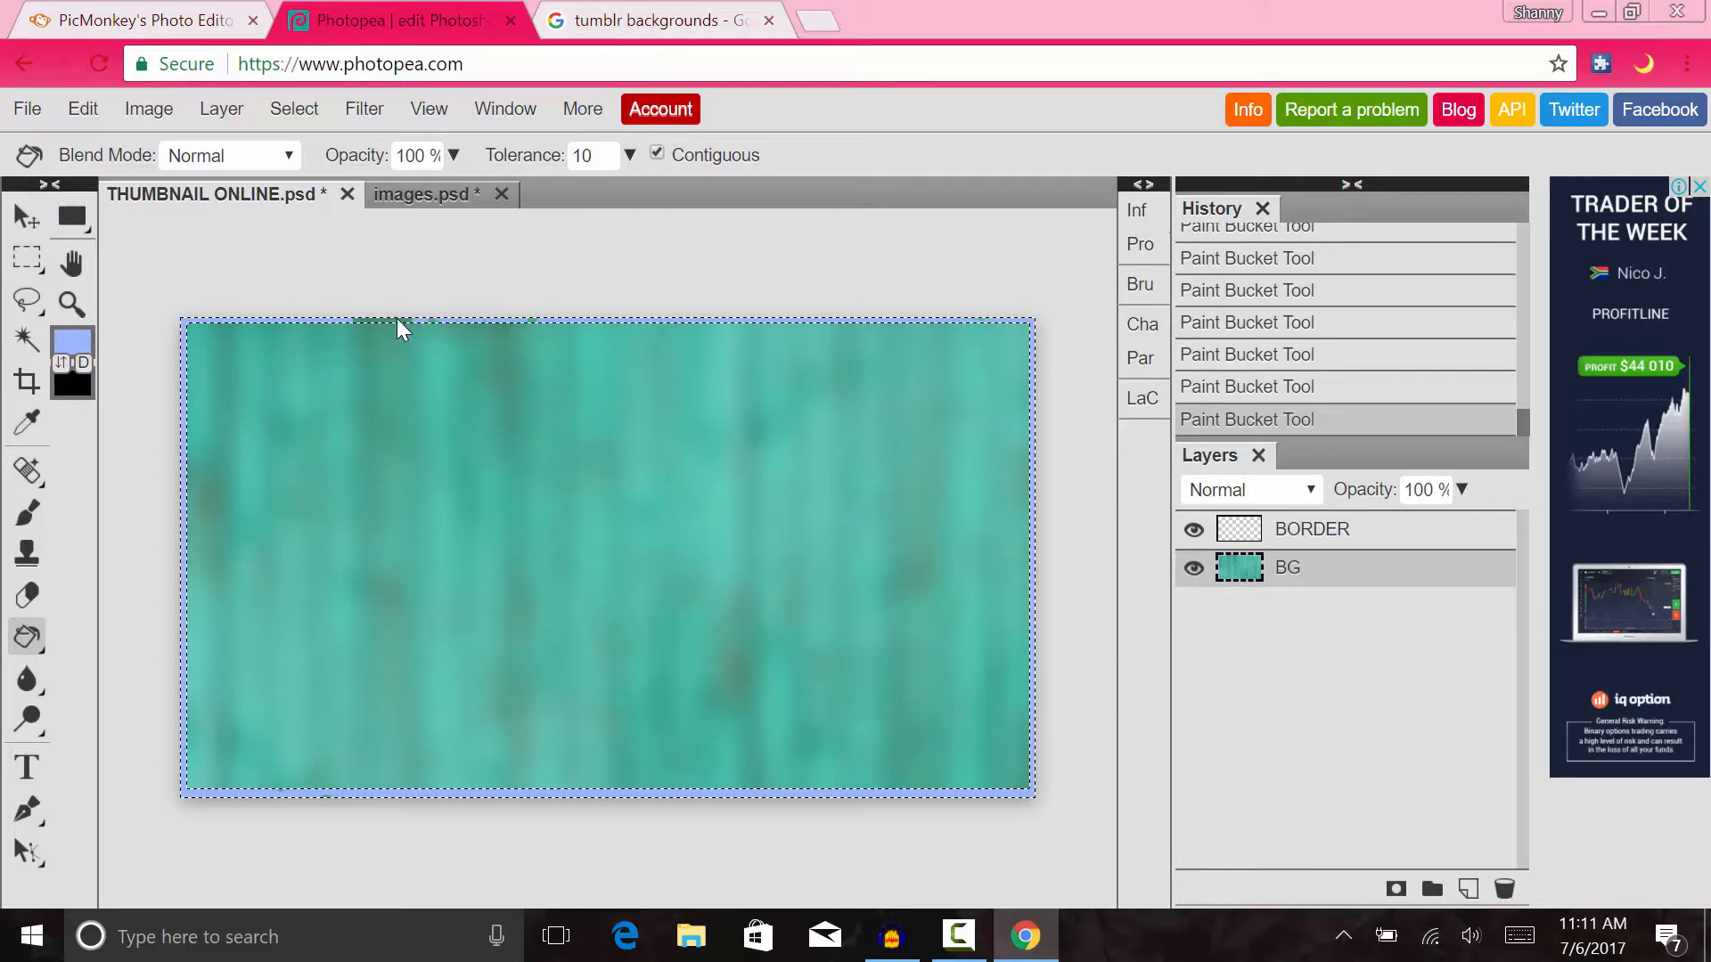
pyautogui.click(397, 320)
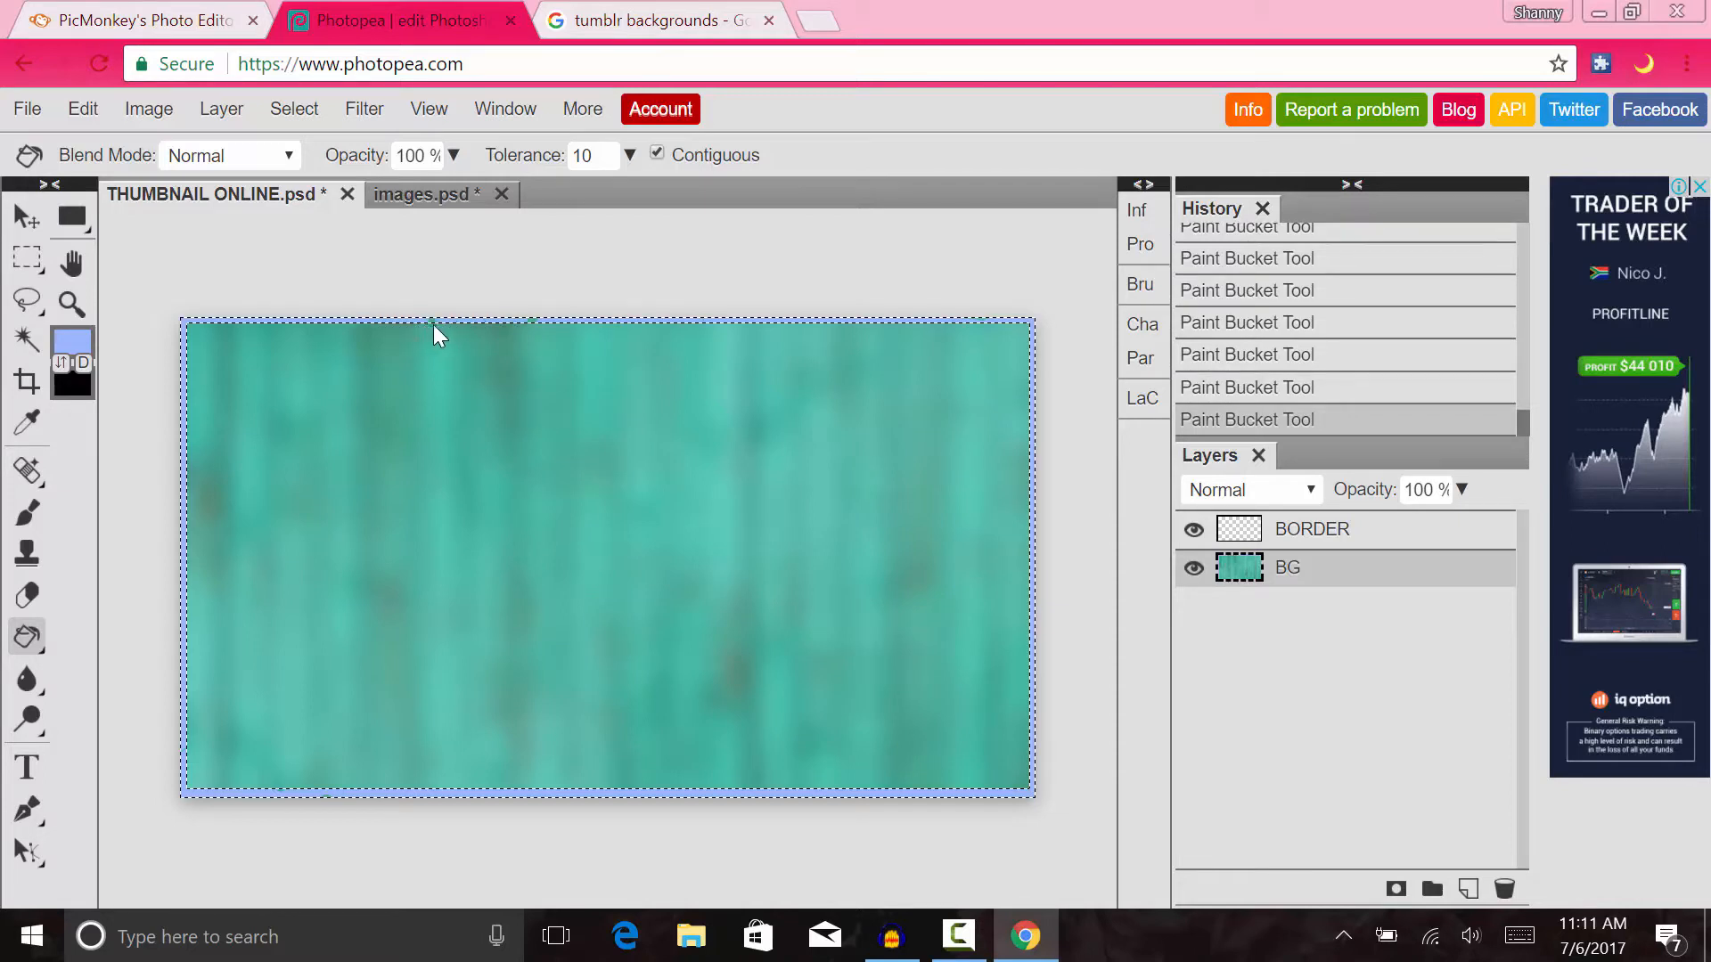
pyautogui.click(434, 326)
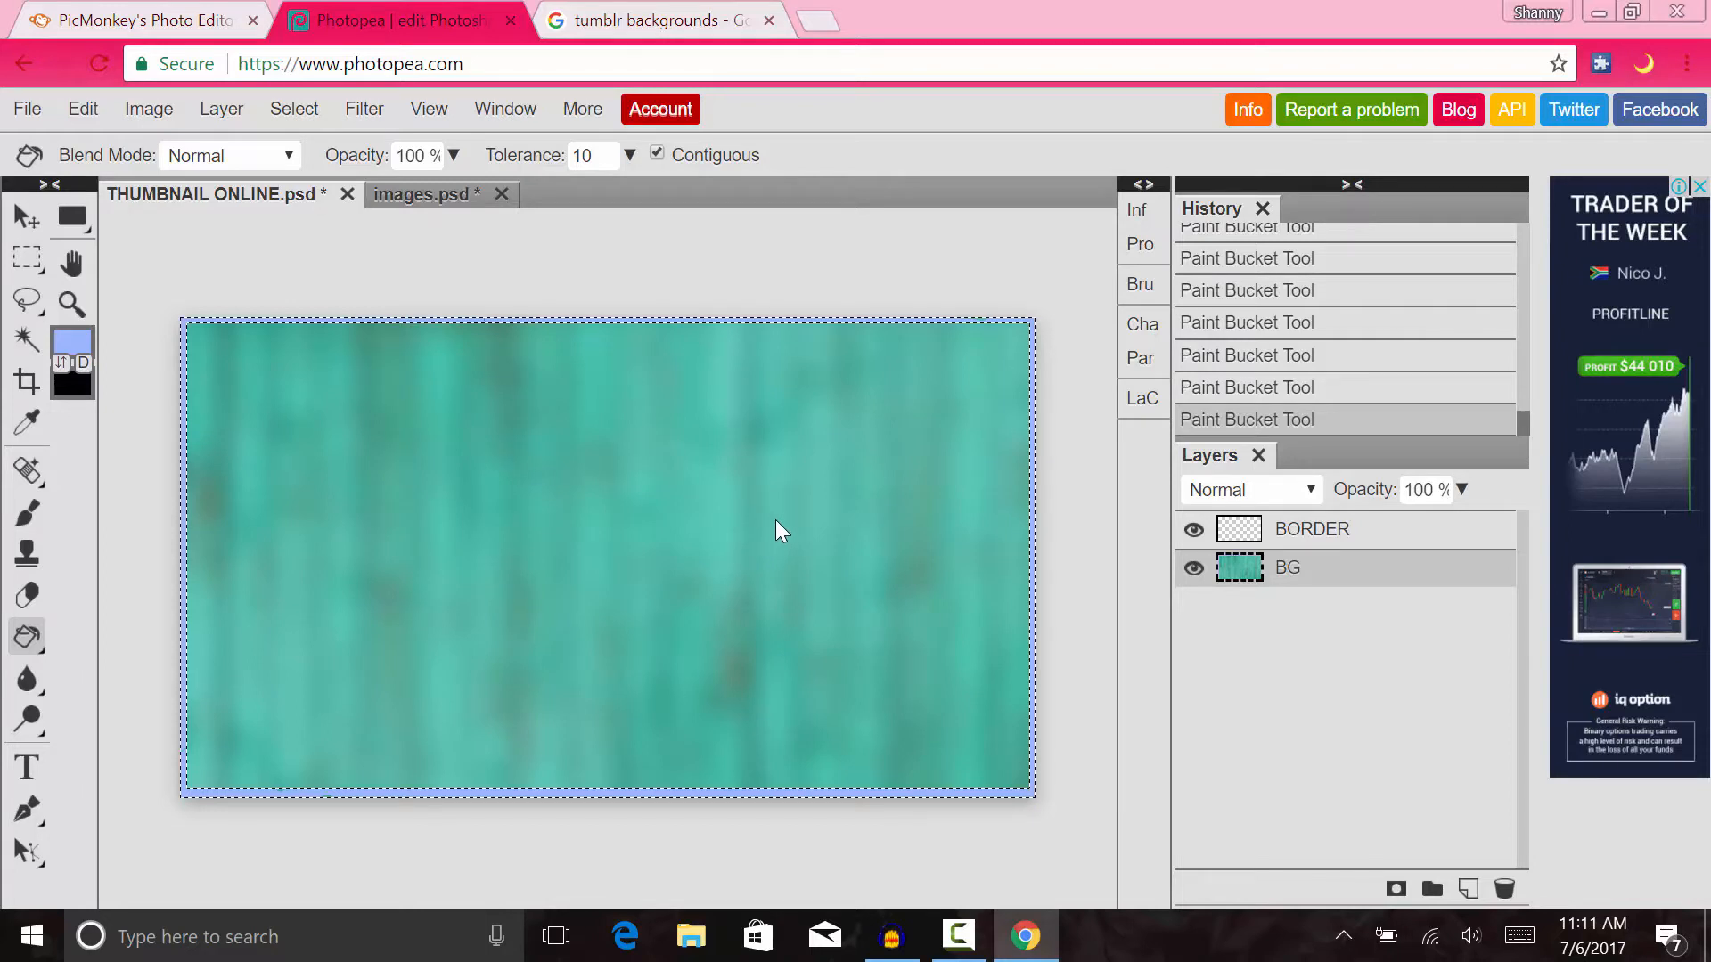
# - Deselect the frame and fill the leftover teal spot near the right end of the top border with light blue
pyautogui.hotkey('ctrl', 'd')
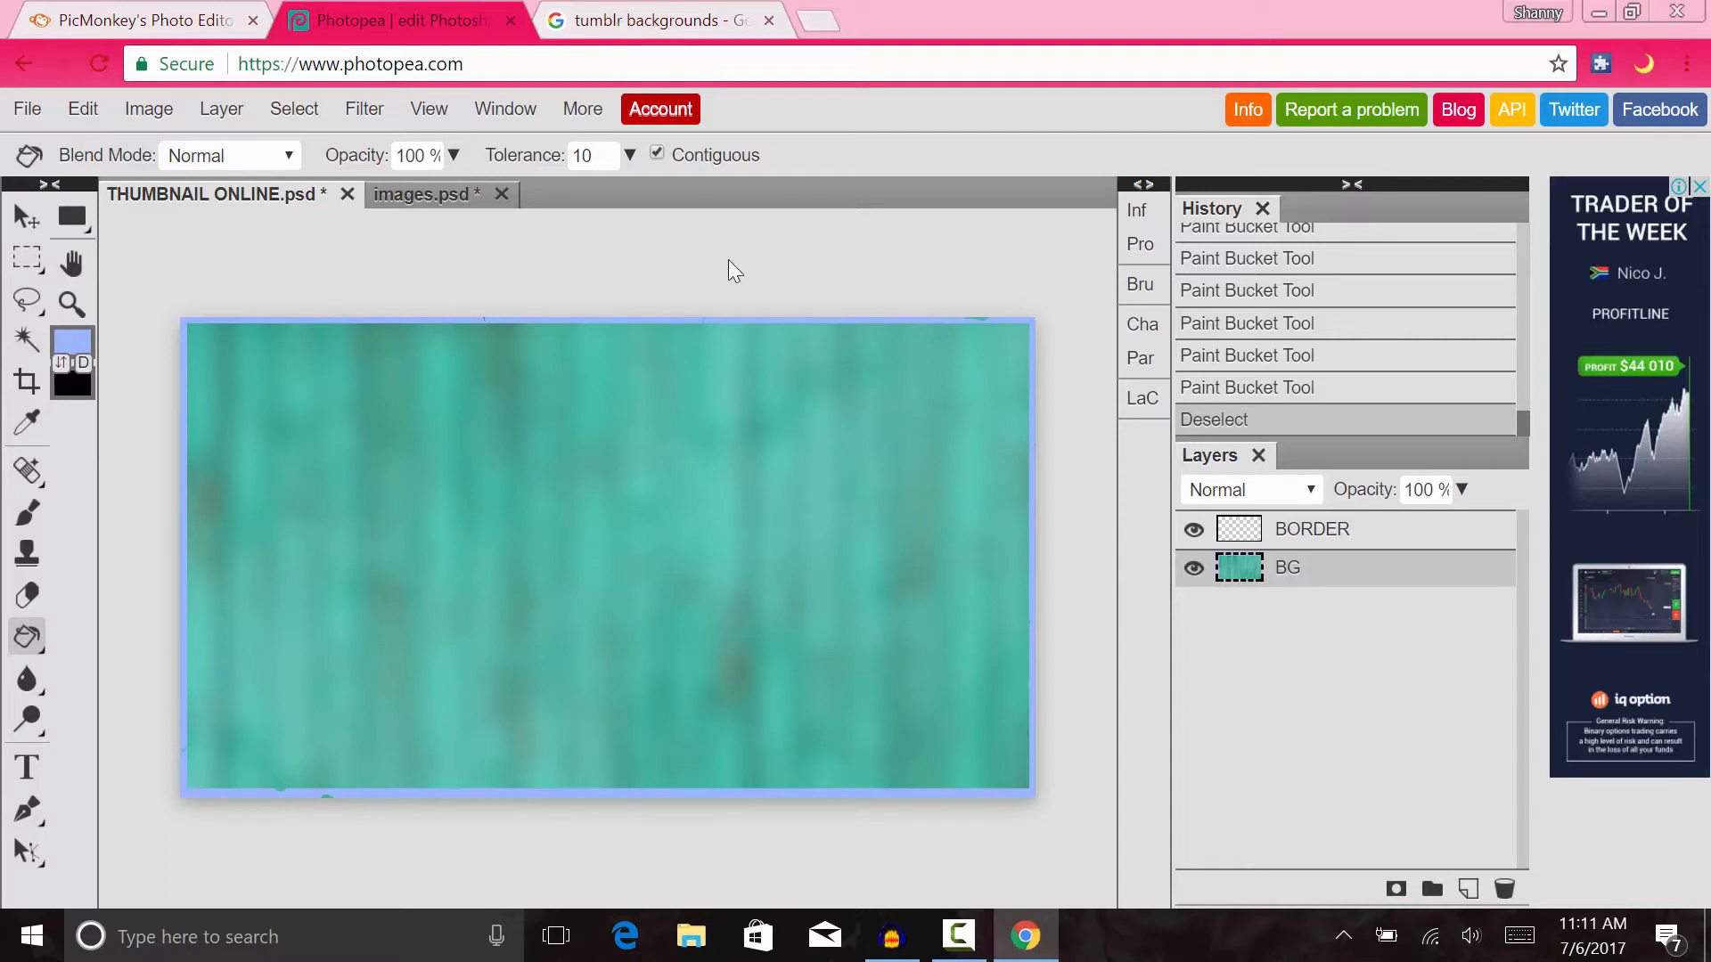
pyautogui.click(979, 322)
pyautogui.click(977, 319)
pyautogui.click(975, 317)
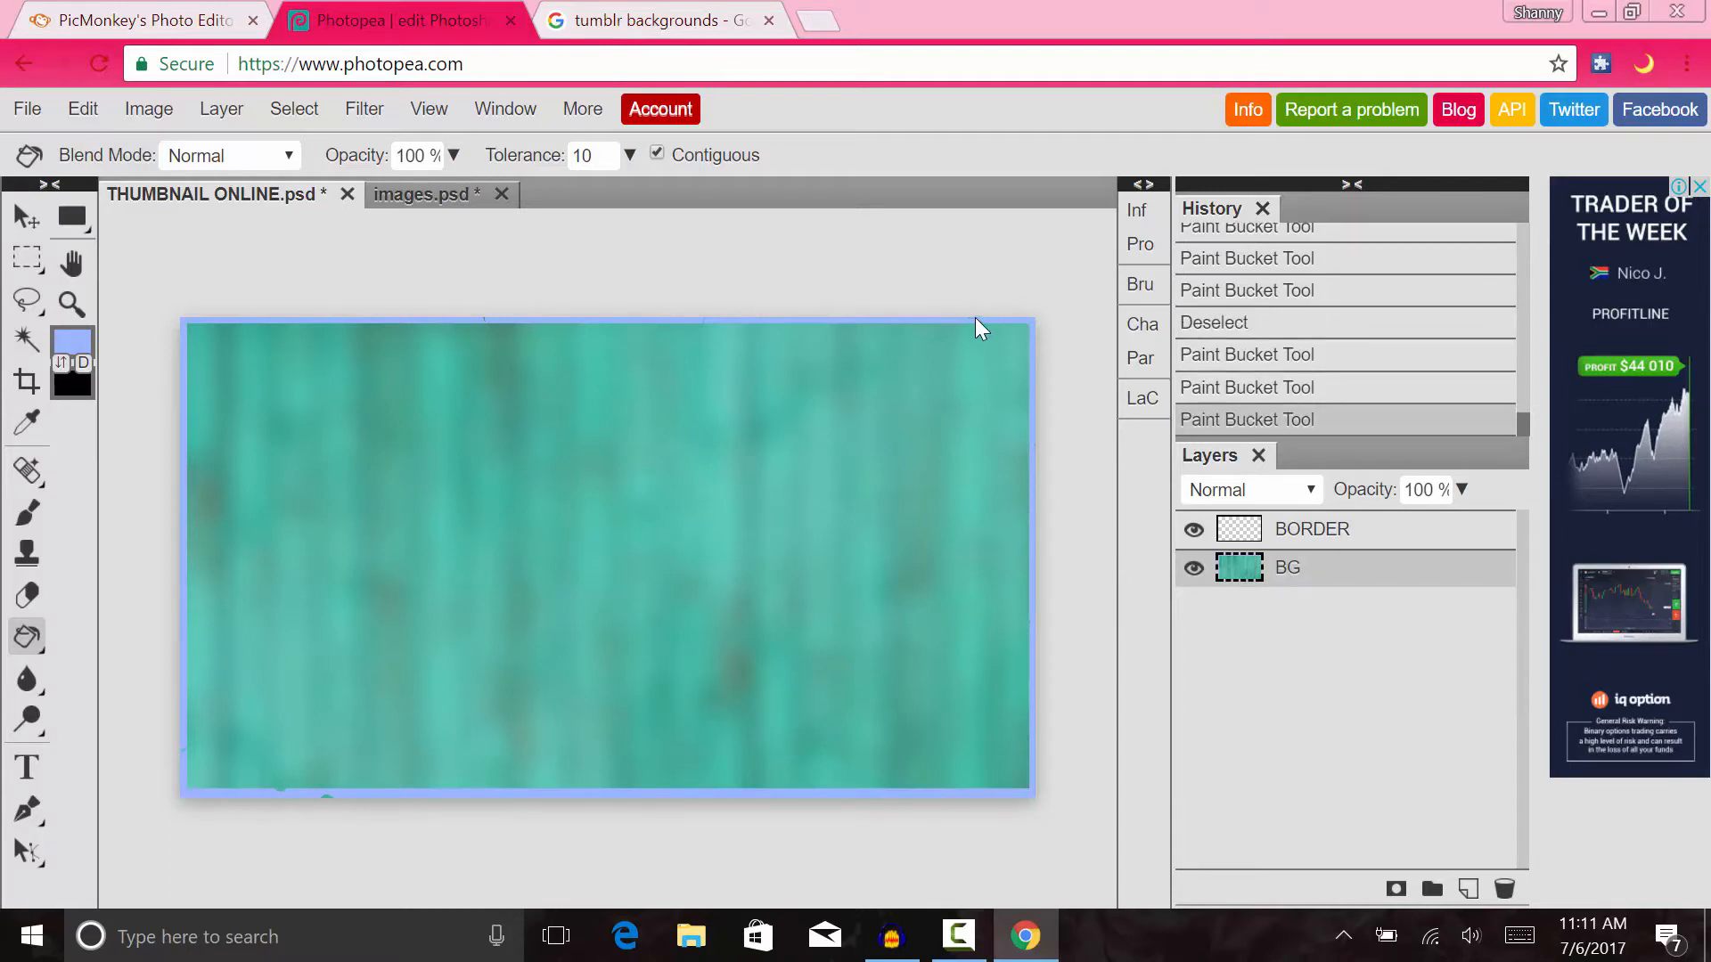
pyautogui.click(278, 793)
pyautogui.click(279, 791)
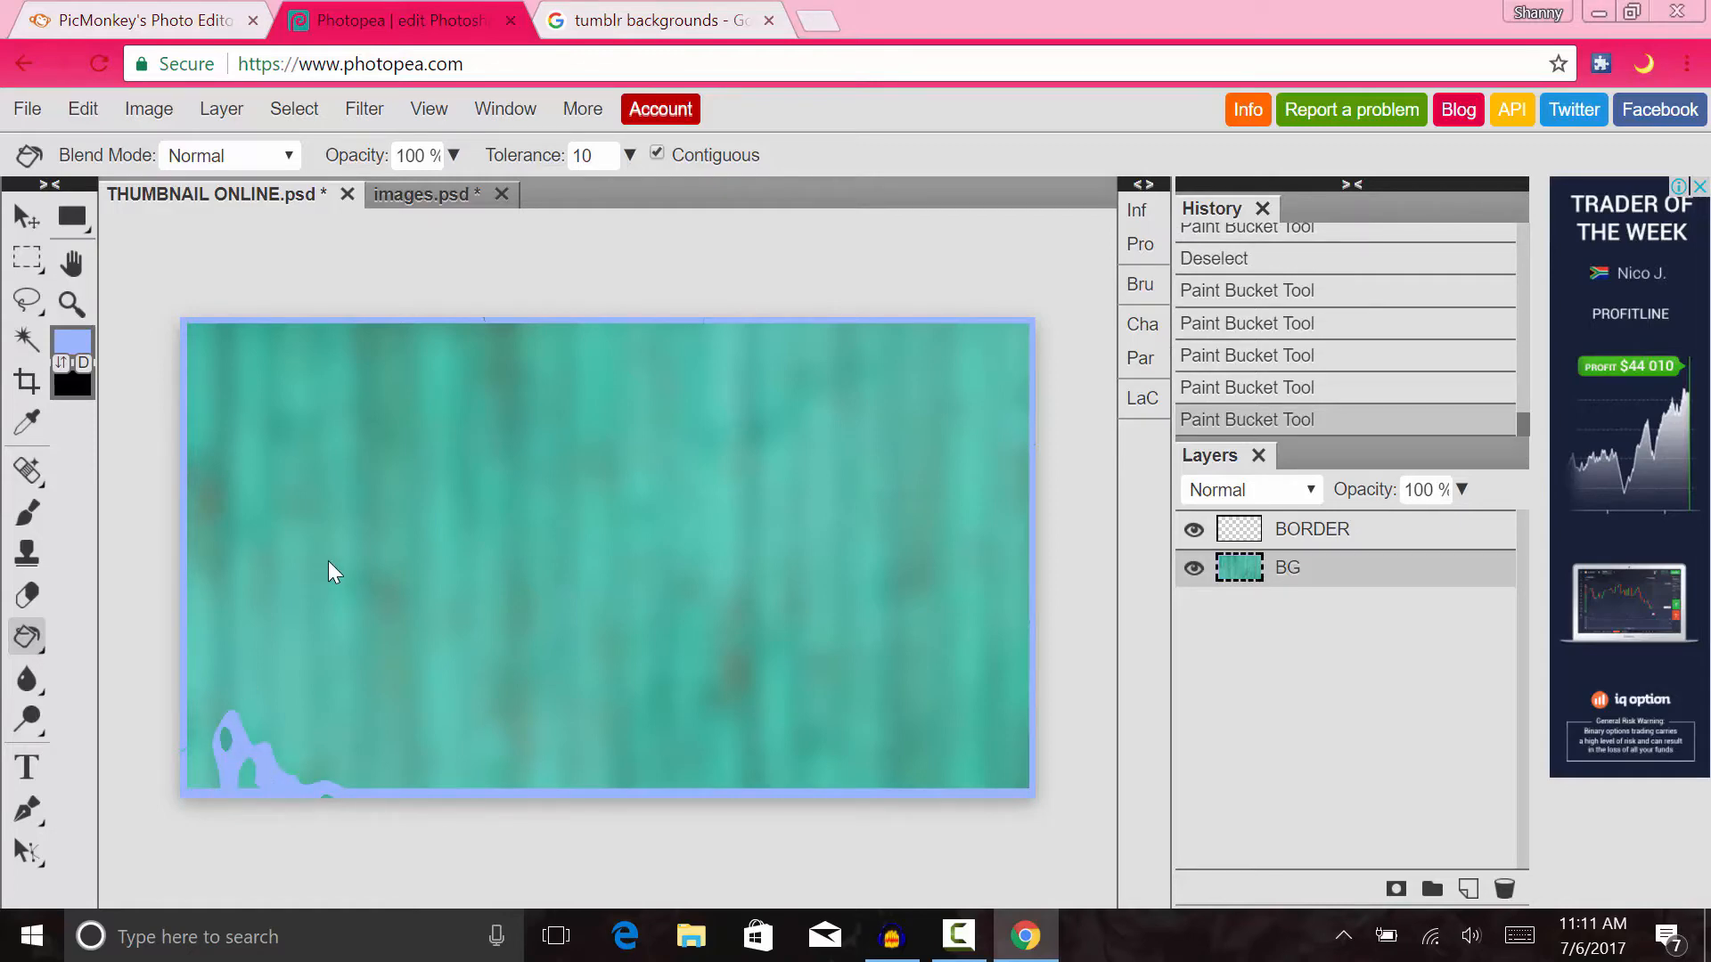
pyautogui.hotkey('ctrl', 'z')
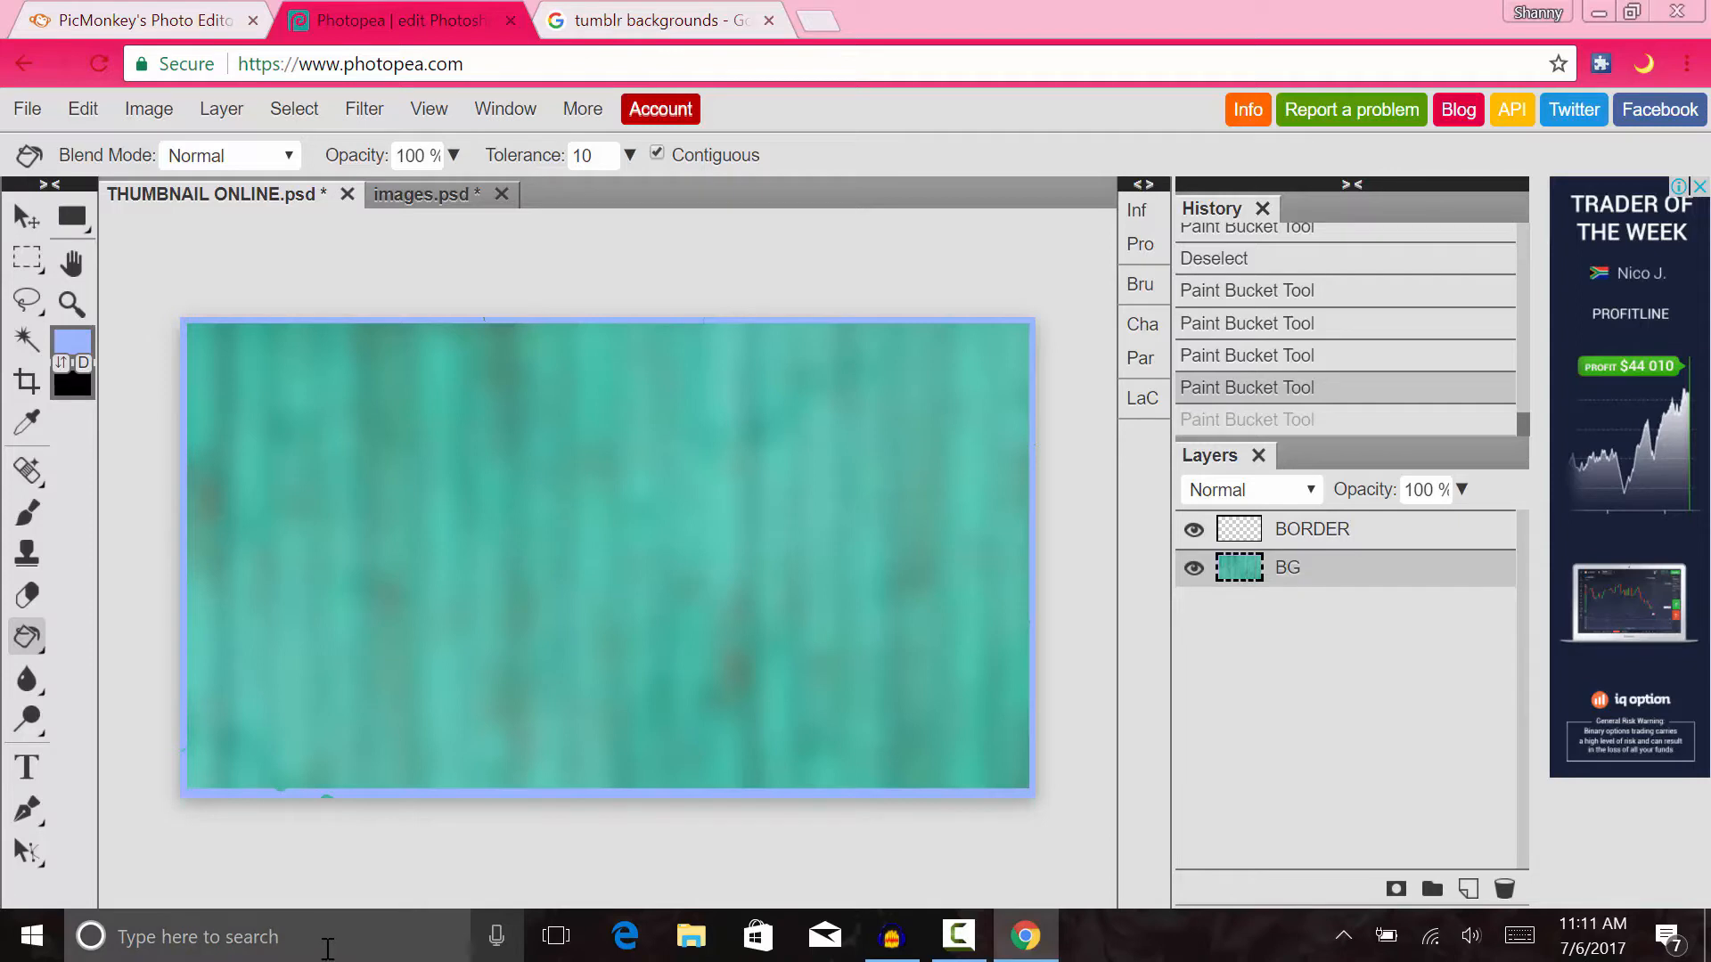
pyautogui.press('x')
pyautogui.press('x')
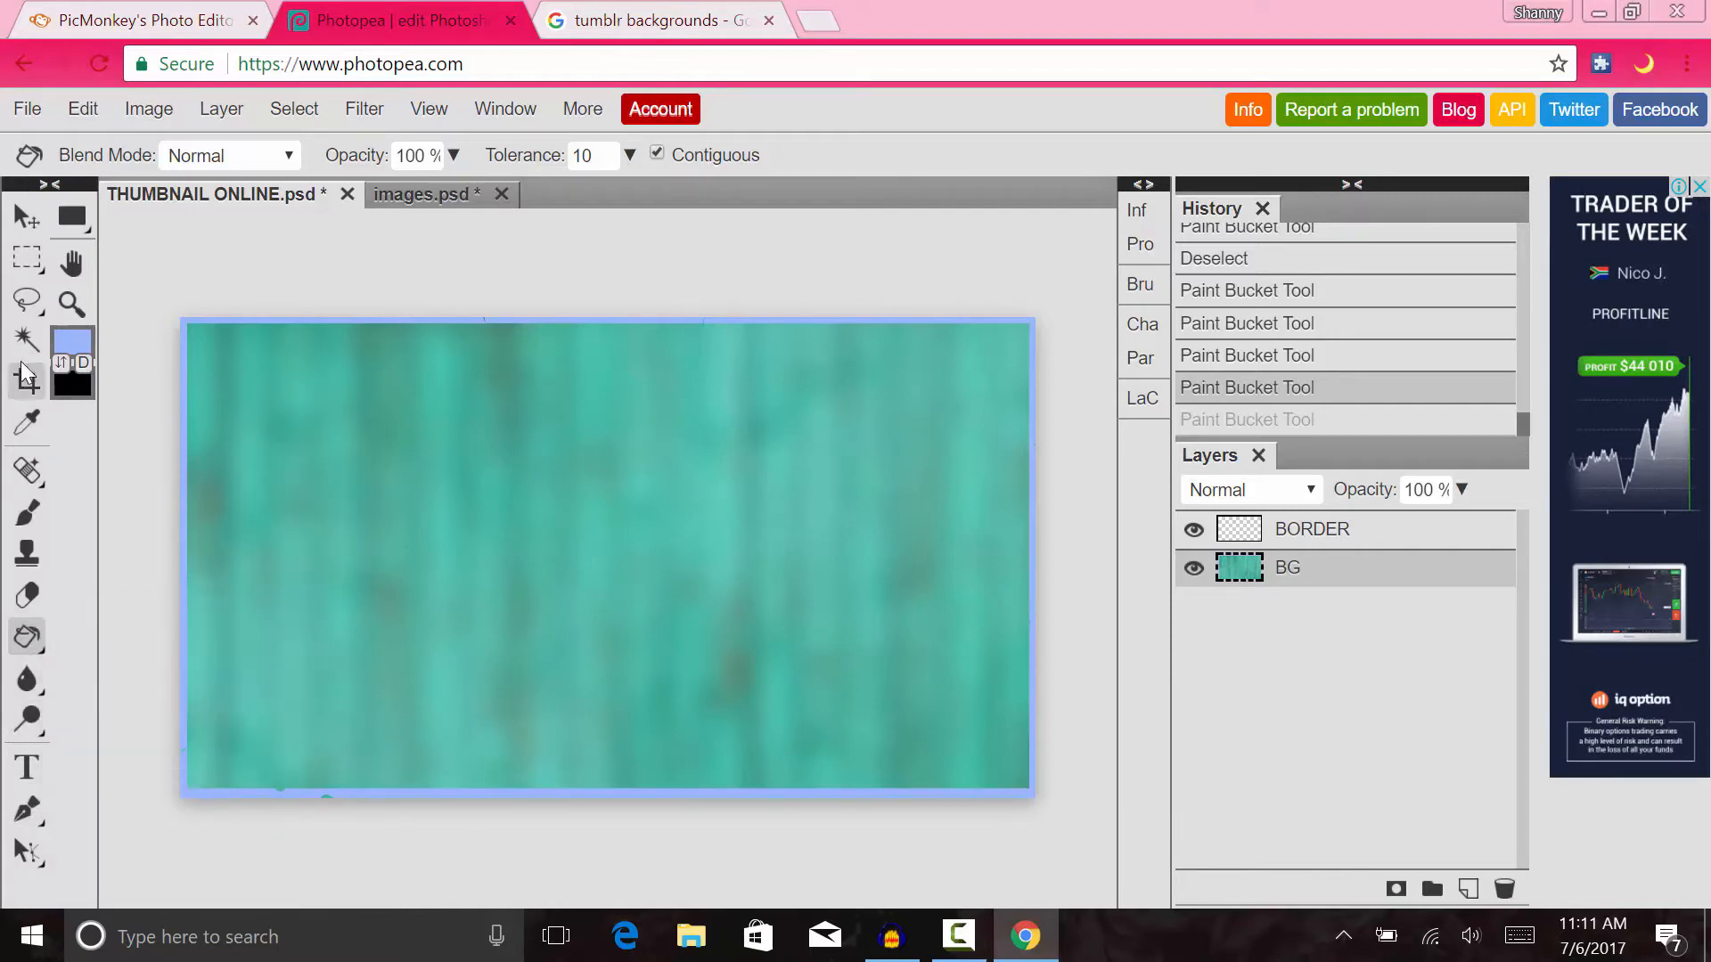
# - Set the Paint Bucket tolerance to 2 and fill the teal spot on the outer edge of the bottom border with light blue
pyautogui.click(69, 304)
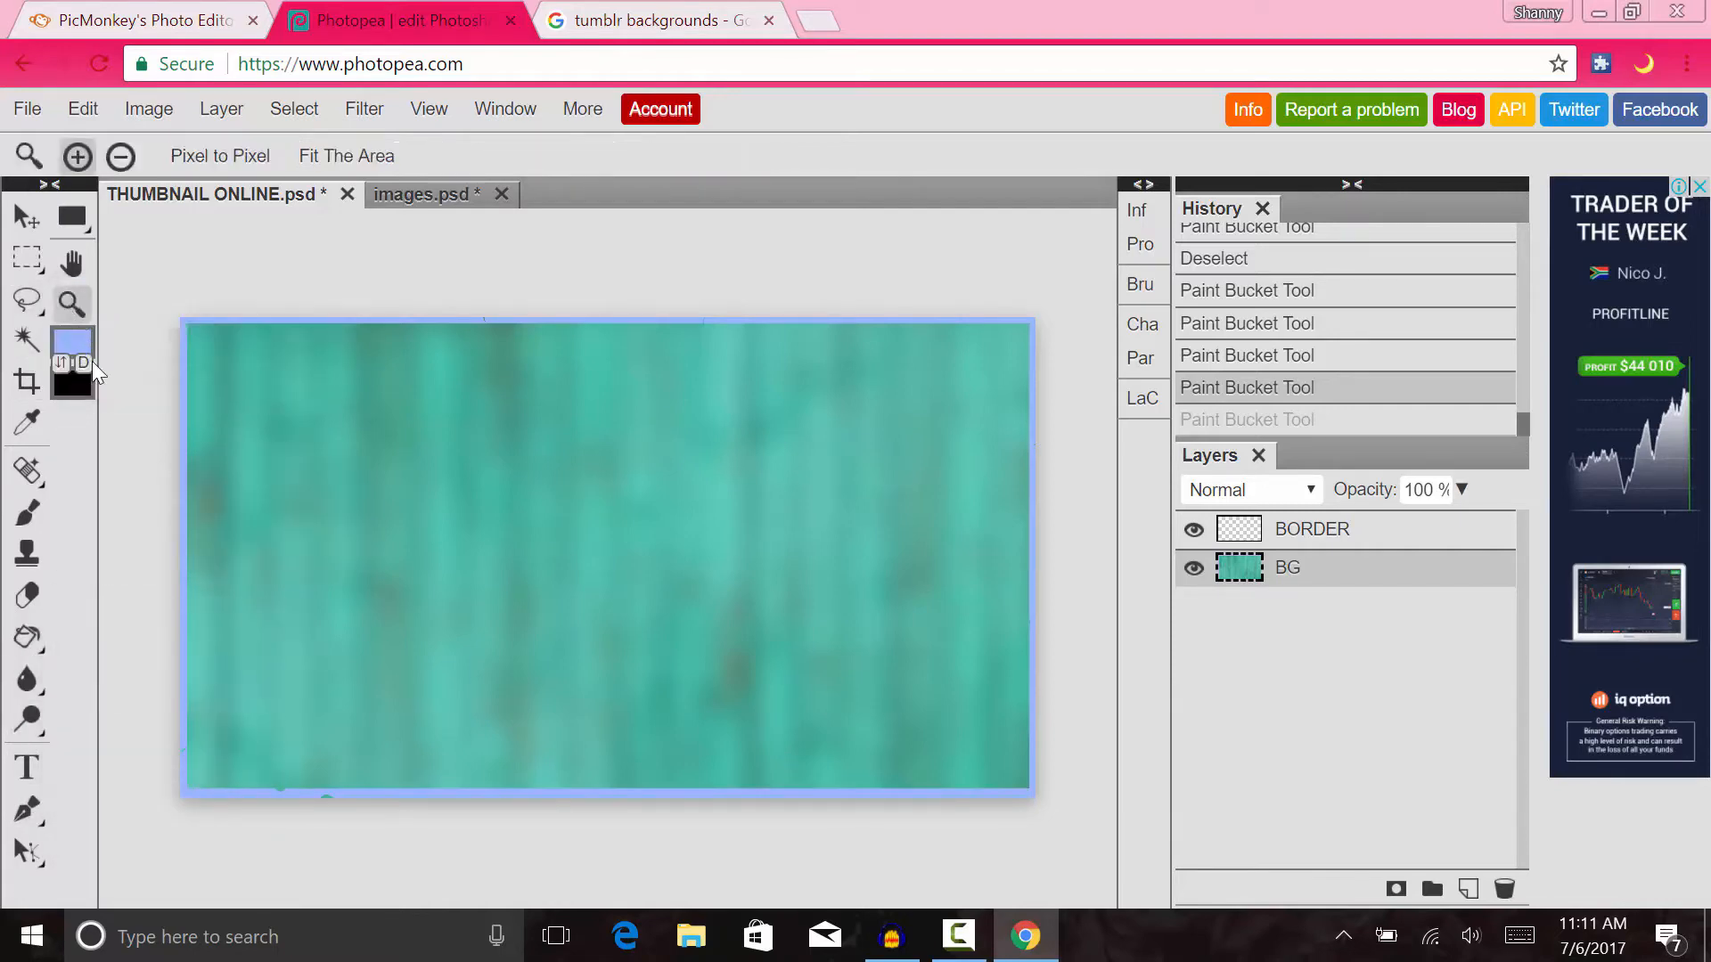
pyautogui.click(273, 813)
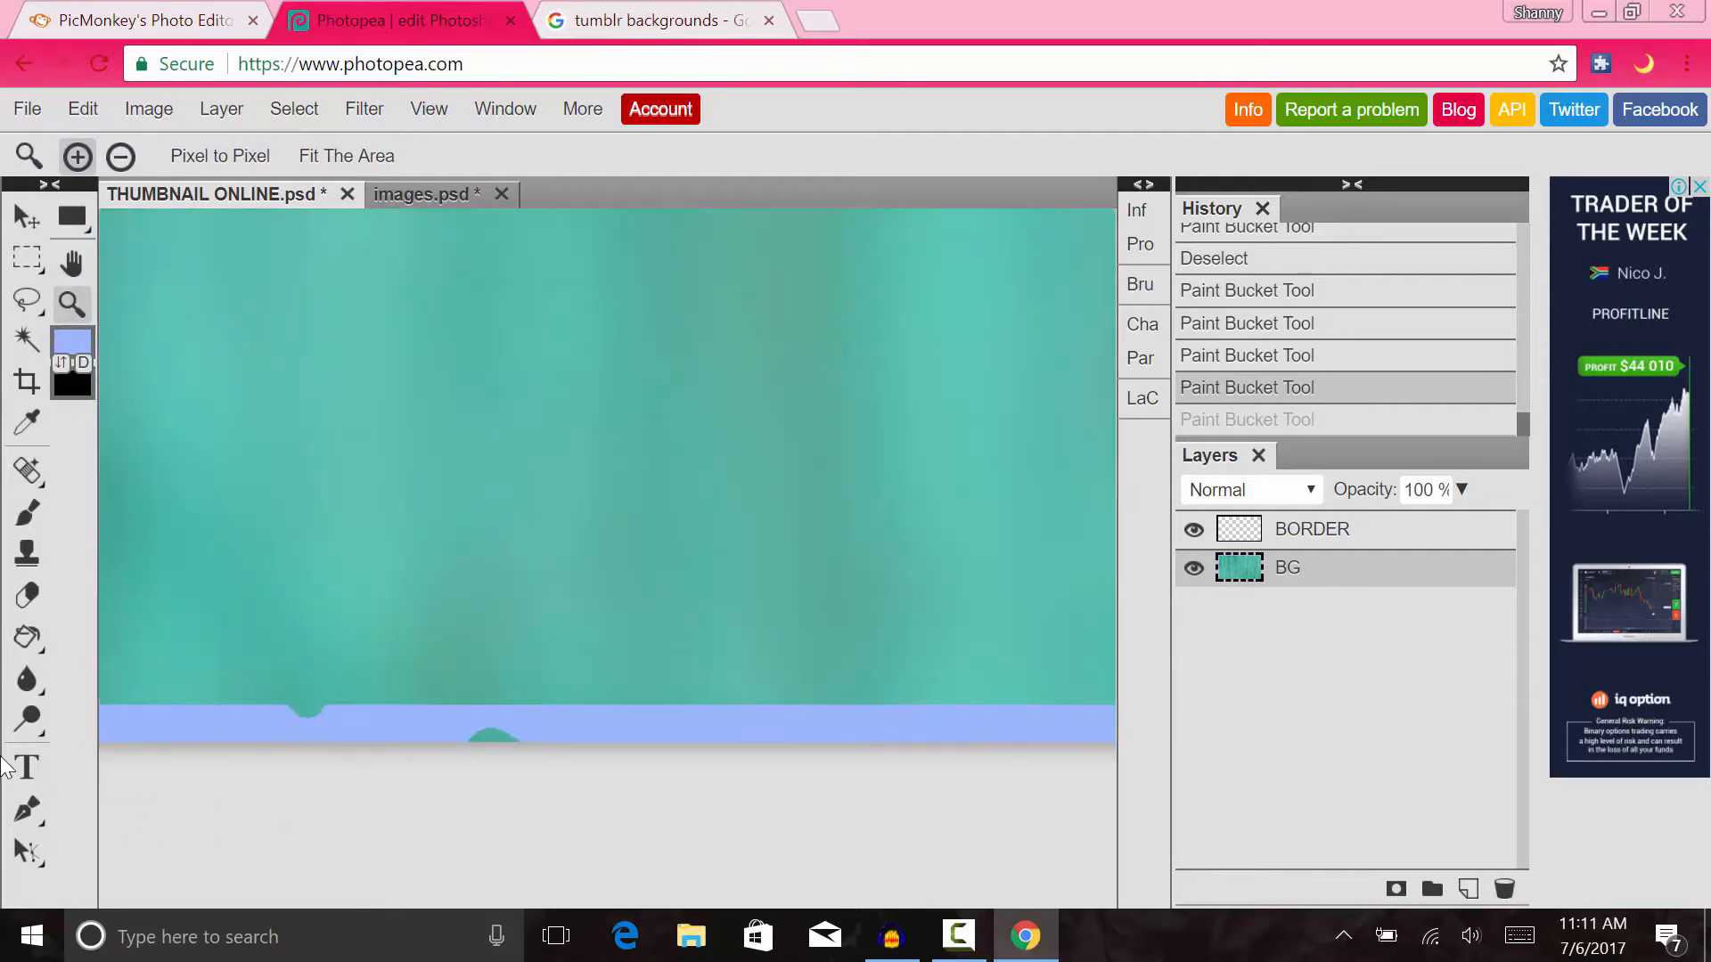
pyautogui.click(30, 644)
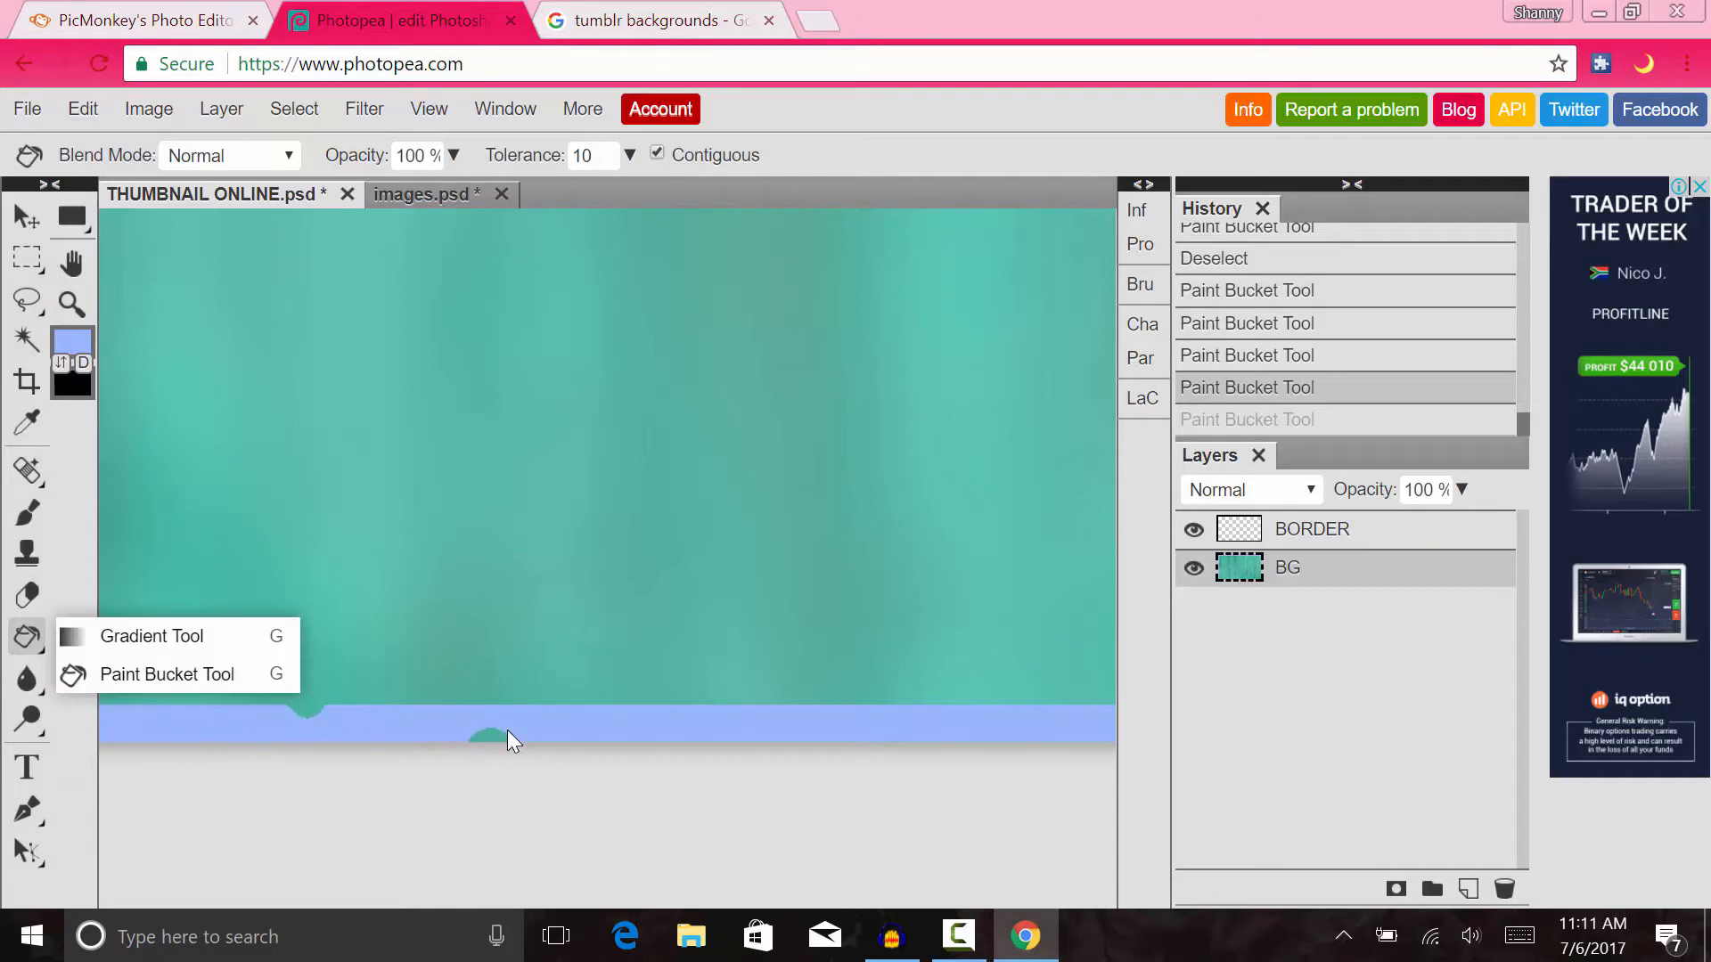
pyautogui.doubleClick(590, 155)
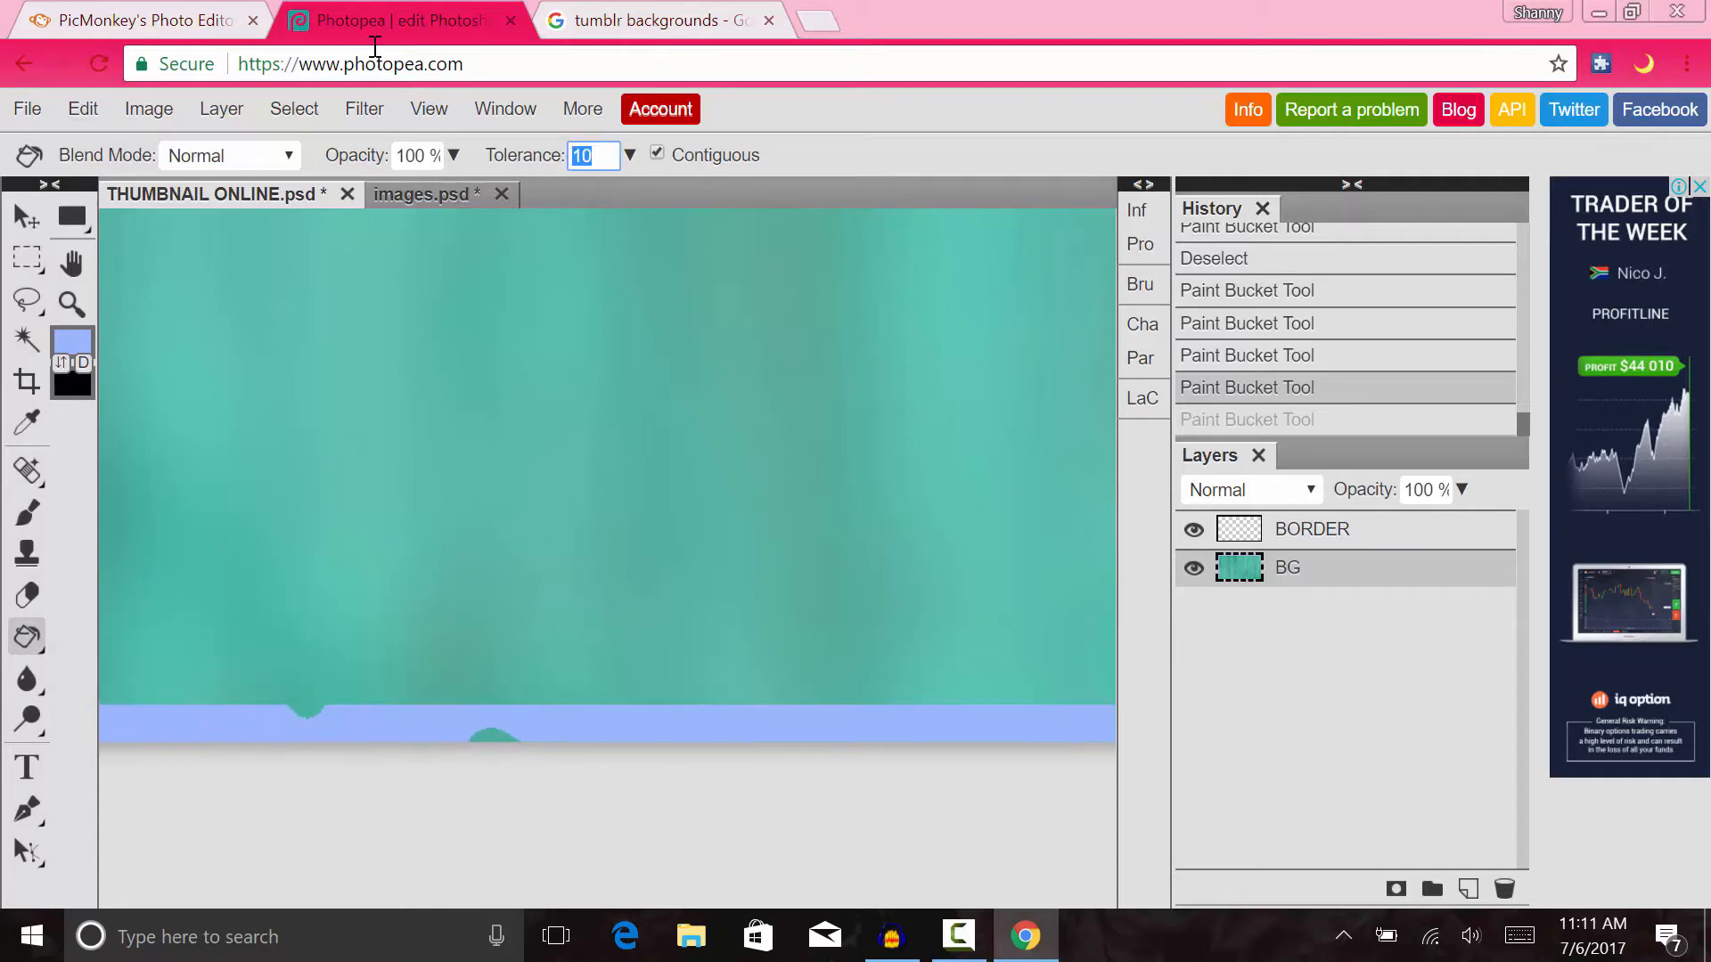
pyautogui.press('BackSpace')
pyautogui.write('2')
pyautogui.click(489, 728)
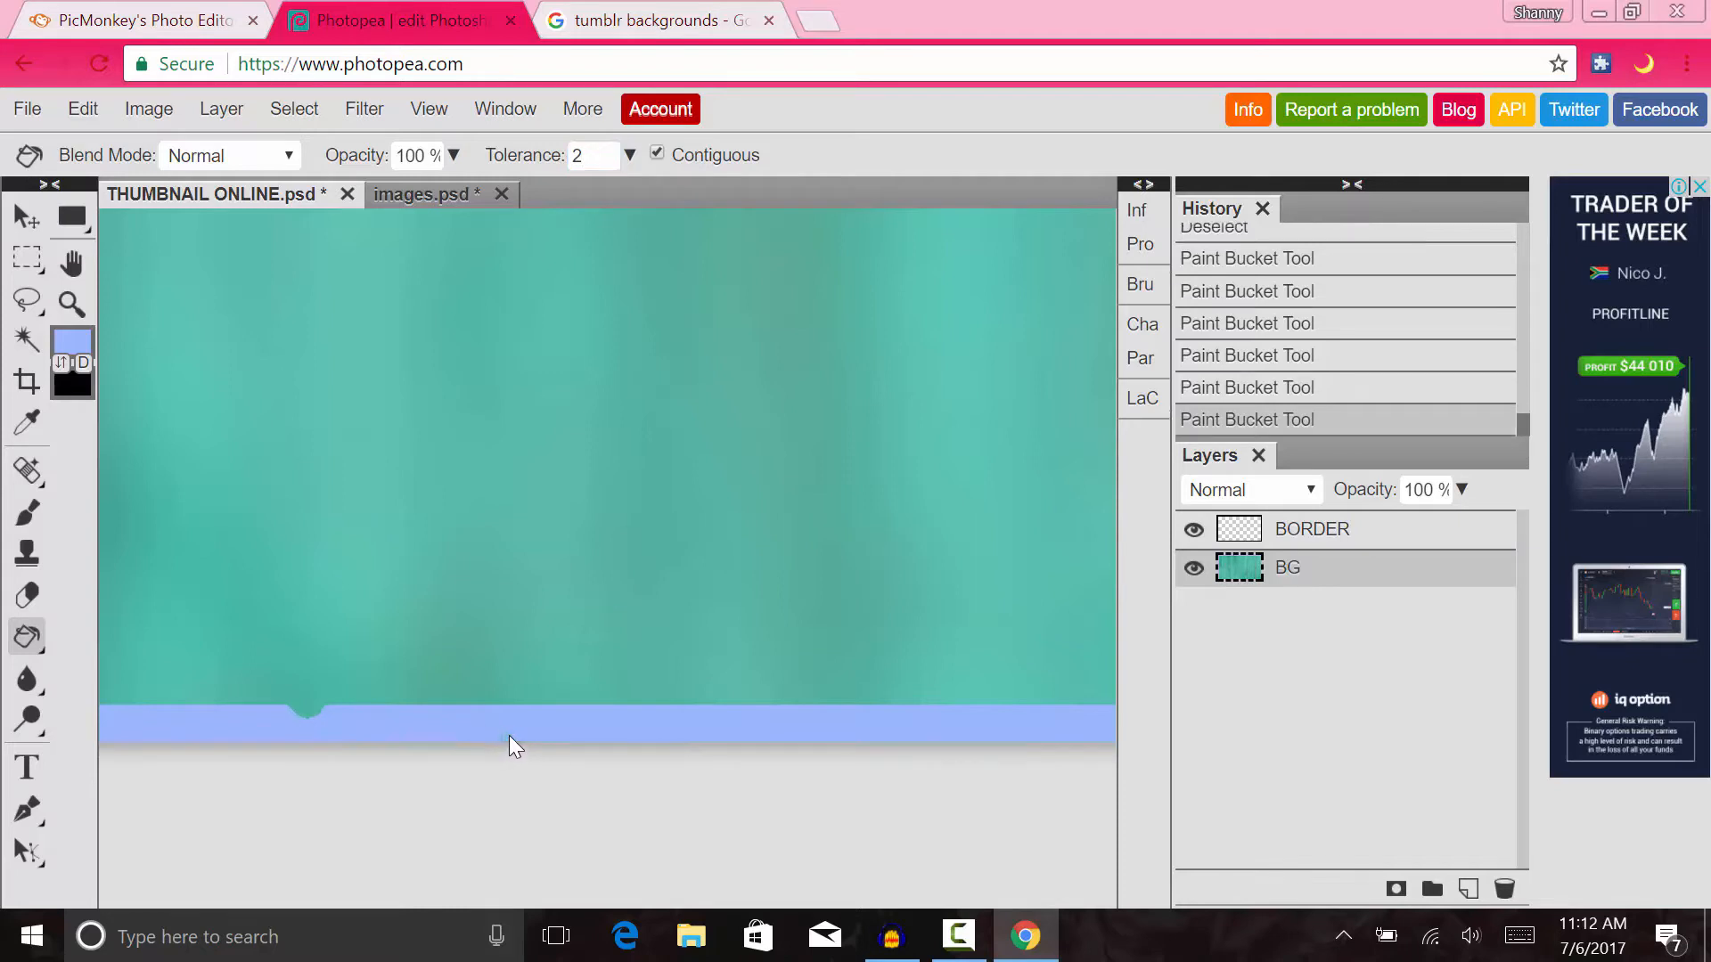
pyautogui.click(501, 730)
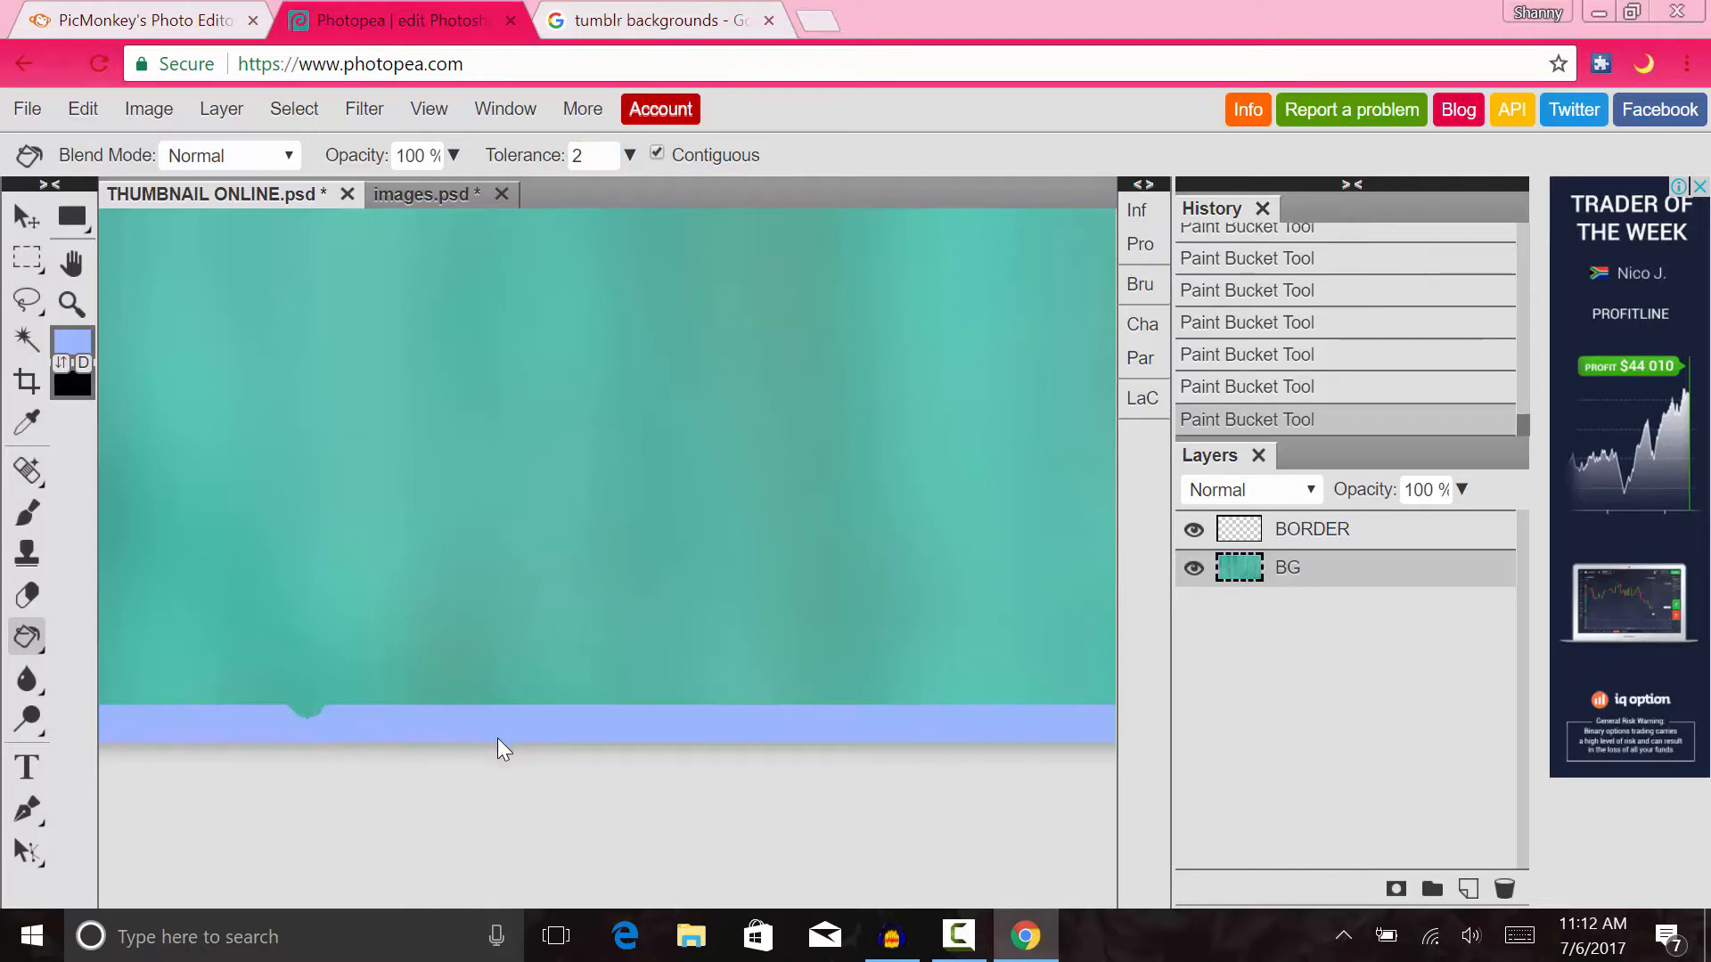
# - Try to fill the remaining teal notch on the inner edge of the bottom border with light blue at tolerance 2
pyautogui.click(297, 710)
pyautogui.click(322, 709)
pyautogui.click(319, 709)
pyautogui.click(318, 710)
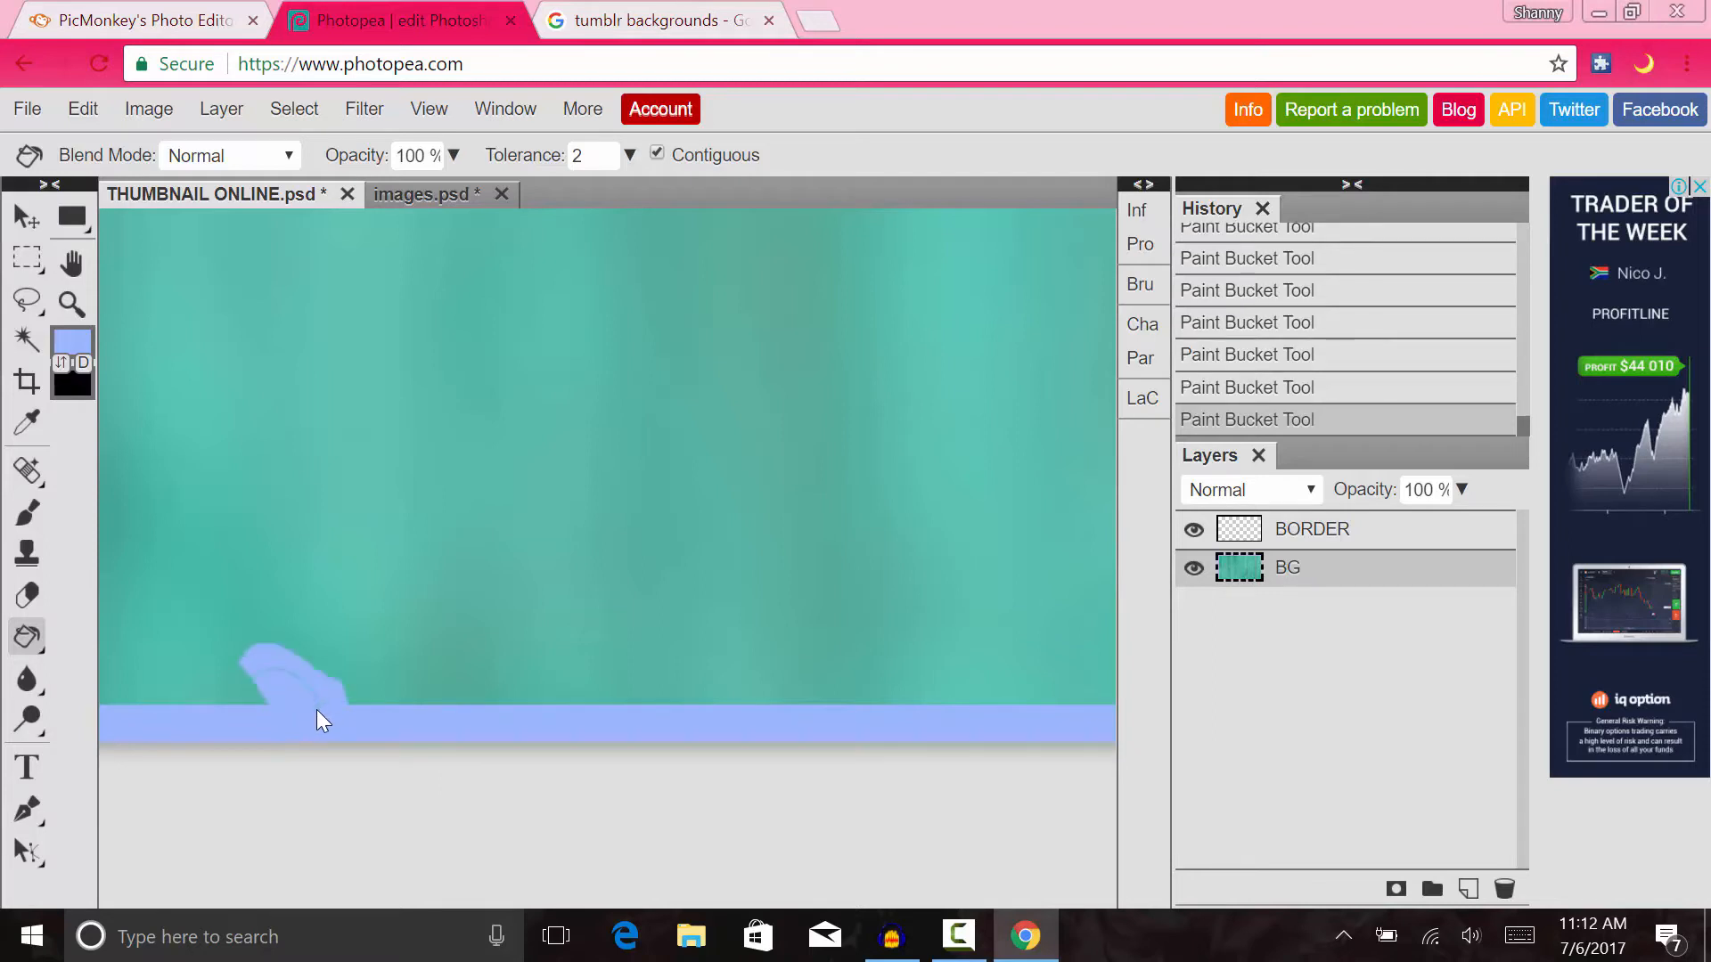
pyautogui.click(269, 714)
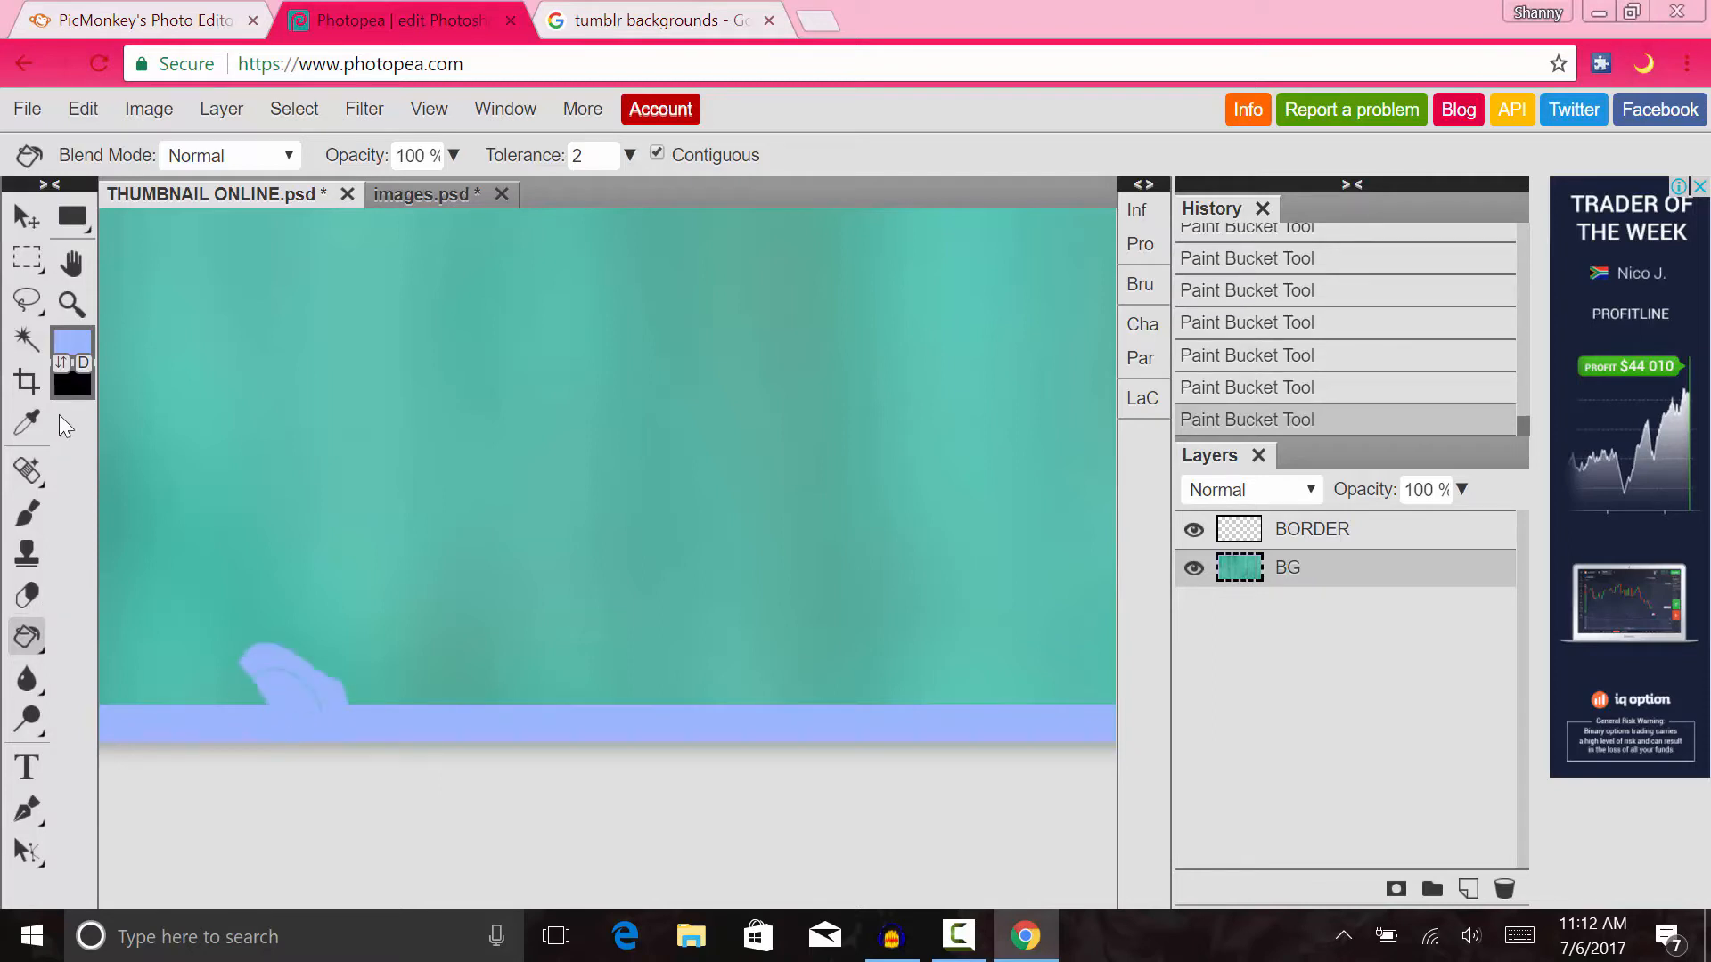
# - Try to erase the light blue spill above the bottom border on the BG layer, and undo the eraser stroke
pyautogui.click(25, 592)
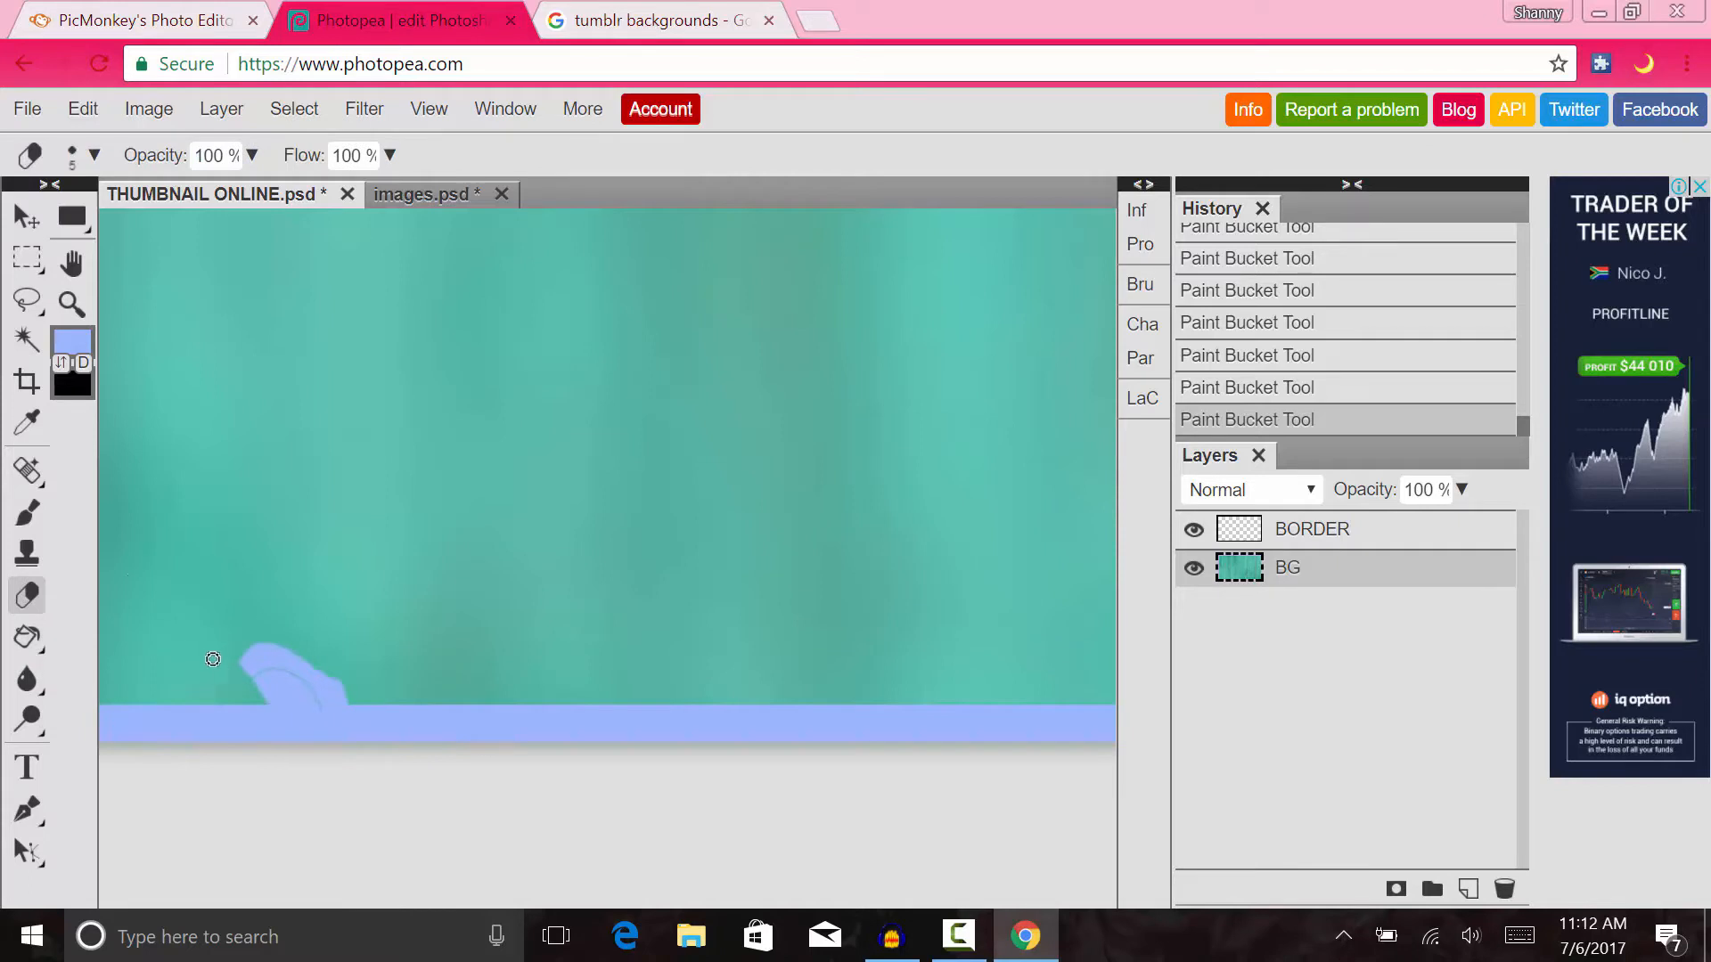
pyautogui.moveTo(213, 659); pyautogui.dragTo(310, 661)
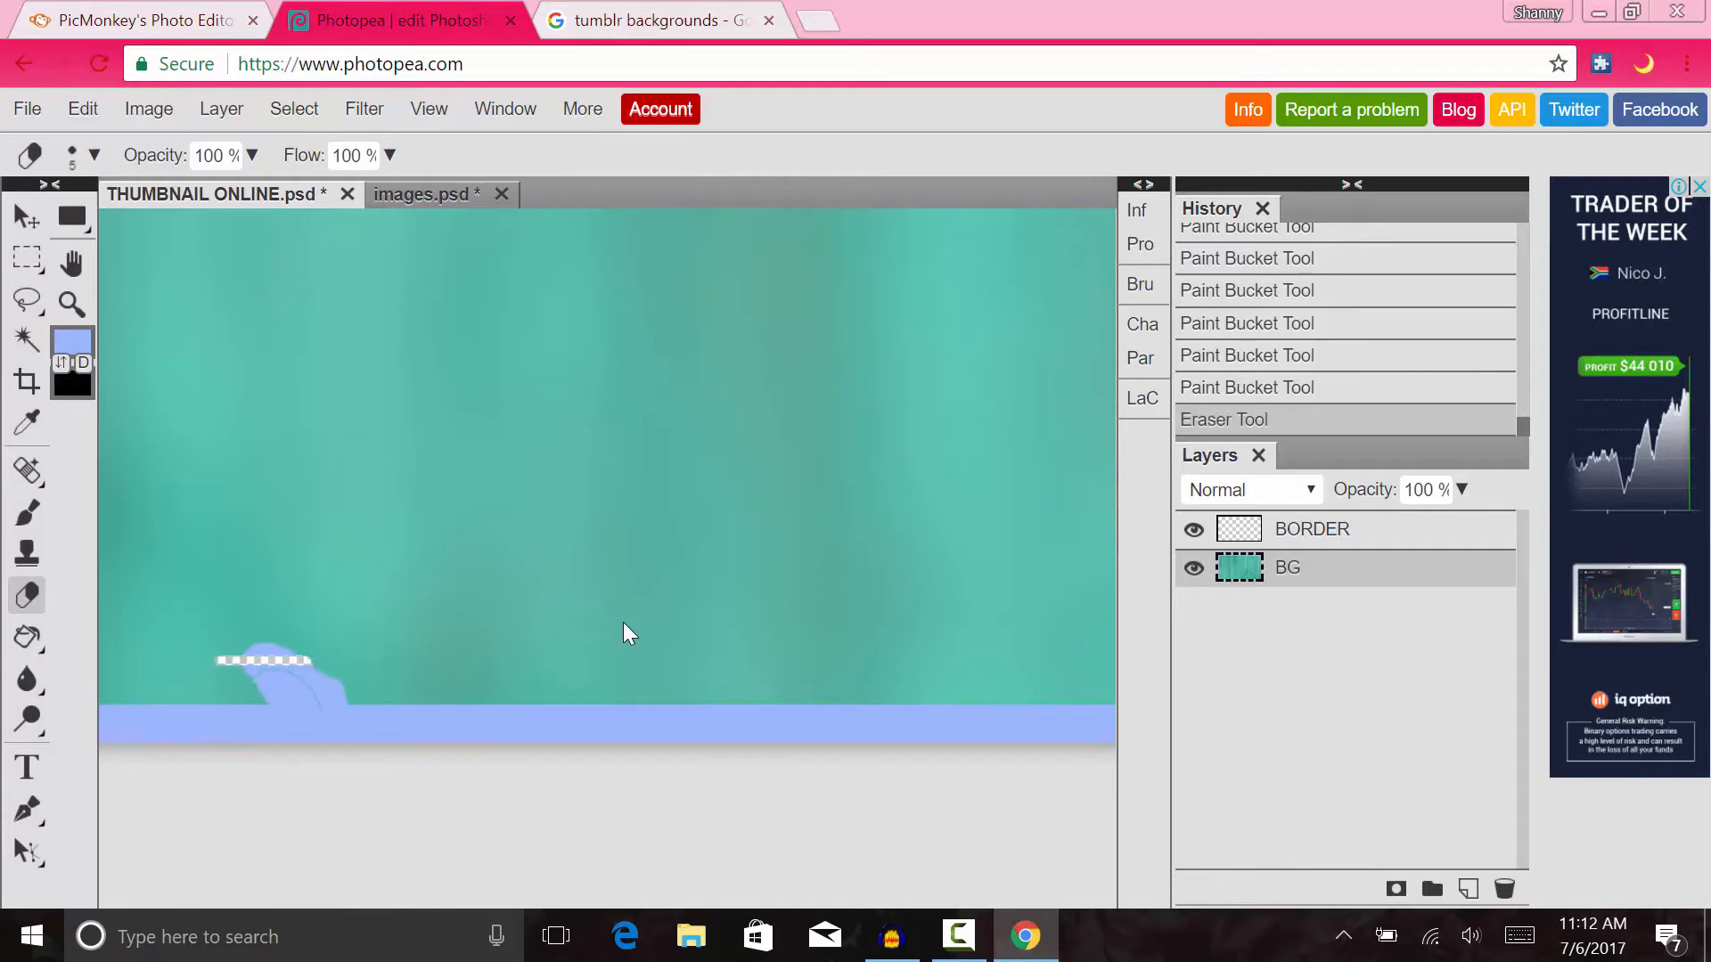
pyautogui.hotkey('ctrl', 'z')
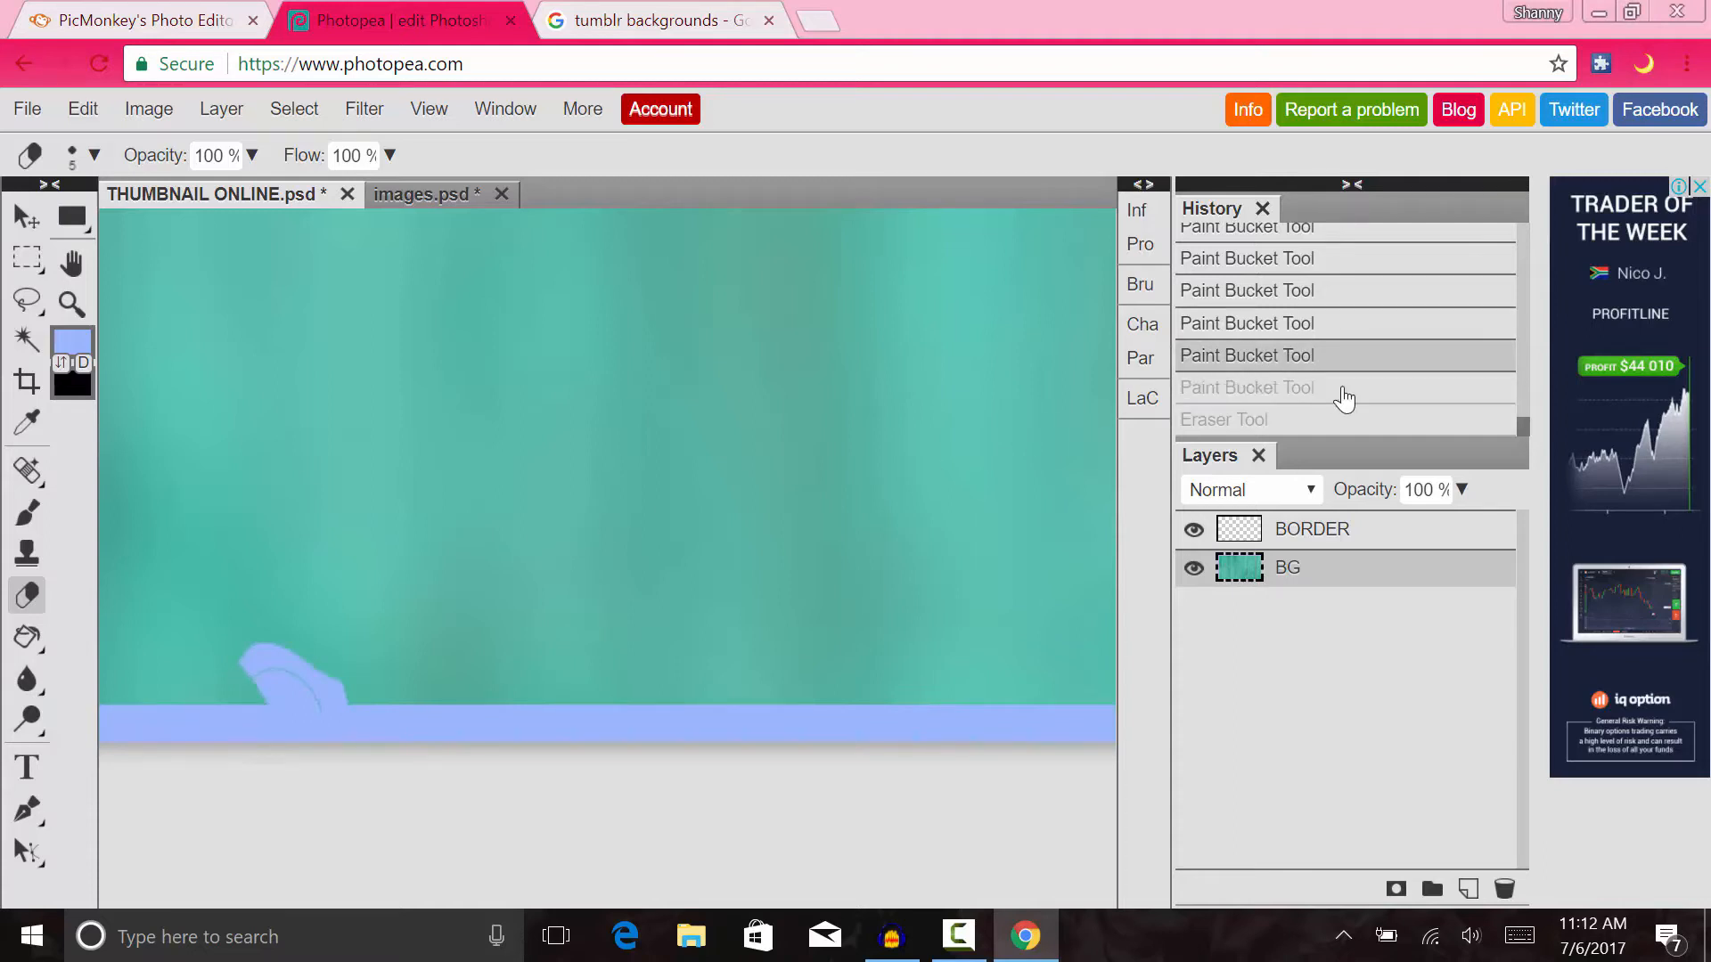
# - Undo the light blue fills made on the notch along the inner edge of the bottom border
pyautogui.click(1342, 357)
pyautogui.rightClick(1346, 359)
pyautogui.press('Escape')
pyautogui.hotkey('ctrl', 'z')
pyautogui.click(1344, 358)
pyautogui.hotkey('ctrl', 'z')
pyautogui.click(1344, 356)
pyautogui.hotkey('ctrl', 'z')
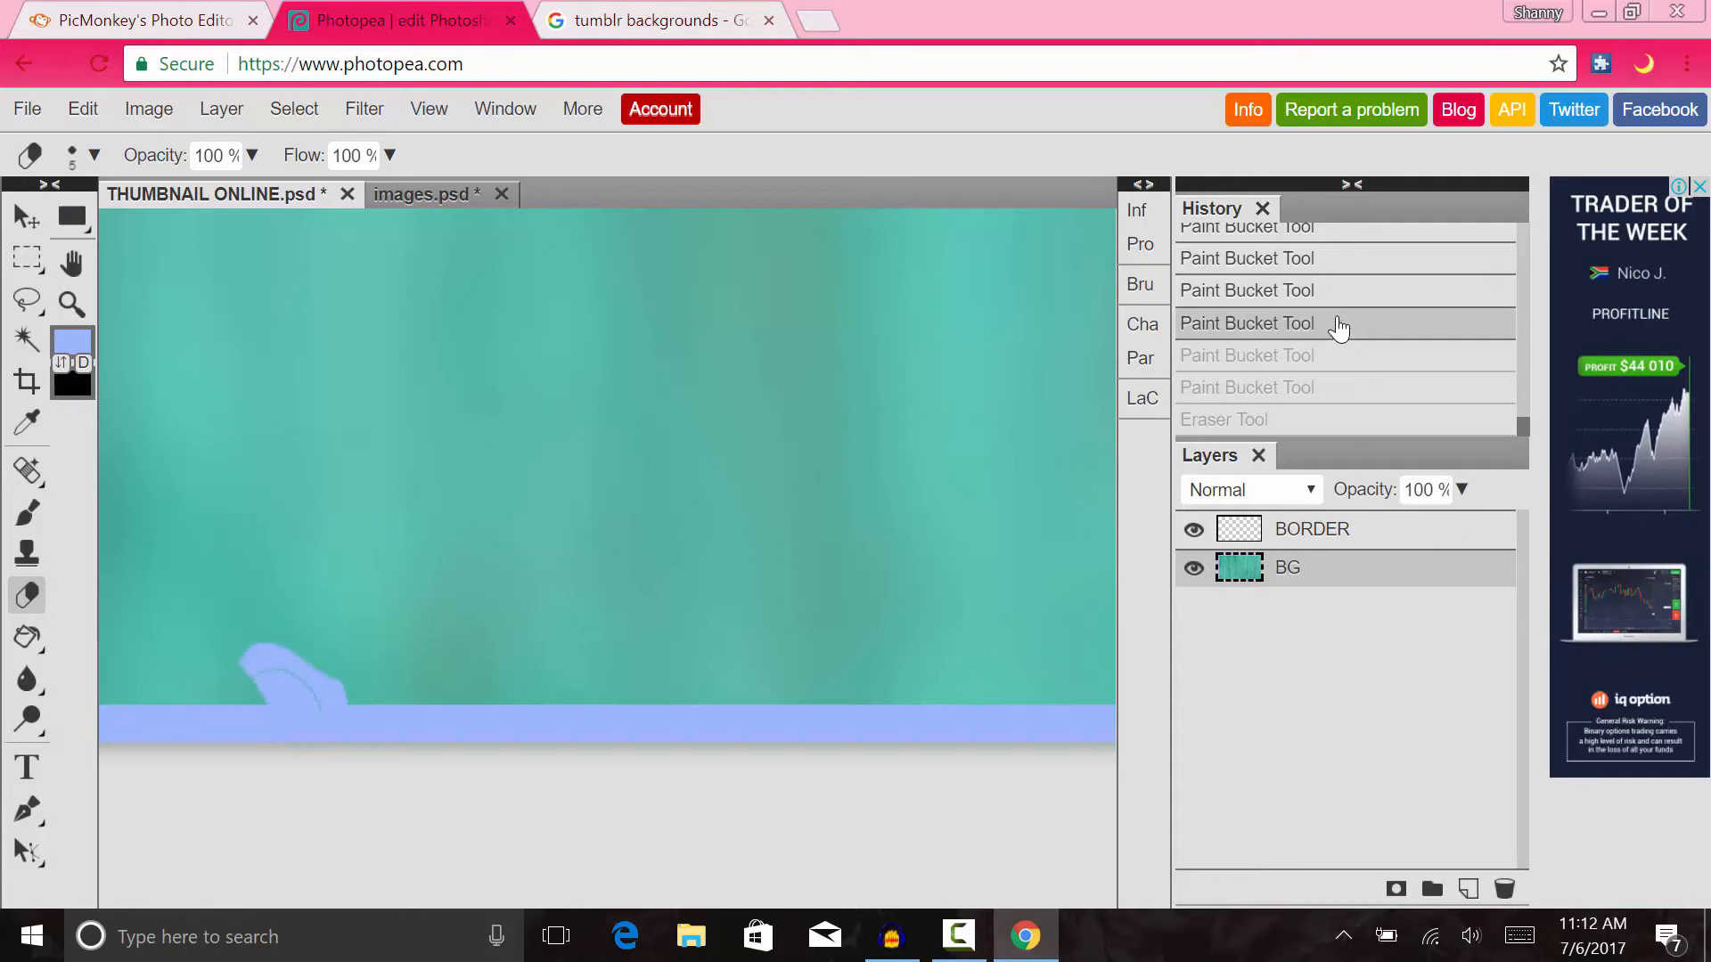
pyautogui.hotkey('ctrl', 'z')
pyautogui.hotkey('ctrl', 'z')
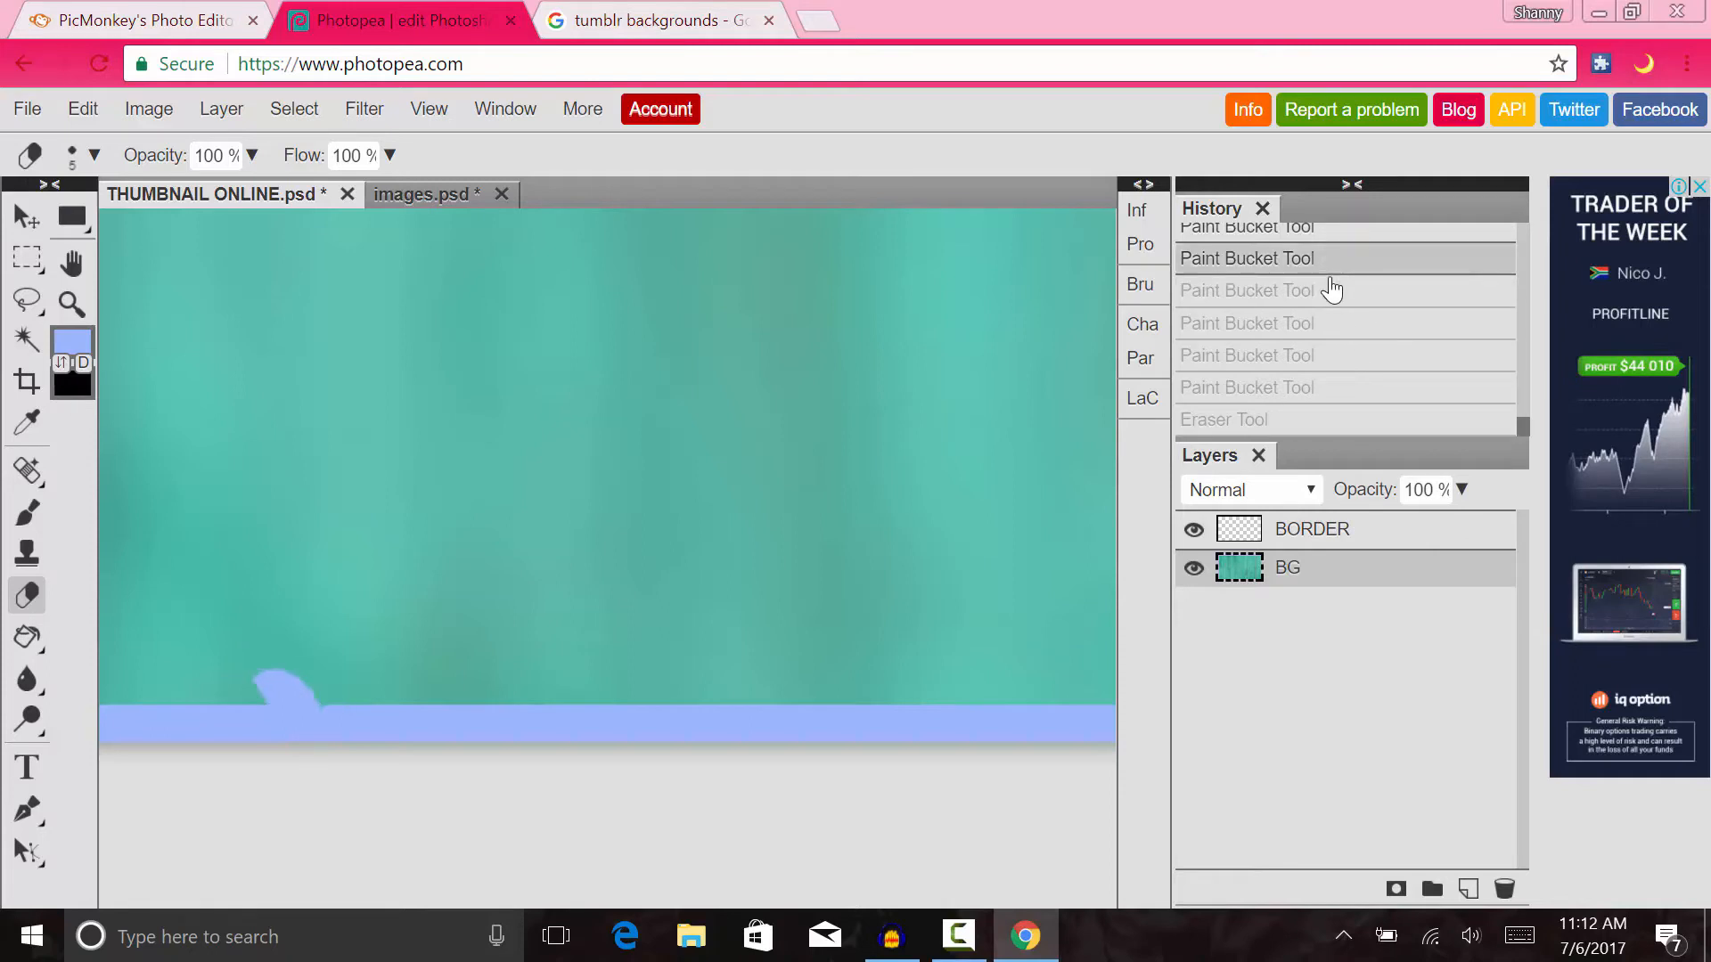
pyautogui.hotkey('ctrl', 'z')
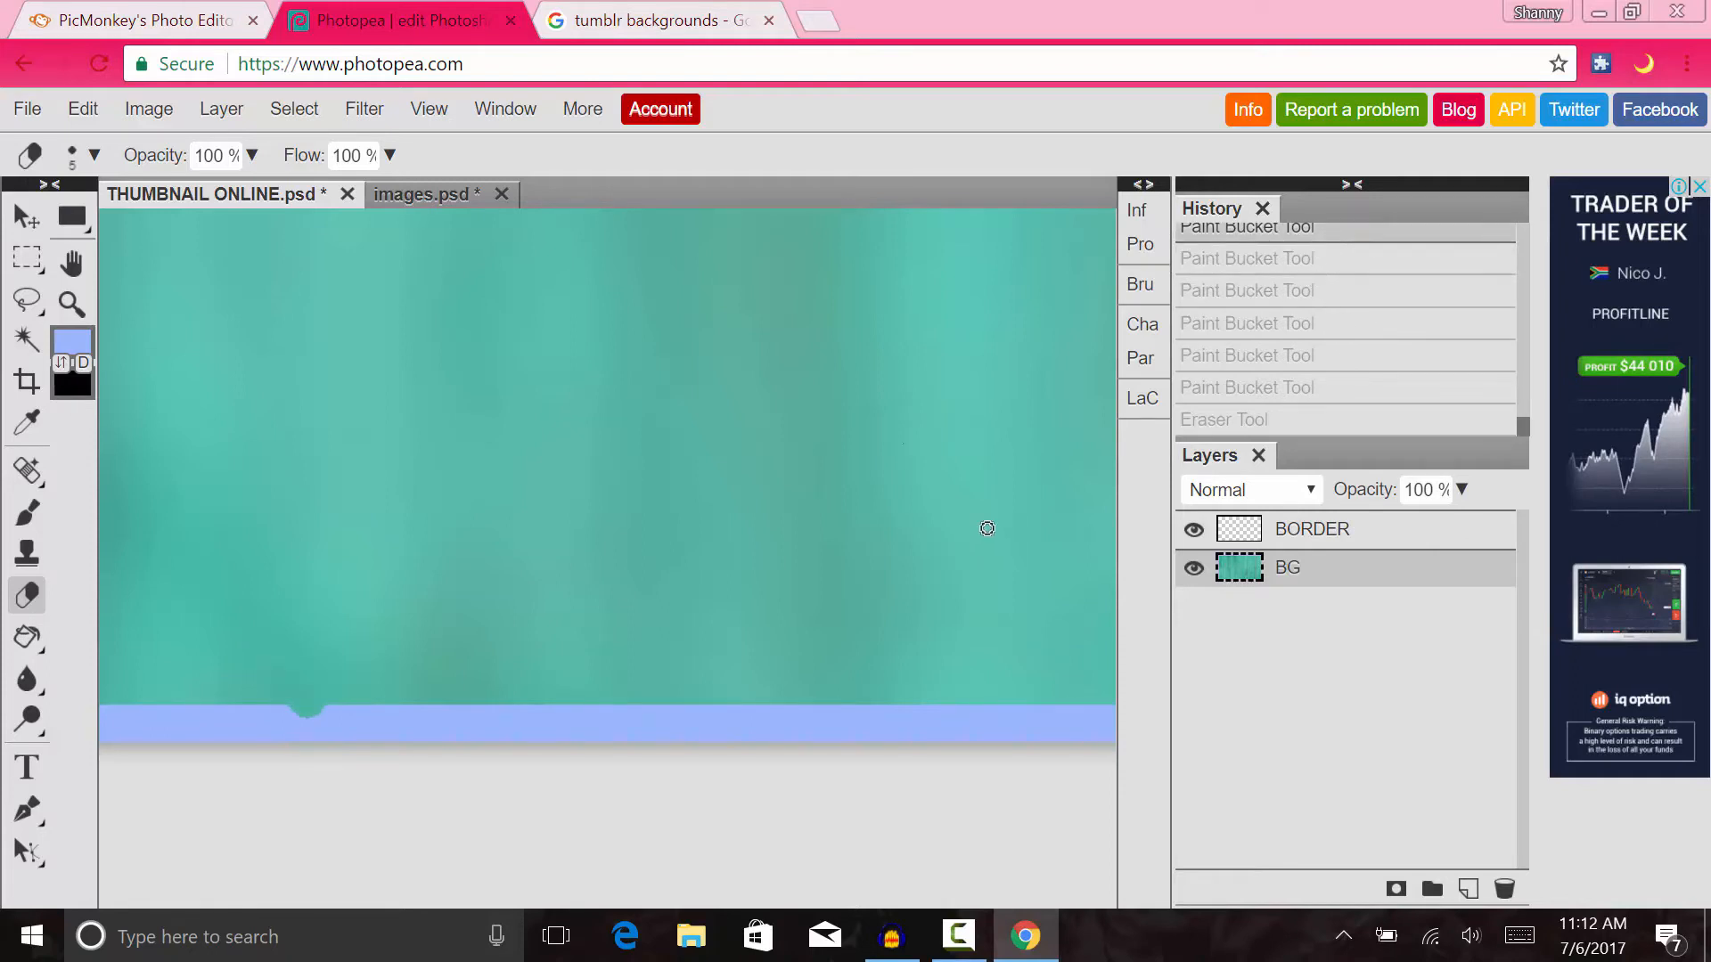
# - Zoom back out to examine the whole thumbnail background and its light blue border
pyautogui.scroll(-6, 862, 497)
pyautogui.scroll(7, 860, 499)
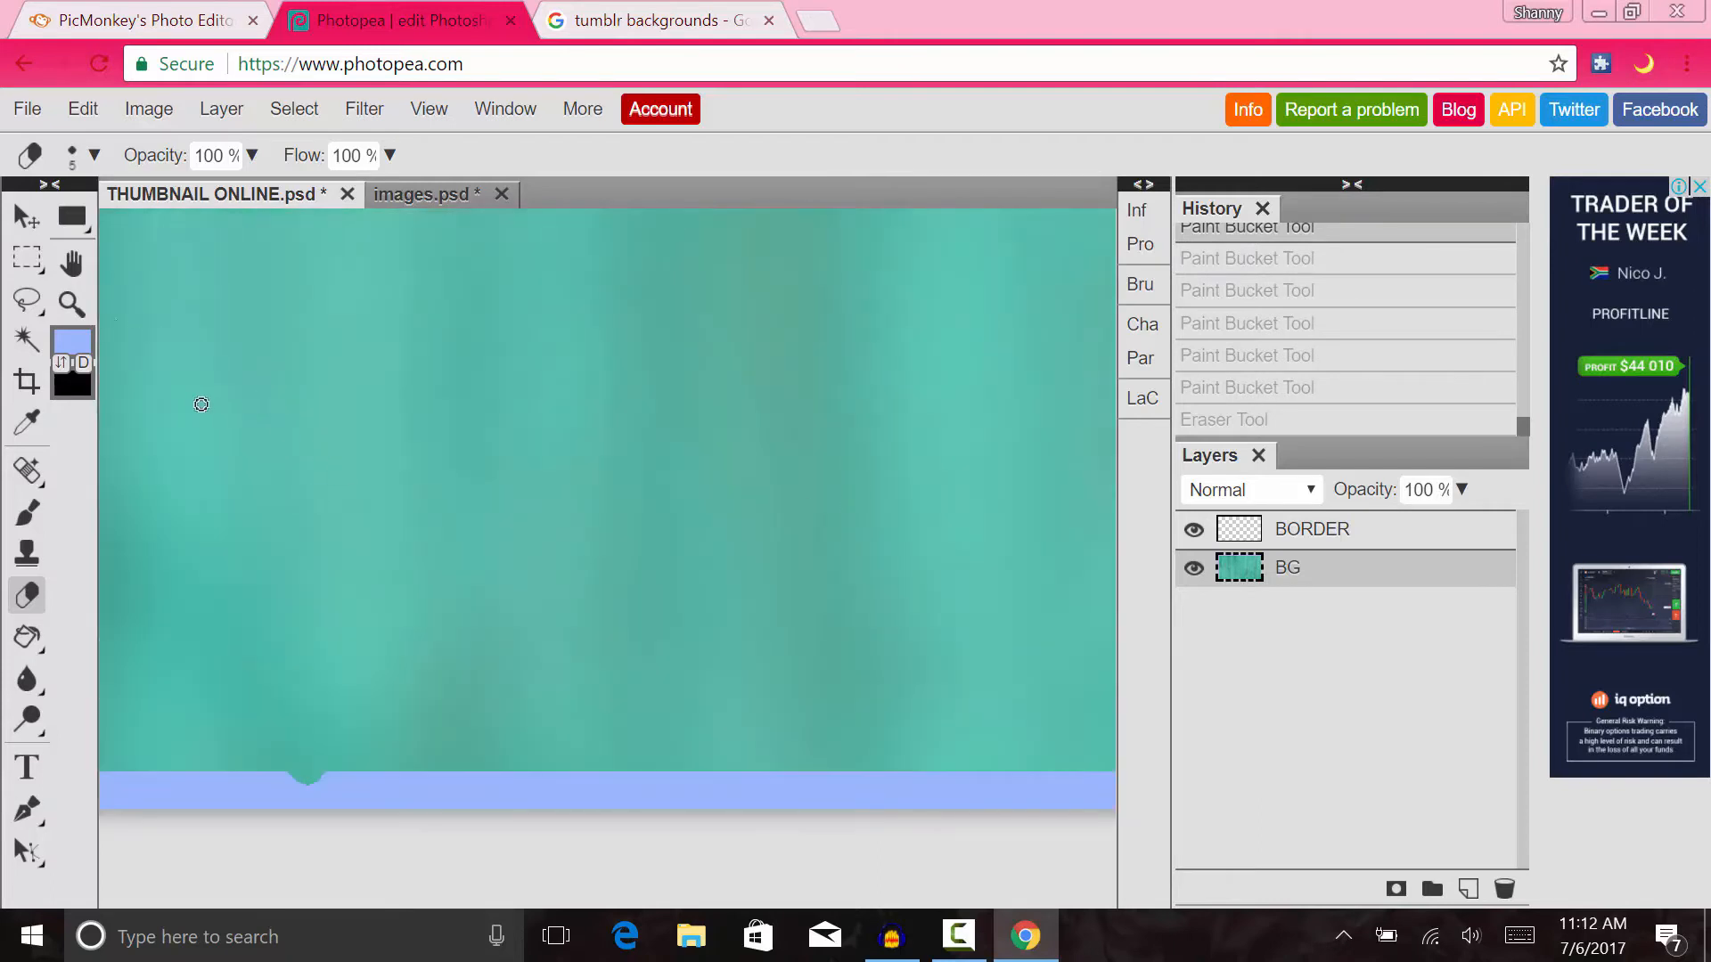
pyautogui.click(72, 305)
pyautogui.rightClick(190, 352)
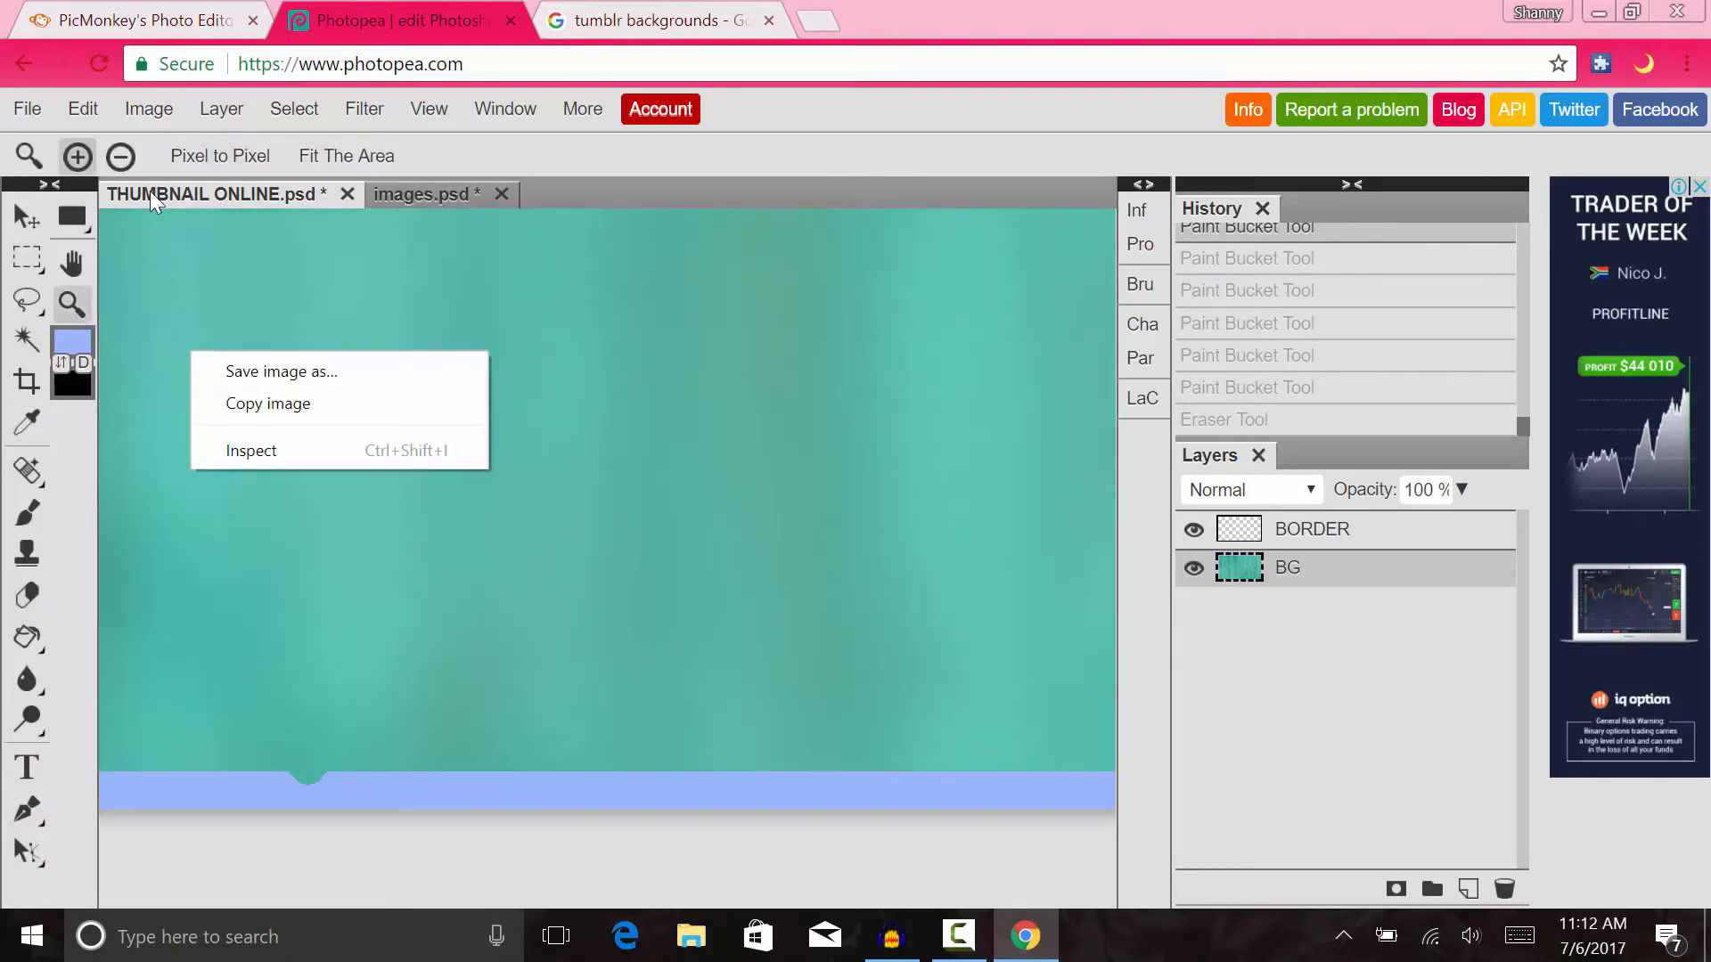
pyautogui.click(123, 163)
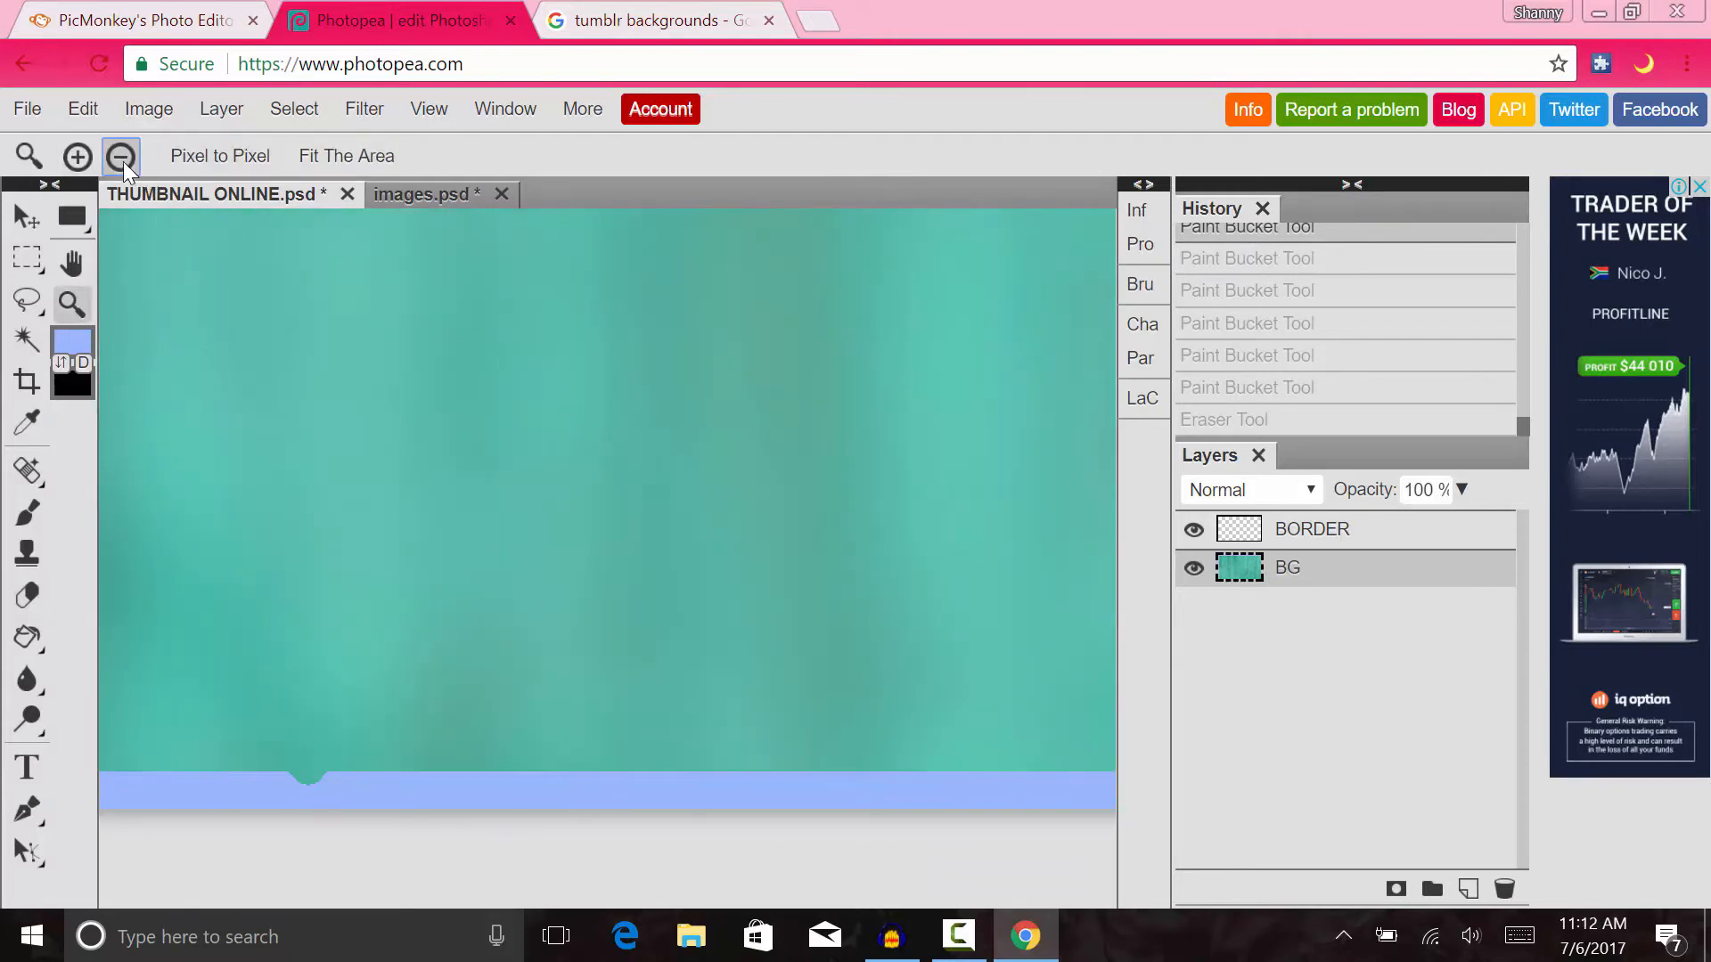
pyautogui.rightClick(408, 487)
pyautogui.rightClick(464, 429)
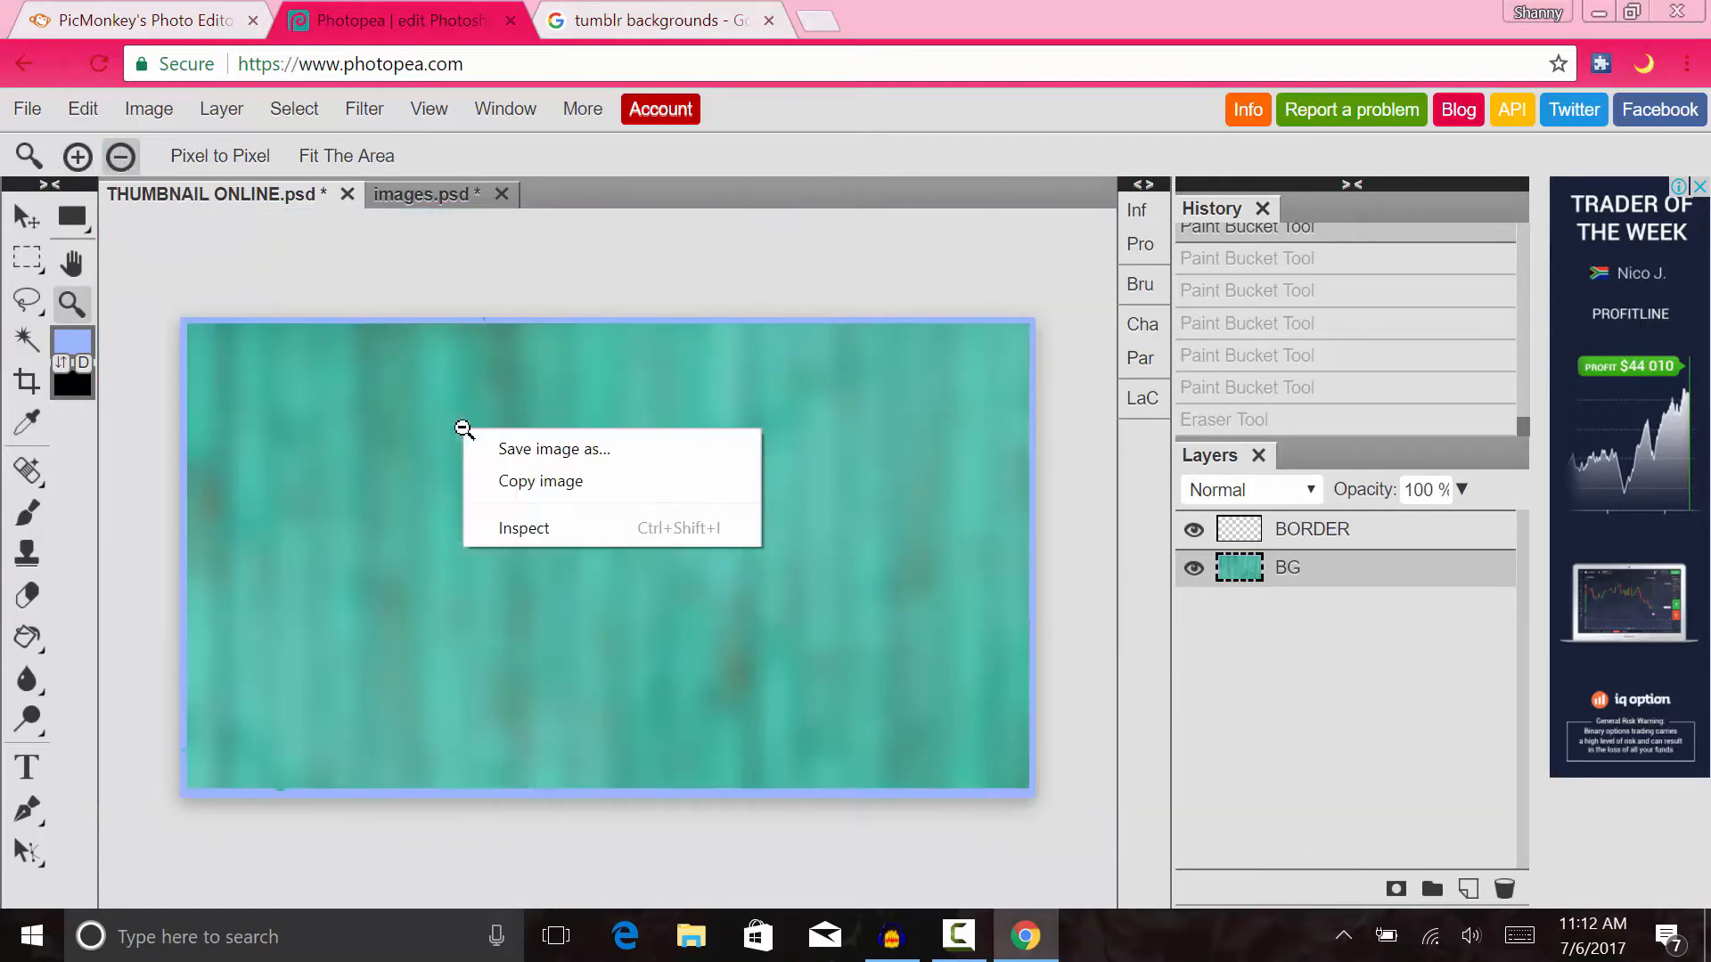
pyautogui.click(715, 867)
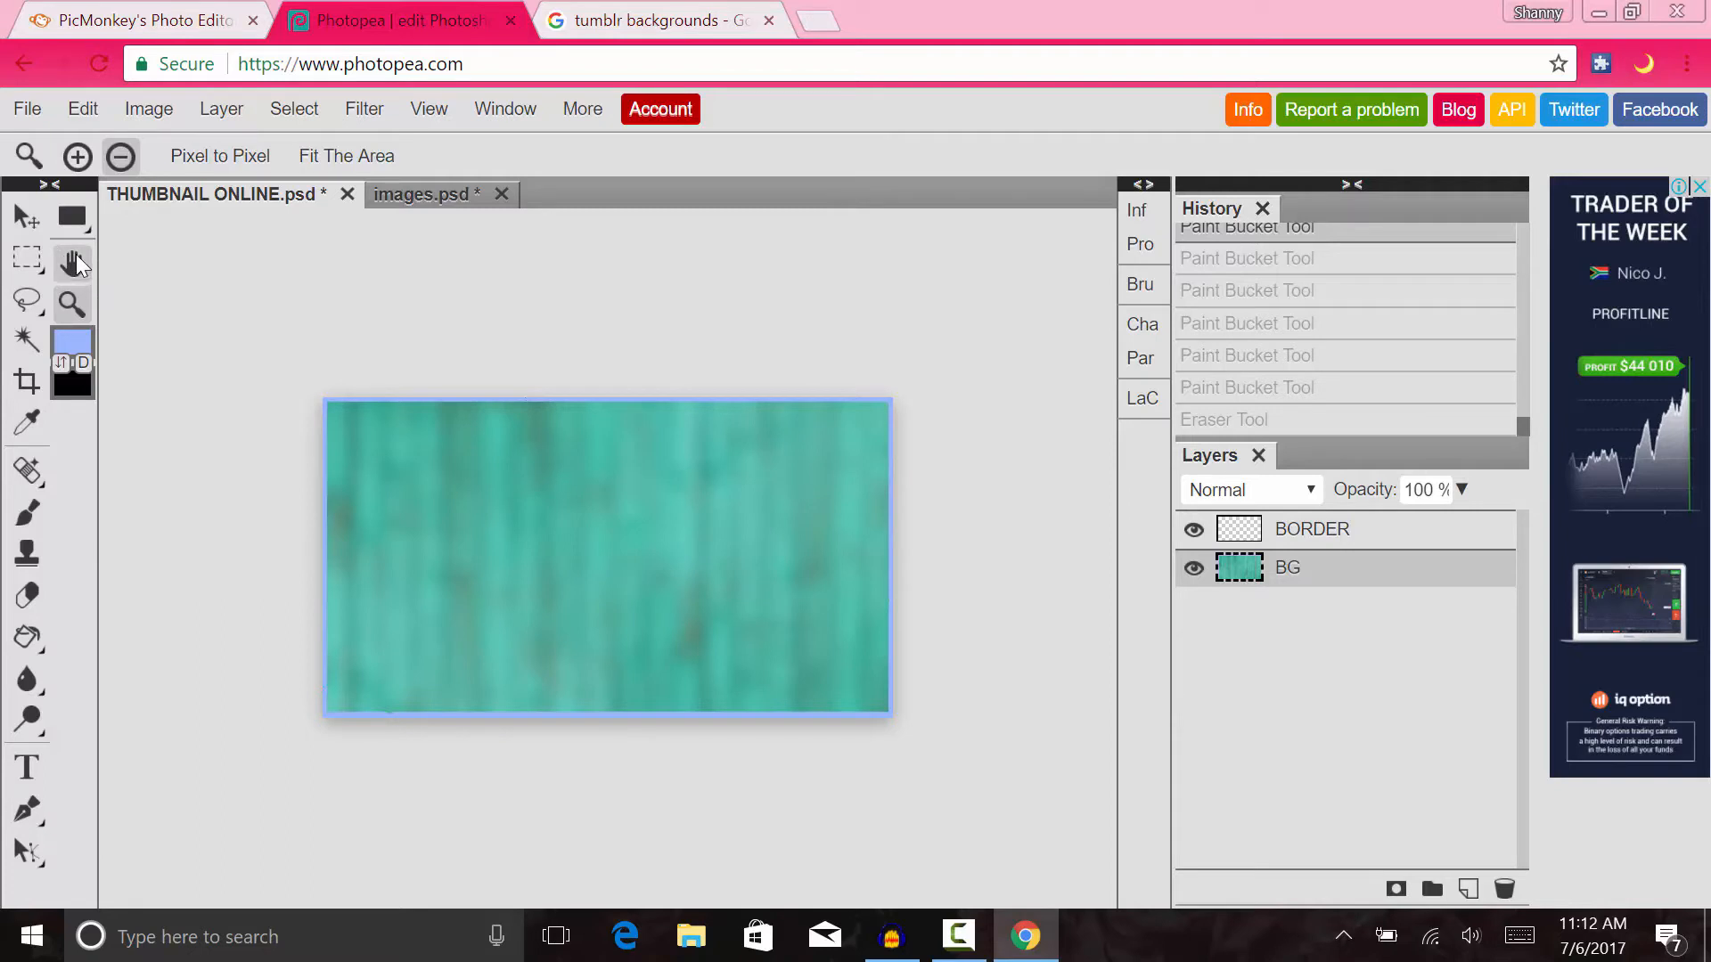
pyautogui.rightClick(72, 217)
pyautogui.click(328, 531)
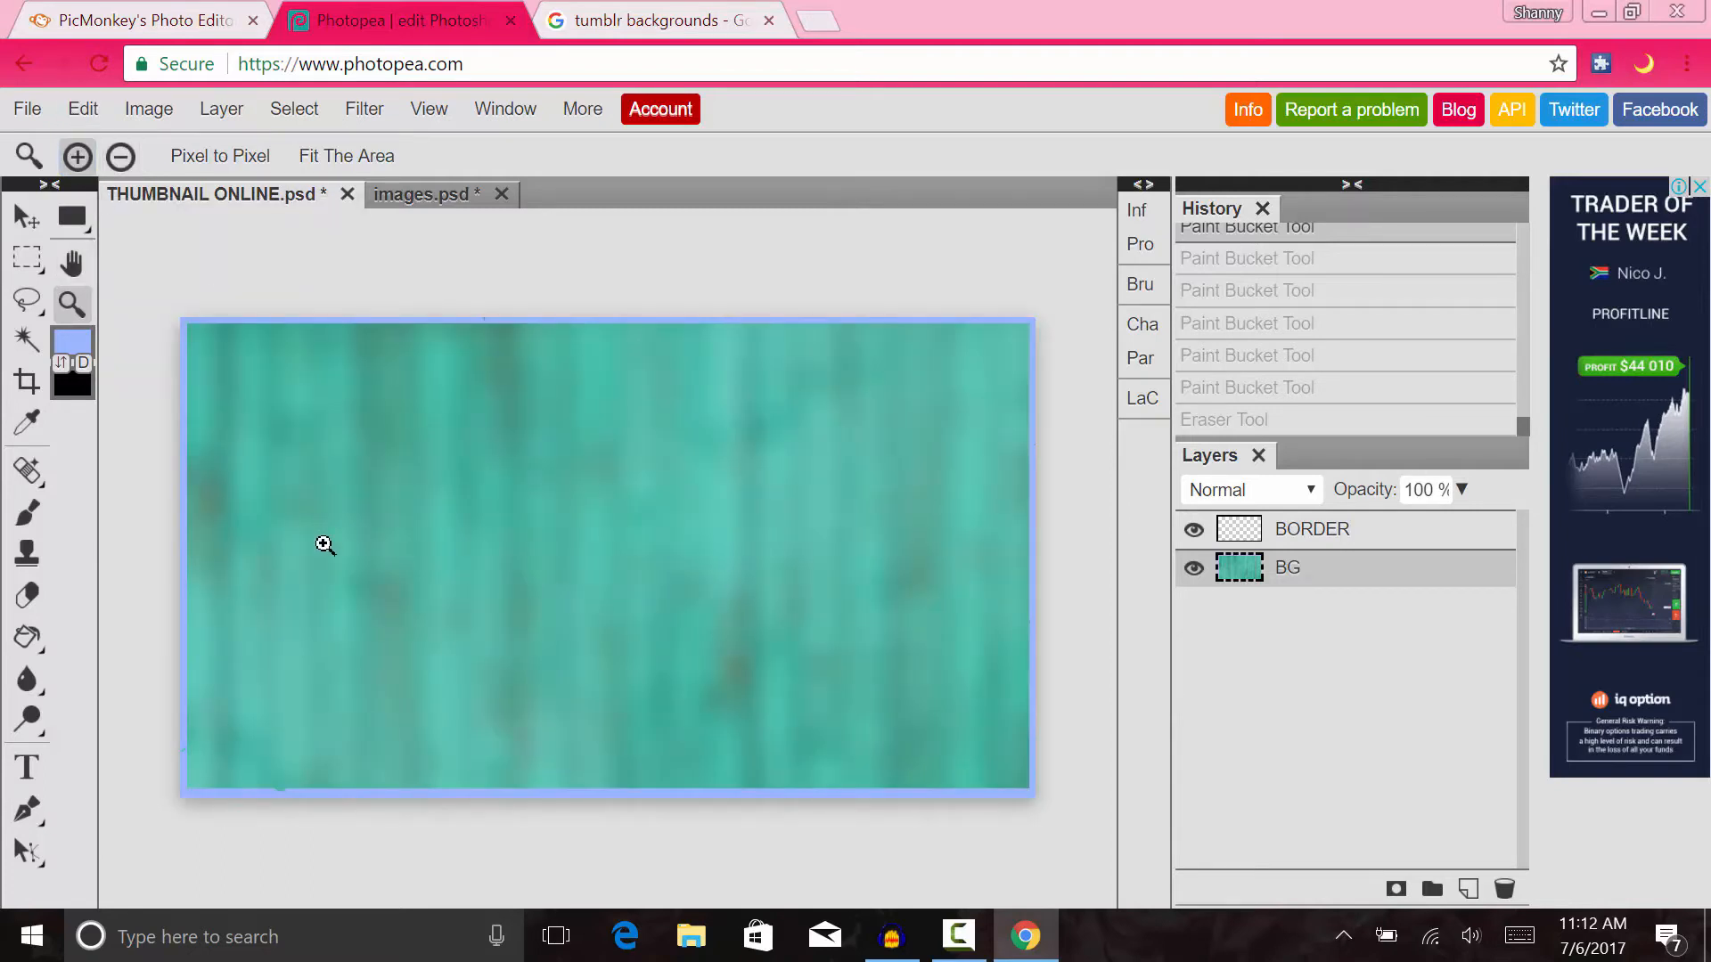
# - Select the BORDER layer and export the thumbnail for web as a 1920 by 1080 px PNG at 100% quality
pyautogui.click(1347, 532)
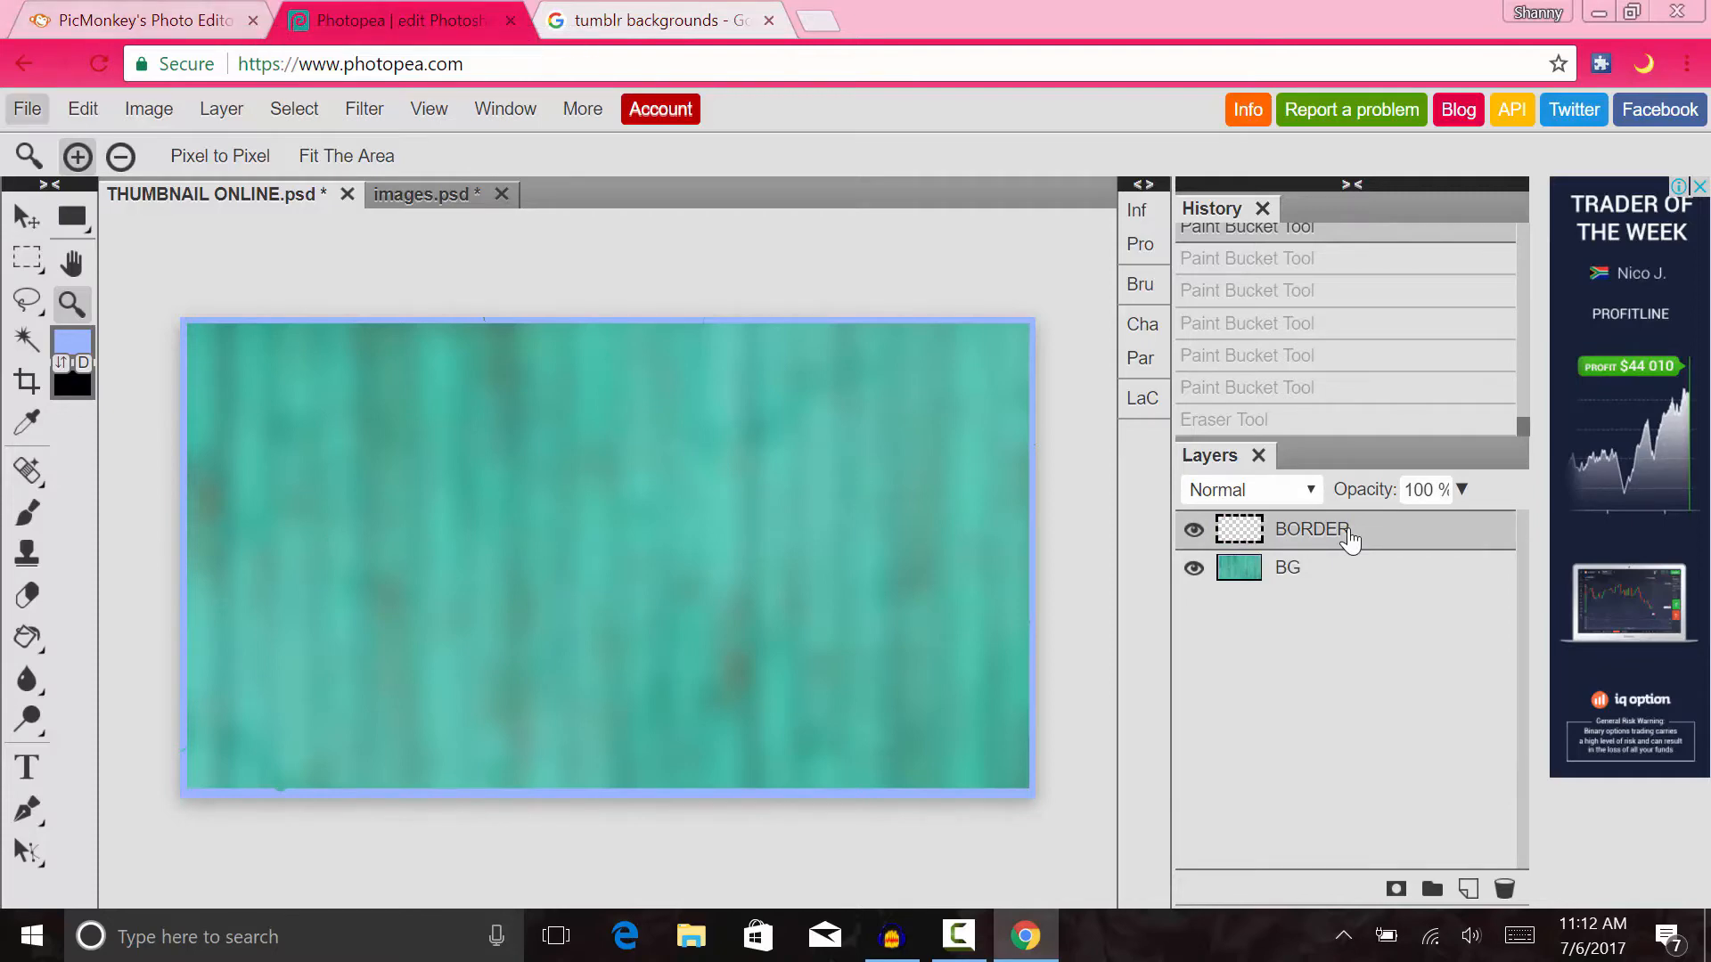
pyautogui.click(28, 109)
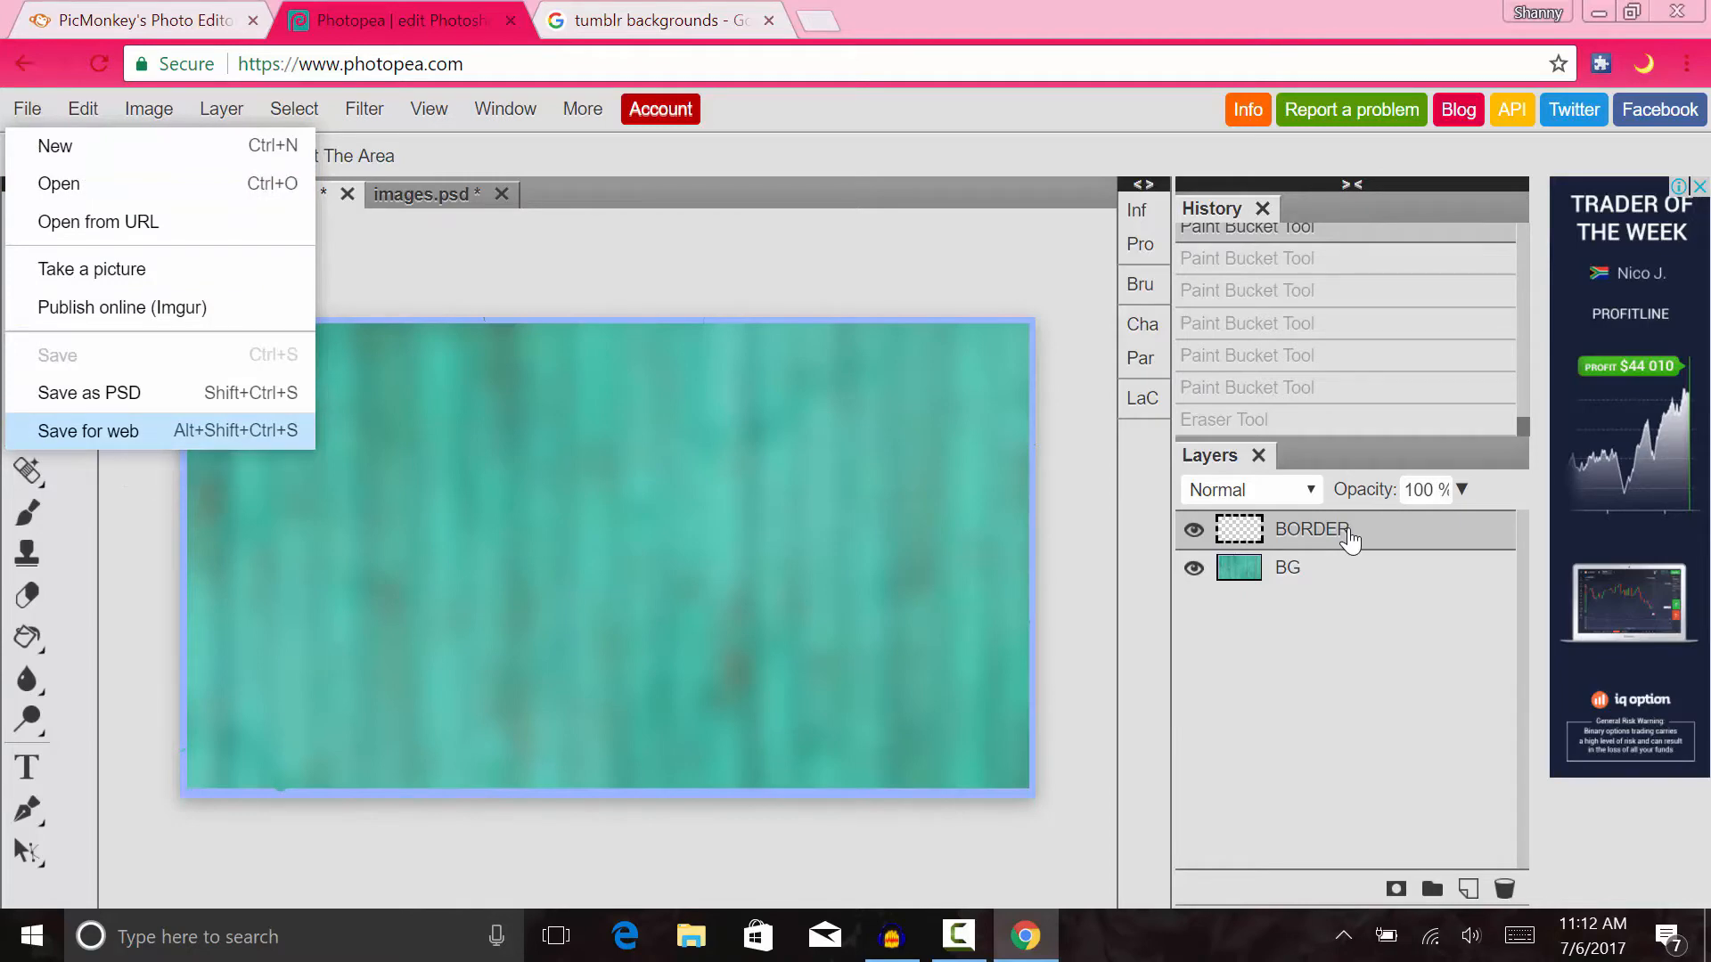
pyautogui.click(88, 430)
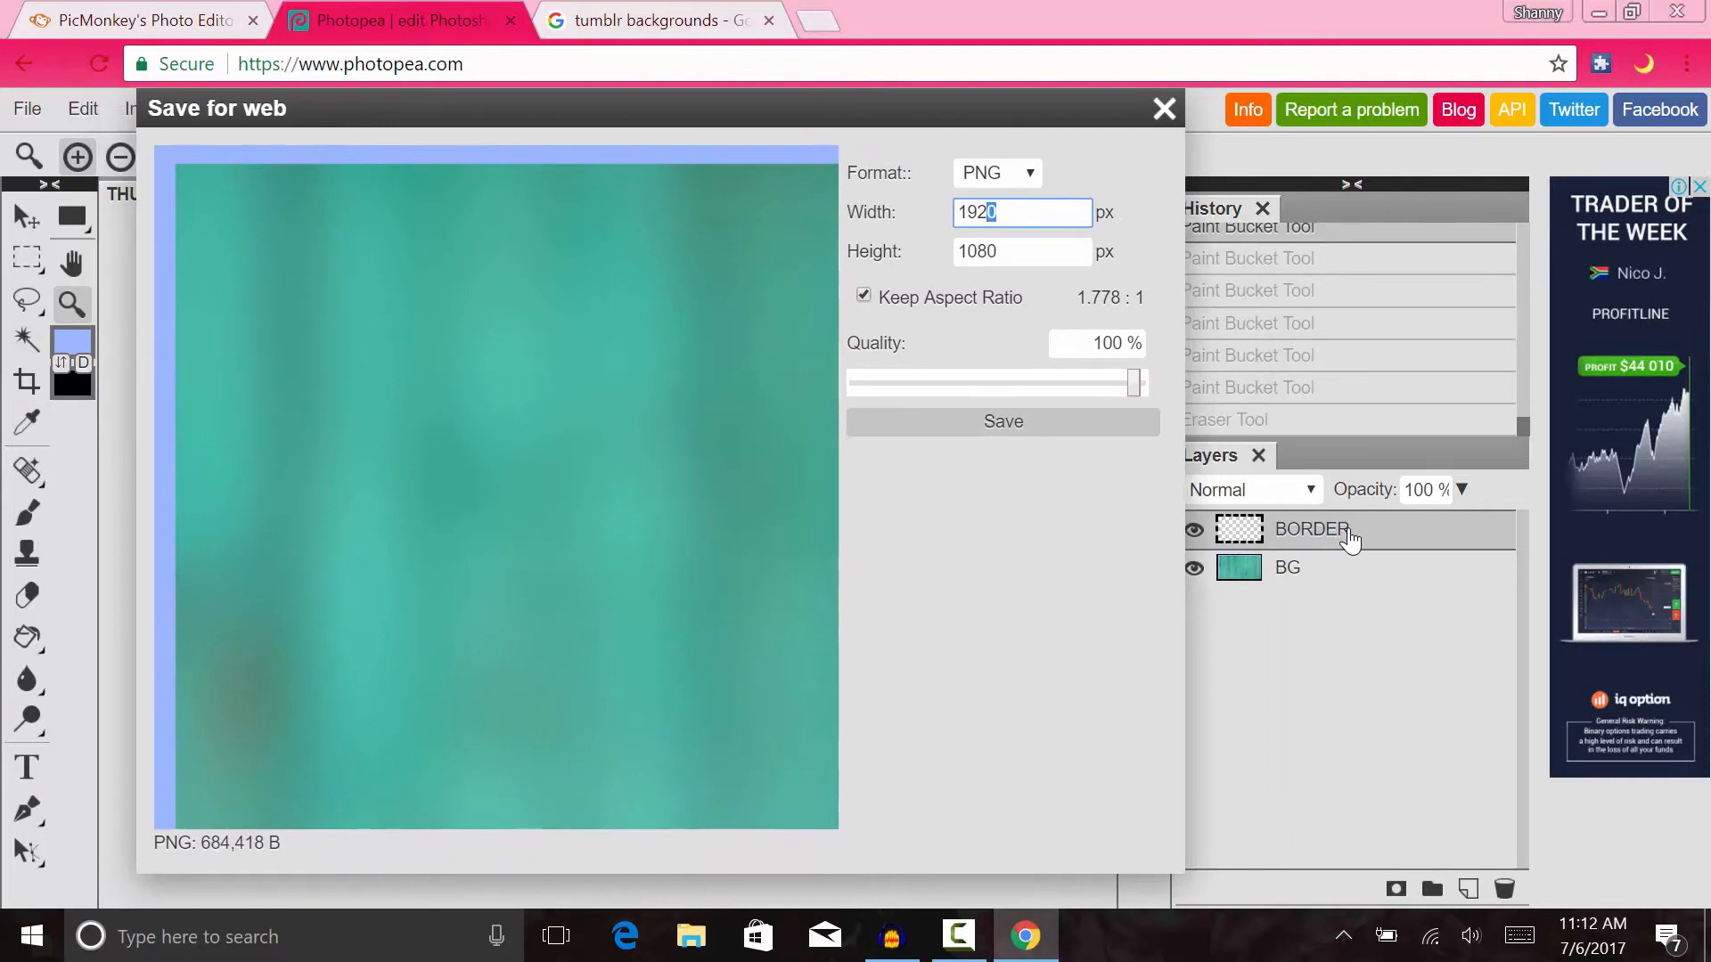
pyautogui.press('Right')
pyautogui.click(997, 173)
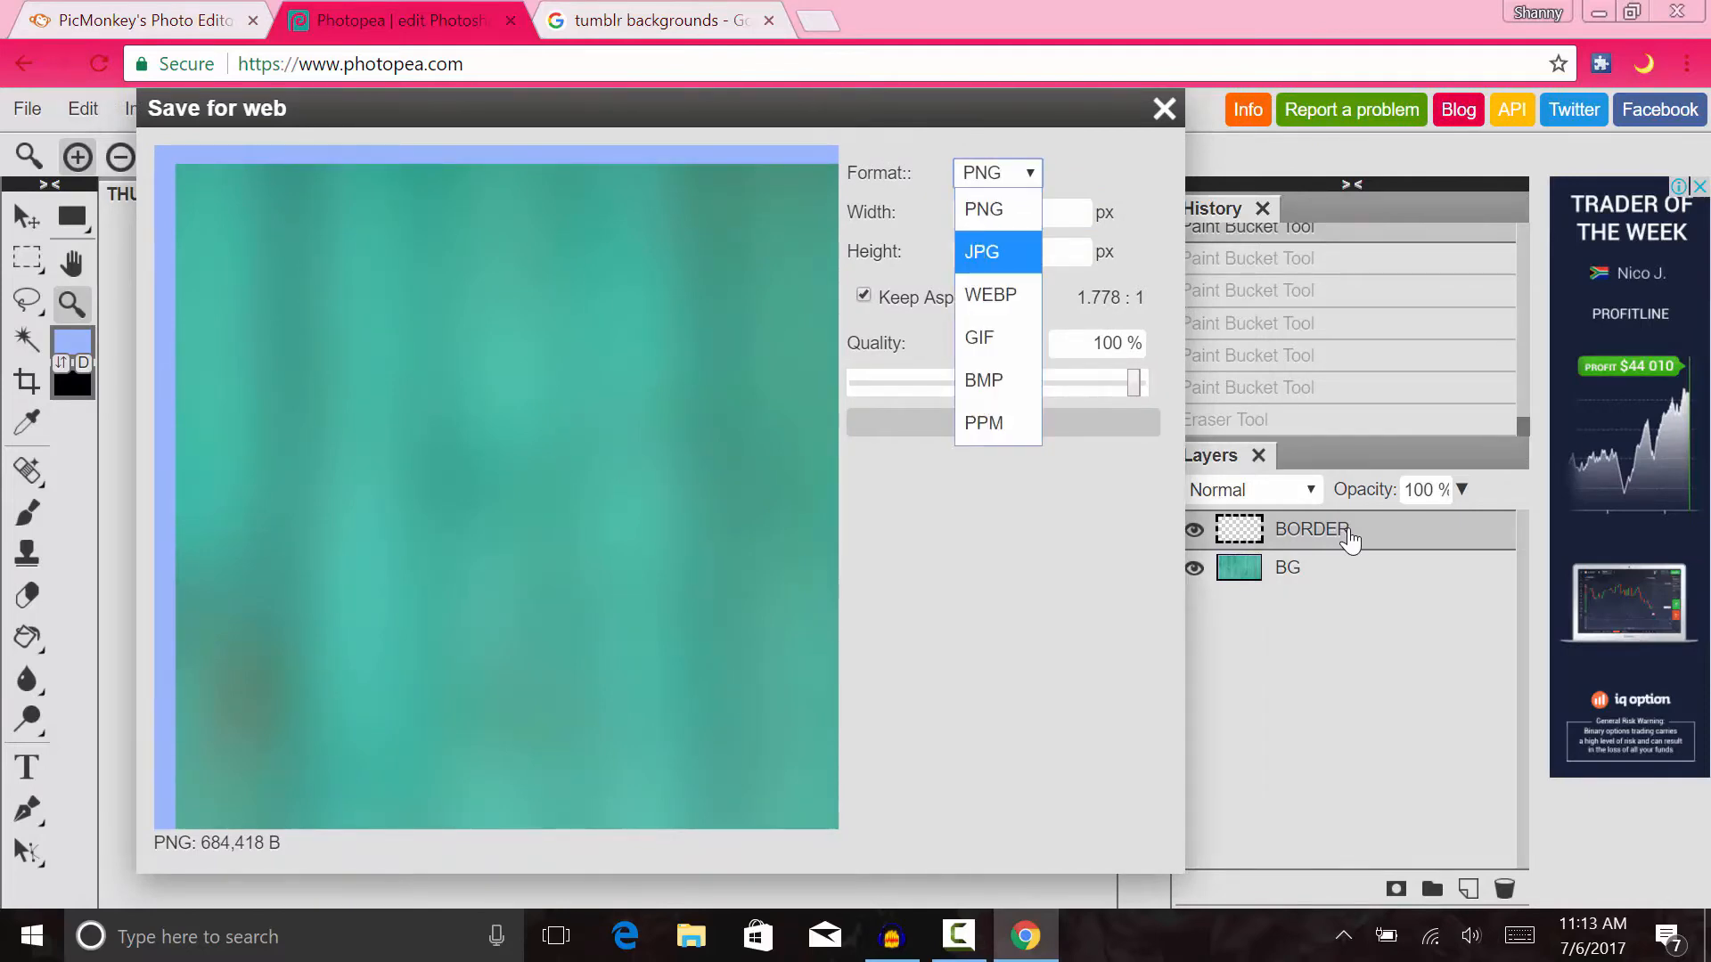
pyautogui.click(997, 251)
pyautogui.click(997, 173)
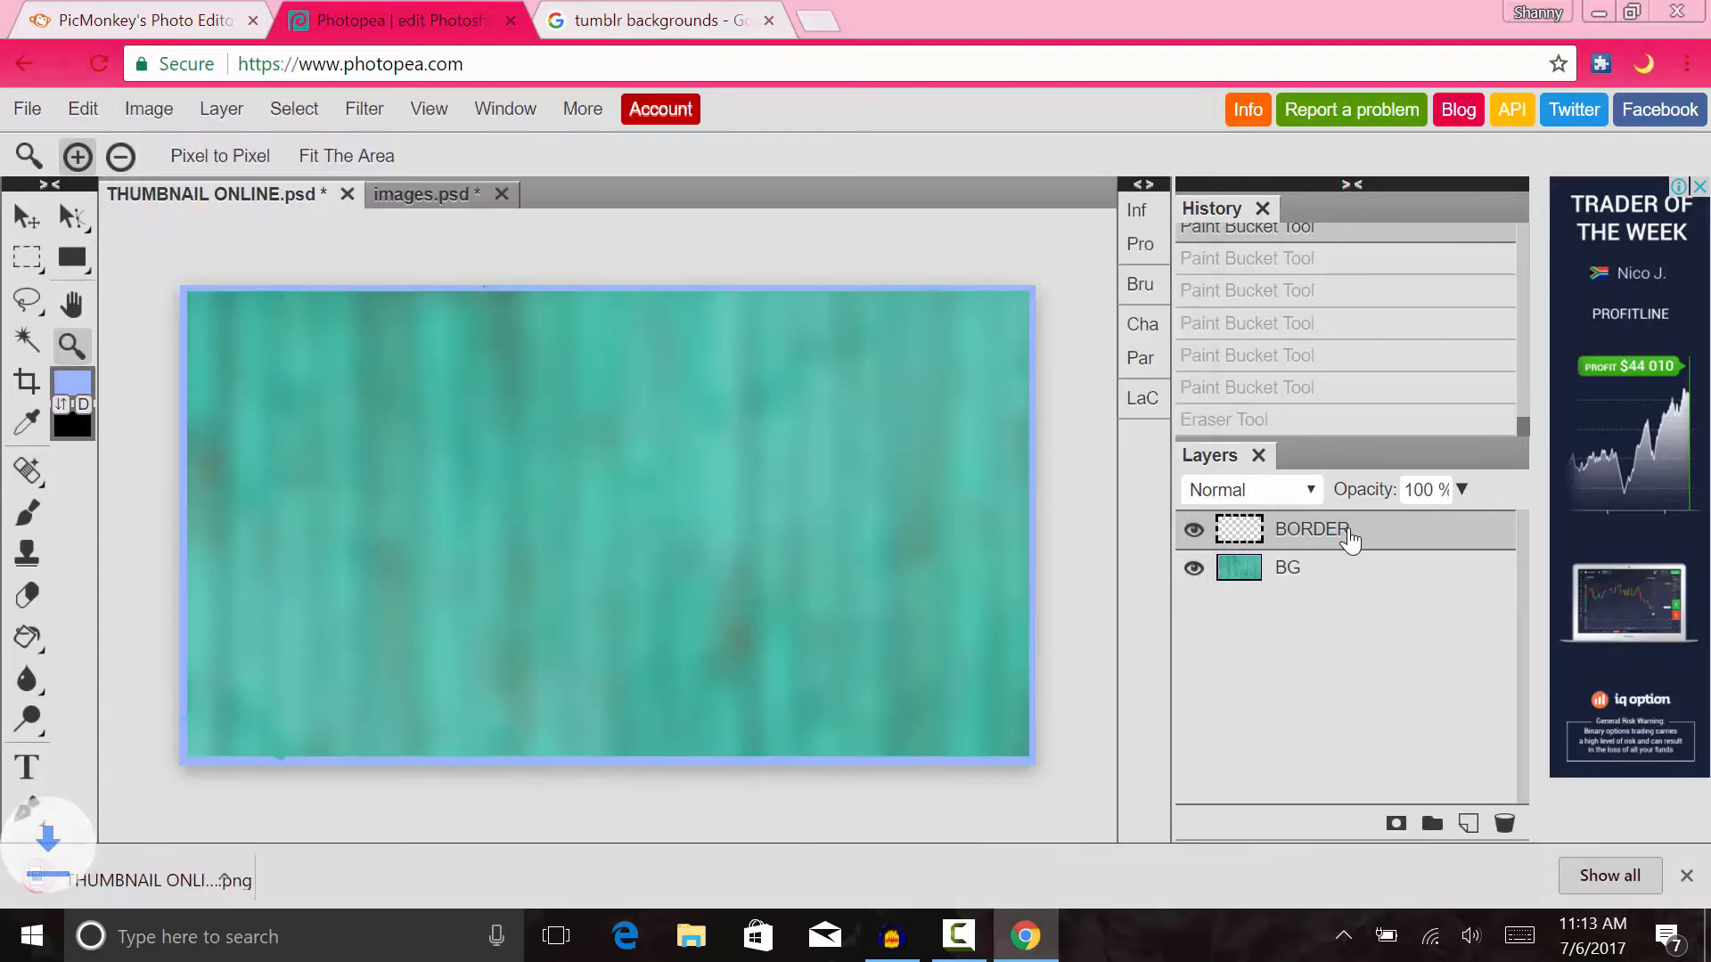
# - Switch to PicMonkey and open the exported THUMBNAIL ONLINE image from the Downloads folder for editing
pyautogui.hotkey('ctrl', '1')
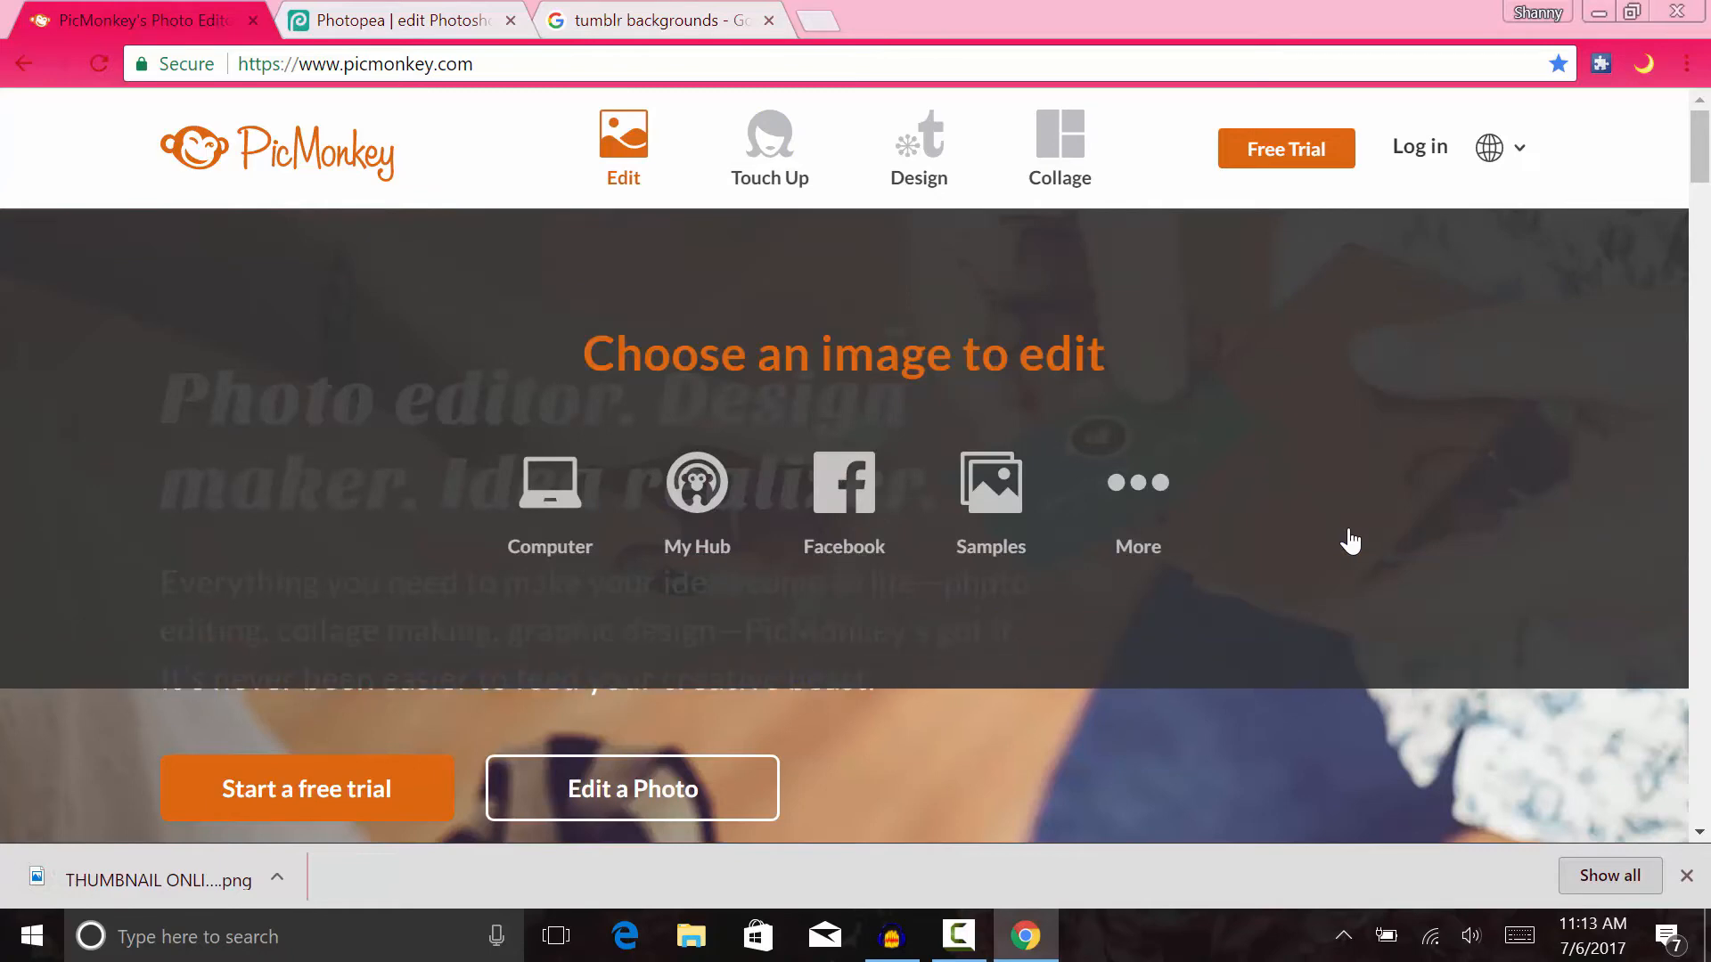
pyautogui.click(559, 486)
pyautogui.scroll(-5, 601, 427)
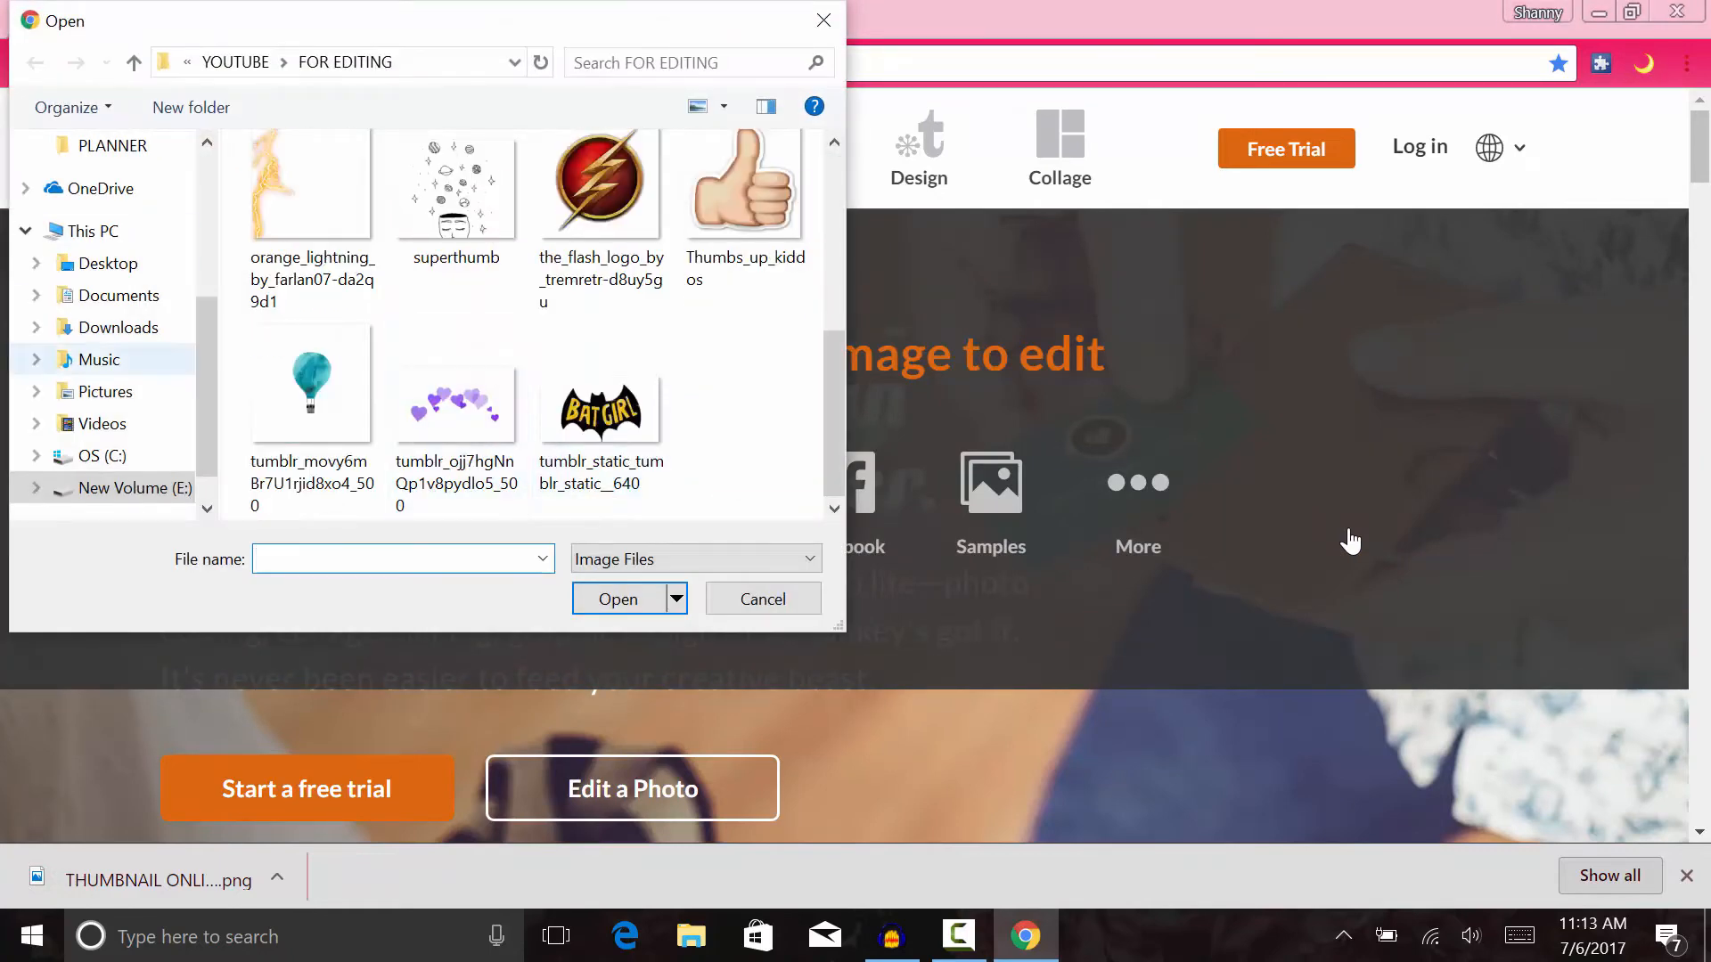
pyautogui.click(118, 327)
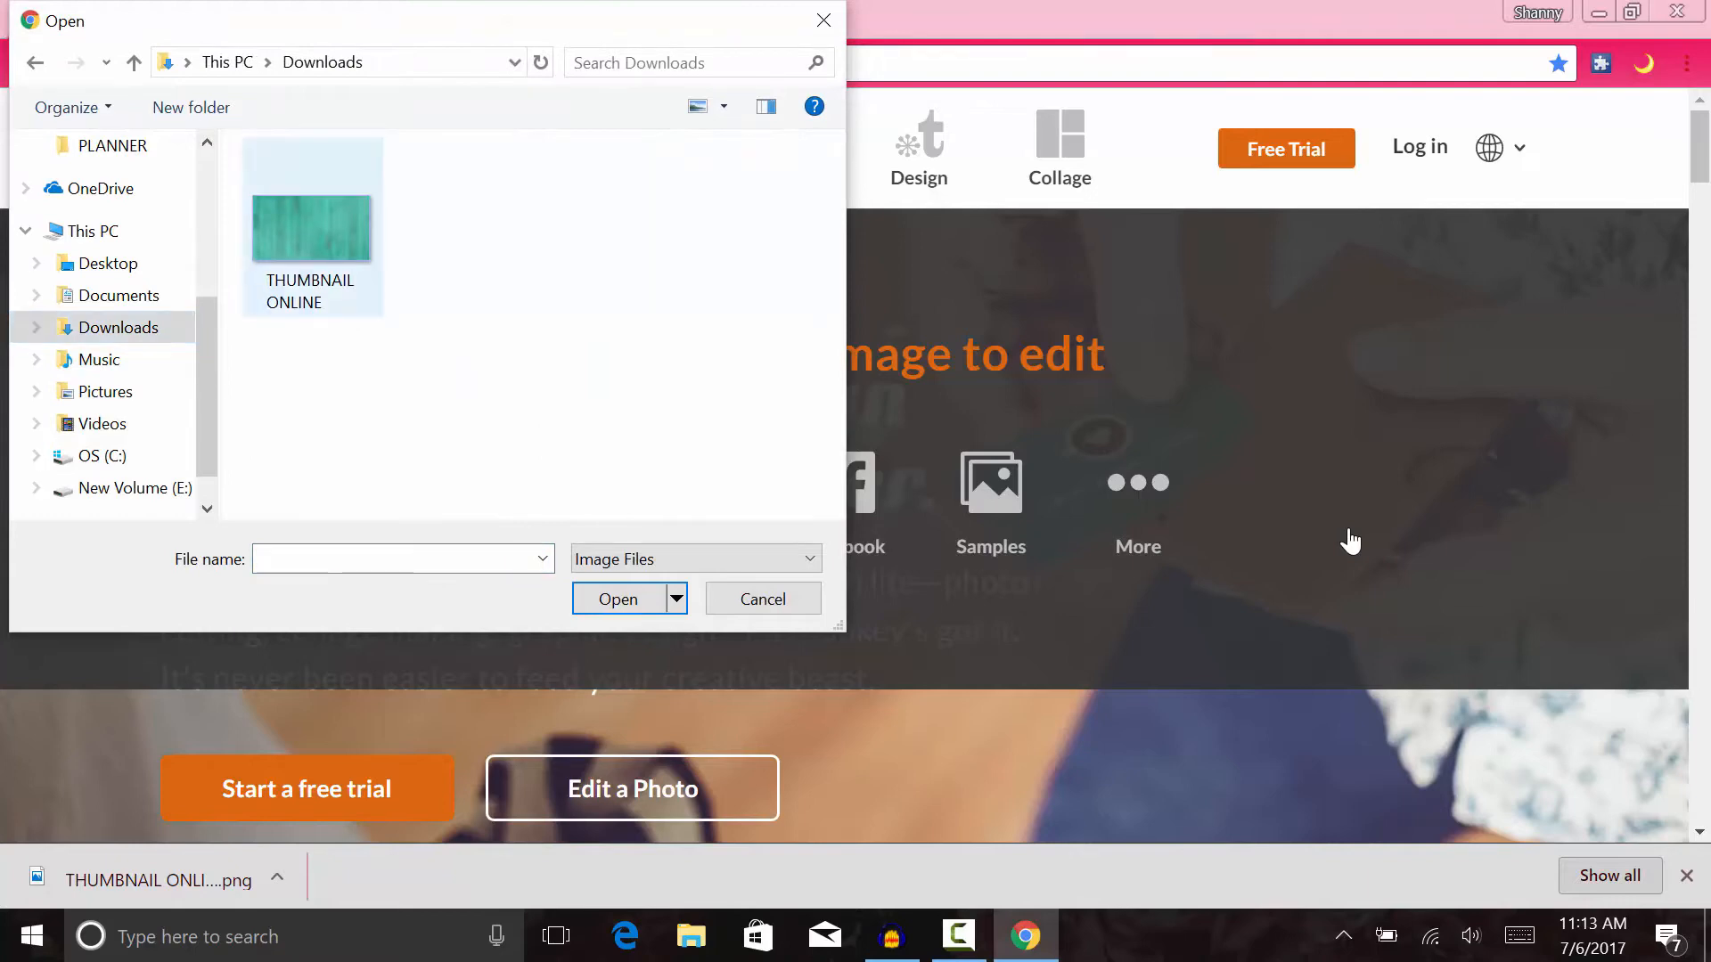
pyautogui.doubleClick(311, 228)
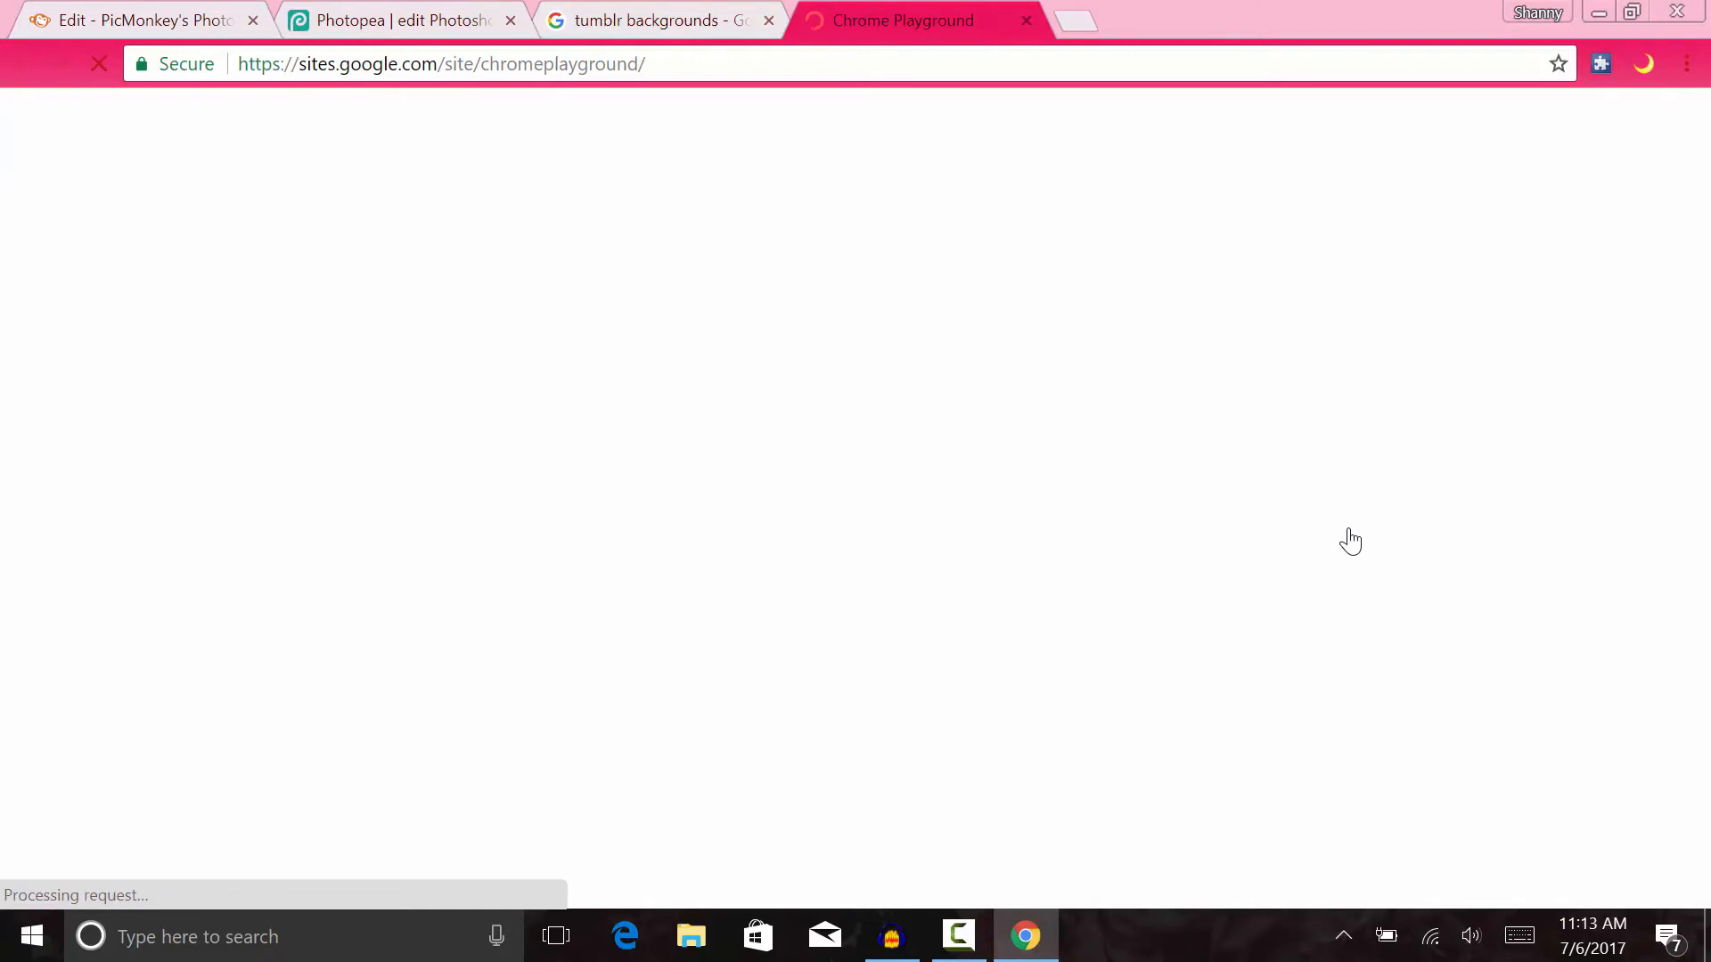
# - Close the Chrome Playground page, return to PicMonkey and browse its built-in text fonts
pyautogui.hotkey('ctrl', 'w')
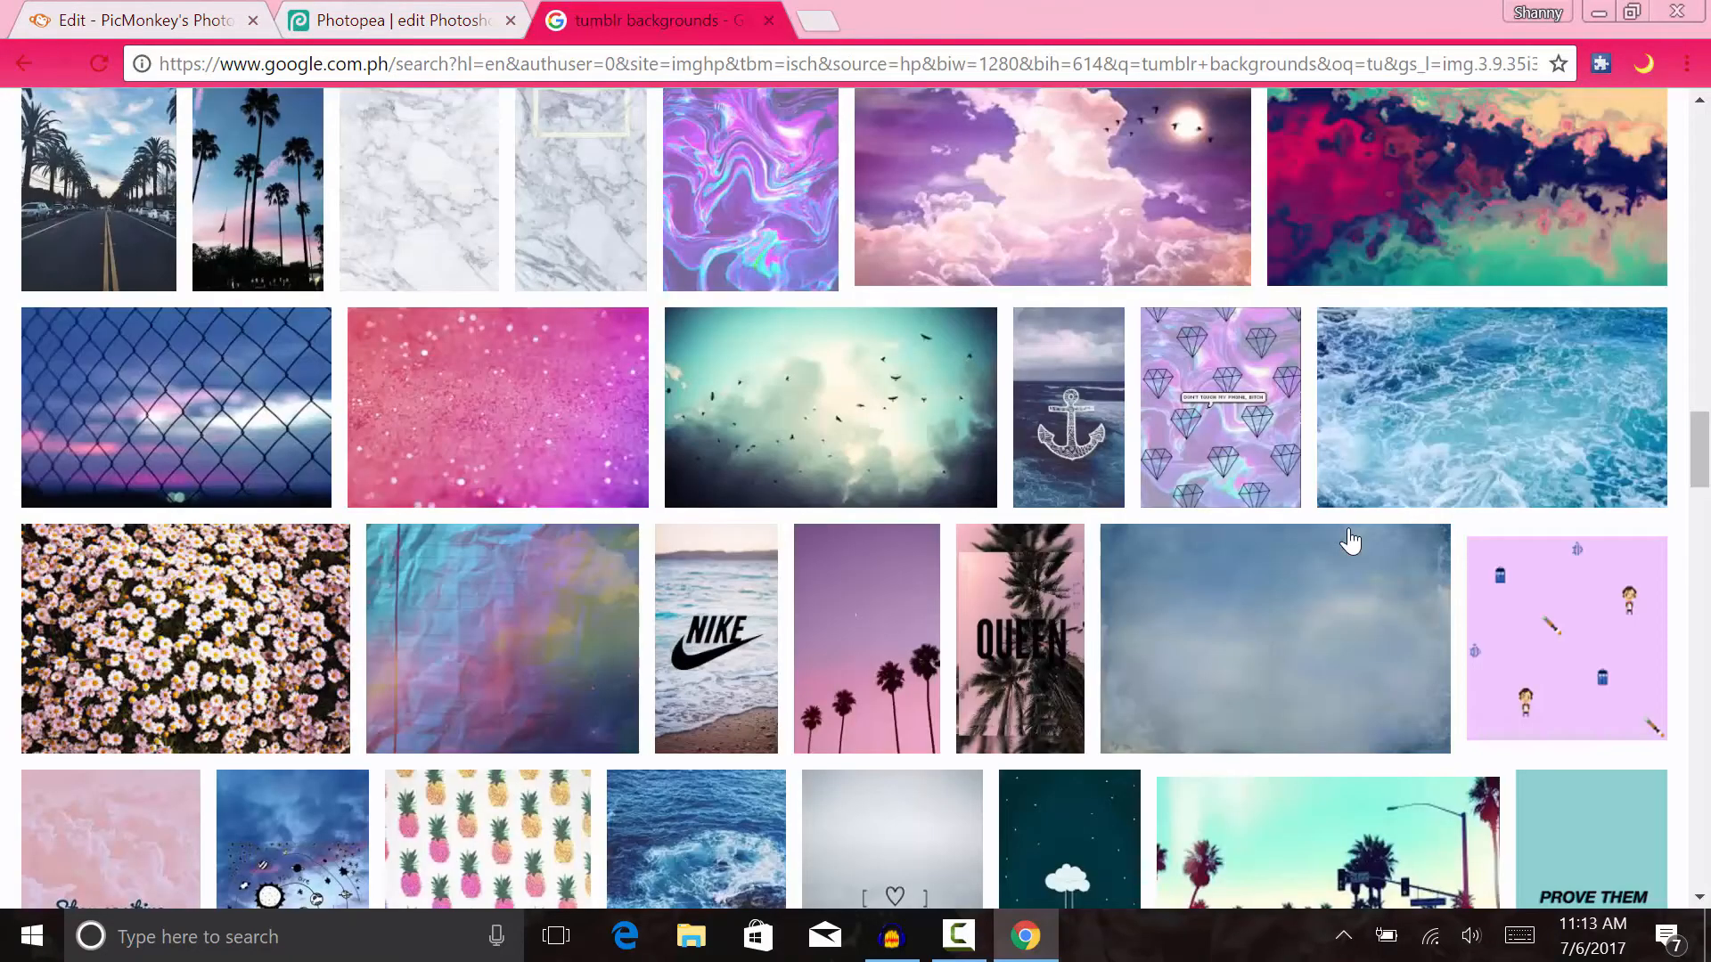
pyautogui.hotkey('ctrl', '1')
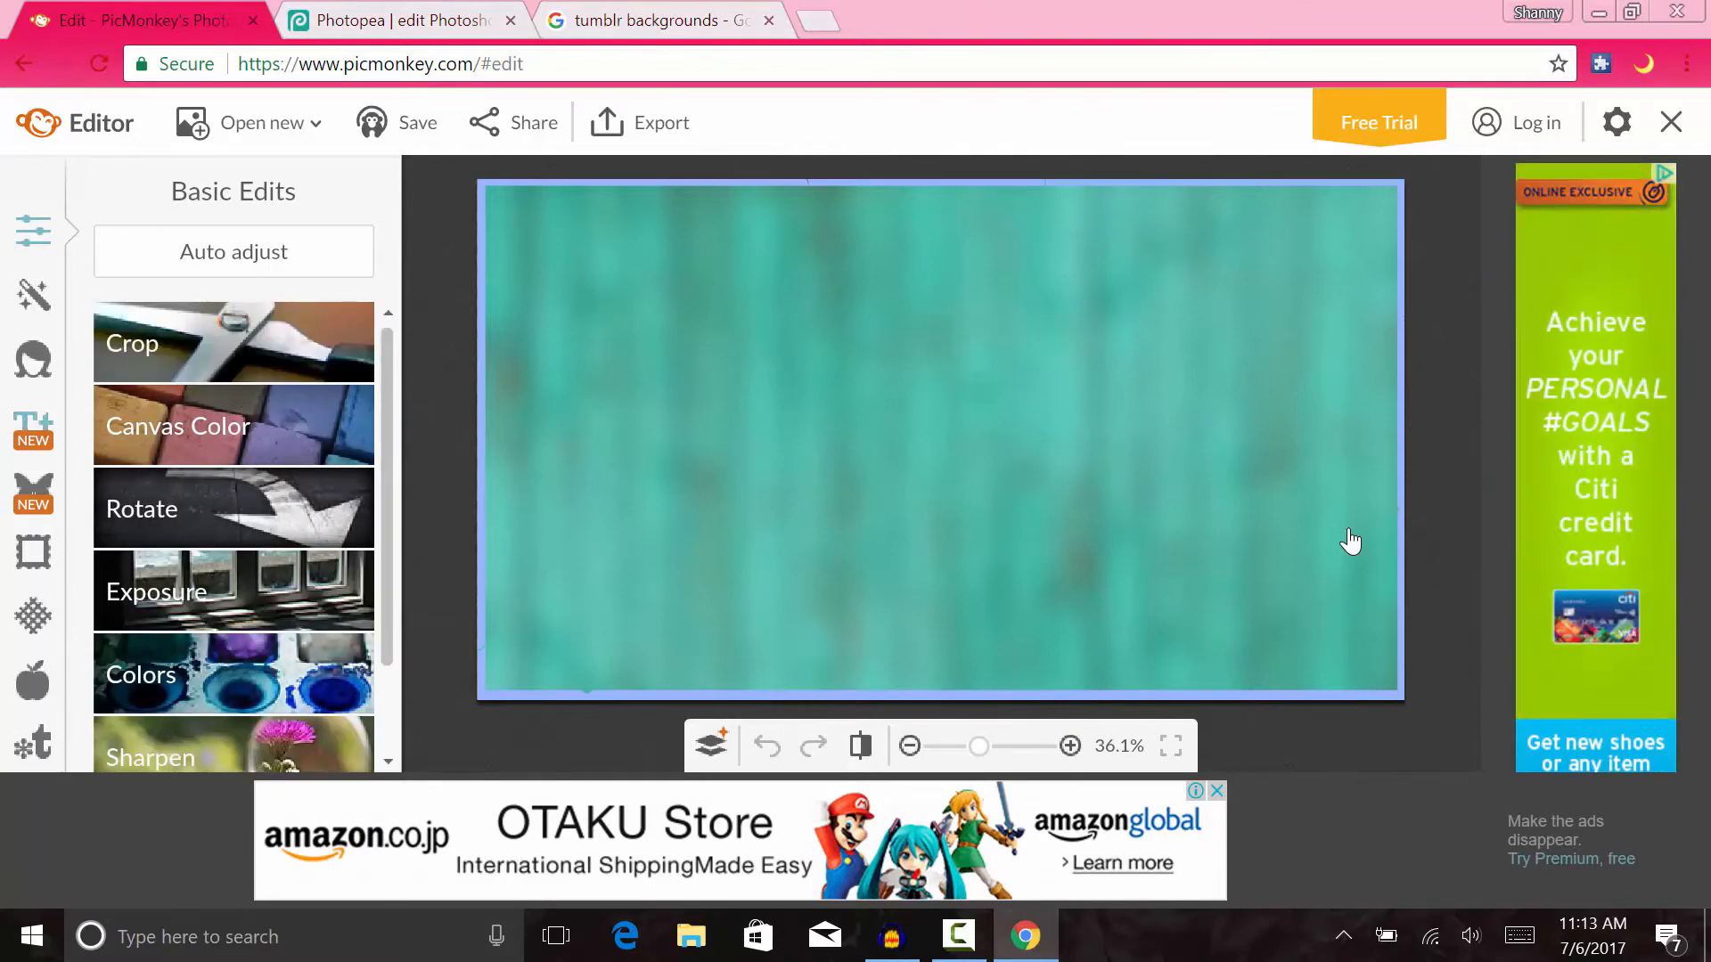
pyautogui.click(33, 429)
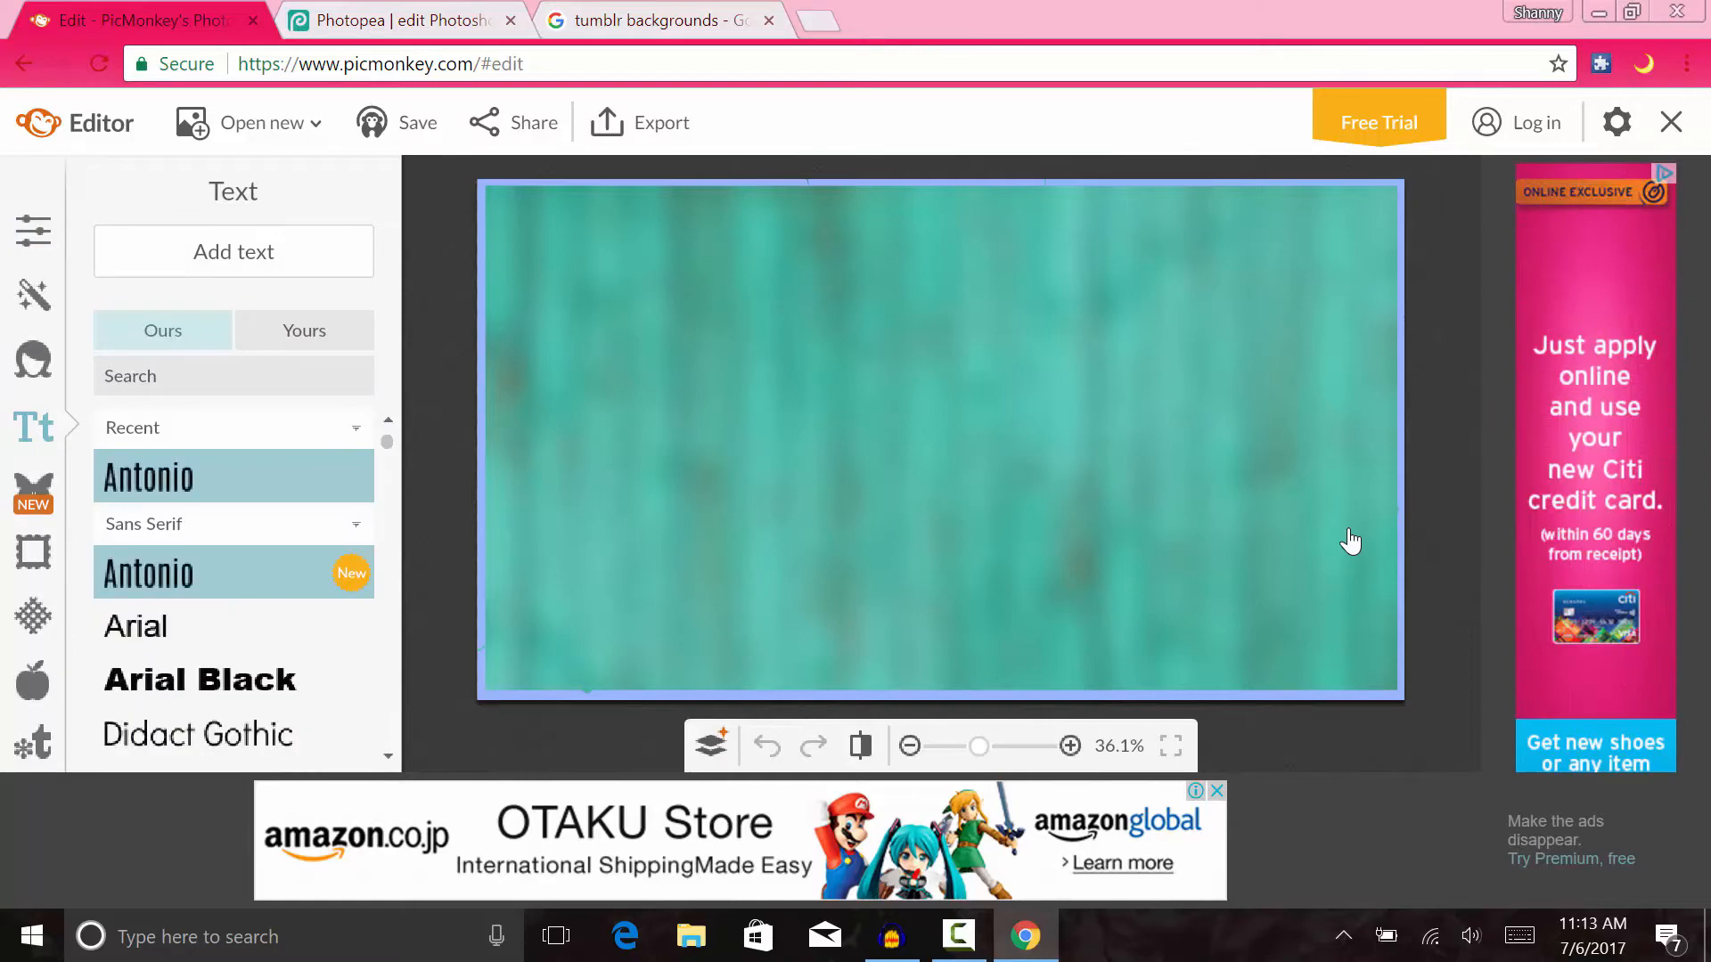
pyautogui.scroll(-6, 234, 507)
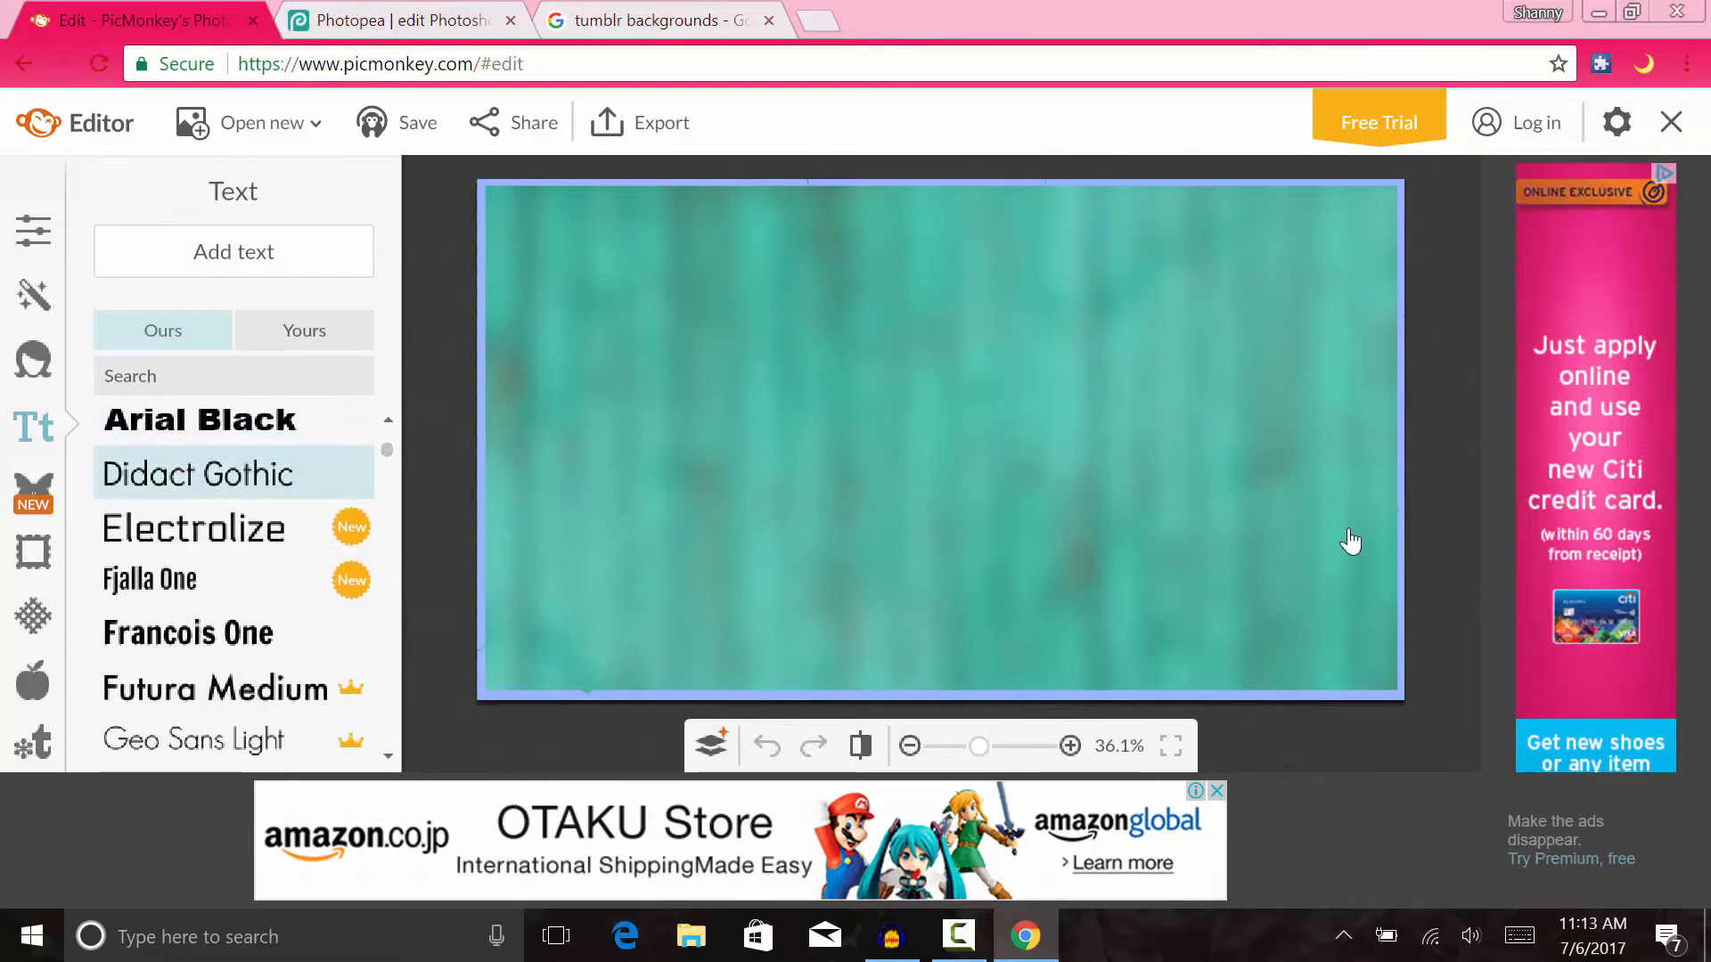
pyautogui.scroll(-3, 234, 507)
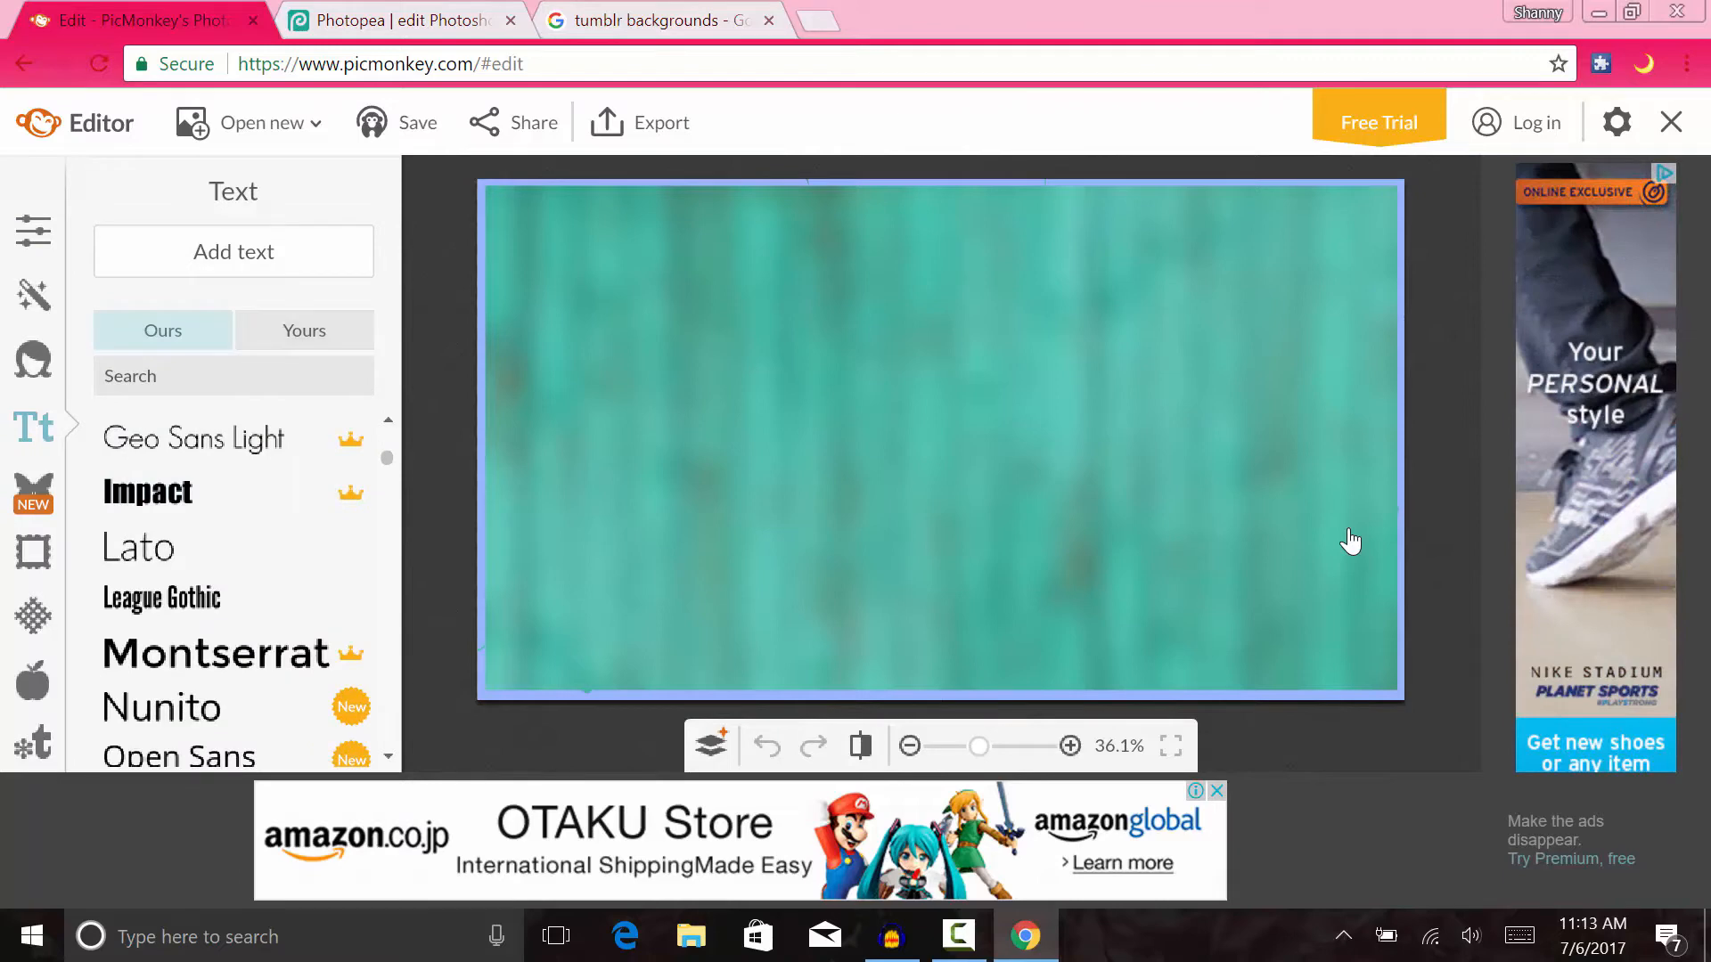
# - Open dafont.com in a new browser tab, look through the font categories and recently added fonts, and close the site
pyautogui.hotkey('ctrl', 't')
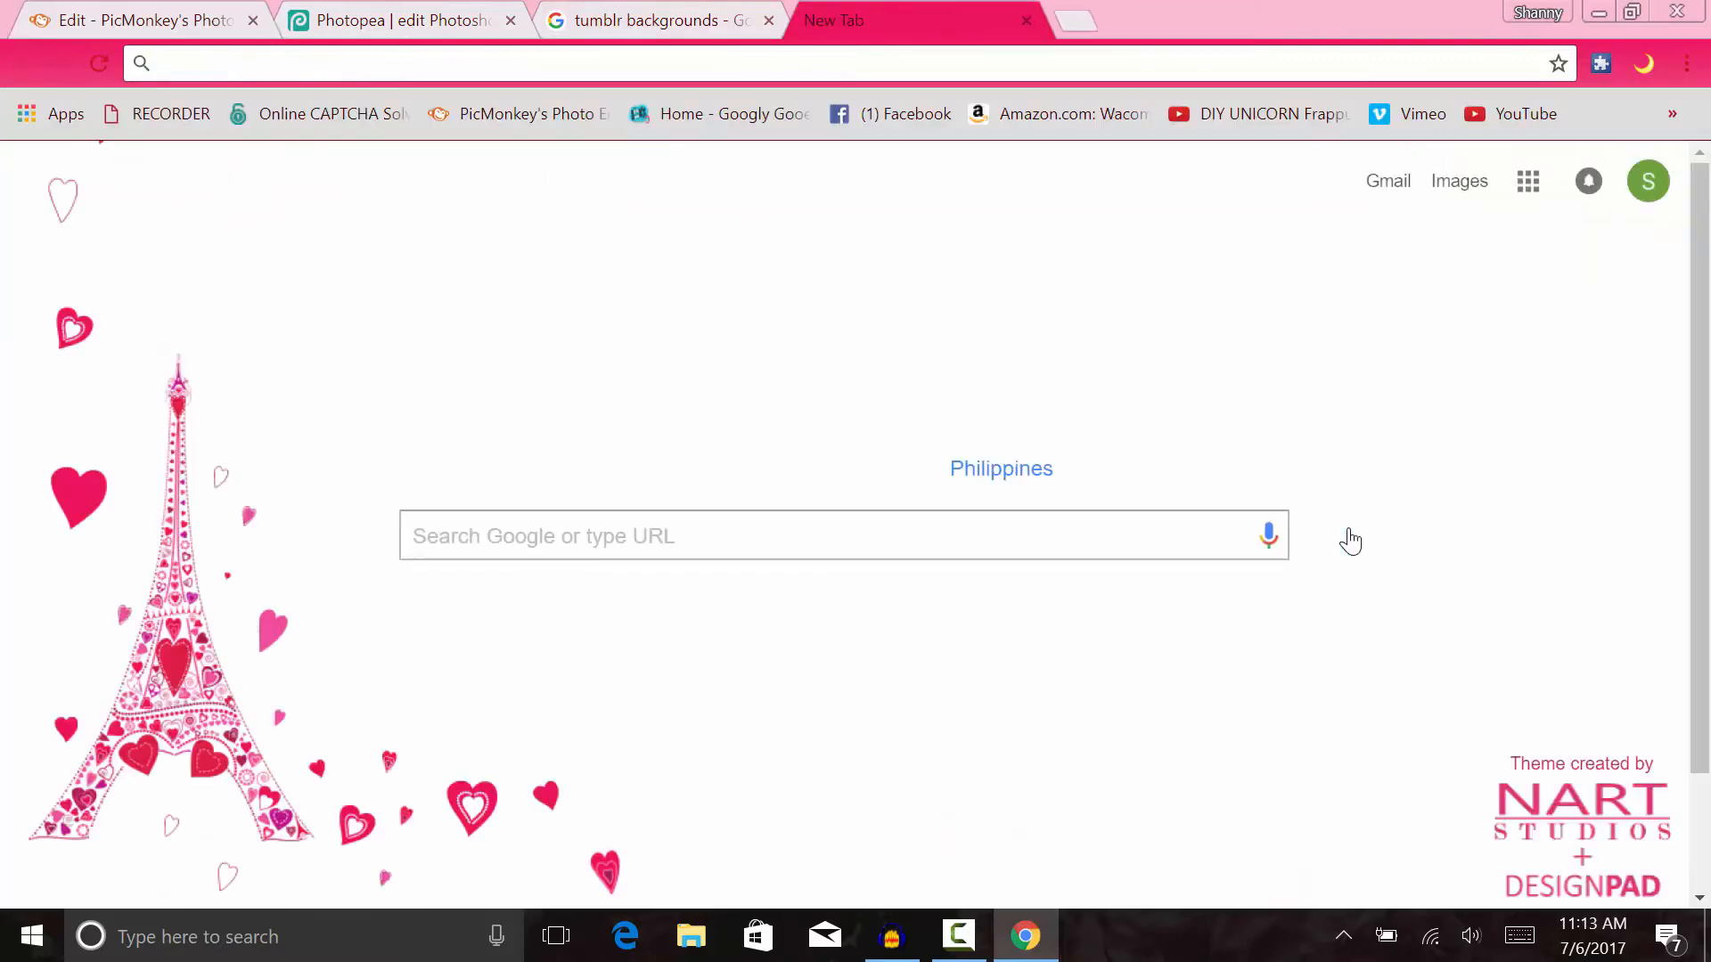
pyautogui.write('daf')
pyautogui.press('Return')
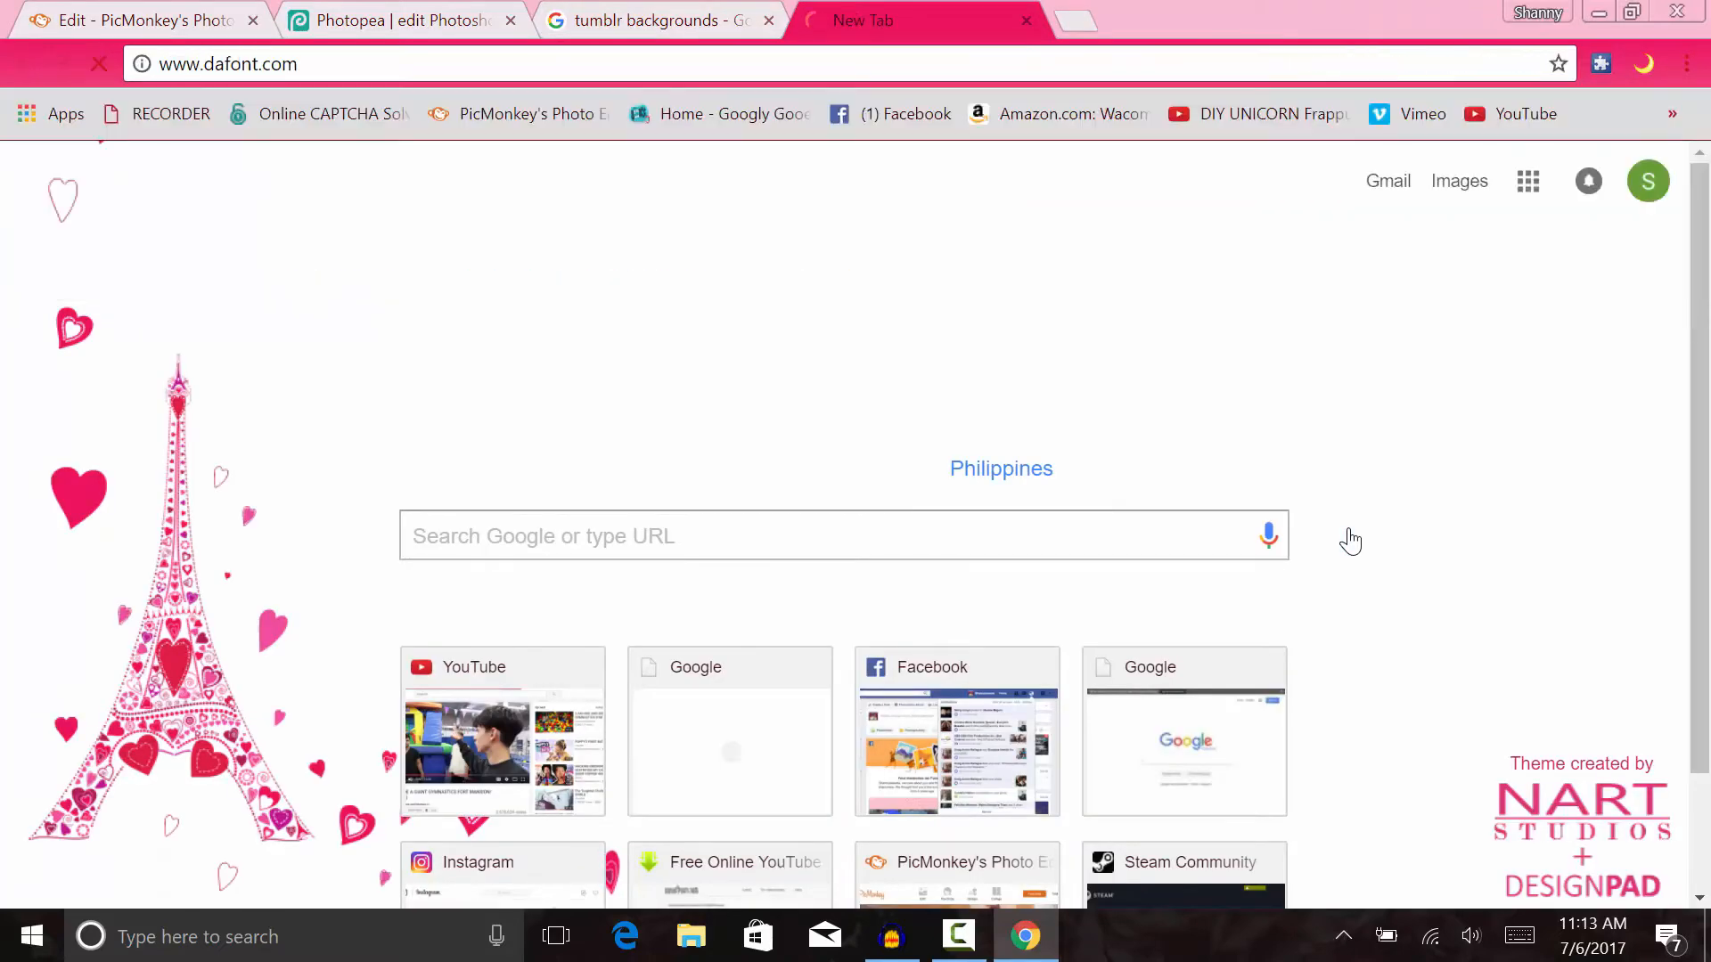
pyautogui.scroll(-15, 1350, 541)
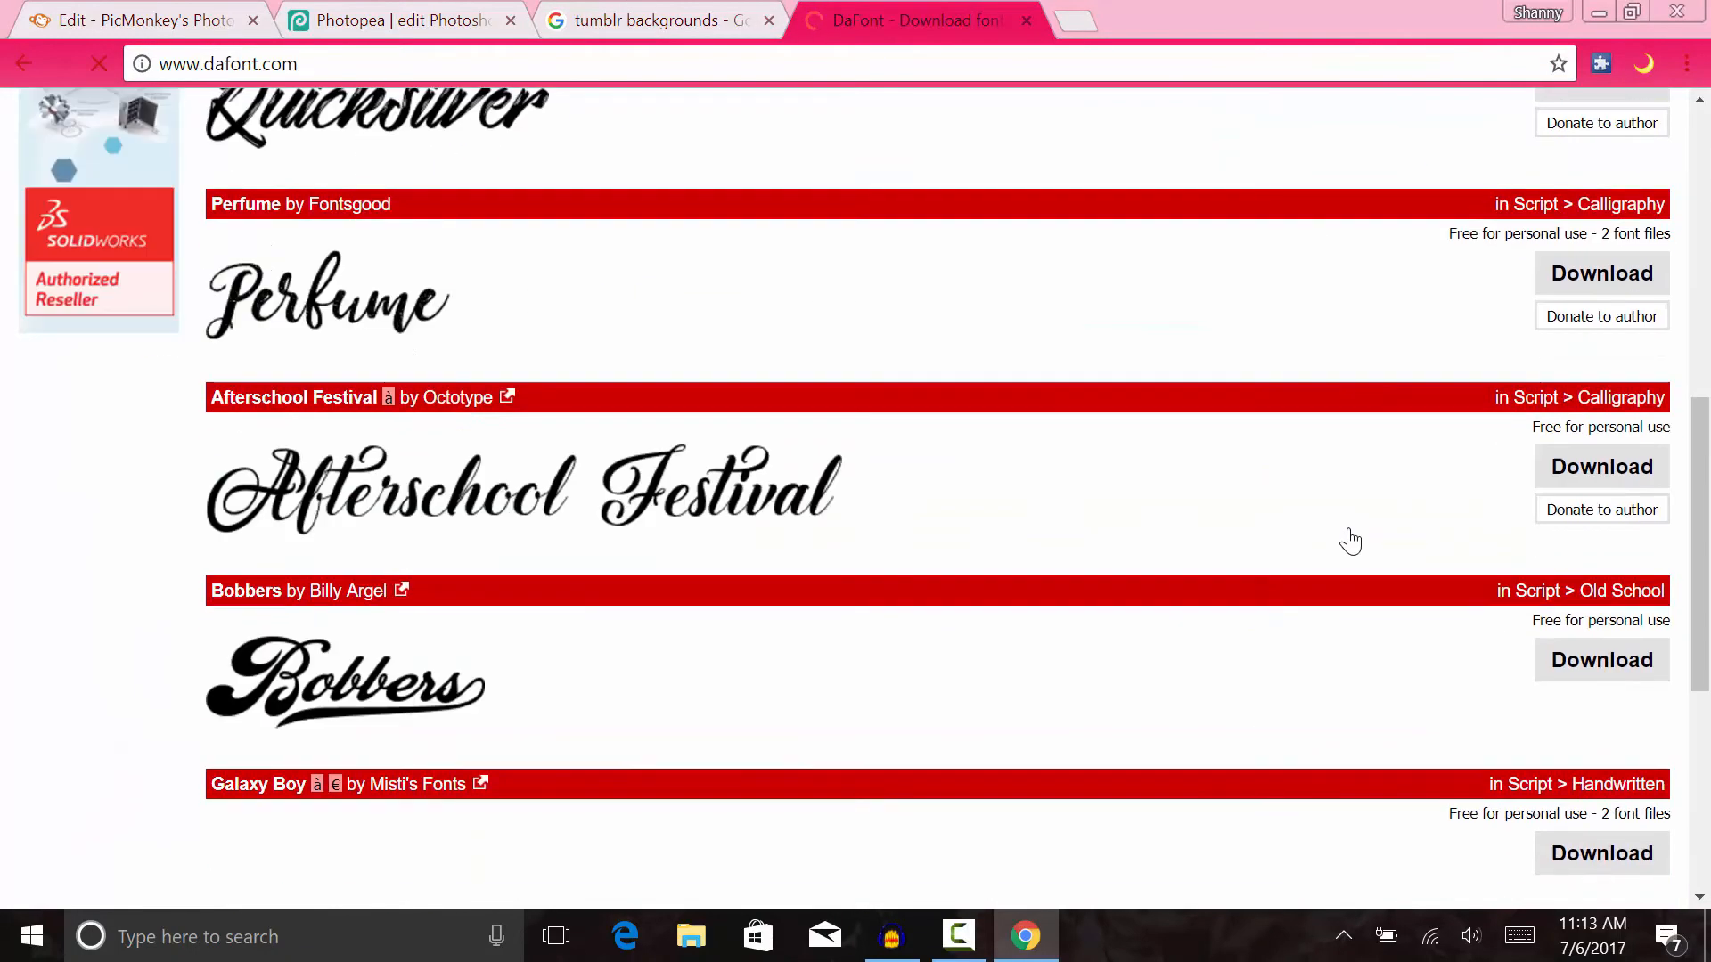
pyautogui.scroll(15, 1350, 541)
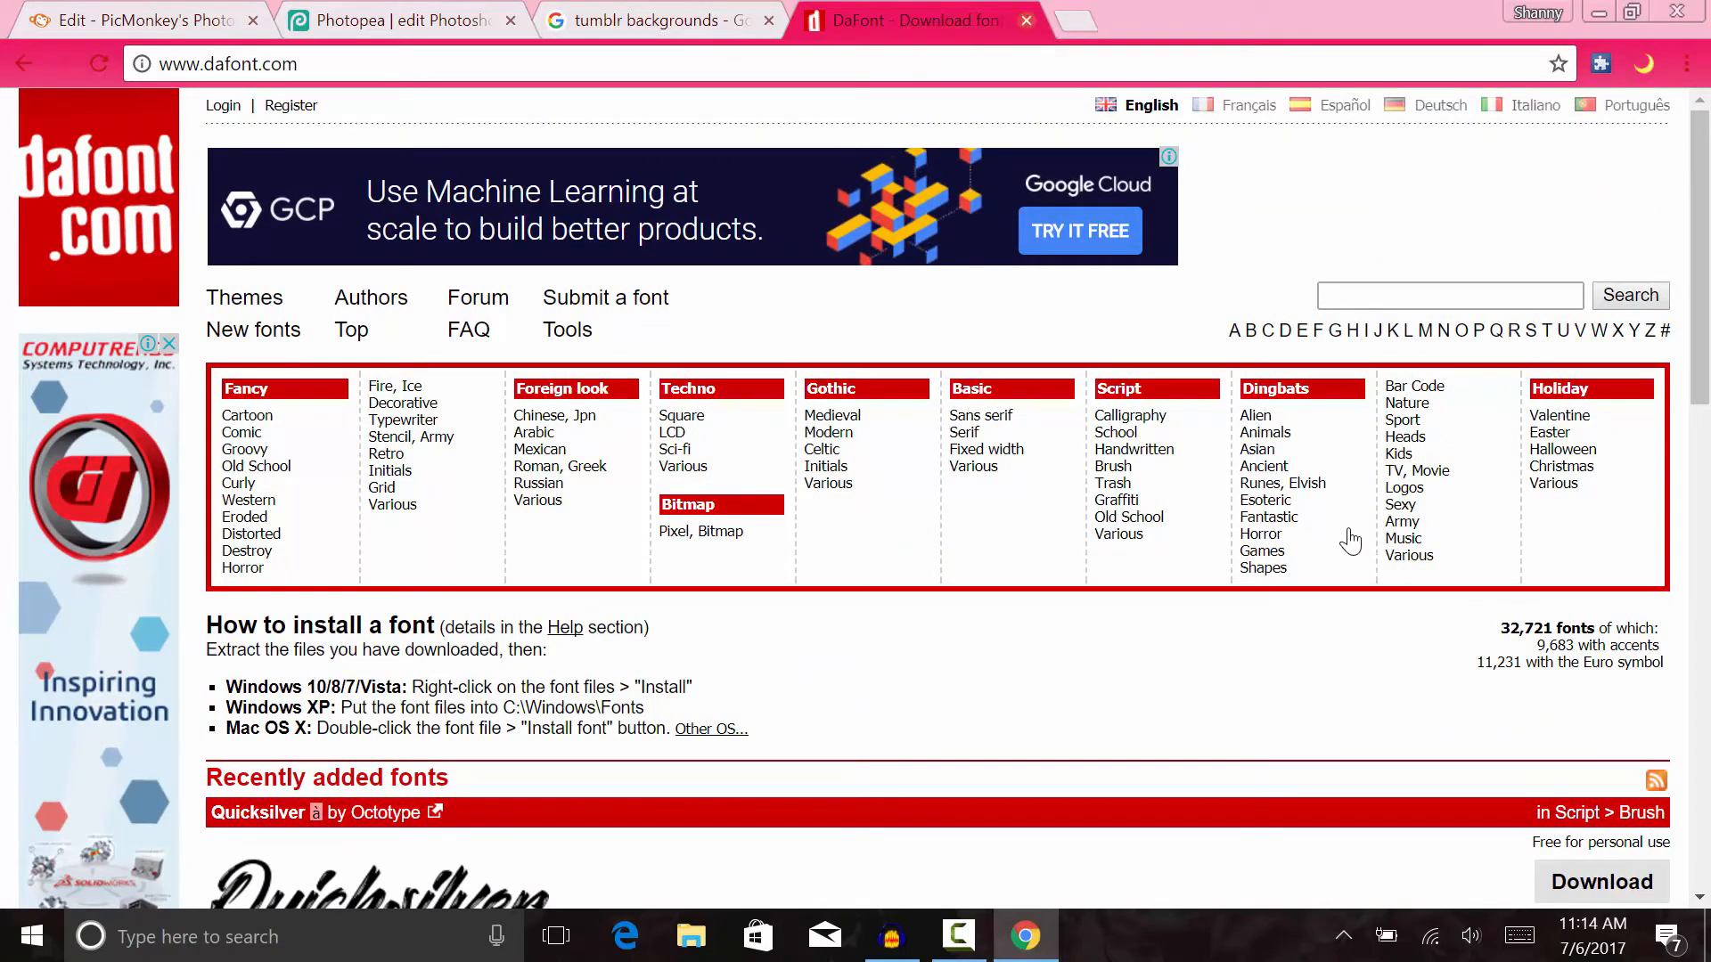
pyautogui.scroll(-13, 1350, 541)
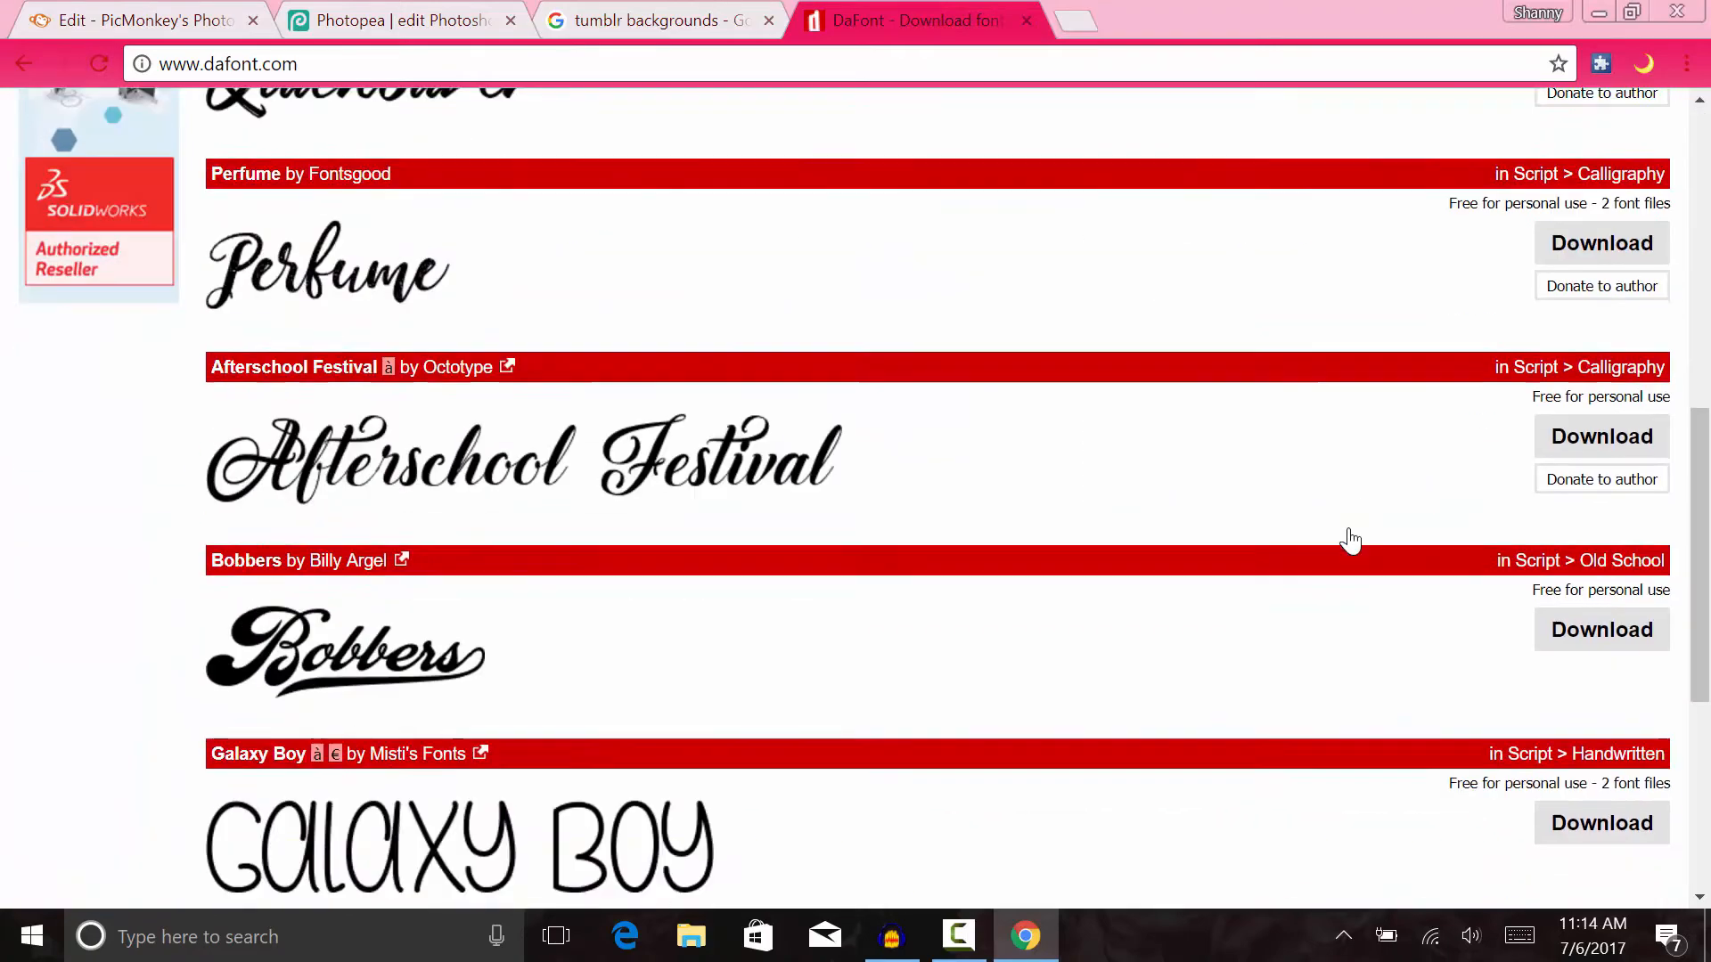
pyautogui.scroll(5, 1350, 541)
pyautogui.scroll(-2, 1350, 541)
pyautogui.scroll(9, 1350, 541)
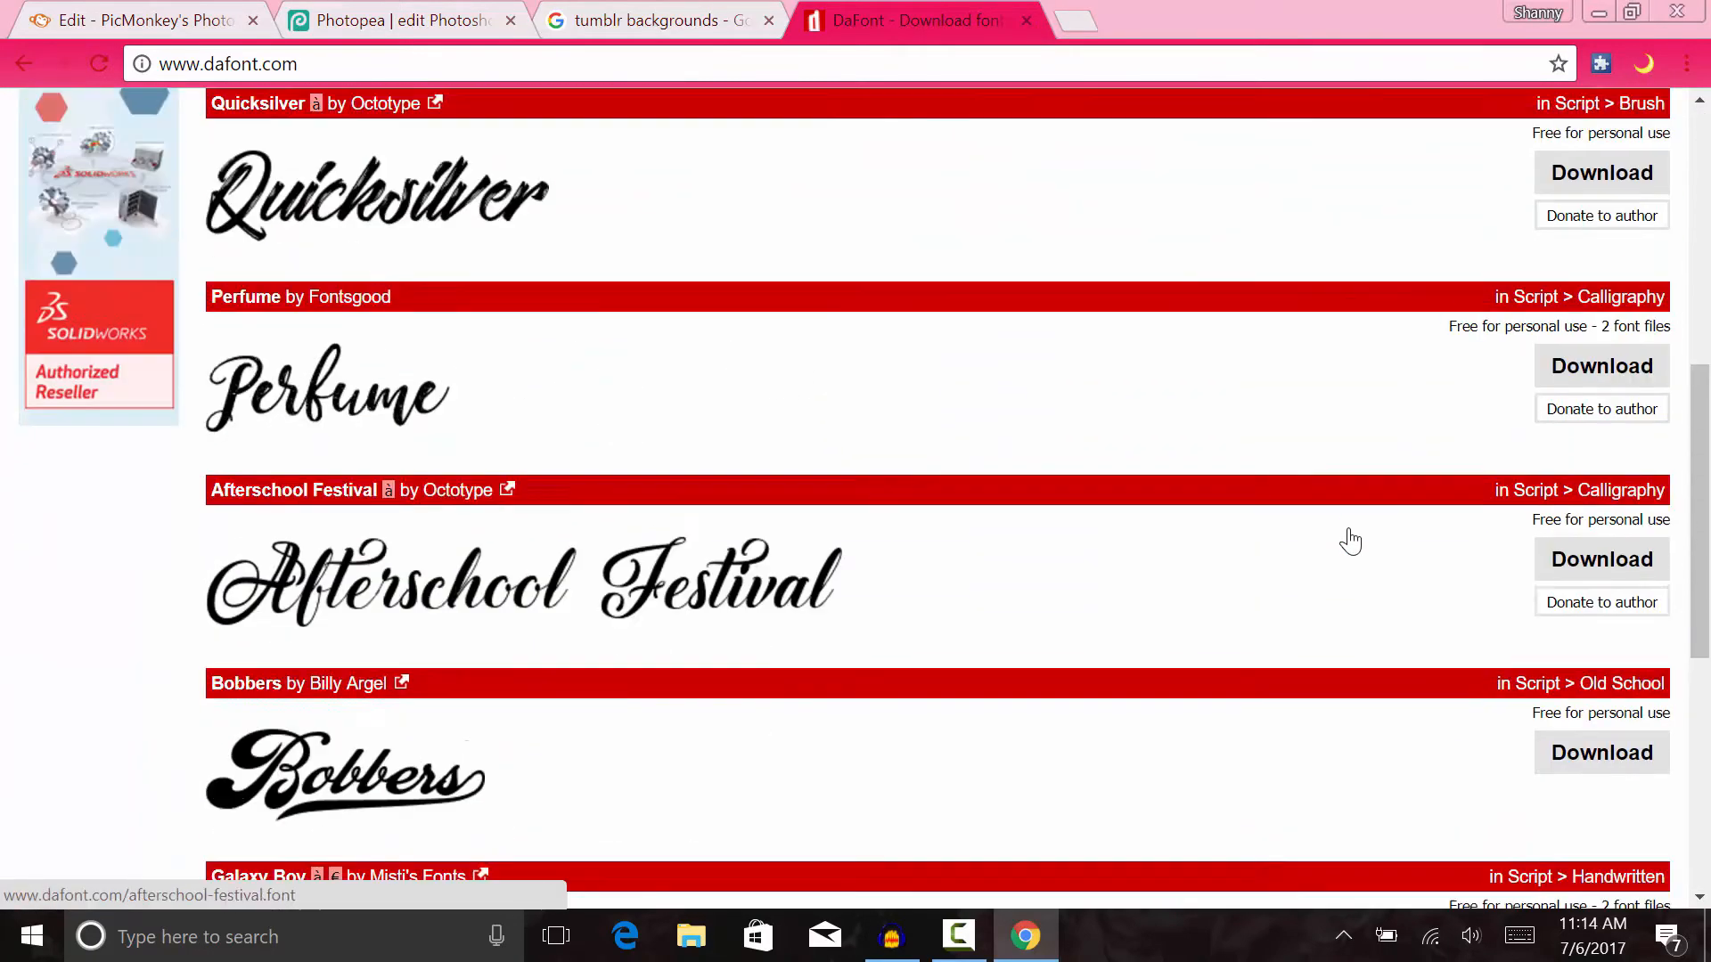
pyautogui.hotkey('ctrl', 'w')
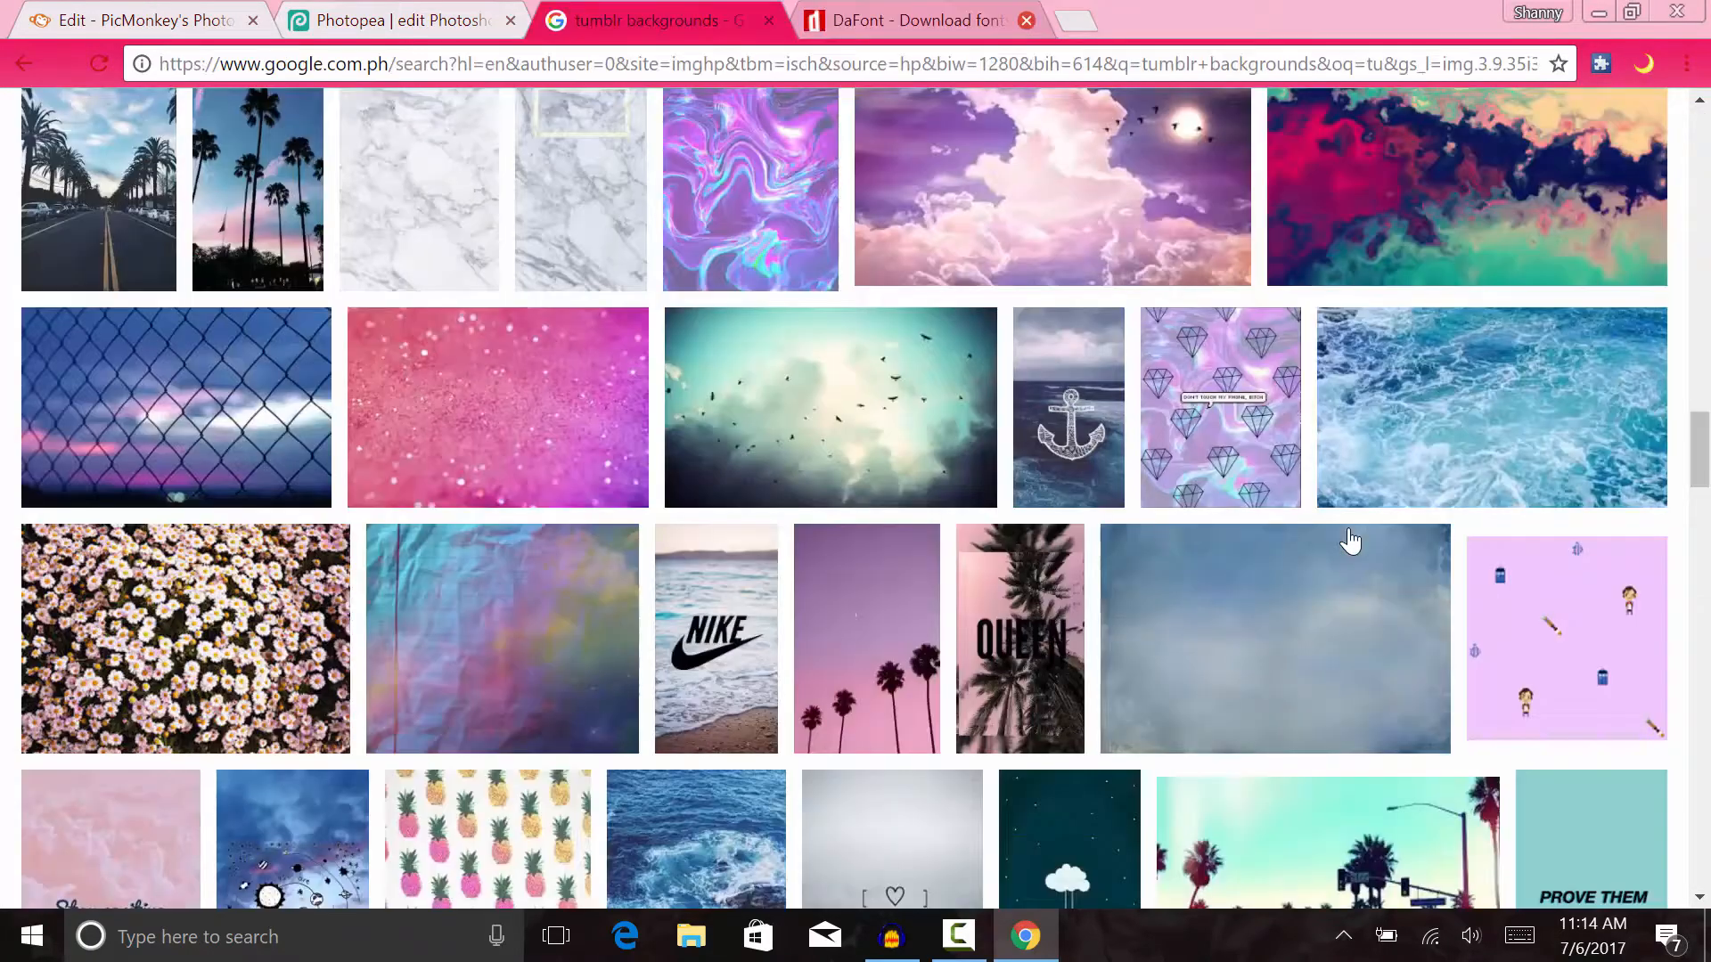
# - Return to PicMonkey, show the computer's own fonts and browse them as far as the Bebas Neue and Berlin Sans FB entries
pyautogui.hotkey('ctrl', 'shift', 'Tab')
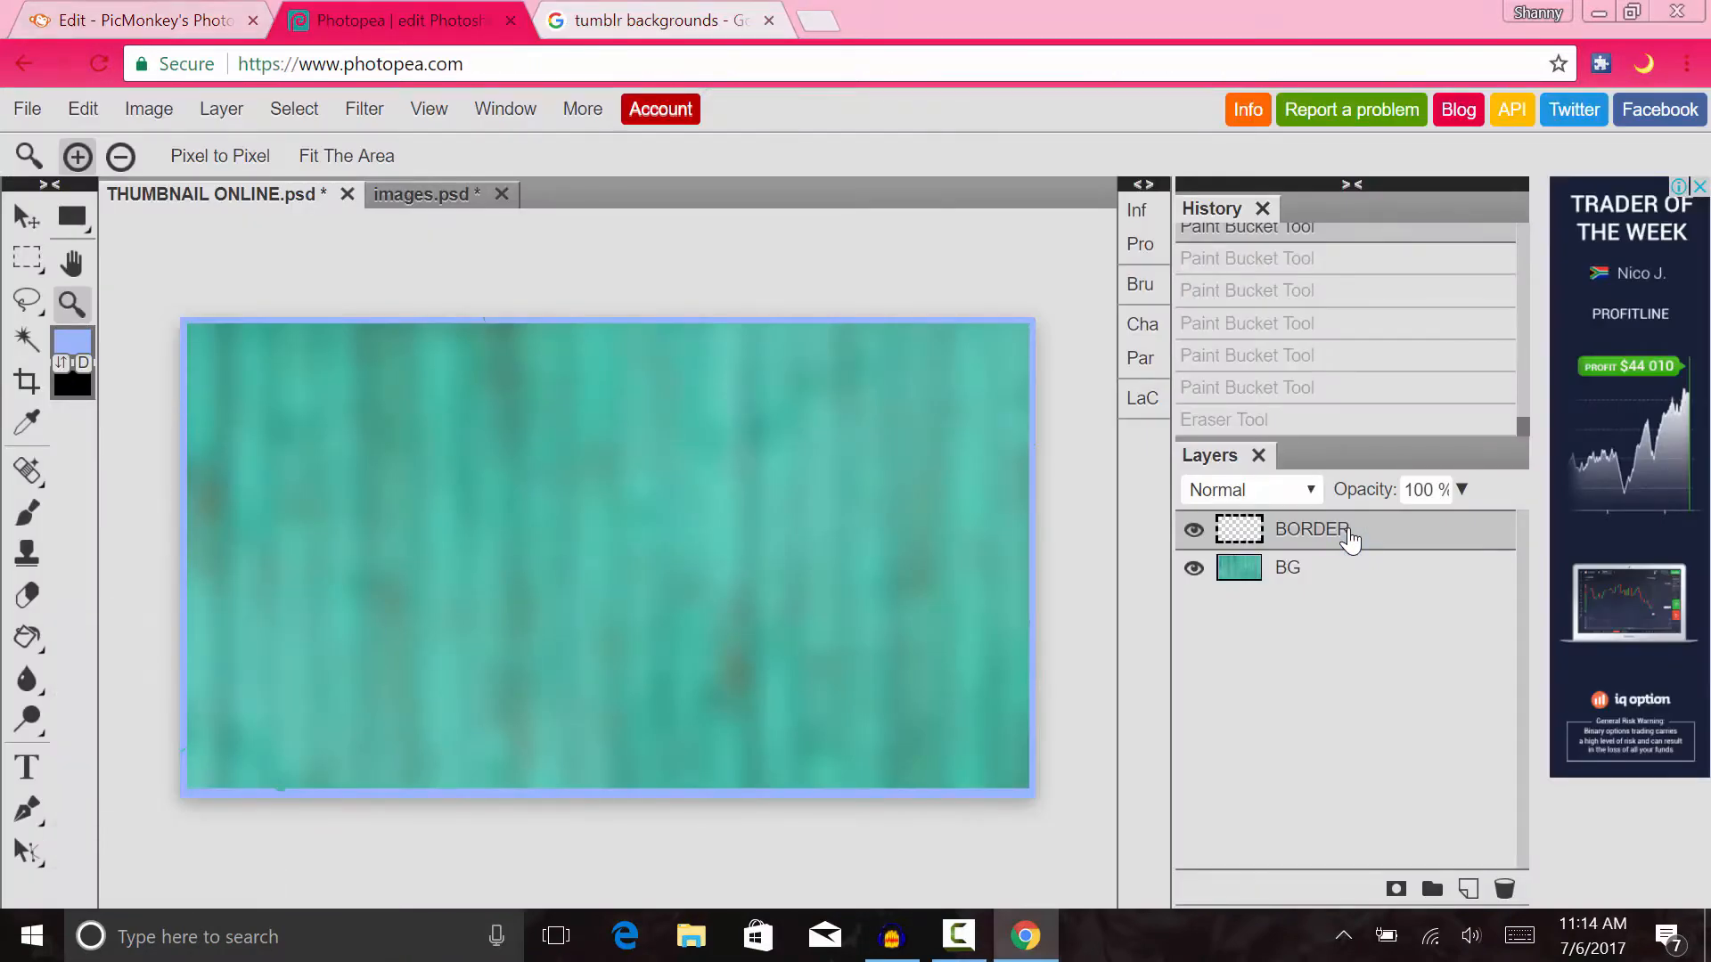
pyautogui.hotkey('ctrl', 'shift', 'Tab')
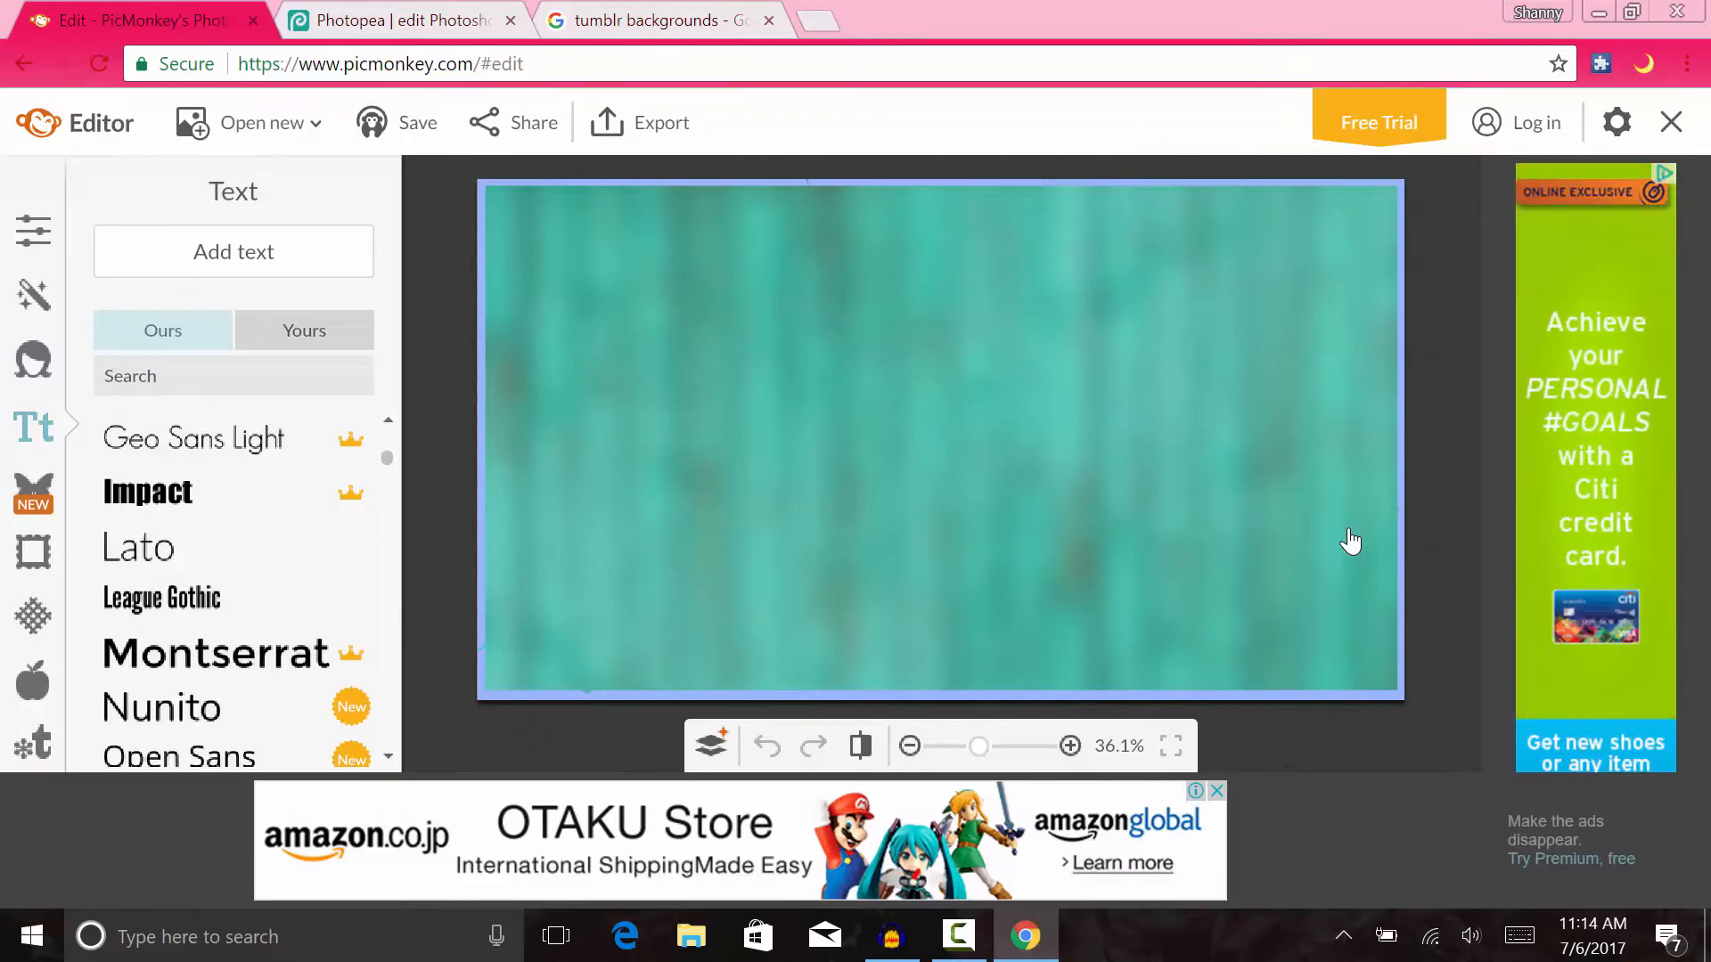
pyautogui.click(305, 330)
pyautogui.scroll(-1, 234, 615)
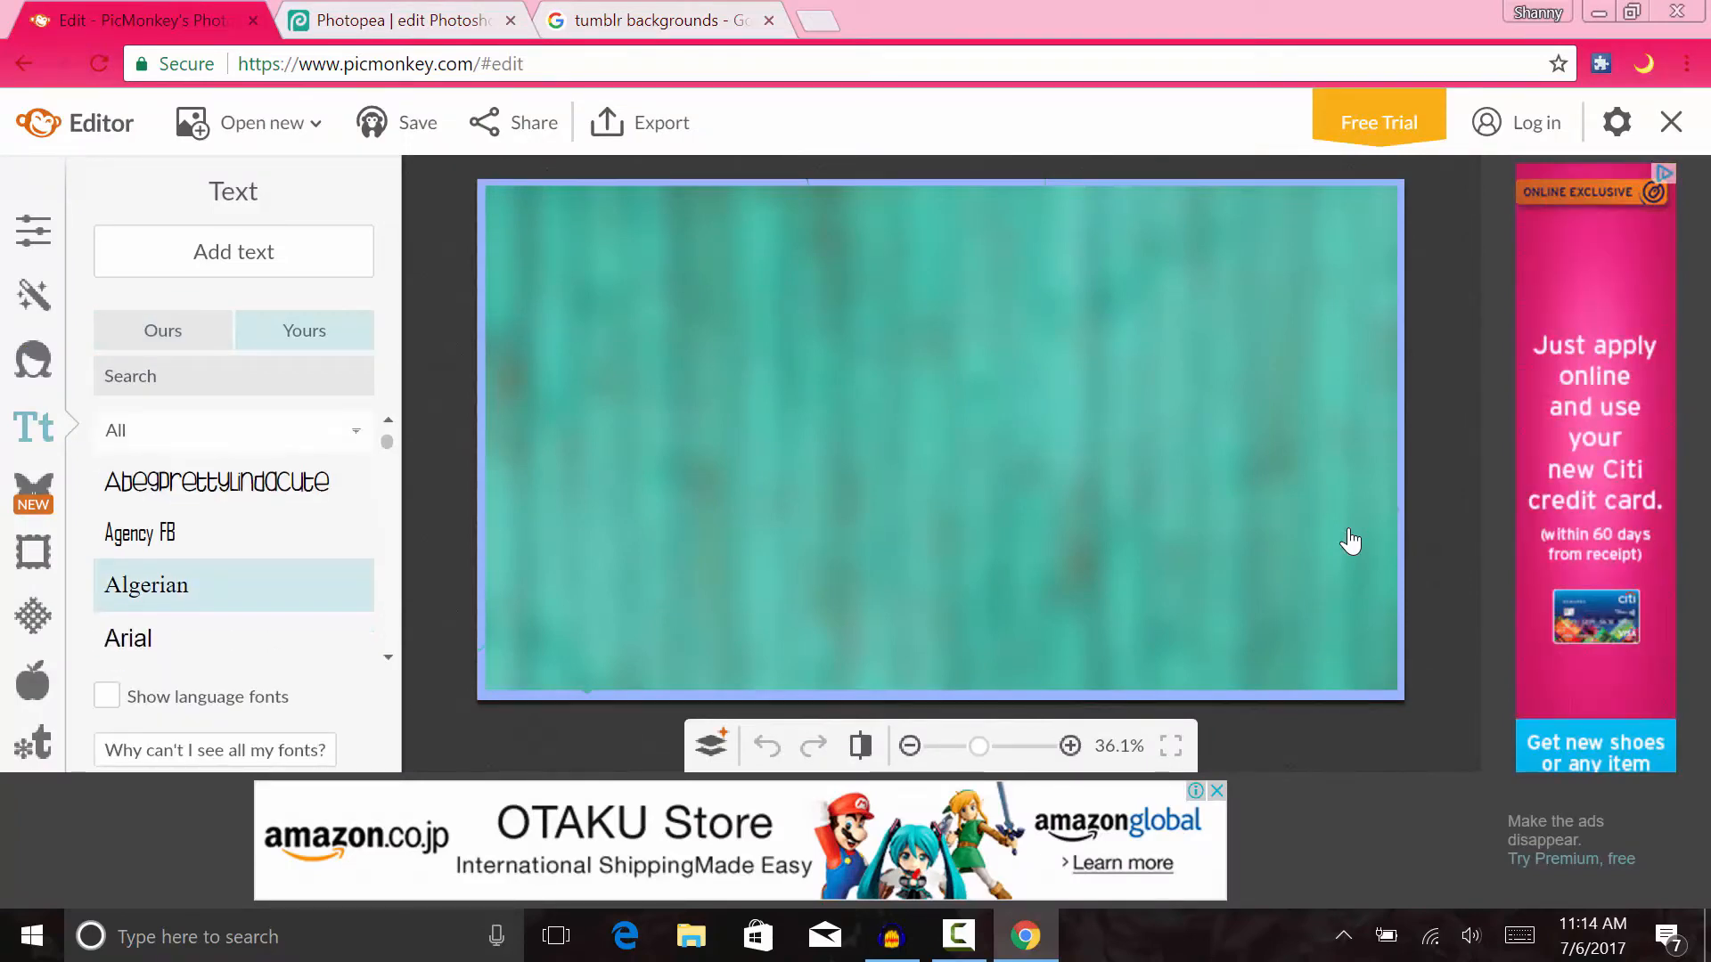
pyautogui.scroll(-5, 234, 615)
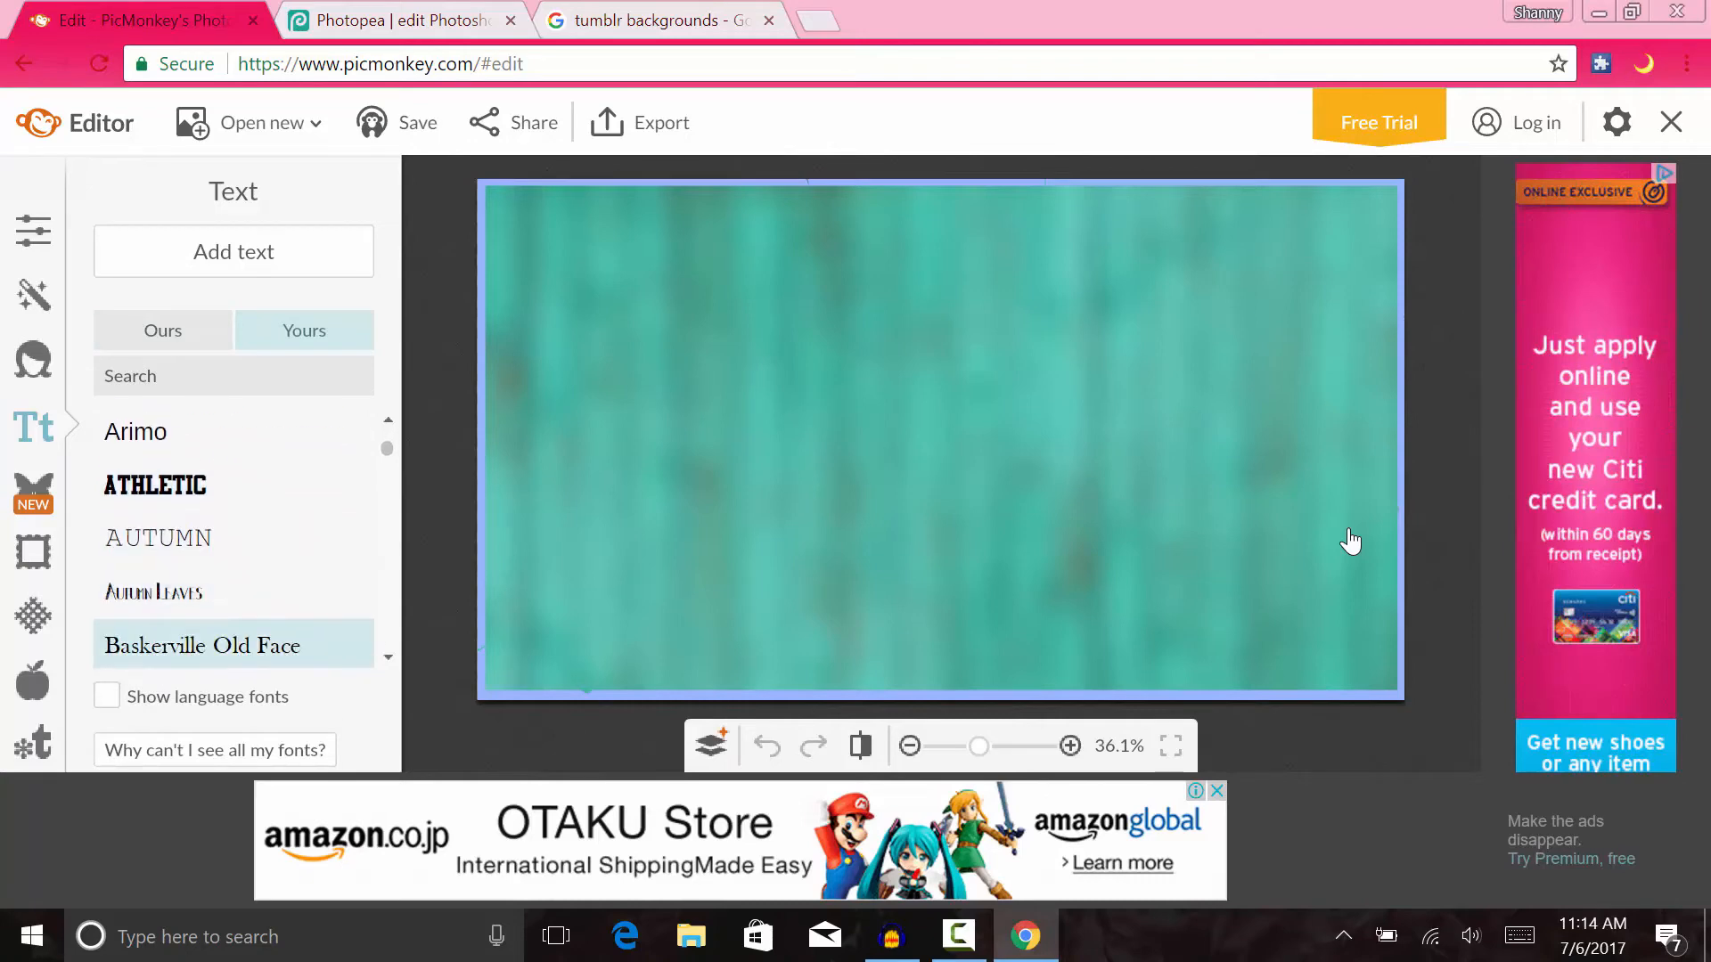
pyautogui.scroll(-3, 234, 615)
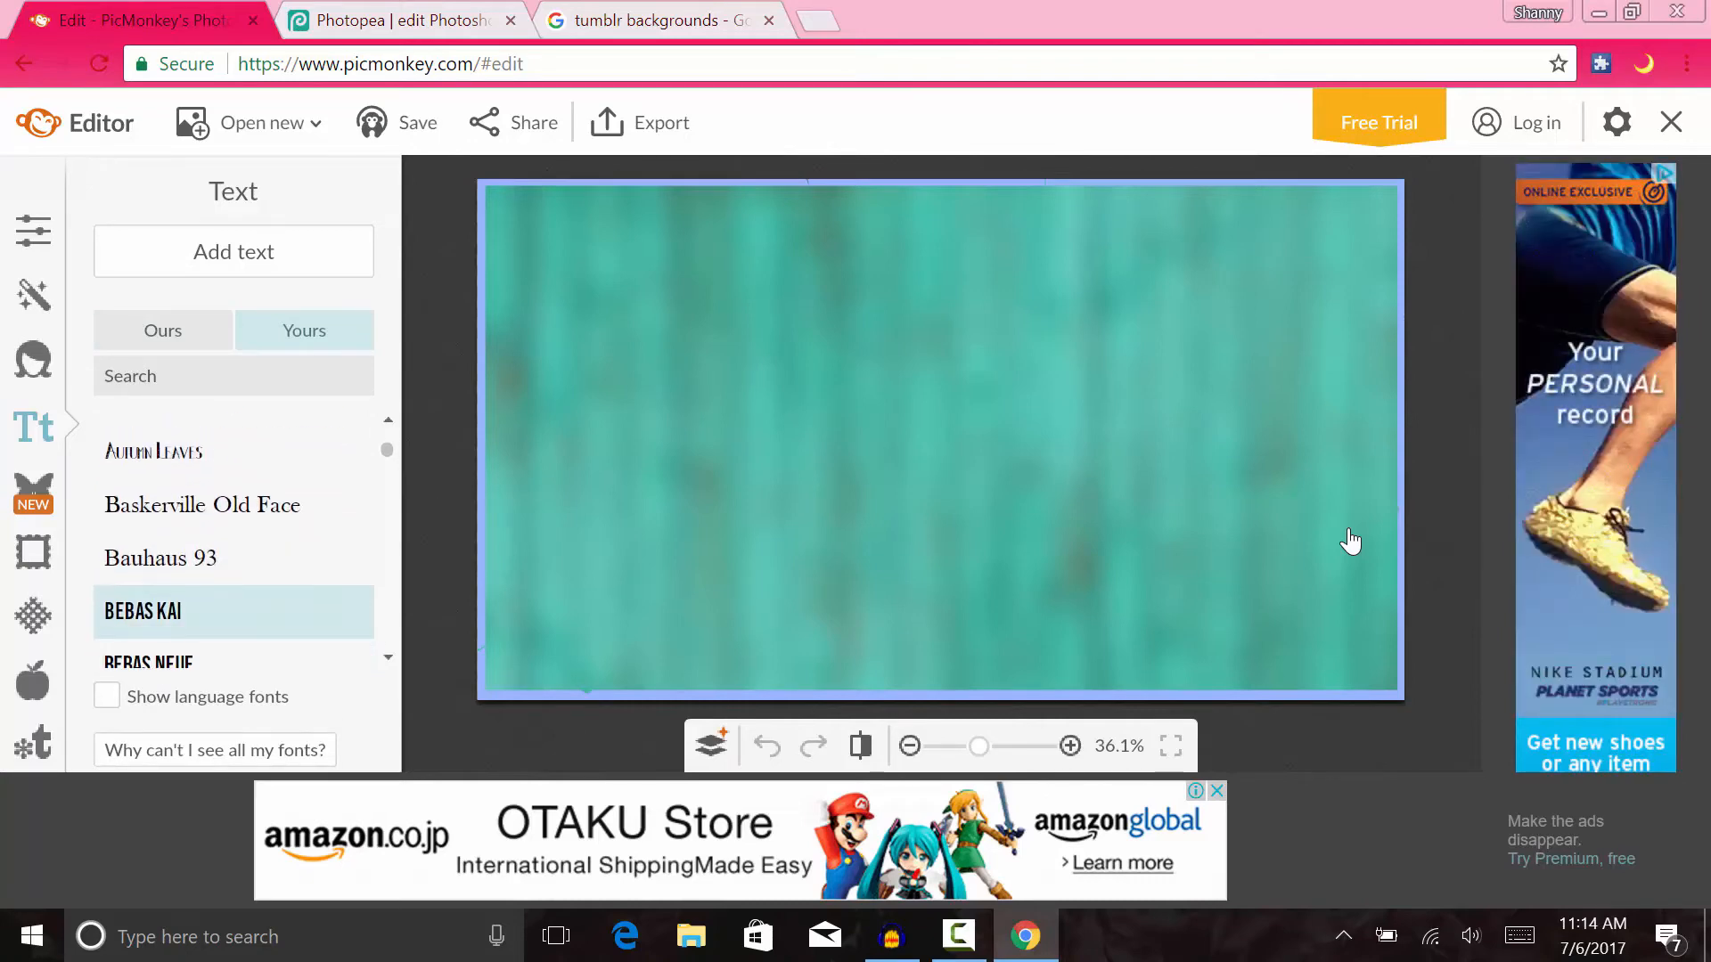
pyautogui.scroll(-2, 233, 614)
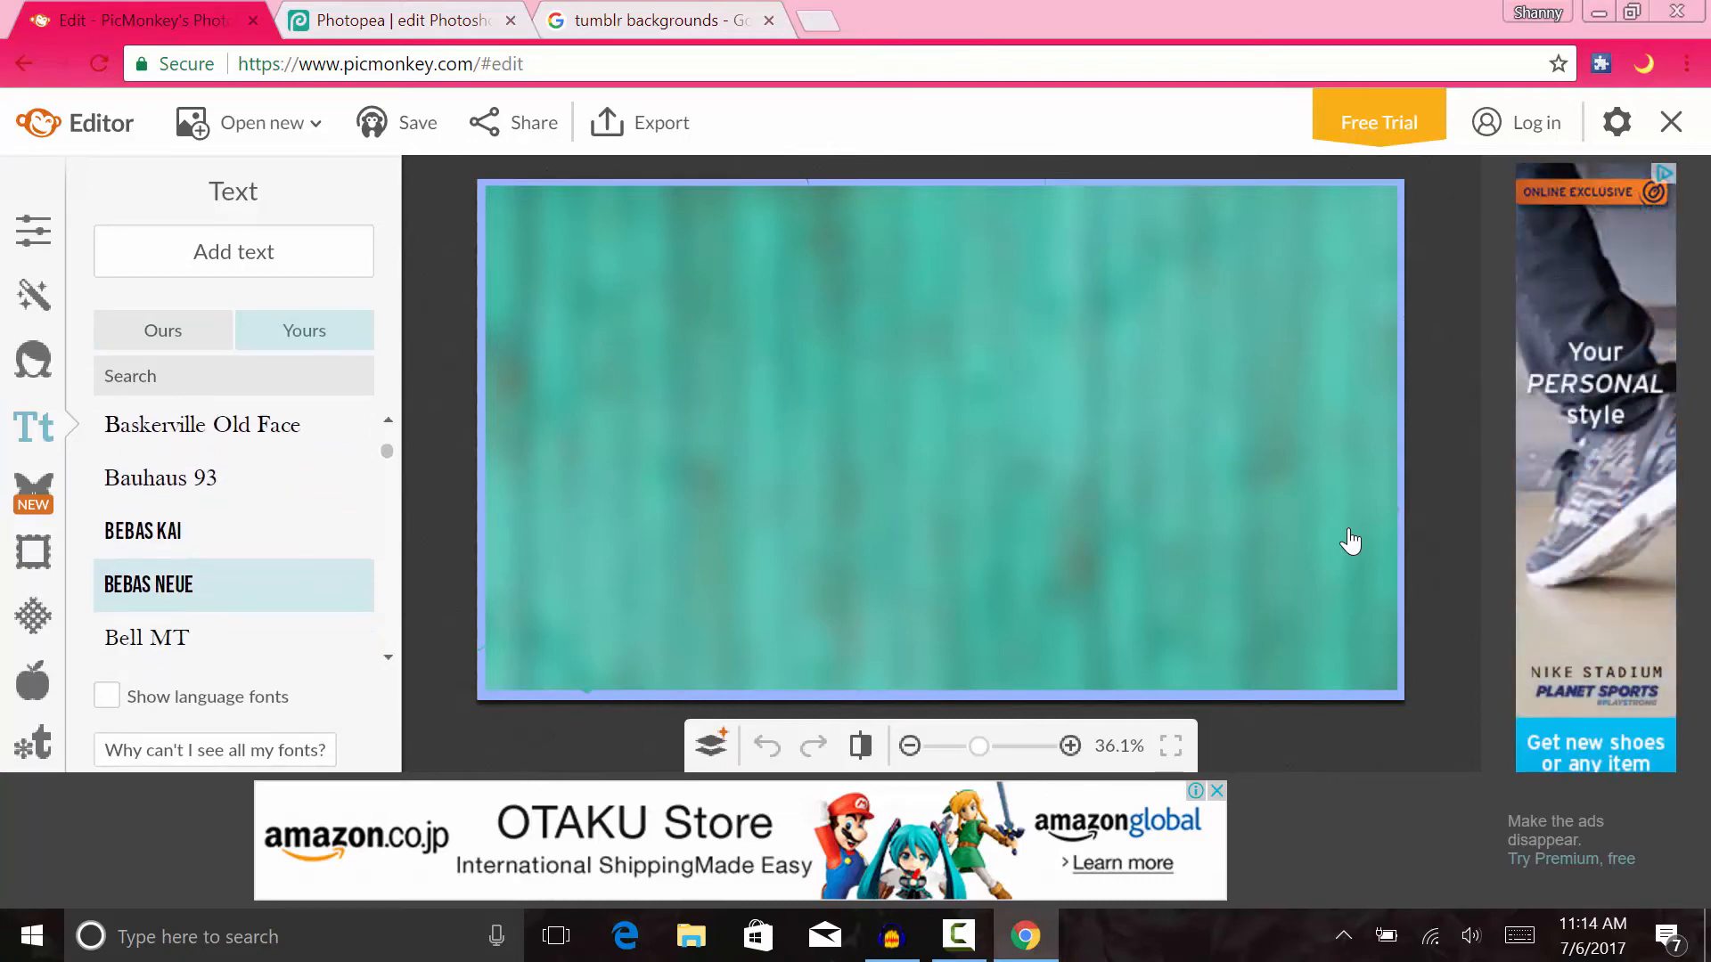
pyautogui.scroll(-4, 233, 615)
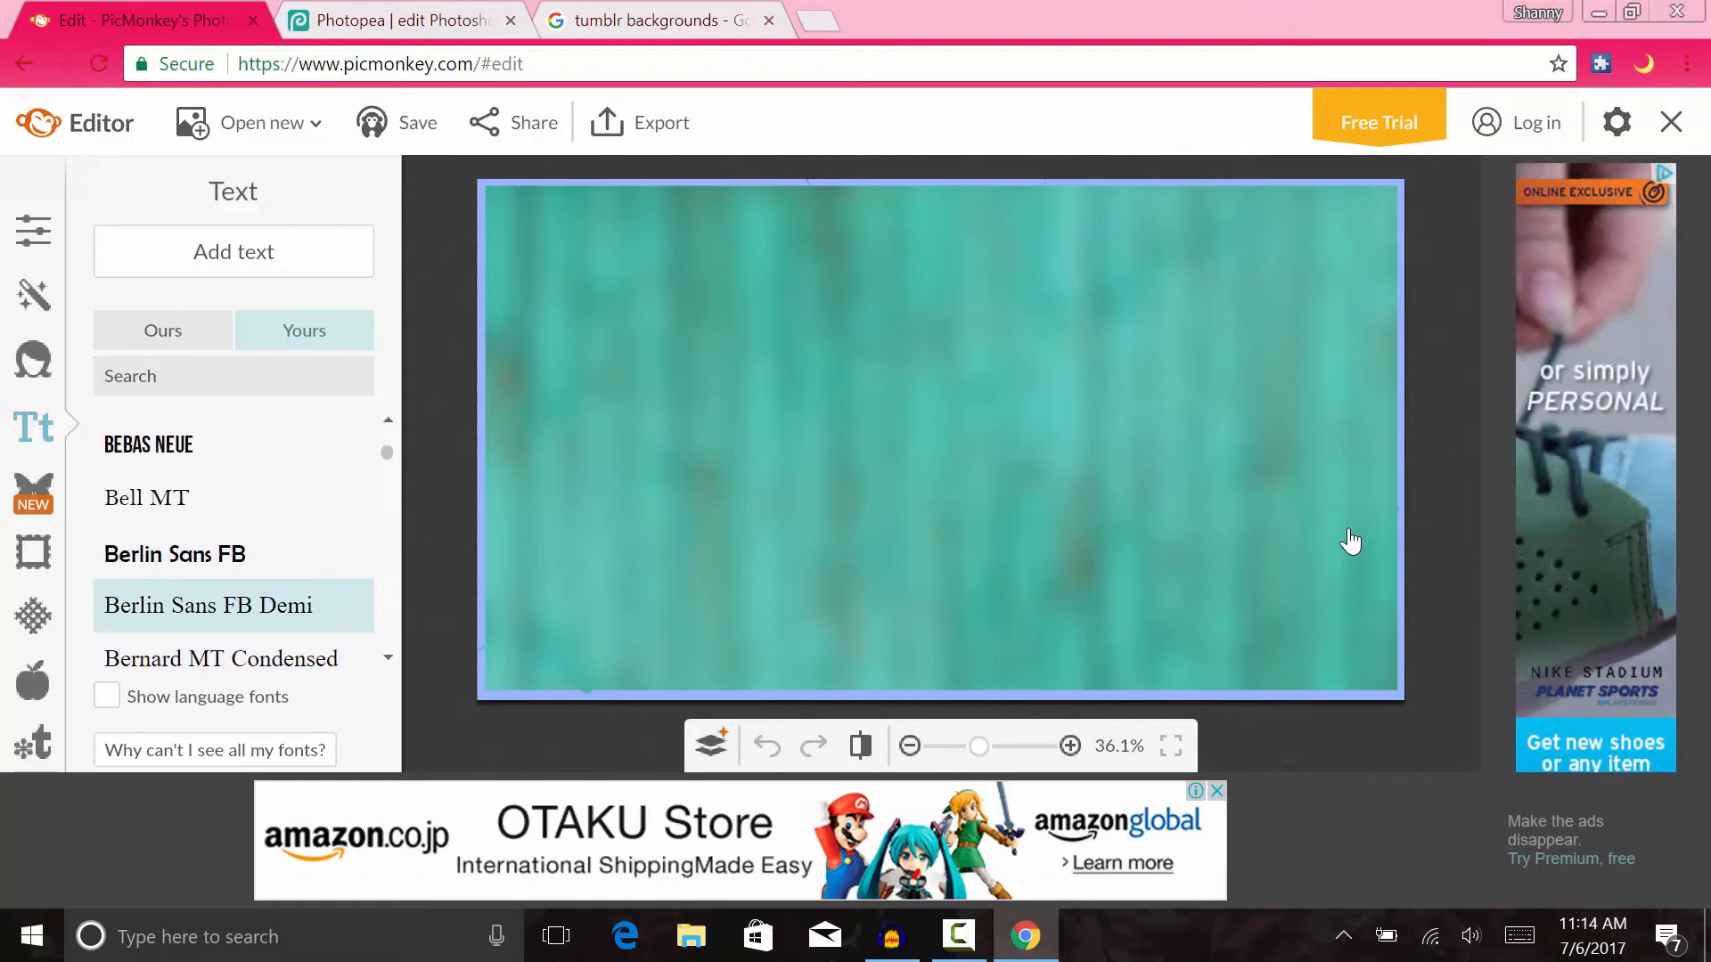
pyautogui.scroll(1, 234, 619)
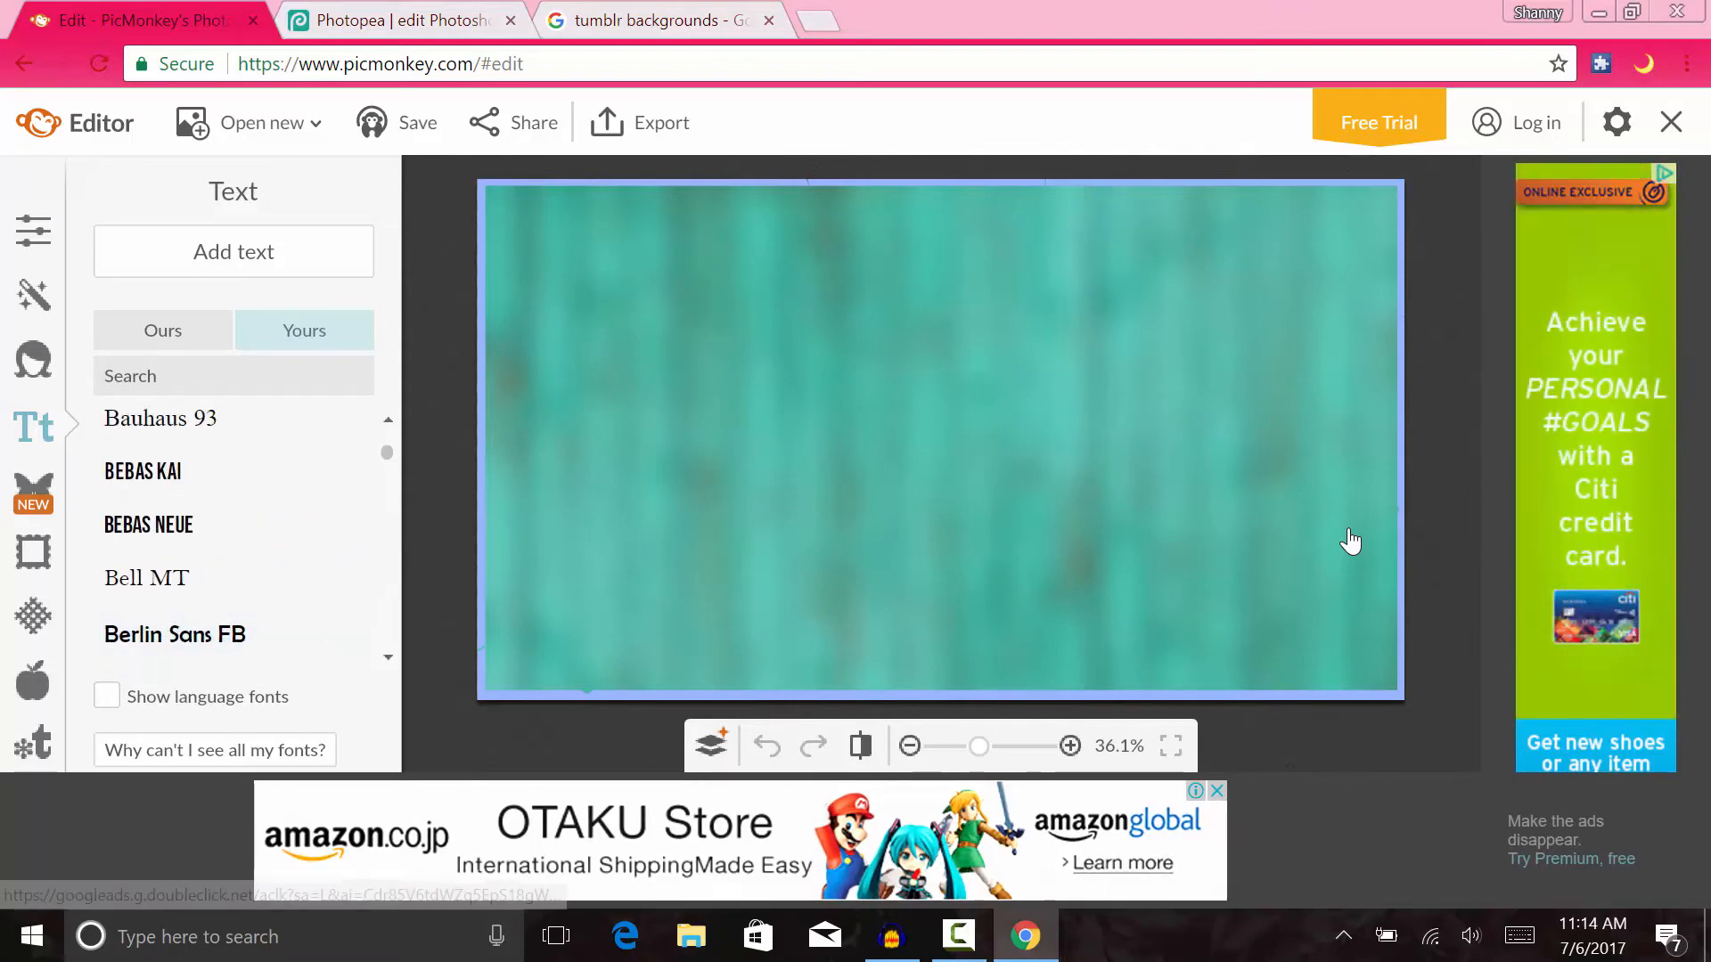
# - Open the FONTS YT USE text document from the DOCS folder on New Volume (E:) in File Explorer and maximize it
pyautogui.press('super+e')
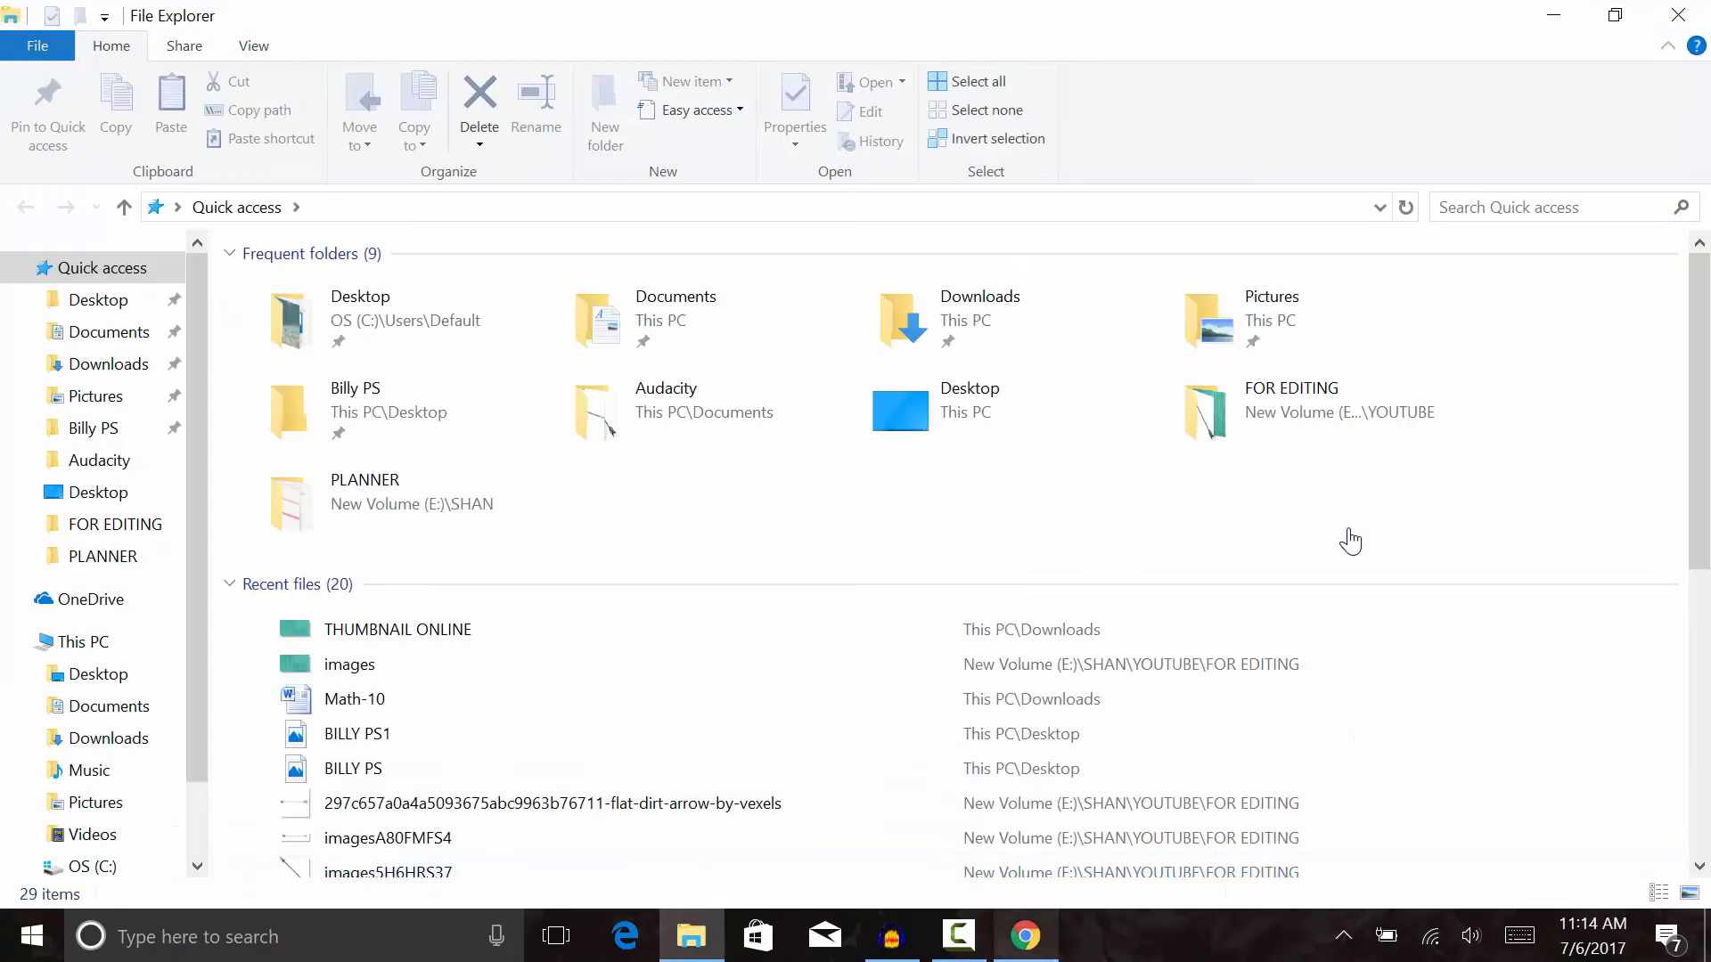
pyautogui.hotkey('alt', 'Tab')
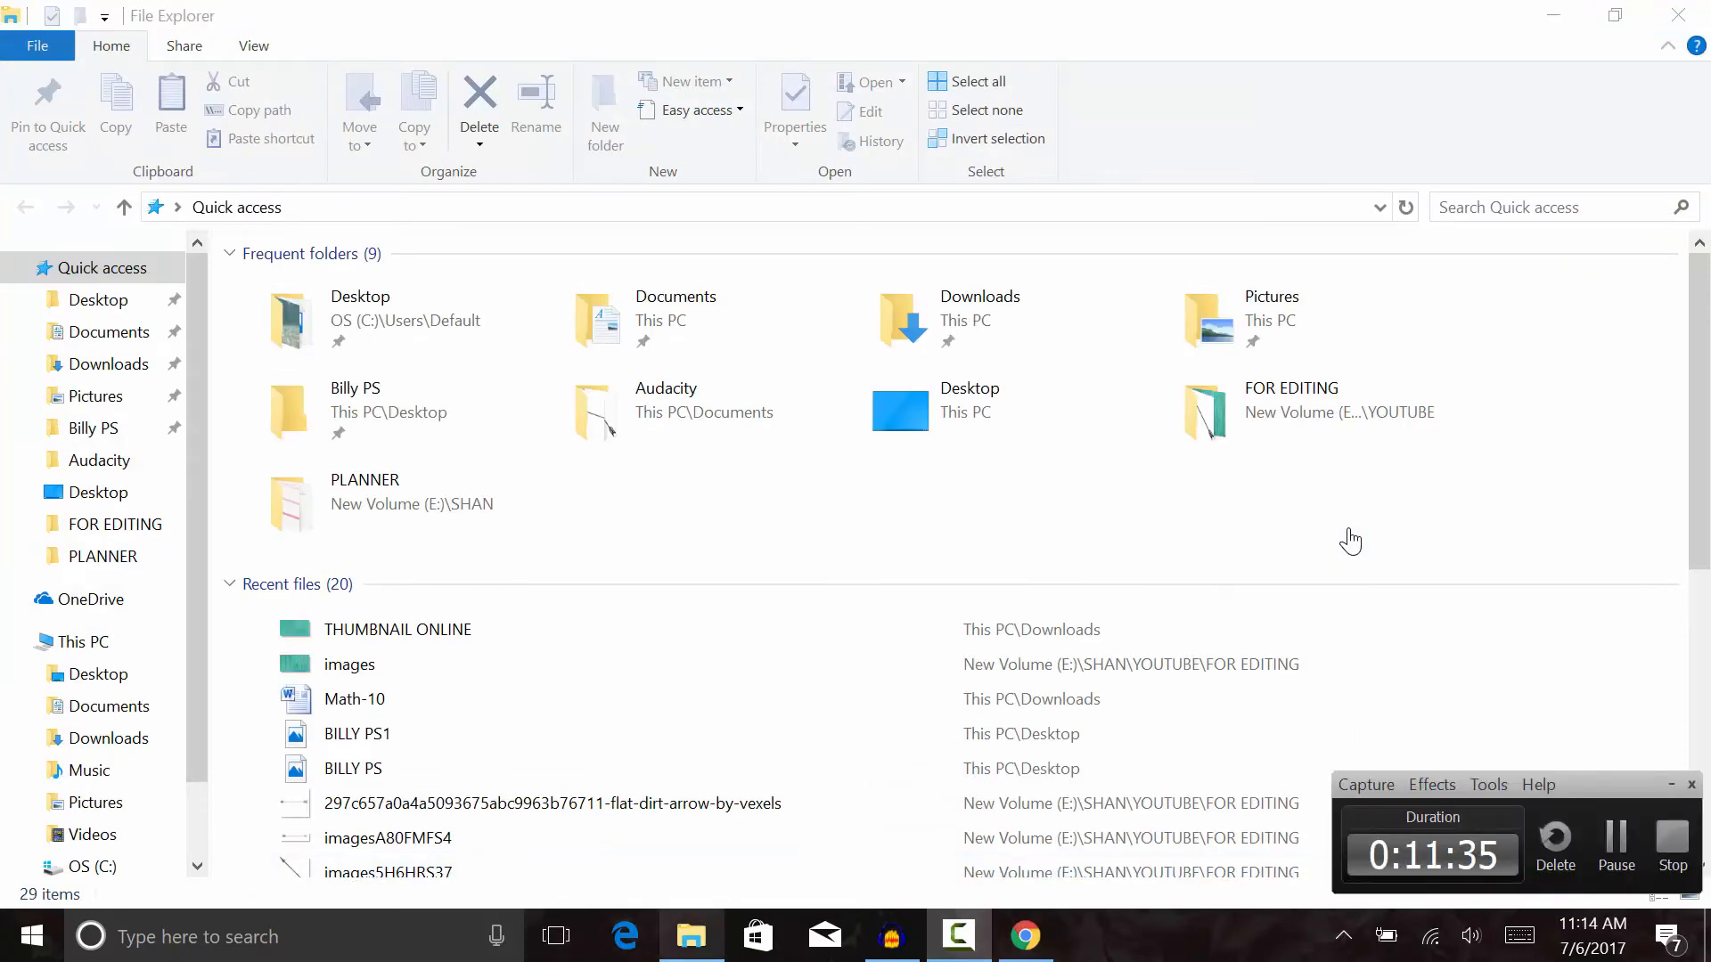
pyautogui.hotkey('alt', 'Tab')
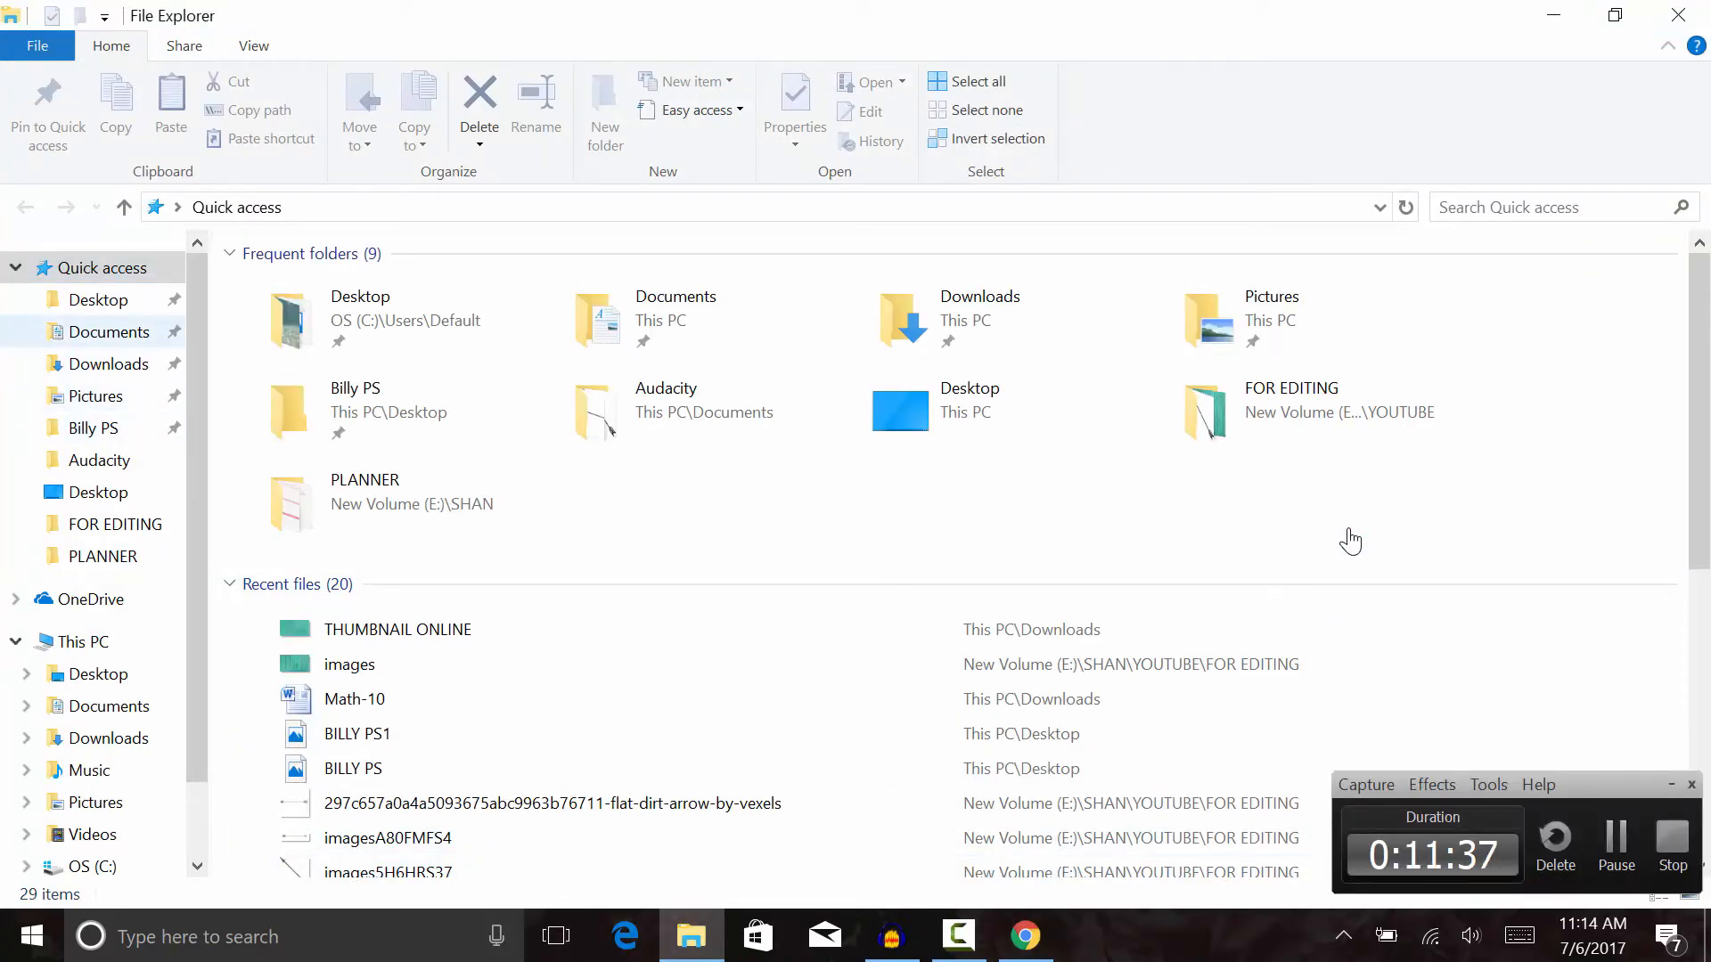
pyautogui.scroll(-2, 93, 865)
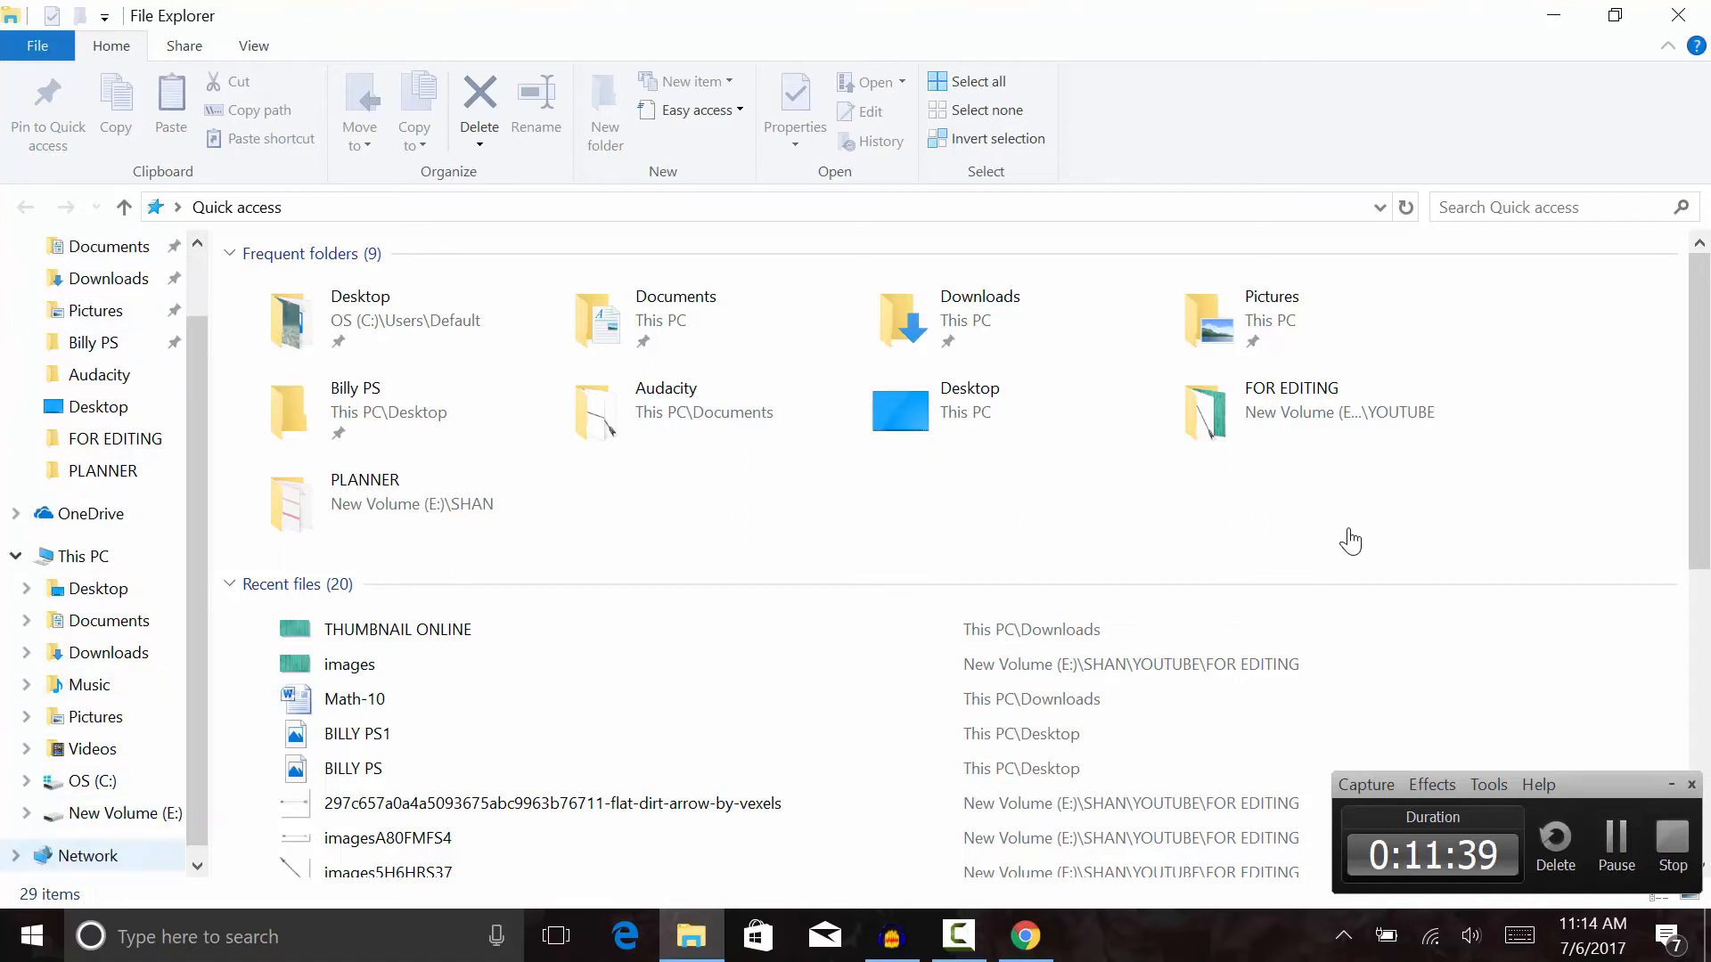
pyautogui.click(123, 813)
pyautogui.doubleClick(306, 318)
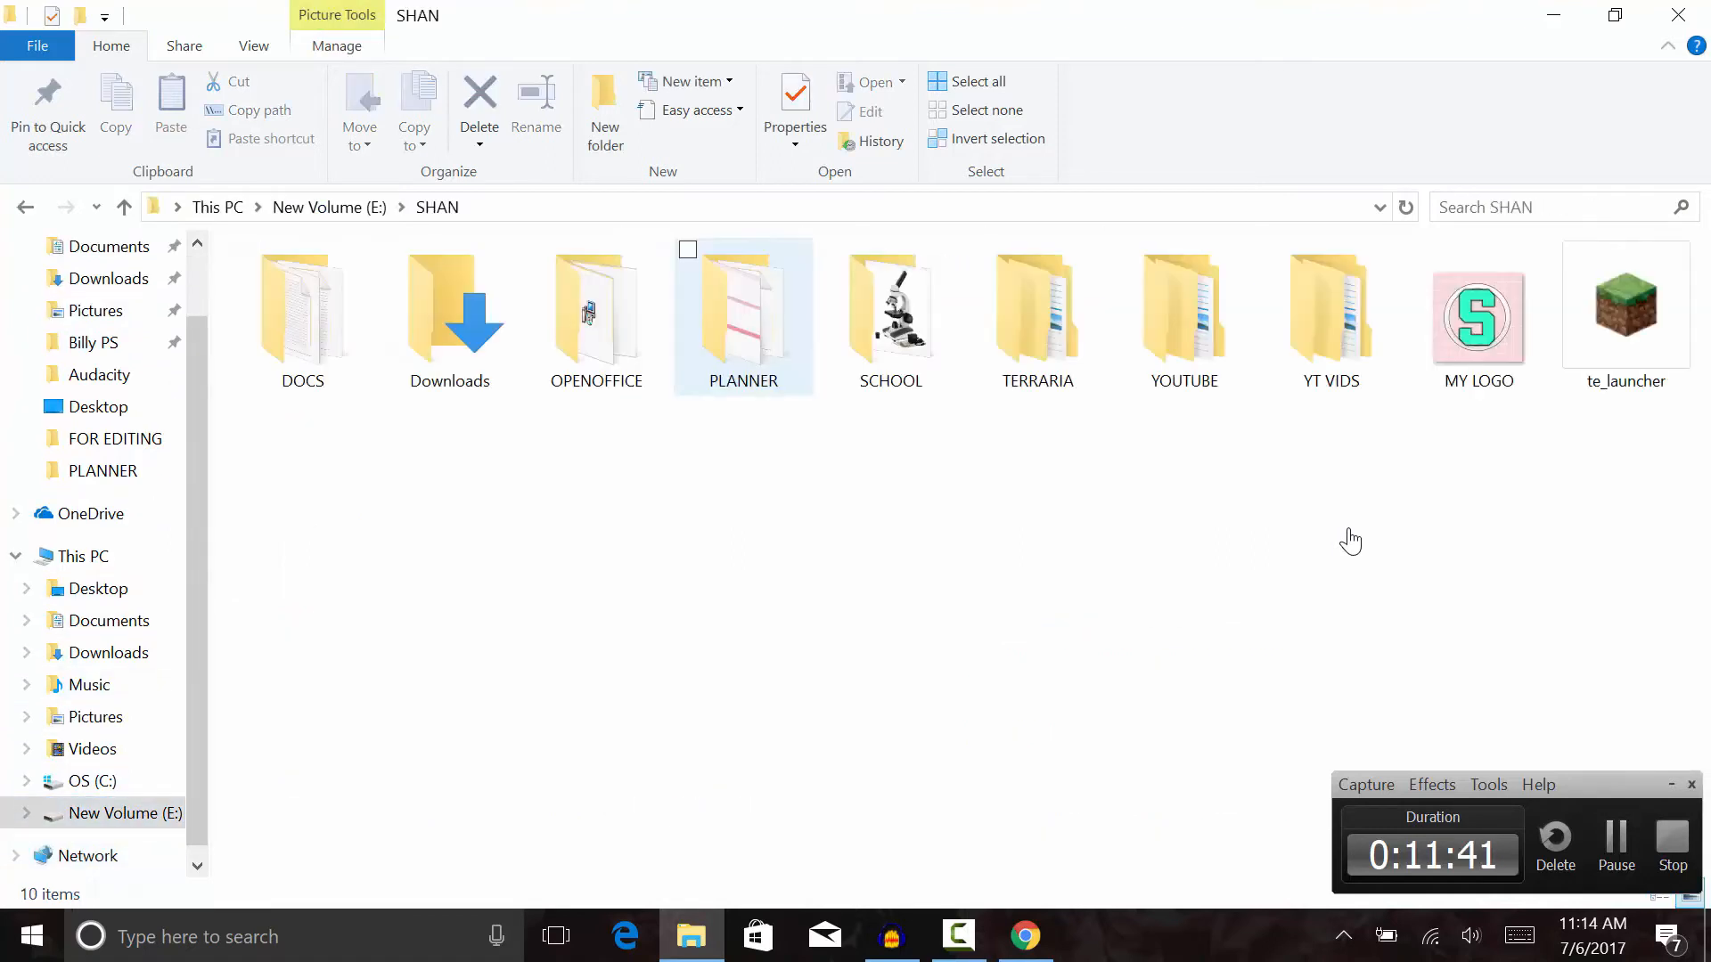
pyautogui.doubleClick(303, 312)
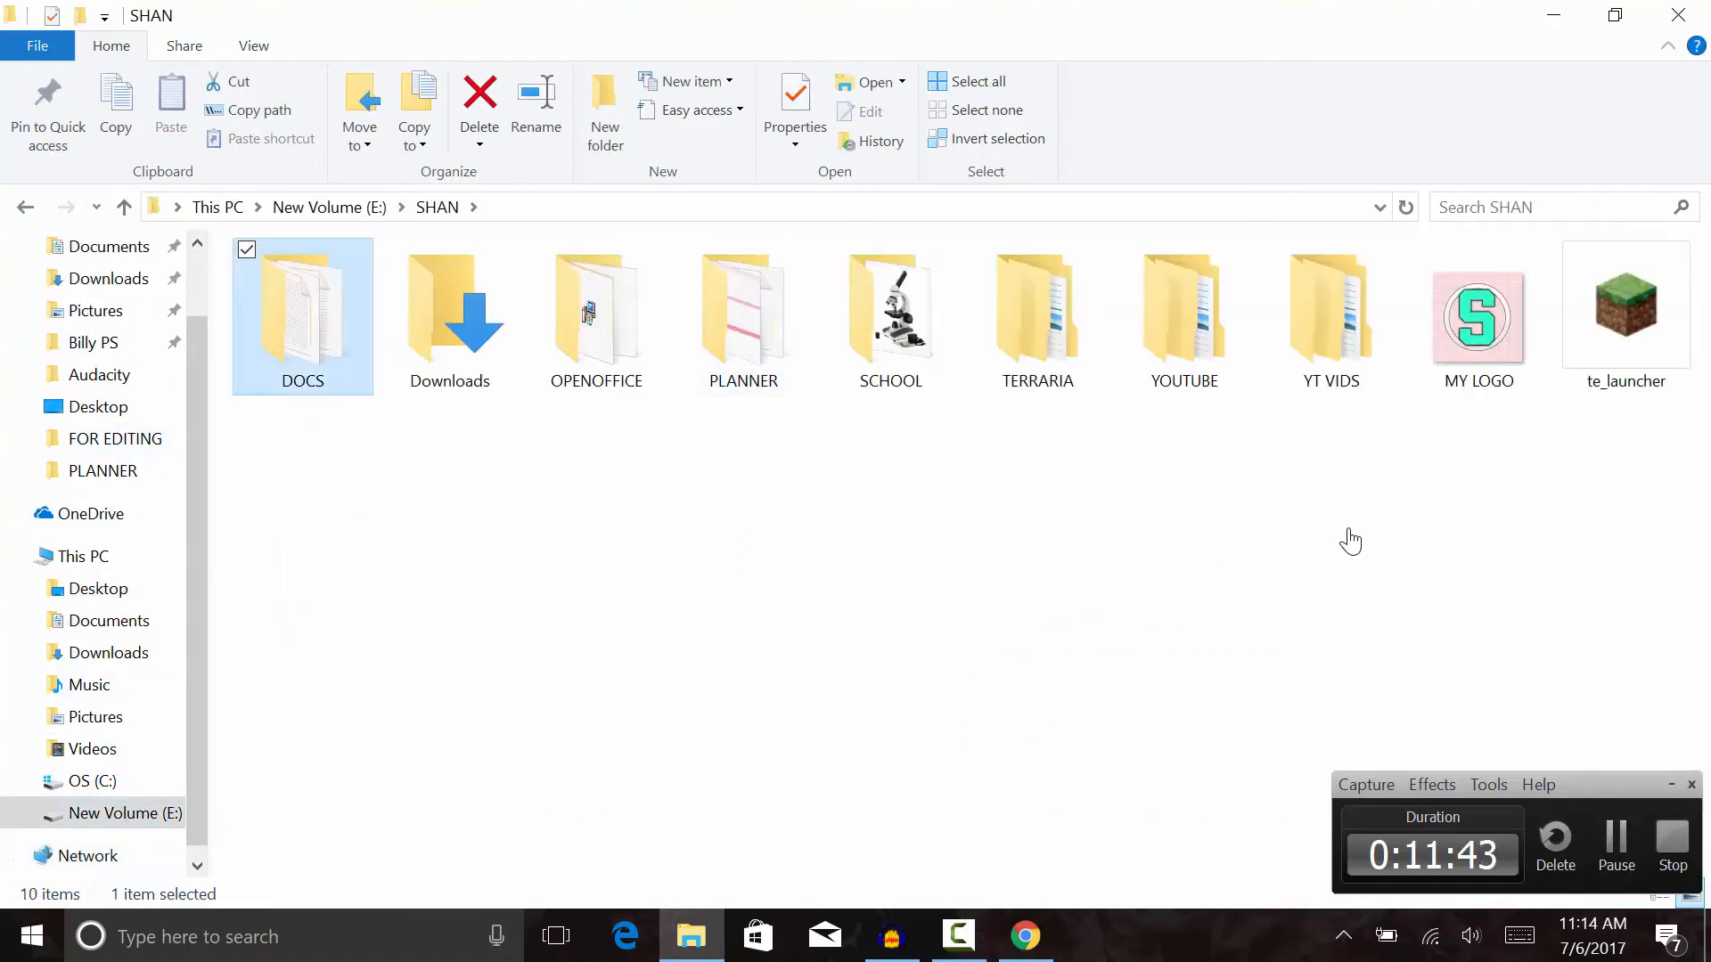
pyautogui.click(336, 290)
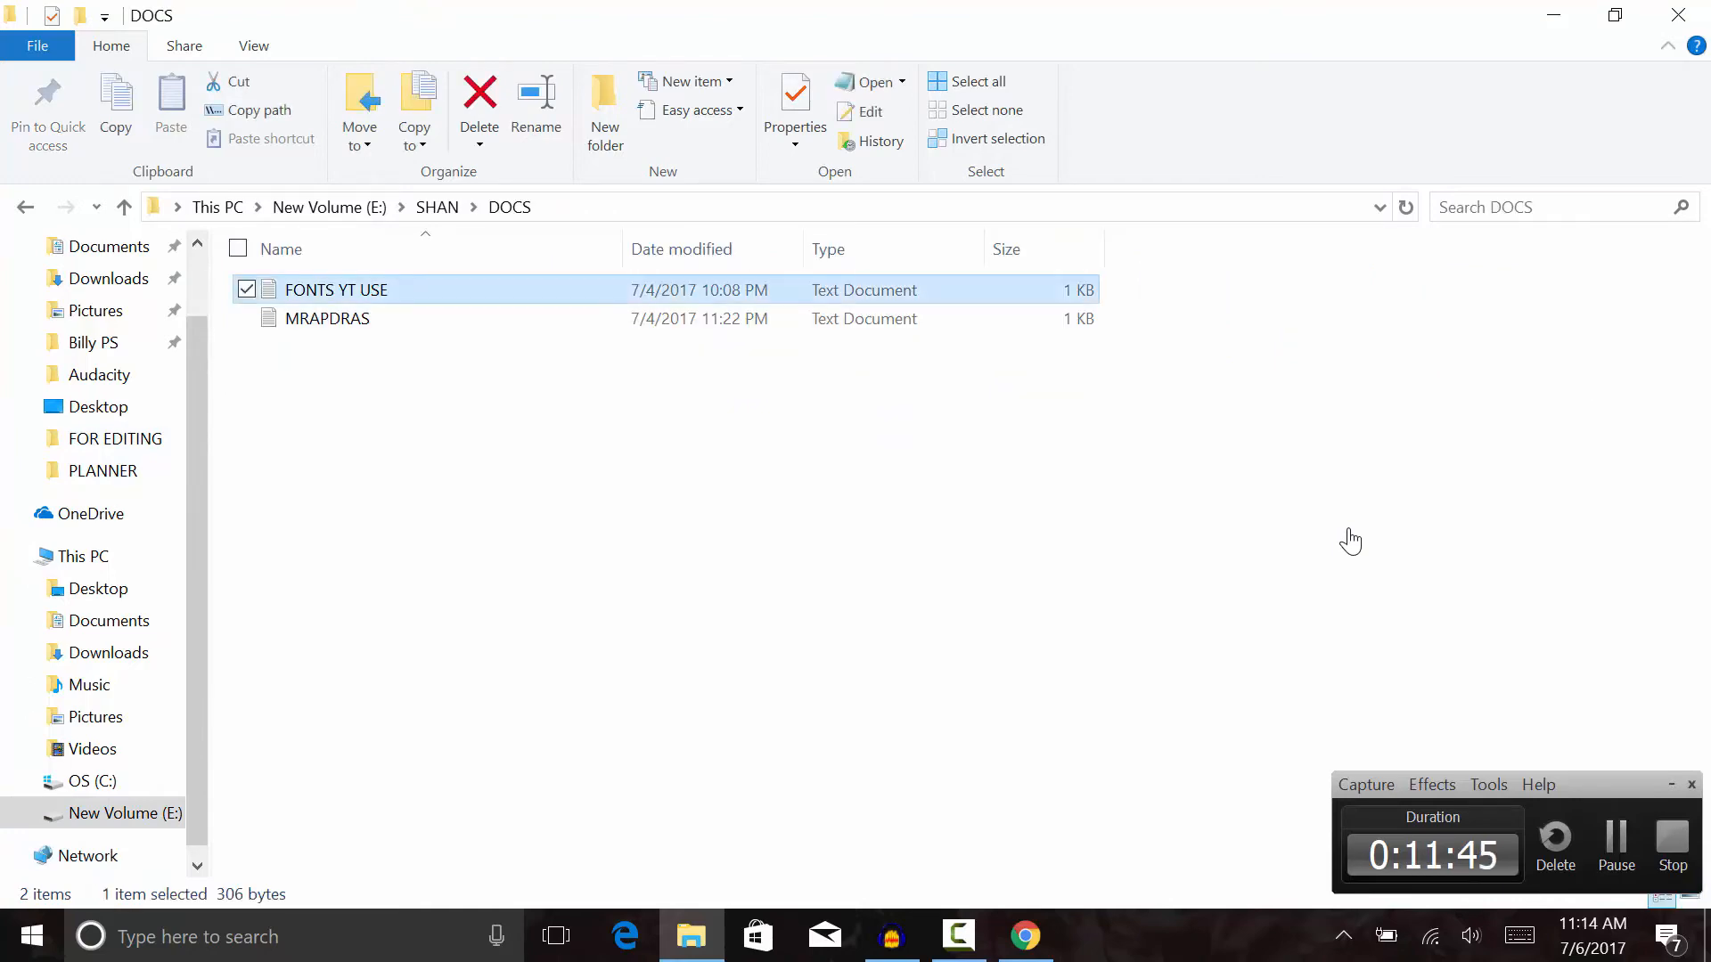
pyautogui.press('Return')
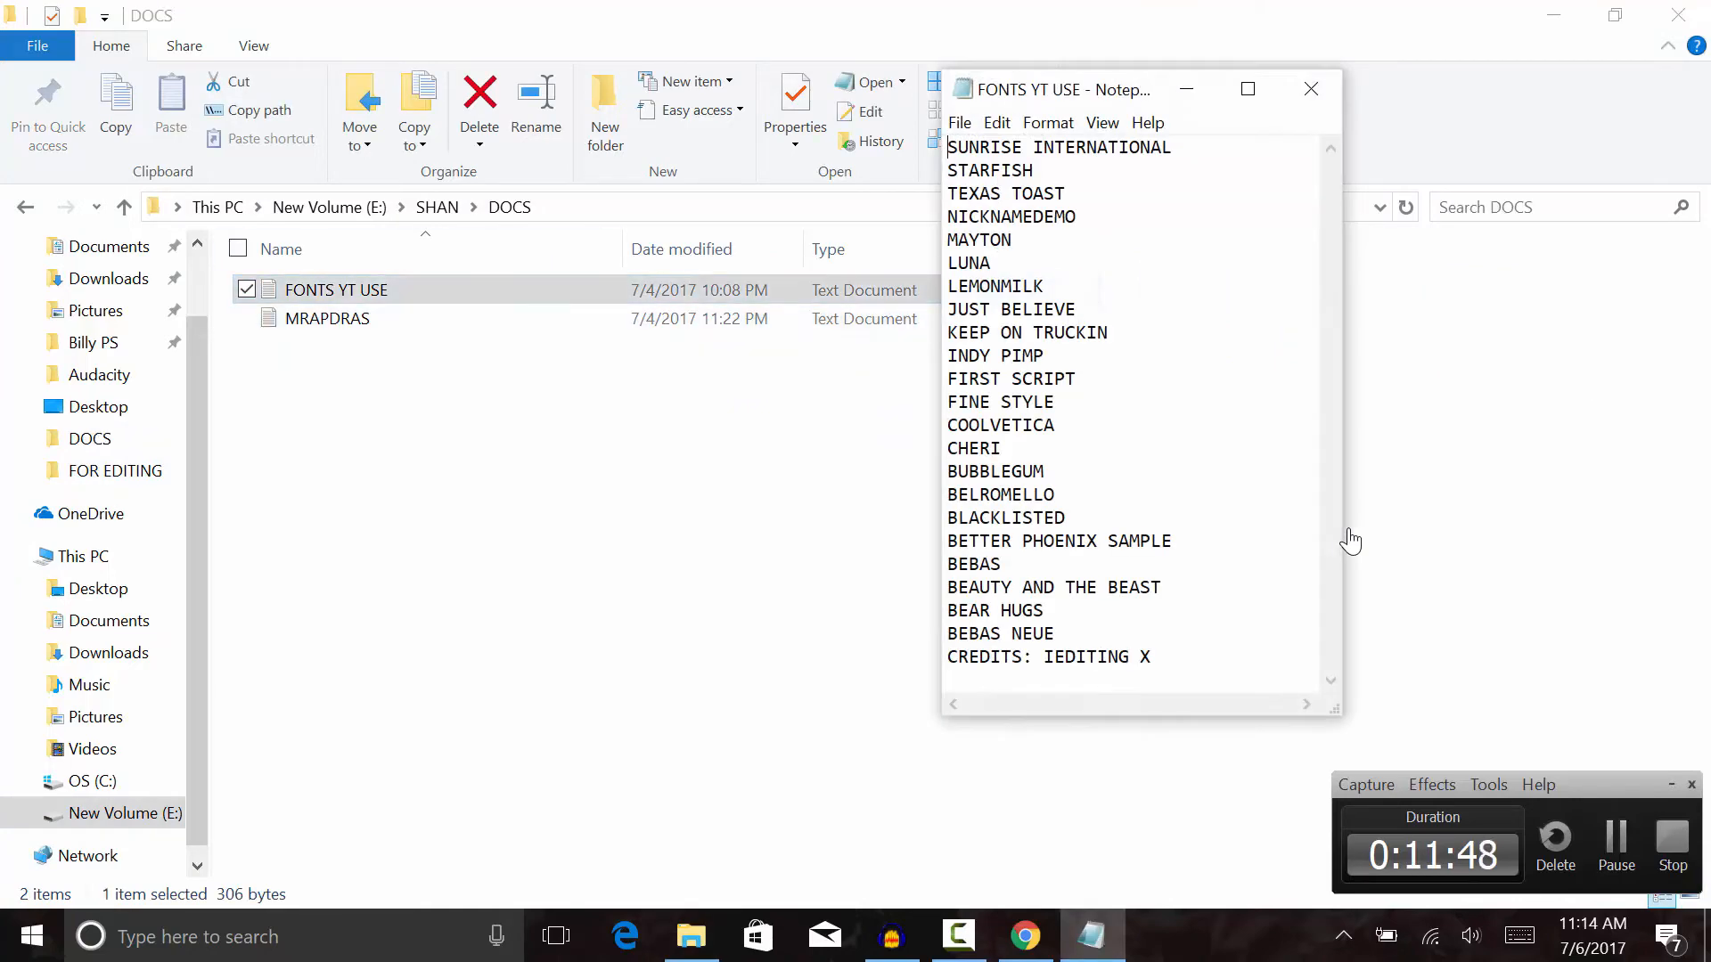
pyautogui.click(1247, 89)
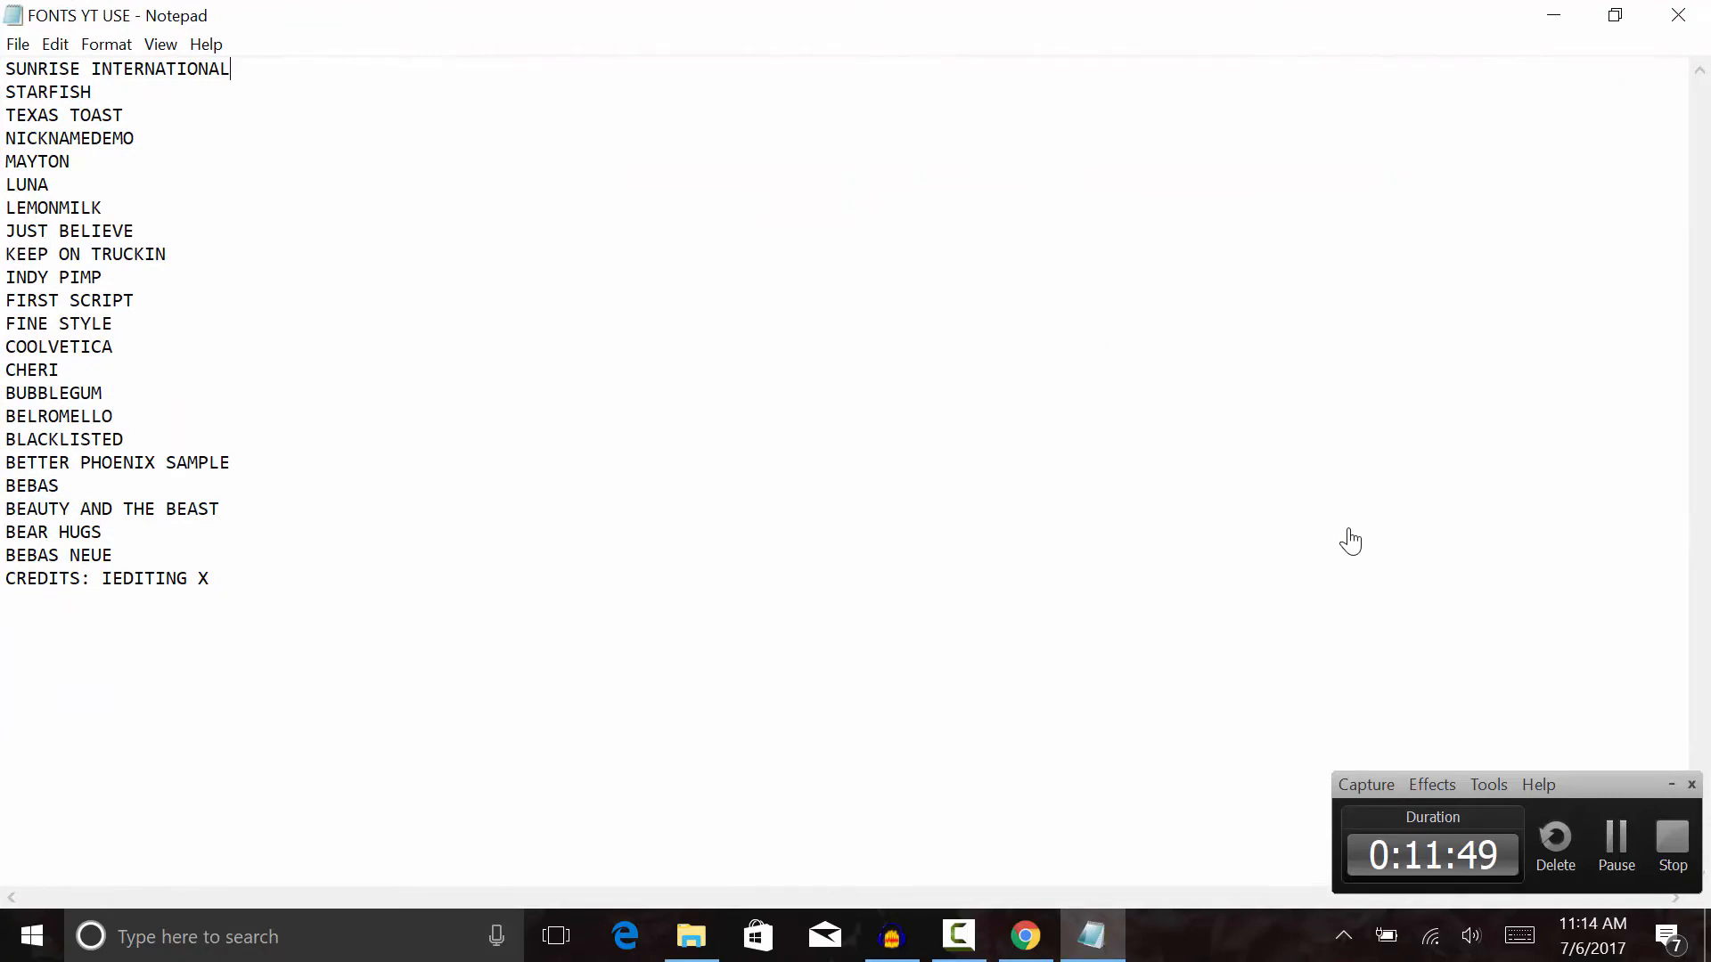
# - Go through the list of font names in FONTS YT USE, highlighting the lines to read them
pyautogui.hotkey('shift', 'Down')
pyautogui.hotkey('shift', 'Down')
pyautogui.hotkey('shift', 'Down')
pyautogui.hotkey('shift', 'Down')
pyautogui.hotkey('shift', 'Down')
pyautogui.hotkey('shift', 'Down')
pyautogui.hotkey('shift', 'Down')
pyautogui.hotkey('shift', 'Down')
pyautogui.hotkey('shift', 'Down')
pyautogui.hotkey('shift', 'Down')
pyautogui.hotkey('shift', 'Down')
pyautogui.hotkey('shift', 'Down')
pyautogui.hotkey('shift', 'Down')
pyautogui.hotkey('shift', 'Down')
pyautogui.hotkey('shift', 'Down')
pyautogui.hotkey('shift', 'Down')
pyautogui.hotkey('shift', 'Down')
pyautogui.hotkey('shift', 'Down')
pyautogui.hotkey('shift', 'Down')
pyautogui.hotkey('shift', 'Down')
pyautogui.click(1350, 541)
pyautogui.hotkey('shift', 'Left')
pyautogui.hotkey('shift', 'Left')
pyautogui.hotkey('shift', 'Left')
pyautogui.hotkey('shift', 'Left')
pyautogui.hotkey('shift', 'Left')
pyautogui.hotkey('shift', 'Left')
pyautogui.hotkey('shift', 'Left')
pyautogui.hotkey('shift', 'Left')
pyautogui.hotkey('shift', 'Left')
pyautogui.hotkey('shift', 'Left')
pyautogui.hotkey('shift', 'Left')
pyautogui.hotkey('shift', 'Left')
pyautogui.hotkey('shift', 'Left')
pyautogui.hotkey('shift', 'Left')
pyautogui.hotkey('shift', 'Left')
pyautogui.hotkey('shift', 'Left')
pyautogui.hotkey('shift', 'Left')
pyautogui.hotkey('shift', 'Left')
pyautogui.hotkey('shift', 'Left')
pyautogui.hotkey('shift', 'Left')
# - Switch from the FONTS YT USE document back to PicMonkey and choose Bebas Neue as the text font
pyautogui.hotkey('alt', 'Tab')
pyautogui.press('Tab')
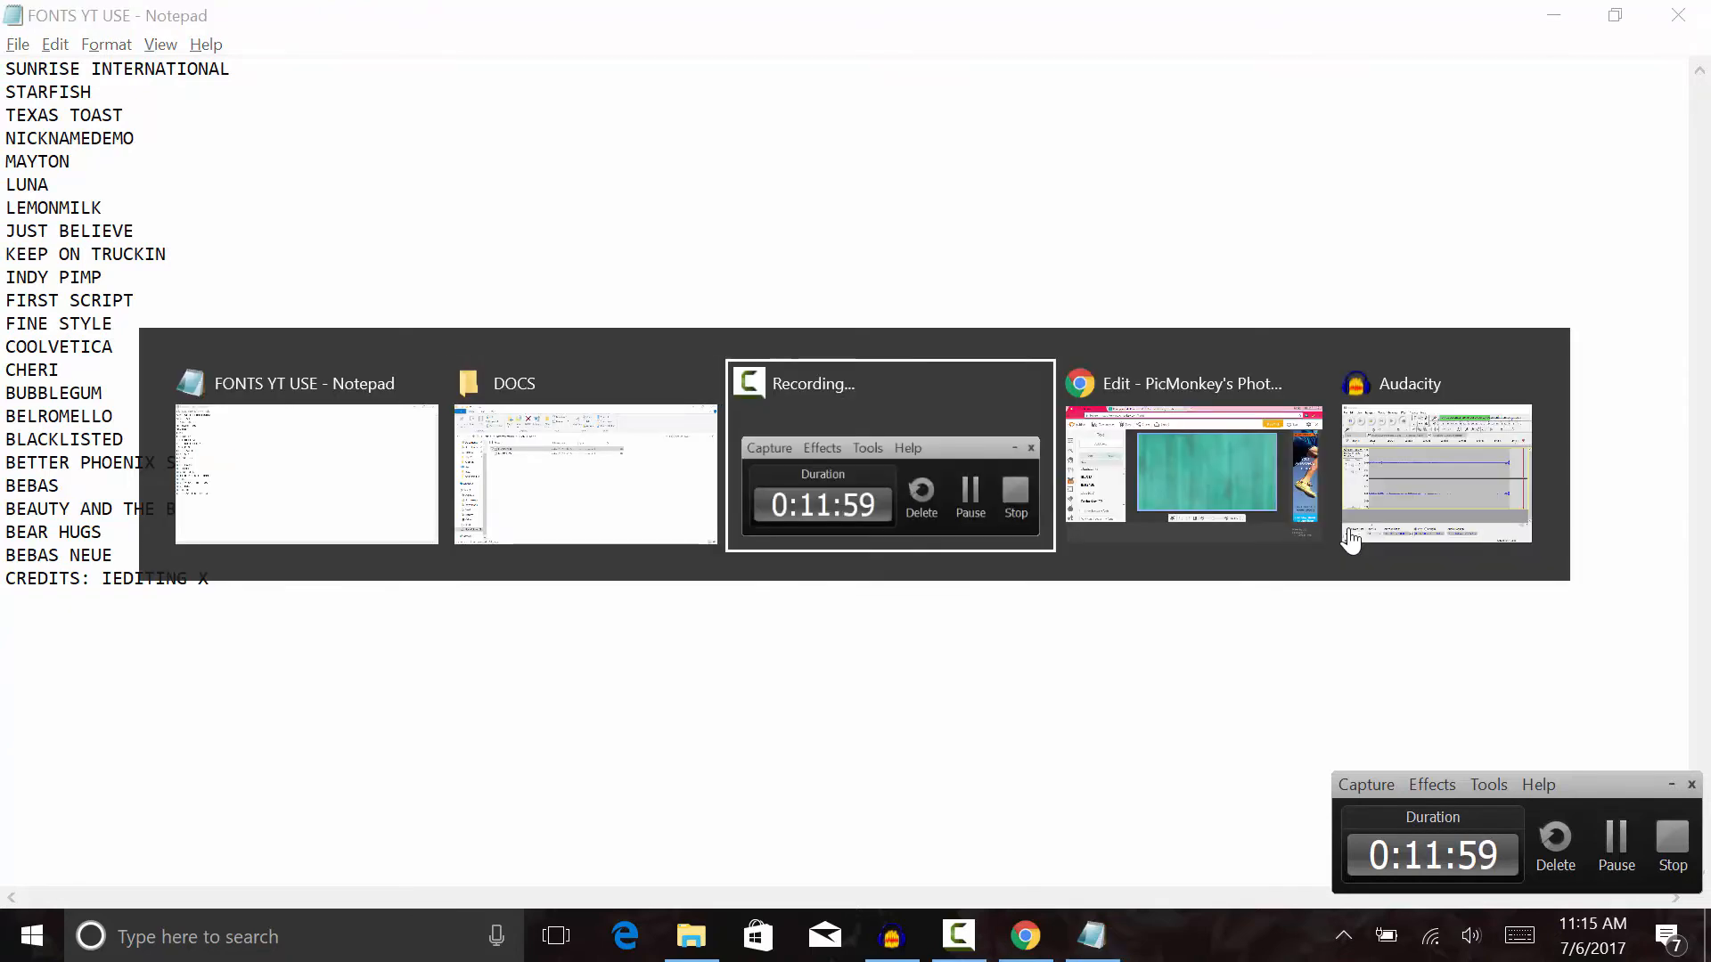
pyautogui.press('Tab')
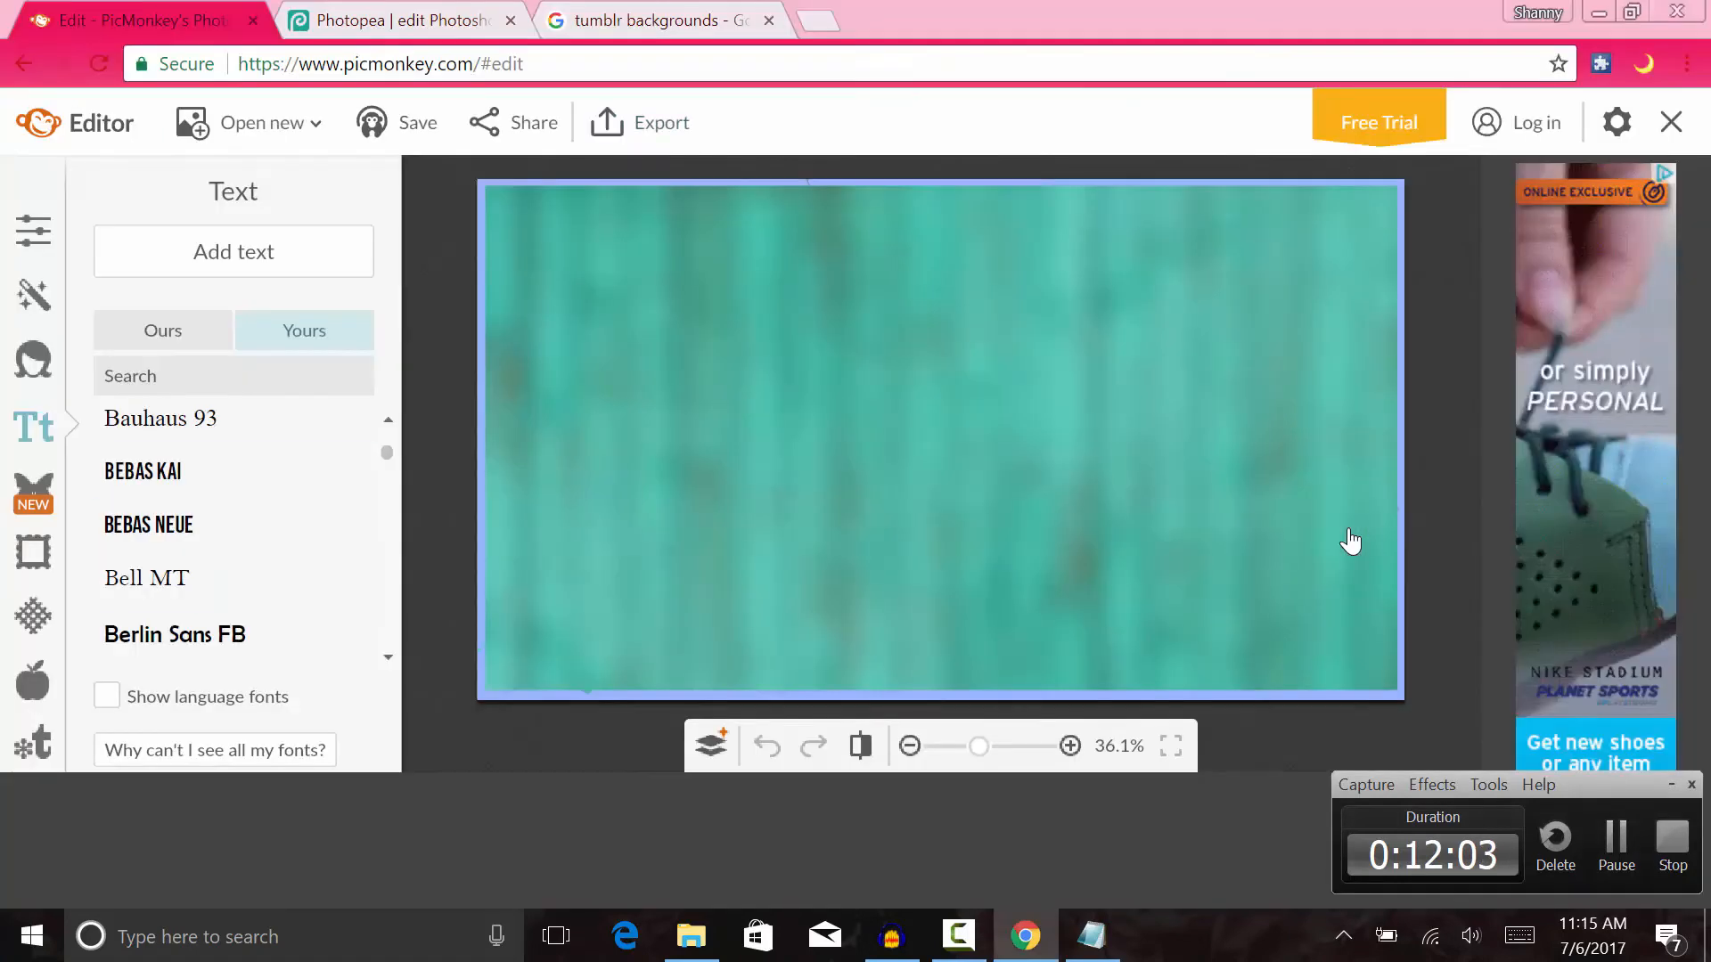
pyautogui.click(234, 526)
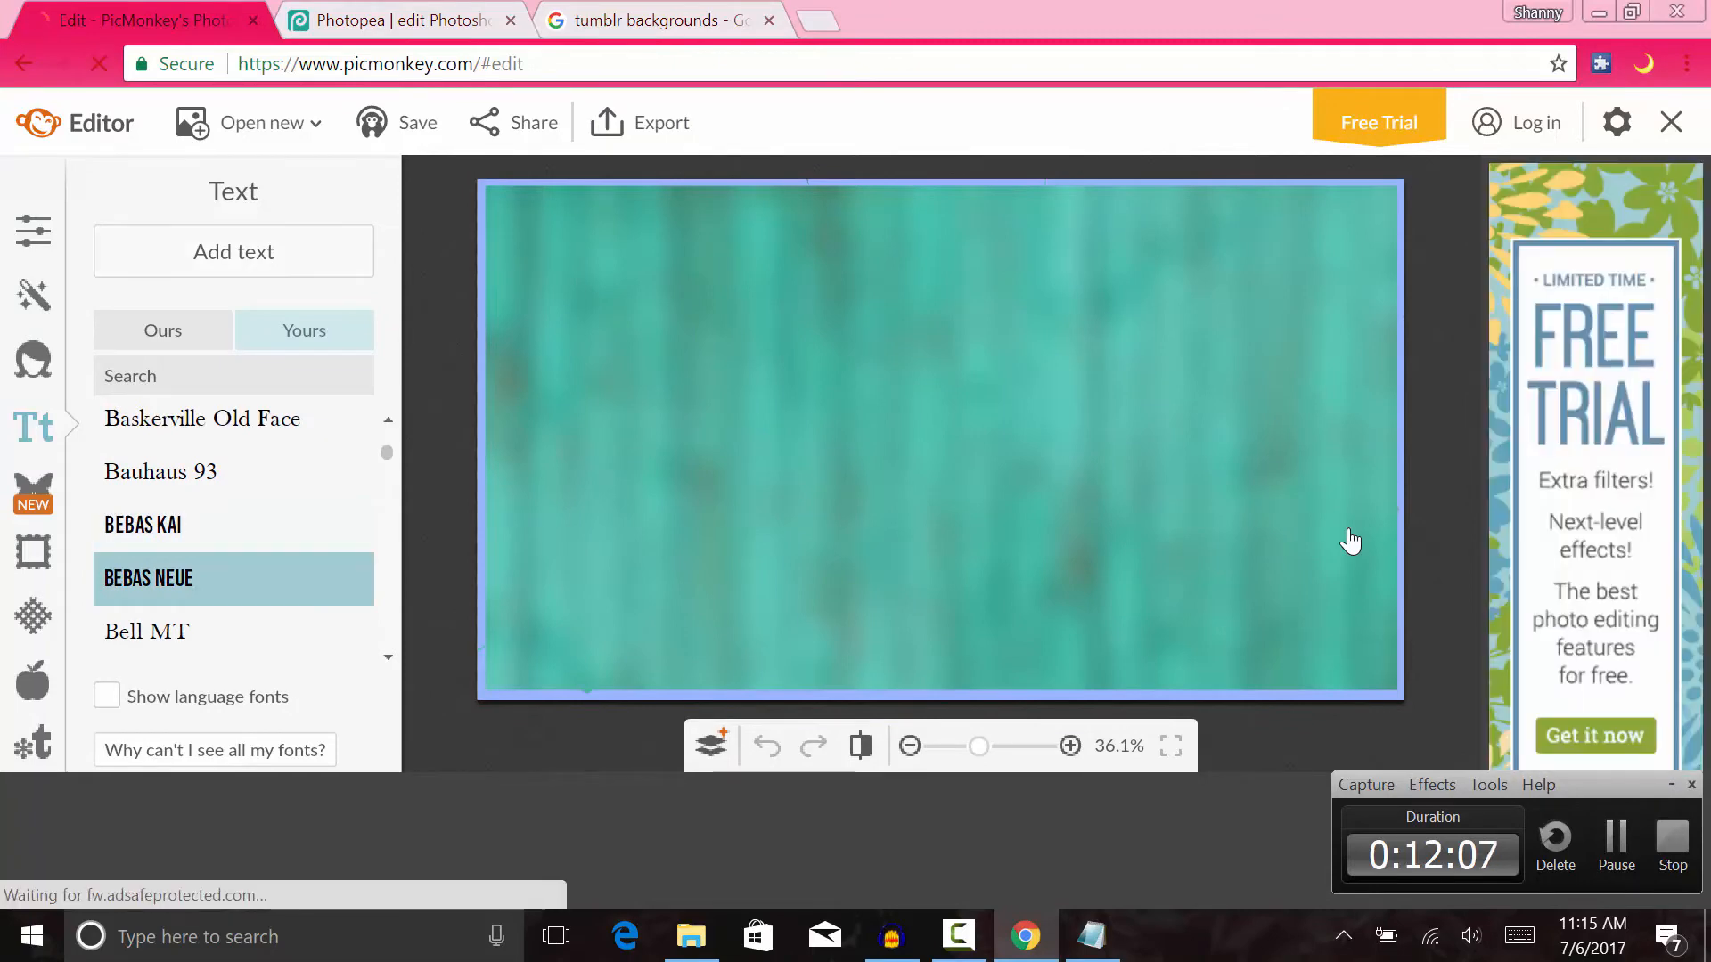
# - Add a text box in the middle of the thumbnail reading "HOW TO MAKE"
pyautogui.click(233, 253)
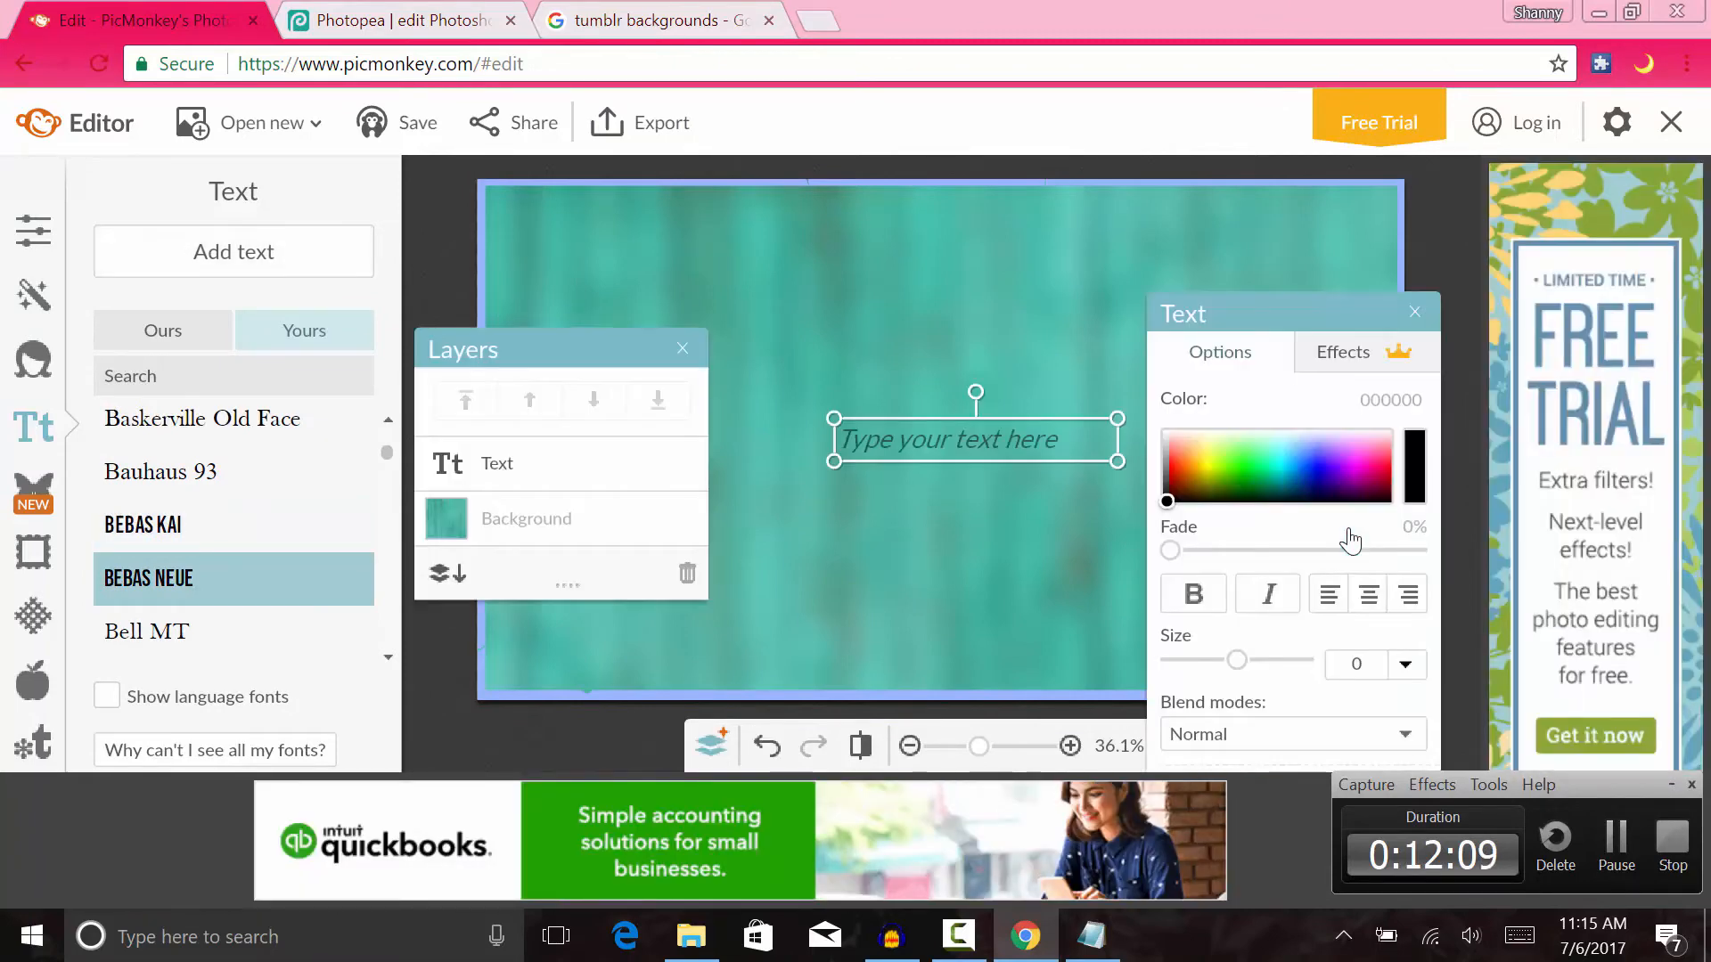
pyautogui.click(946, 440)
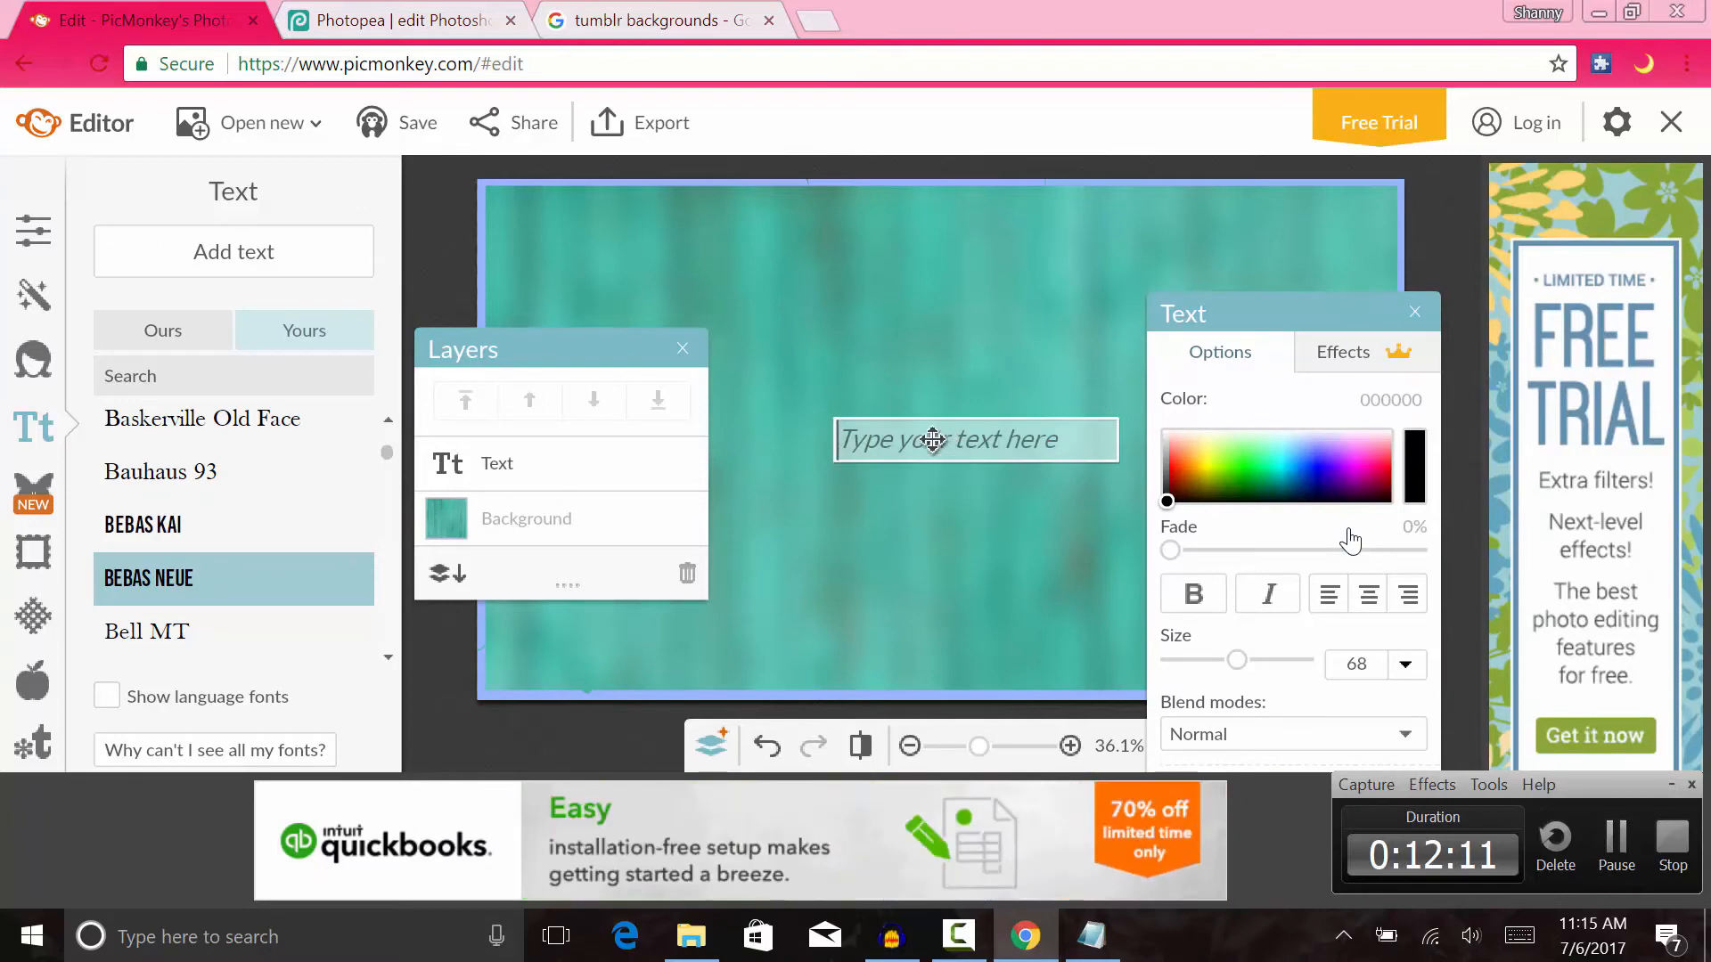
pyautogui.write('HOW TO ')
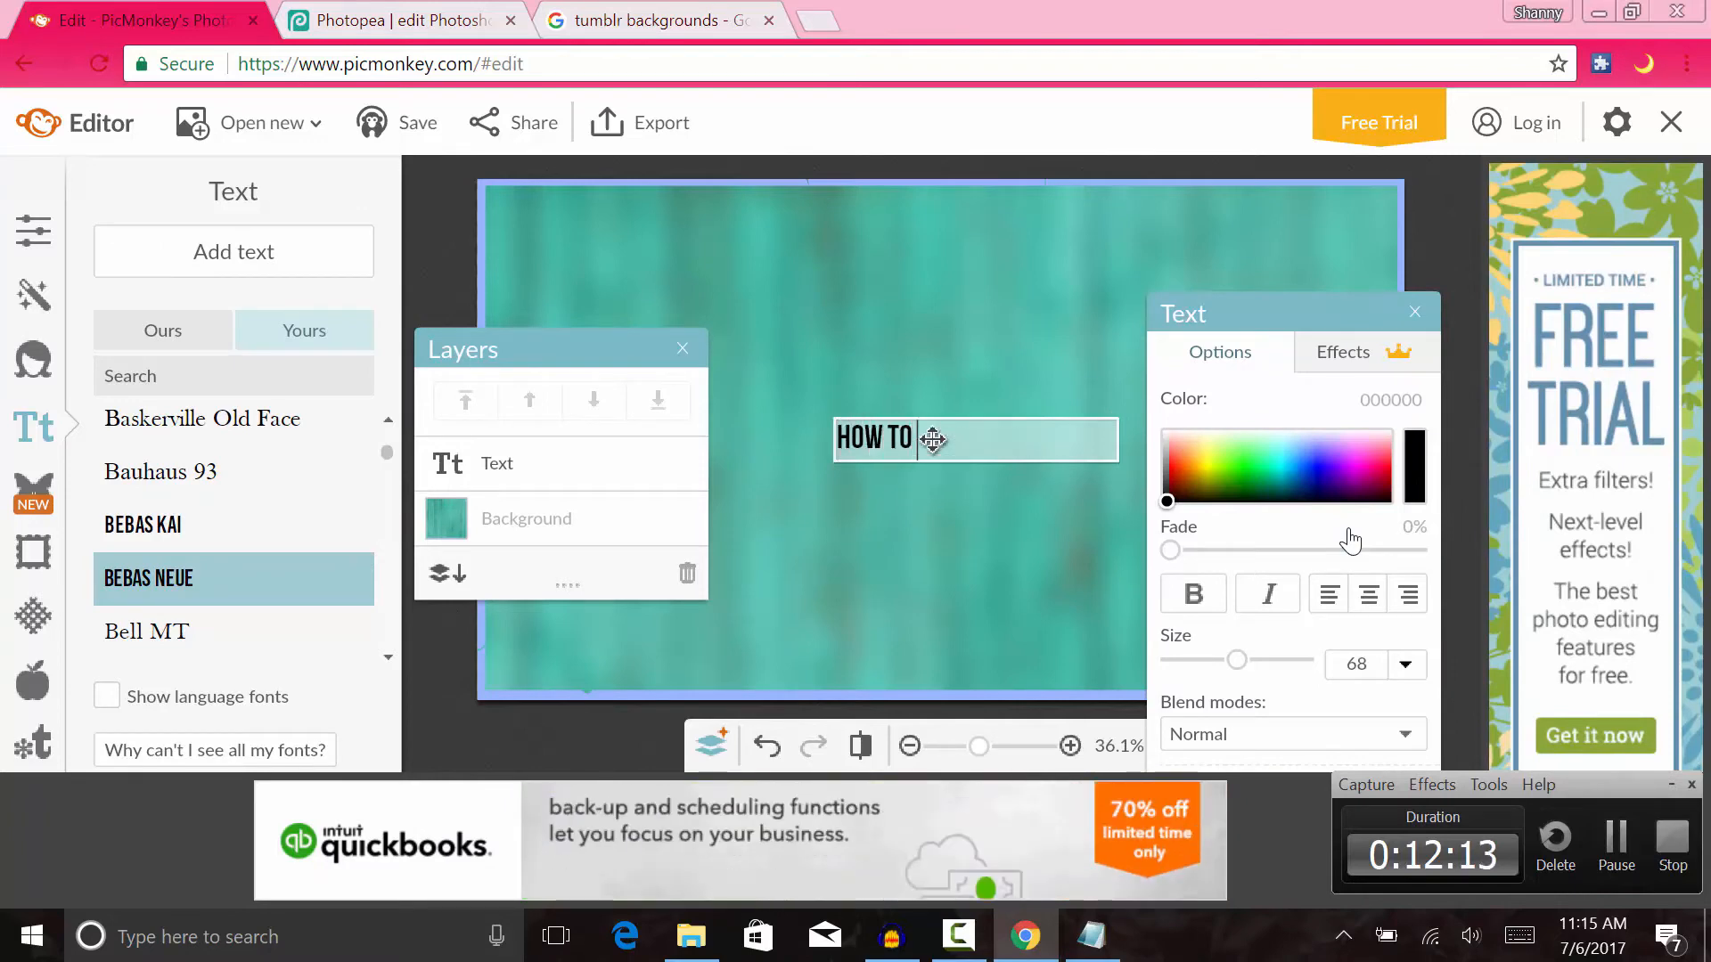
pyautogui.write('MAL')
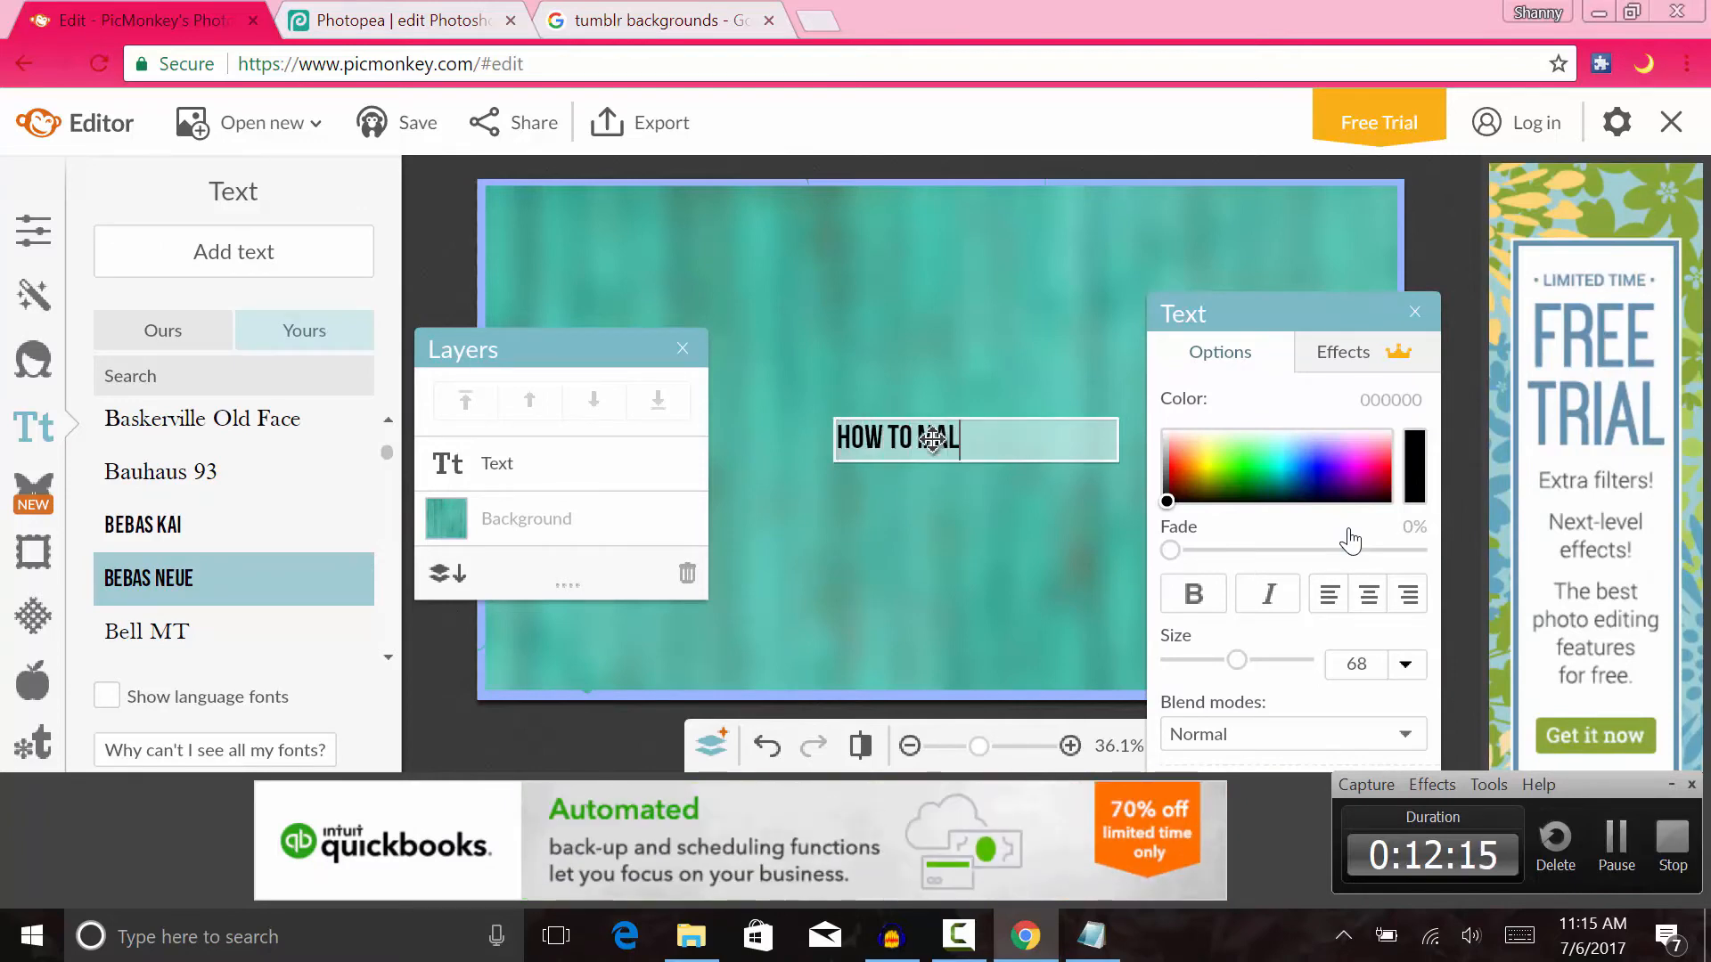
pyautogui.press('BackSpace')
pyautogui.write('KE')
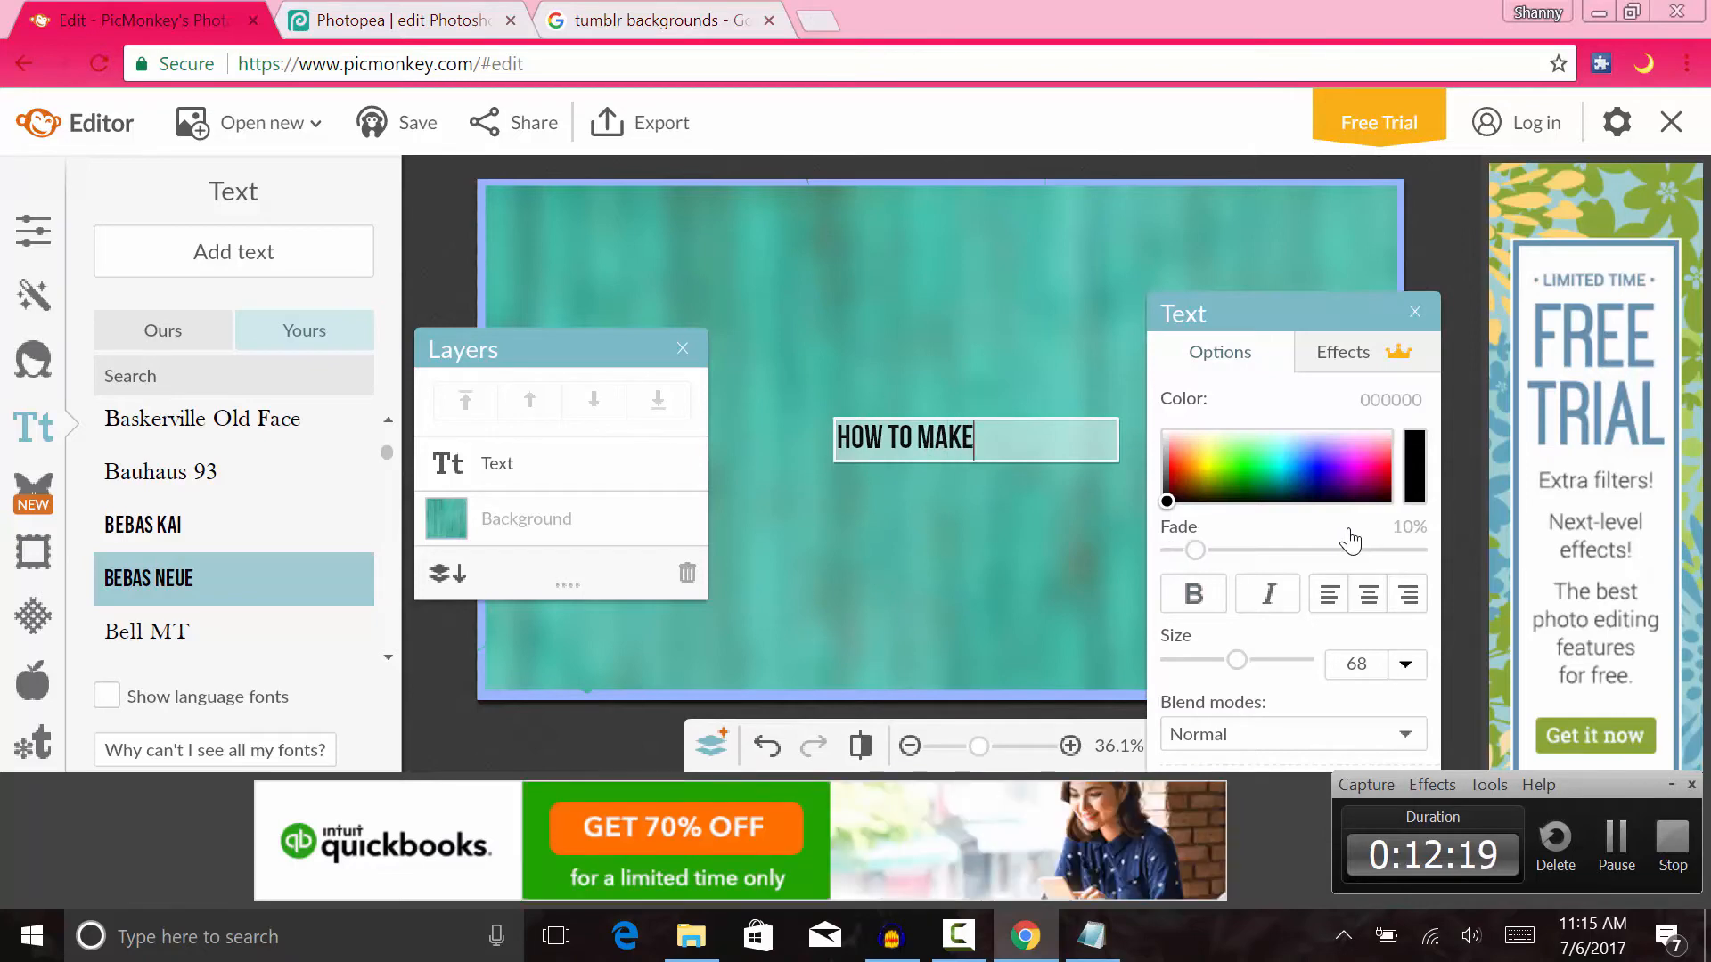
# - Try a 70% fade on the HOW TO MAKE text and restore the fade to 0%
pyautogui.click(1349, 539)
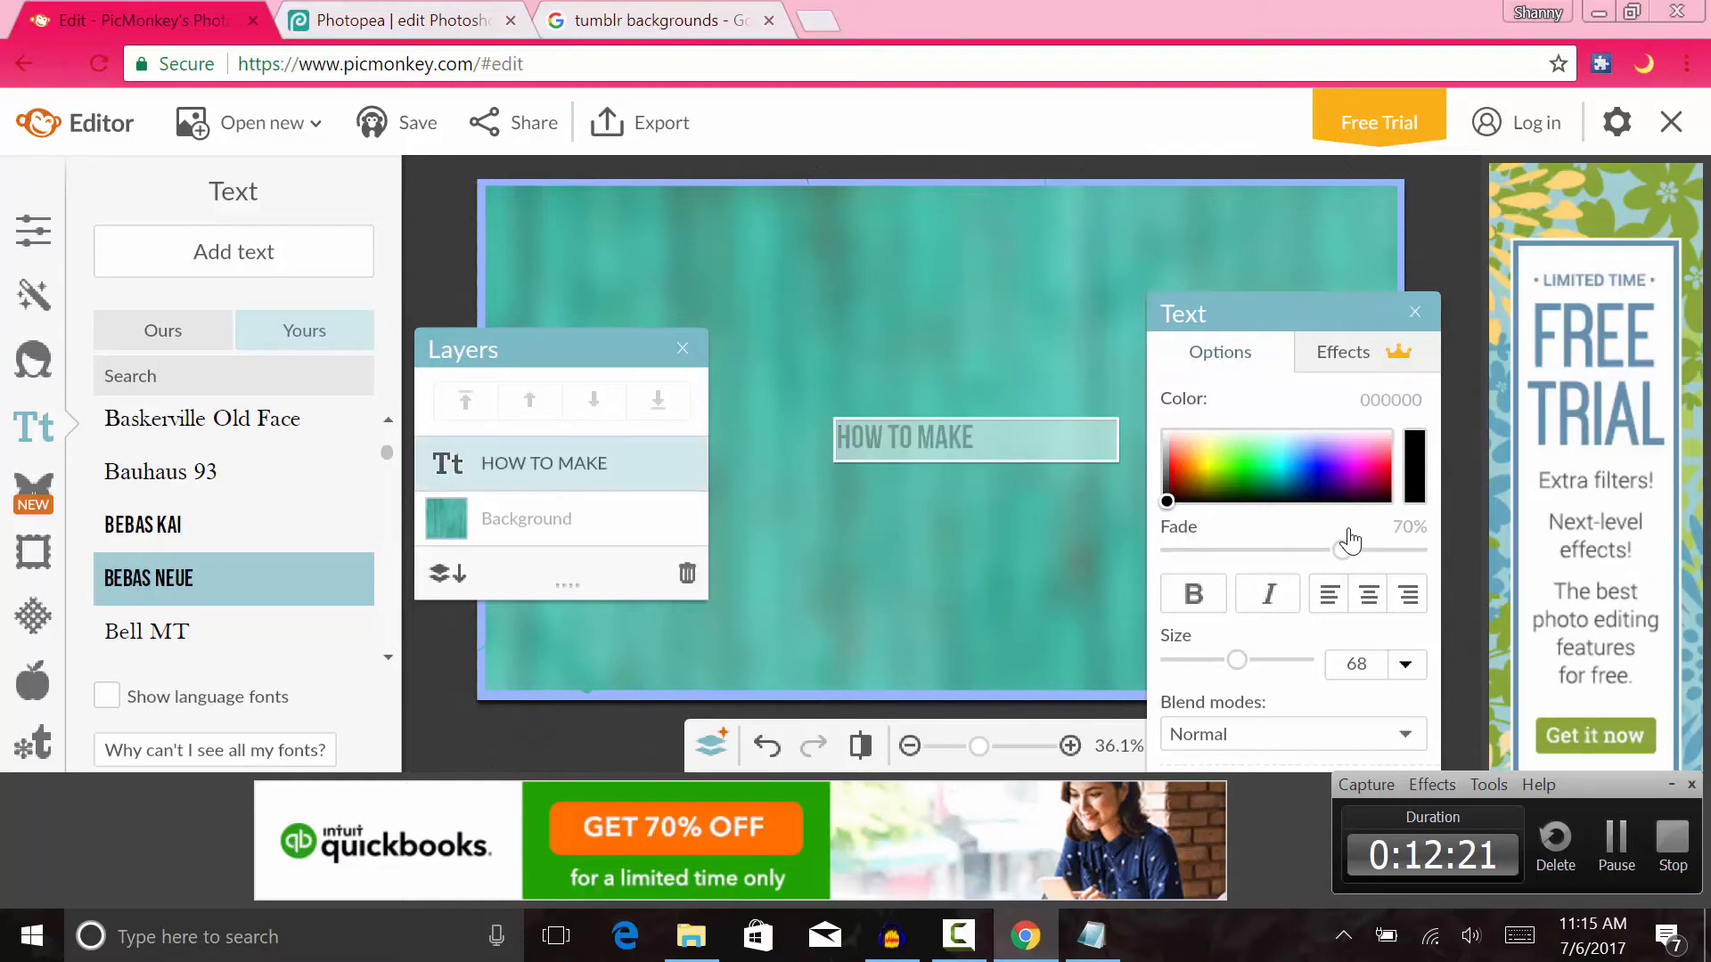
pyautogui.moveTo(1272, 550); pyautogui.dragTo(1184, 550)
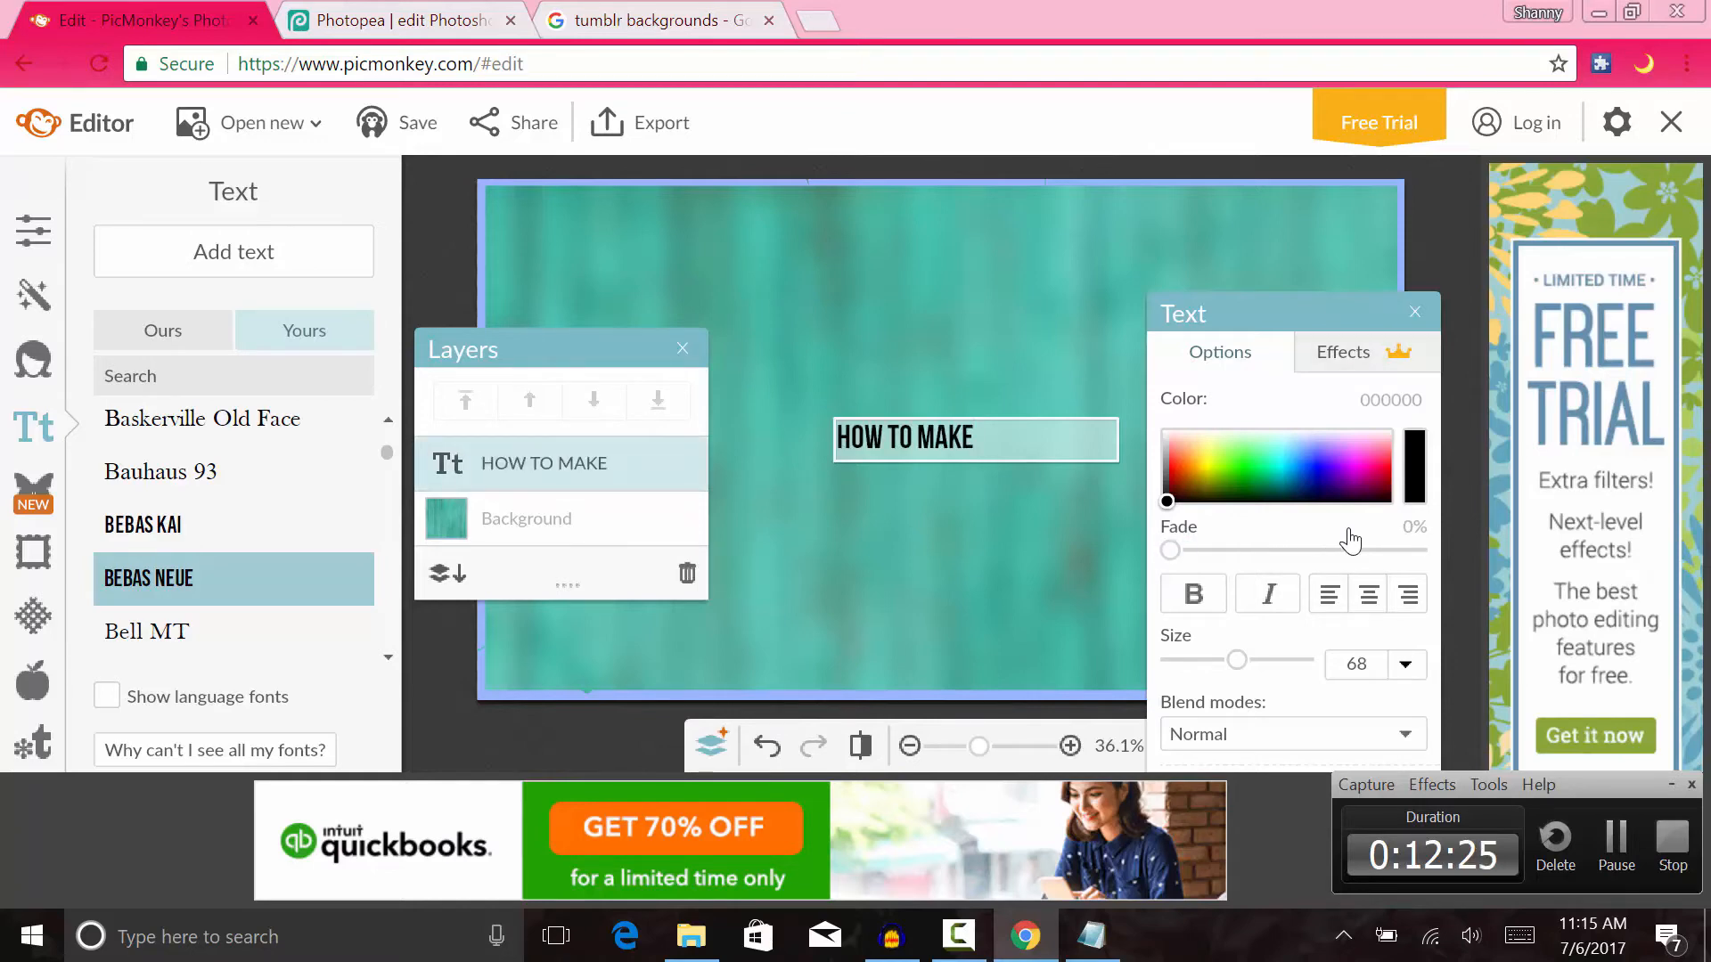
pyautogui.click(1349, 539)
pyautogui.click(1349, 540)
# - Glance at the Photopea document, finish editing the PicMonkey title, and look through PicMonkey's built-in fonts as far as Varela Round
pyautogui.hotkey('ctrl', 'Tab')
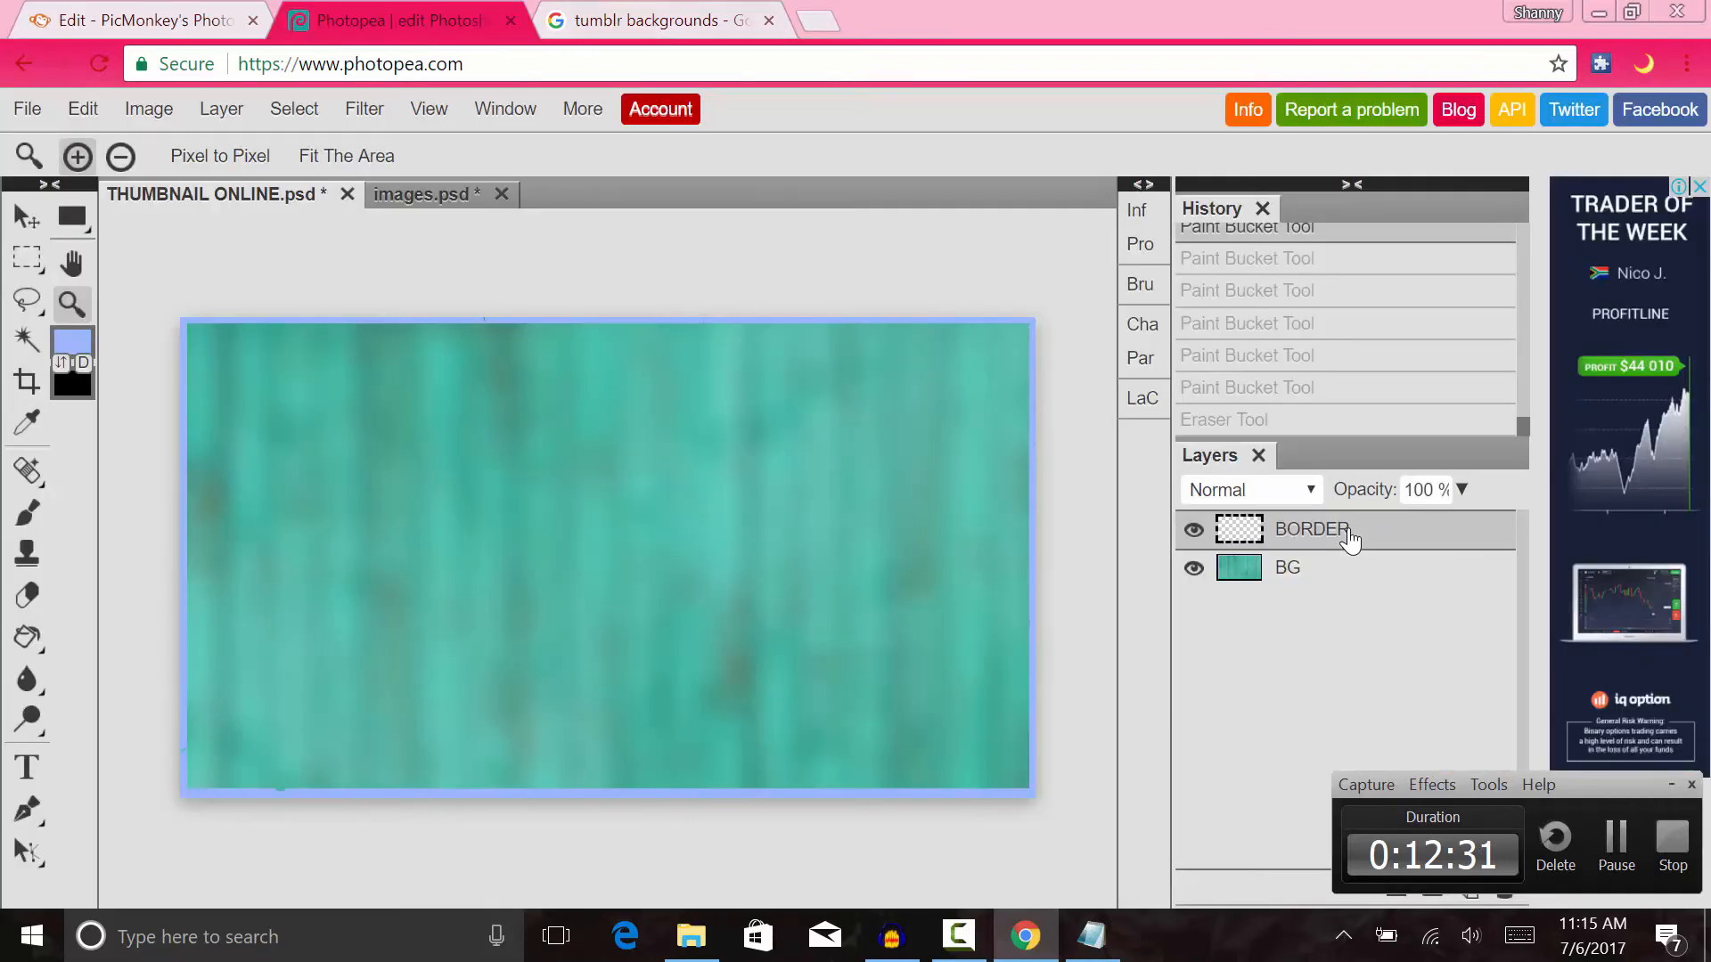
pyautogui.hotkey('ctrl', 'shift', 'Tab')
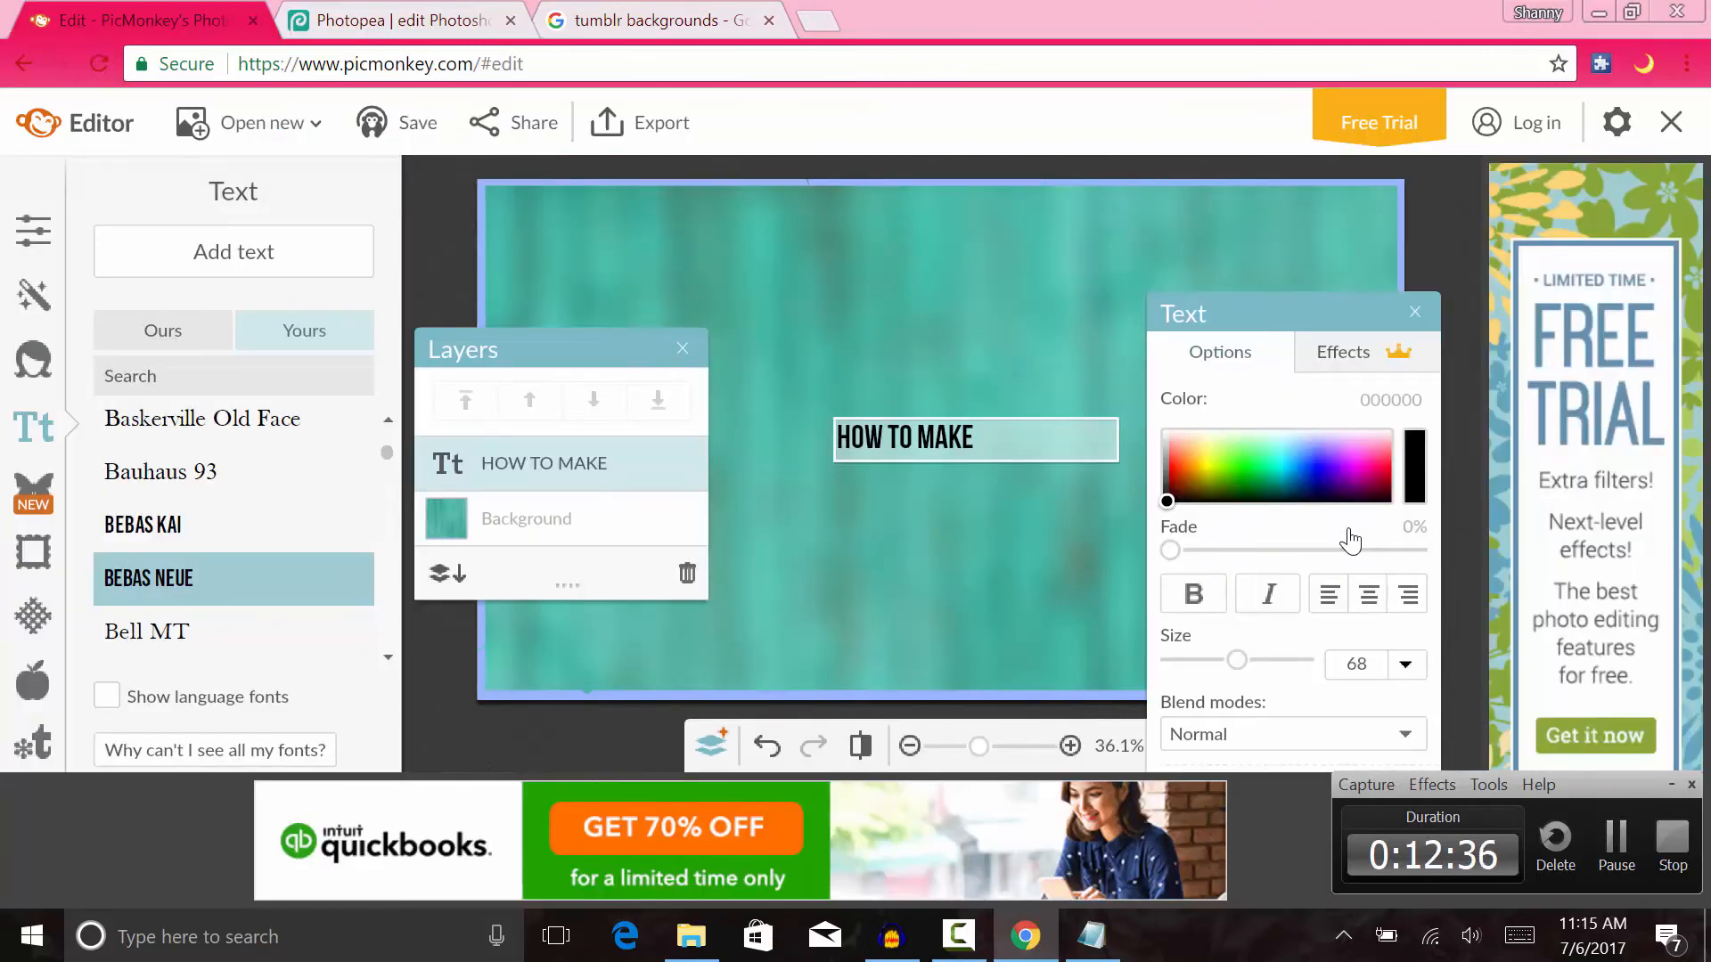
pyautogui.press('Escape')
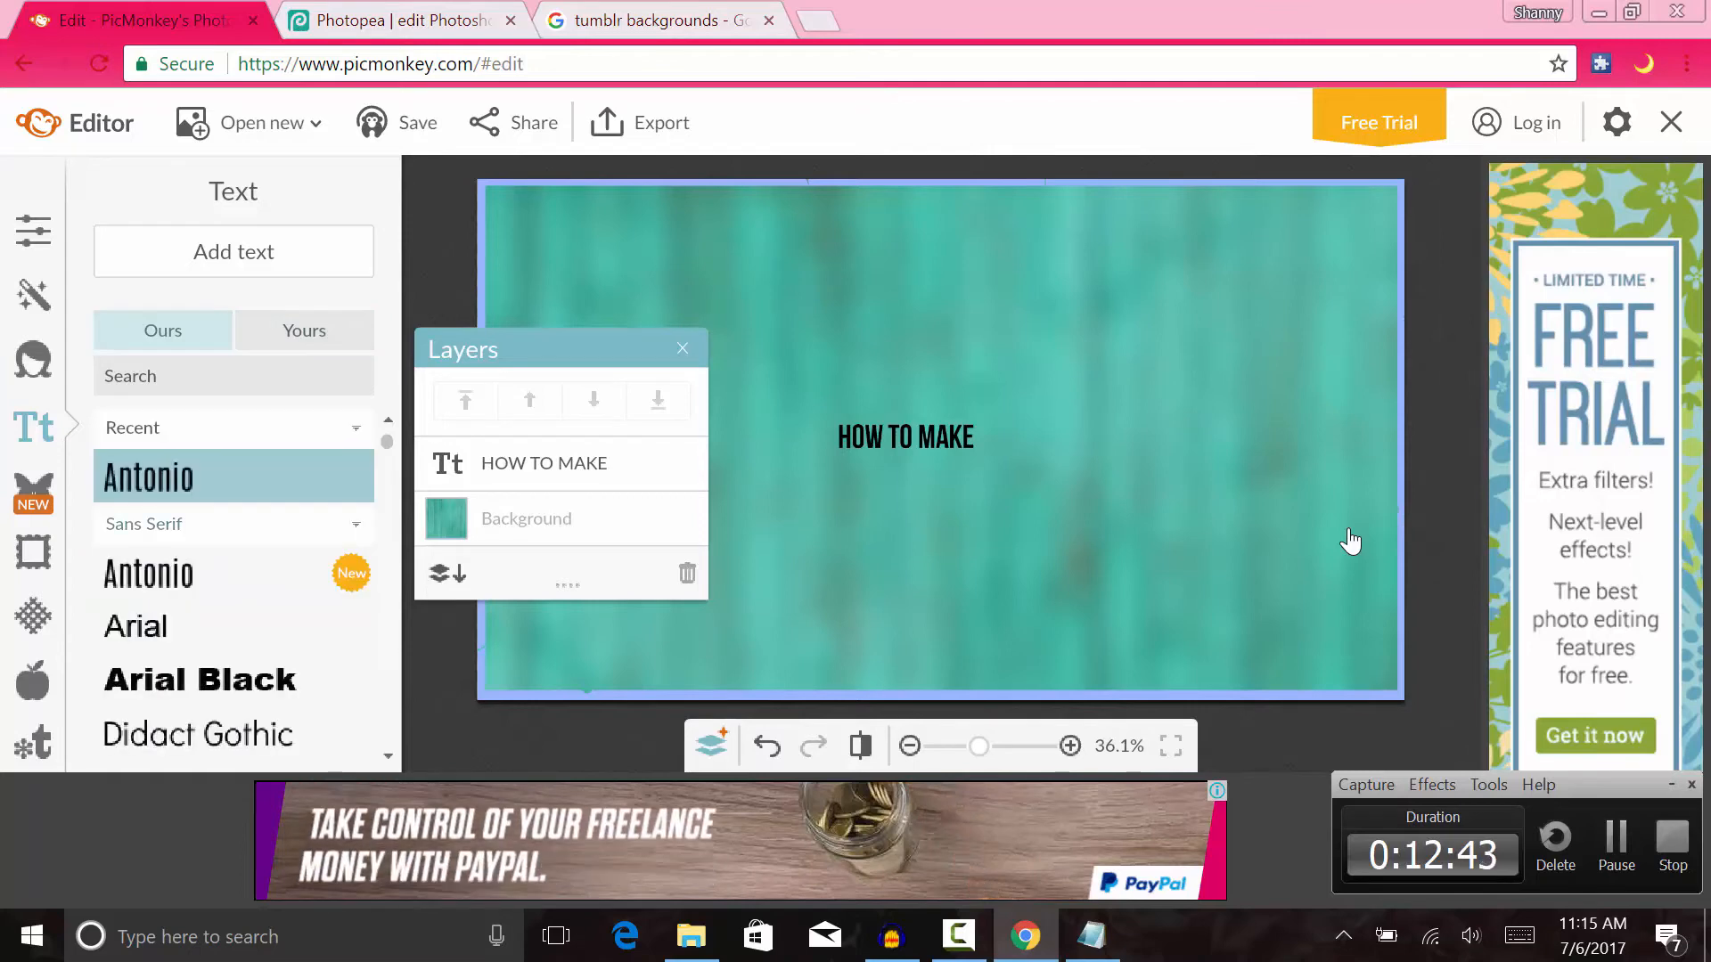
pyautogui.scroll(-10, 234, 656)
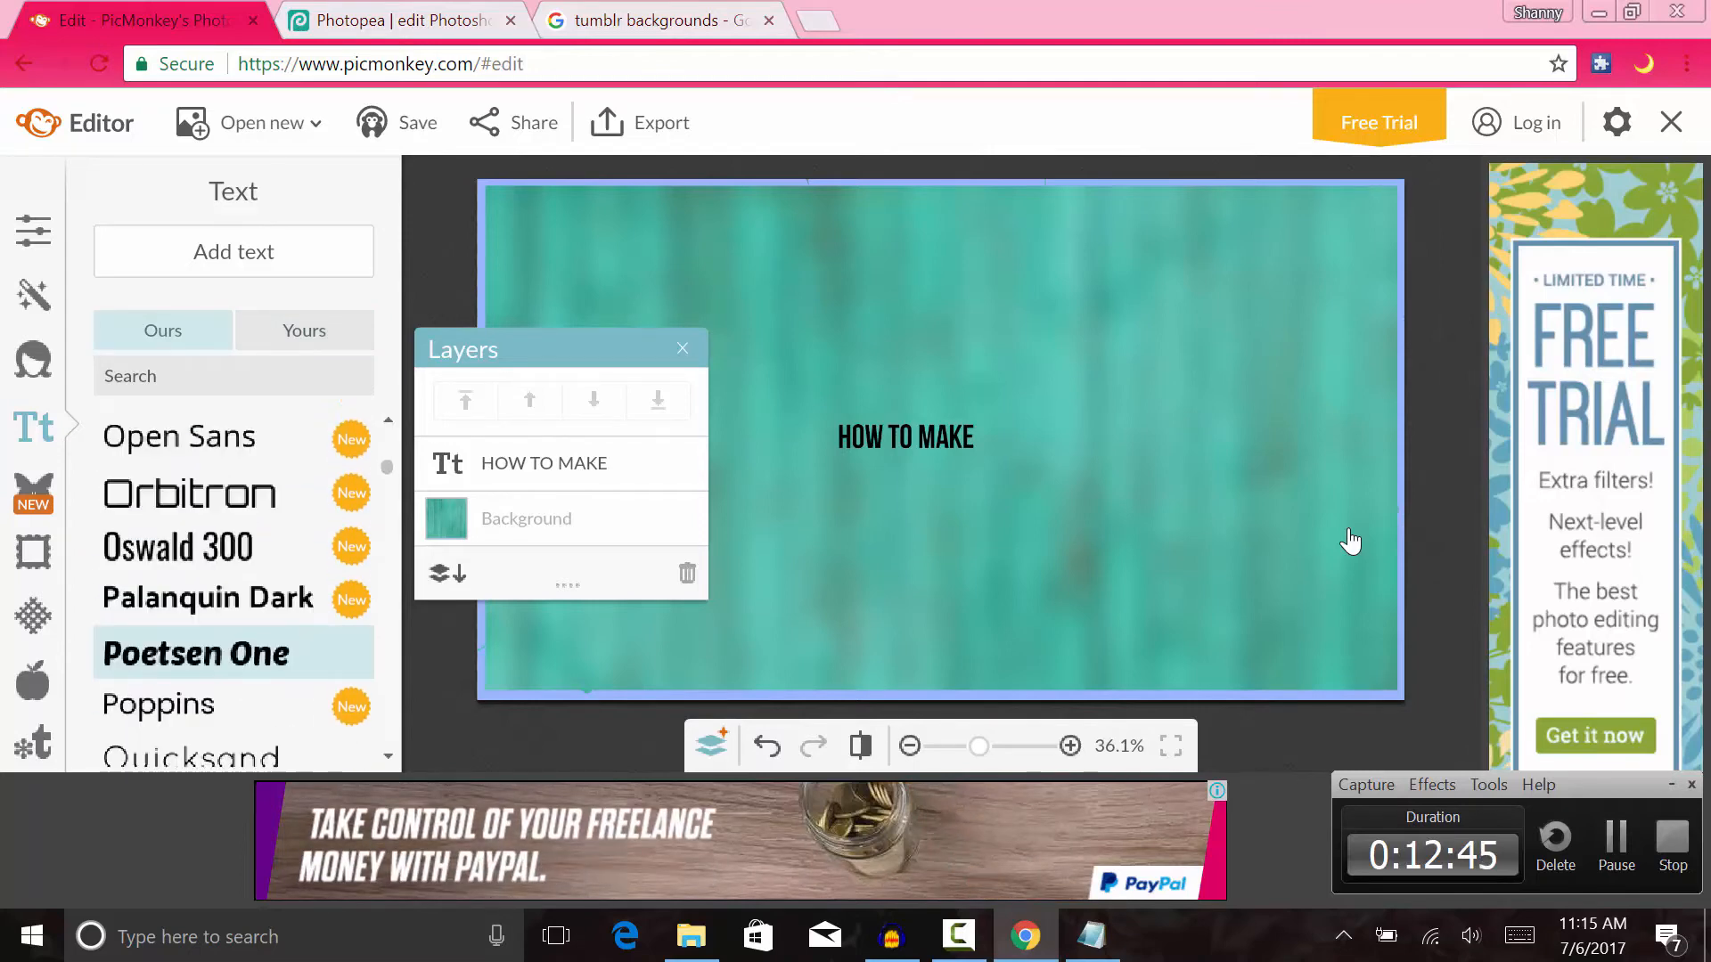
pyautogui.scroll(-3, 233, 656)
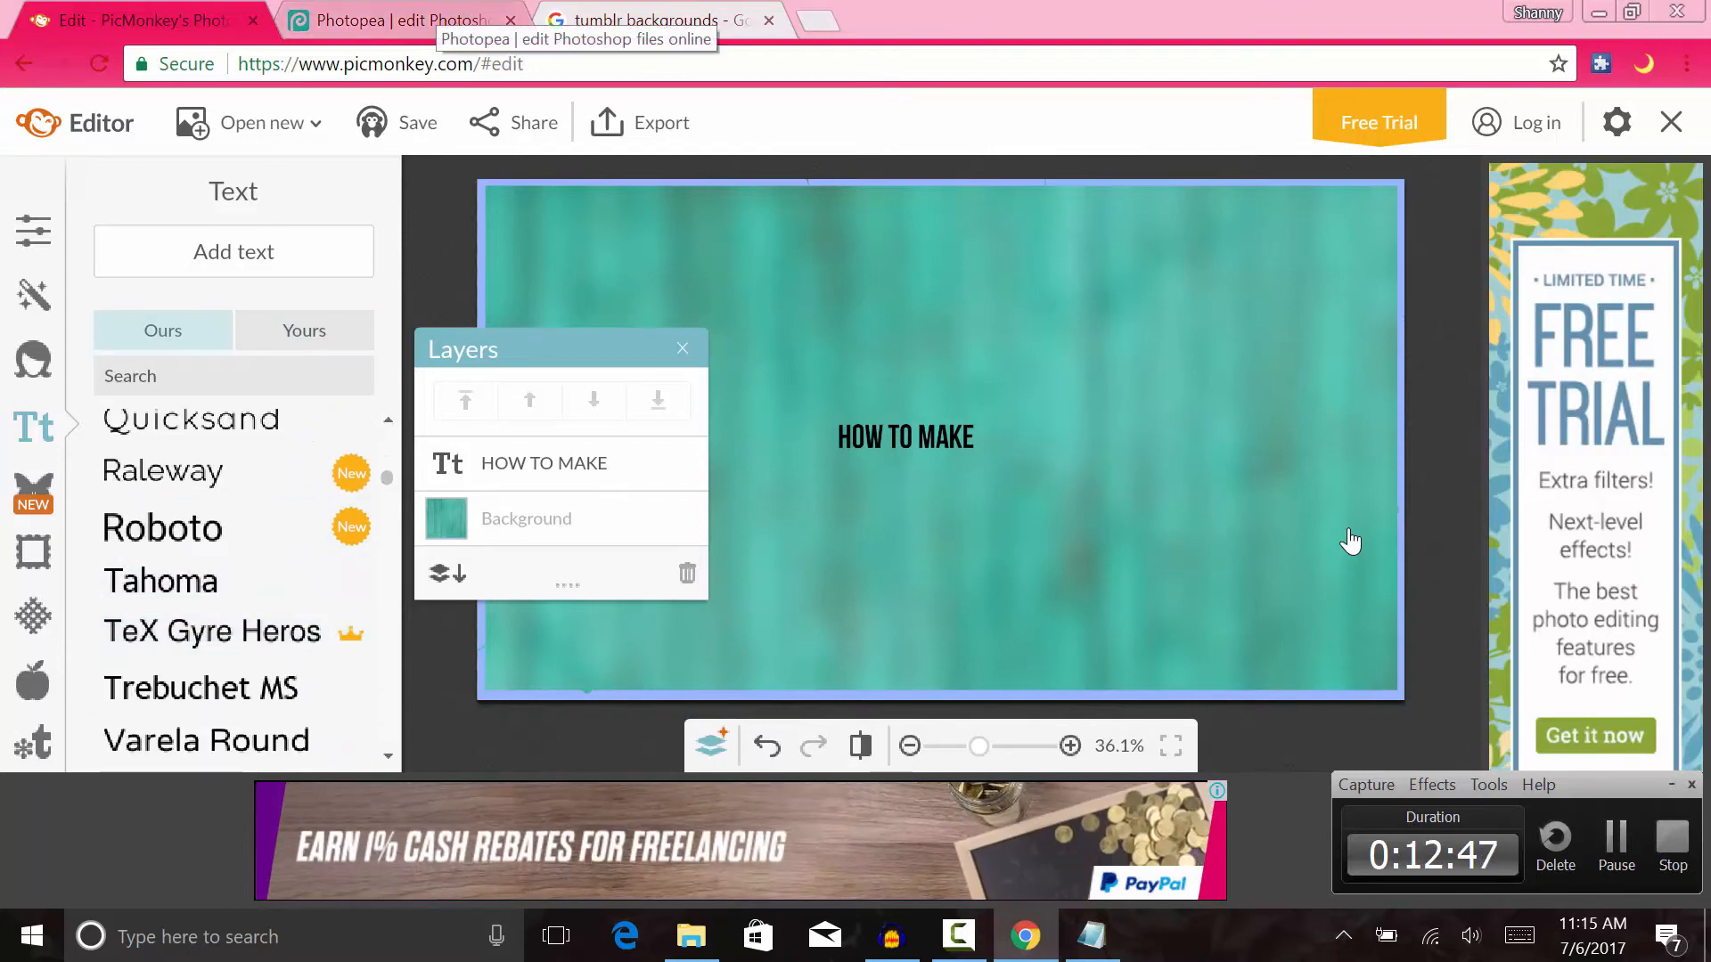
# - Switch to Photopea, activate the Type tool and look through its font list around DejaVu Sans
pyautogui.click(428, 19)
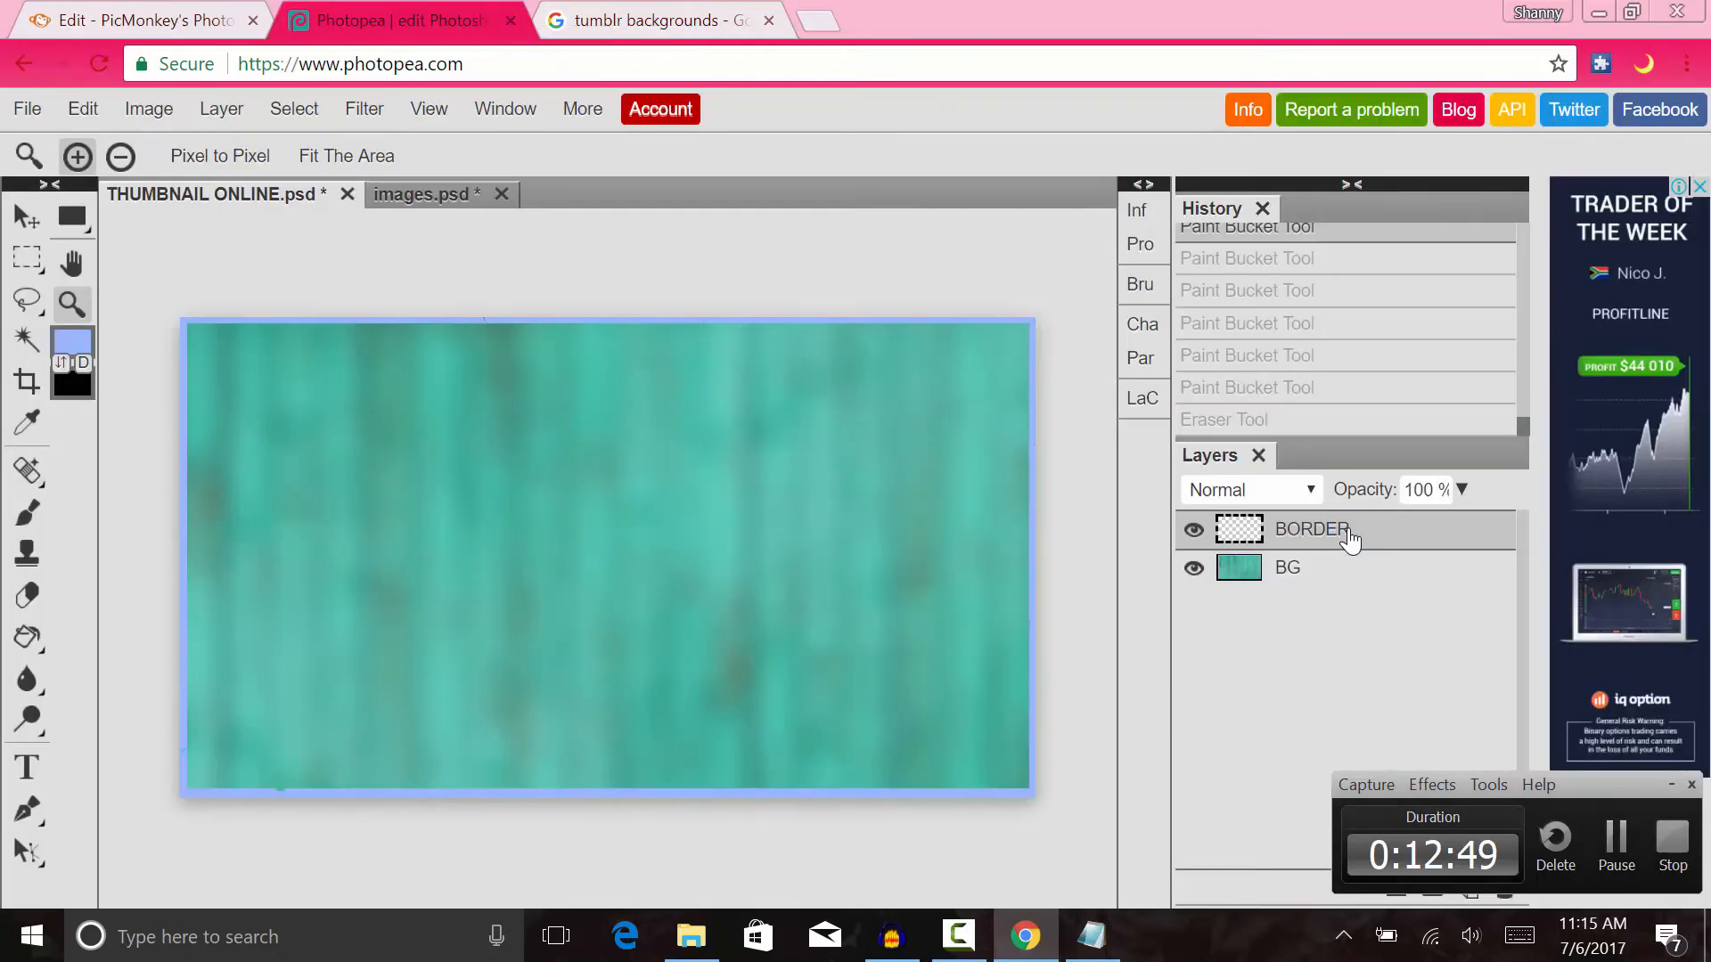
pyautogui.rightClick(27, 258)
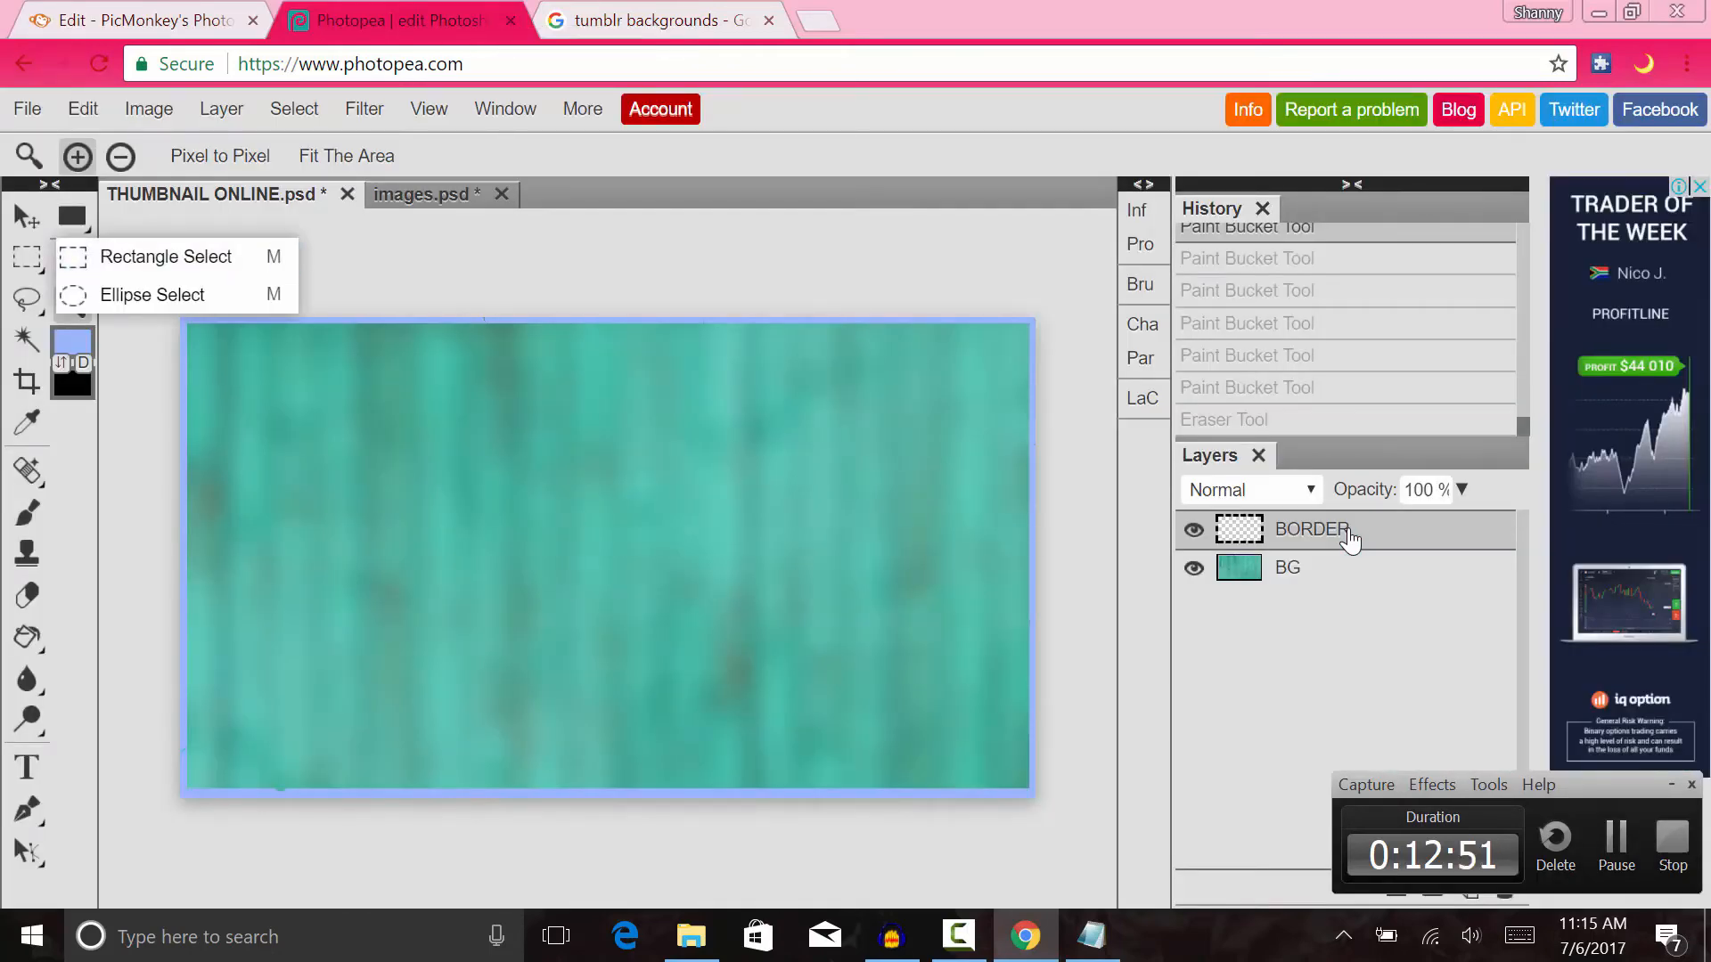
pyautogui.click(27, 767)
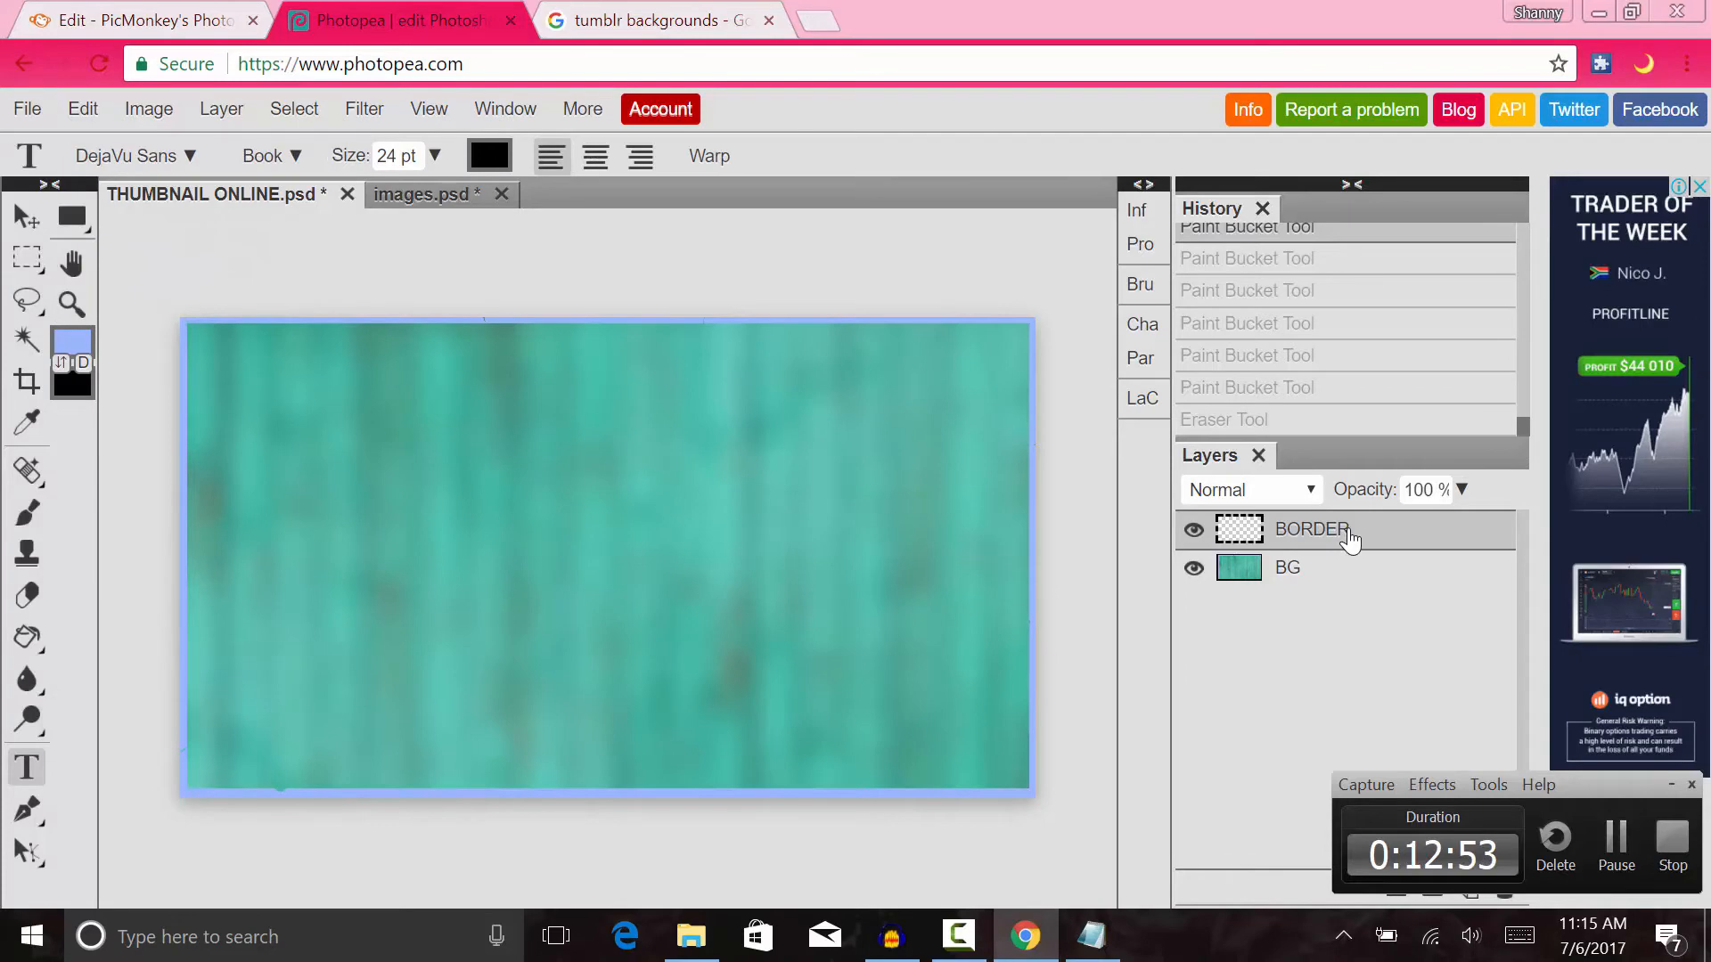
pyautogui.click(133, 155)
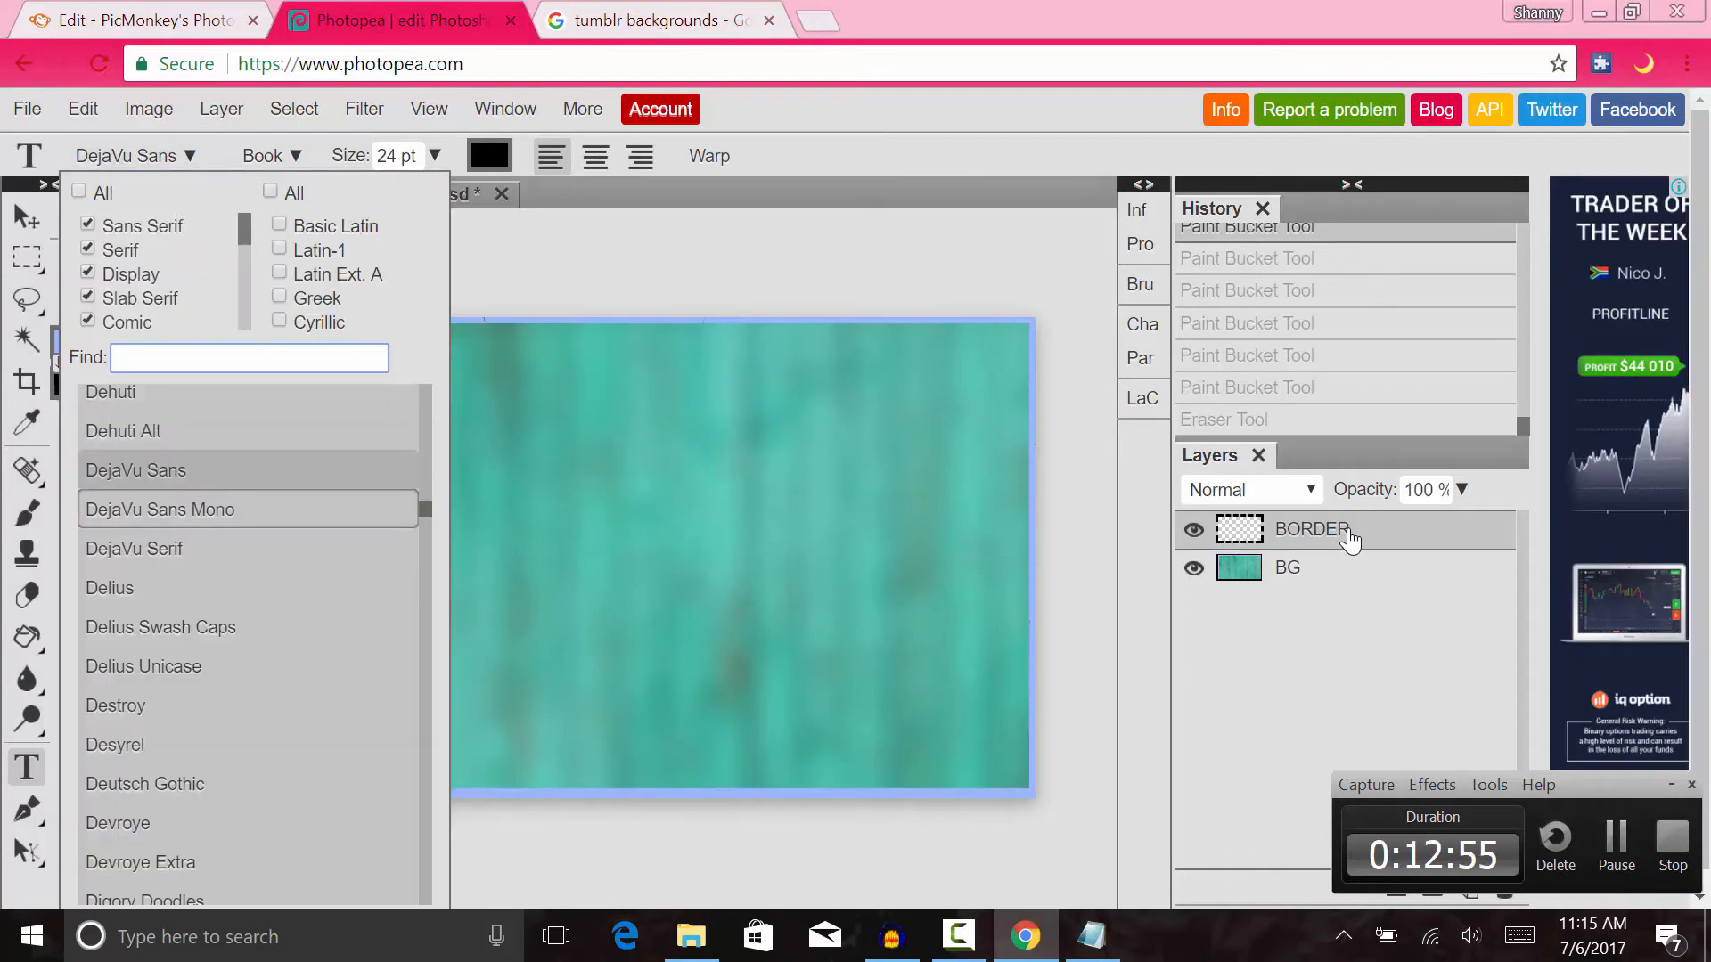
pyautogui.scroll(-5, 247, 433)
pyautogui.scroll(-3, 248, 432)
pyautogui.scroll(8, 247, 487)
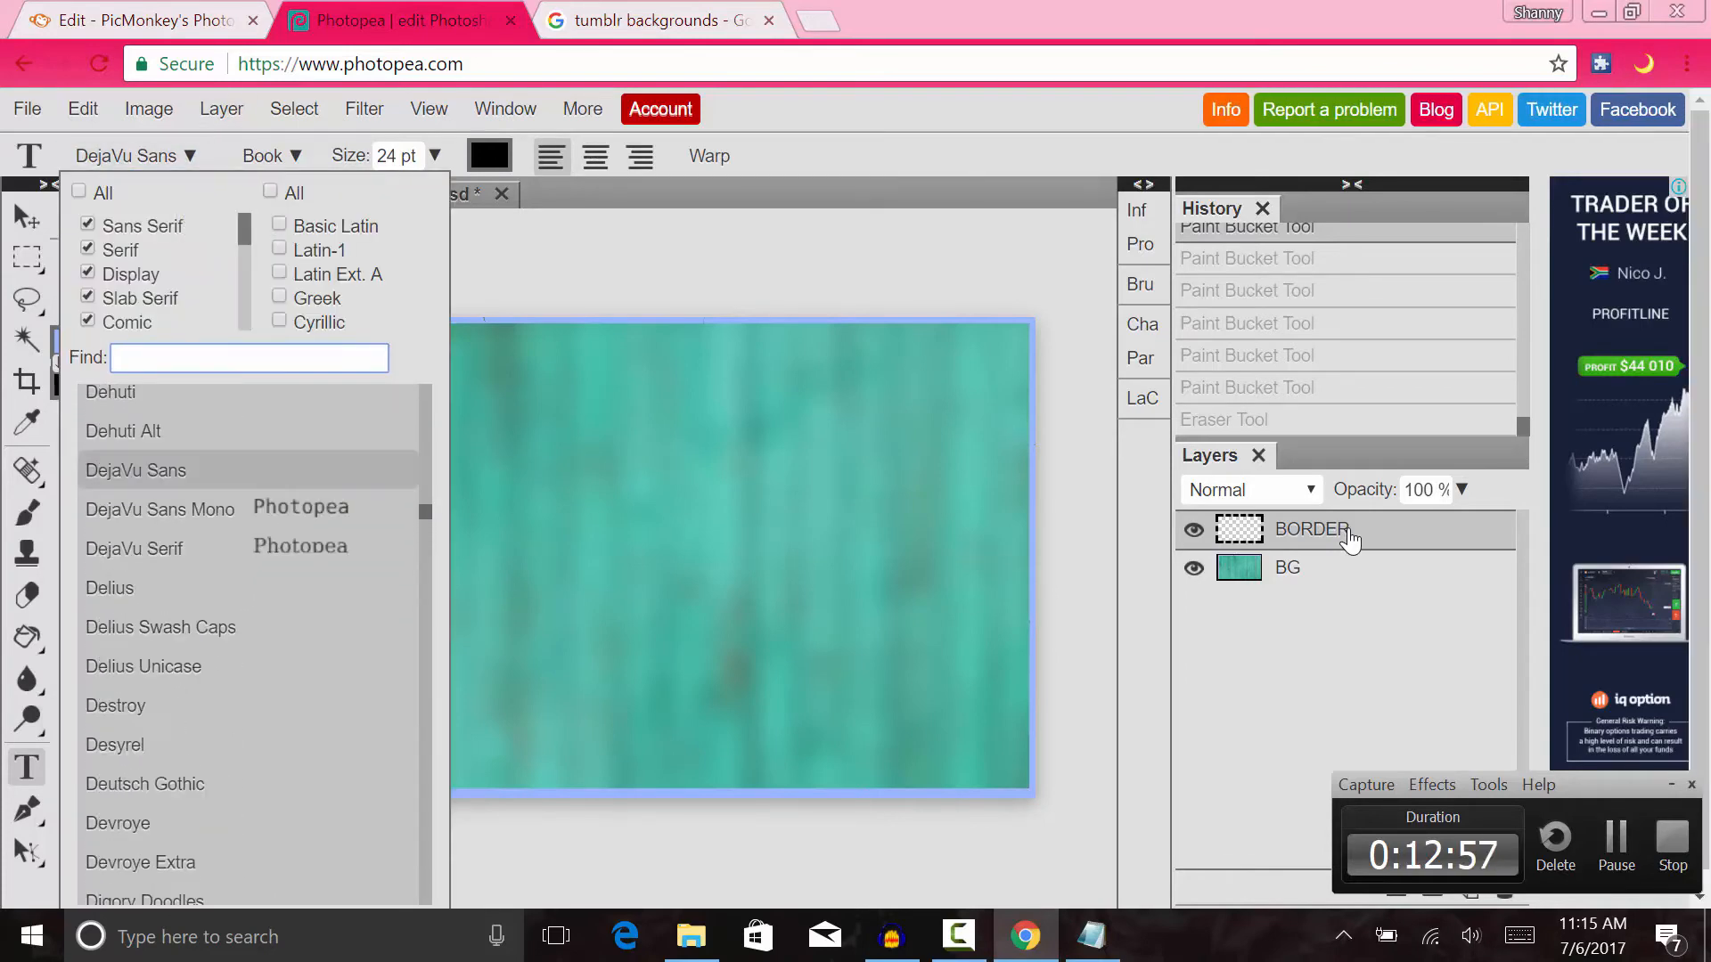
pyautogui.scroll(5, 248, 487)
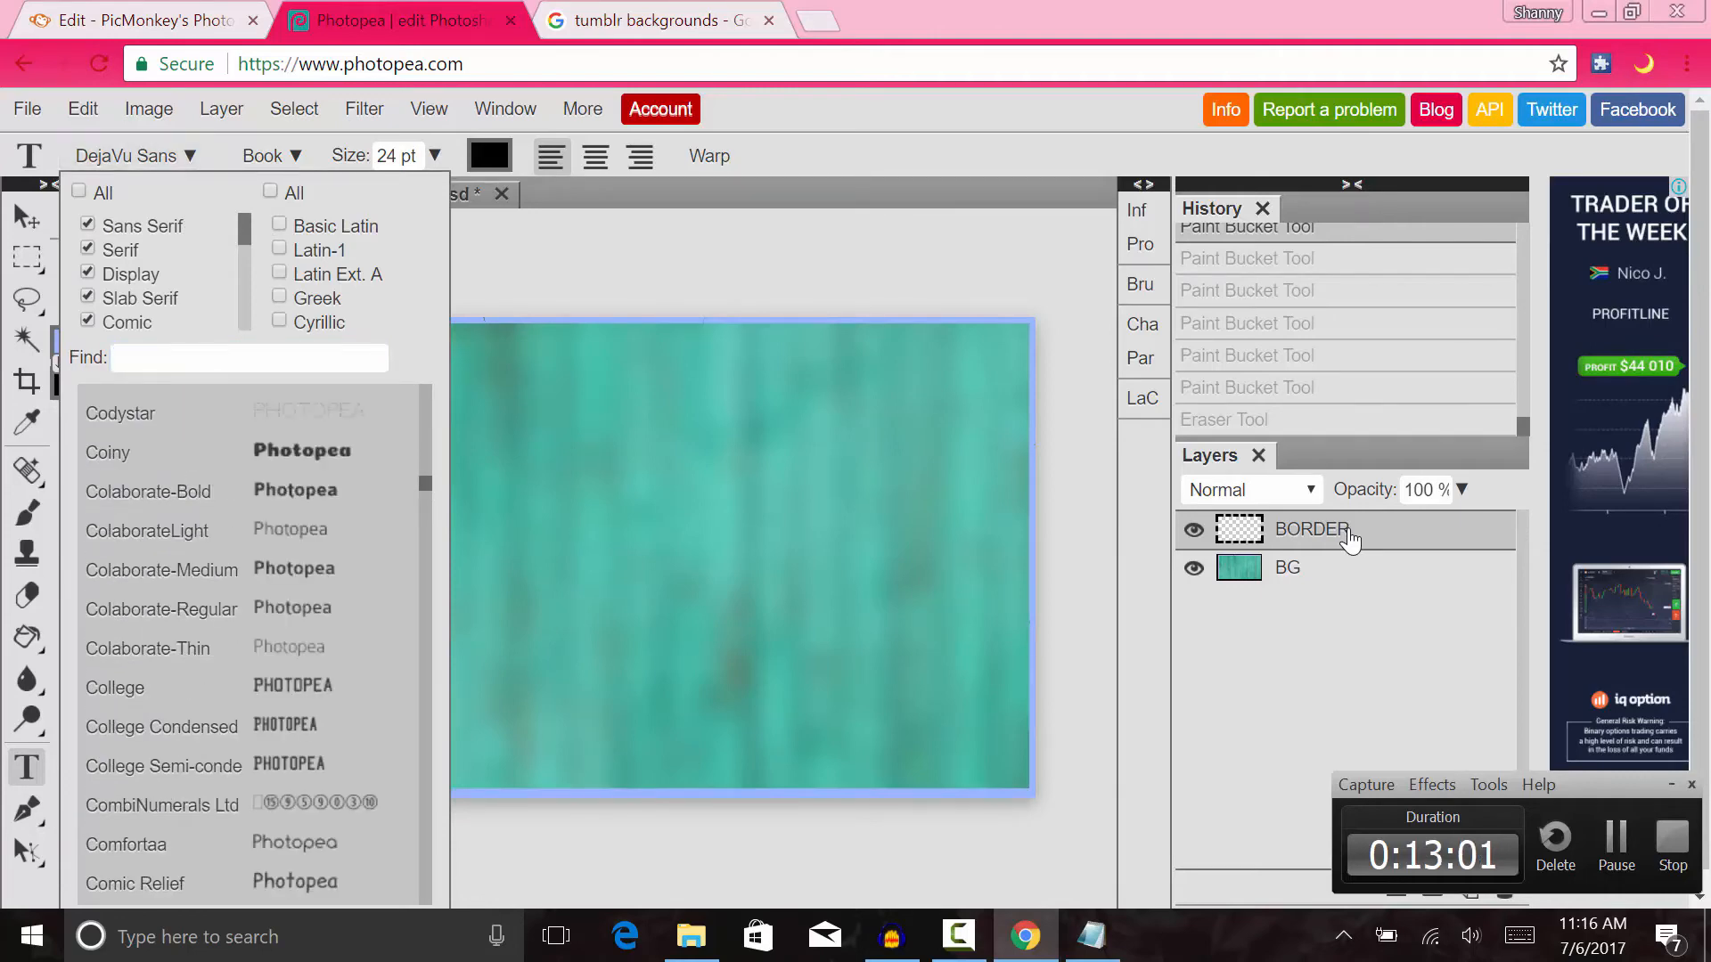
# - Include all font categories in Photopea's font list and browse it from the first entry through the CMU and Cabin fonts
pyautogui.click(78, 191)
pyautogui.scroll(15, 248, 545)
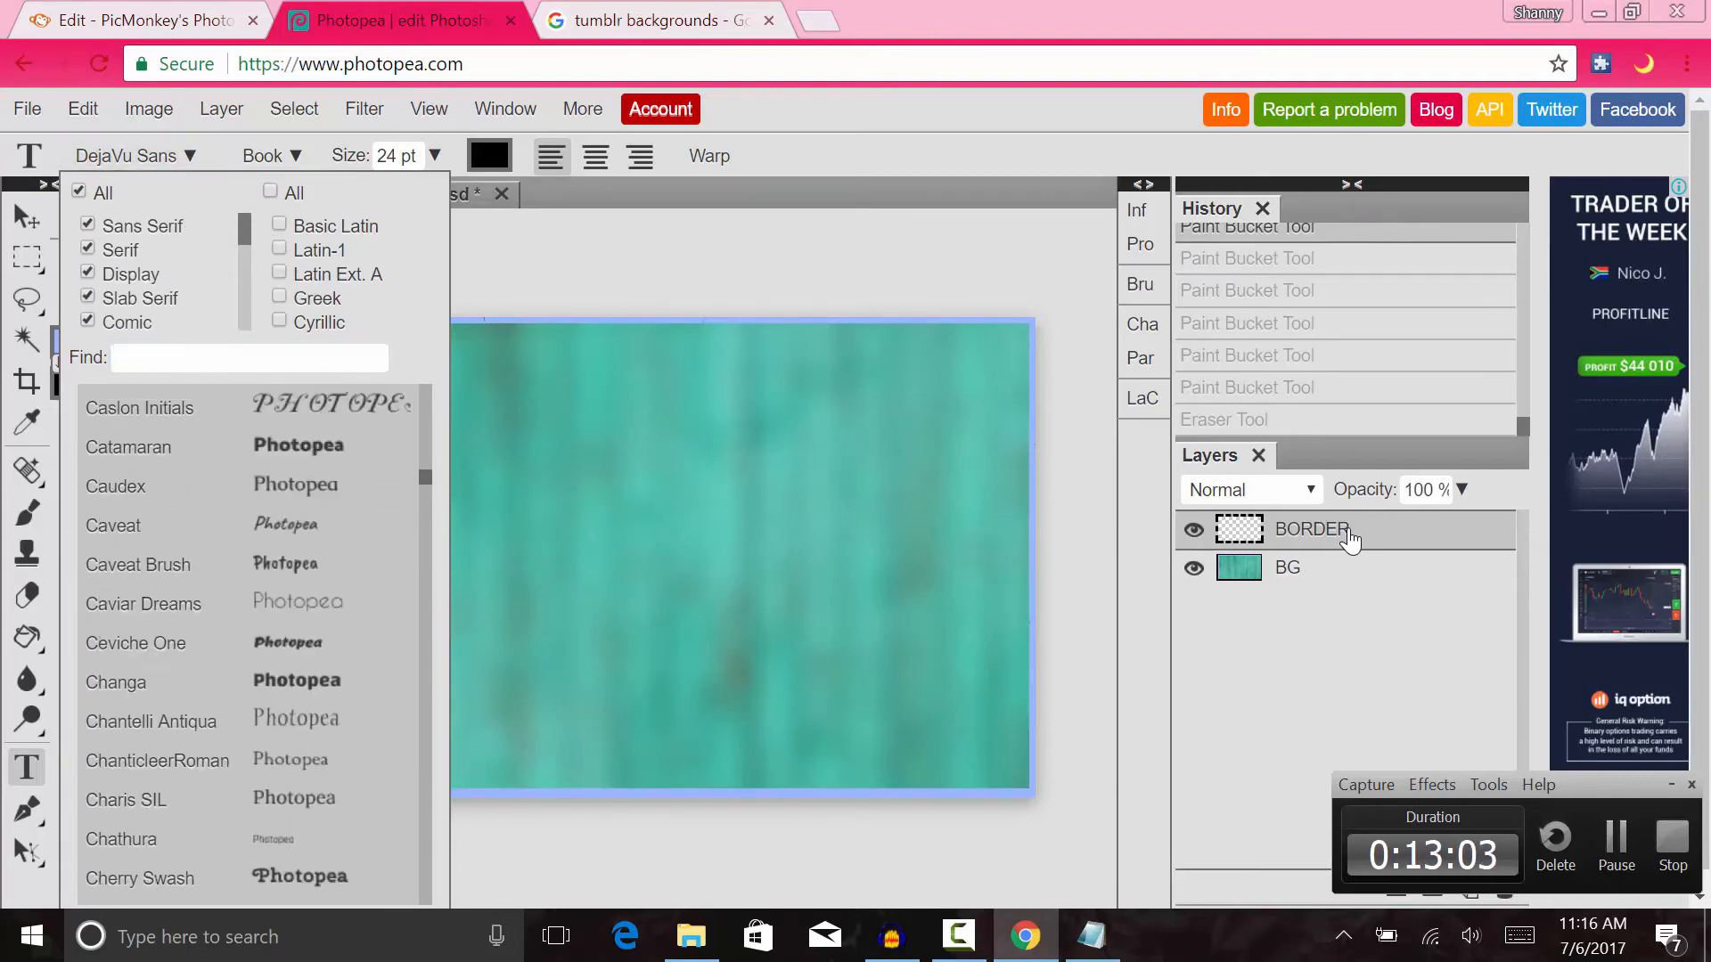
pyautogui.scroll(20, 247, 553)
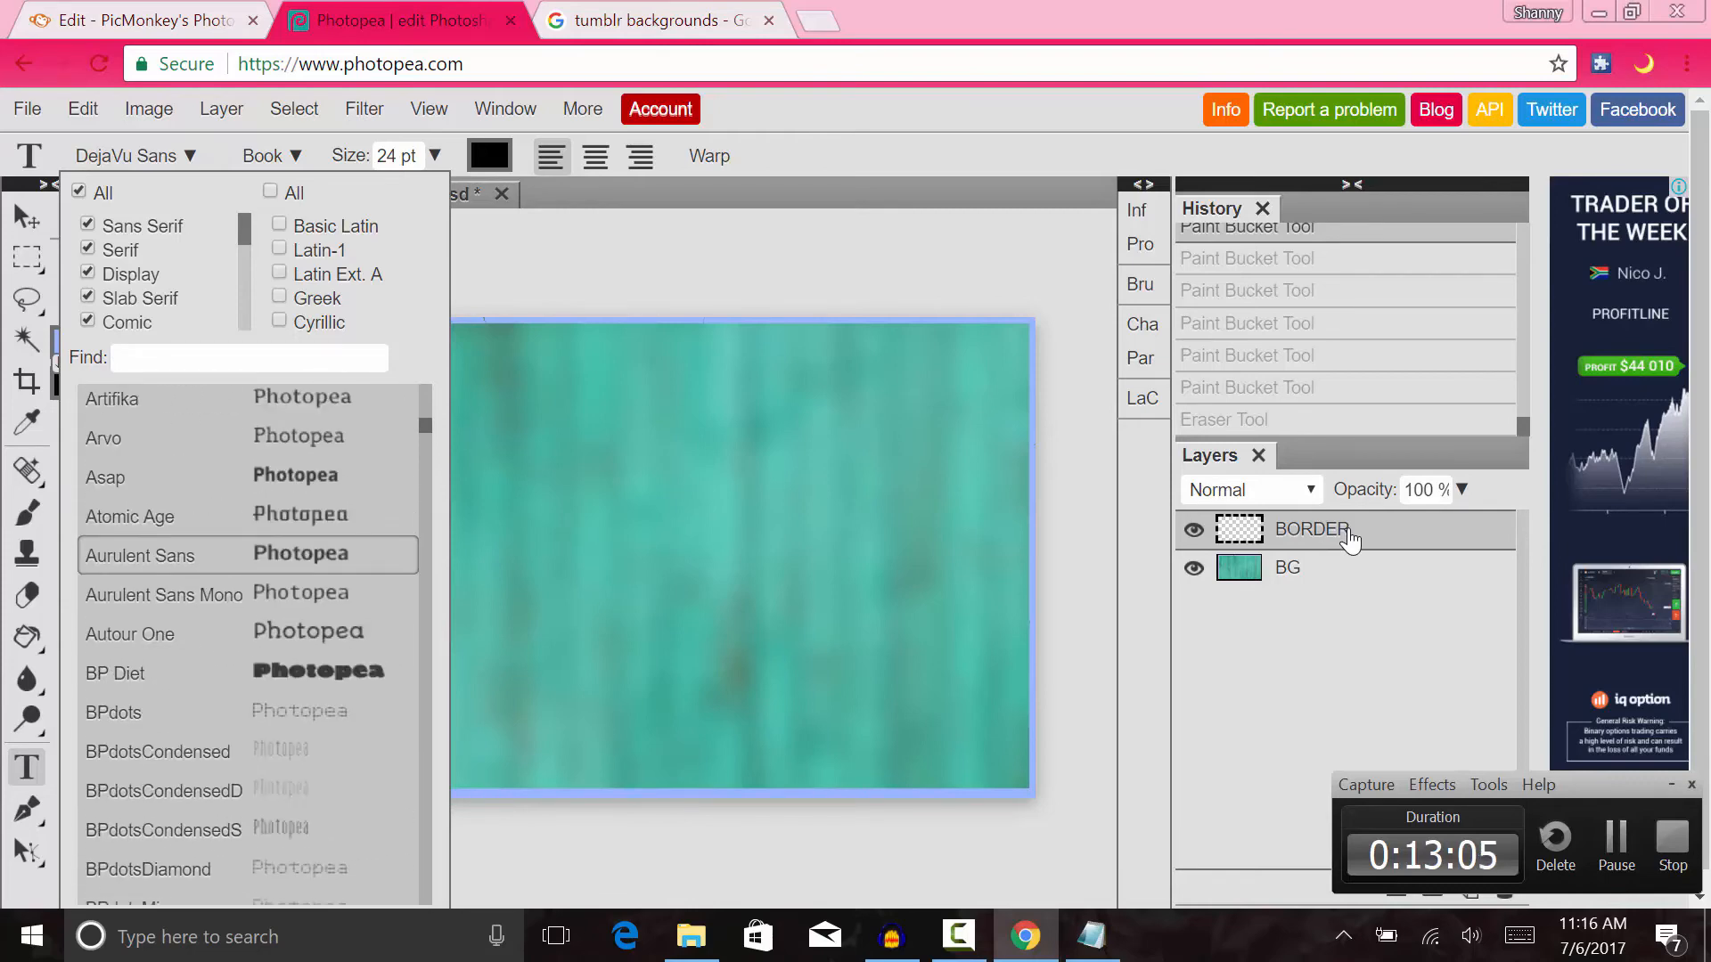
pyautogui.scroll(20, 247, 553)
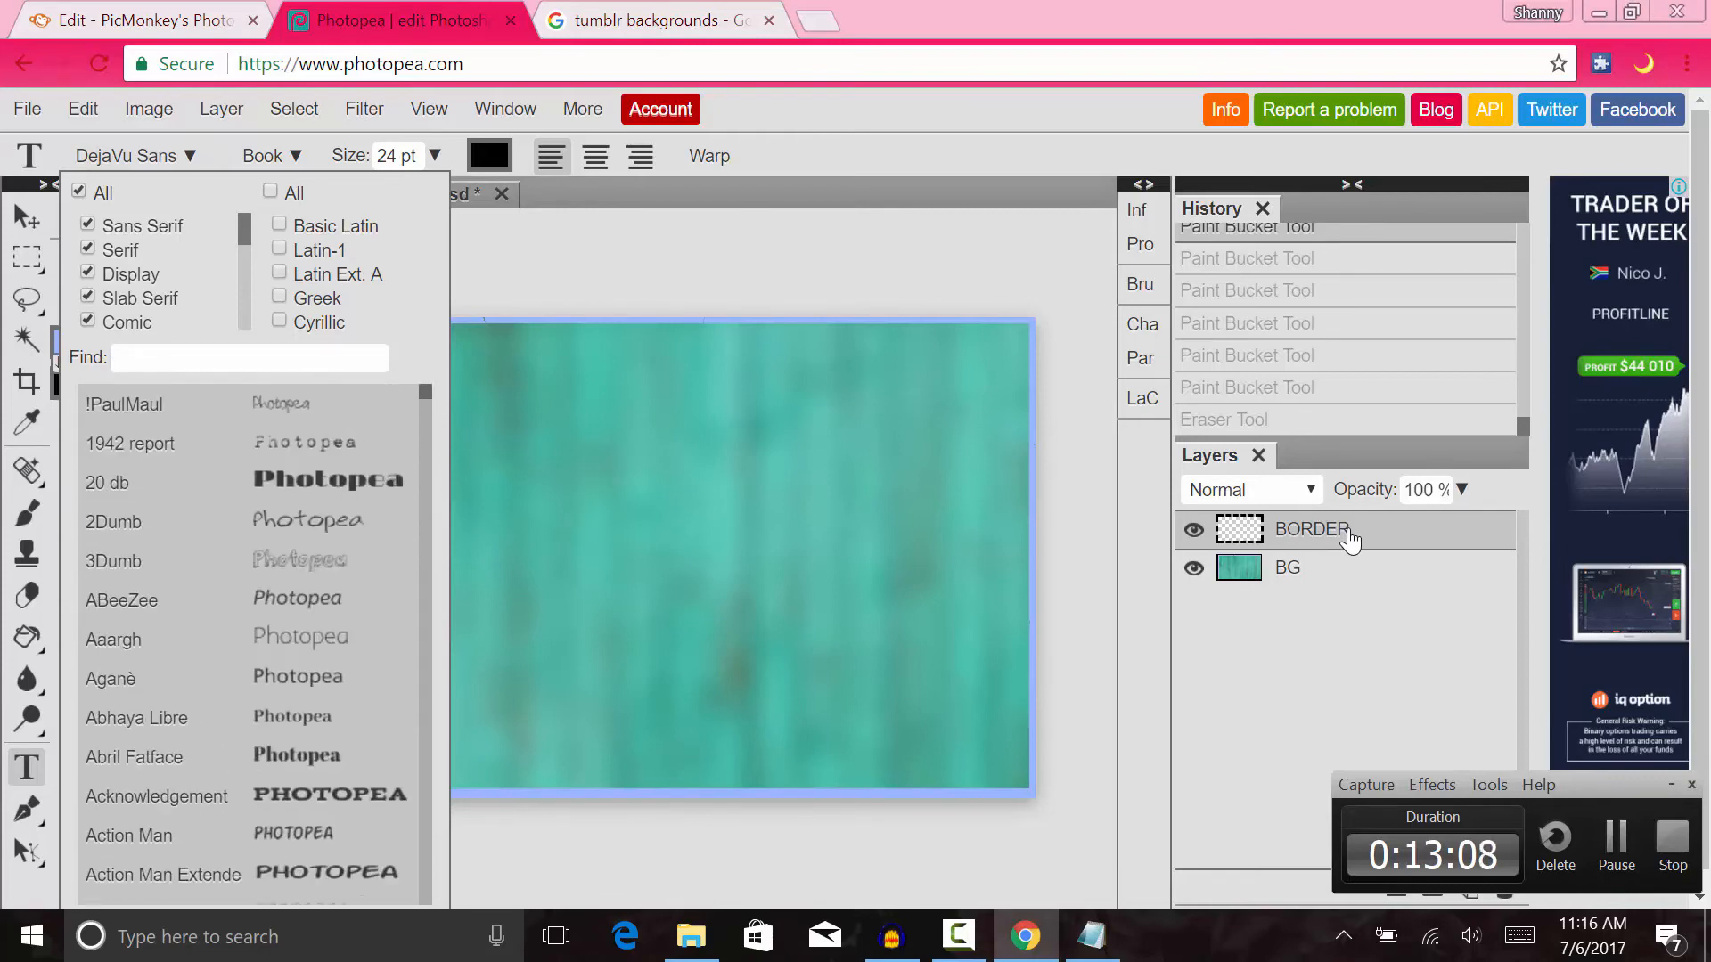
pyautogui.scroll(-10, 248, 552)
pyautogui.scroll(6, 248, 552)
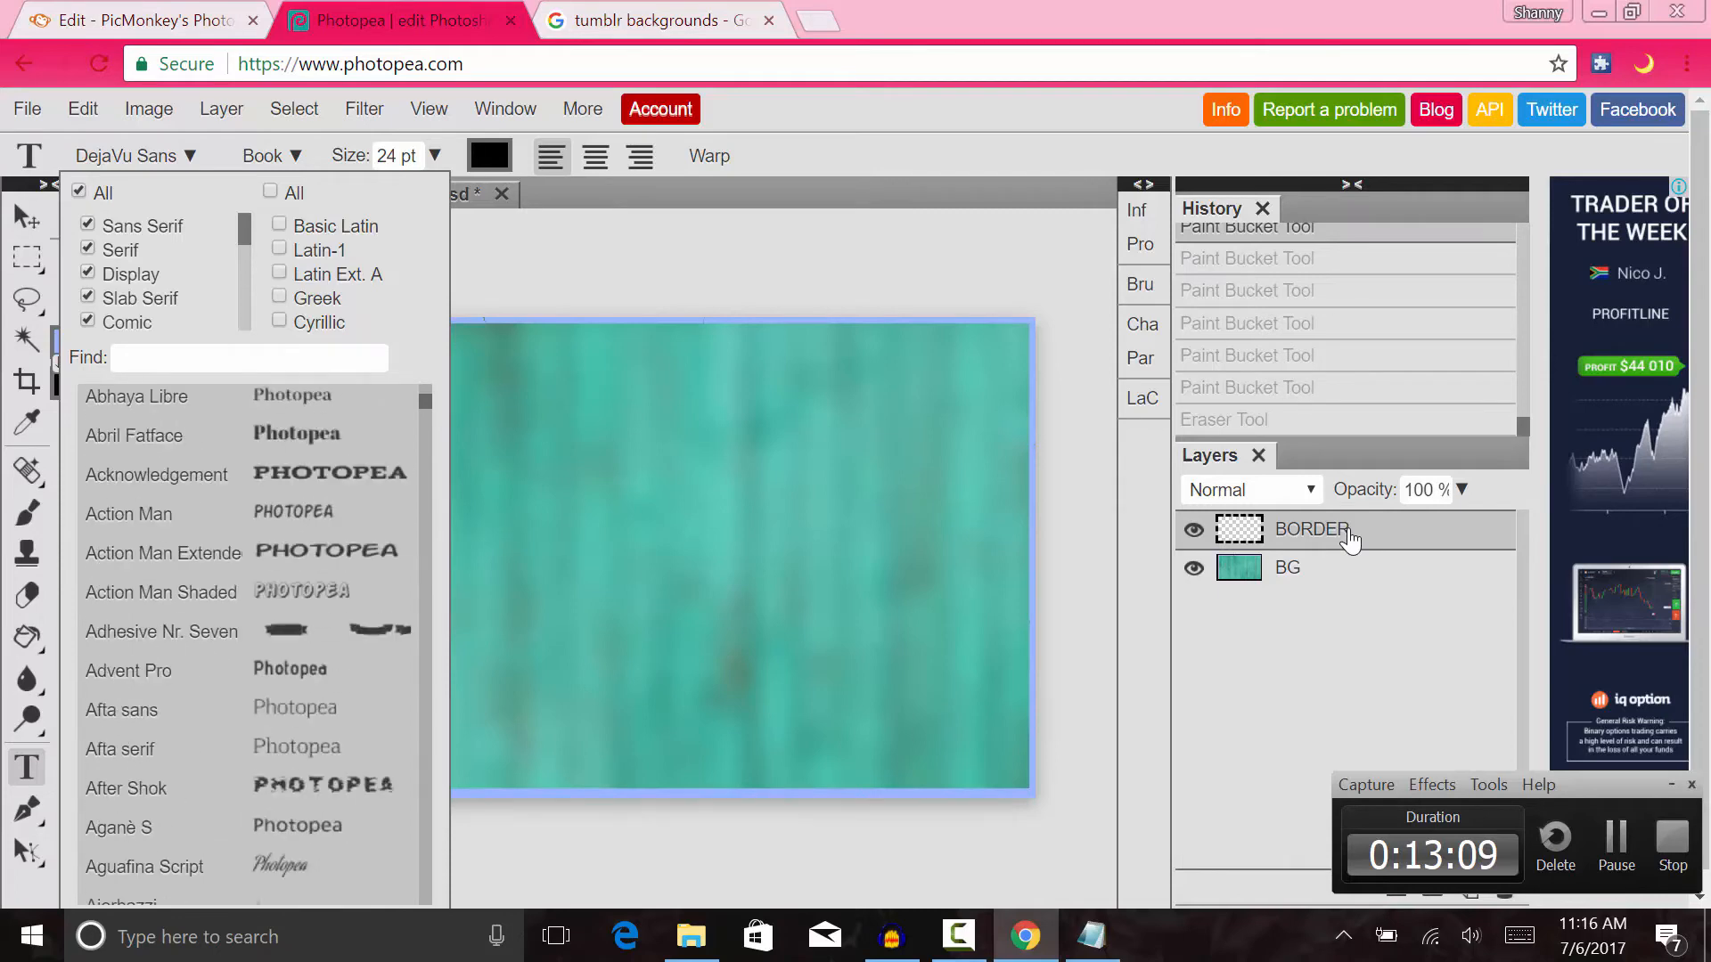
pyautogui.scroll(1, 248, 552)
pyautogui.scroll(-3, 248, 552)
pyautogui.scroll(7, 248, 553)
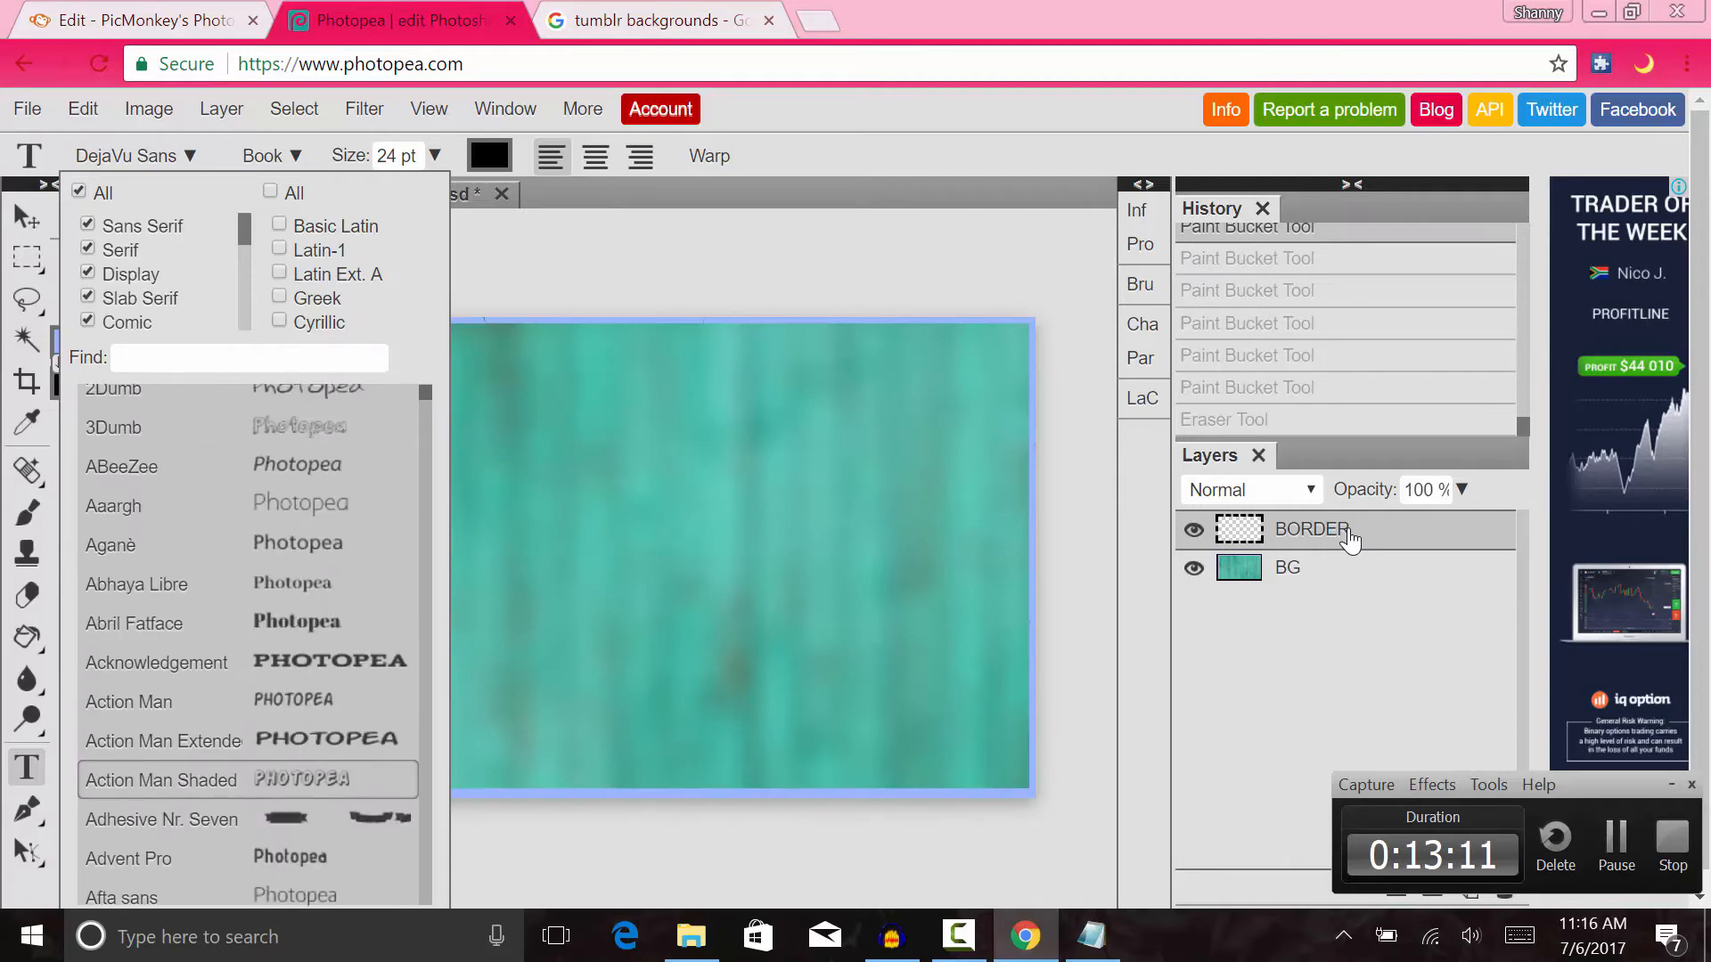
pyautogui.scroll(3, 248, 552)
pyautogui.scroll(-20, 248, 516)
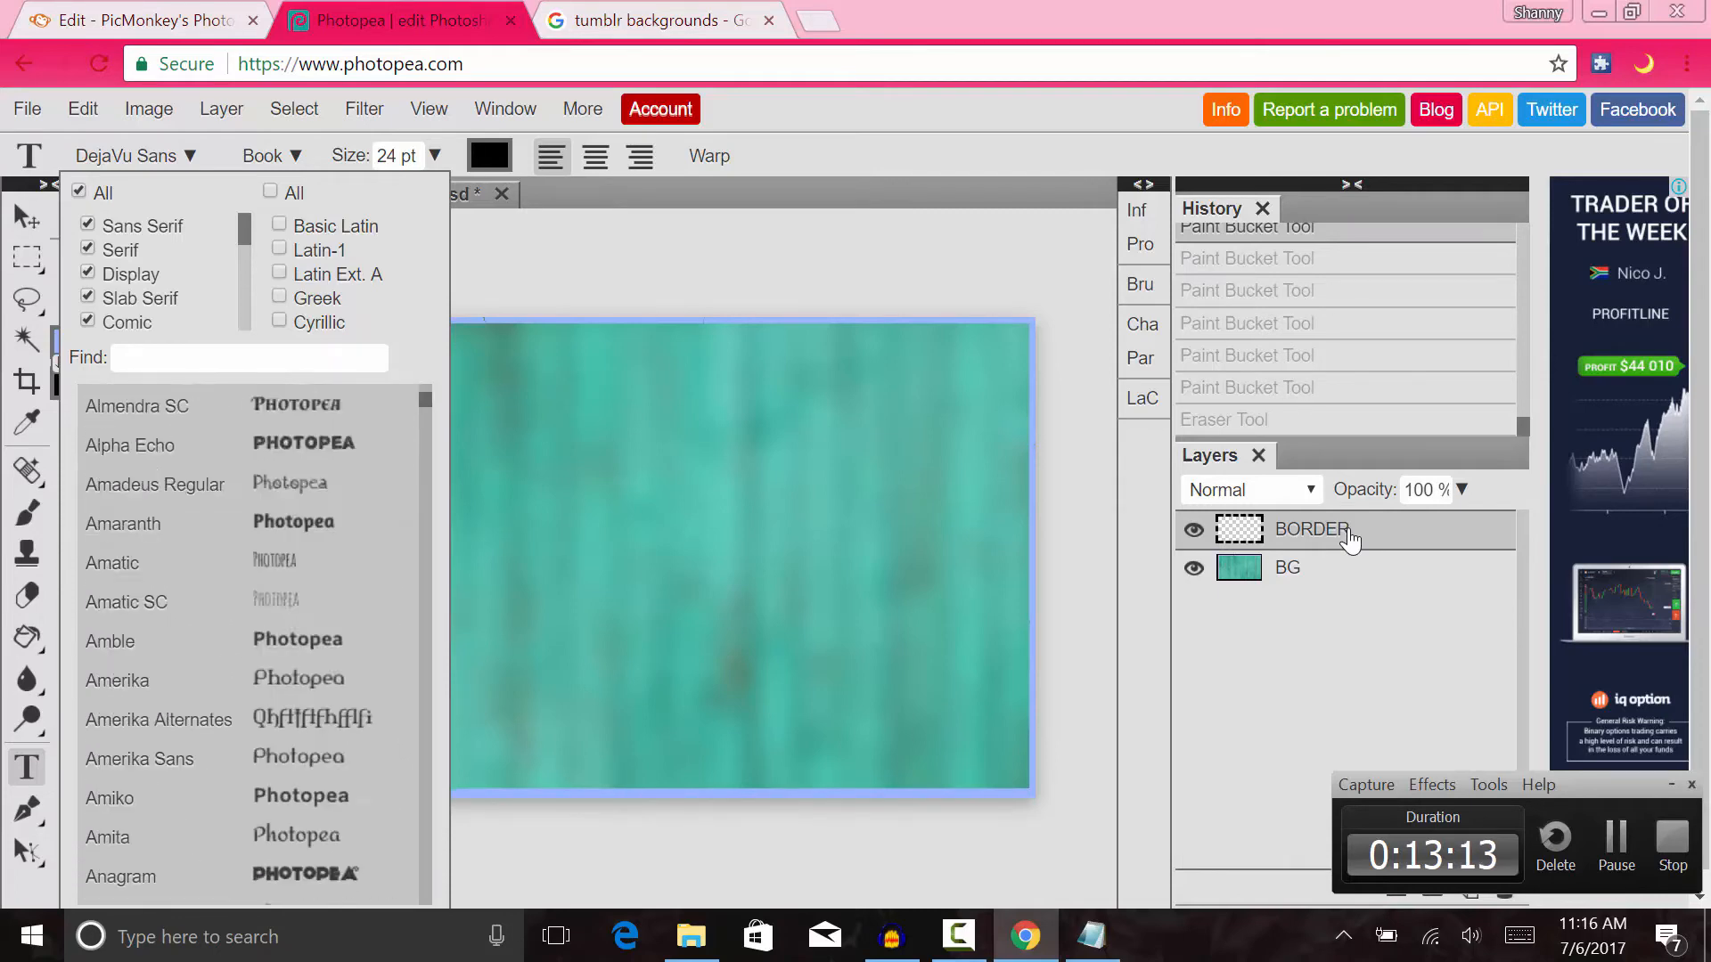
pyautogui.scroll(-16, 248, 517)
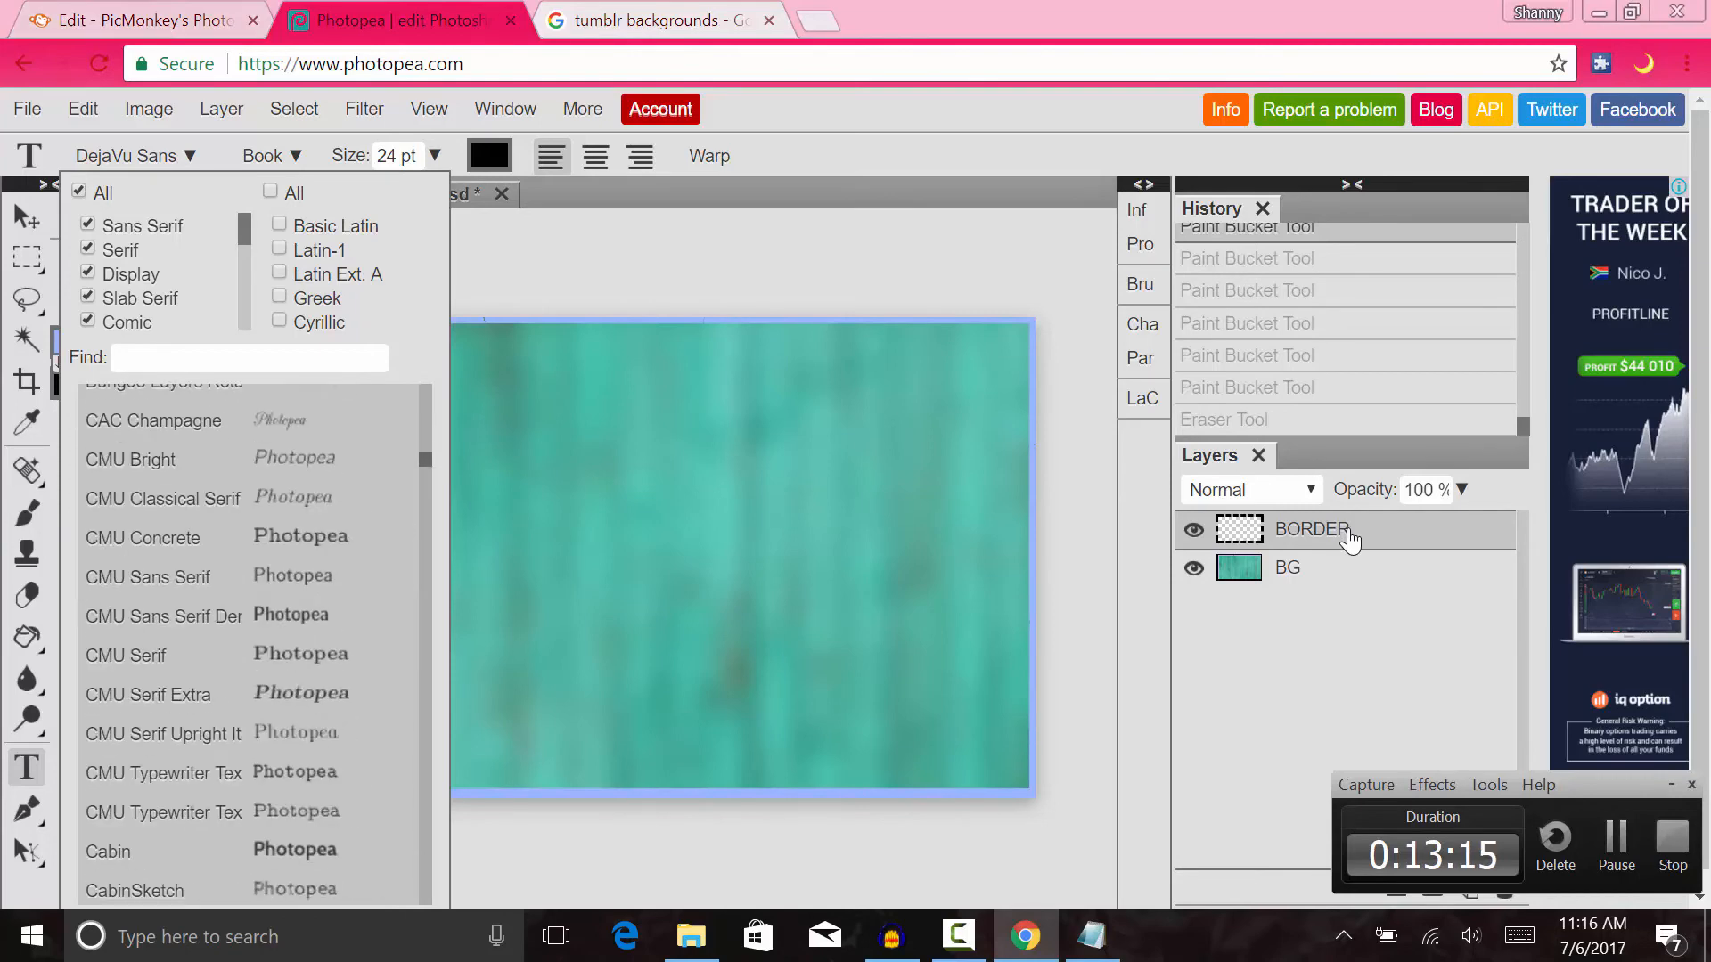
# - Return to PicMonkey, enlarge the HOW TO MAKE title to about size 274 and place it in the thumbnail's upper-left corner
pyautogui.click(143, 21)
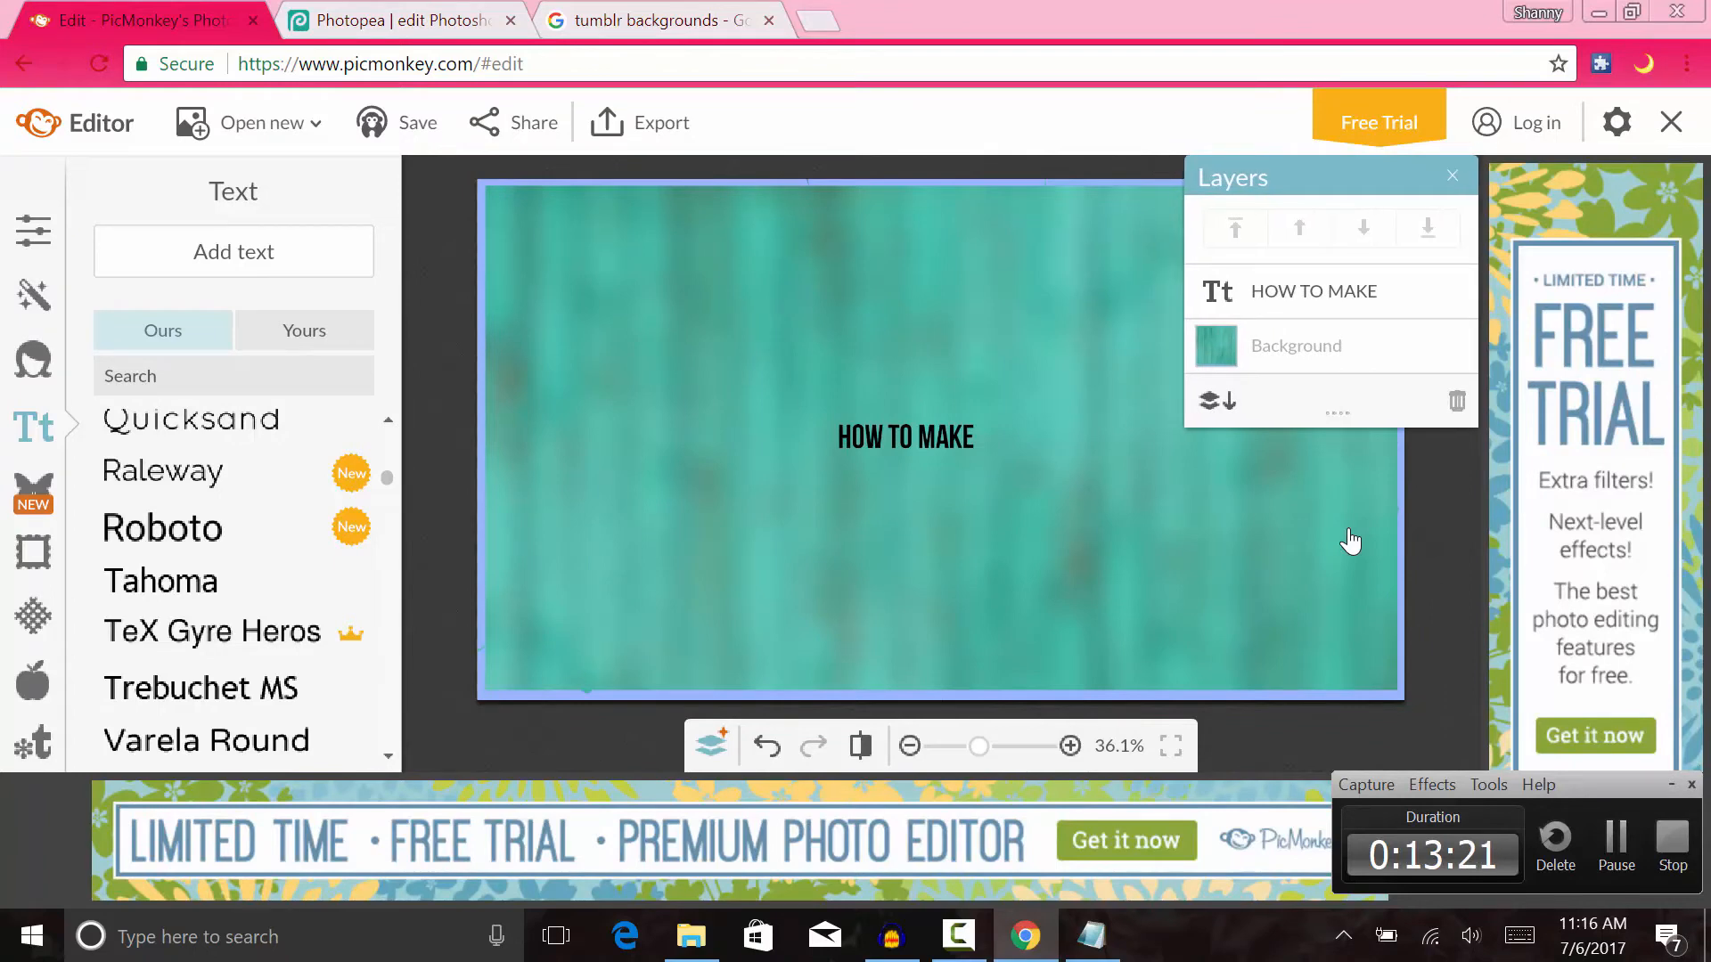
pyautogui.moveTo(881, 438); pyautogui.dragTo(575, 228)
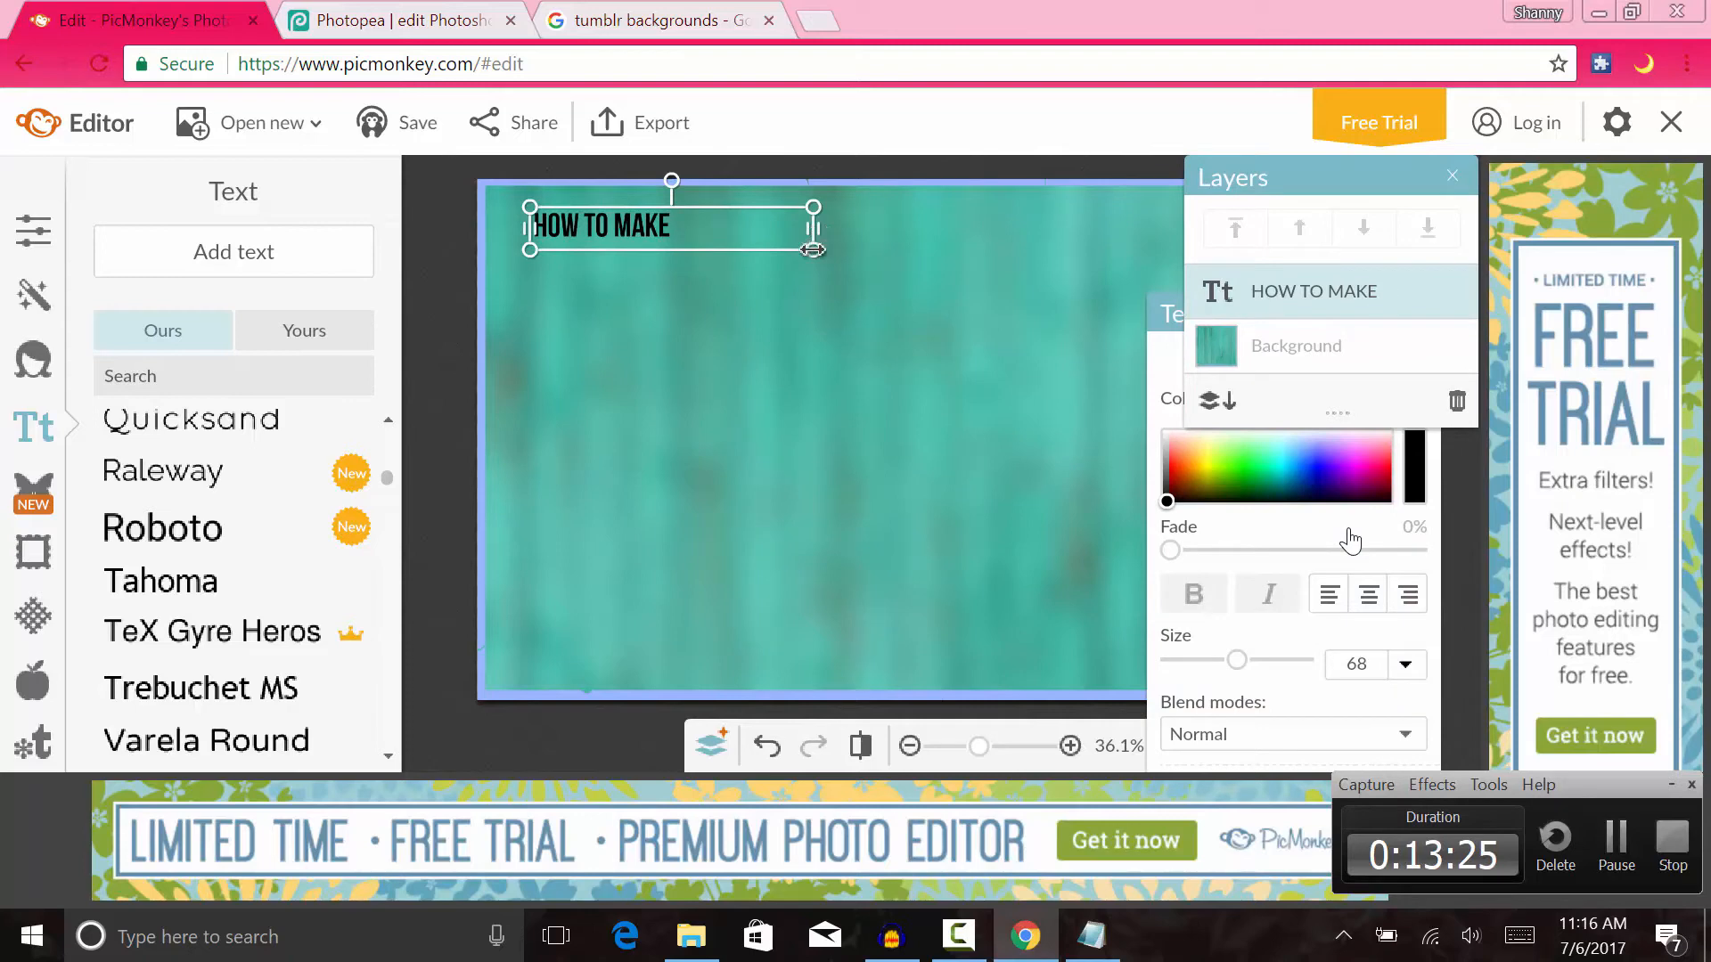
pyautogui.moveTo(813, 251); pyautogui.dragTo(1386, 316)
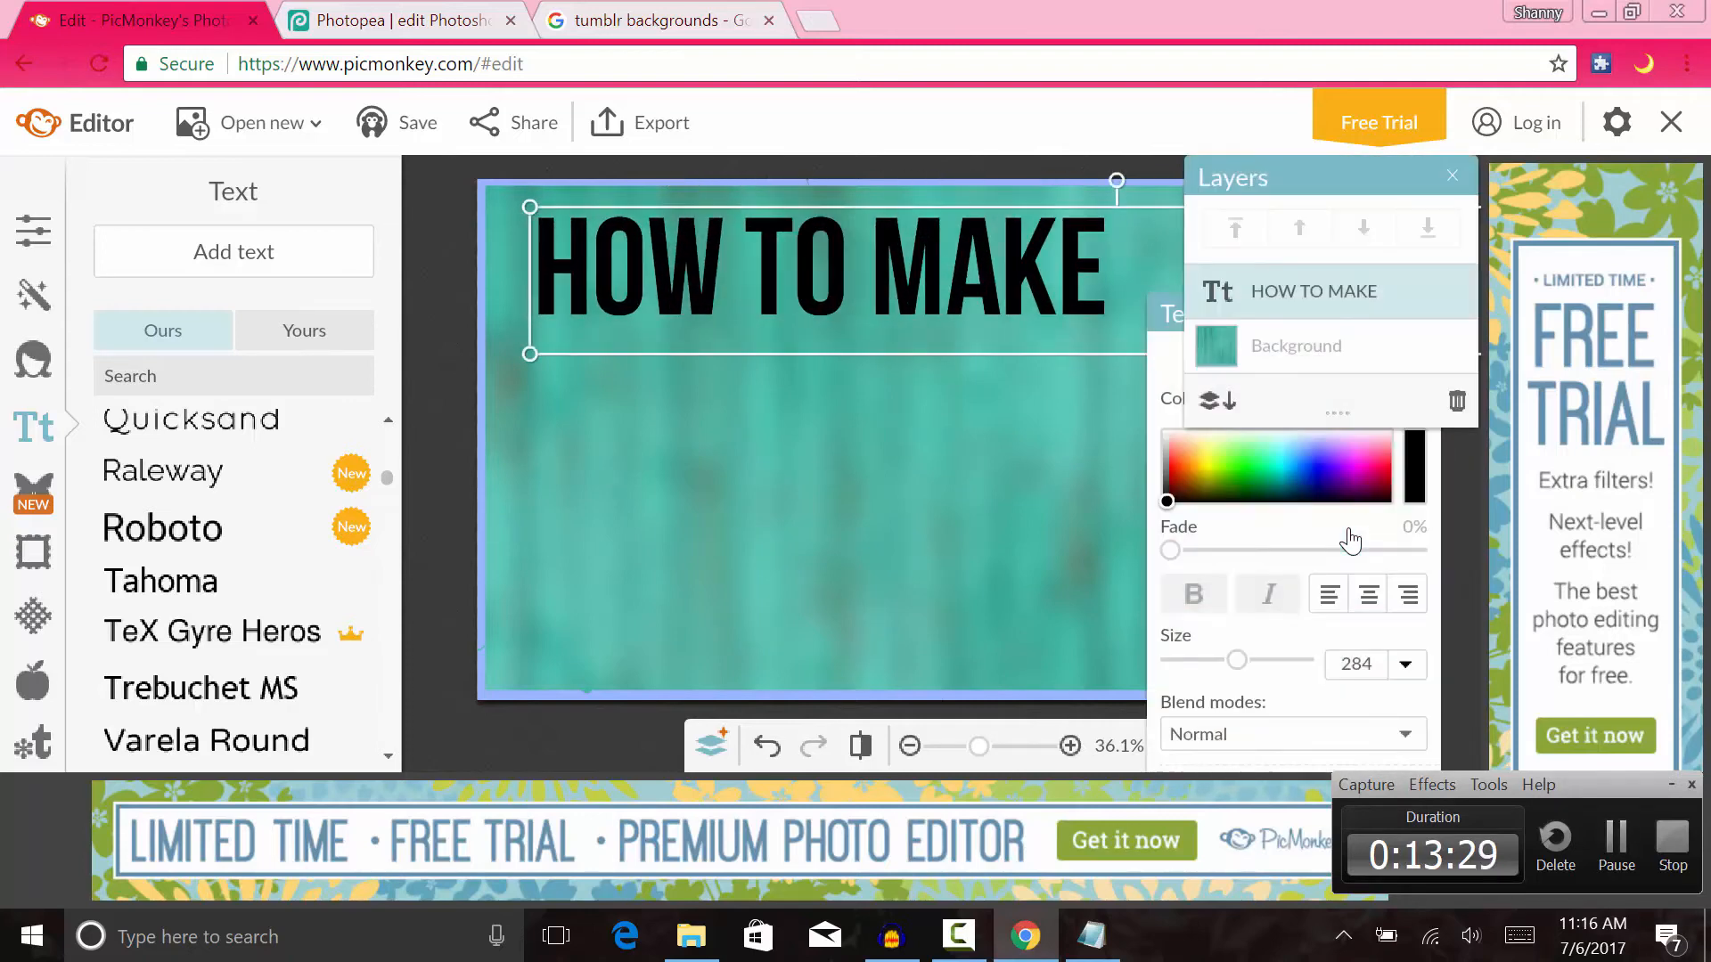
pyautogui.moveTo(865, 353); pyautogui.dragTo(849, 334)
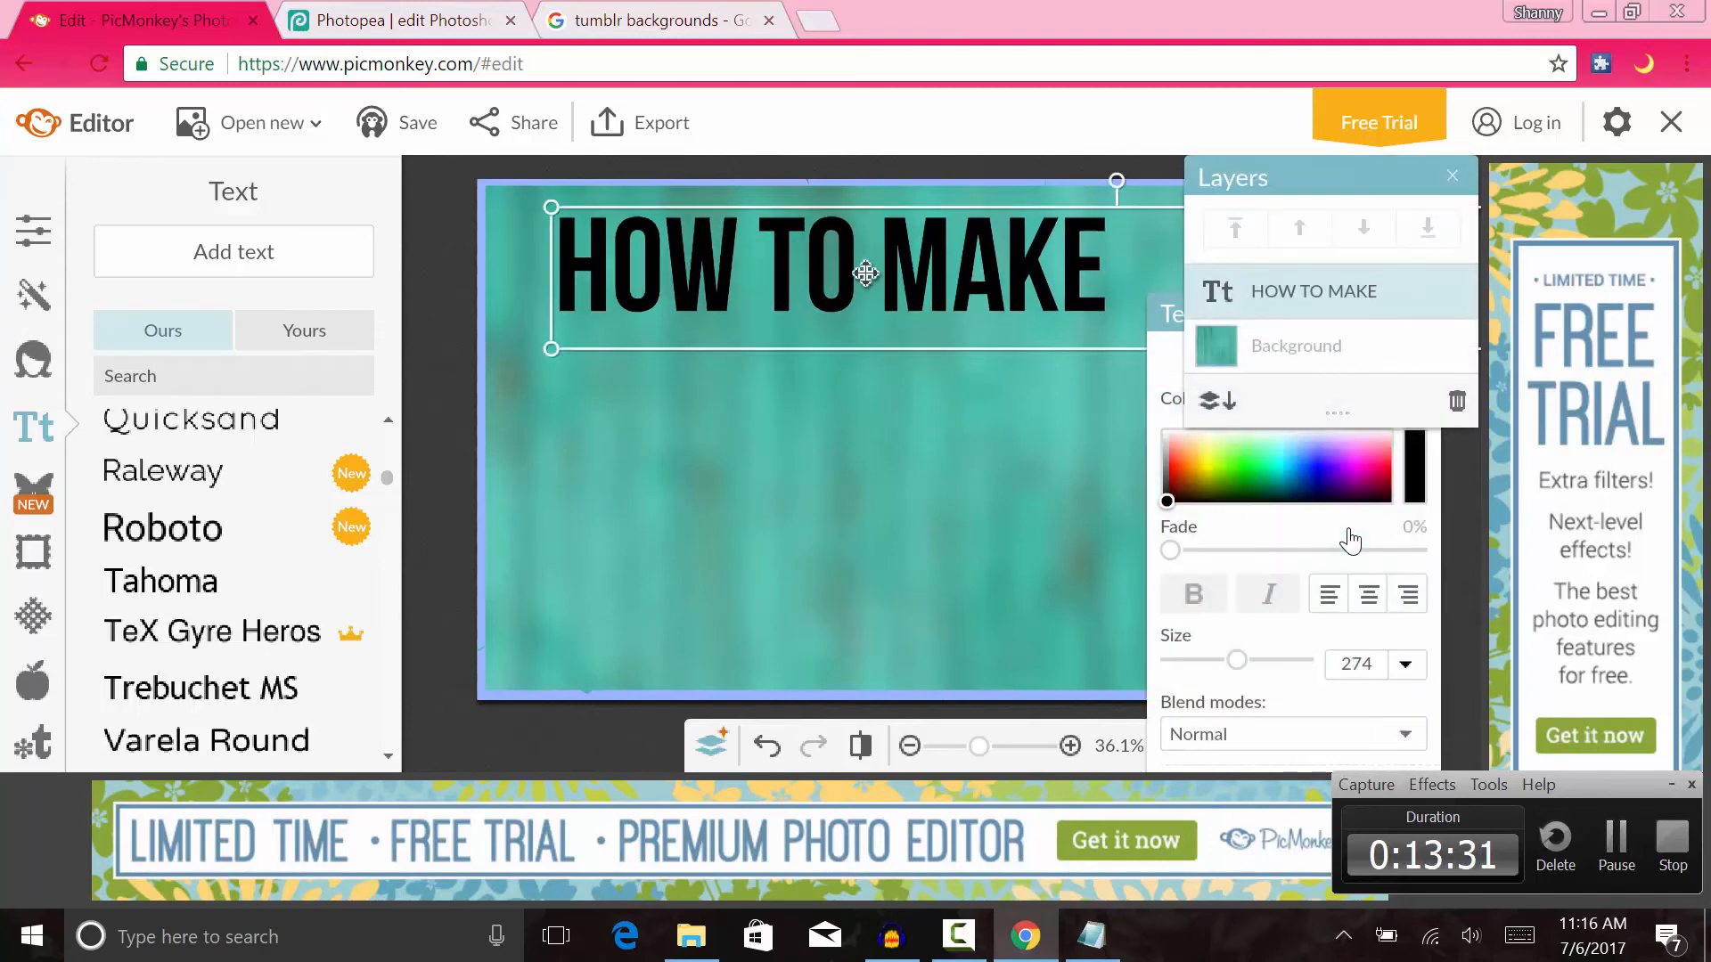
pyautogui.moveTo(863, 272); pyautogui.dragTo(782, 248)
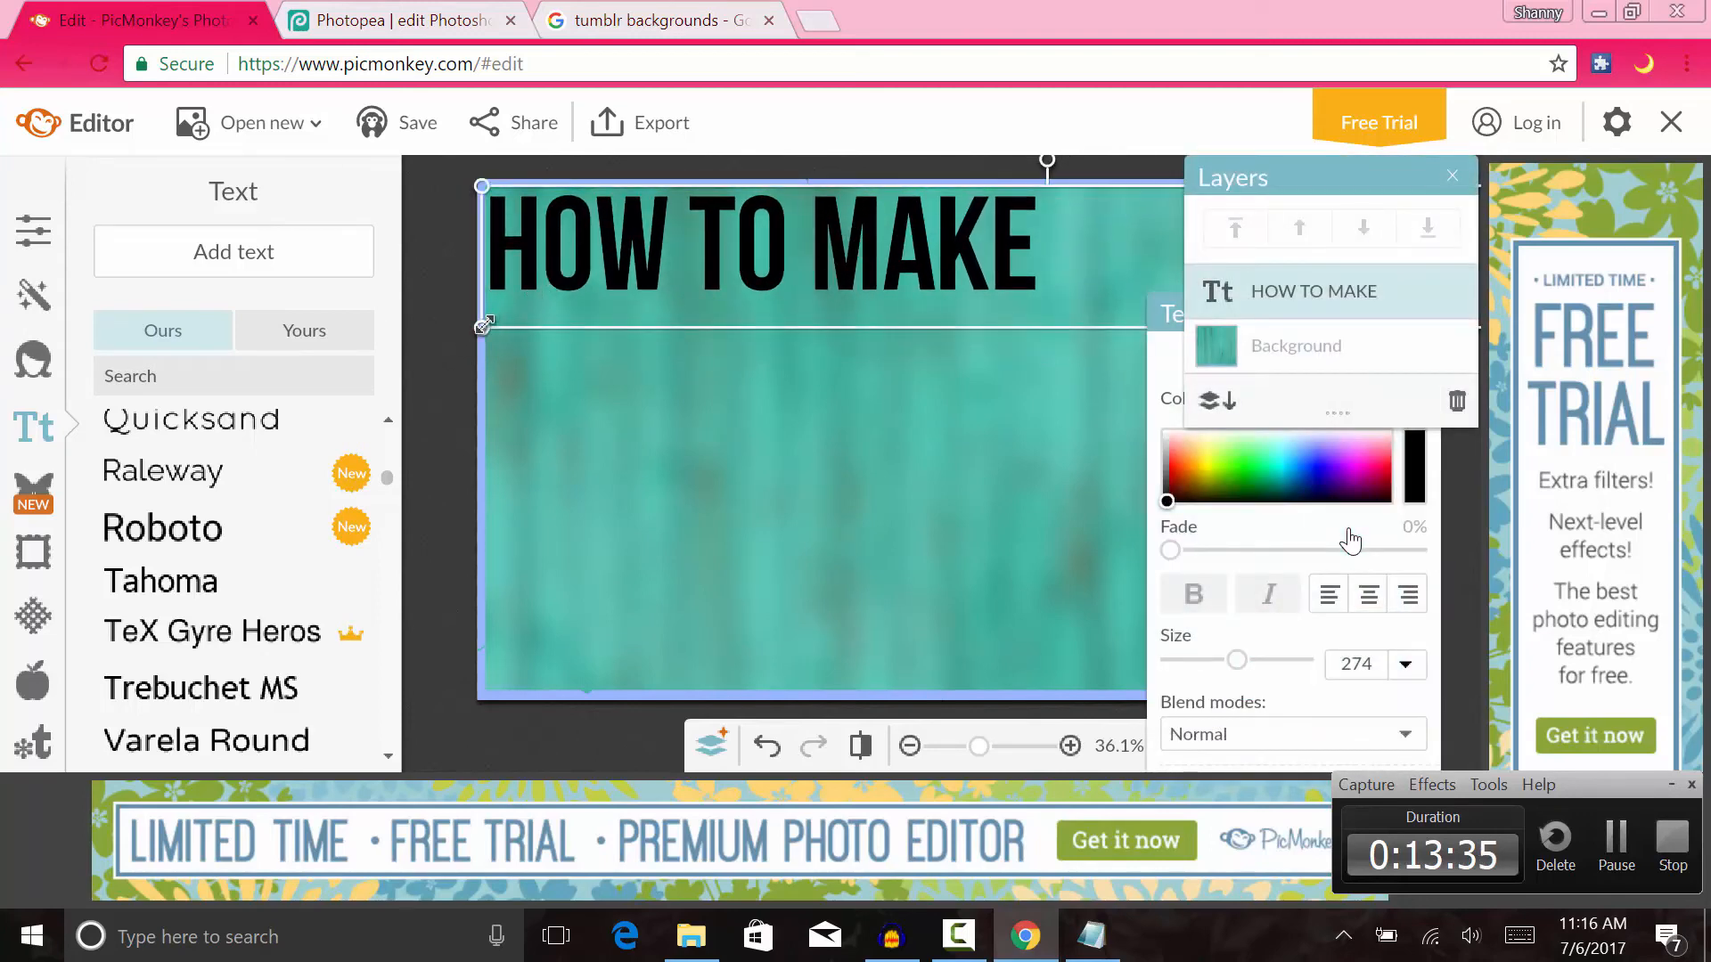
# - Enlarge the HOW TO MAKE title to about size 340 across the thumbnail's upper edge and colour it white (ffffff)
pyautogui.moveTo(483, 326); pyautogui.dragTo(221, 418)
pyautogui.moveTo(764, 275); pyautogui.dragTo(1039, 275)
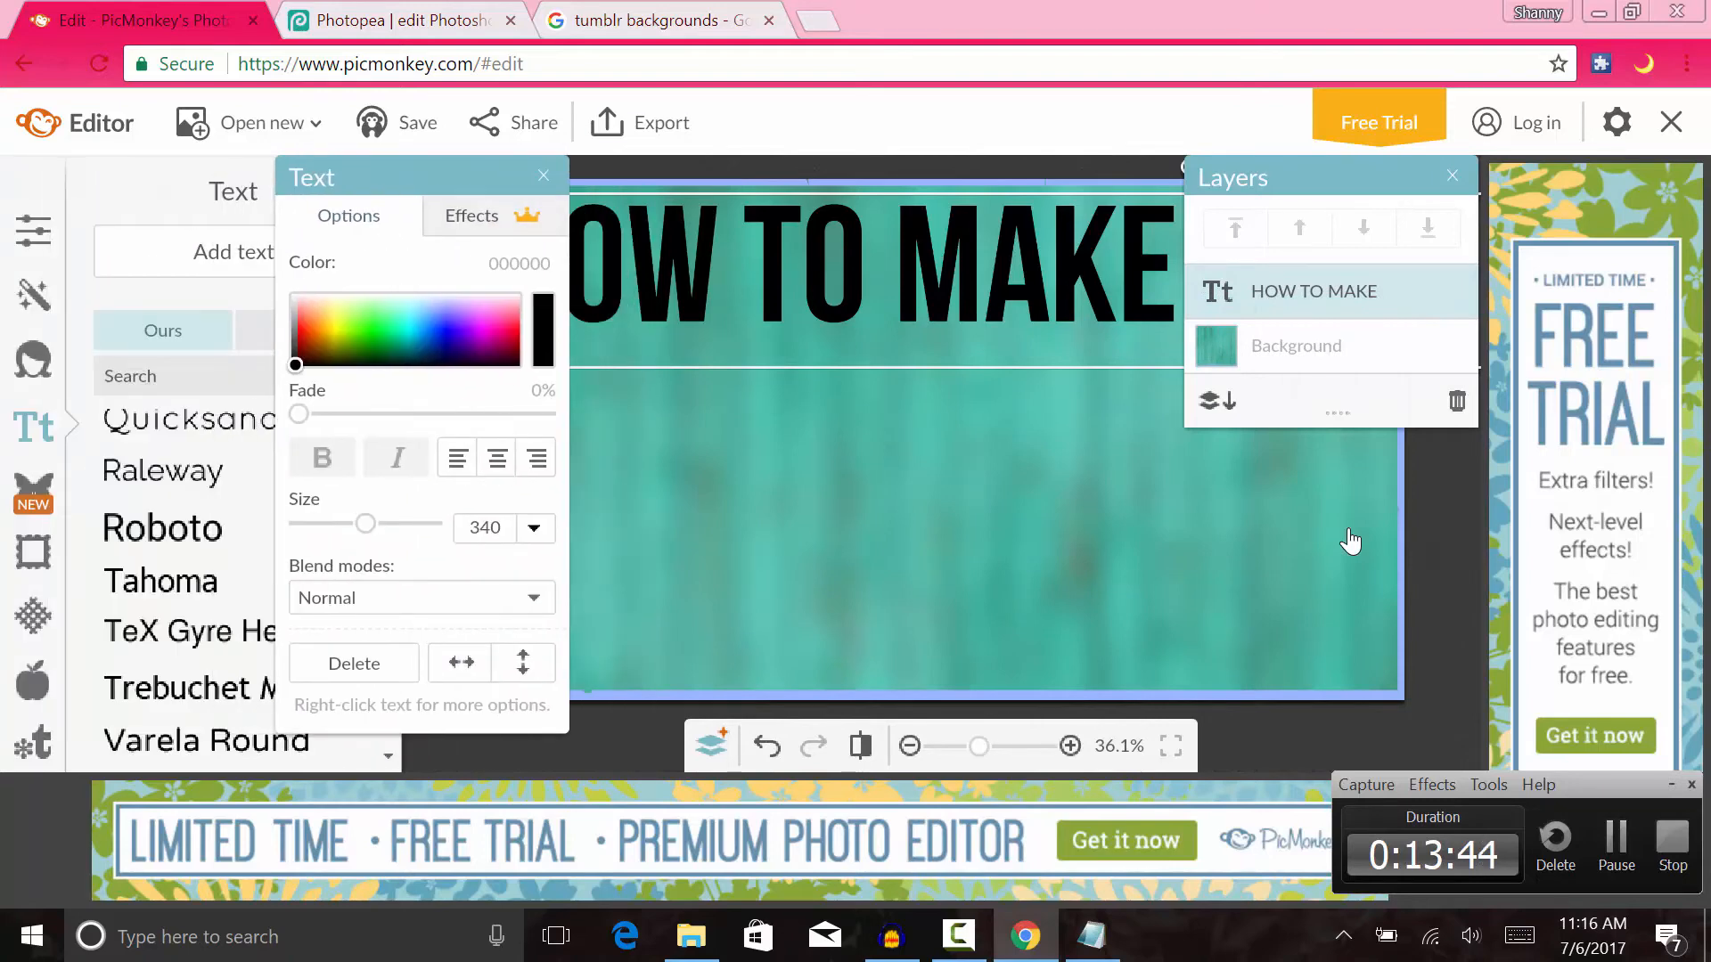
pyautogui.moveTo(343, 334); pyautogui.dragTo(292, 295)
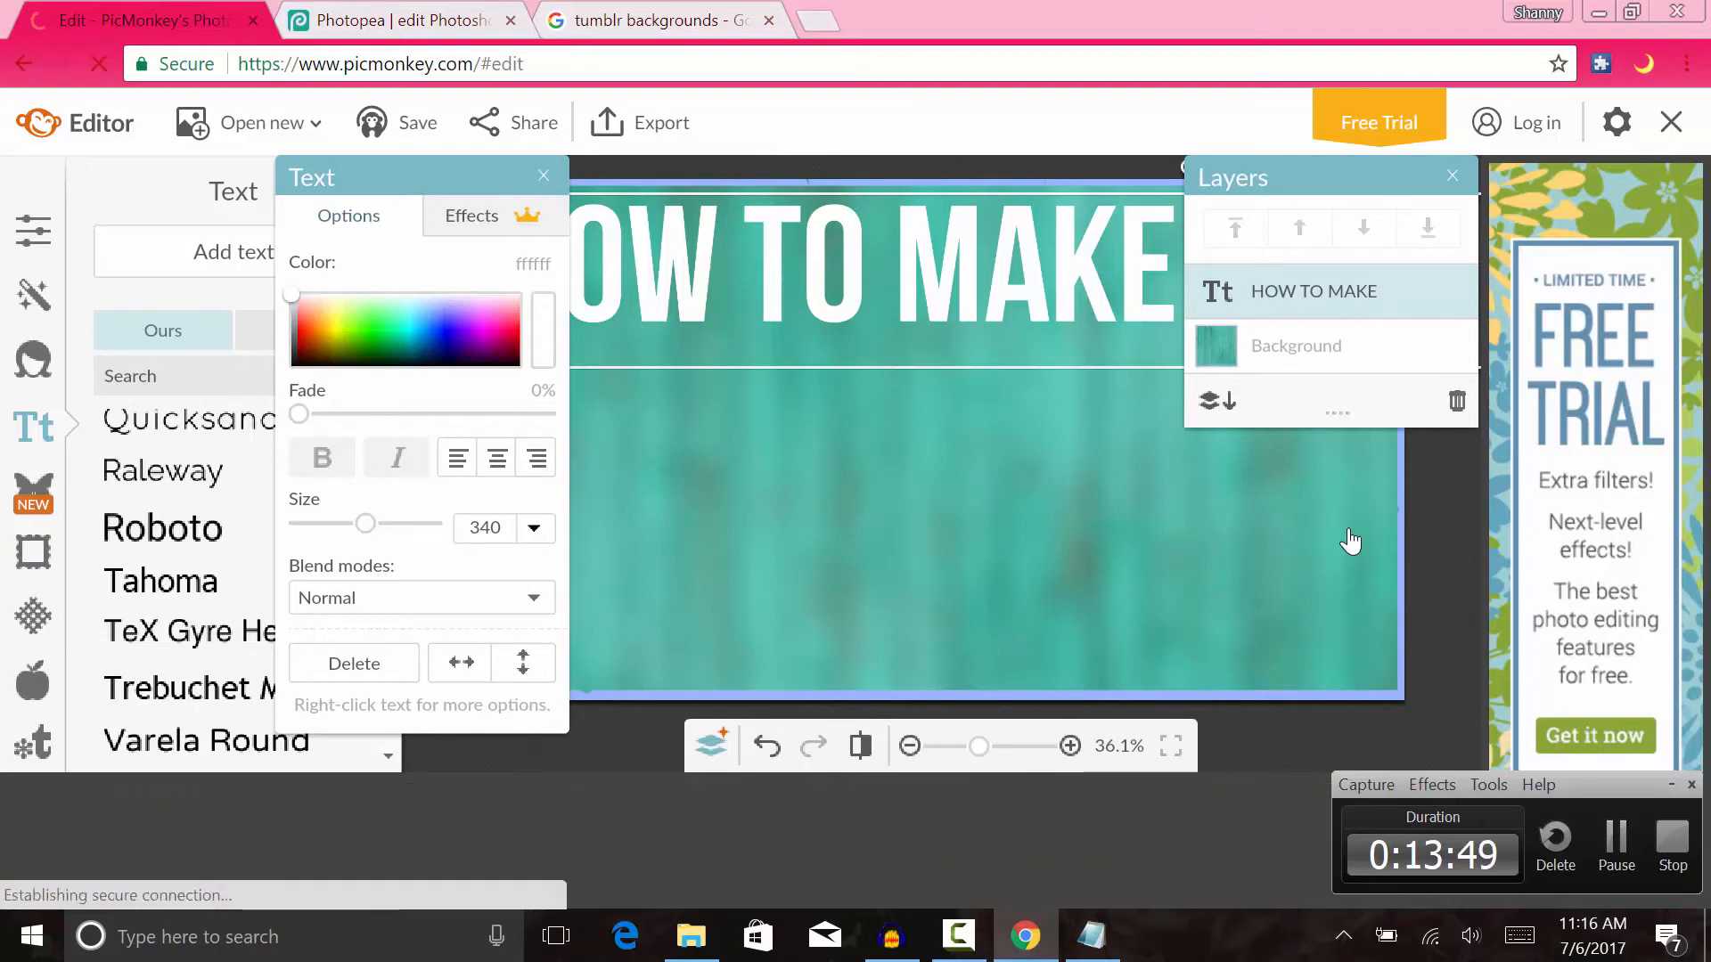
# - Add a rounded rectangle from the Geometric overlays to the thumbnail
pyautogui.click(1351, 541)
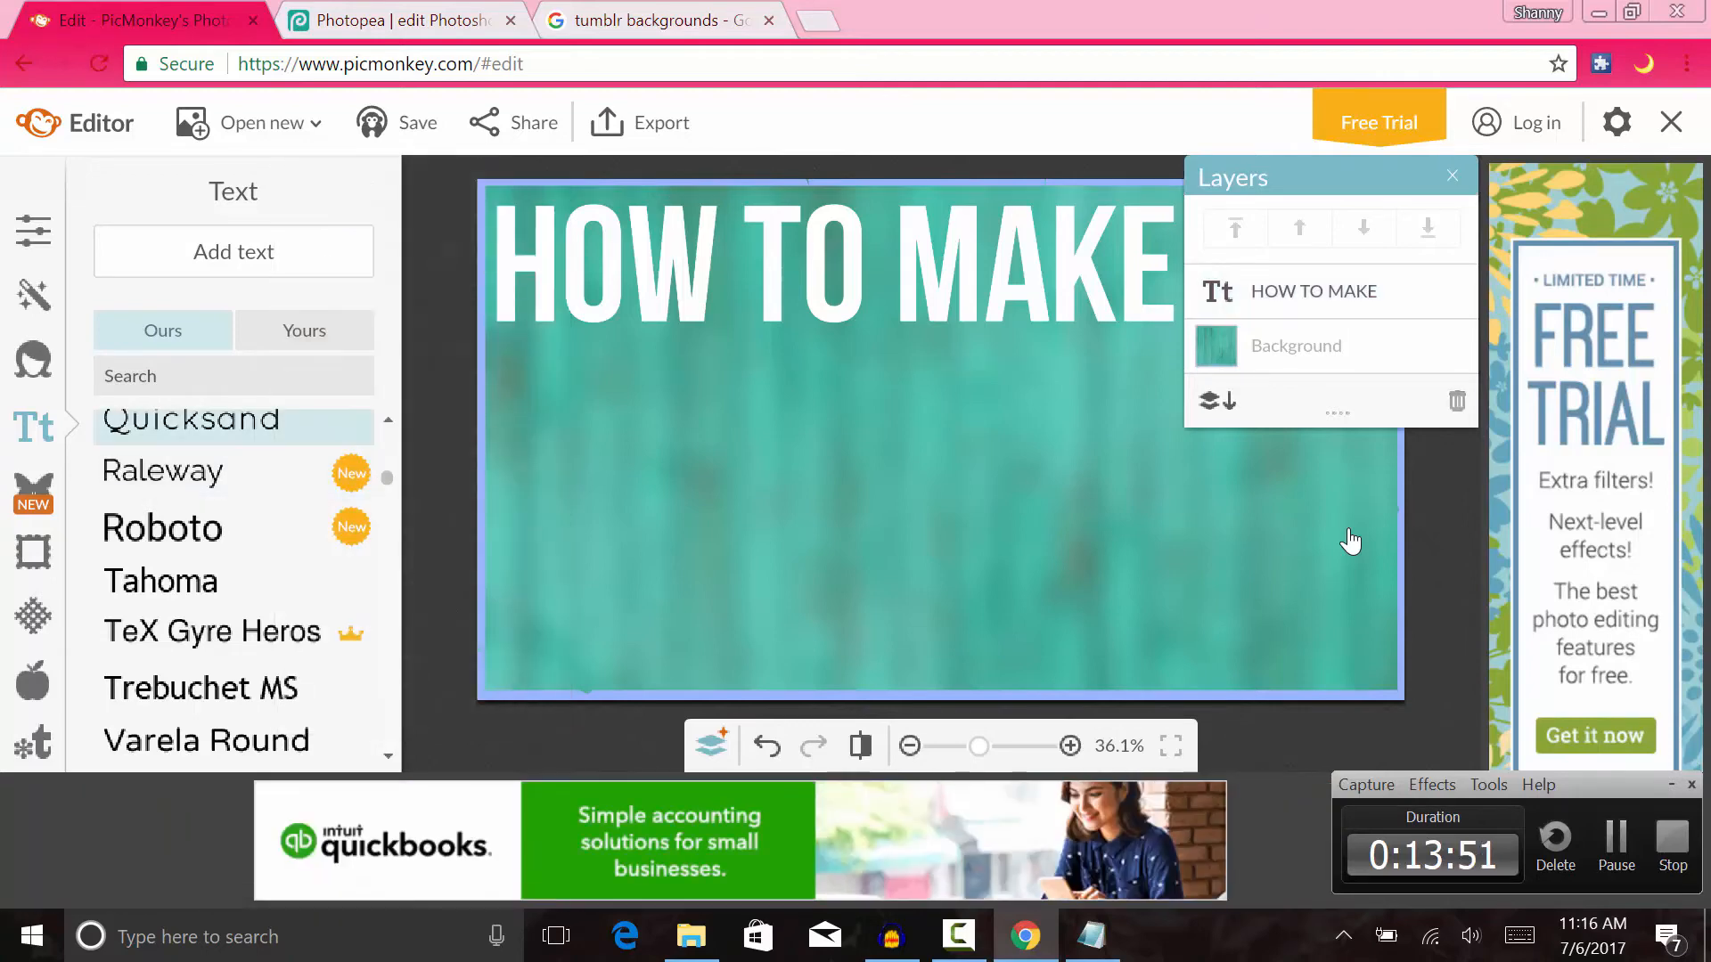
pyautogui.click(34, 491)
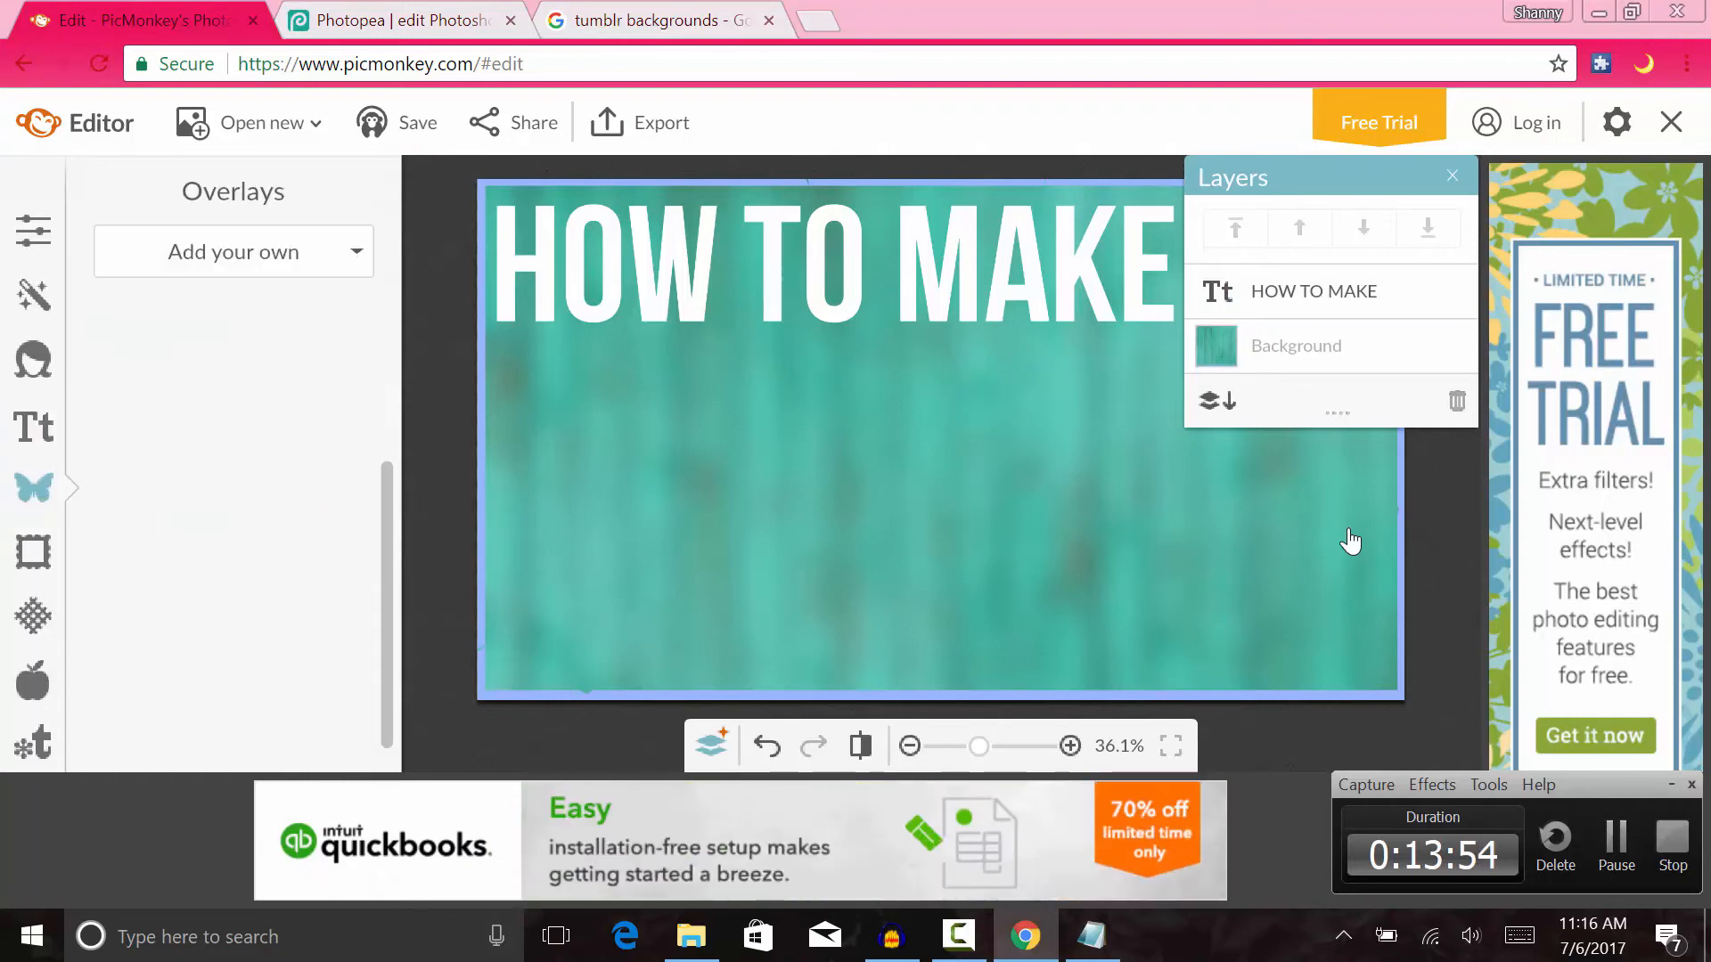
pyautogui.scroll(-1, 234, 534)
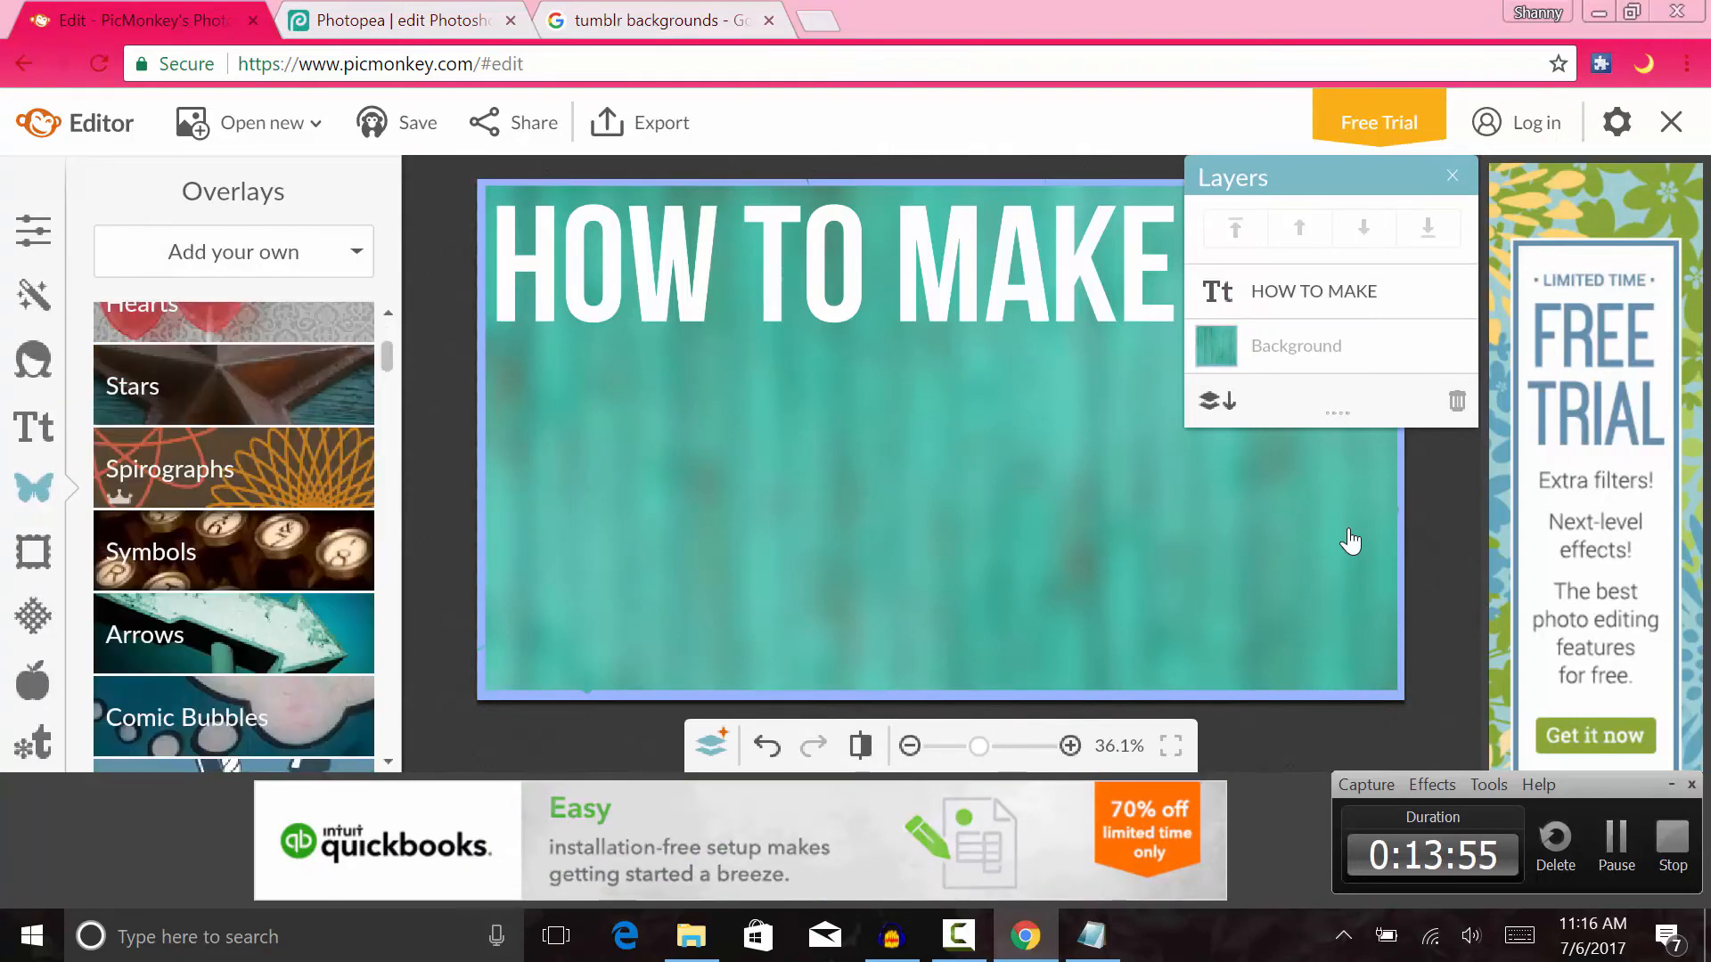
pyautogui.scroll(1, 234, 534)
pyautogui.scroll(-1, 234, 534)
pyautogui.scroll(-2, 234, 534)
pyautogui.scroll(4, 234, 535)
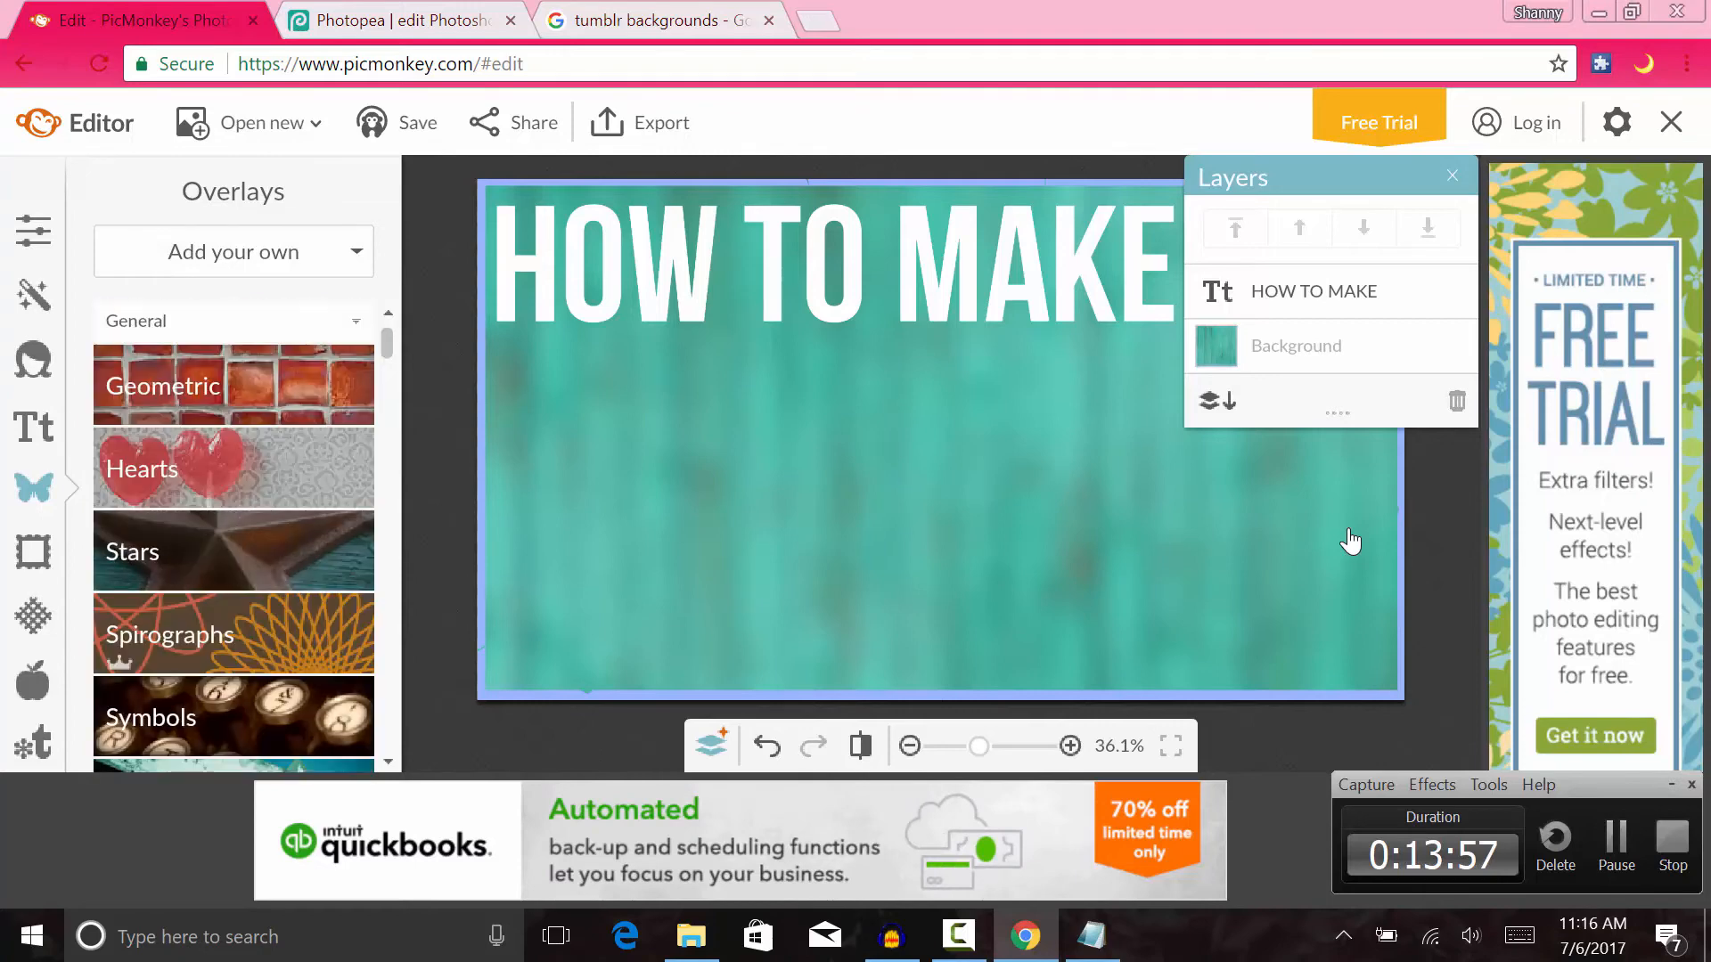
pyautogui.click(233, 385)
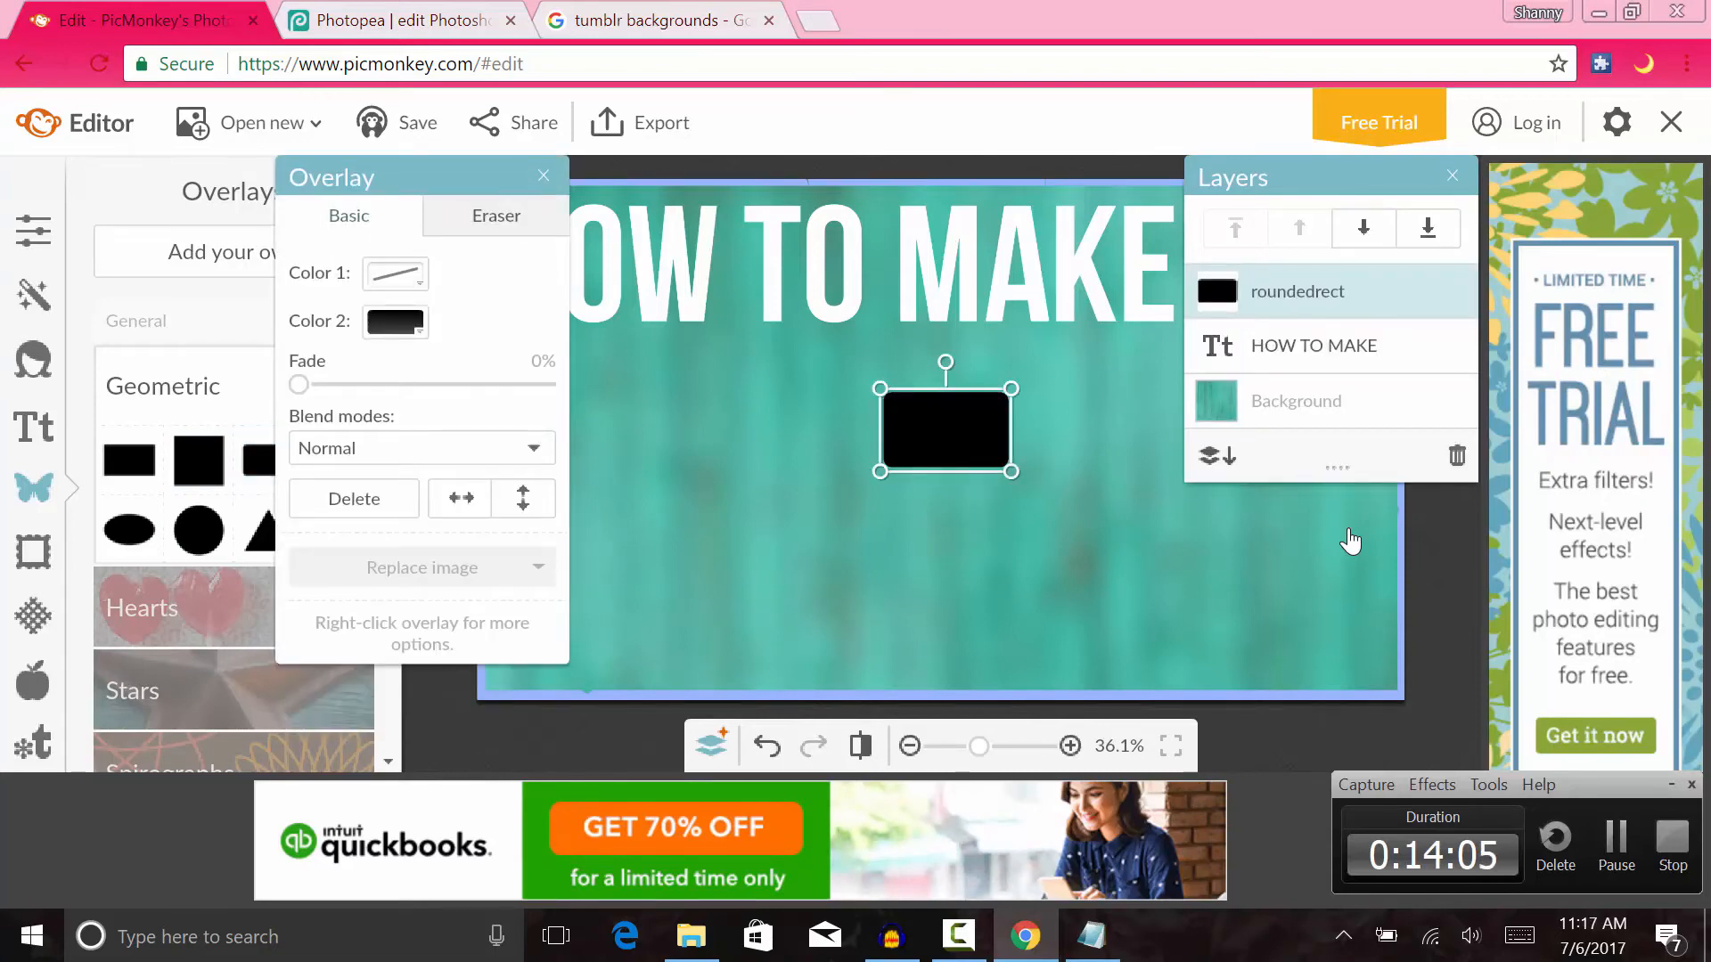
# - Stretch the rounded rectangle into a wide banner covering the HOW TO MAKE title along the thumbnail's upper edge
pyautogui.moveTo(419, 176); pyautogui.dragTo(202, 219)
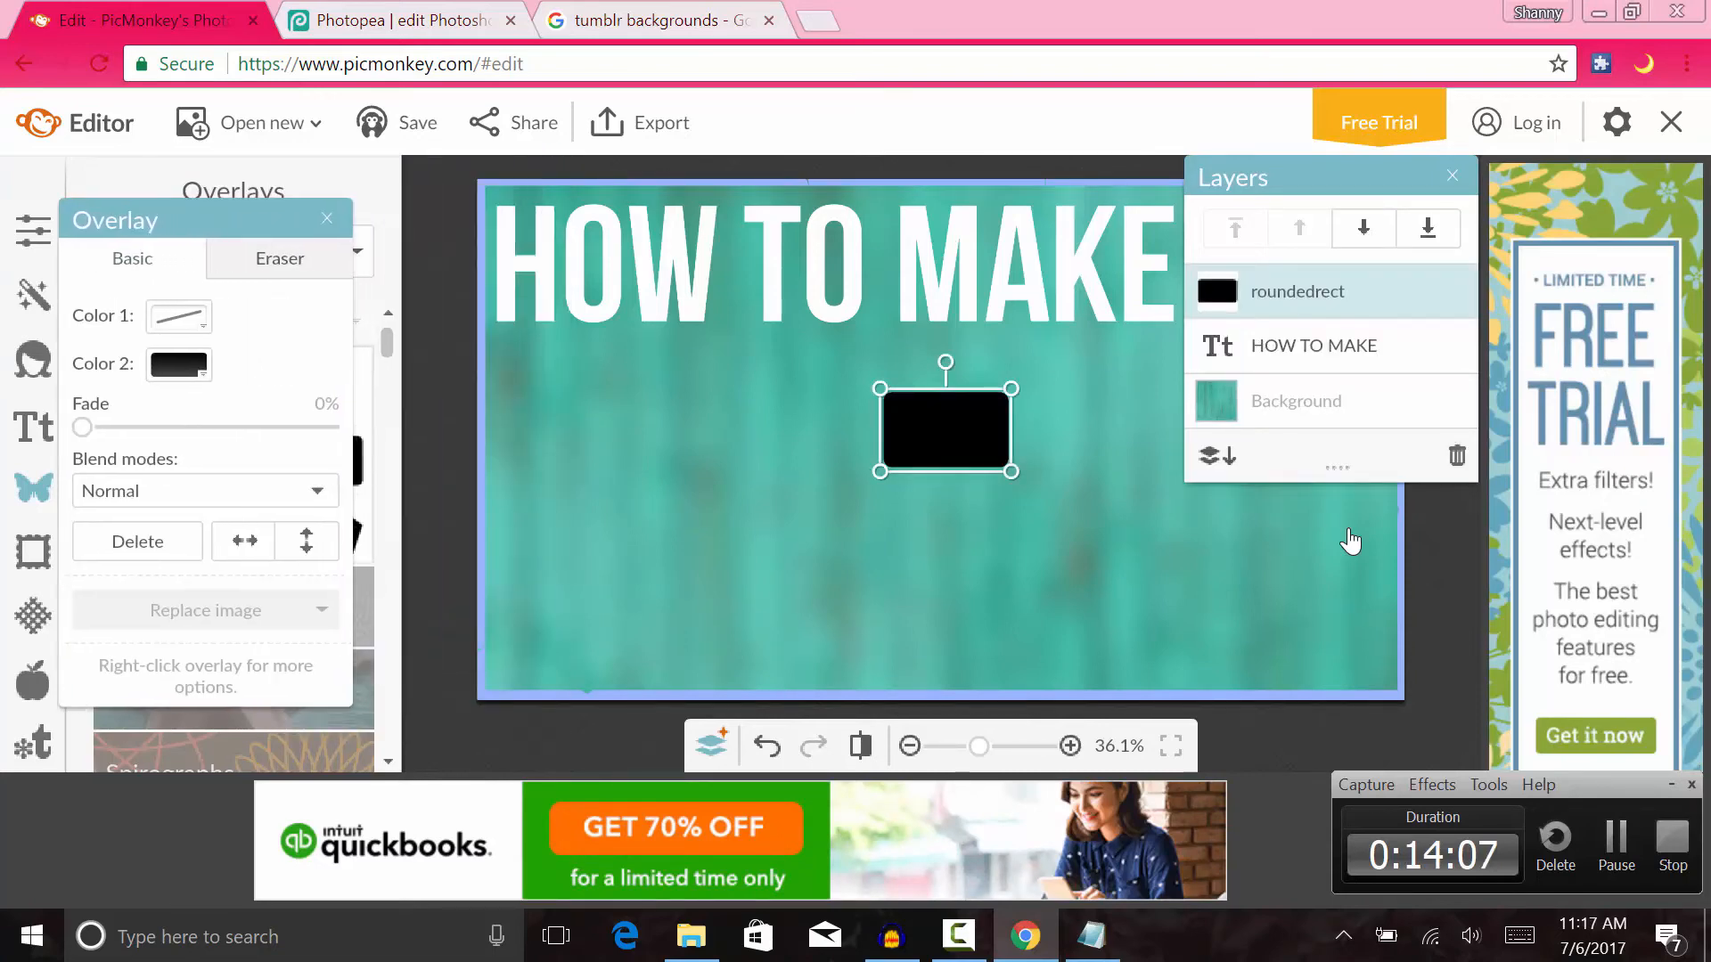
pyautogui.moveTo(948, 427); pyautogui.dragTo(1383, 348)
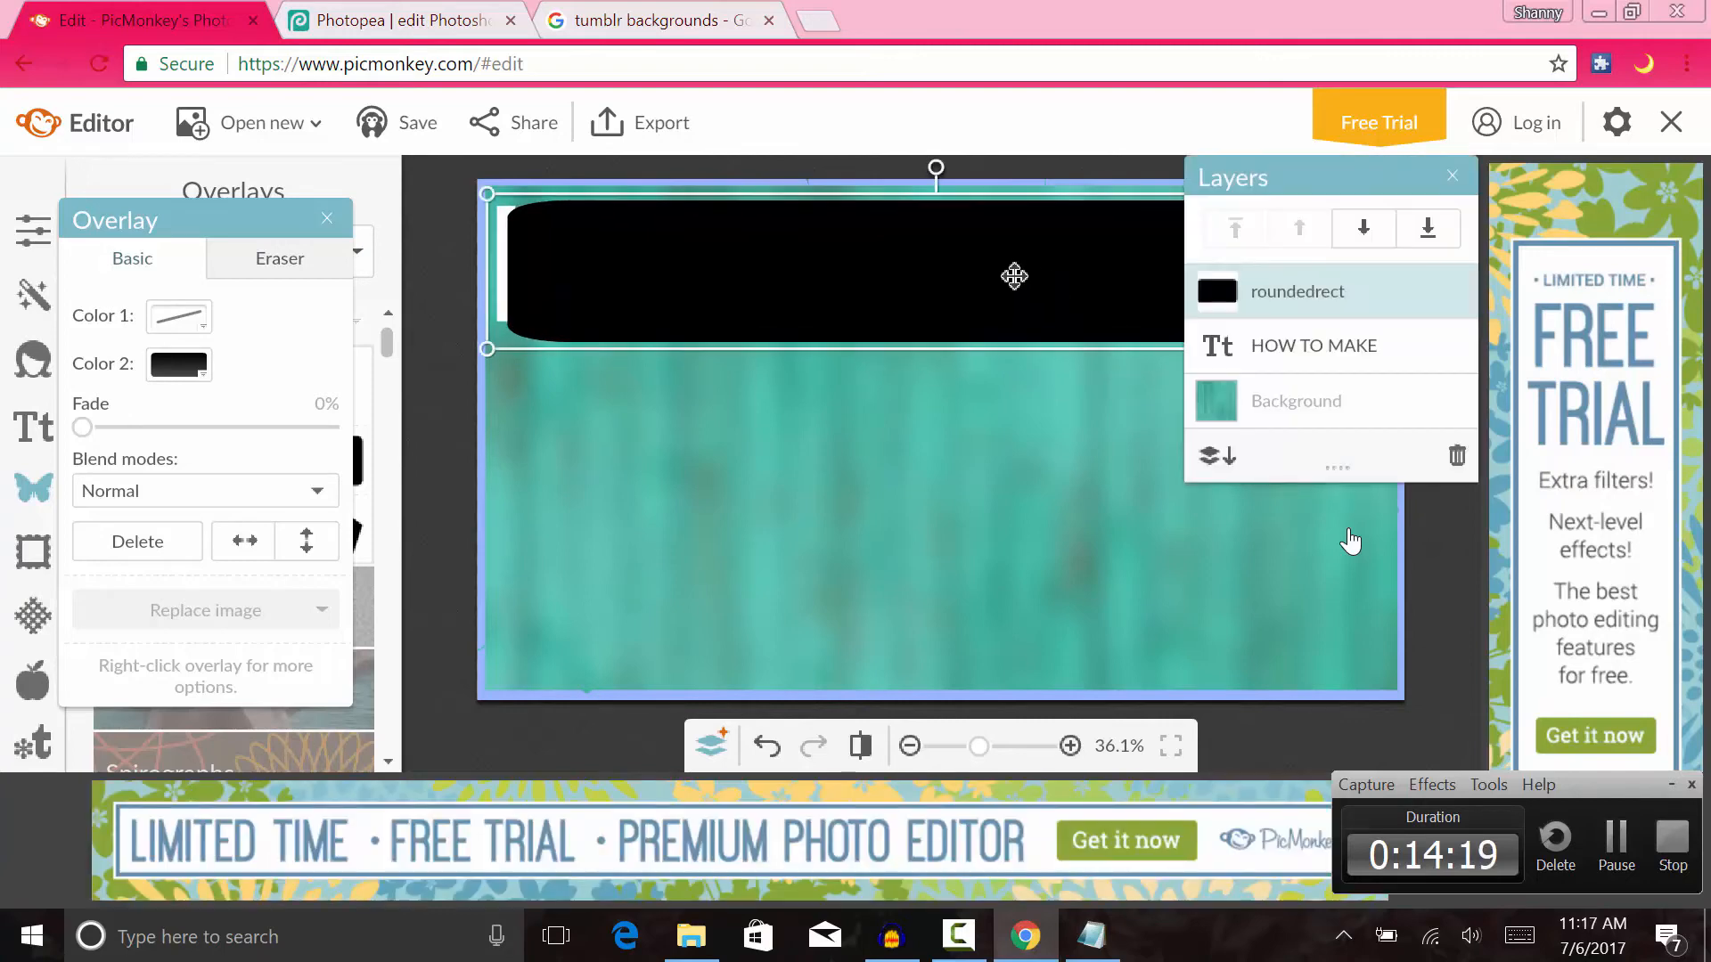
pyautogui.moveTo(782, 225)
pyautogui.mouseDown()
pyautogui.moveTo(756, 210)
pyautogui.moveTo(769, 222)
pyautogui.mouseUp()
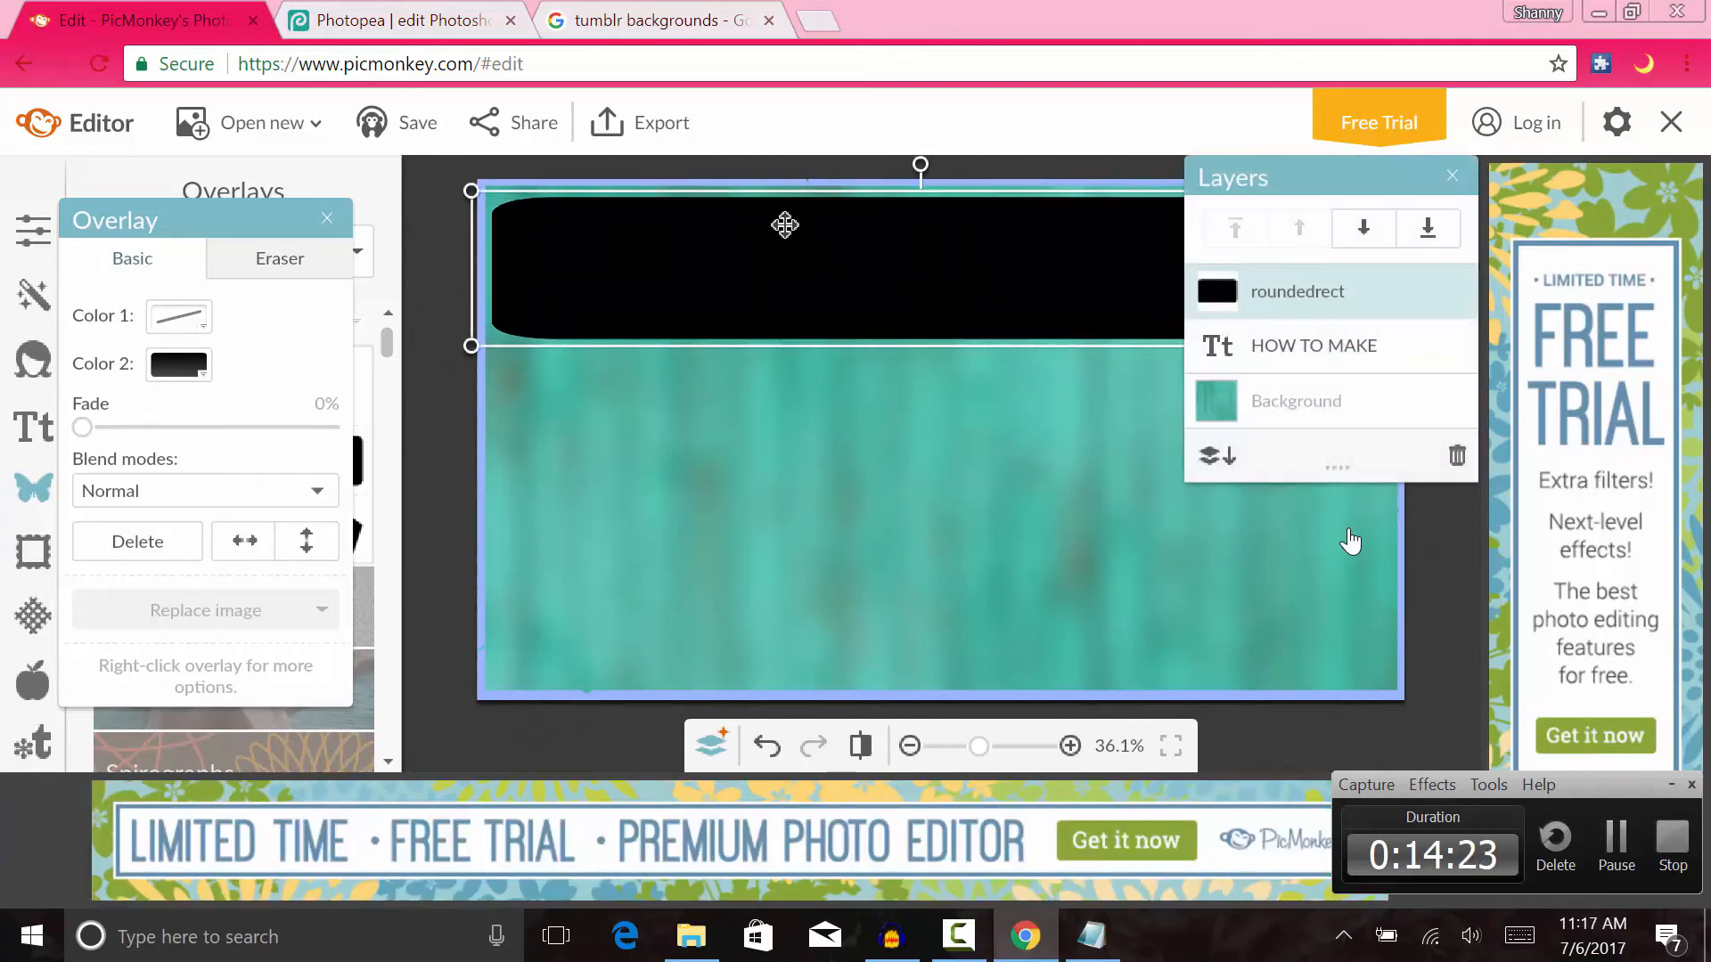
# - Colour the rounded rectangle bright pink and place its layer beneath the HOW TO MAKE text
pyautogui.click(180, 364)
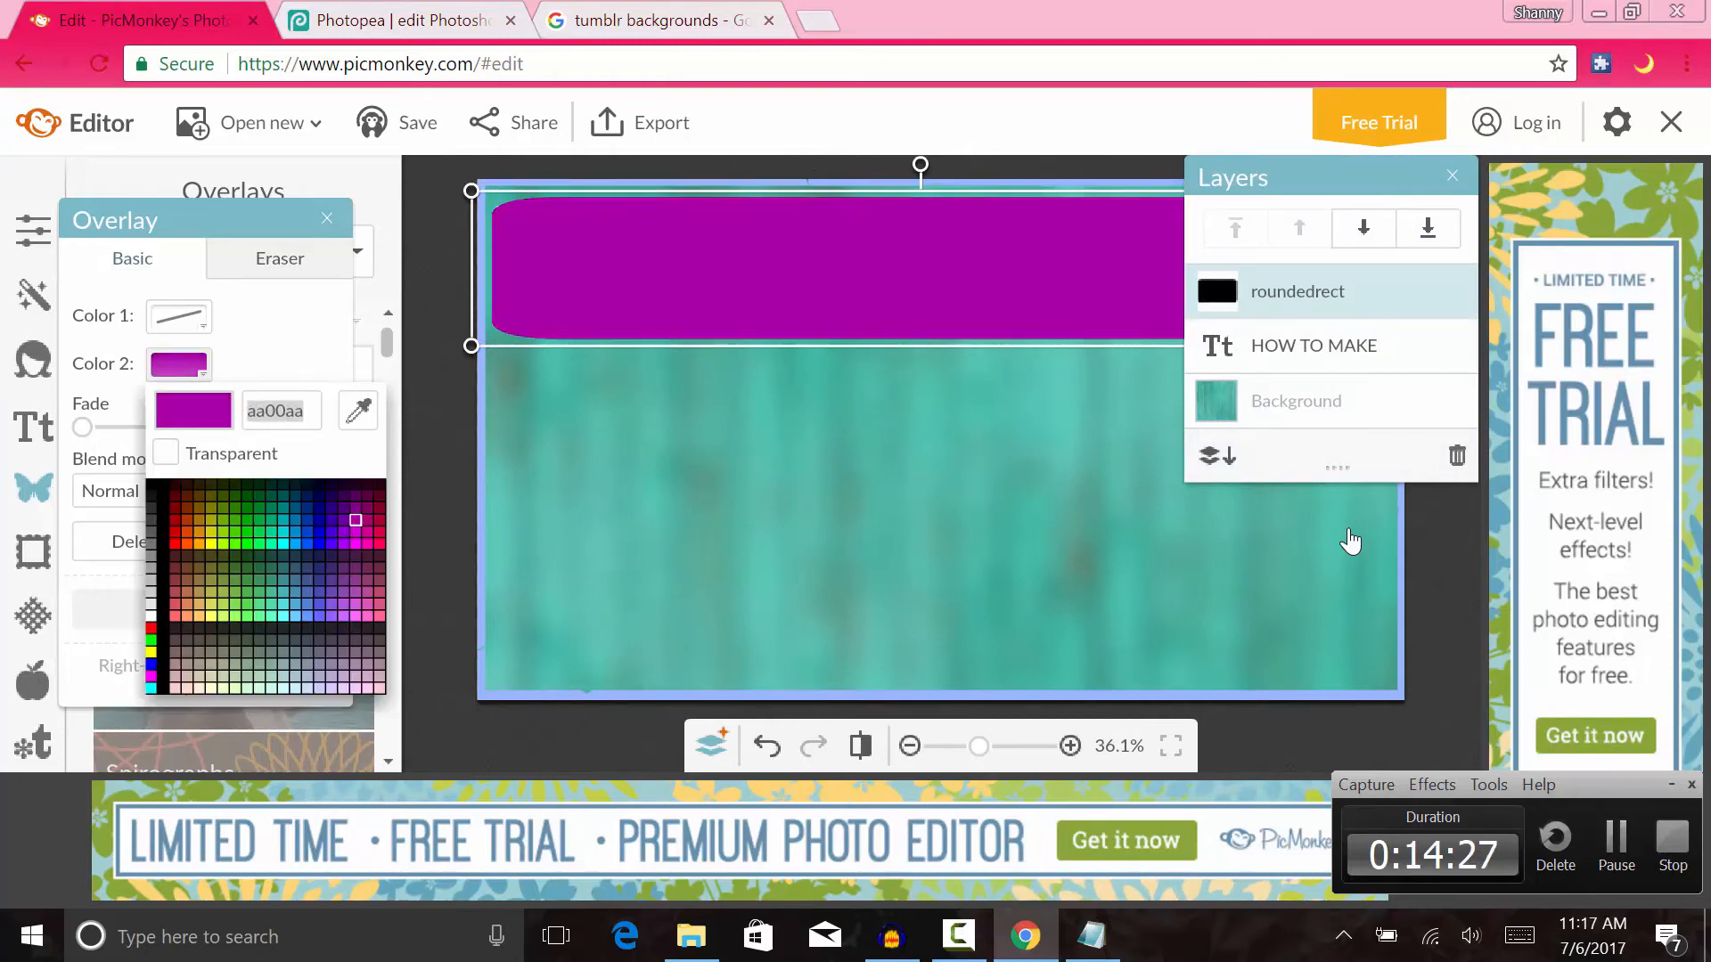
pyautogui.click(355, 508)
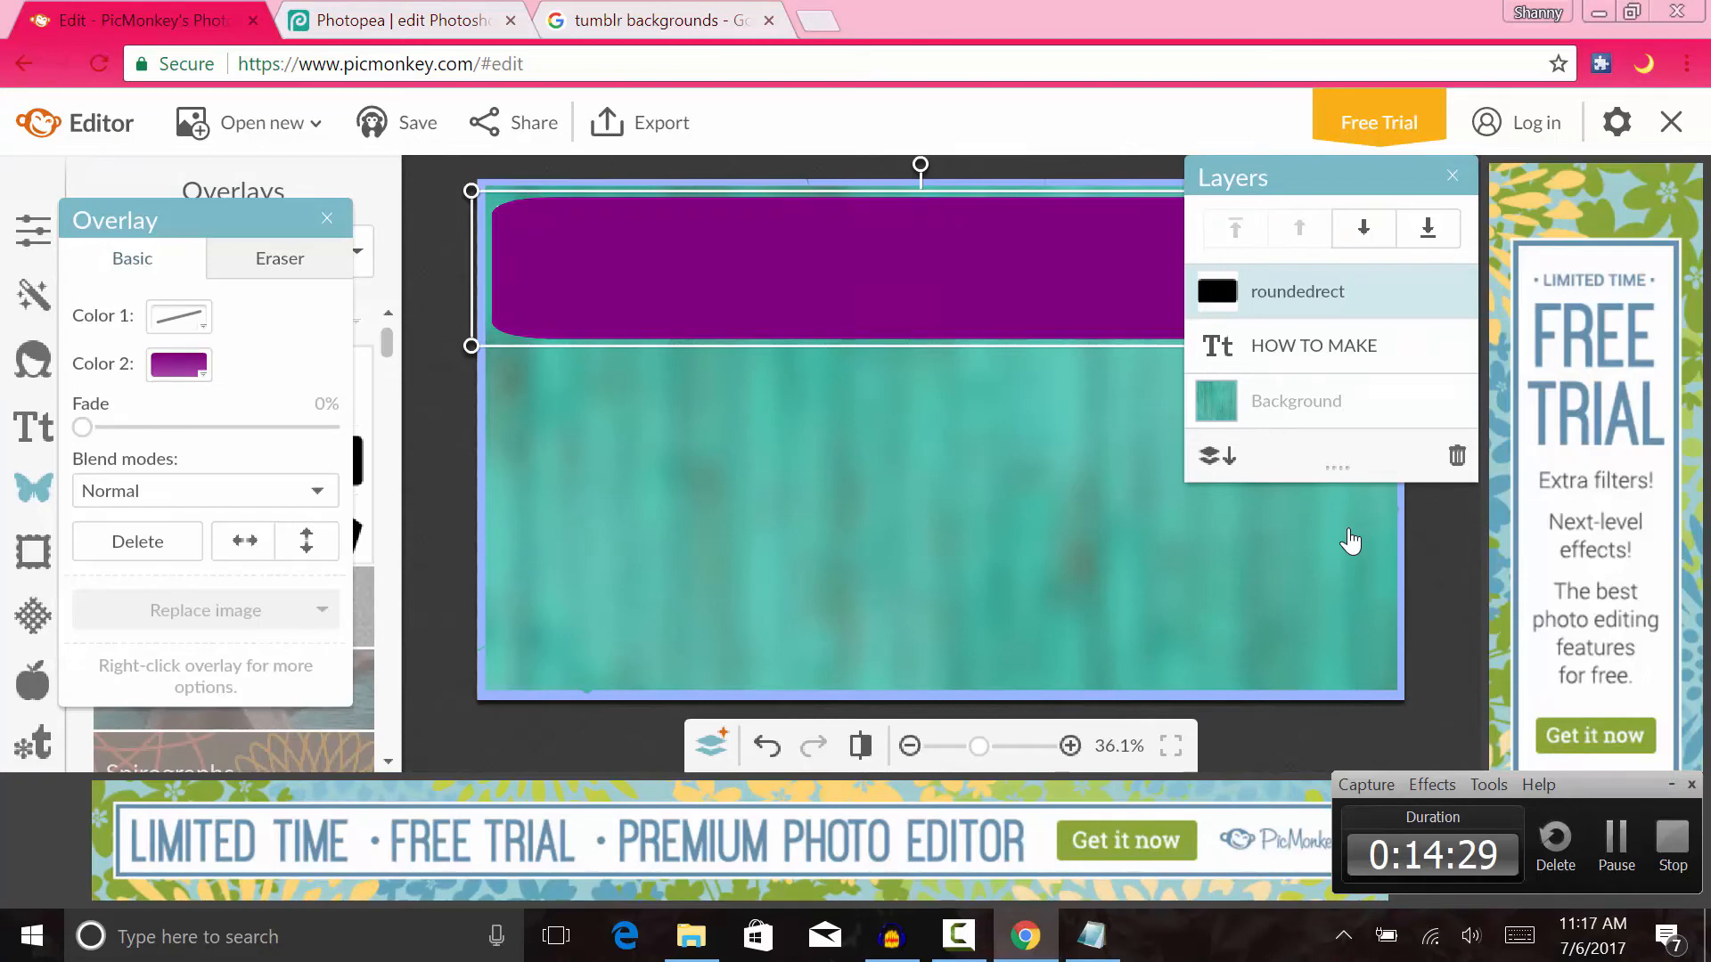
pyautogui.click(179, 365)
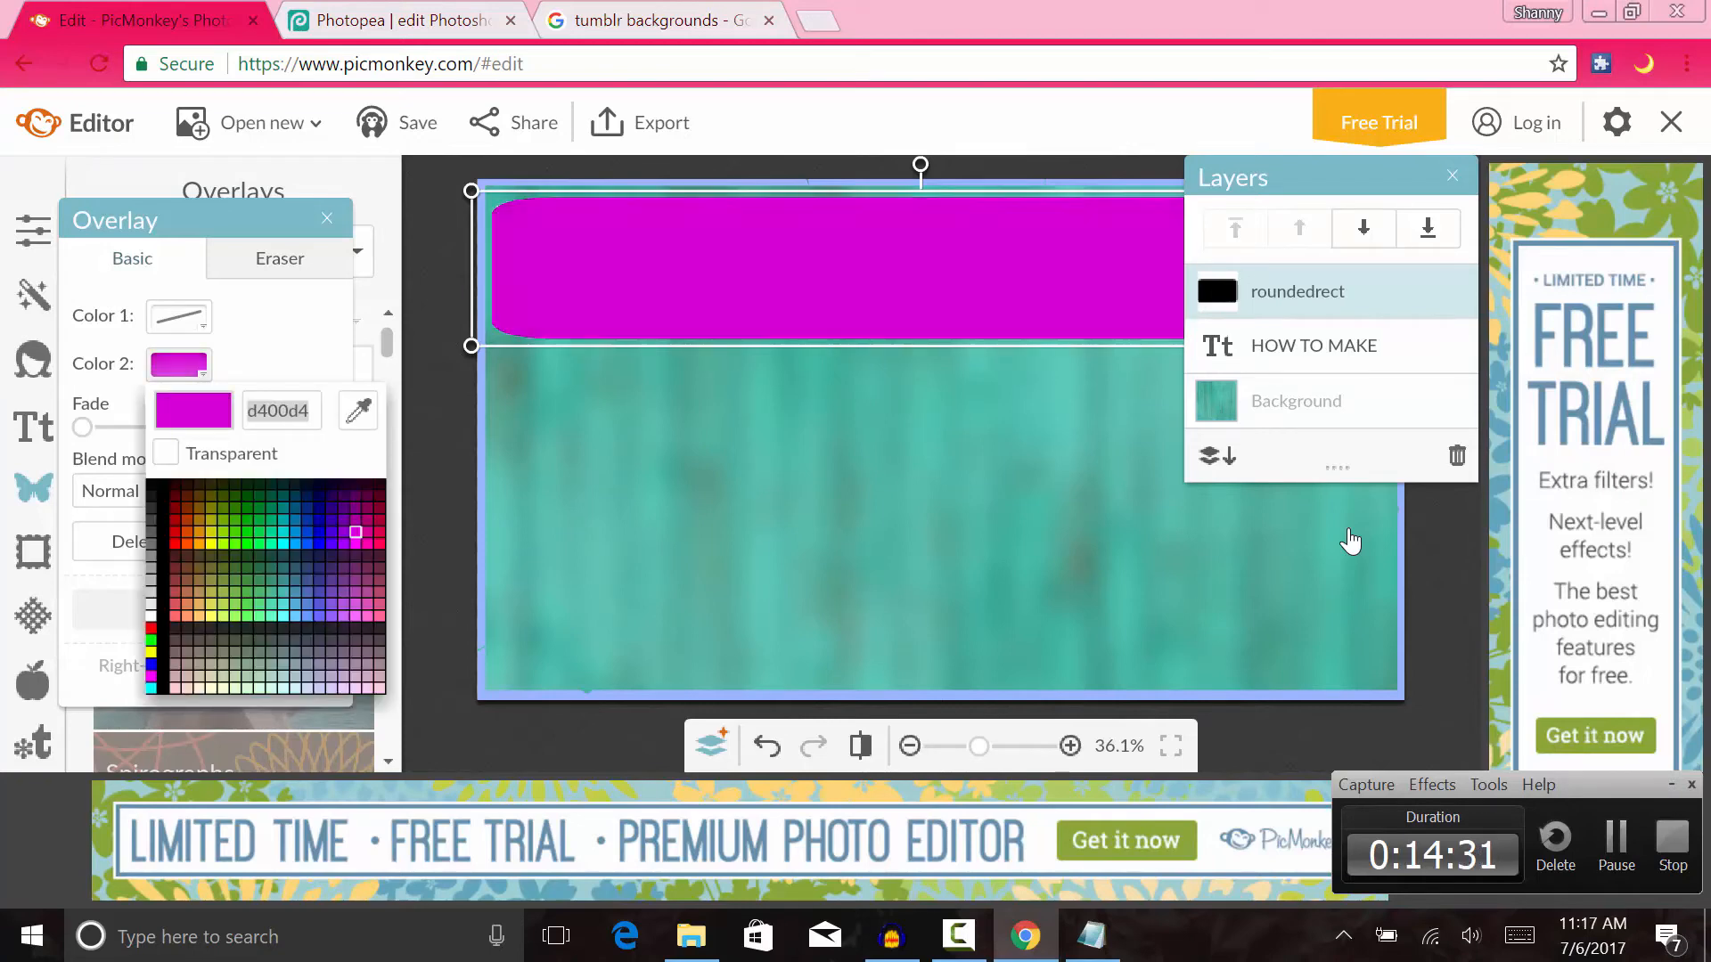
pyautogui.click(355, 532)
pyautogui.click(179, 365)
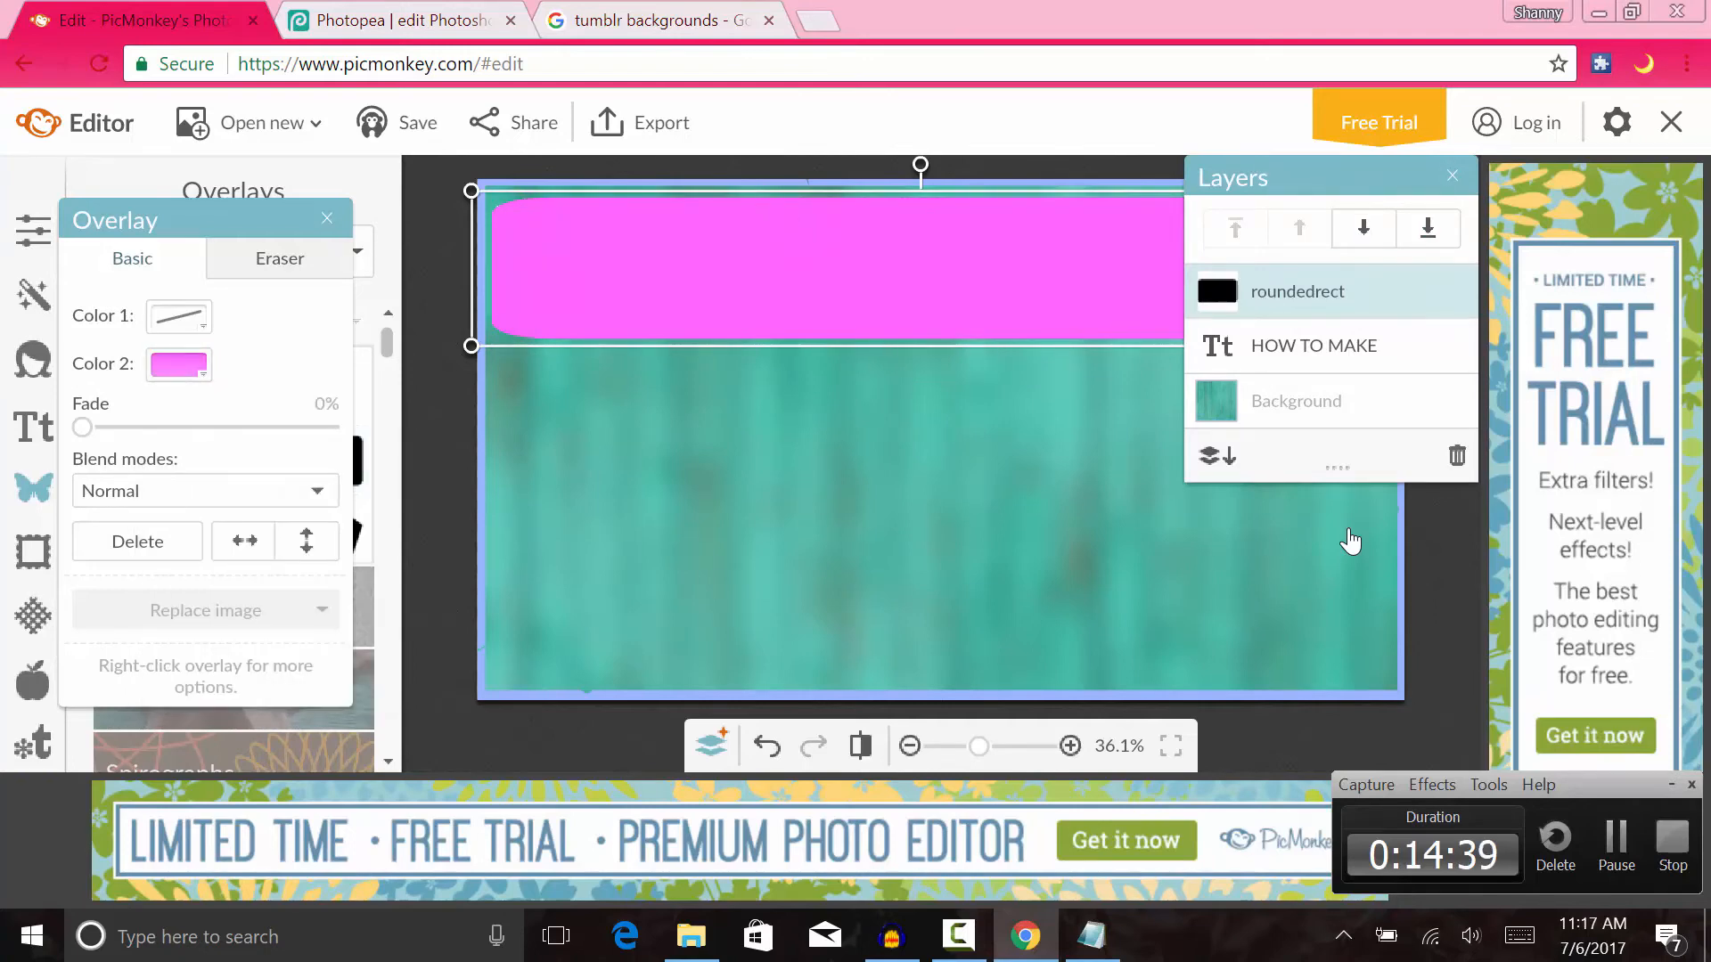
pyautogui.moveTo(1347, 297); pyautogui.dragTo(1326, 375)
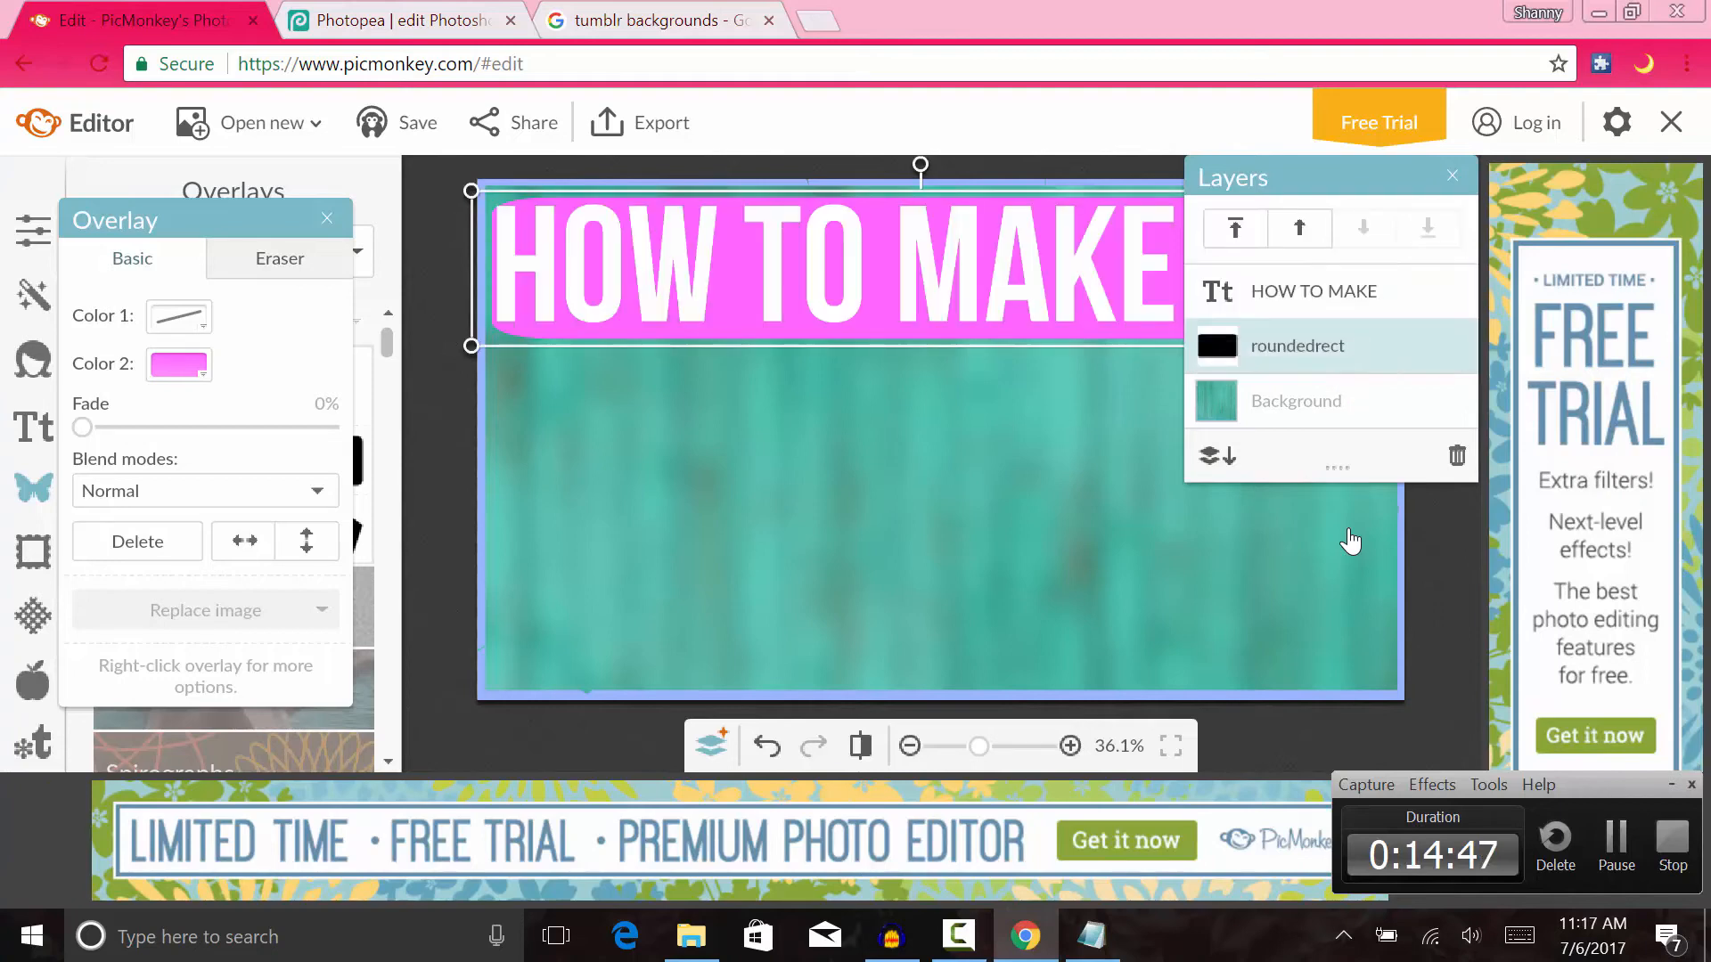
pyautogui.click(1351, 540)
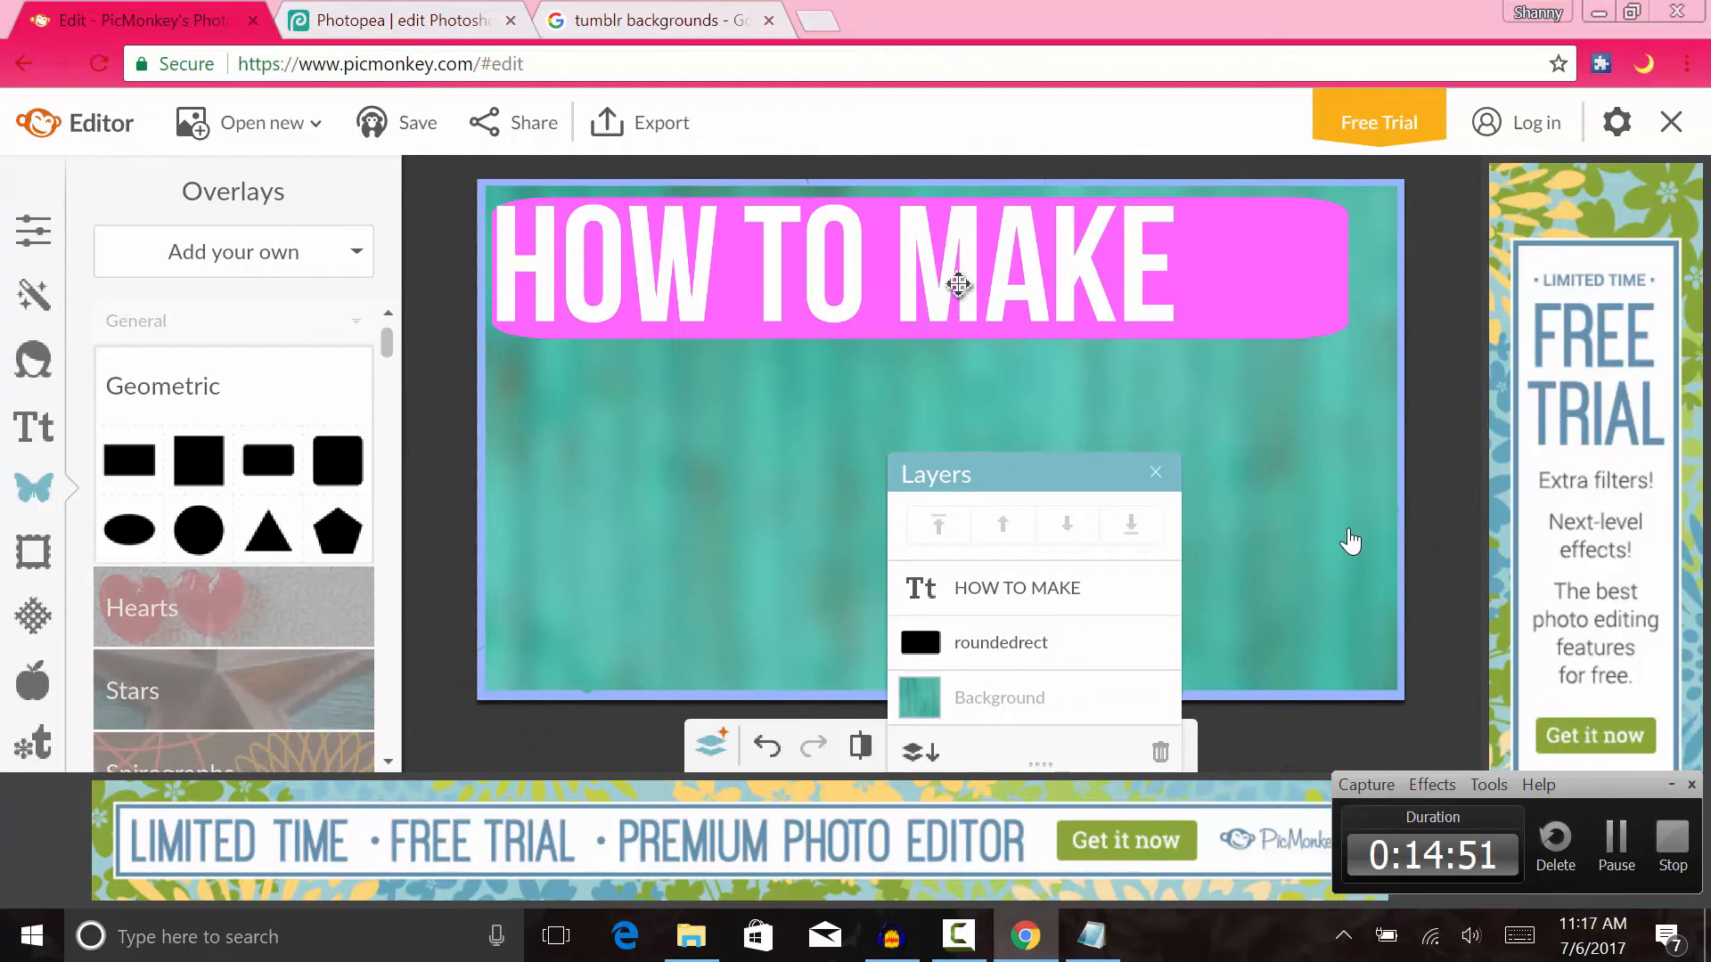
# - Shift the HOW TO MAKE title and its pink banner slightly right, leaving space for another letter at the banner's right end
pyautogui.click(998, 642)
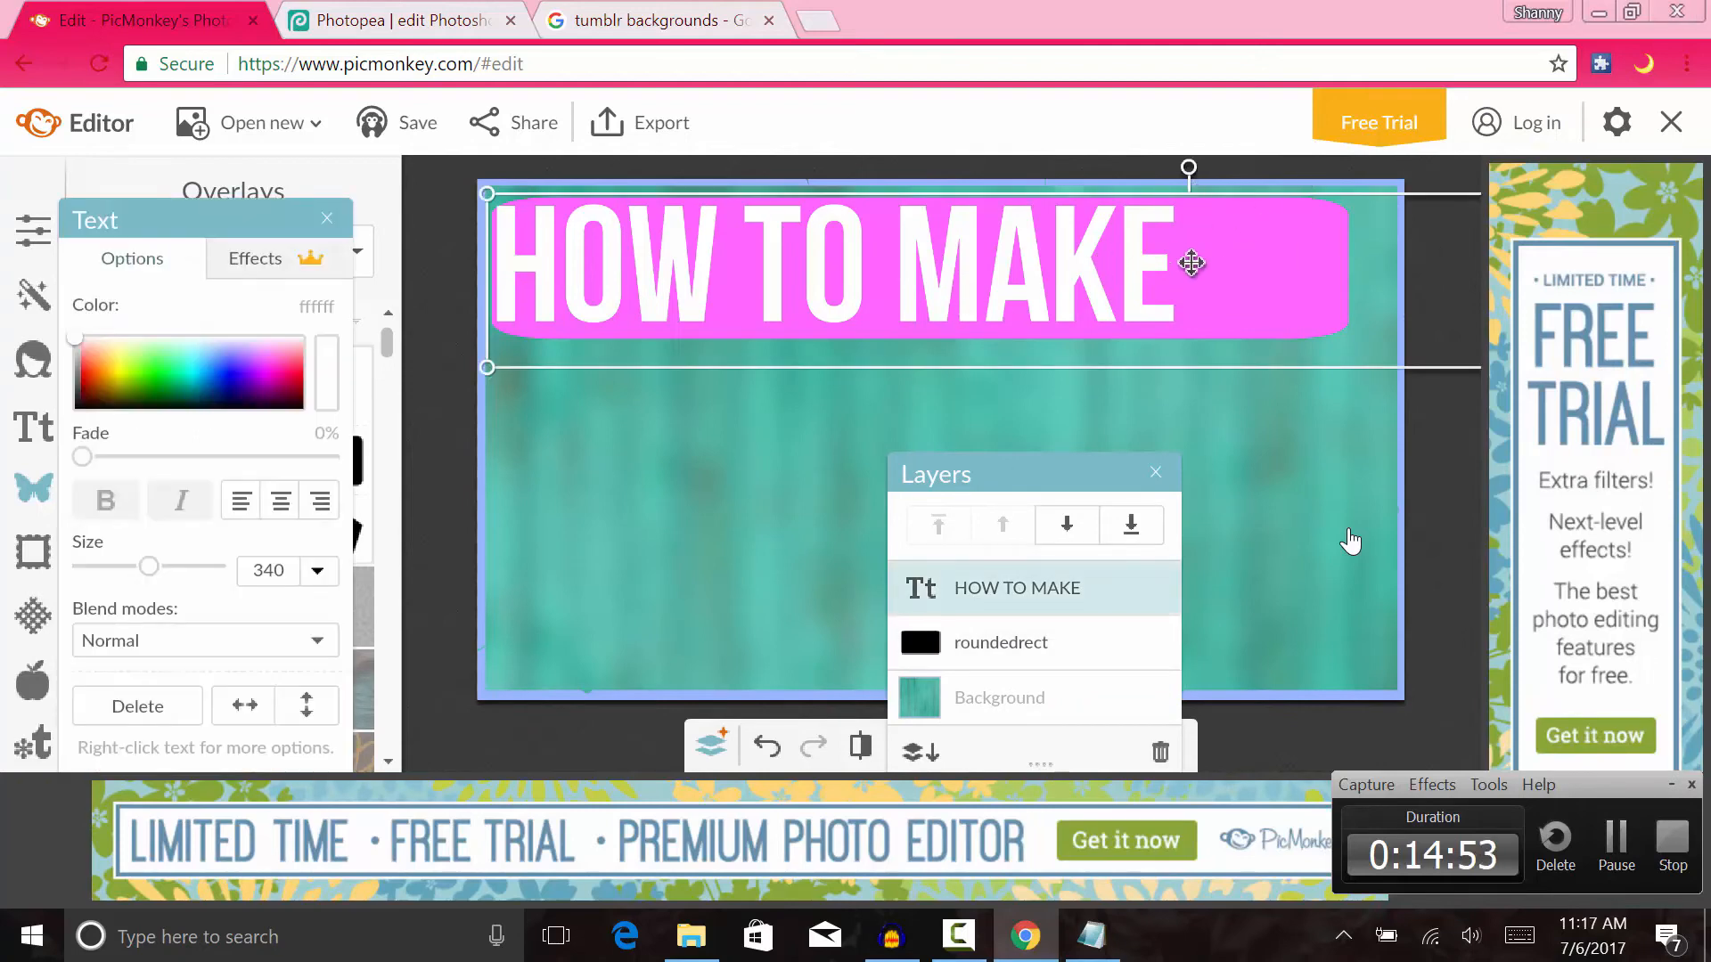
pyautogui.moveTo(1191, 263); pyautogui.dragTo(1218, 303)
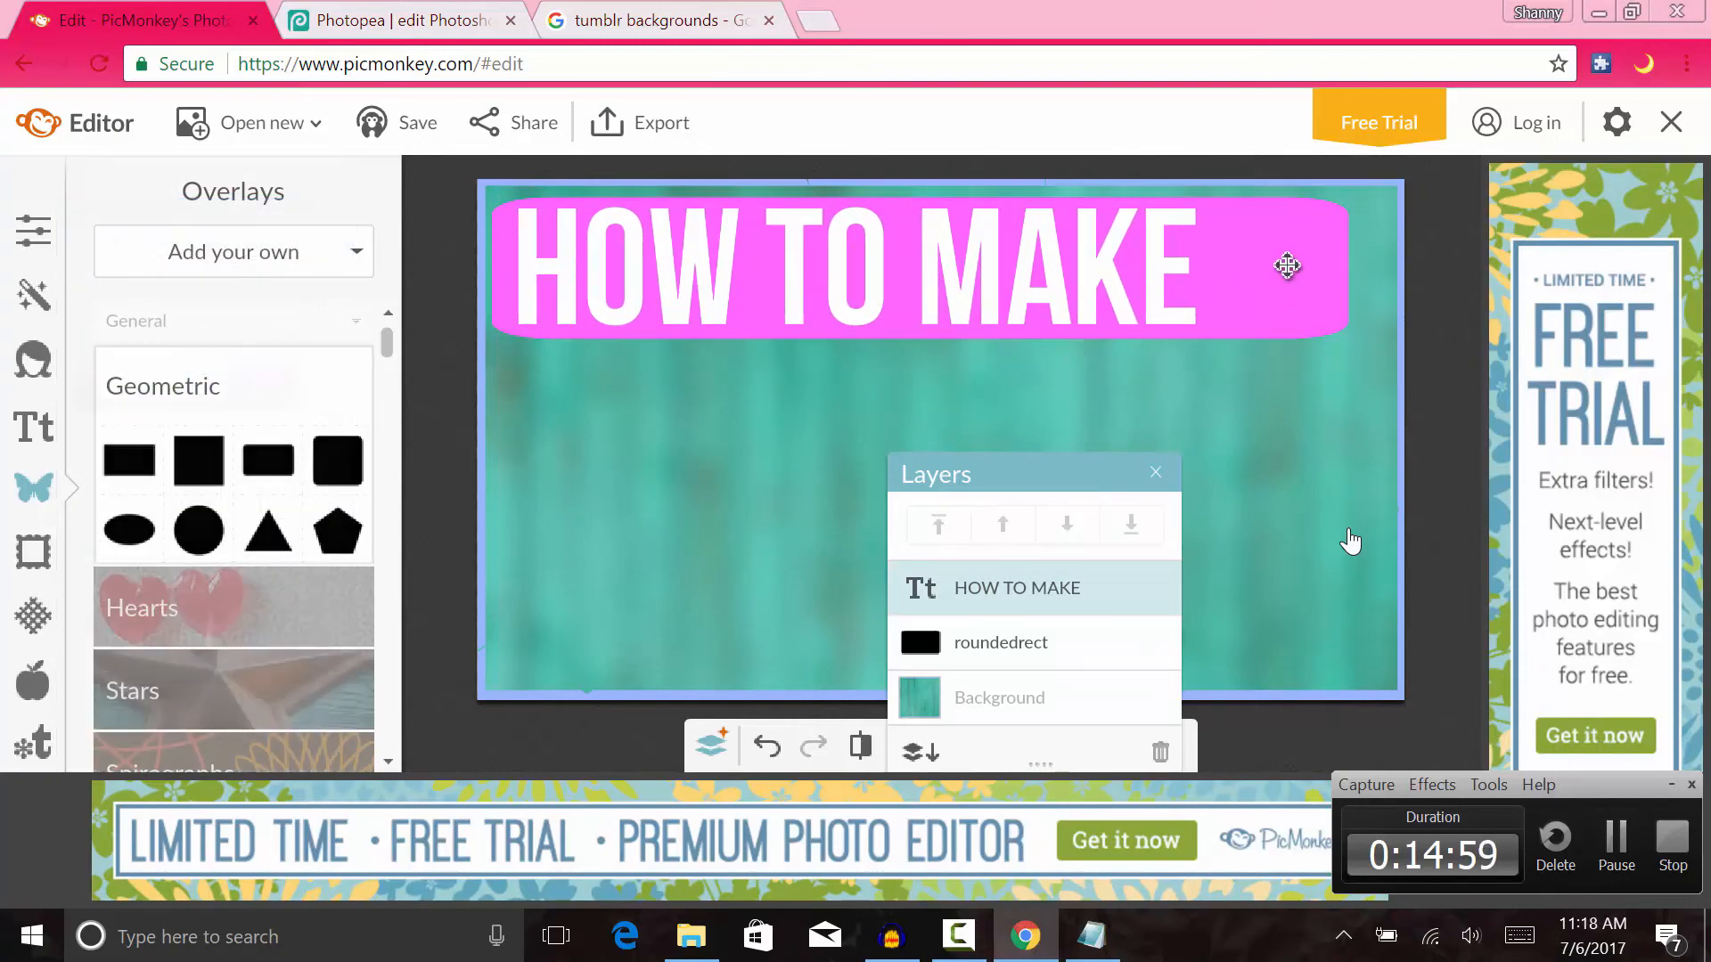
pyautogui.moveTo(1287, 267); pyautogui.dragTo(1327, 277)
pyautogui.click(1313, 267)
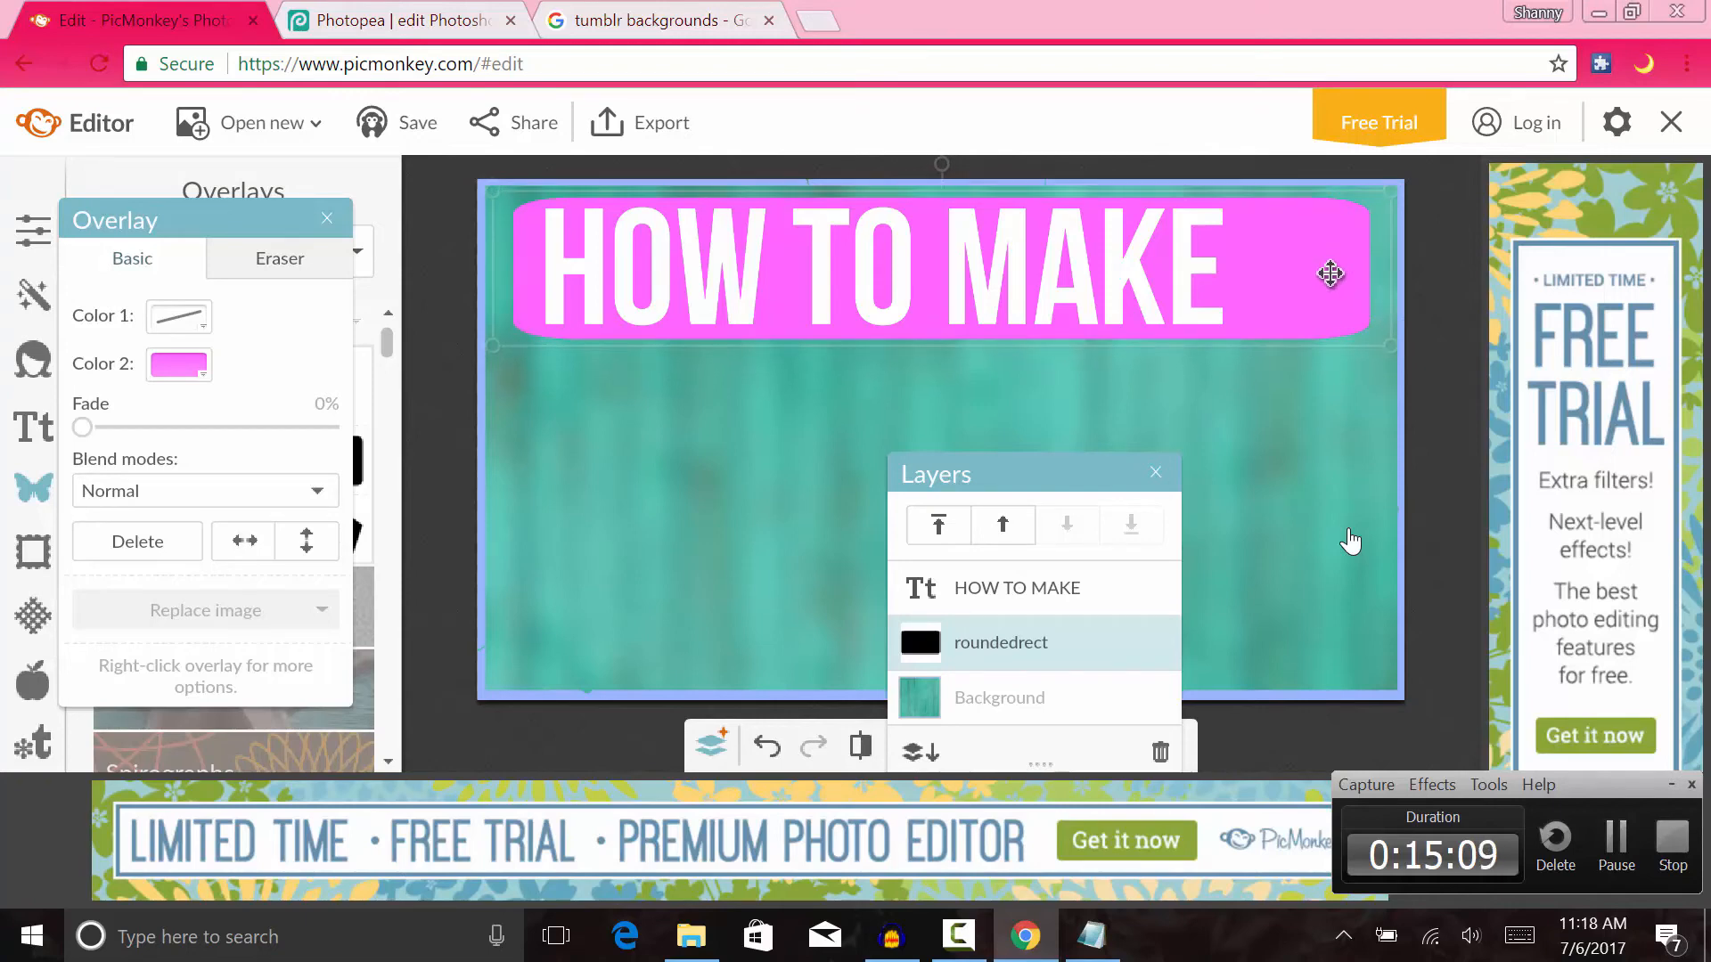
pyautogui.moveTo(1328, 276); pyautogui.dragTo(1325, 273)
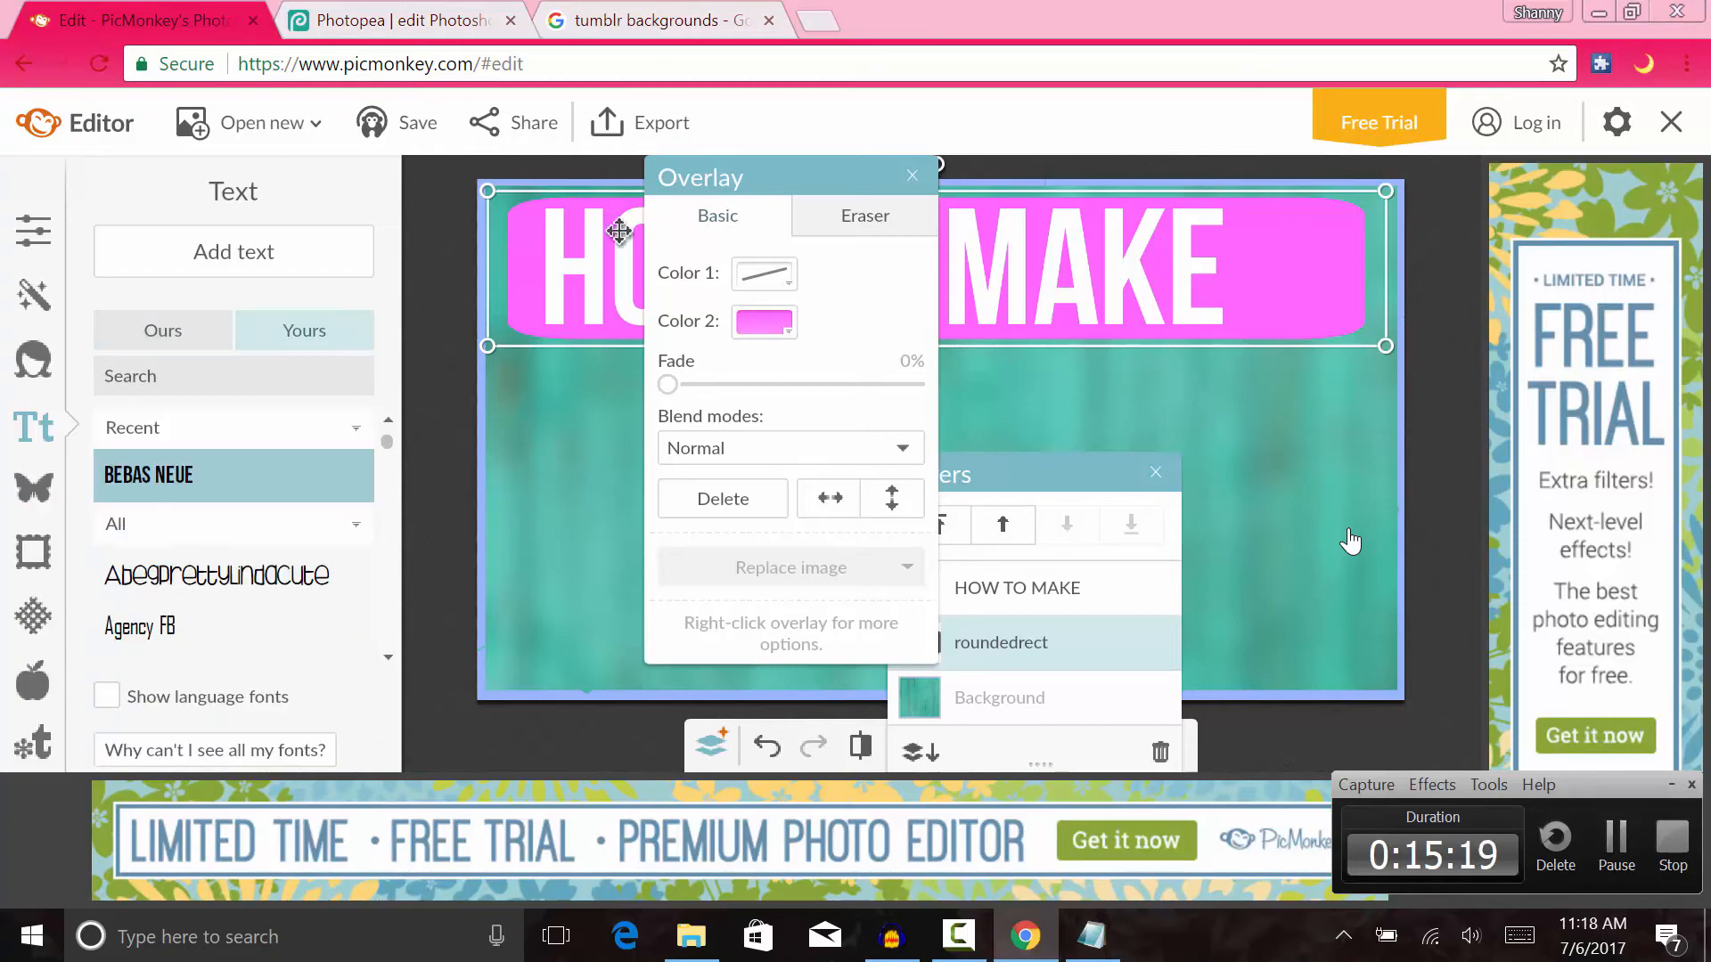
# - Add a separate Bebas Neue text reading A just below the pink banner
pyautogui.click(1350, 541)
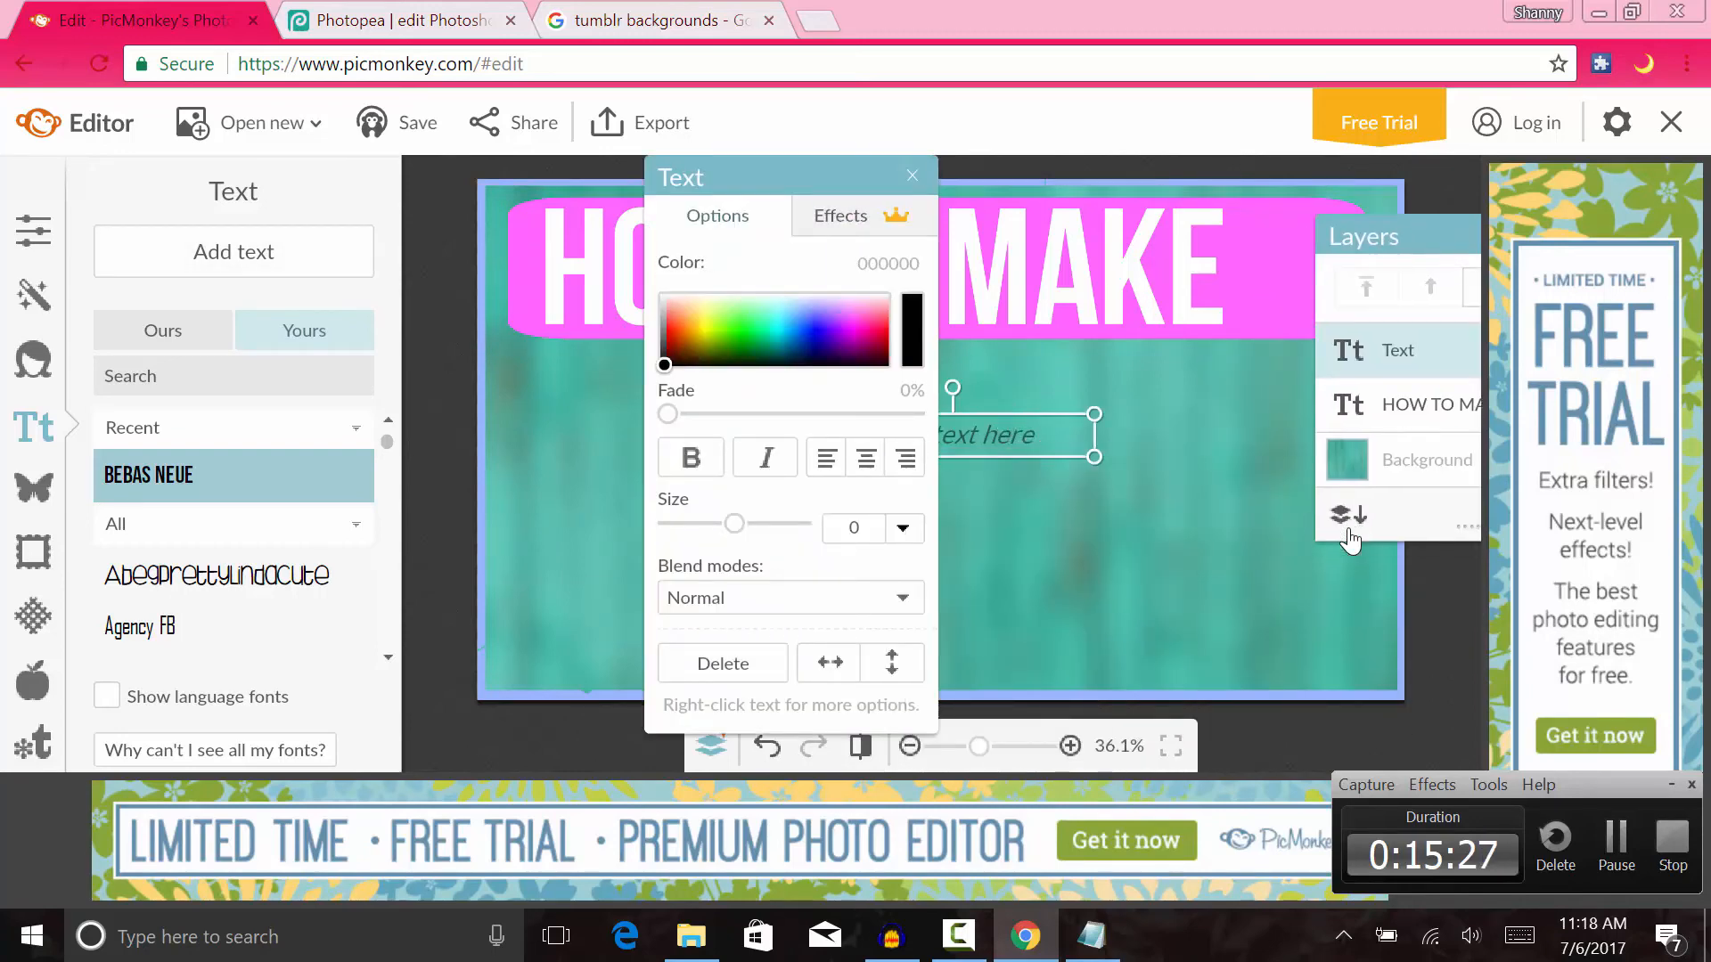
pyautogui.moveTo(1029, 438); pyautogui.dragTo(1125, 396)
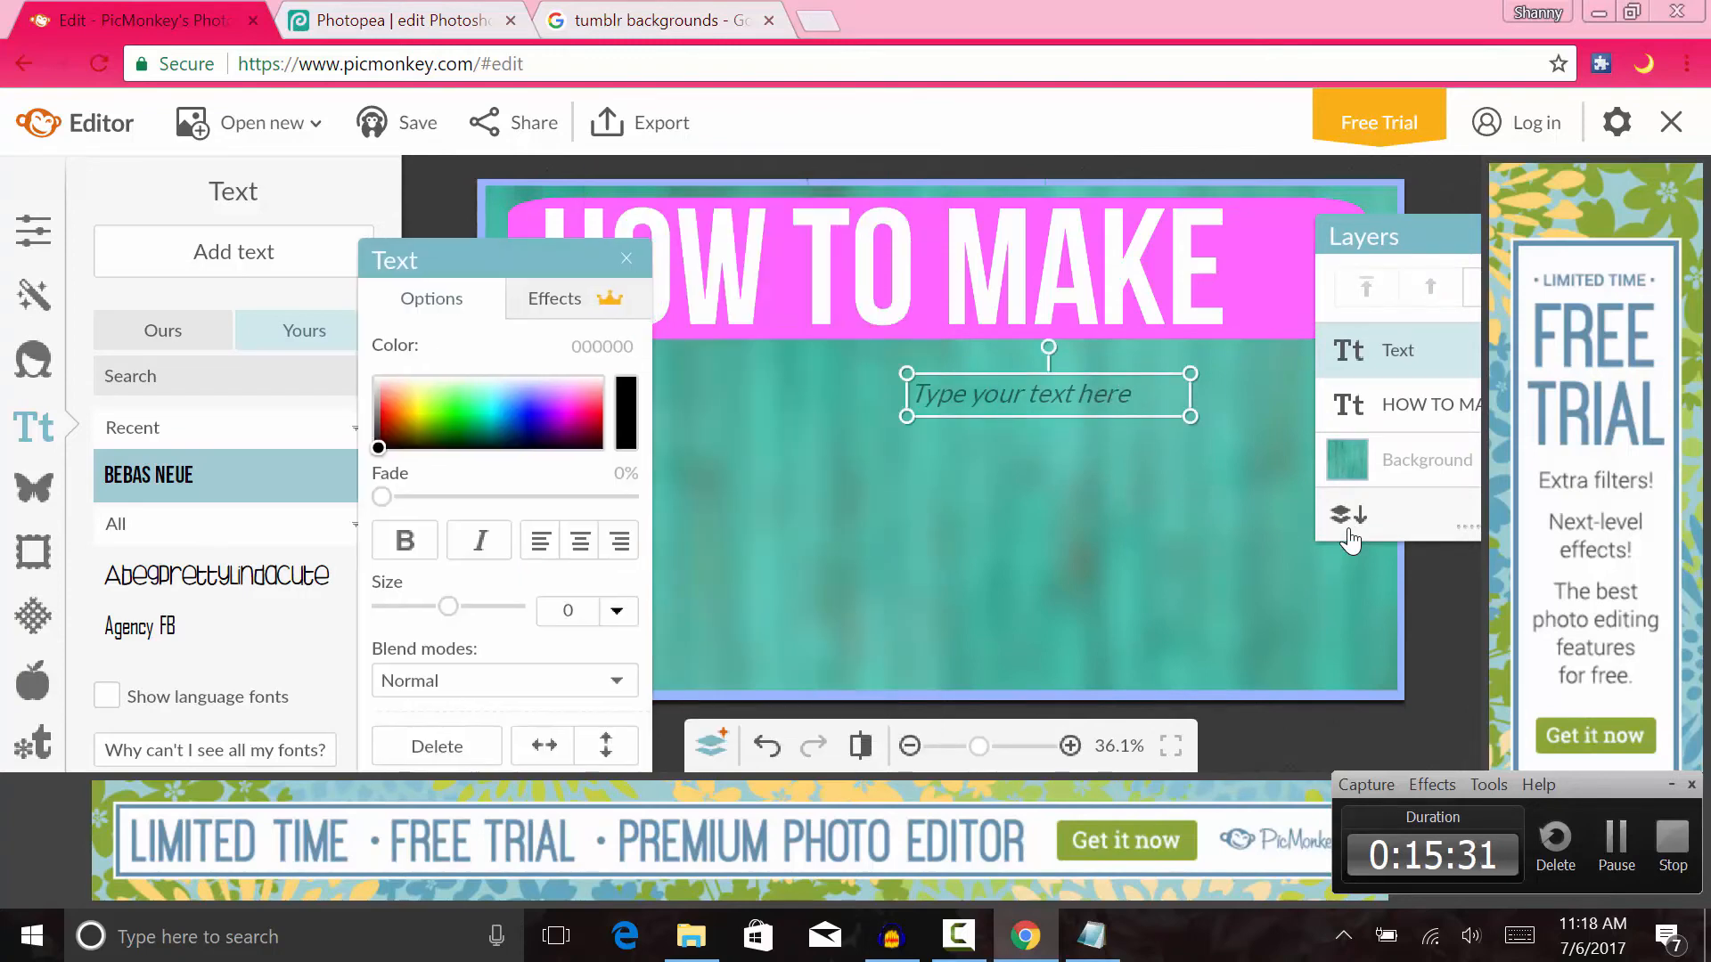
pyautogui.click(1011, 396)
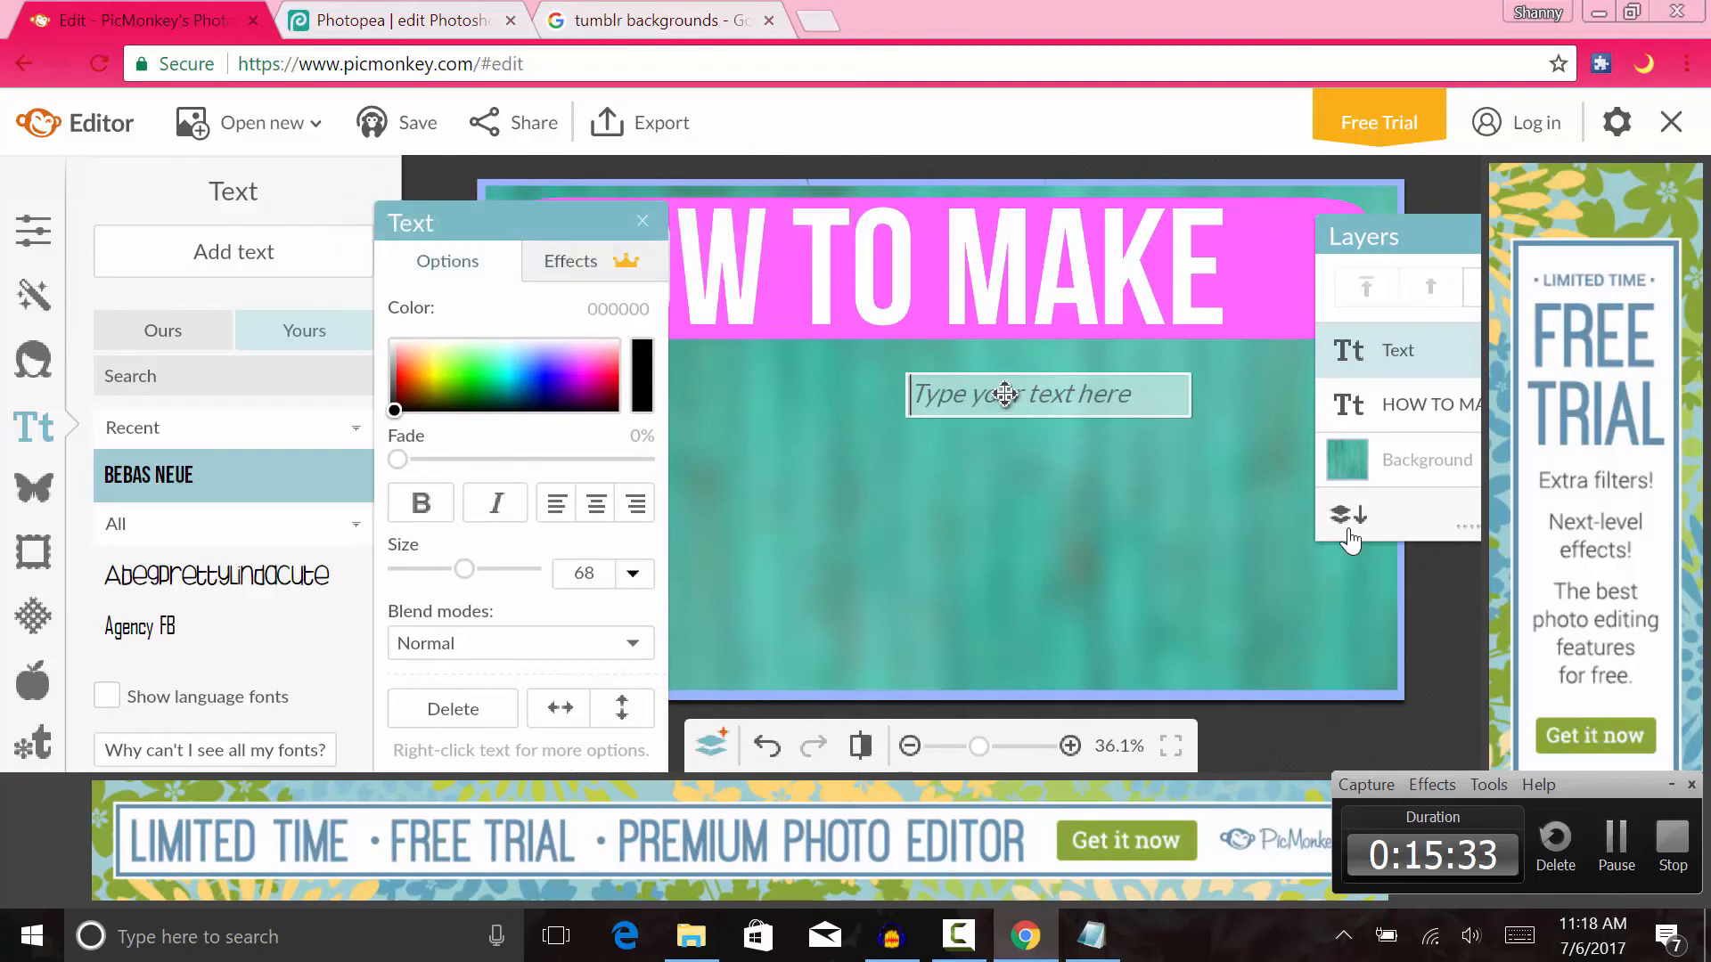
pyautogui.write('A')
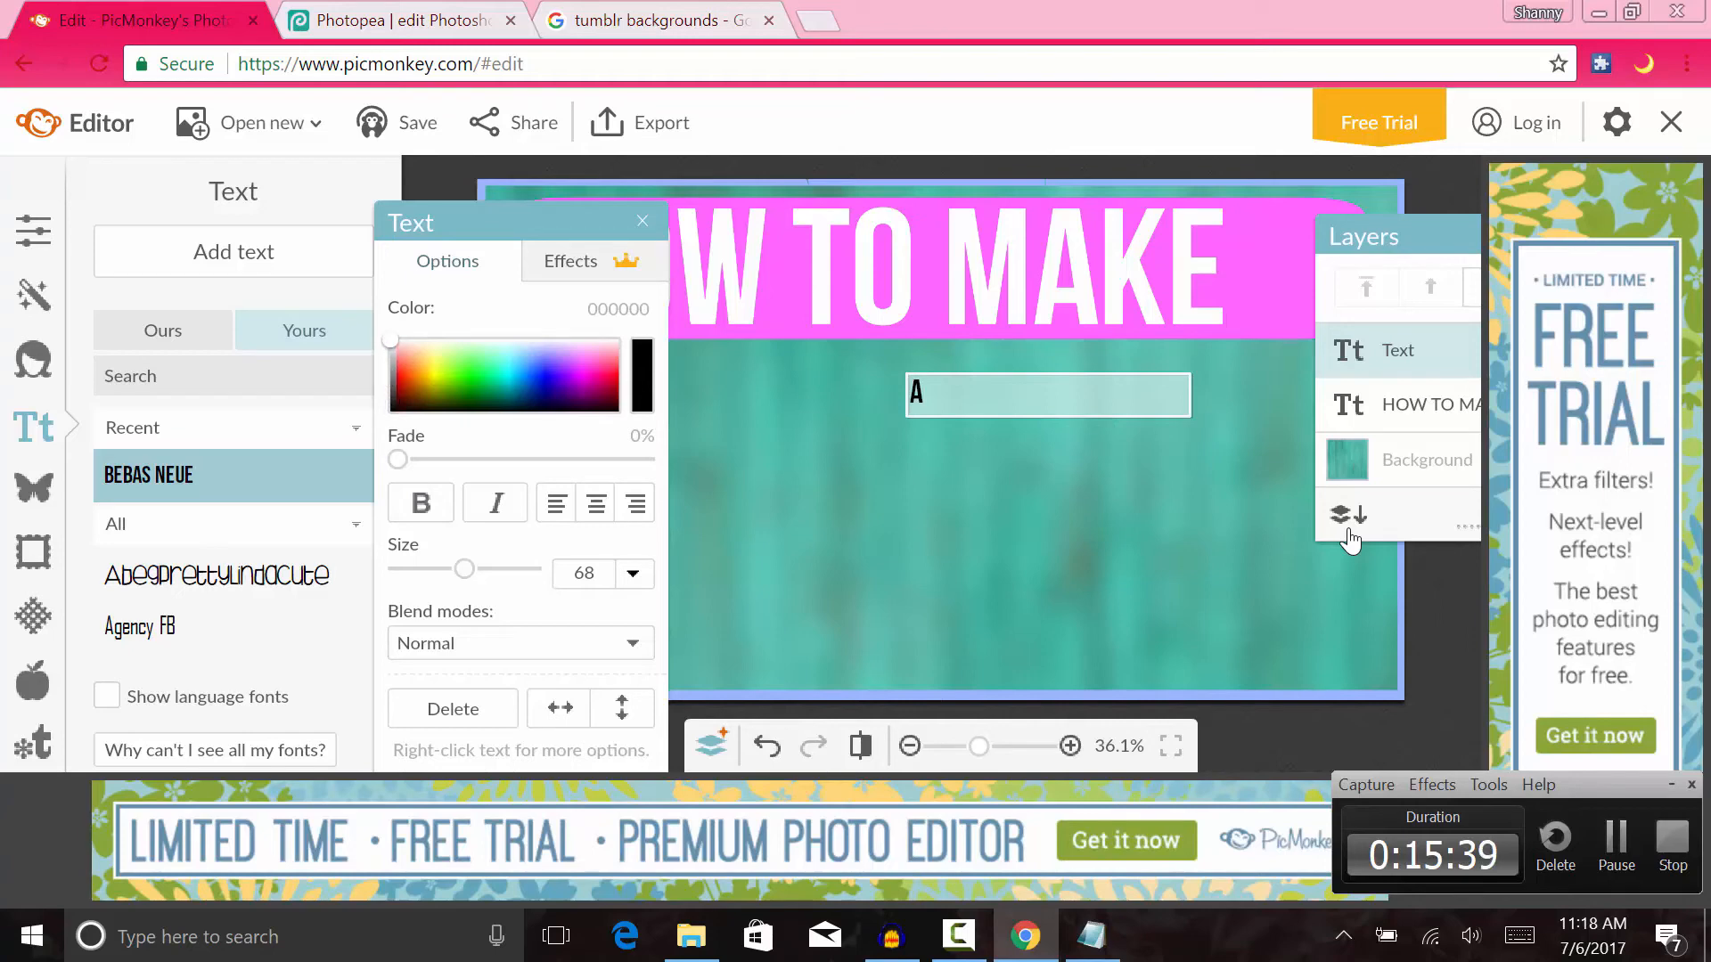
pyautogui.click(643, 221)
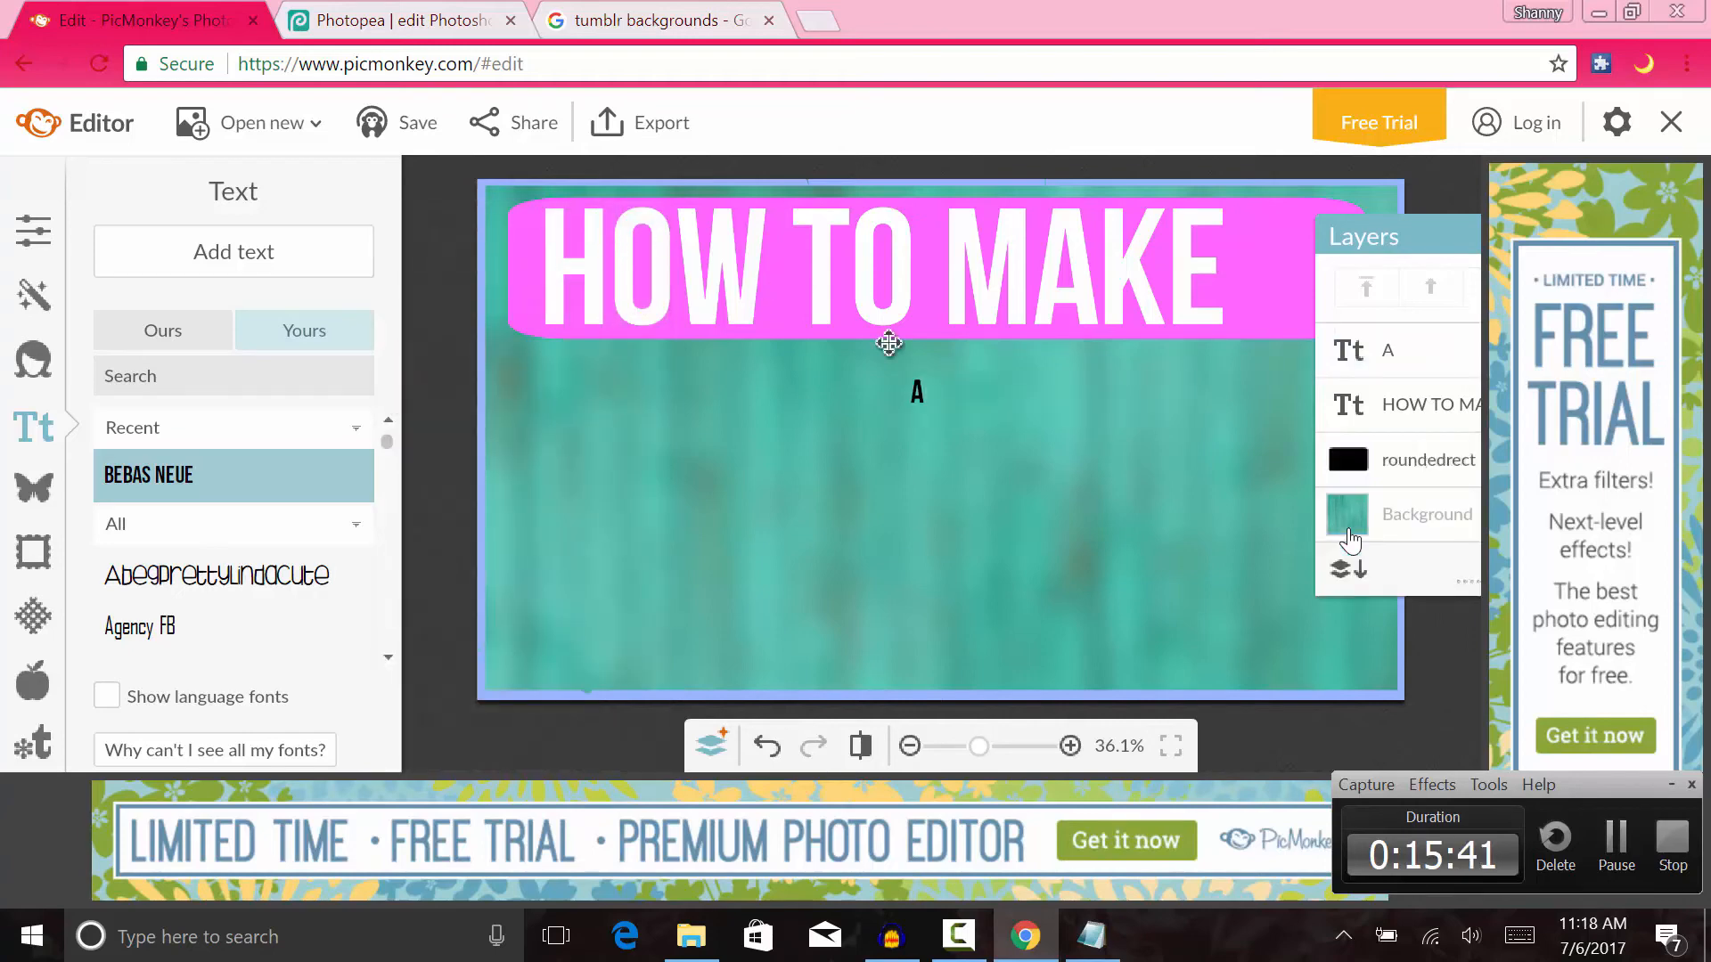
# - Colour the letter A white (ffffff)
pyautogui.click(916, 388)
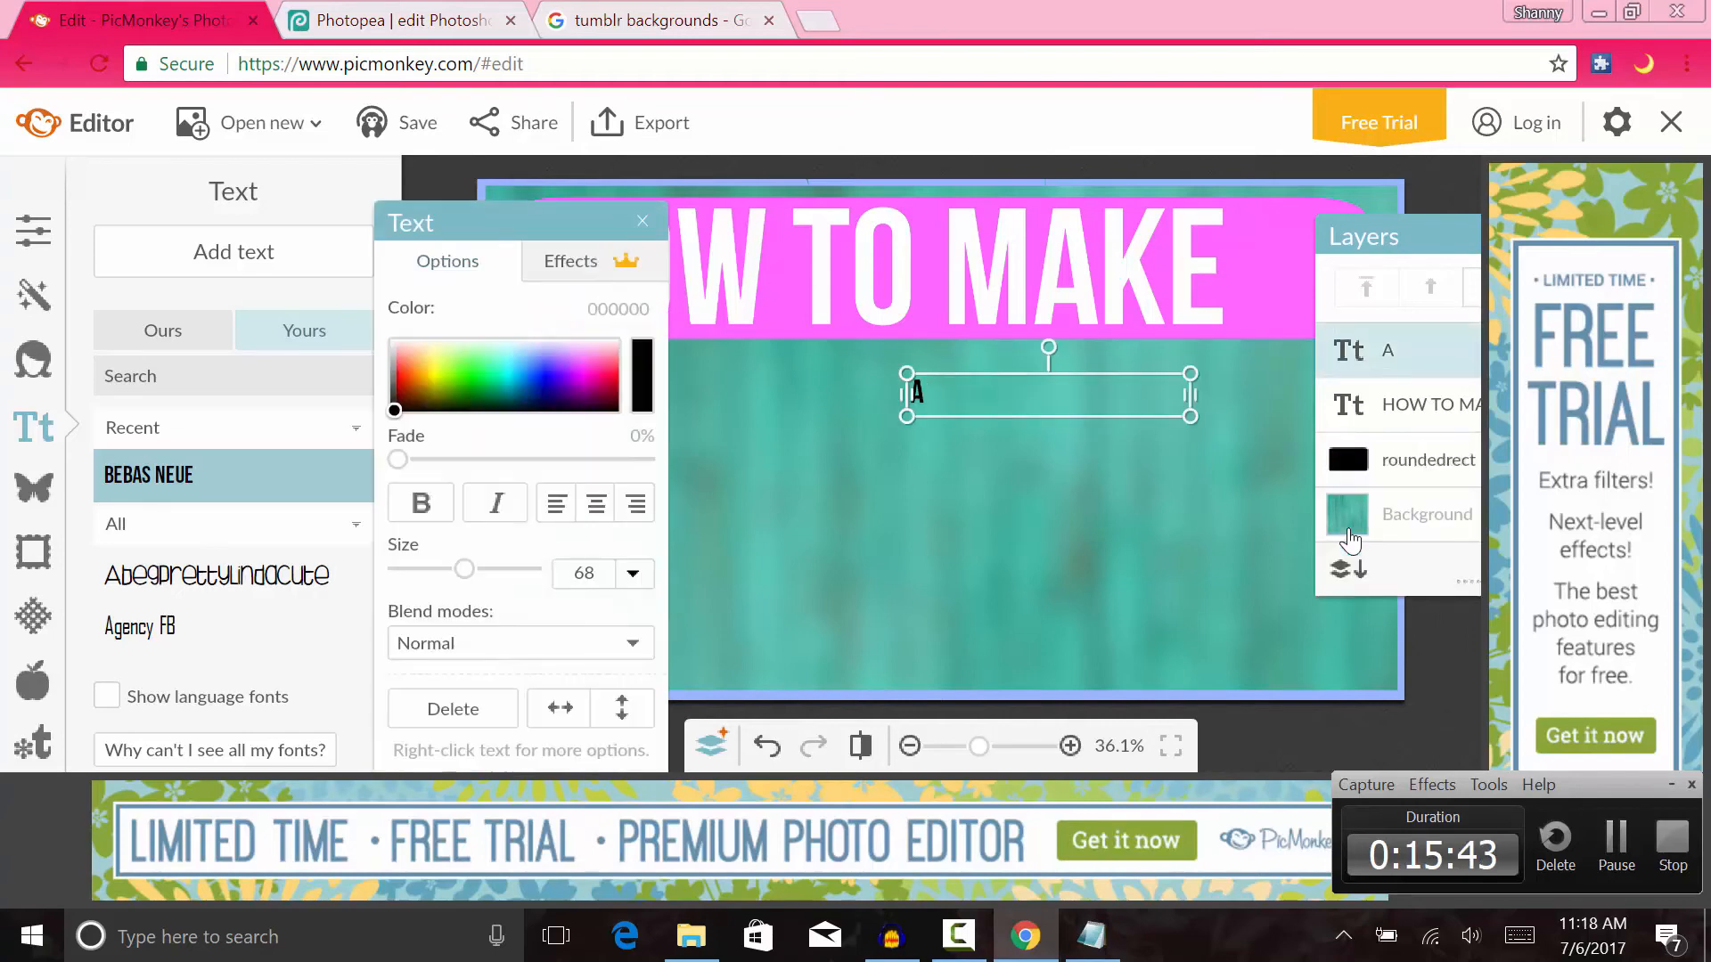
pyautogui.moveTo(394, 410); pyautogui.dragTo(390, 340)
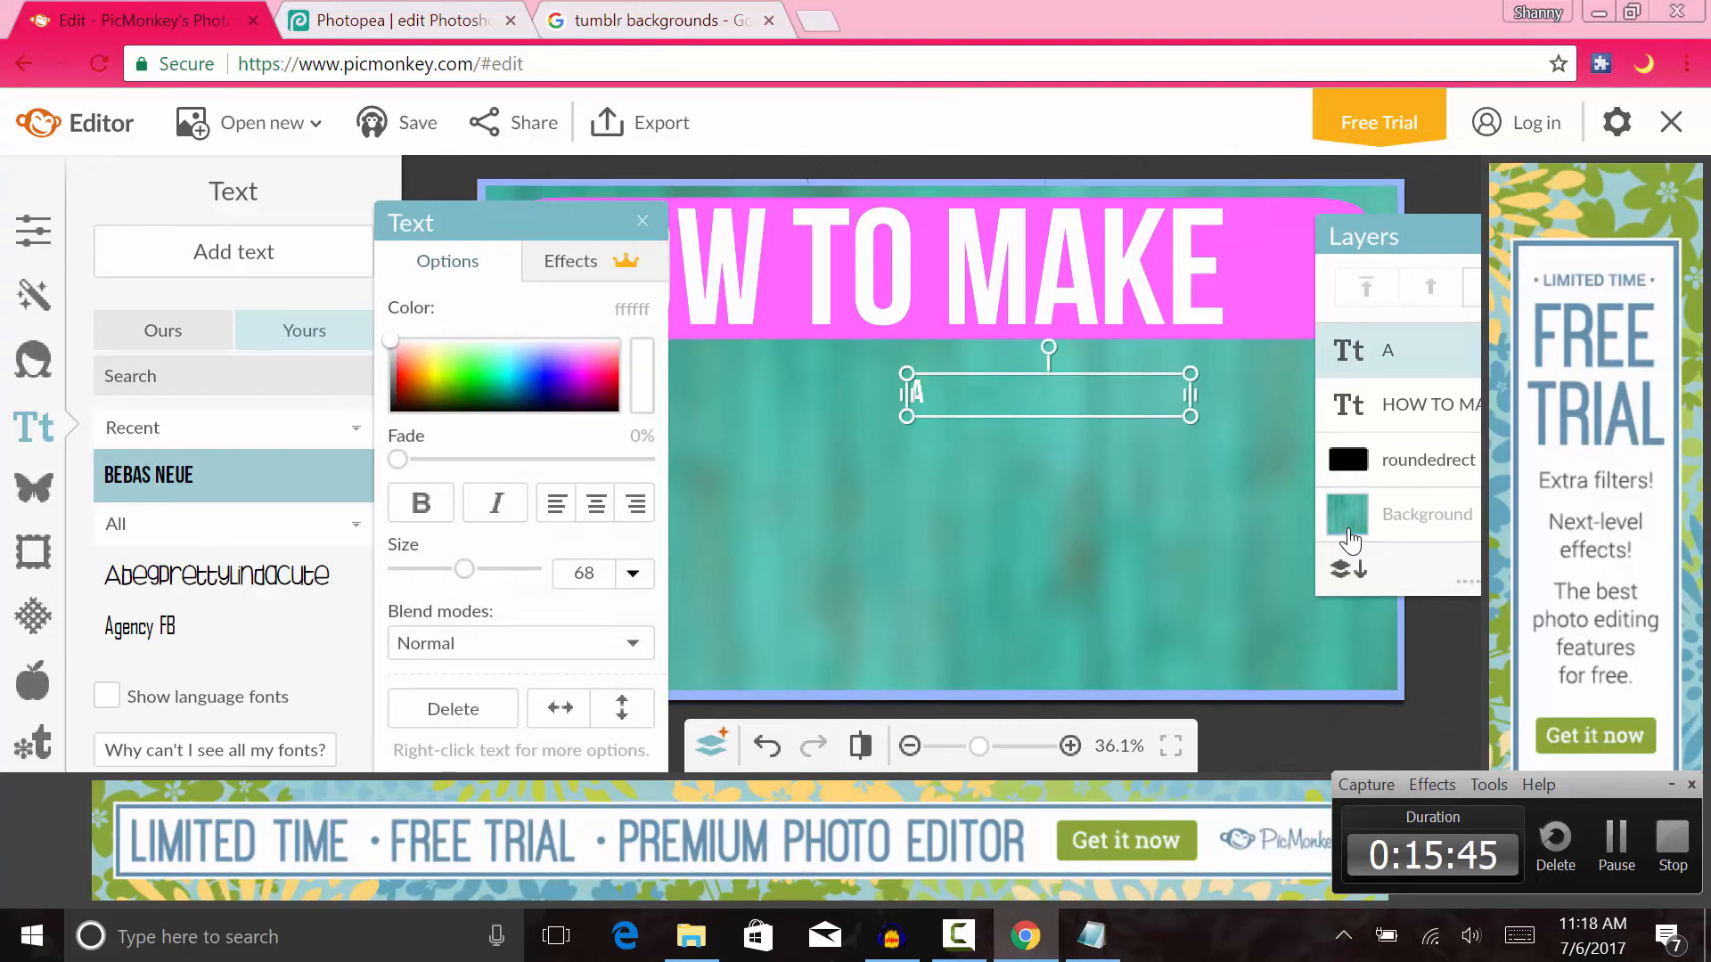
pyautogui.click(643, 221)
# - Widen the A's text box to the left and set its size to 340 to match the title
pyautogui.click(918, 391)
pyautogui.moveTo(909, 395); pyautogui.dragTo(836, 375)
pyautogui.click(1395, 405)
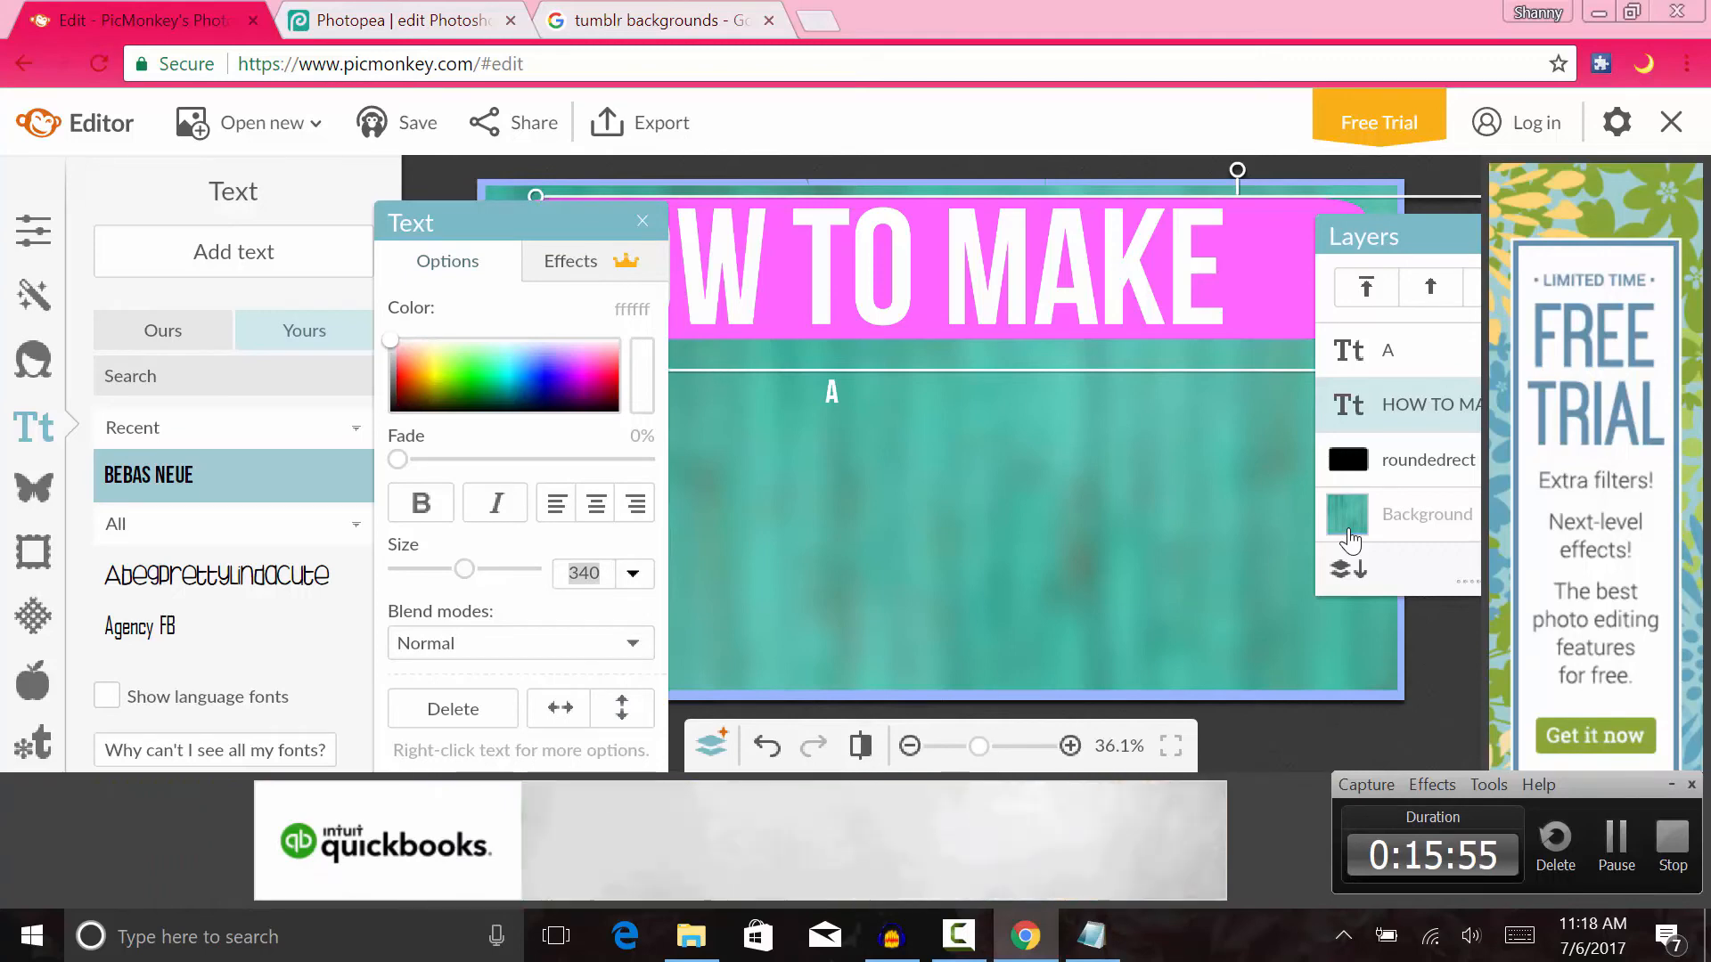
pyautogui.click(833, 392)
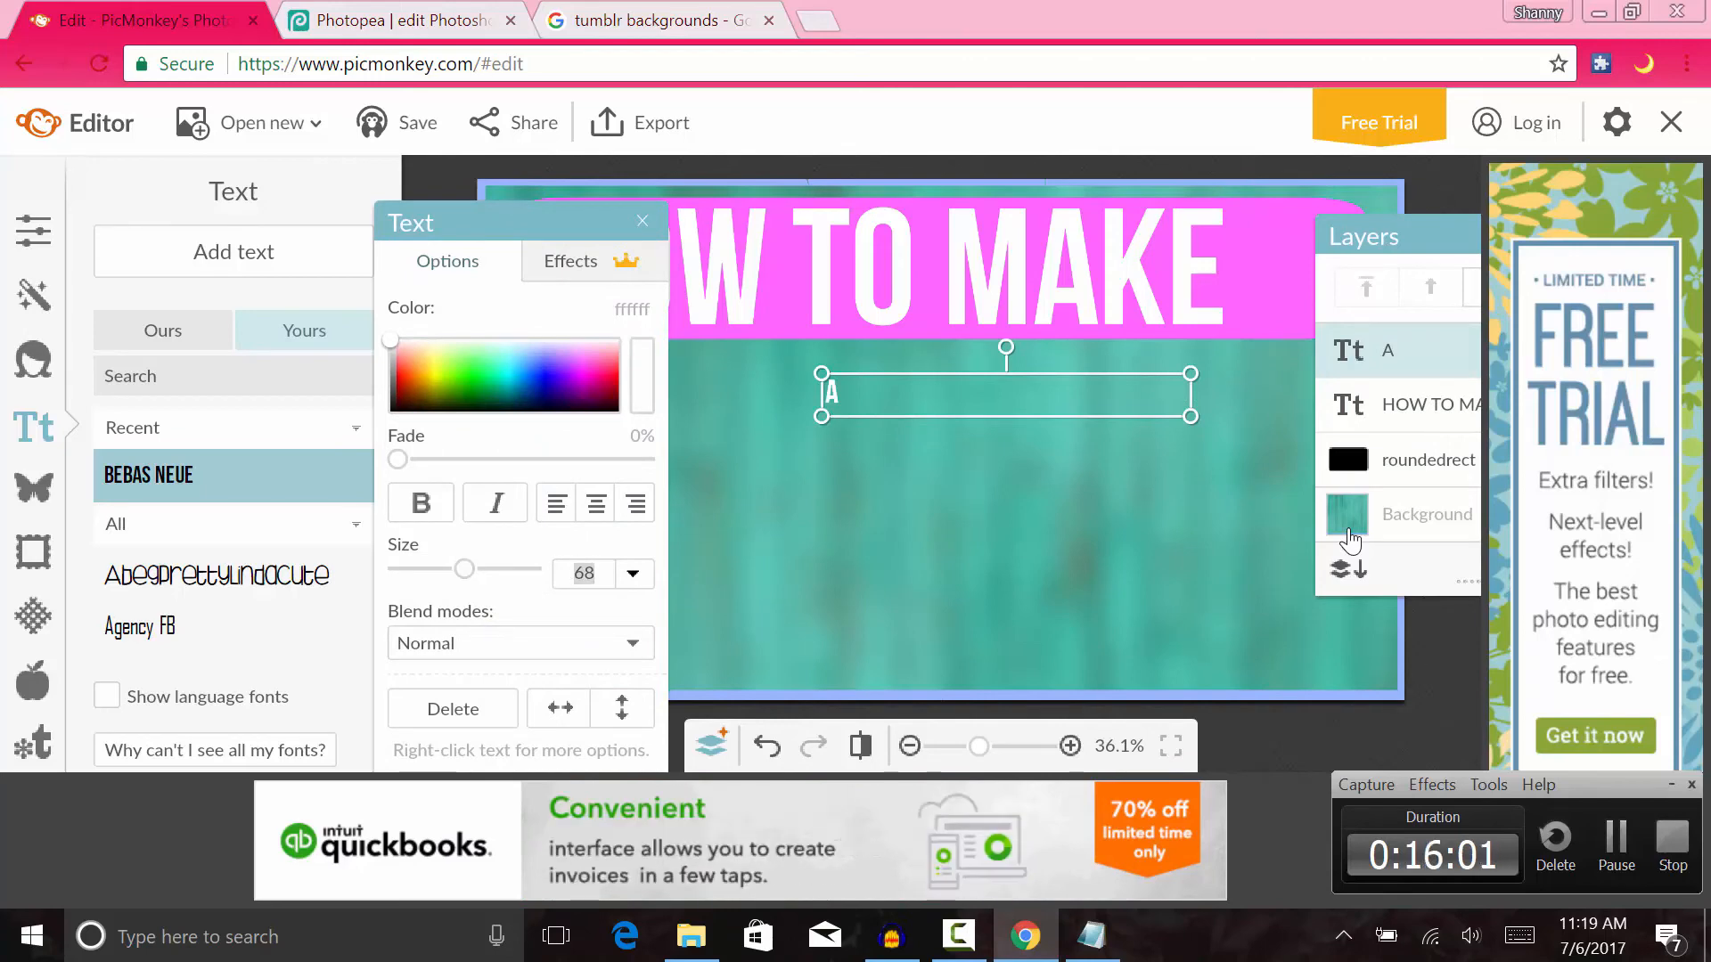
pyautogui.write('340')
pyautogui.press('Return')
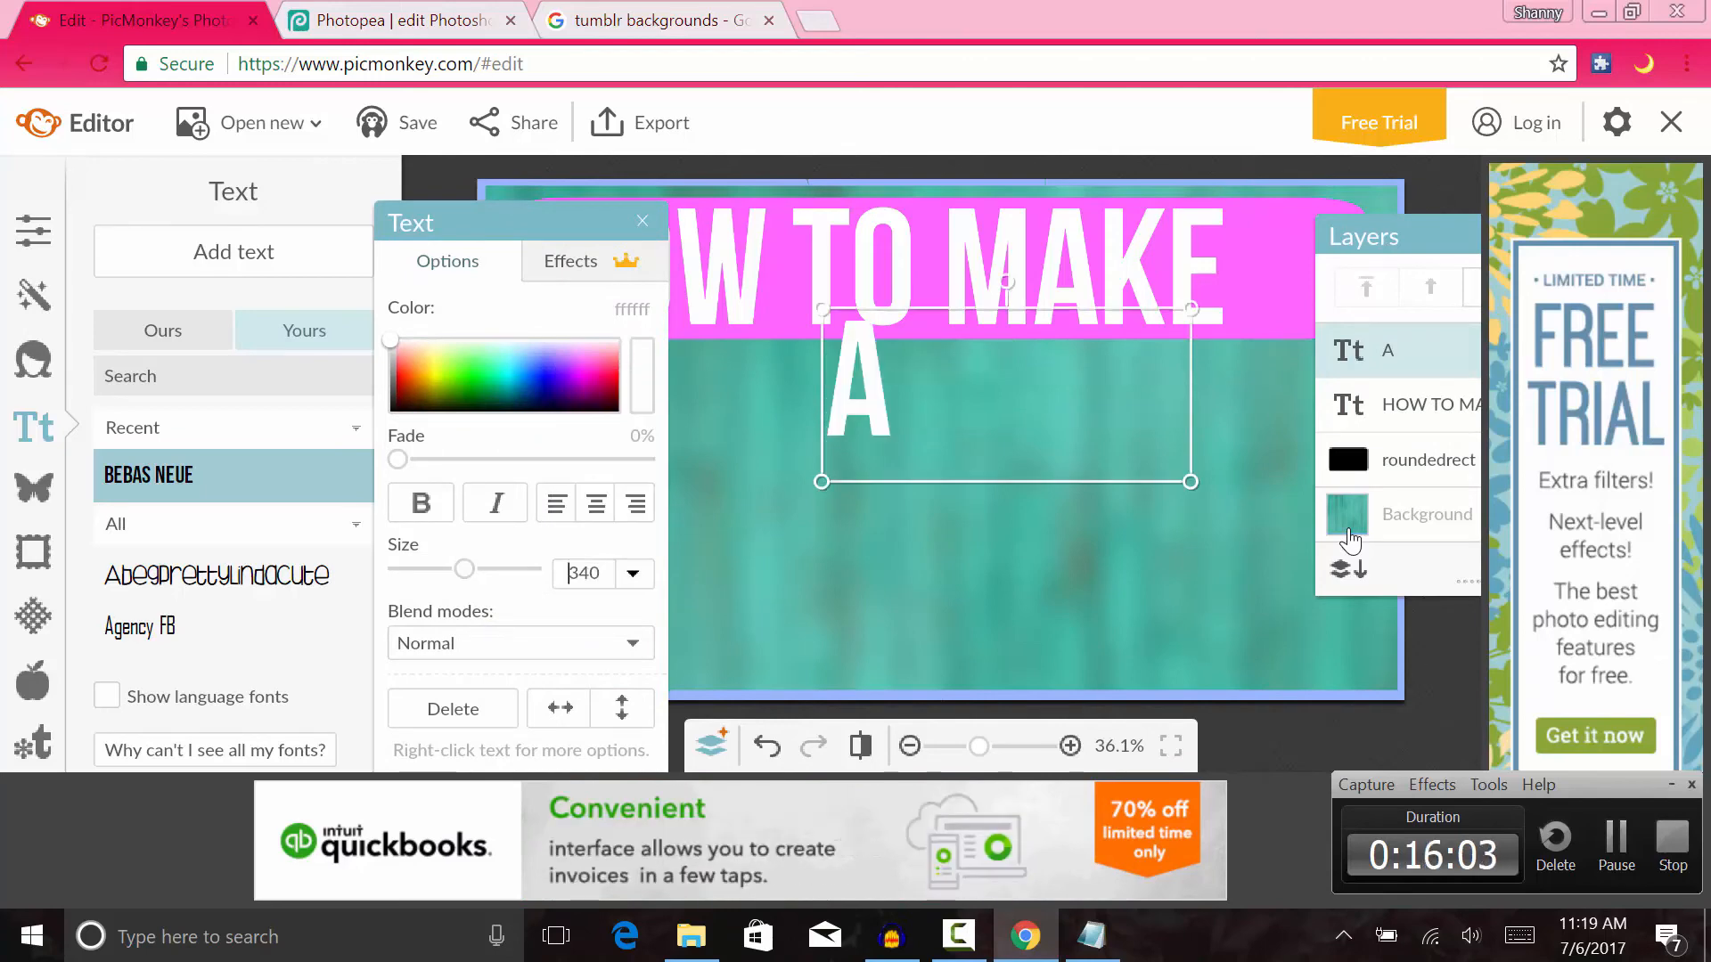
# - Place the A inside the pink banner right after HOW TO MAKE, level with the title's letters
pyautogui.moveTo(1036, 373); pyautogui.dragTo(1389, 311)
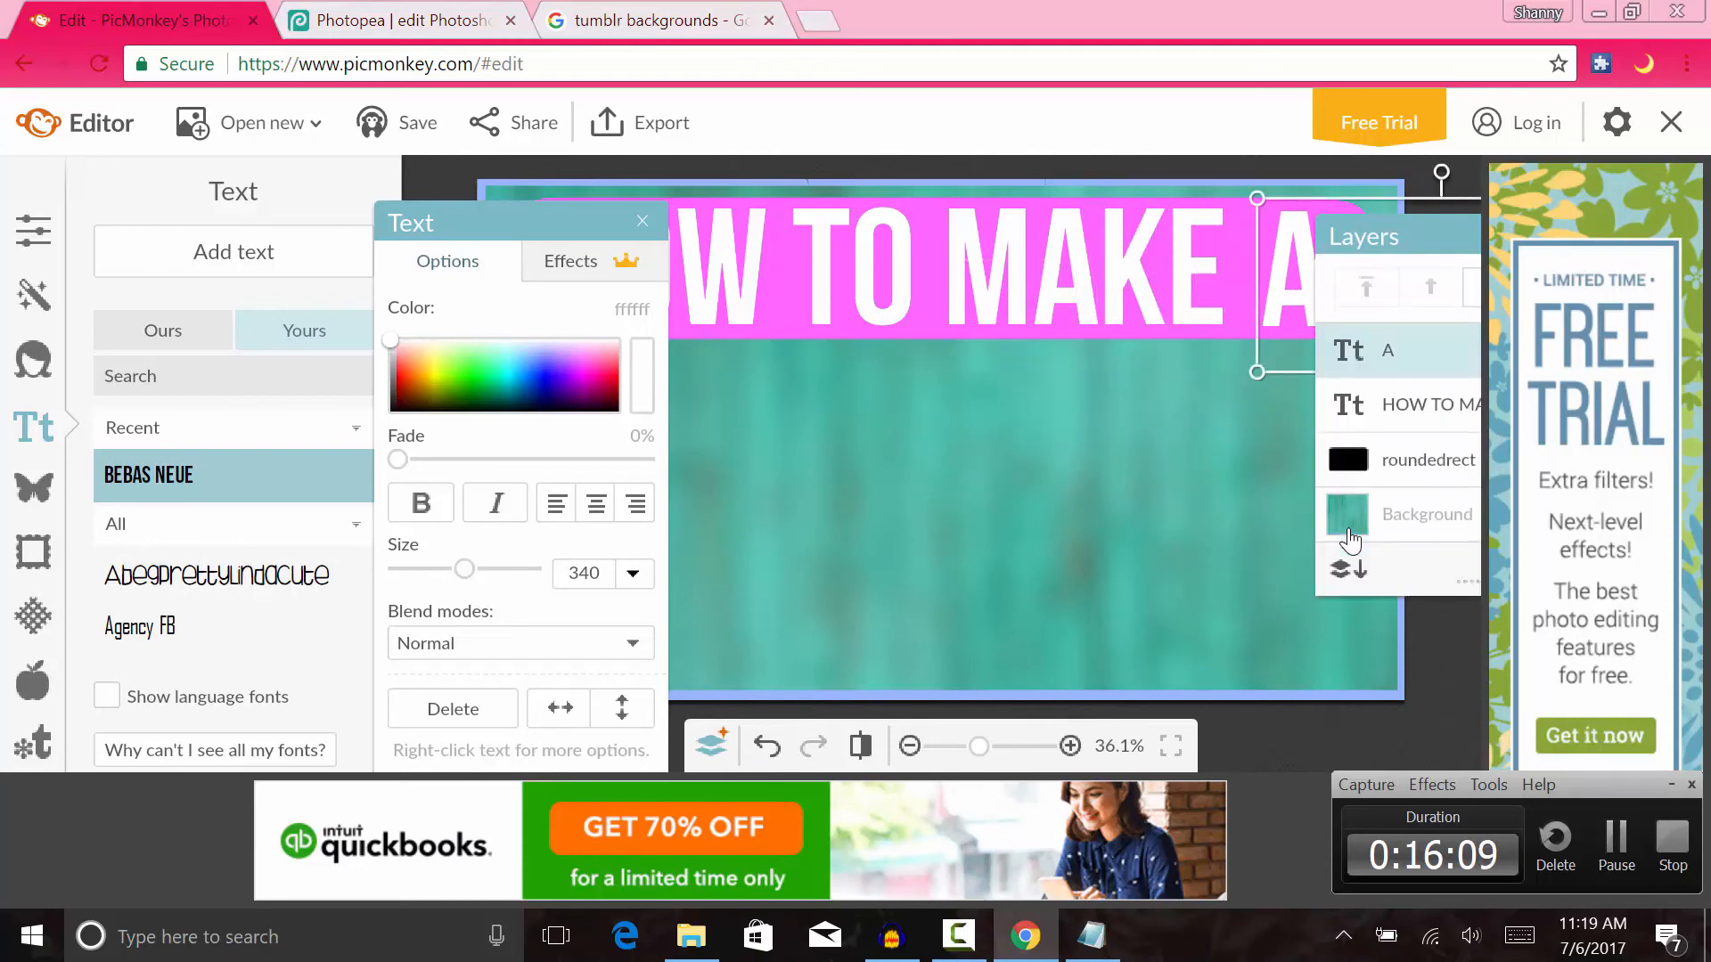
pyautogui.click(1350, 539)
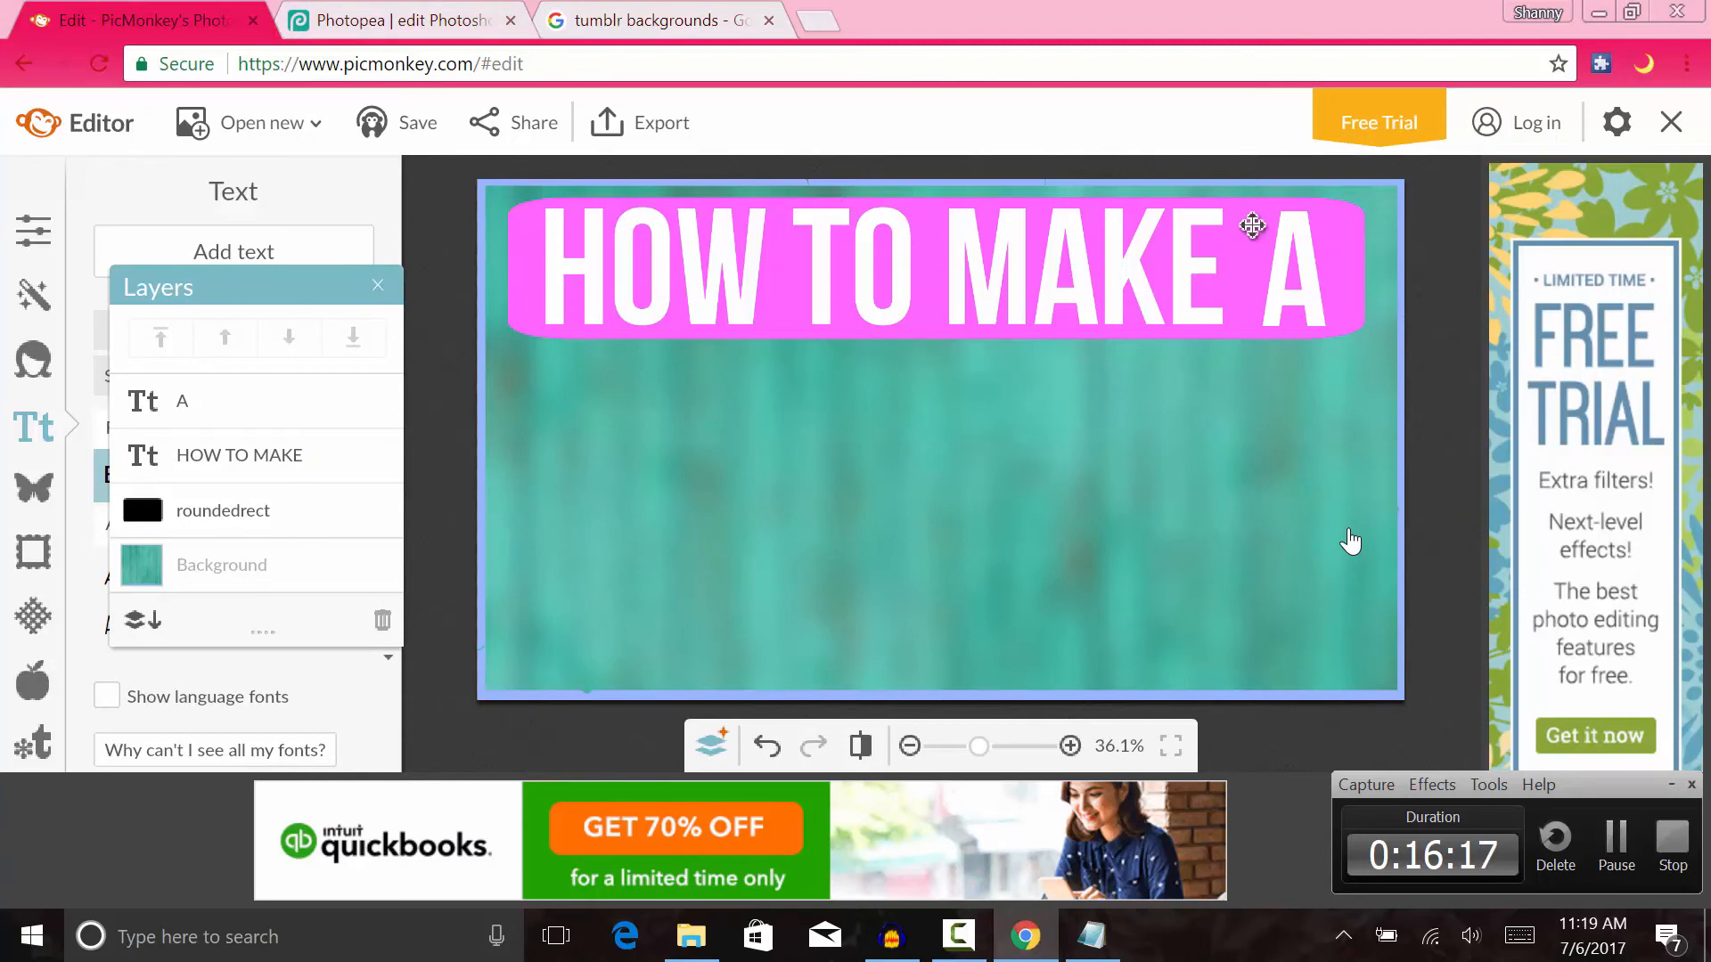
pyautogui.click(1288, 259)
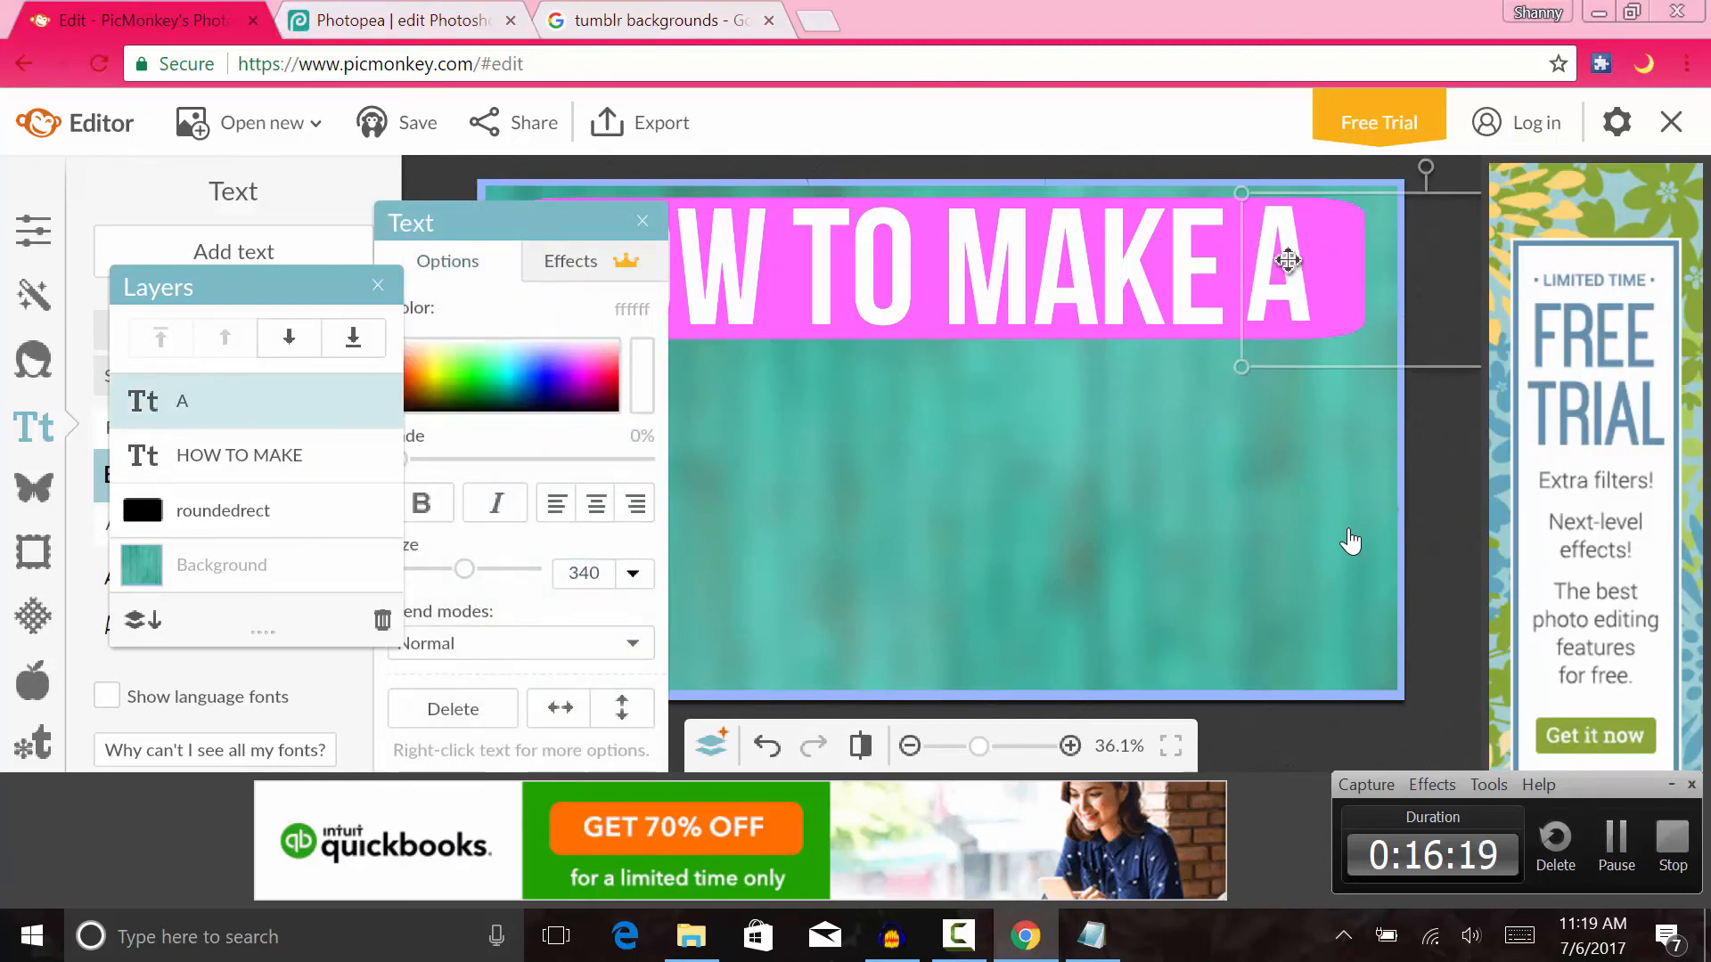
pyautogui.moveTo(1288, 259); pyautogui.dragTo(1288, 265)
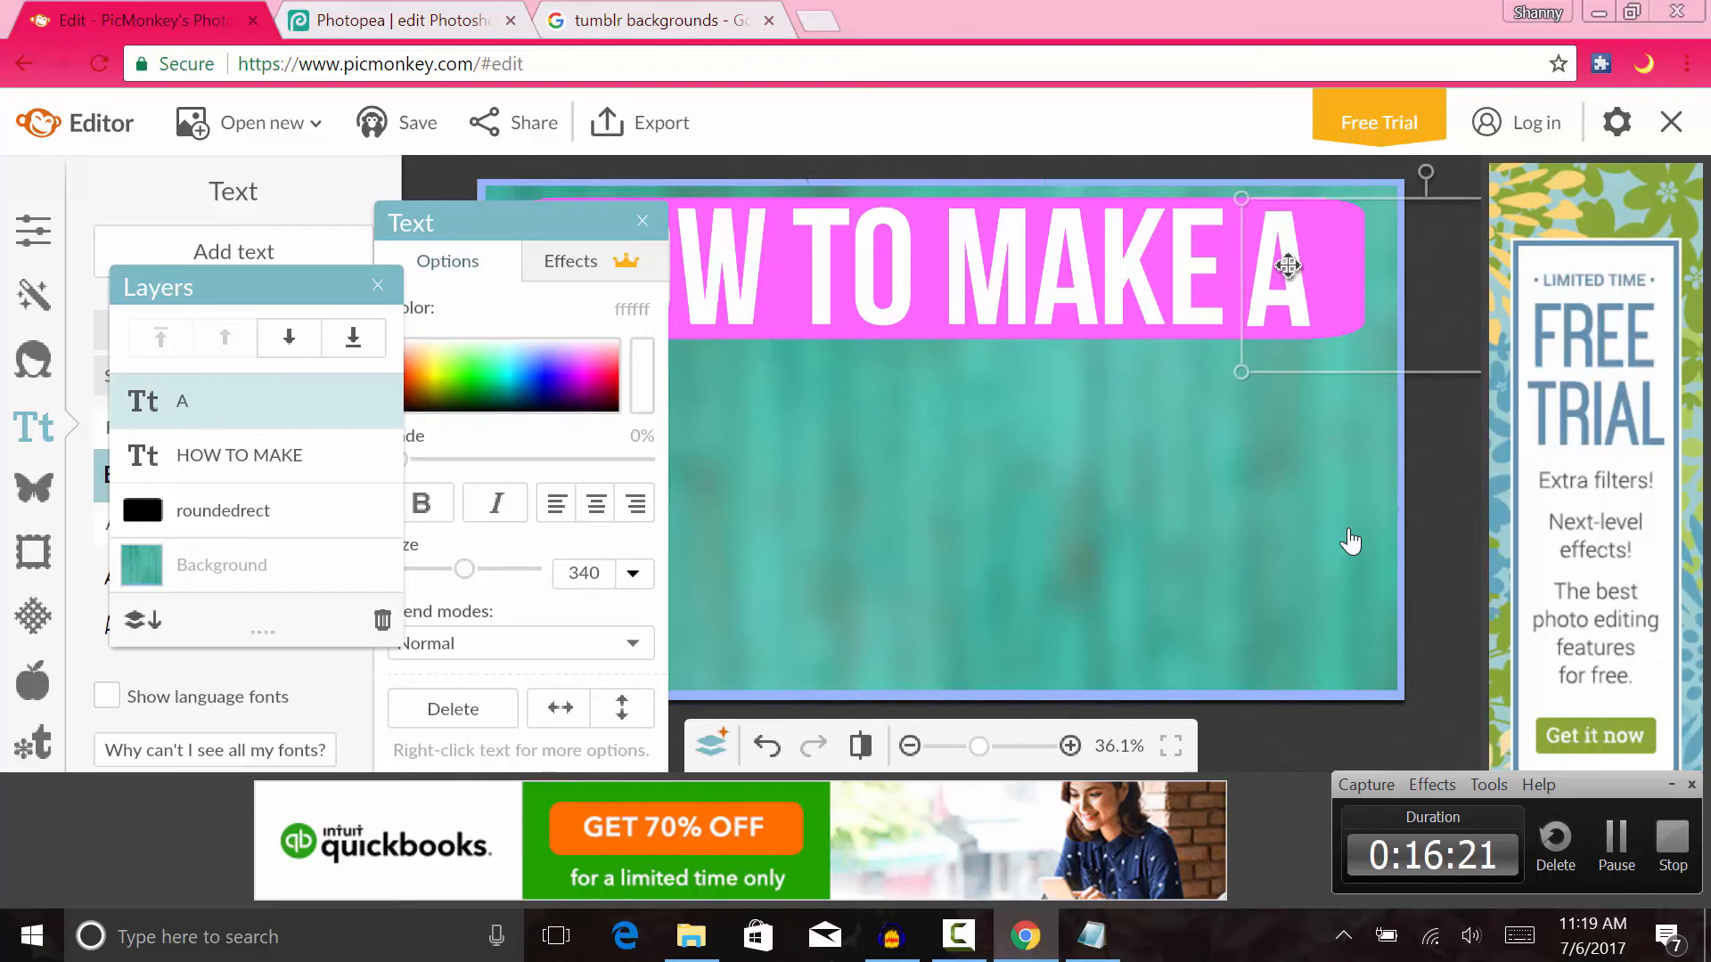
pyautogui.click(1350, 541)
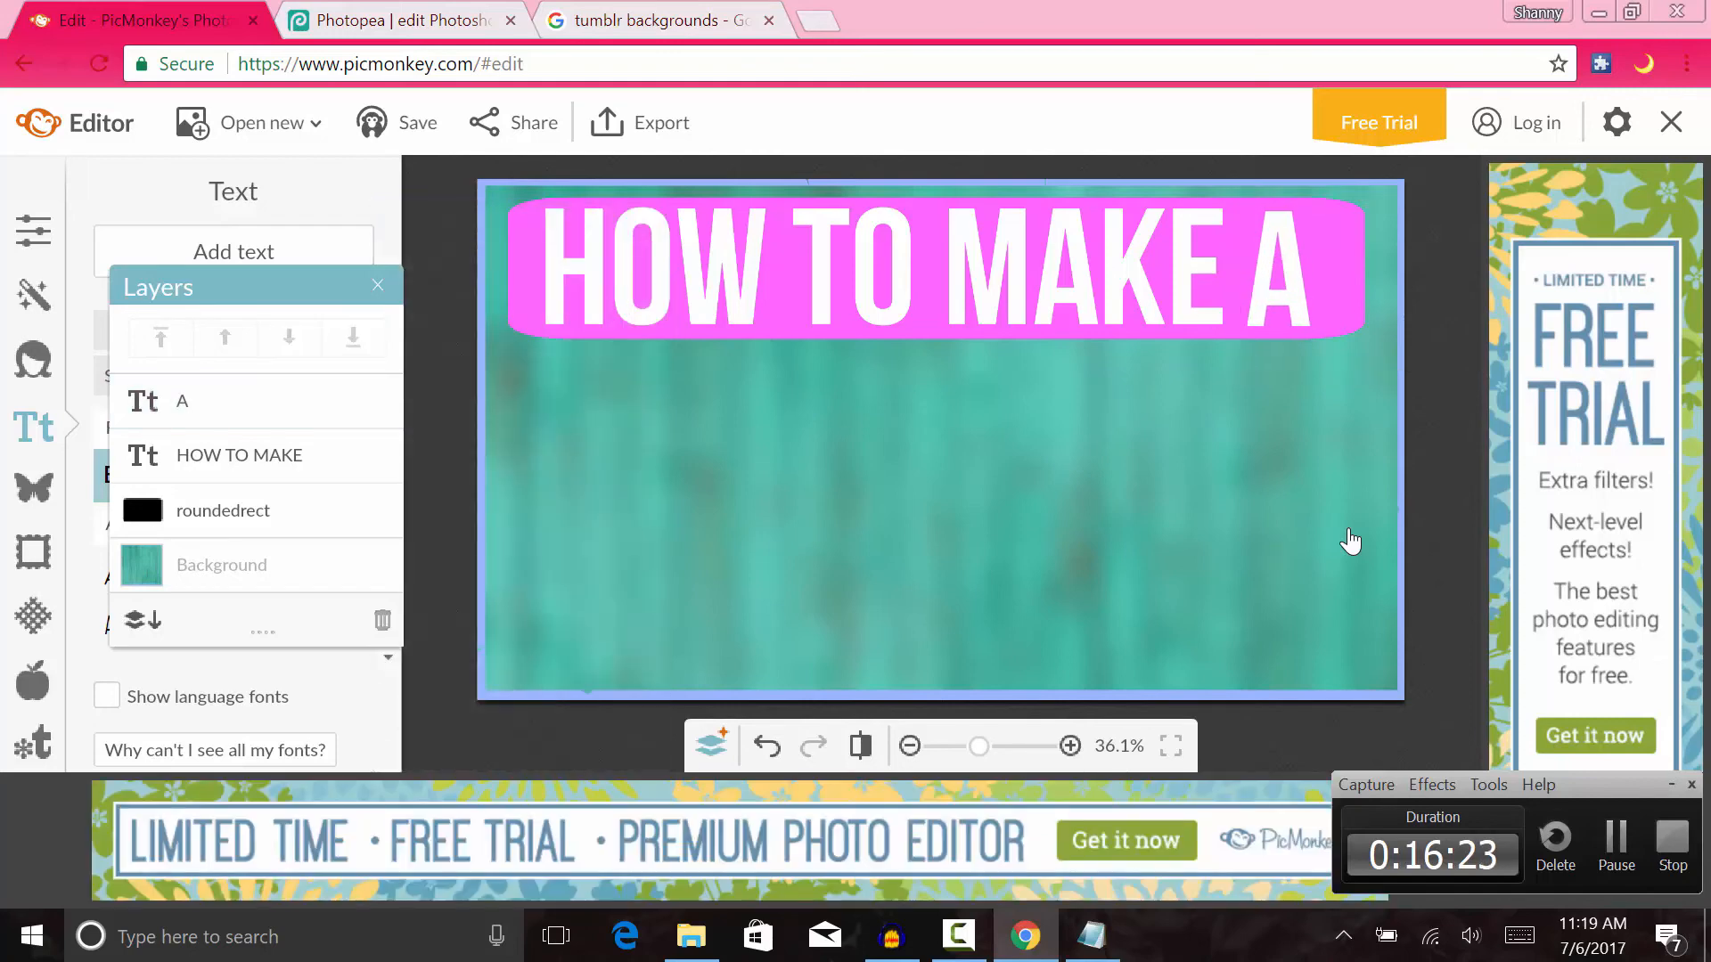
pyautogui.click(1296, 267)
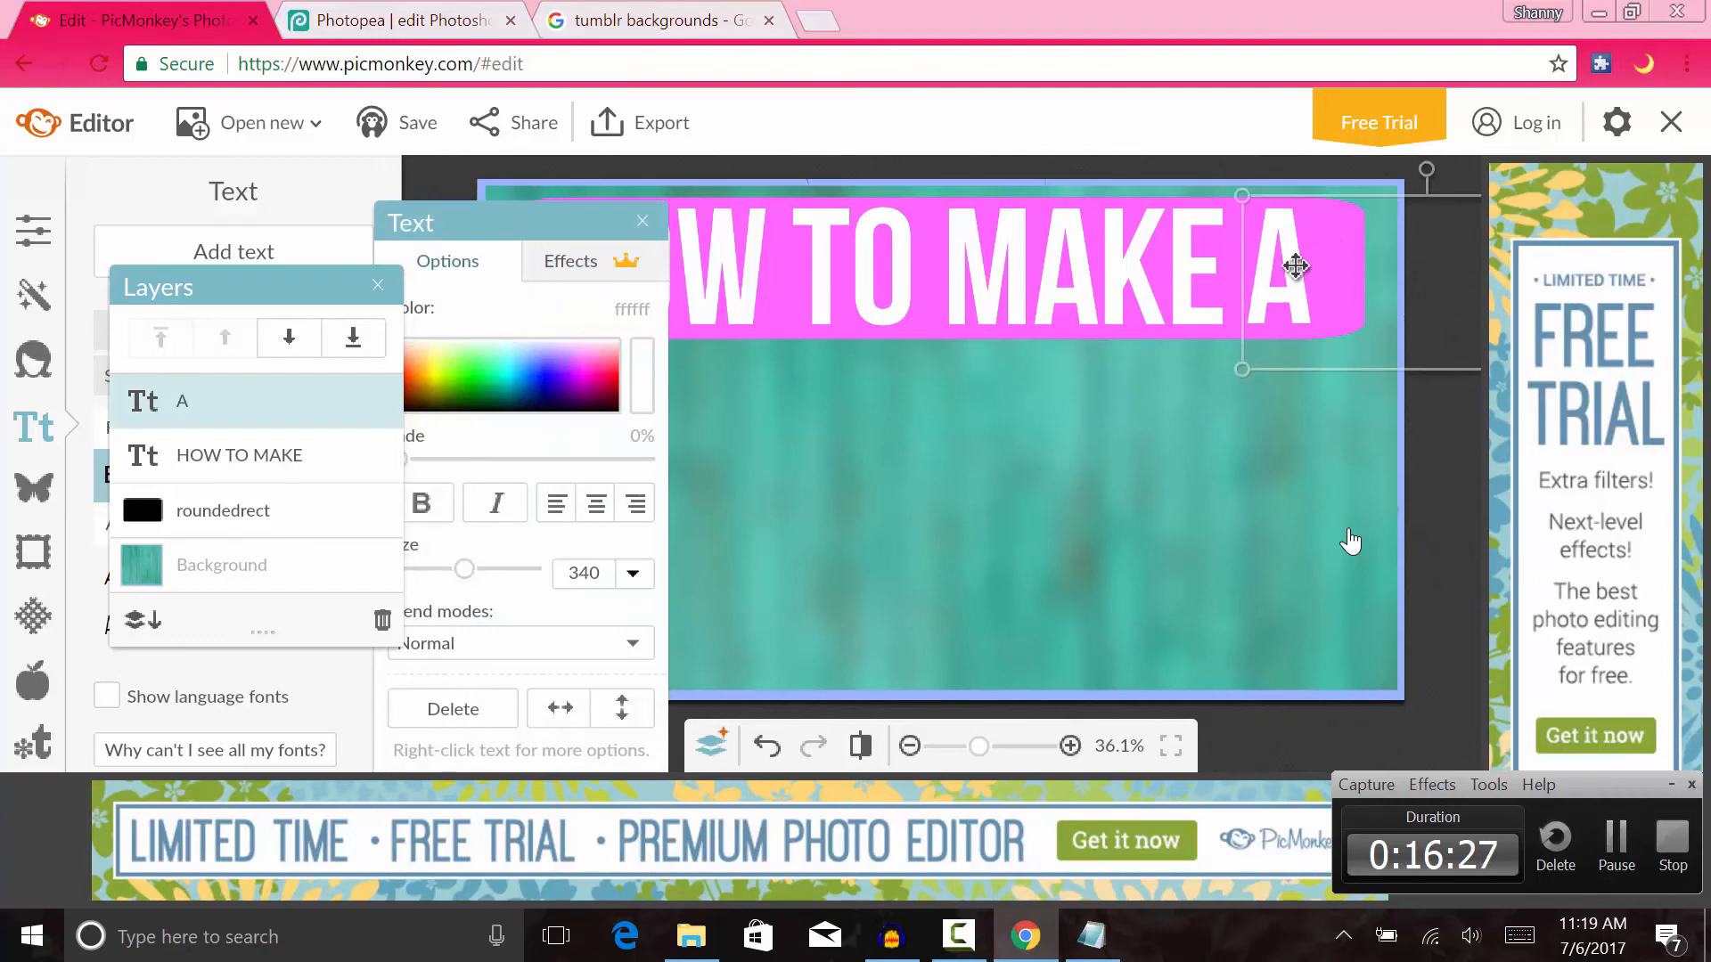
pyautogui.click(1350, 541)
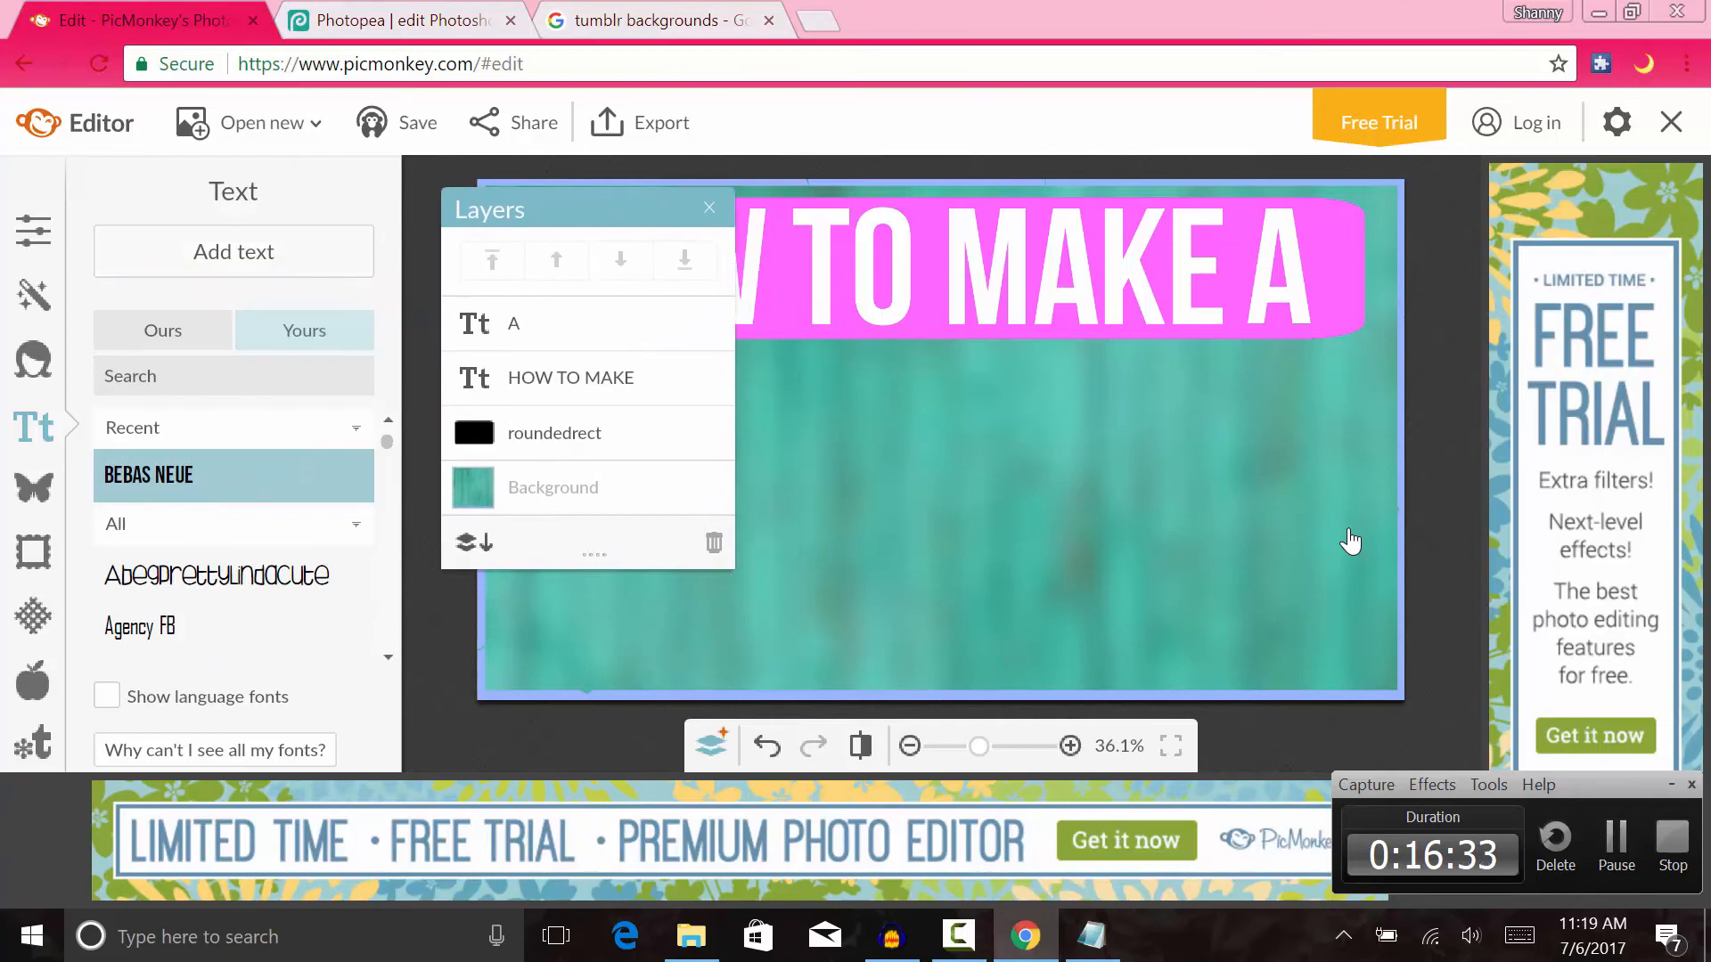
# - Add the wide, rounded red heart from the basic Hearts overlays to the thumbnail
pyautogui.click(34, 489)
pyautogui.scroll(-2, 233, 443)
pyautogui.scroll(2, 233, 443)
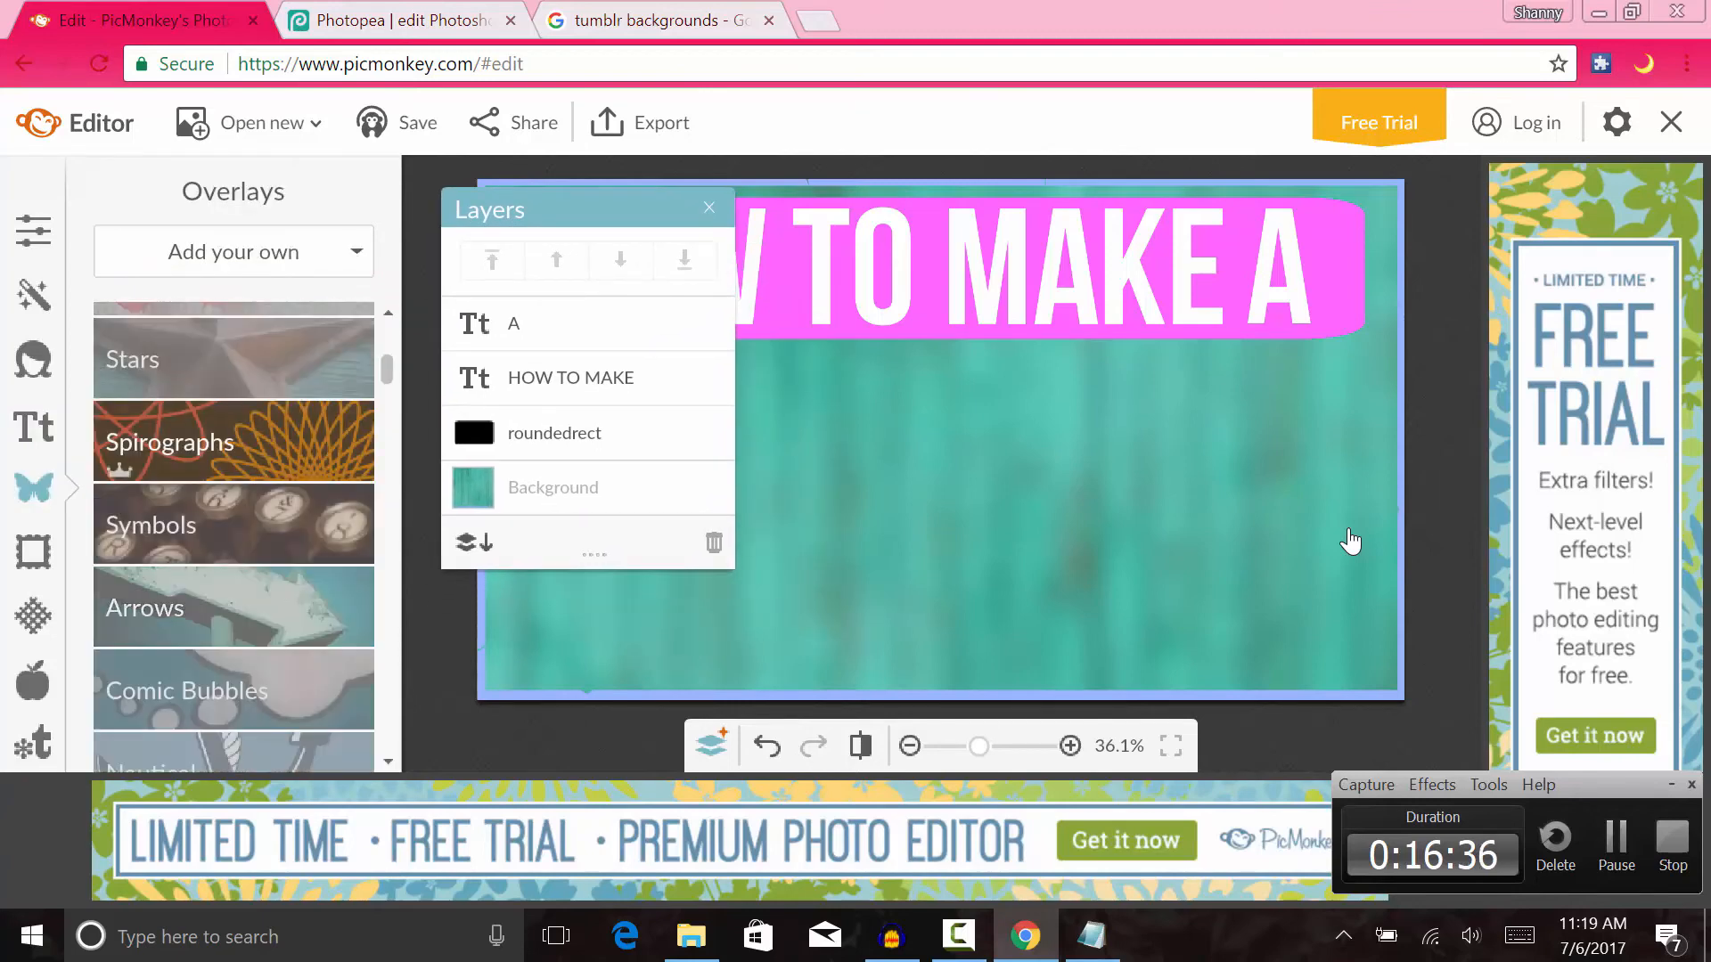
pyautogui.scroll(2, 259, 441)
pyautogui.click(259, 441)
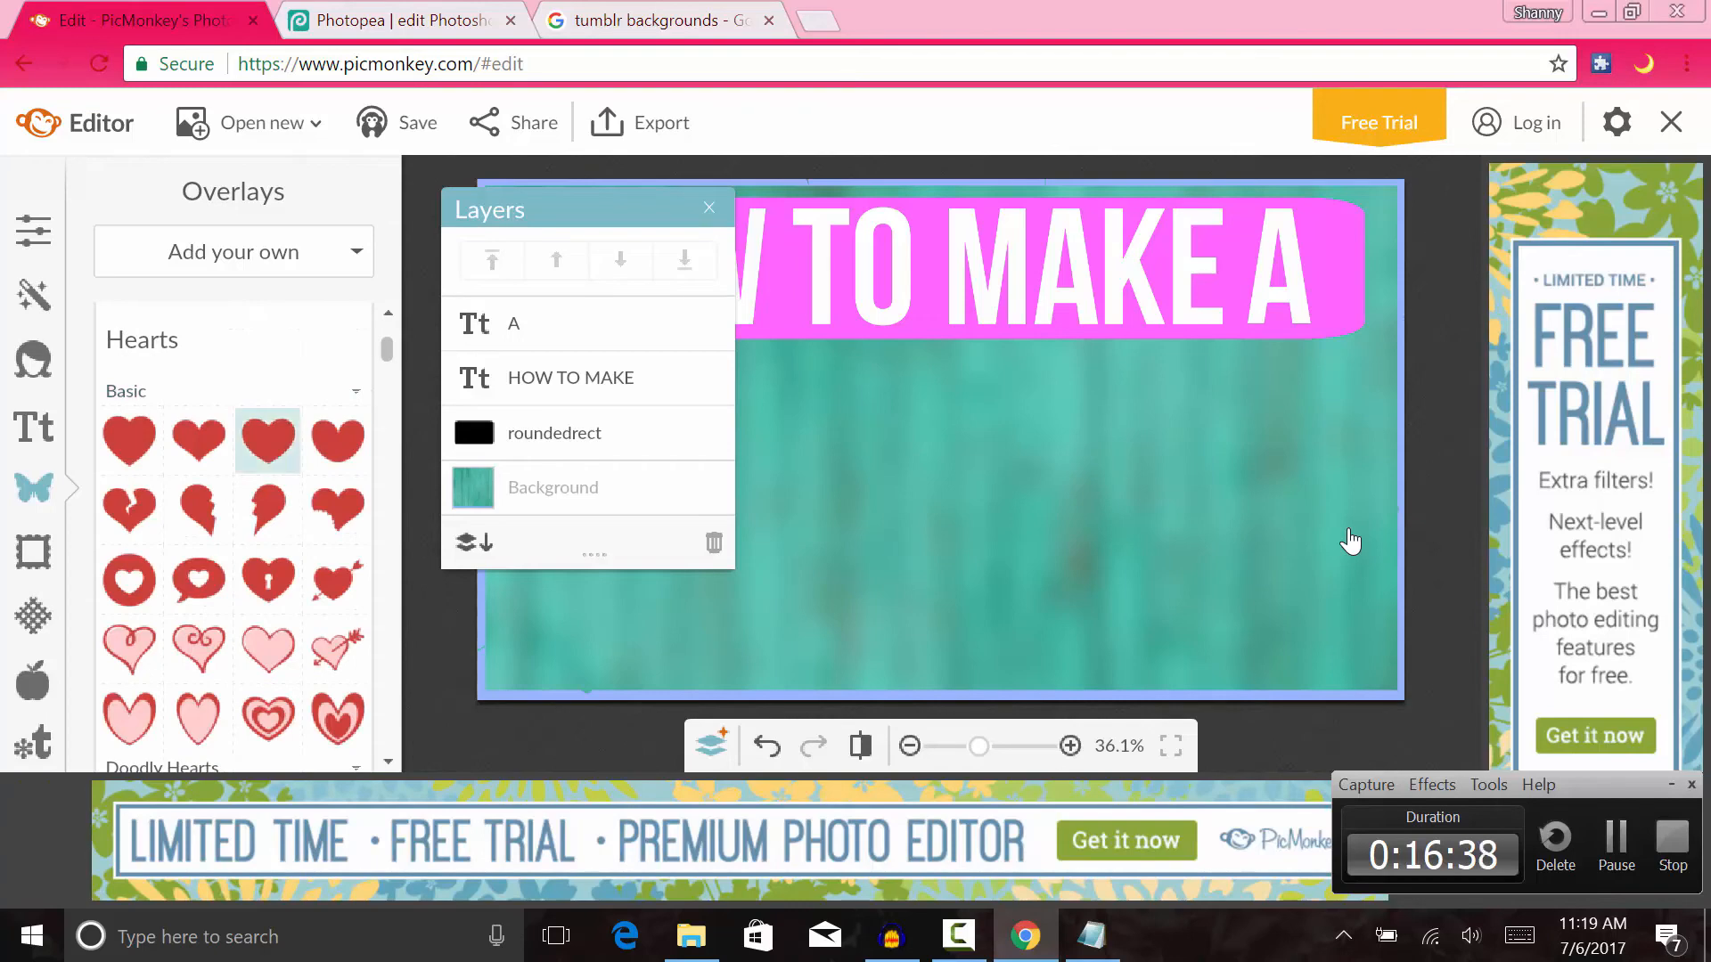
pyautogui.scroll(-2, 233, 535)
pyautogui.scroll(2, 233, 535)
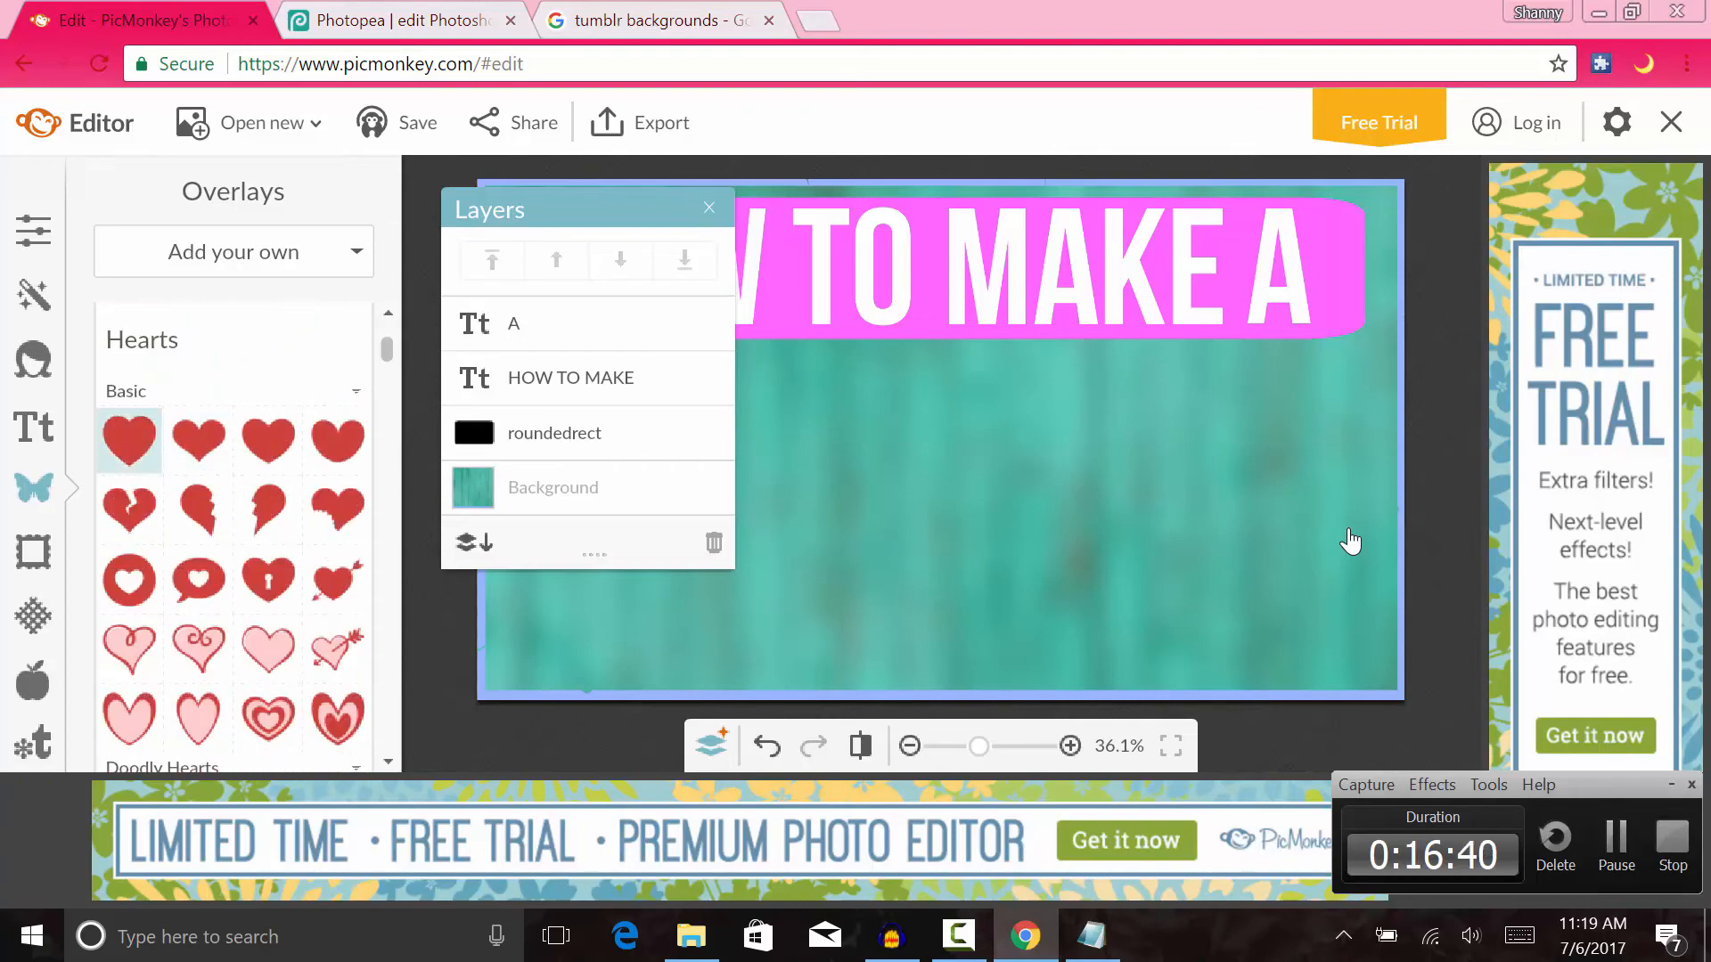
pyautogui.click(199, 439)
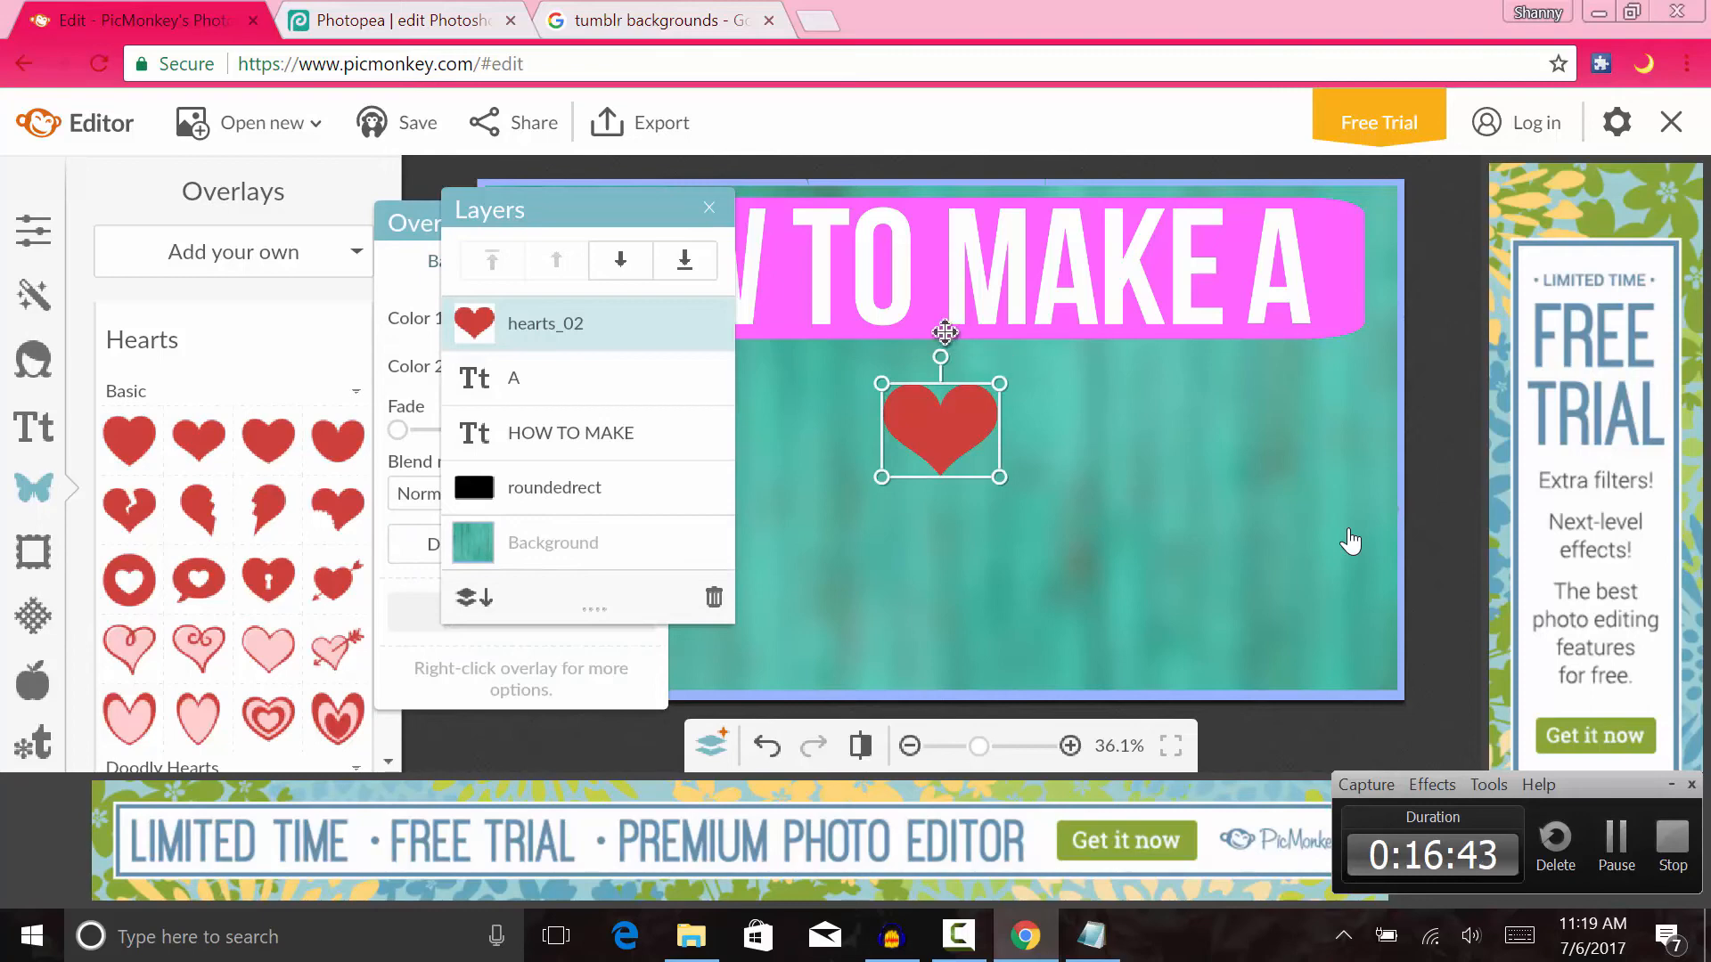
# - Tilt the heart slightly clockwise and place it in the thumbnail's lower-right corner, then switch to the text tools
pyautogui.moveTo(961, 364); pyautogui.dragTo(954, 359)
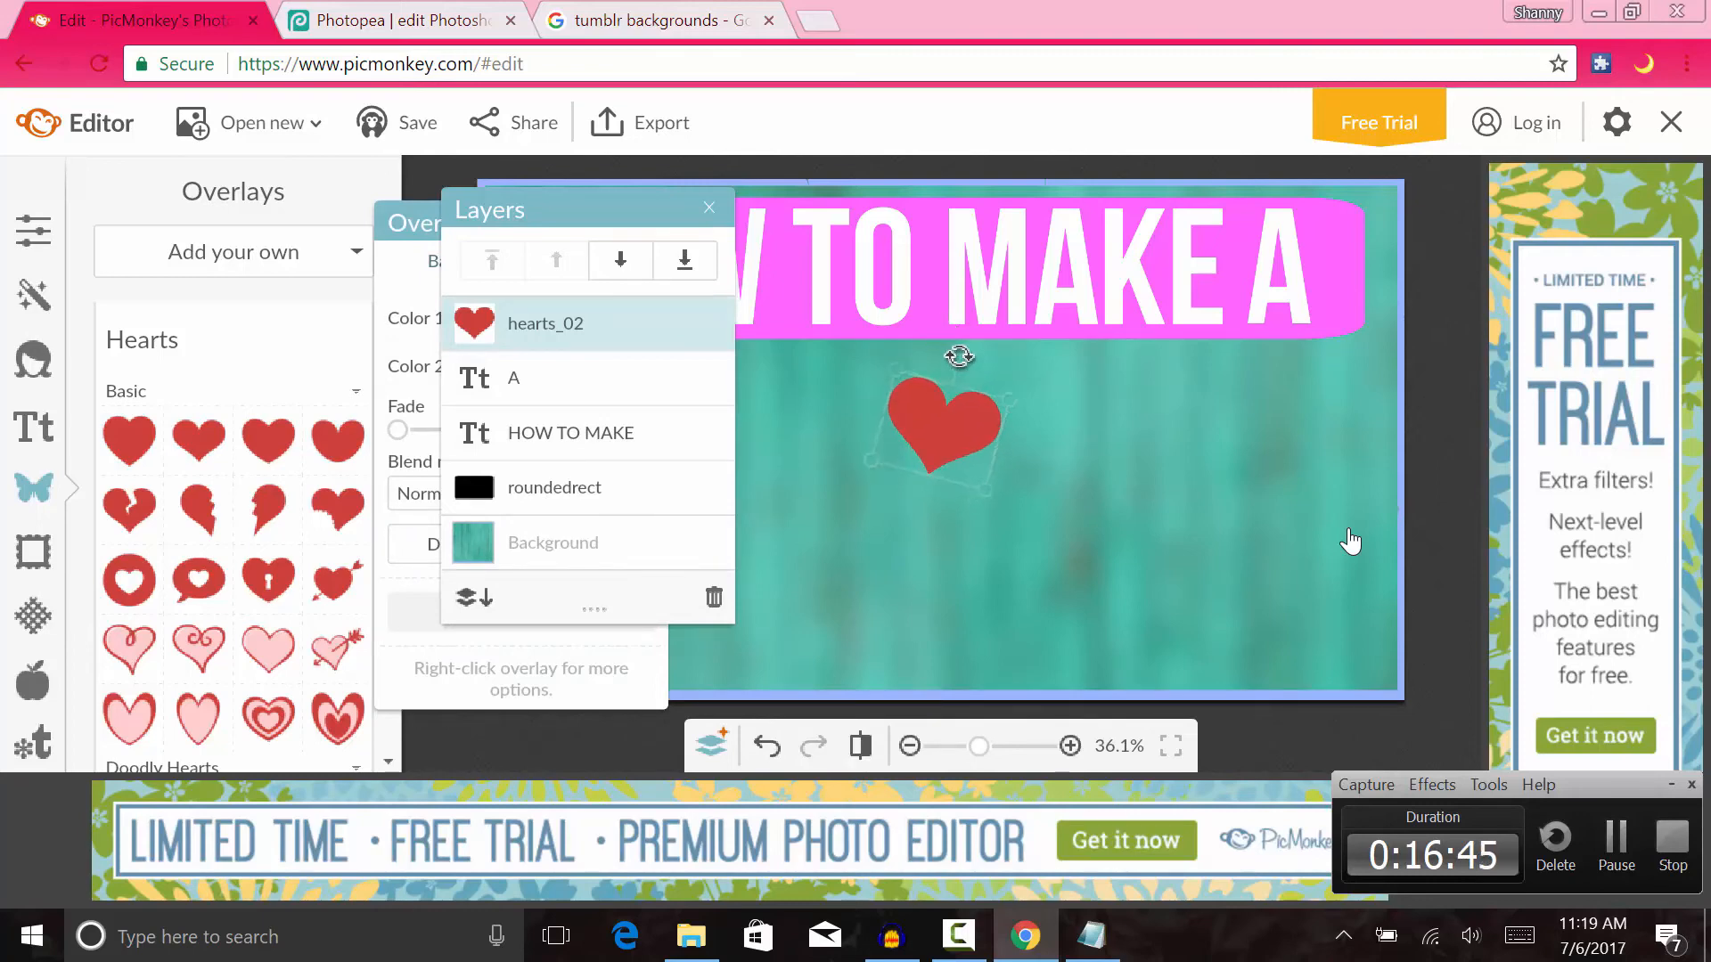
pyautogui.moveTo(932, 435); pyautogui.dragTo(1339, 645)
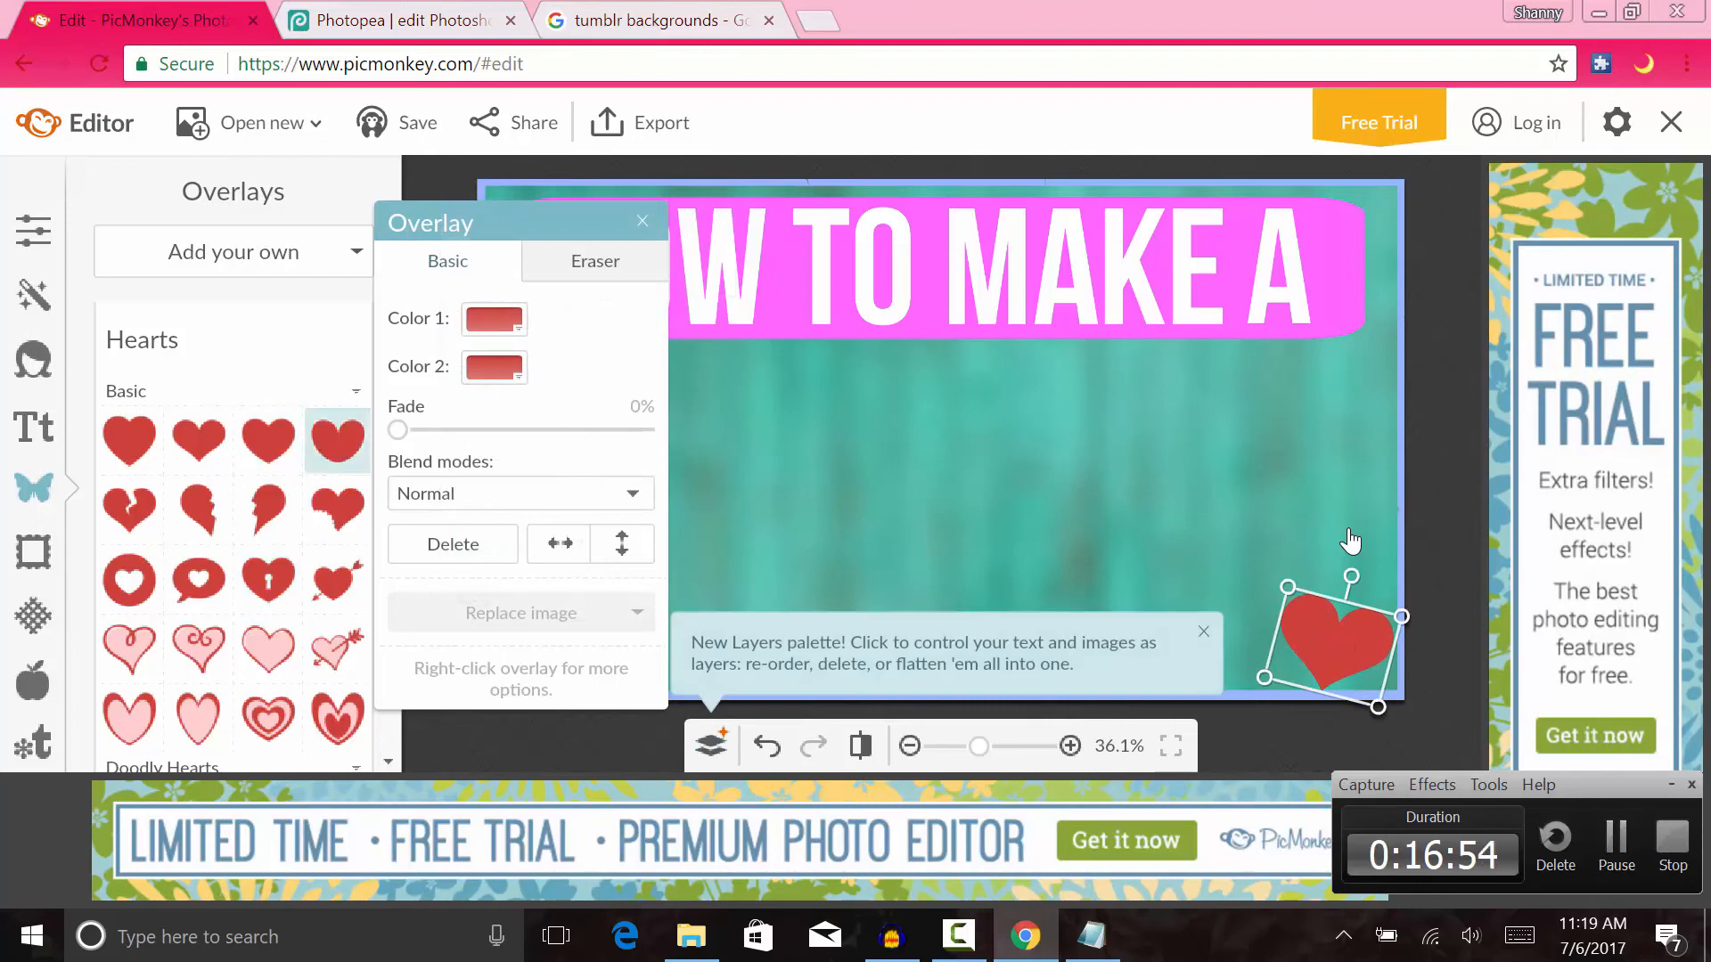
pyautogui.click(1351, 541)
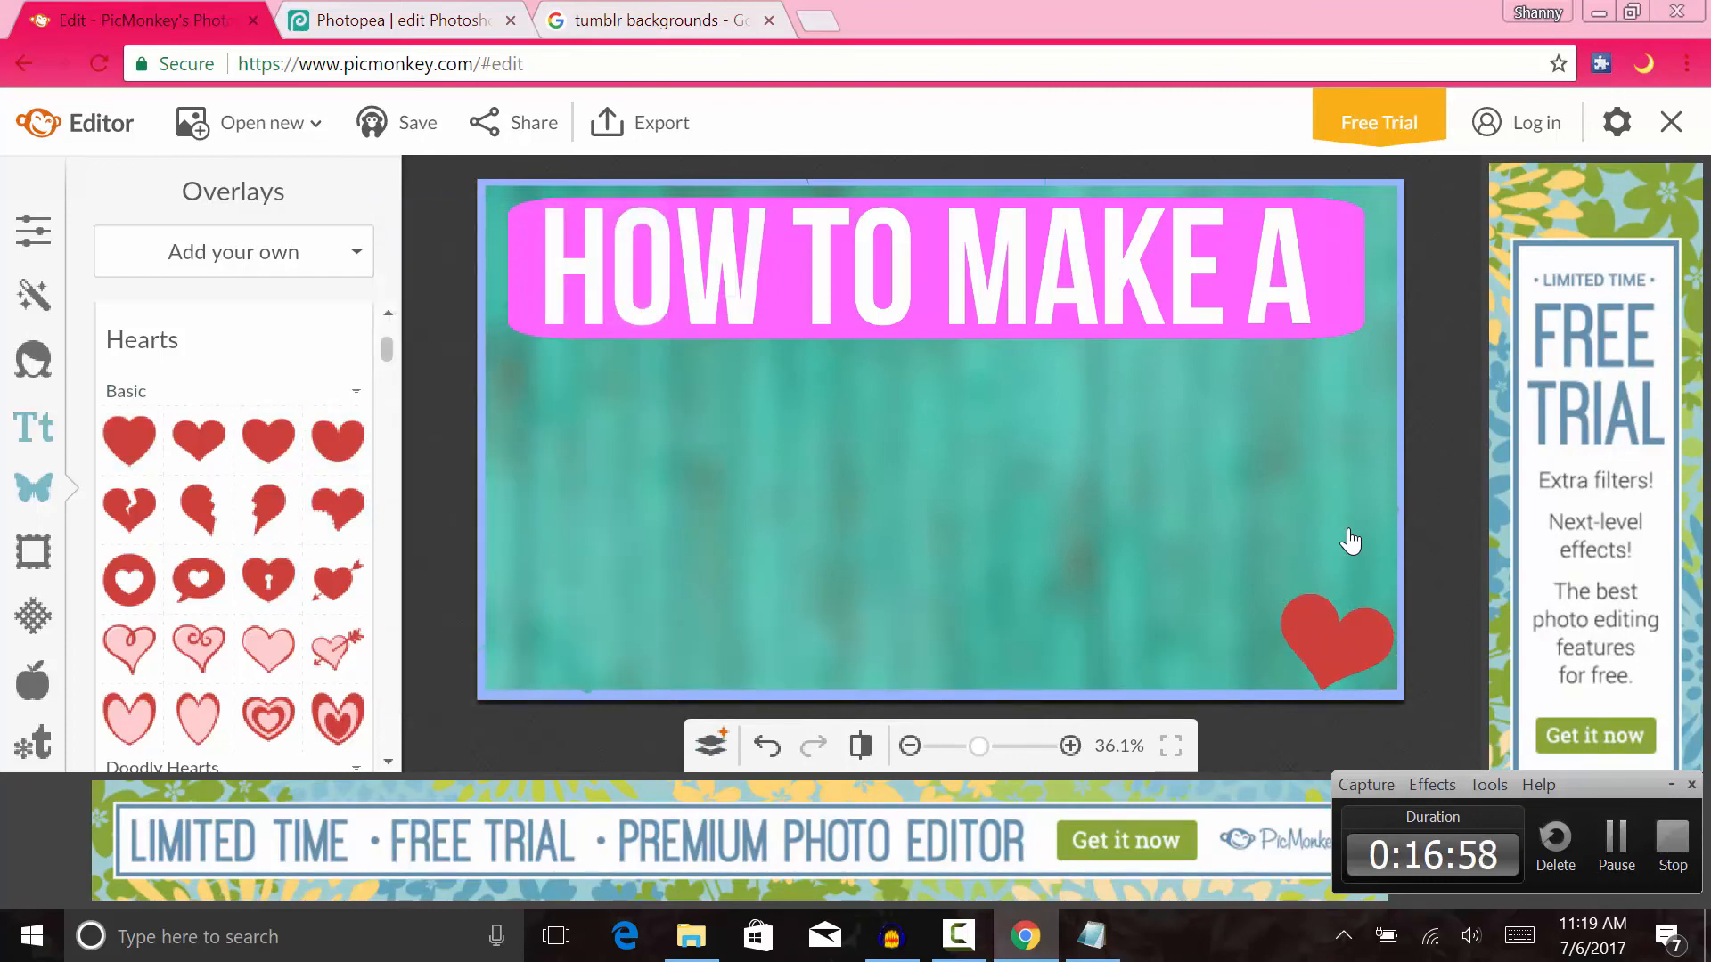
pyautogui.click(34, 428)
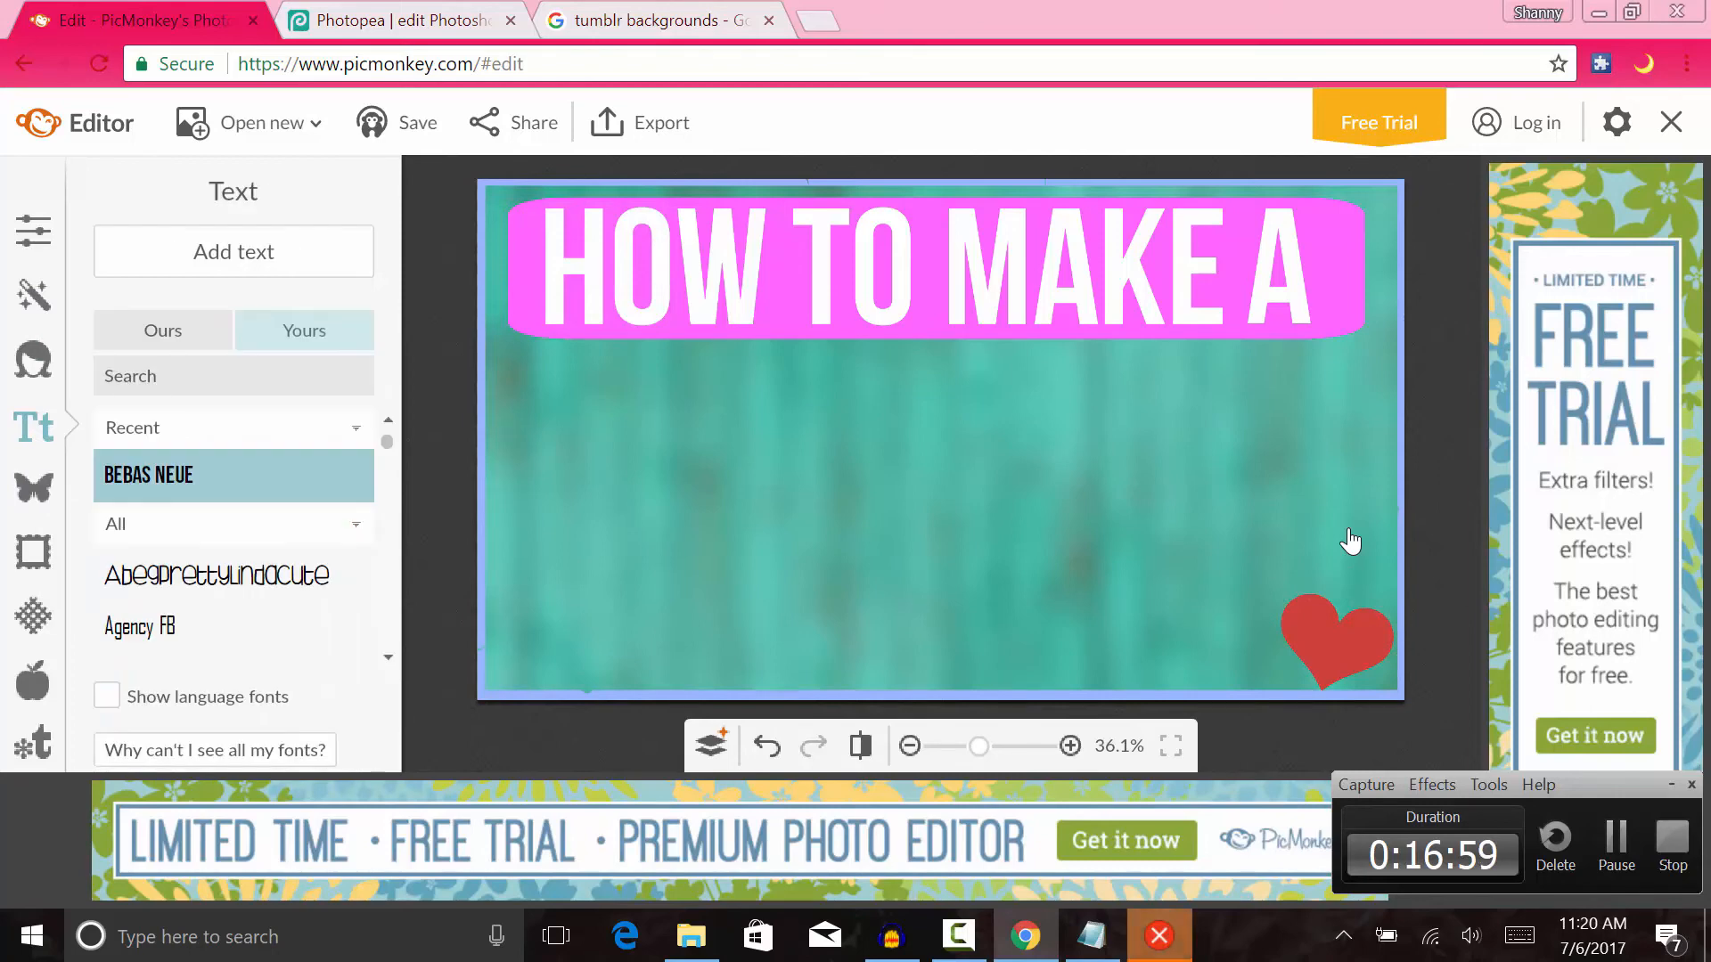
pyautogui.click(1149, 467)
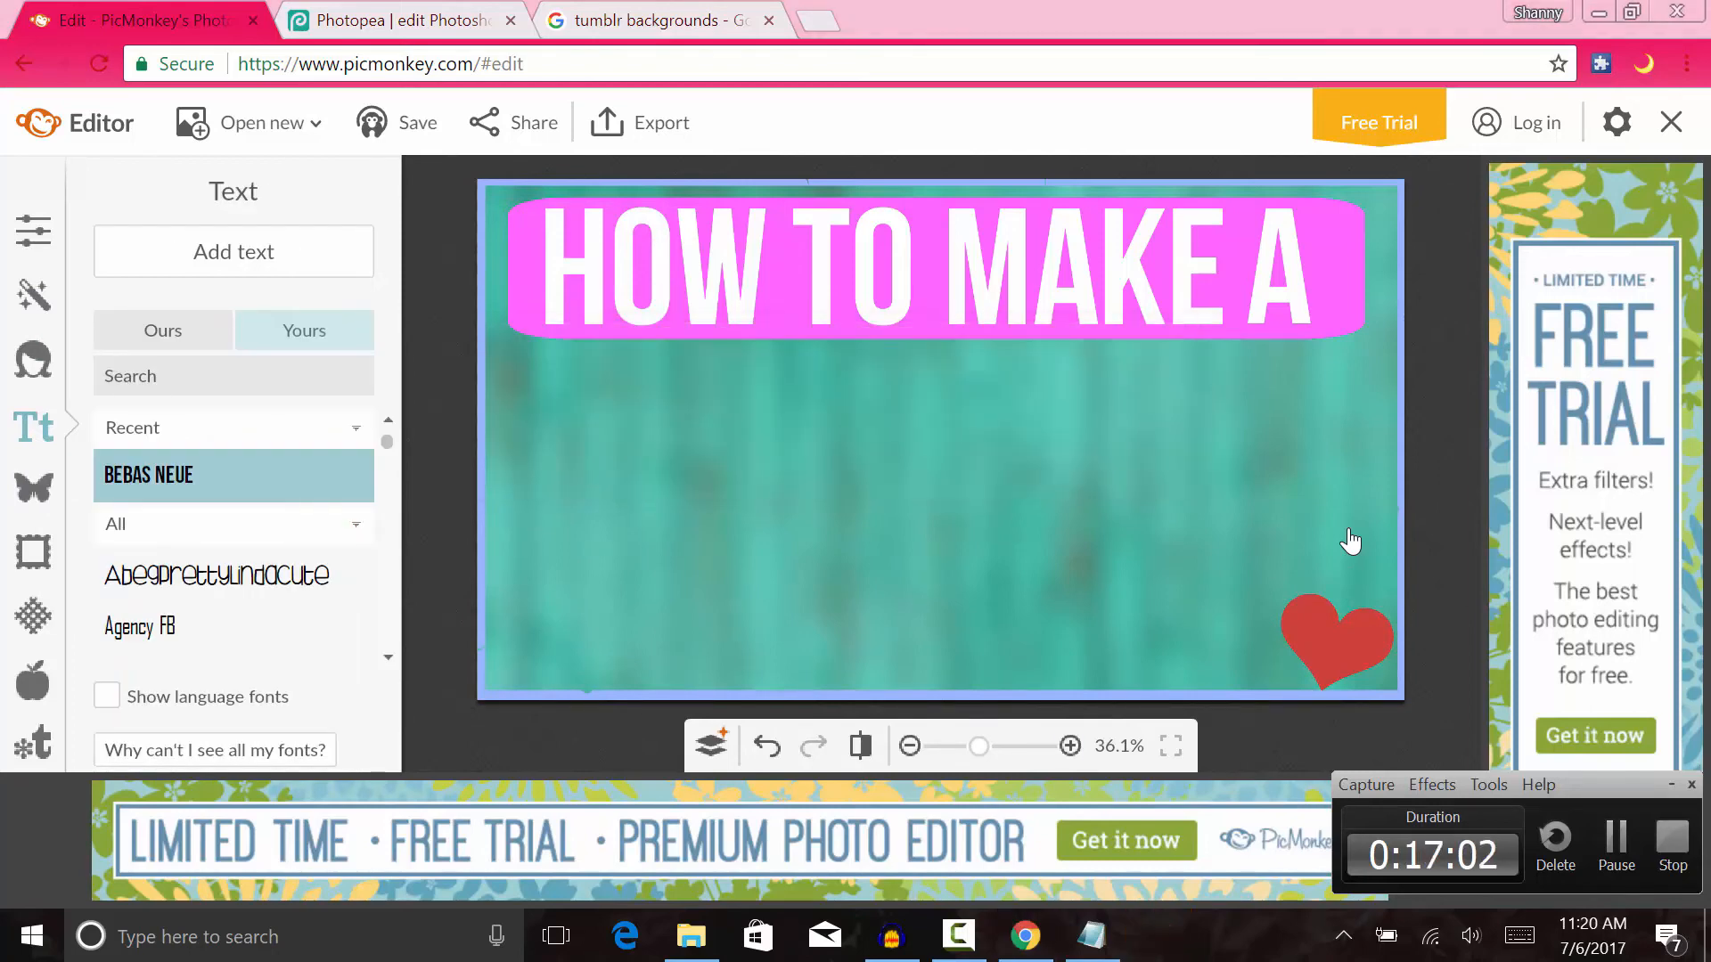
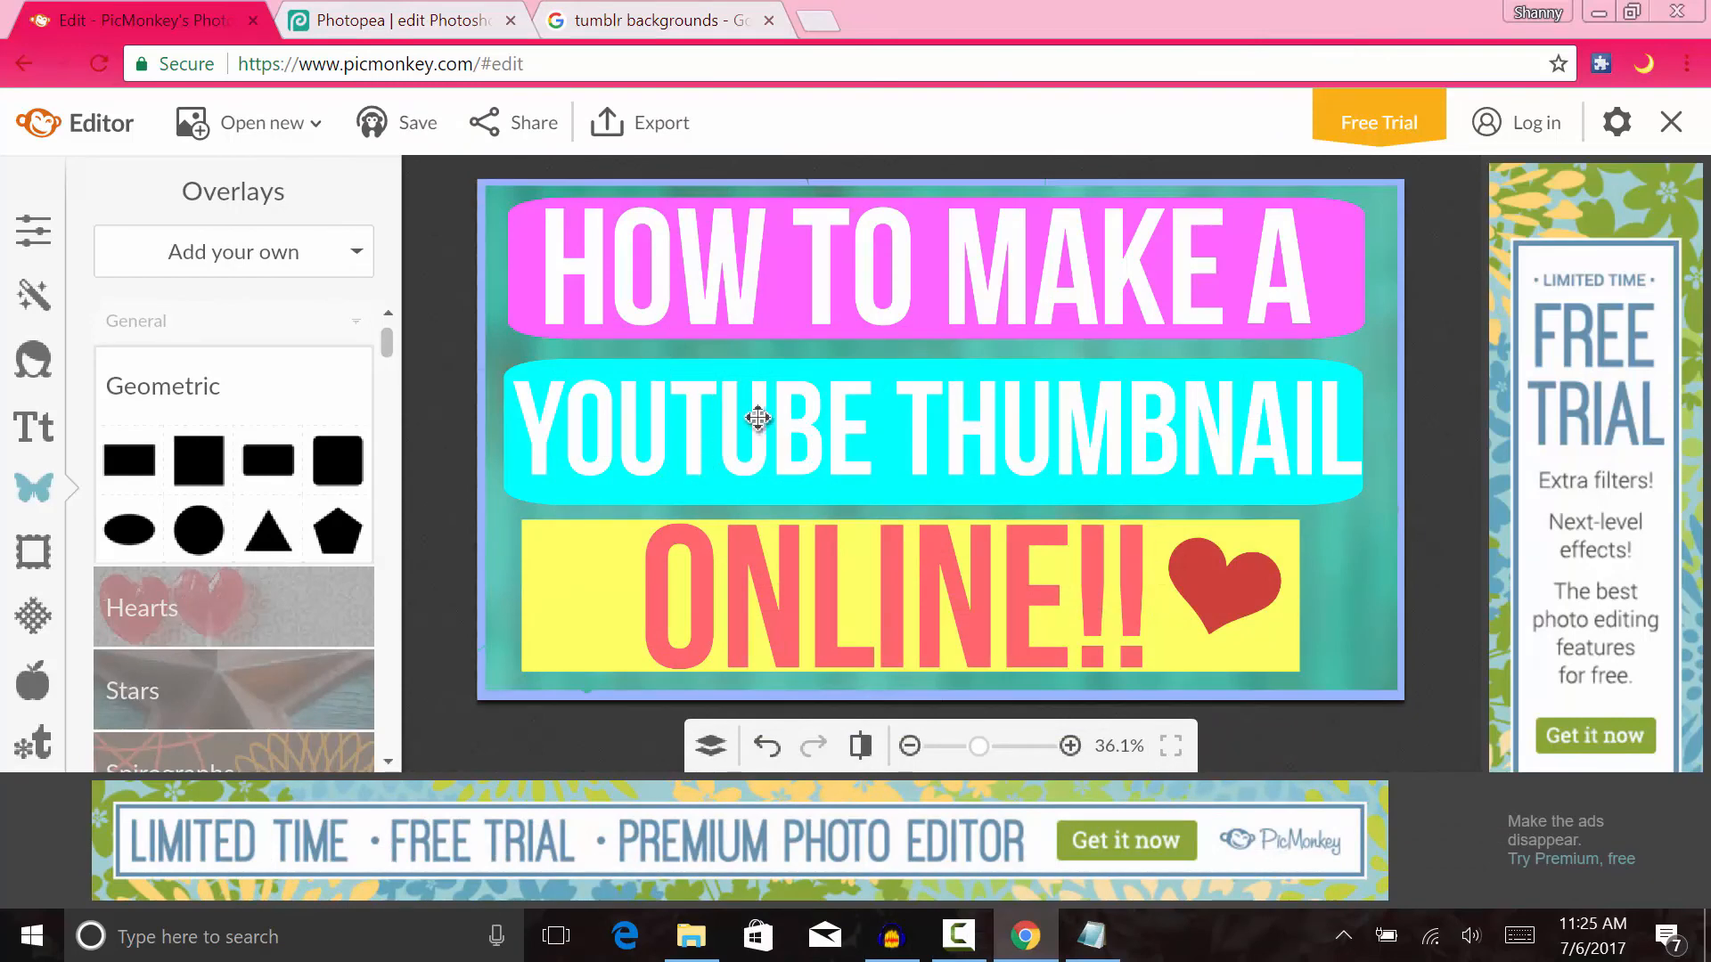
# - Narrow the yellow rectangle from its left side to just before ONLINE!! and shift it slightly left
pyautogui.click(712, 744)
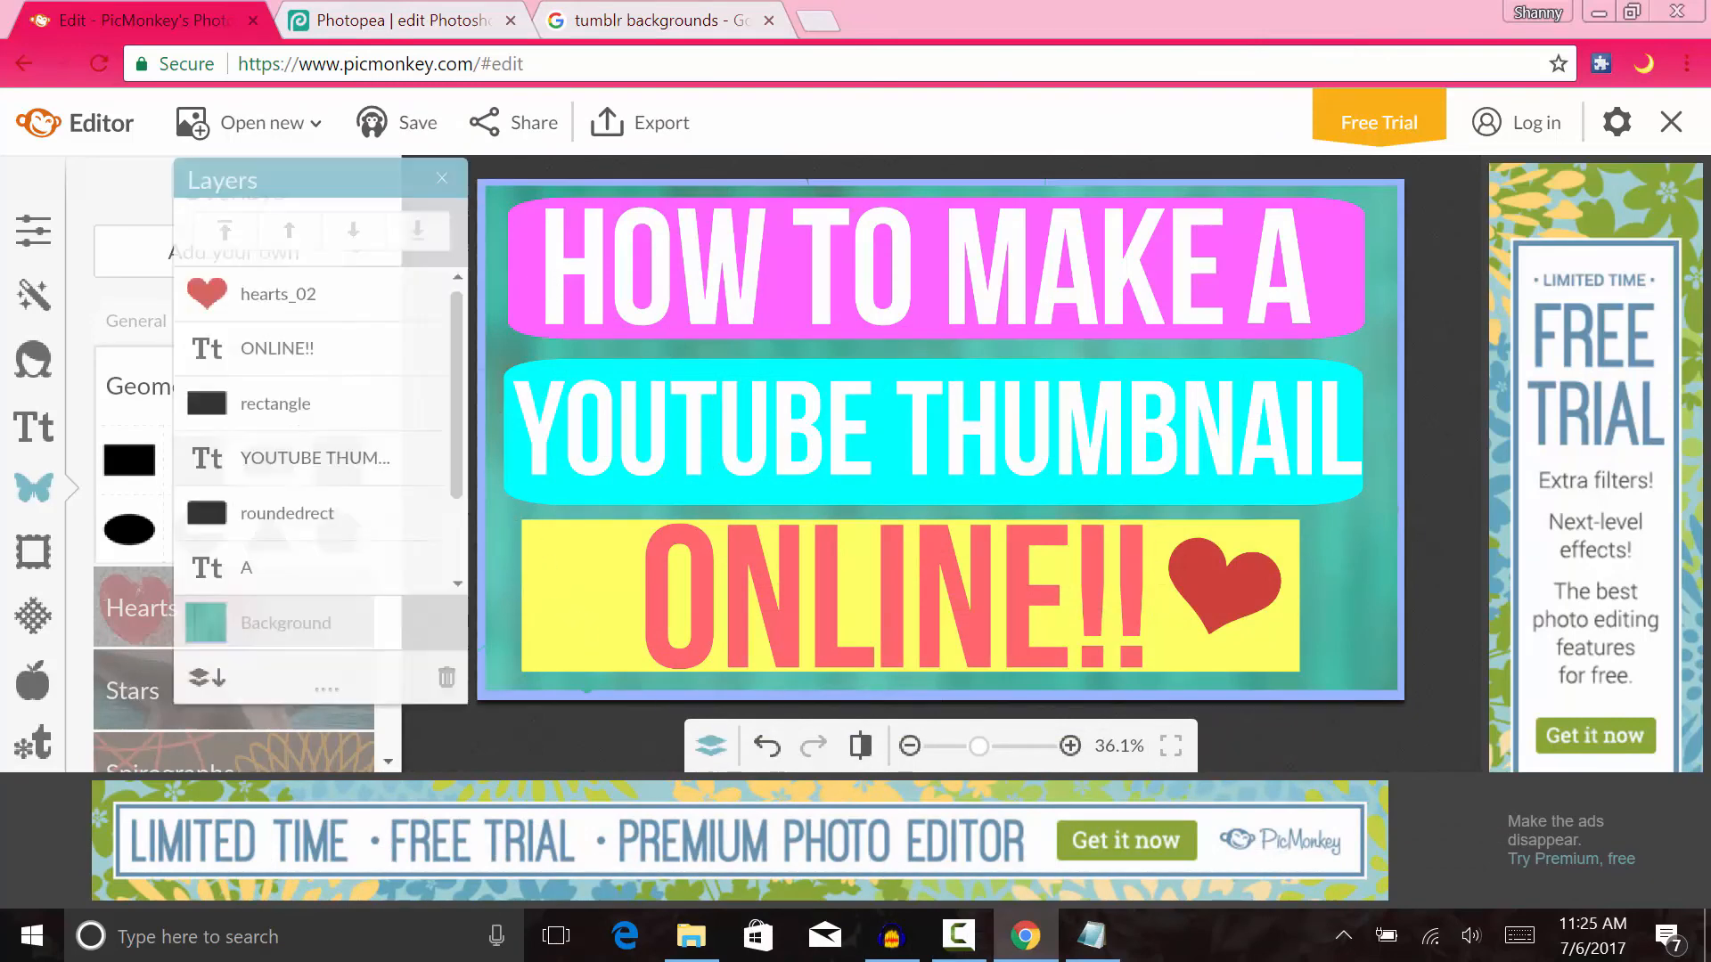
pyautogui.click(565, 575)
pyautogui.moveTo(504, 583); pyautogui.dragTo(603, 583)
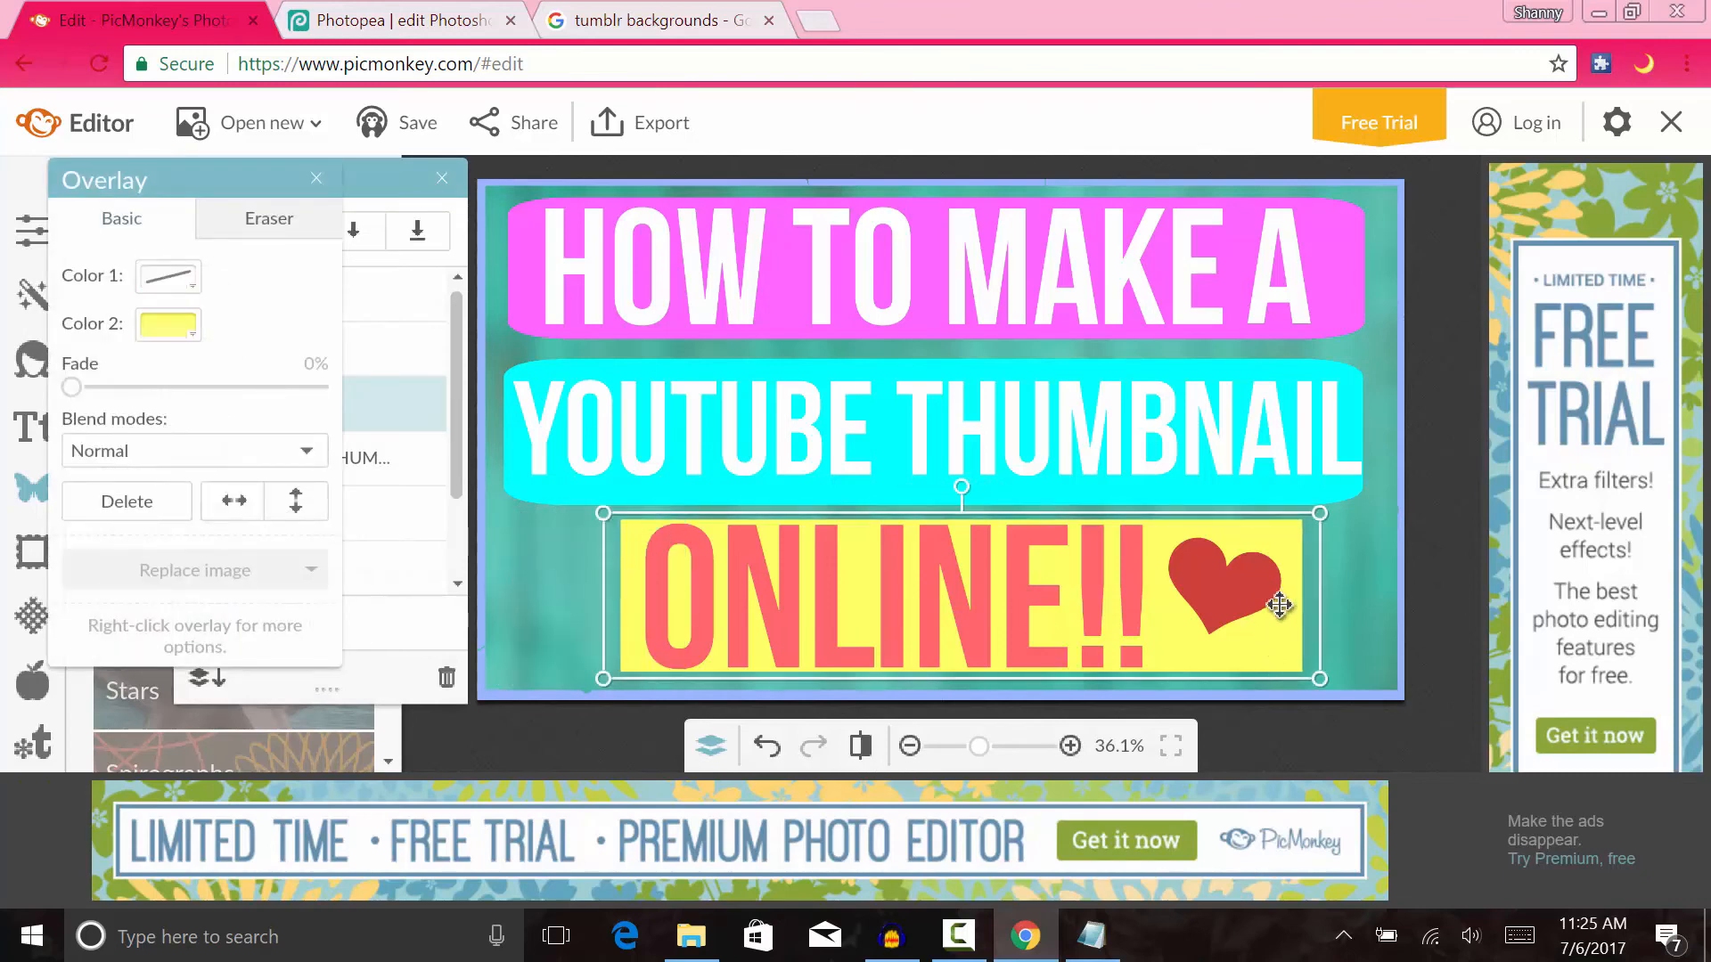
pyautogui.moveTo(1274, 633)
pyautogui.mouseDown()
pyautogui.moveTo(1240, 634)
pyautogui.moveTo(1261, 634)
pyautogui.mouseUp()
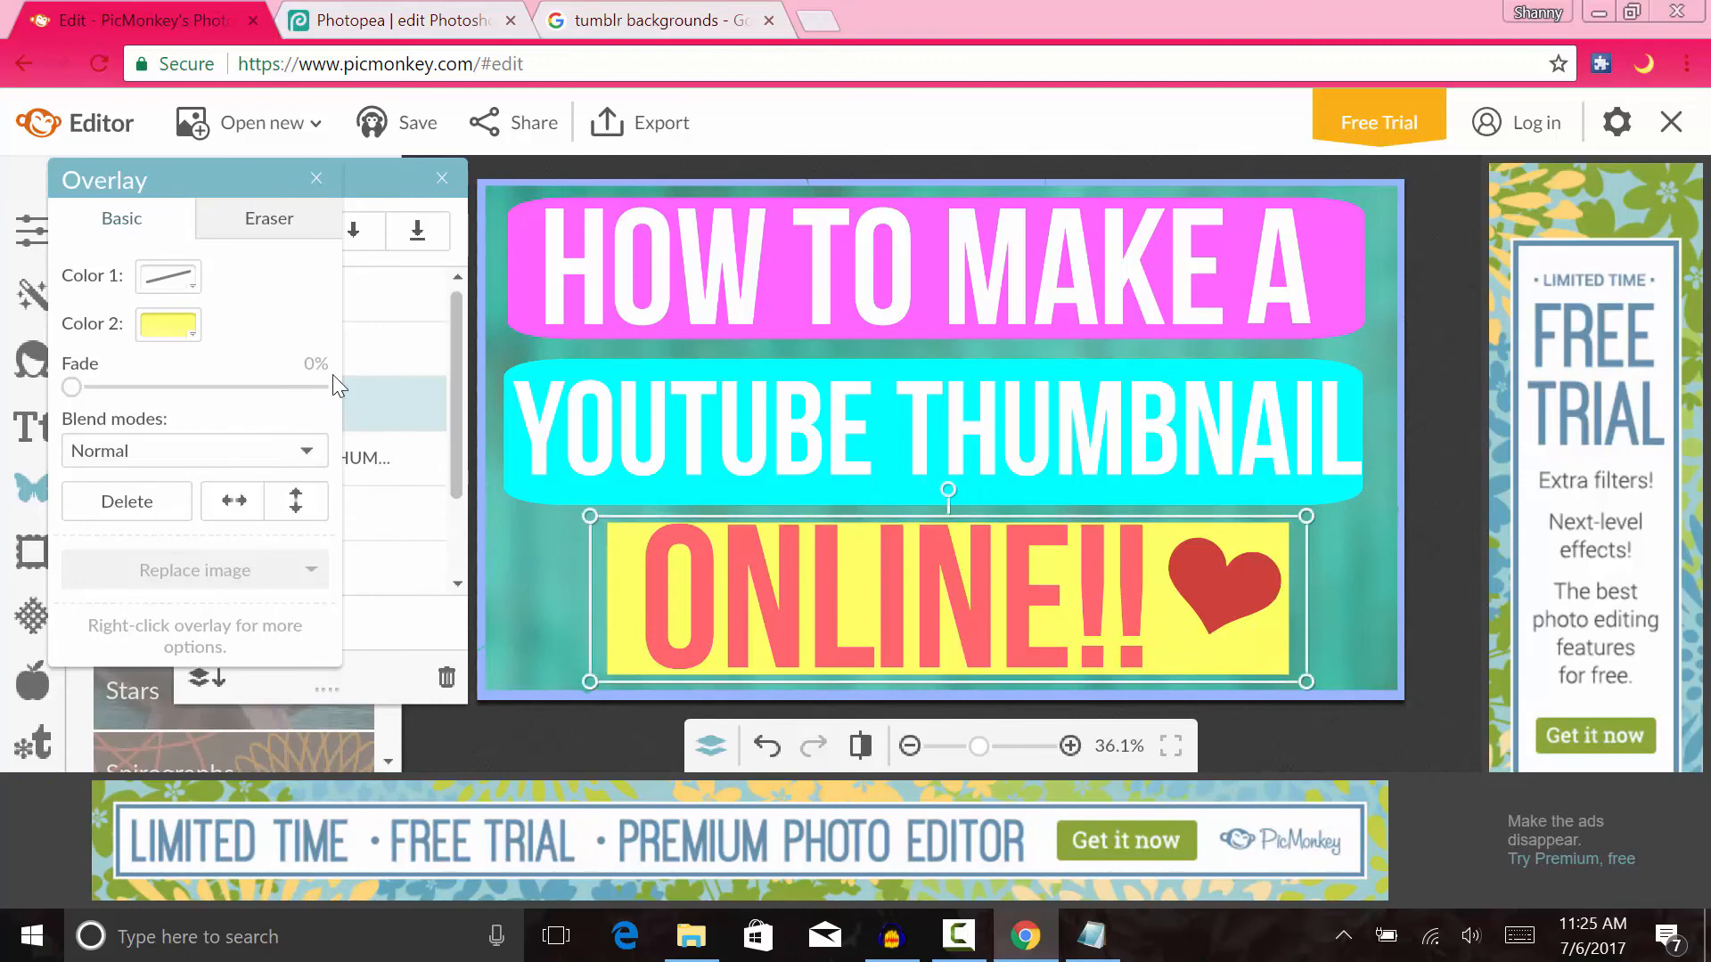
pyautogui.click(316, 179)
# - Shift the ONLINE!! text left to the yellow rectangle's left edge and nudge the heart slightly left
pyautogui.click(378, 360)
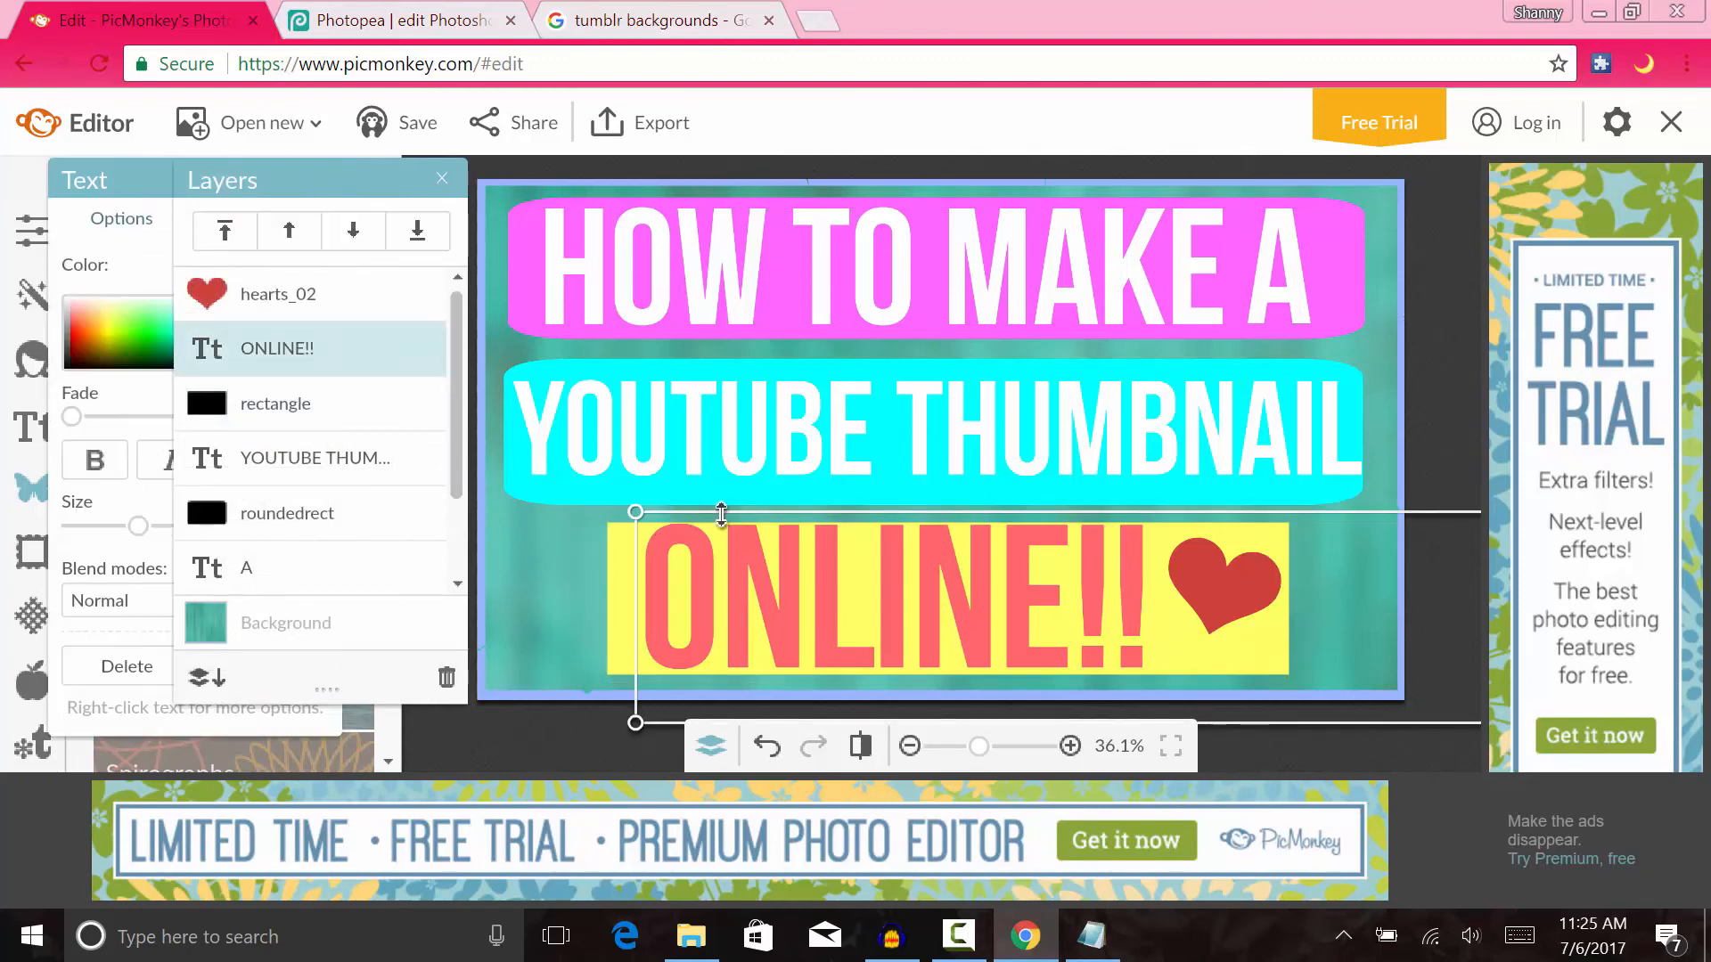
pyautogui.moveTo(885, 594)
pyautogui.mouseDown()
pyautogui.moveTo(848, 592)
pyautogui.moveTo(861, 598)
pyautogui.mouseUp()
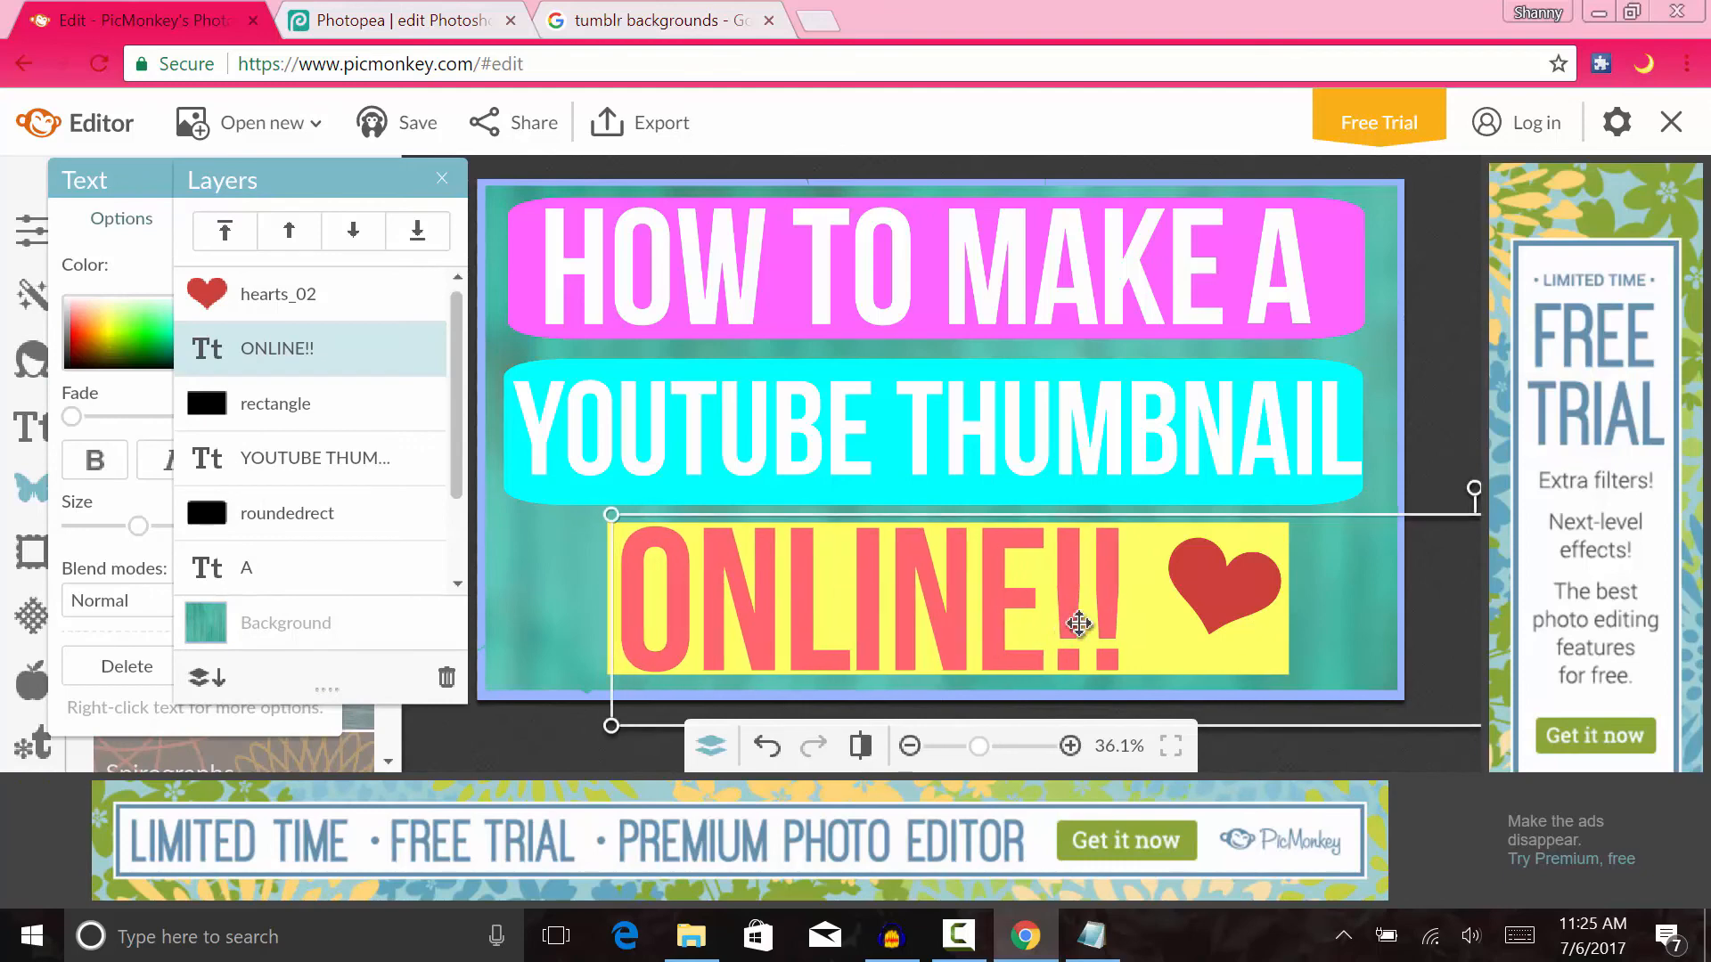
pyautogui.click(310, 292)
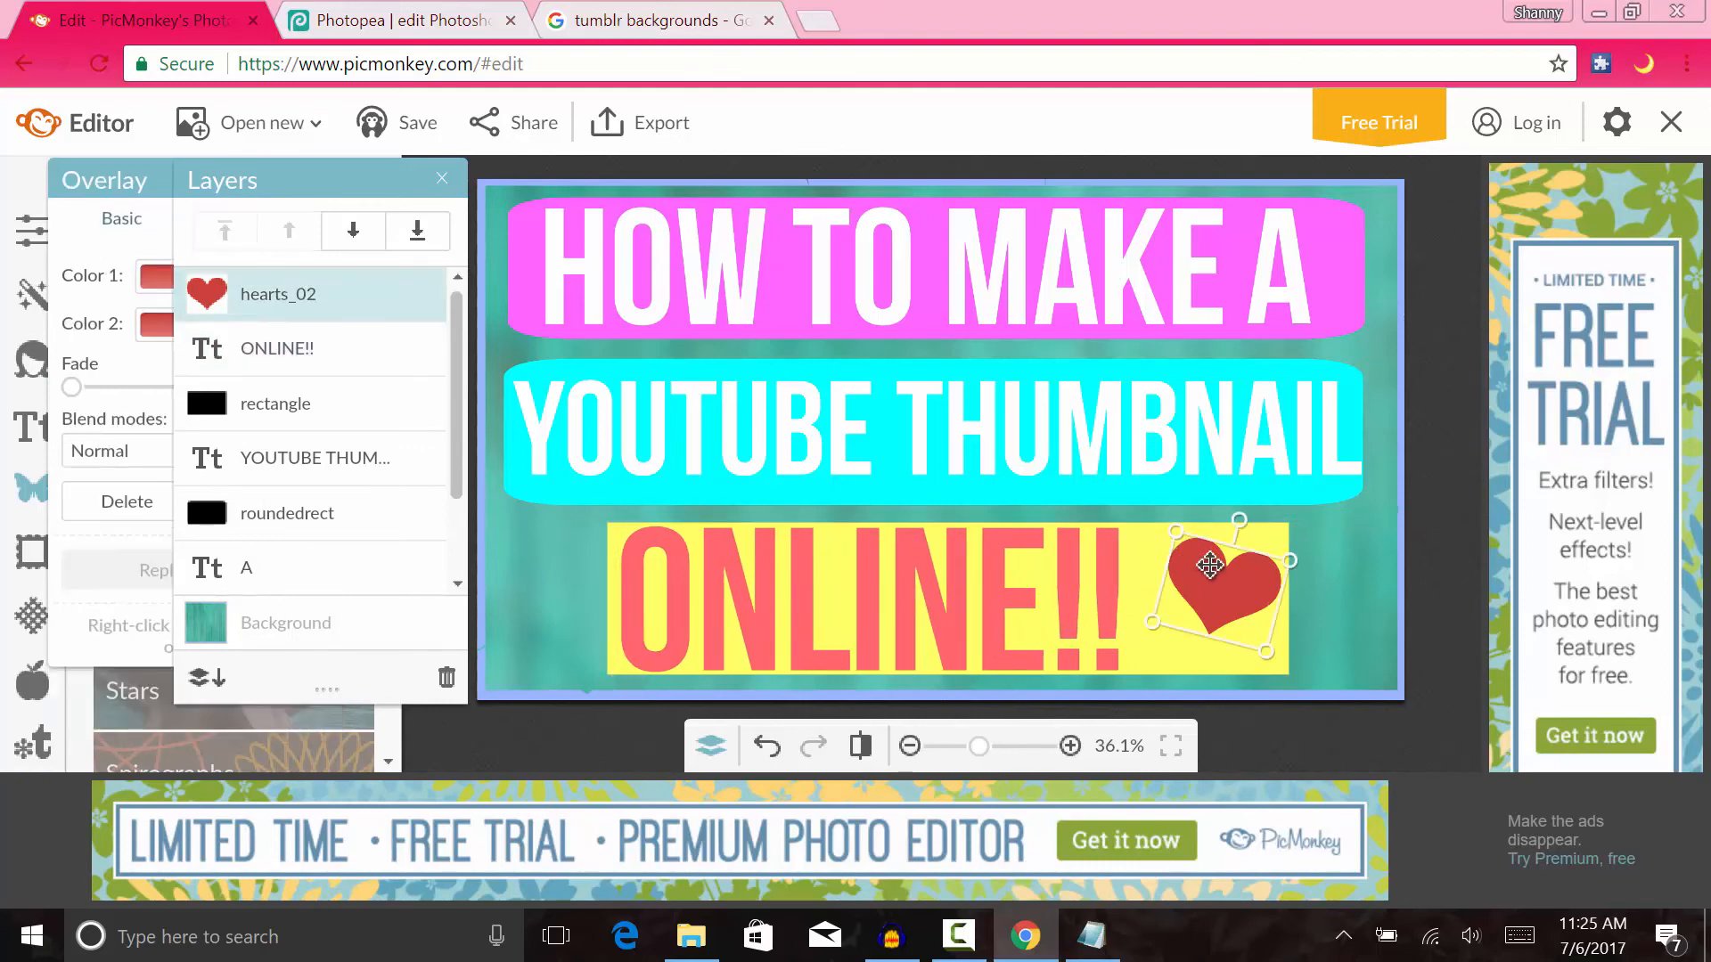
pyautogui.moveTo(1210, 568); pyautogui.dragTo(1197, 567)
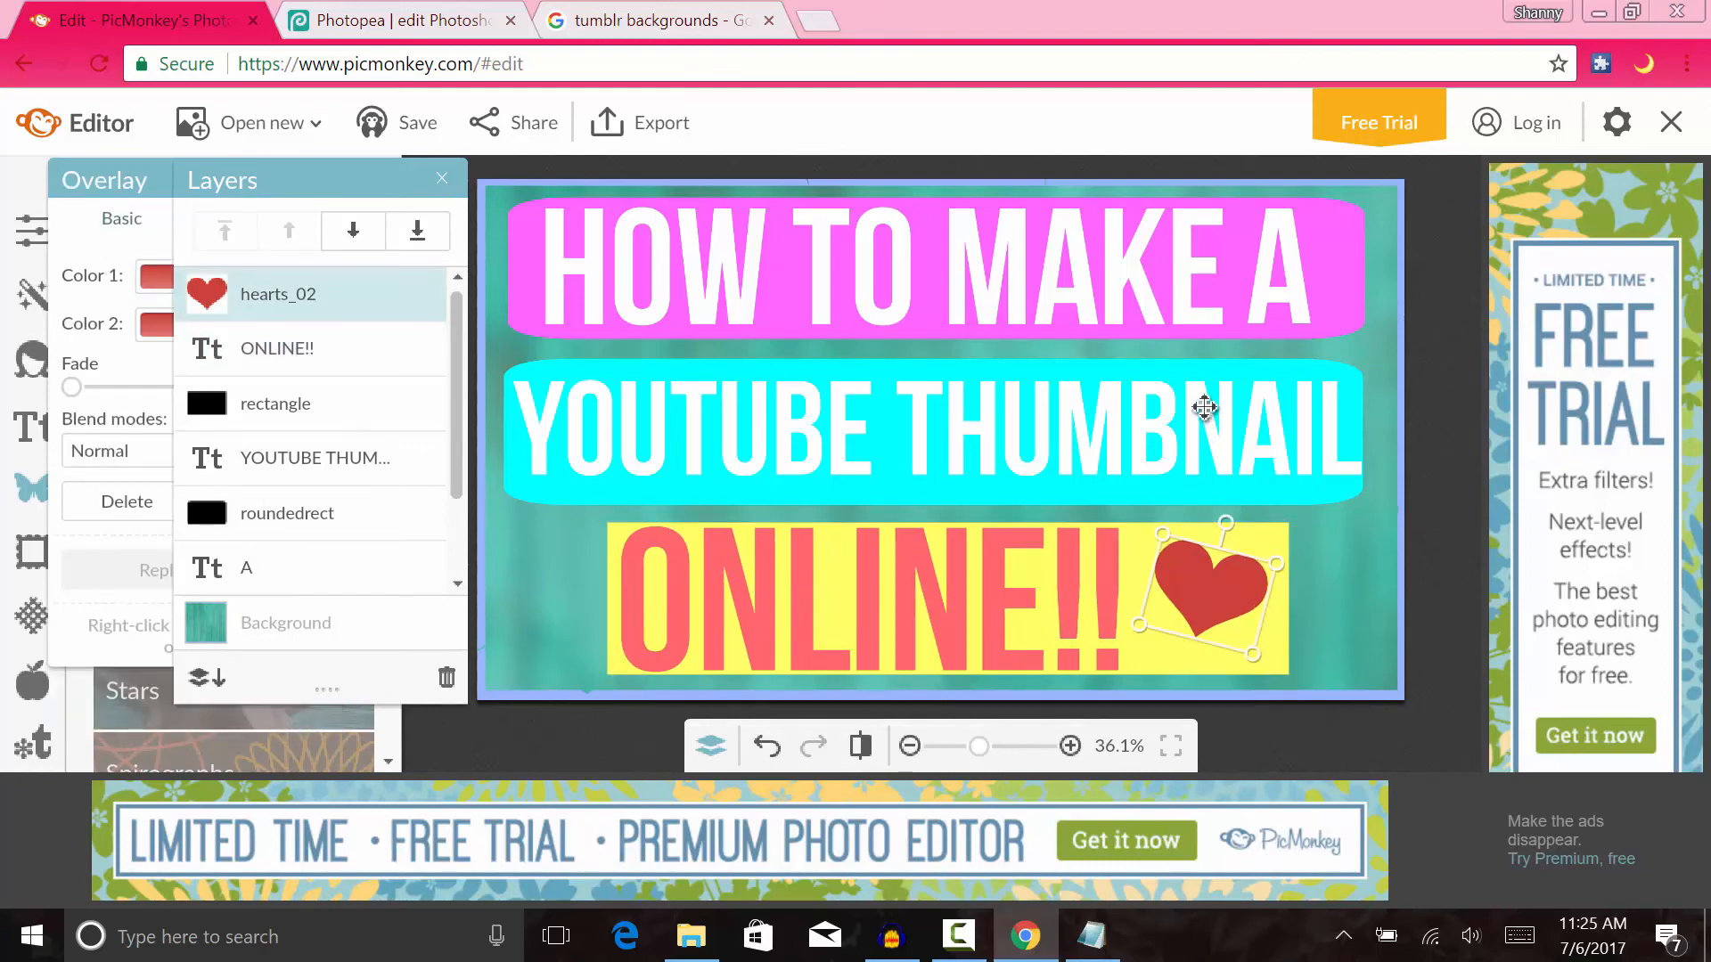
# - Set the YOUTUBE THUMBNAIL text to white and the HOW TO MAKE text to near-white (fcfeff)
pyautogui.click(241, 448)
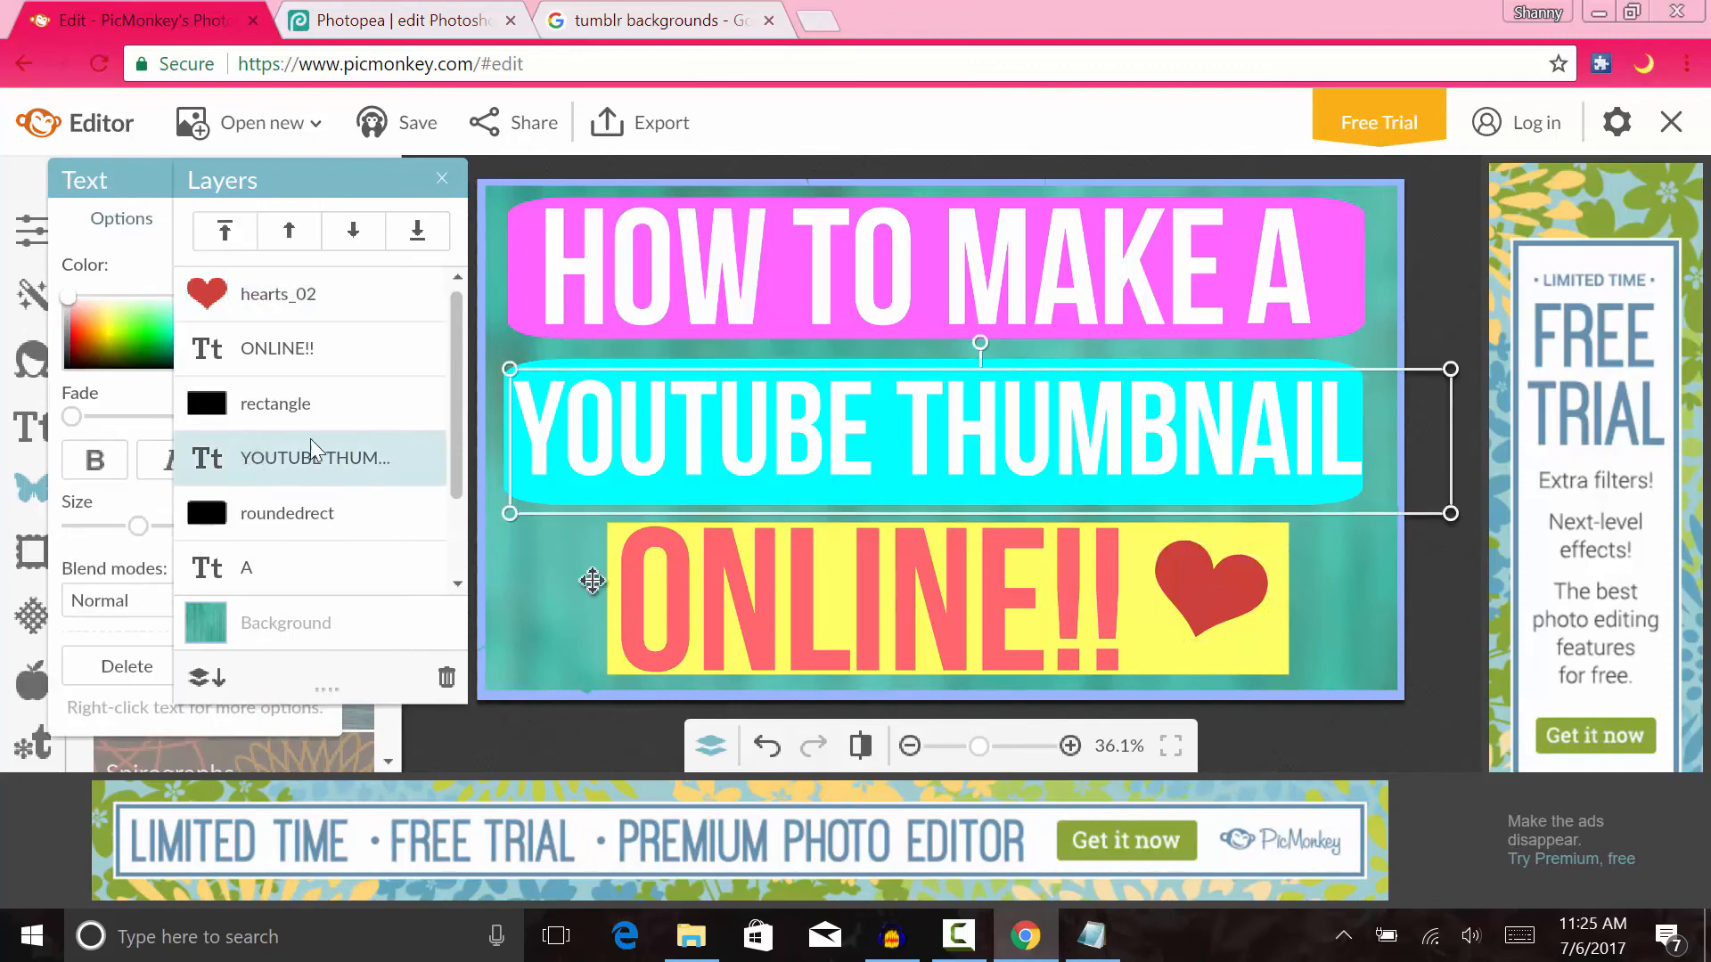
pyautogui.moveTo(71, 307); pyautogui.dragTo(24, 207)
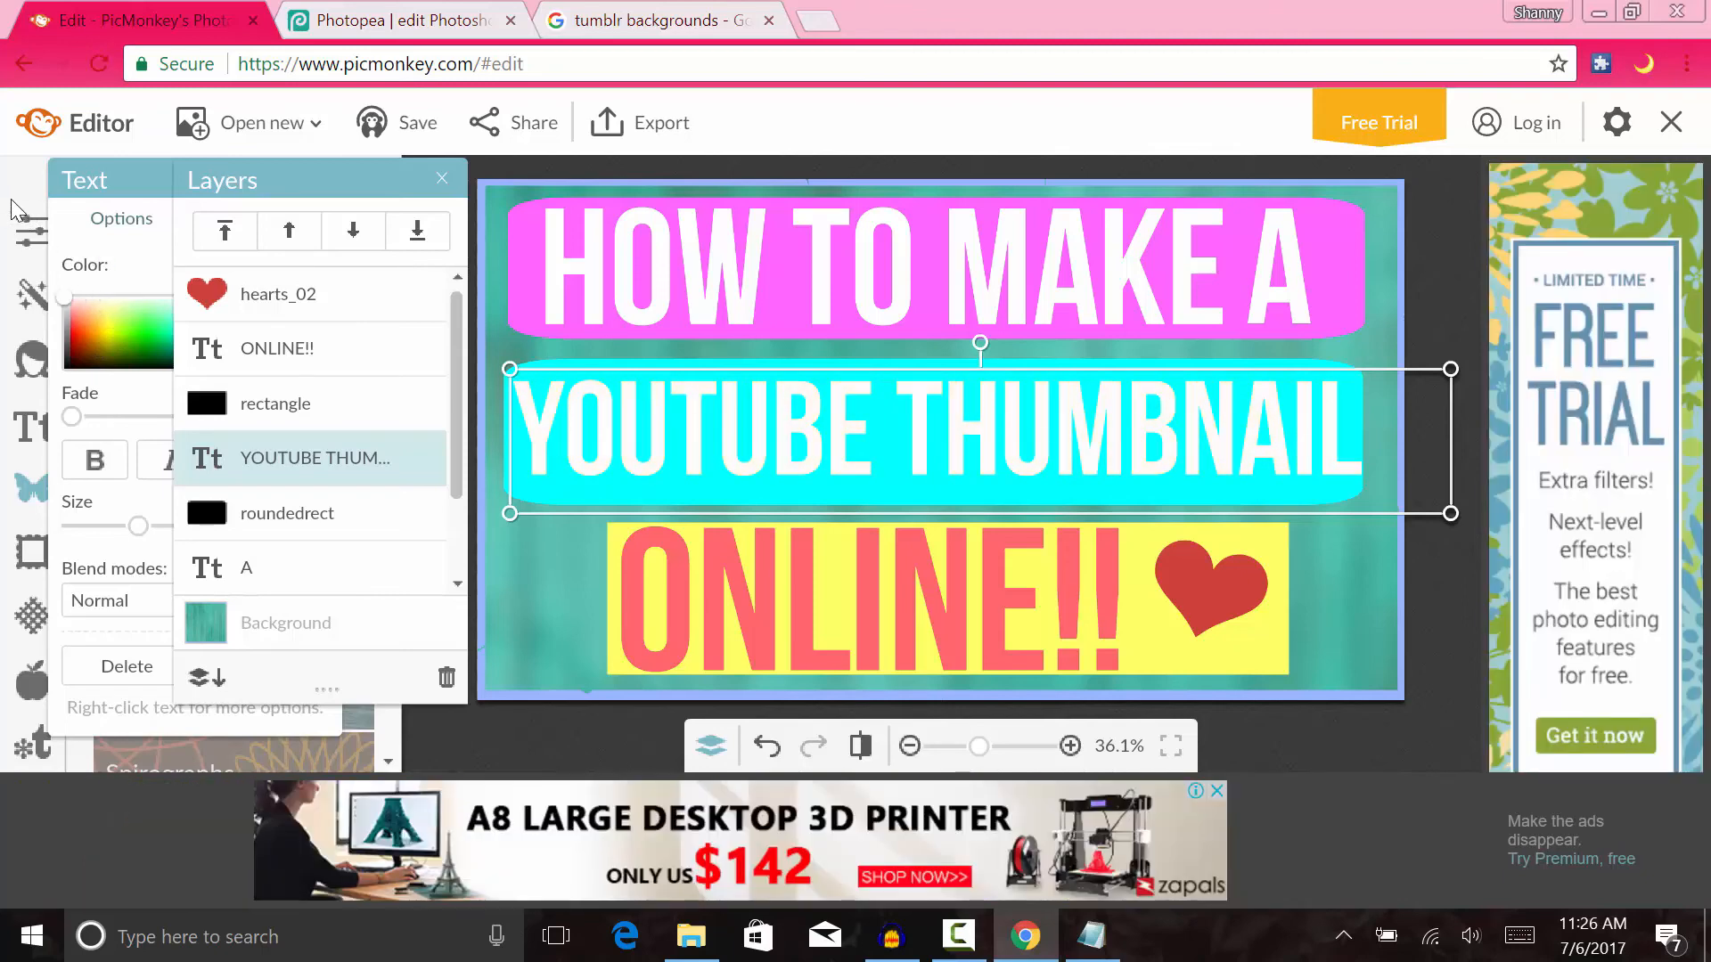
pyautogui.scroll(-2, 323, 484)
pyautogui.click(303, 510)
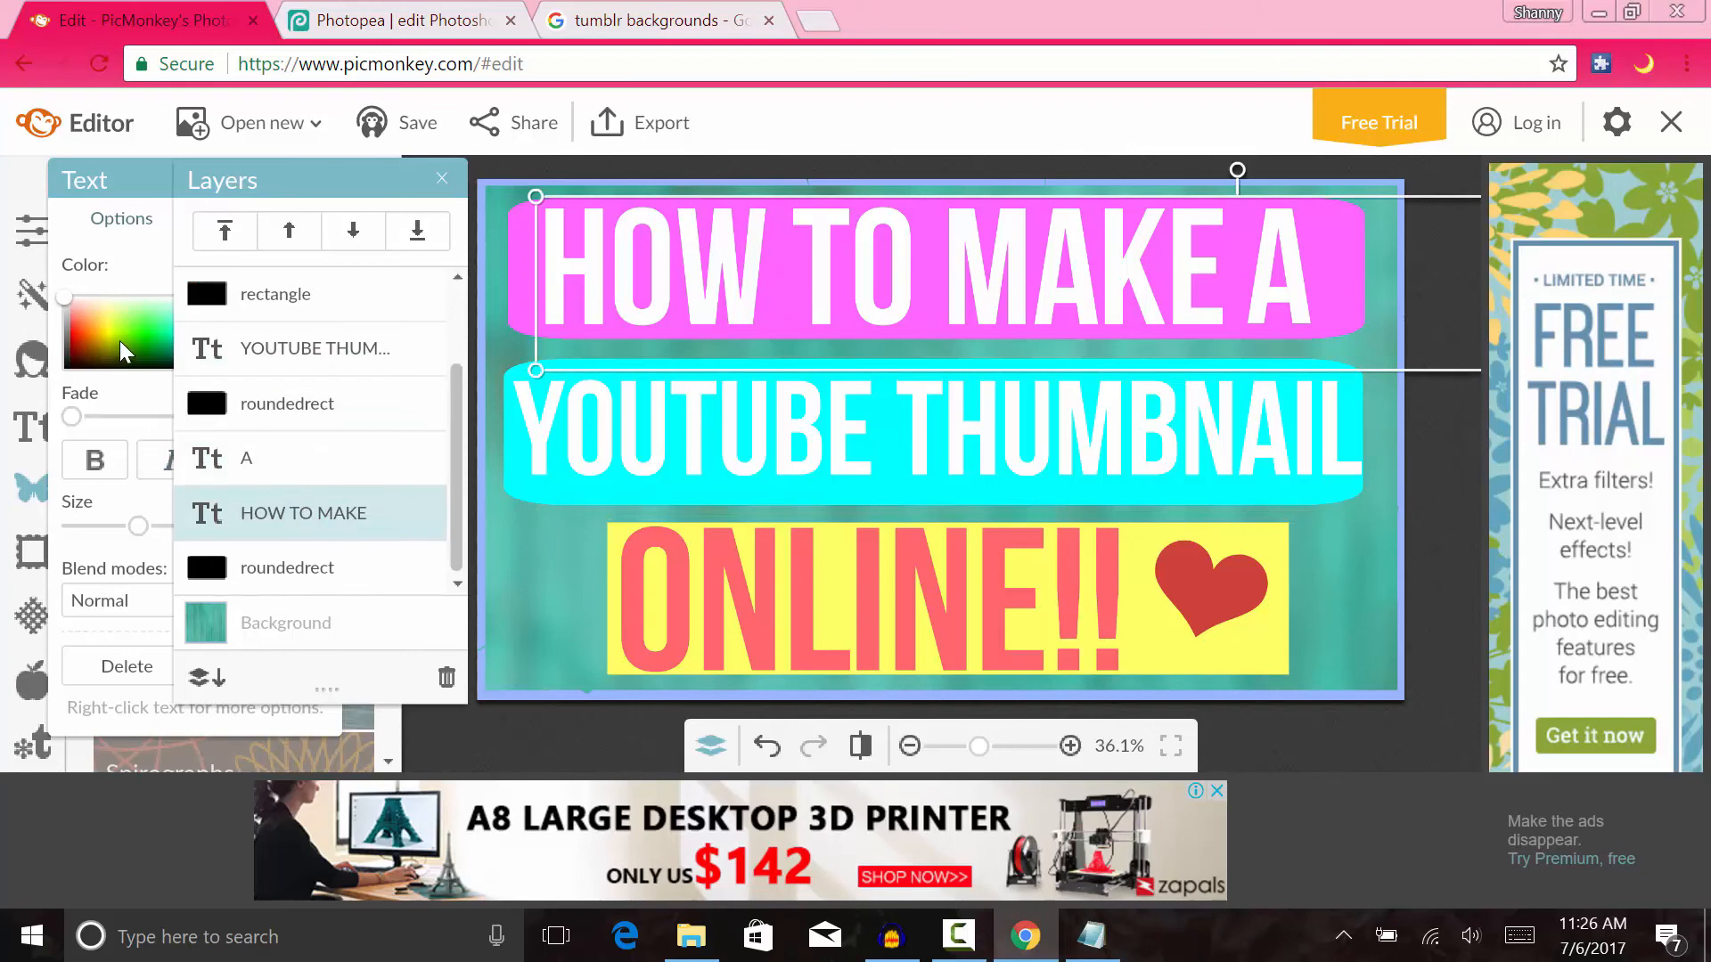
pyautogui.moveTo(337, 168); pyautogui.dragTo(801, 212)
pyautogui.click(225, 324)
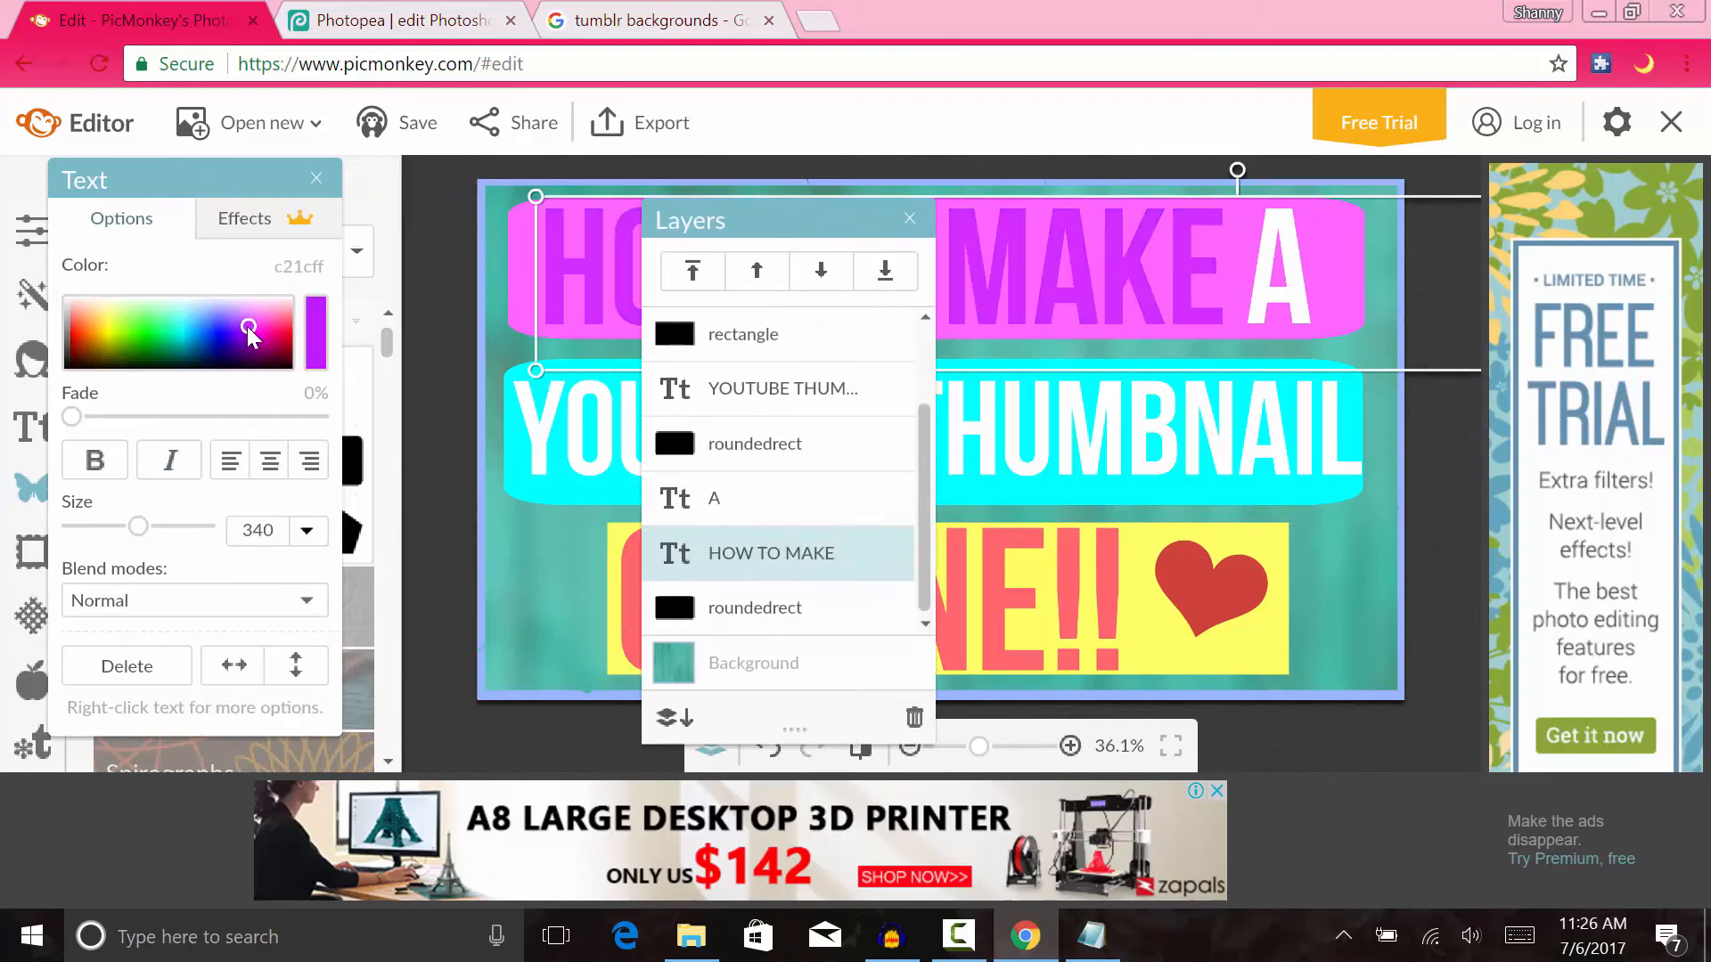
pyautogui.moveTo(223, 326)
pyautogui.mouseDown()
pyautogui.moveTo(221, 345)
pyautogui.moveTo(217, 313)
pyautogui.moveTo(200, 316)
pyautogui.moveTo(237, 337)
pyautogui.moveTo(217, 354)
pyautogui.moveTo(190, 276)
pyautogui.mouseUp()
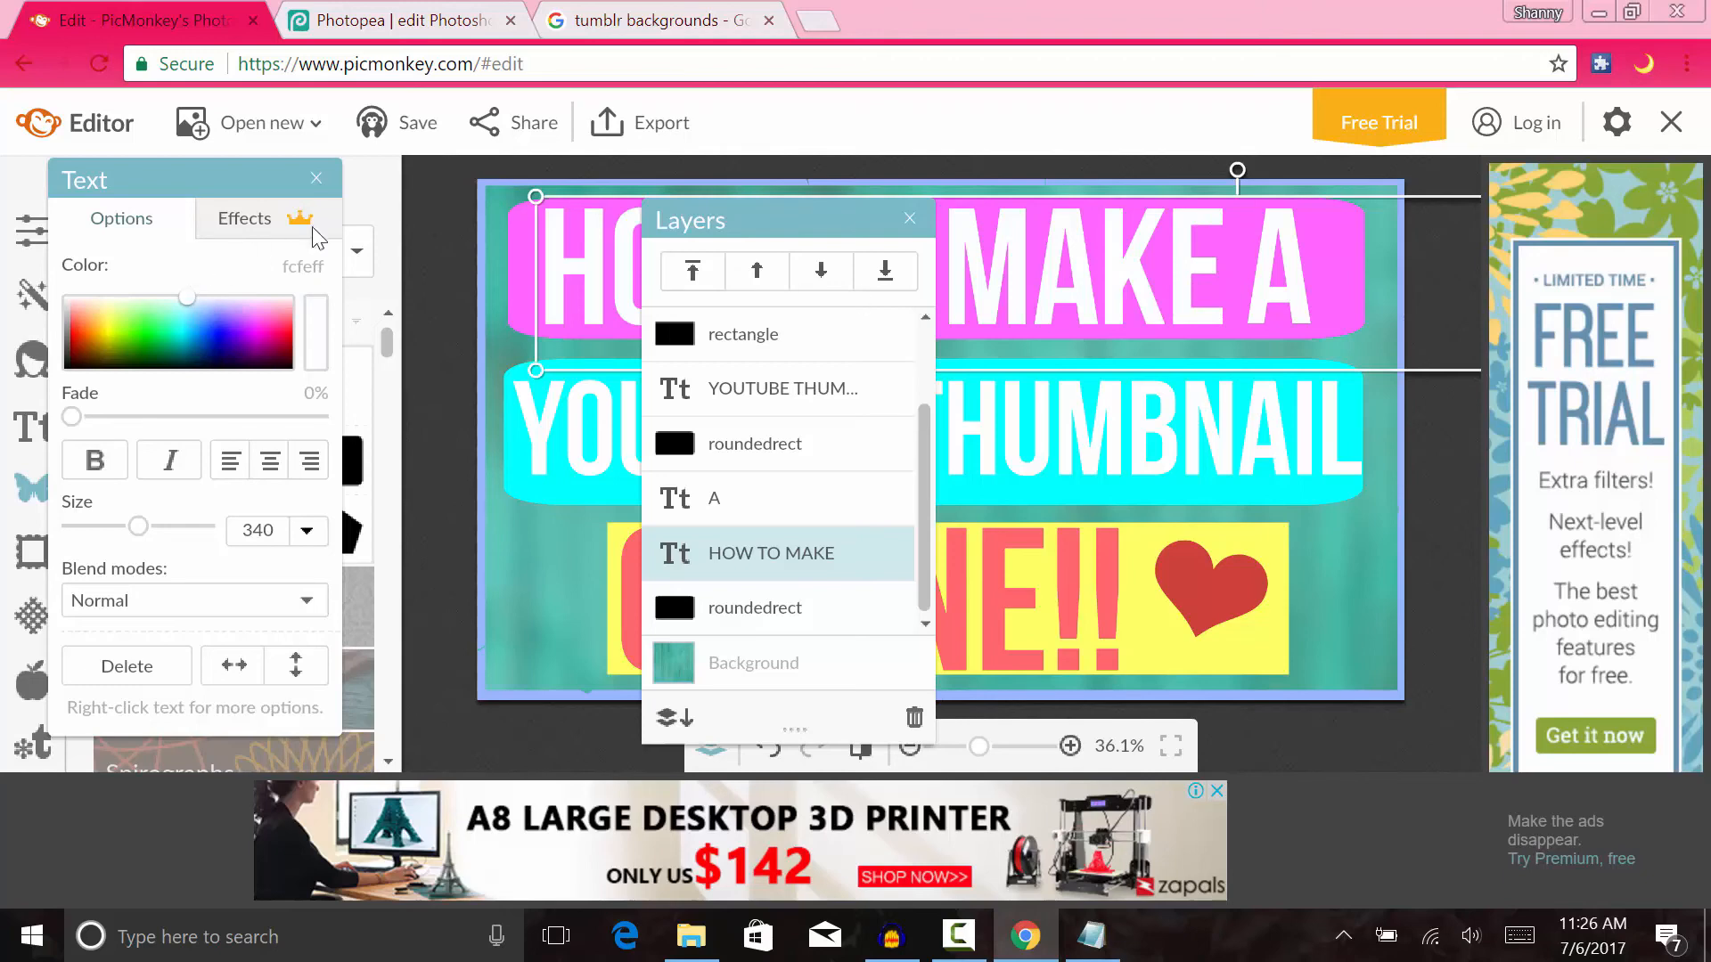
# - Close the layers and text palettes to show the whole thumbnail without a selection
pyautogui.moveTo(800, 220); pyautogui.dragTo(220, 102)
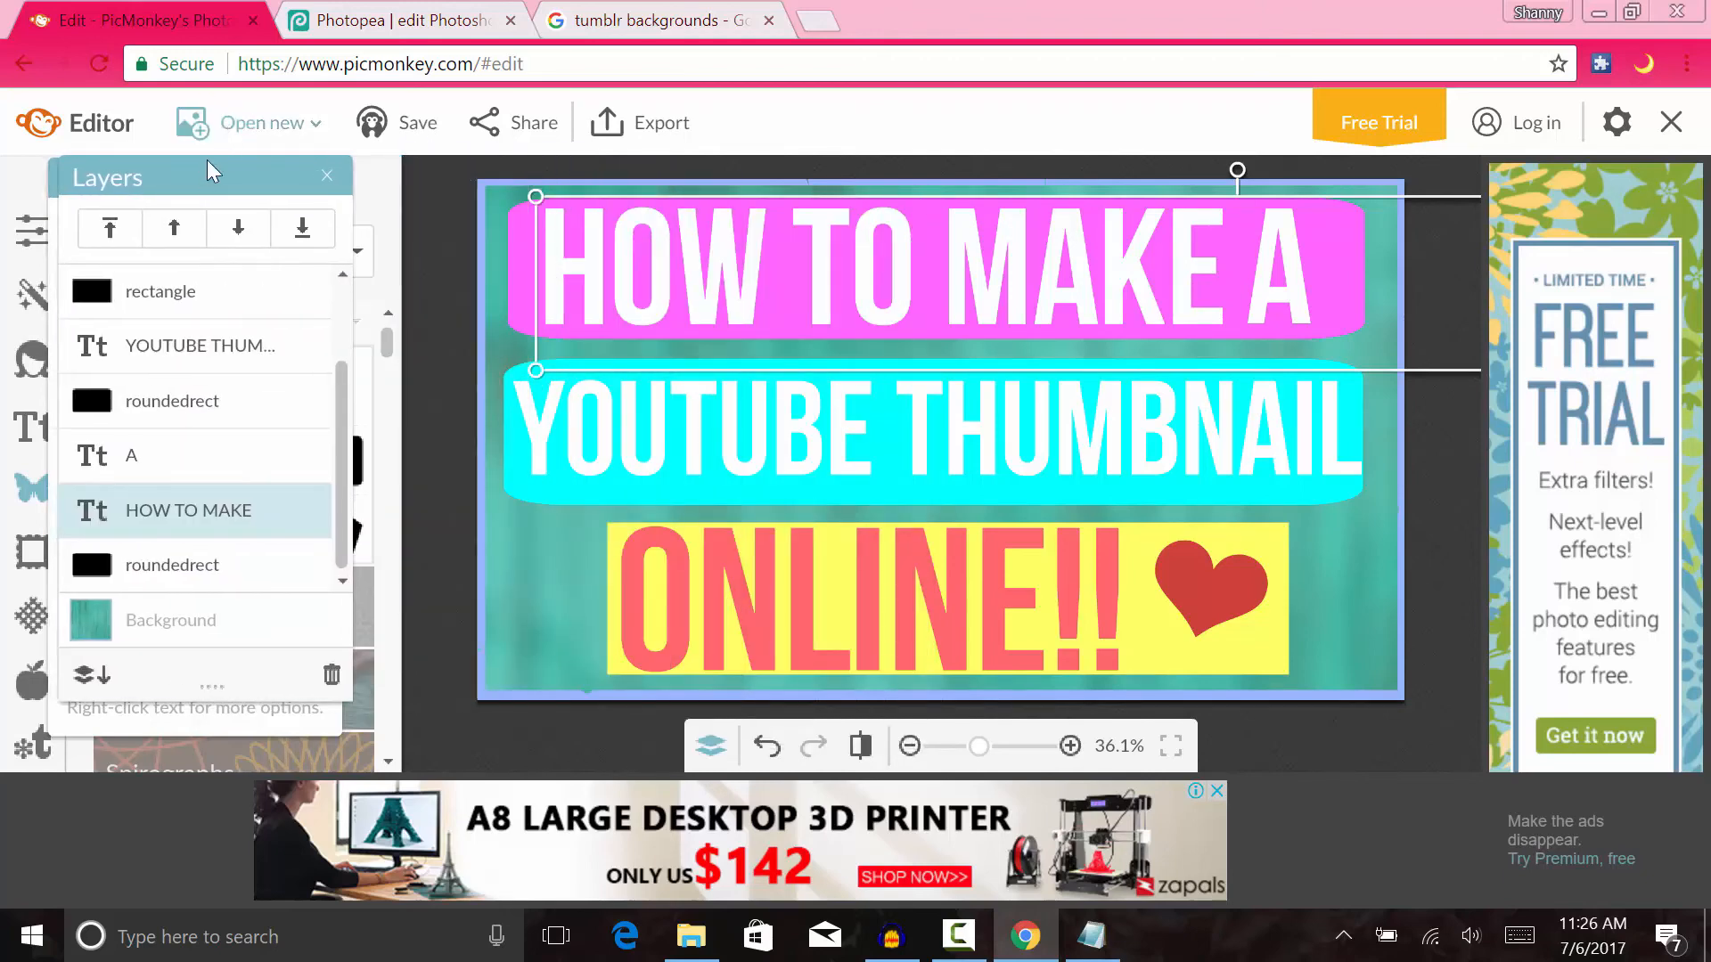
pyautogui.click(210, 349)
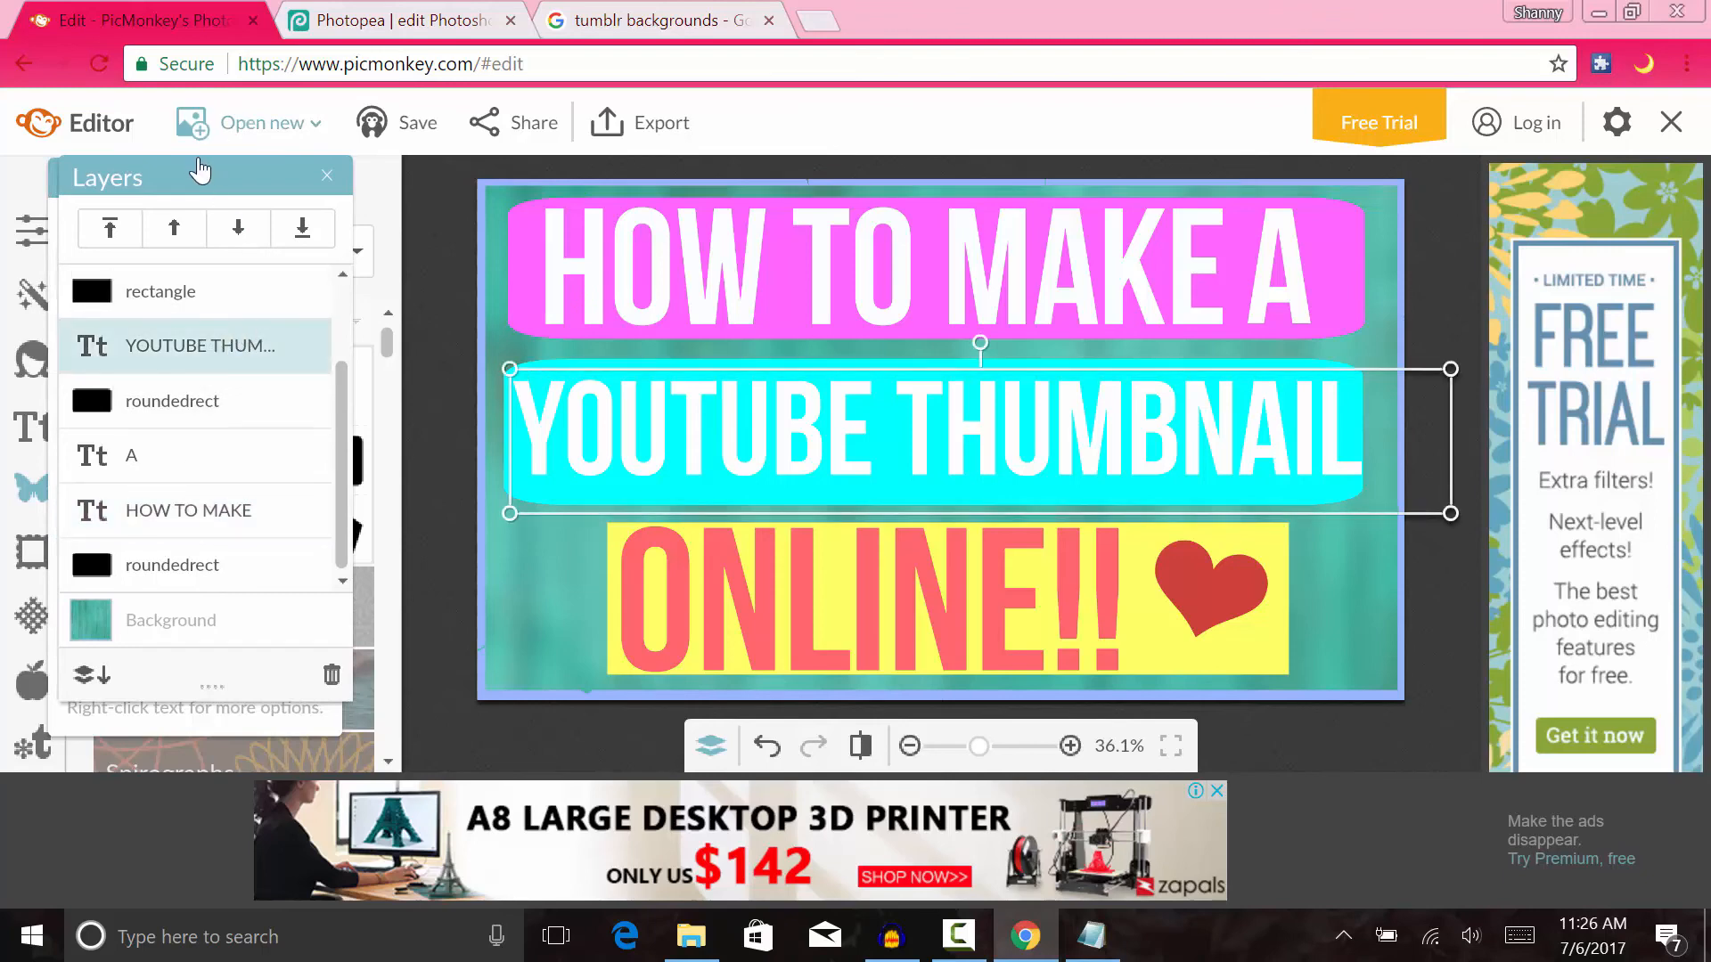
pyautogui.moveTo(200, 174)
pyautogui.mouseDown()
pyautogui.moveTo(454, 184)
pyautogui.moveTo(216, 173)
pyautogui.mouseUp()
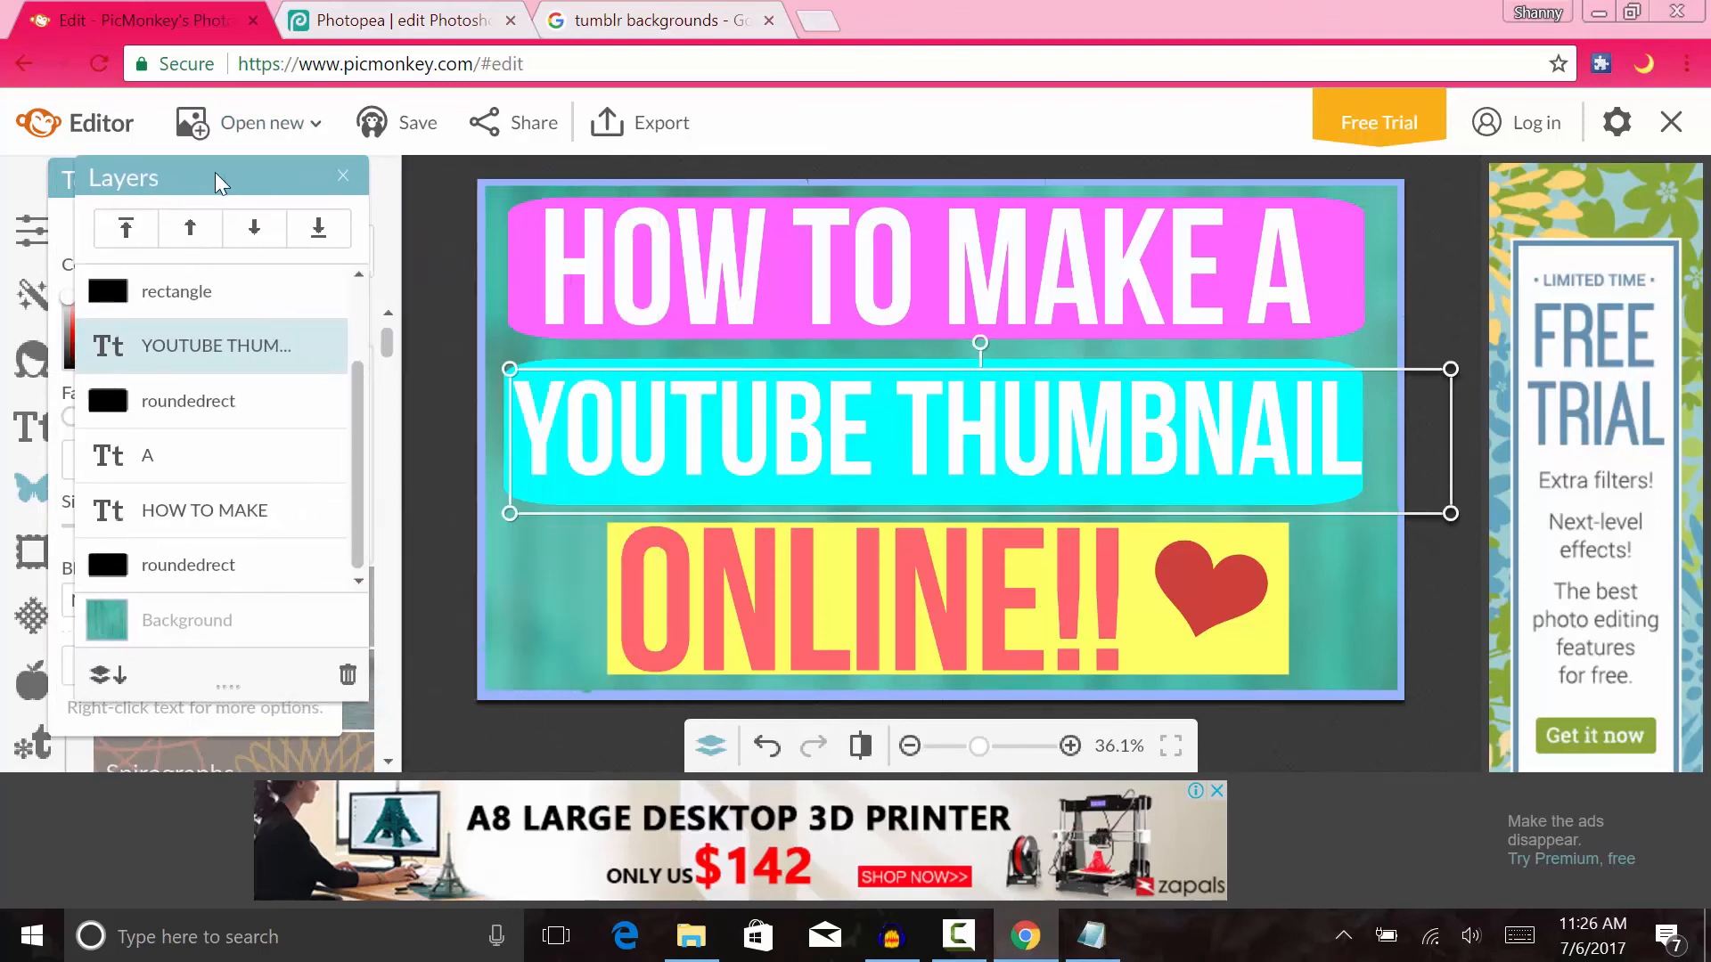
pyautogui.click(341, 178)
pyautogui.click(310, 172)
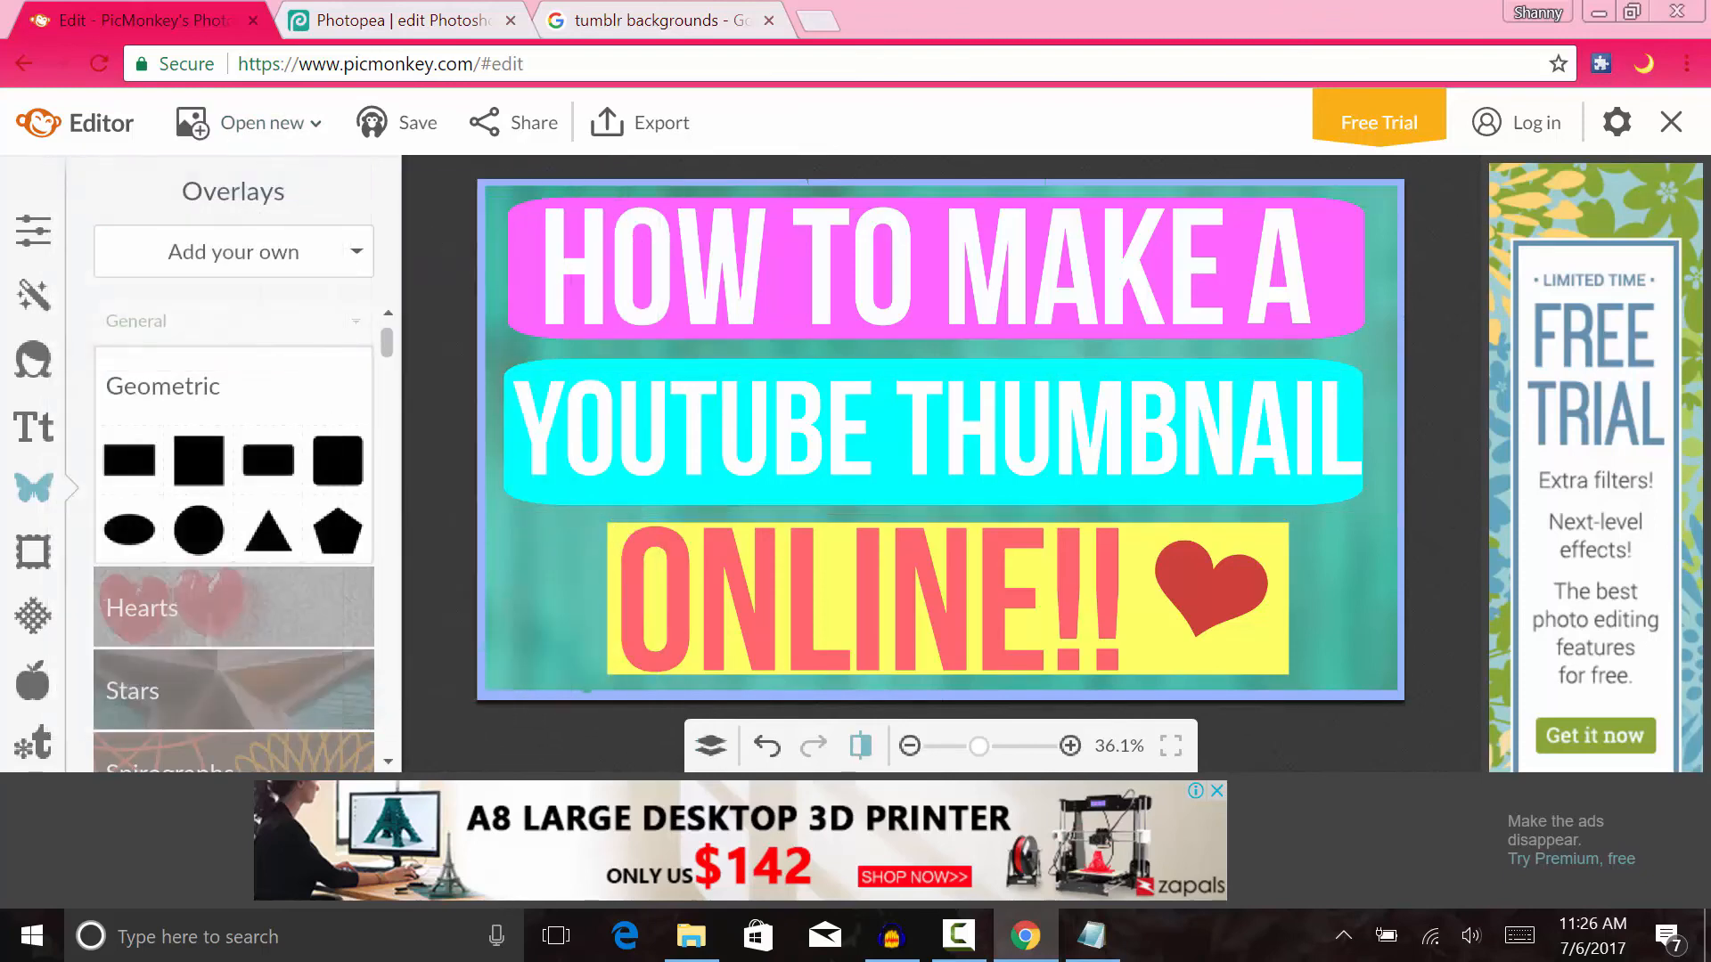
# - Close the Photopea page and return to the thumbnail in PicMonkey
pyautogui.click(509, 20)
pyautogui.click(964, 218)
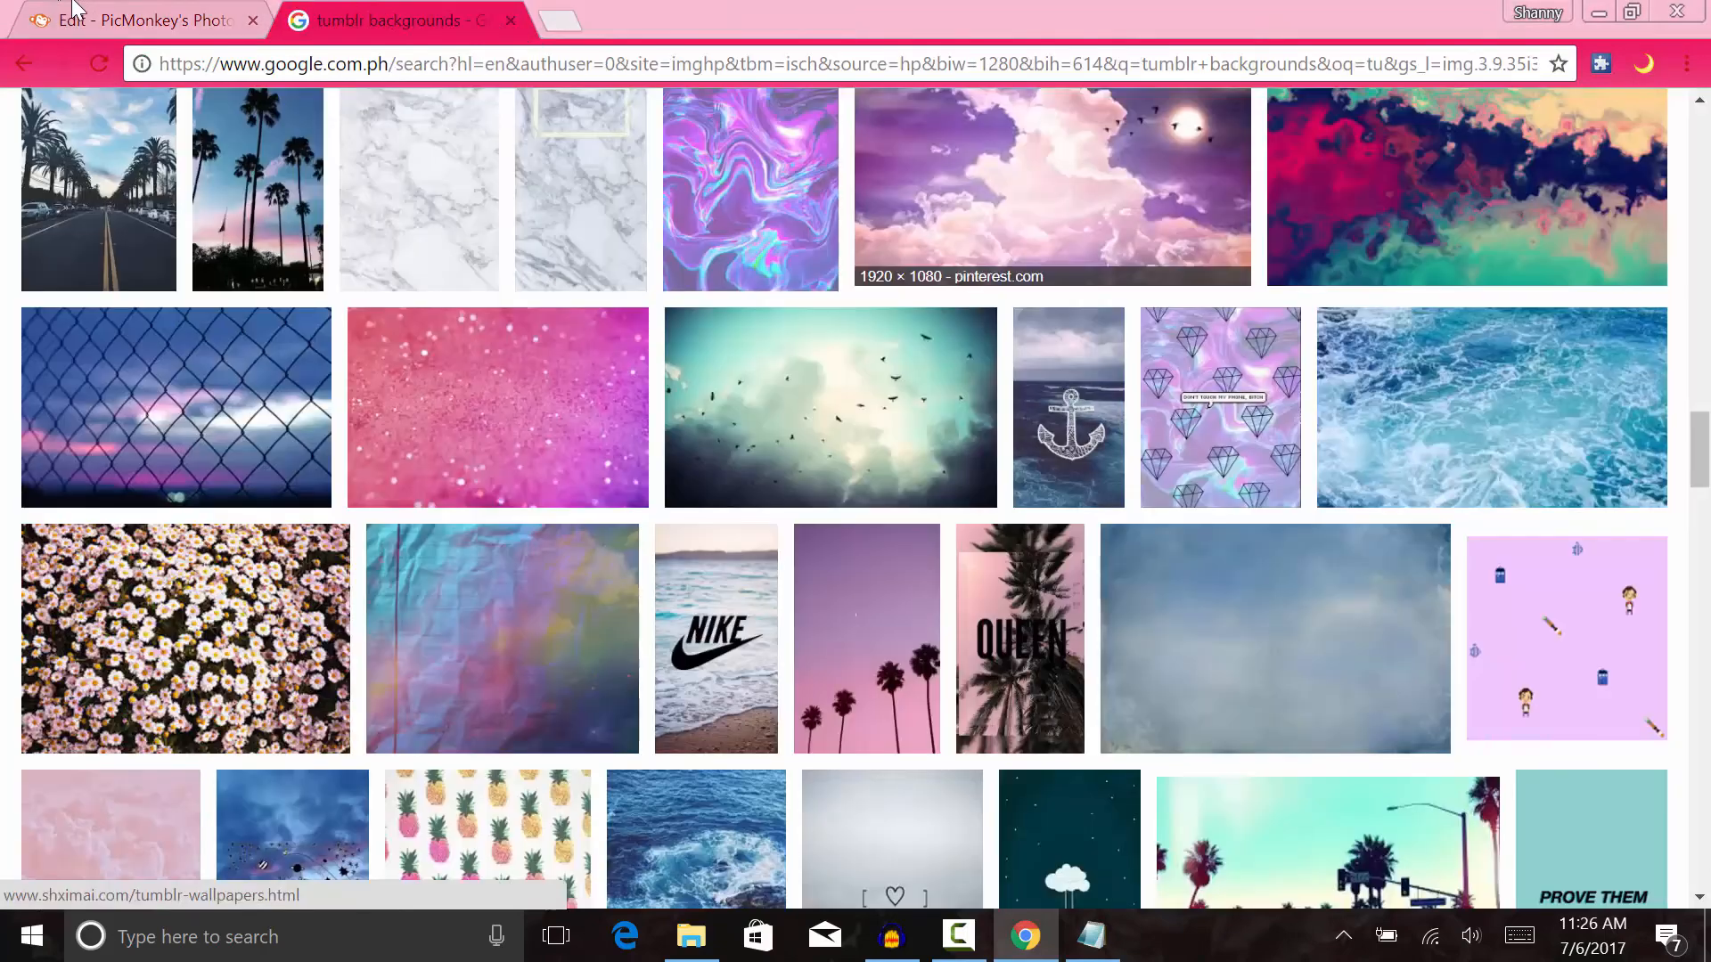
pyautogui.click(142, 21)
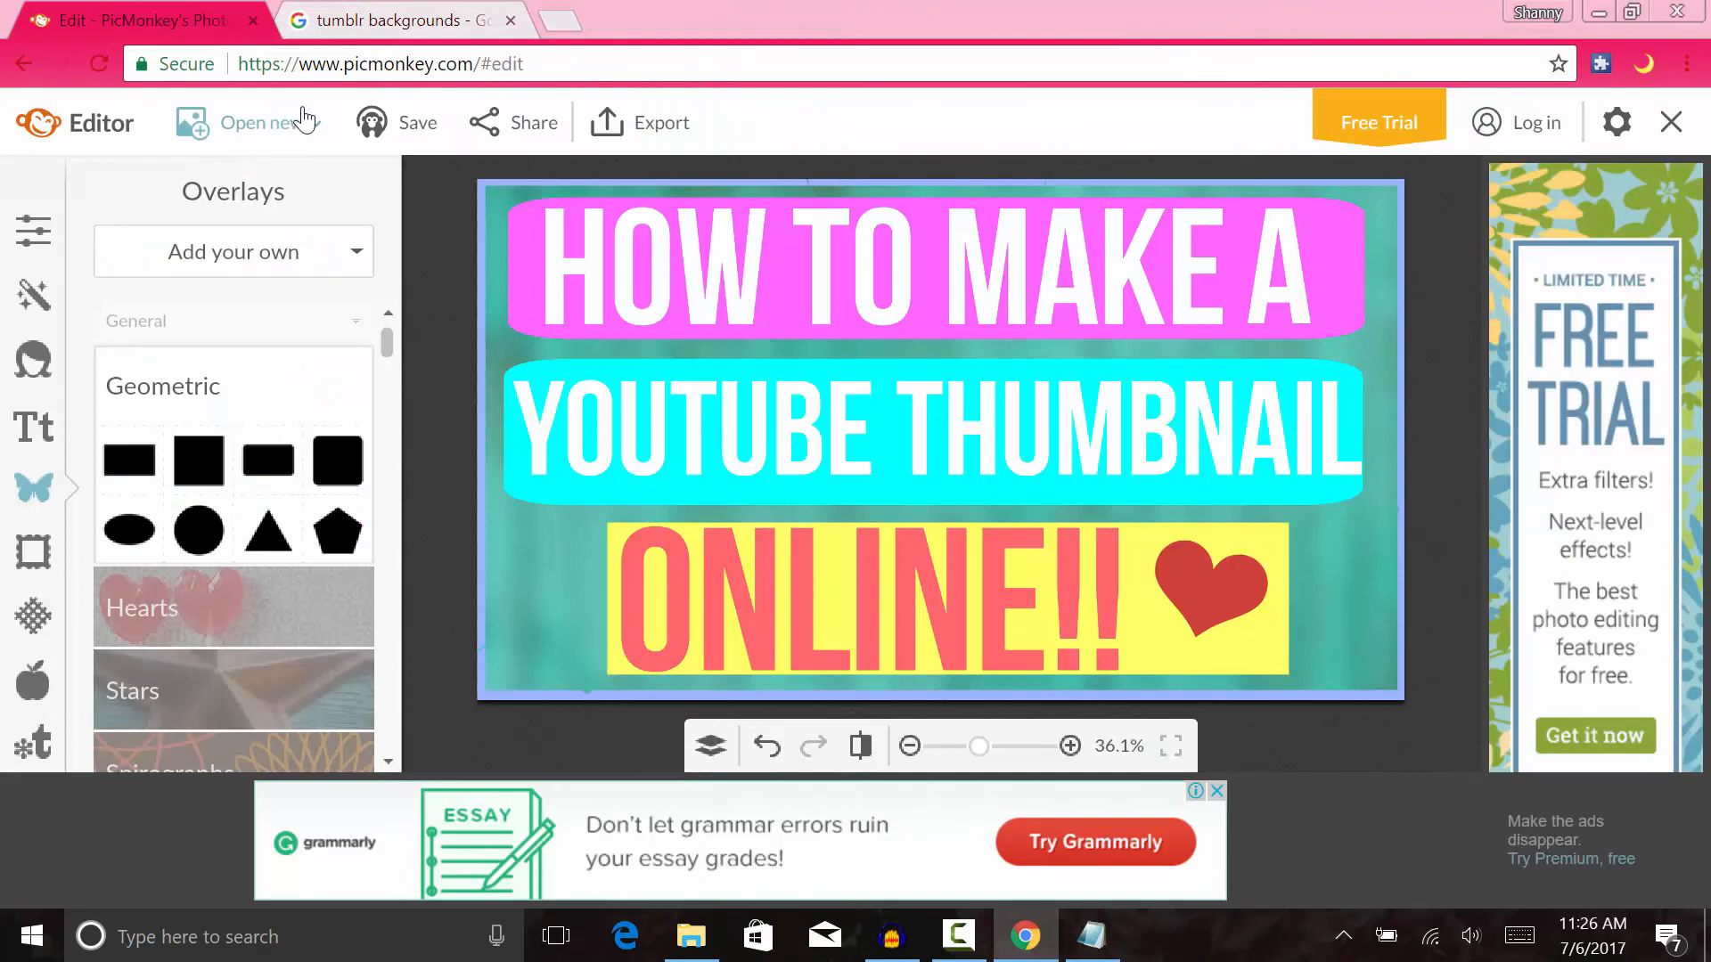
# - Start saving the thumbnail to Hub and open the account login form
pyautogui.click(419, 122)
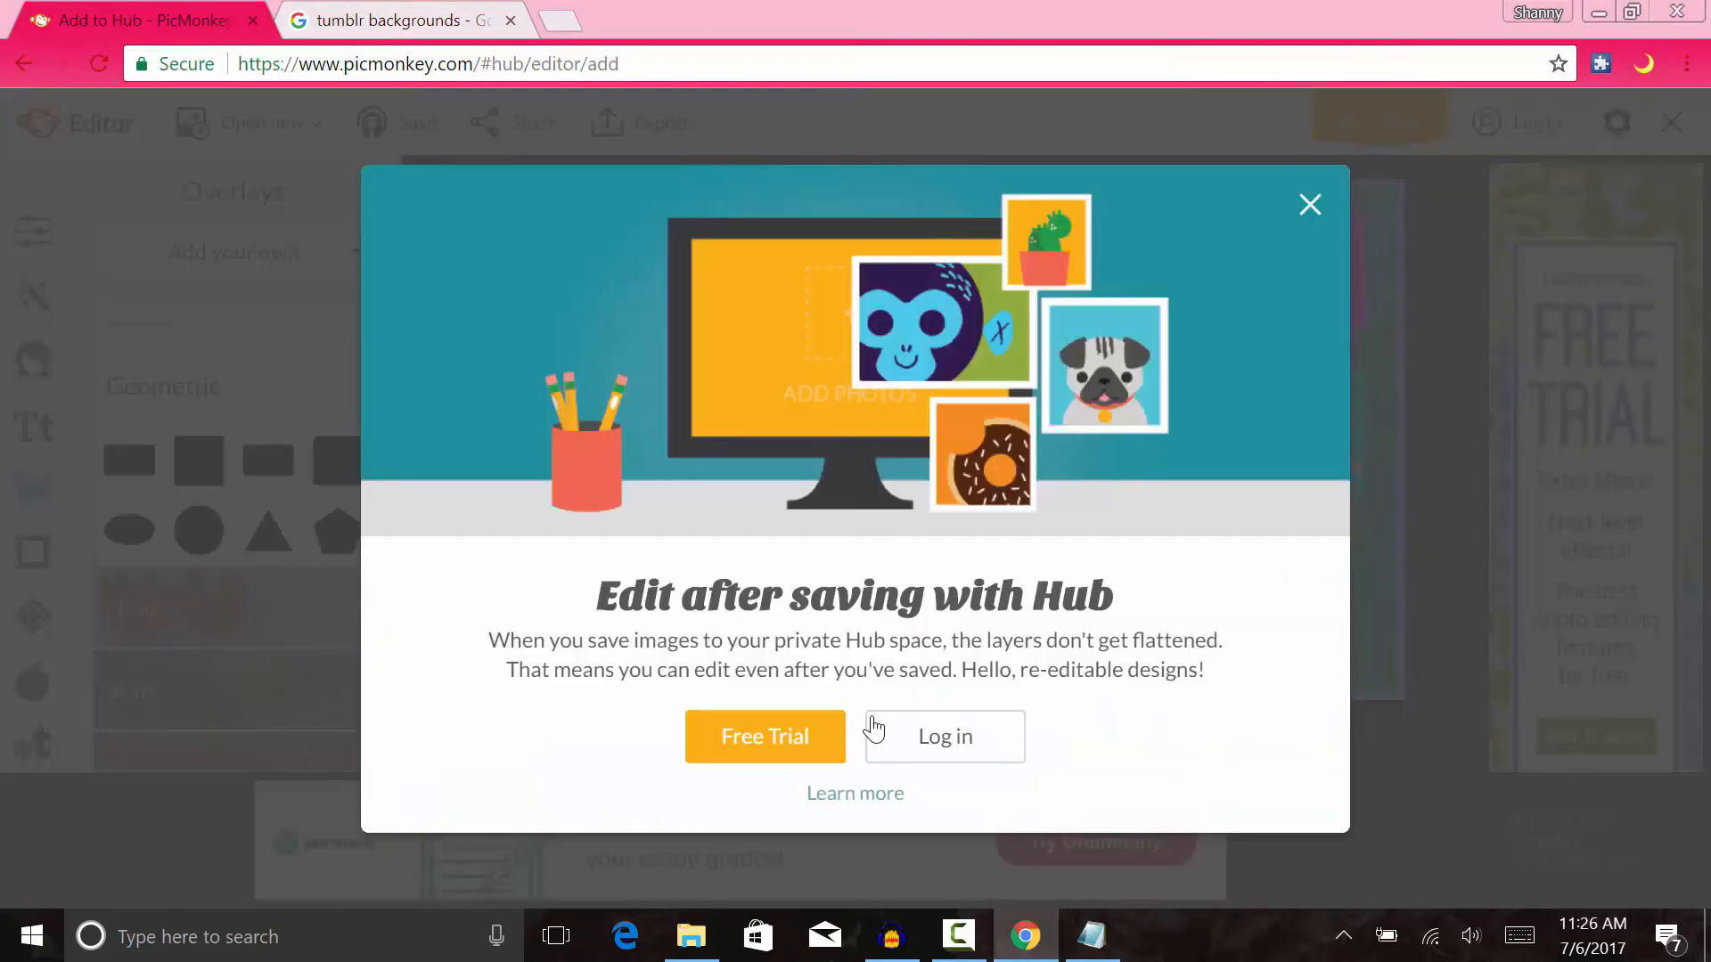
pyautogui.click(872, 799)
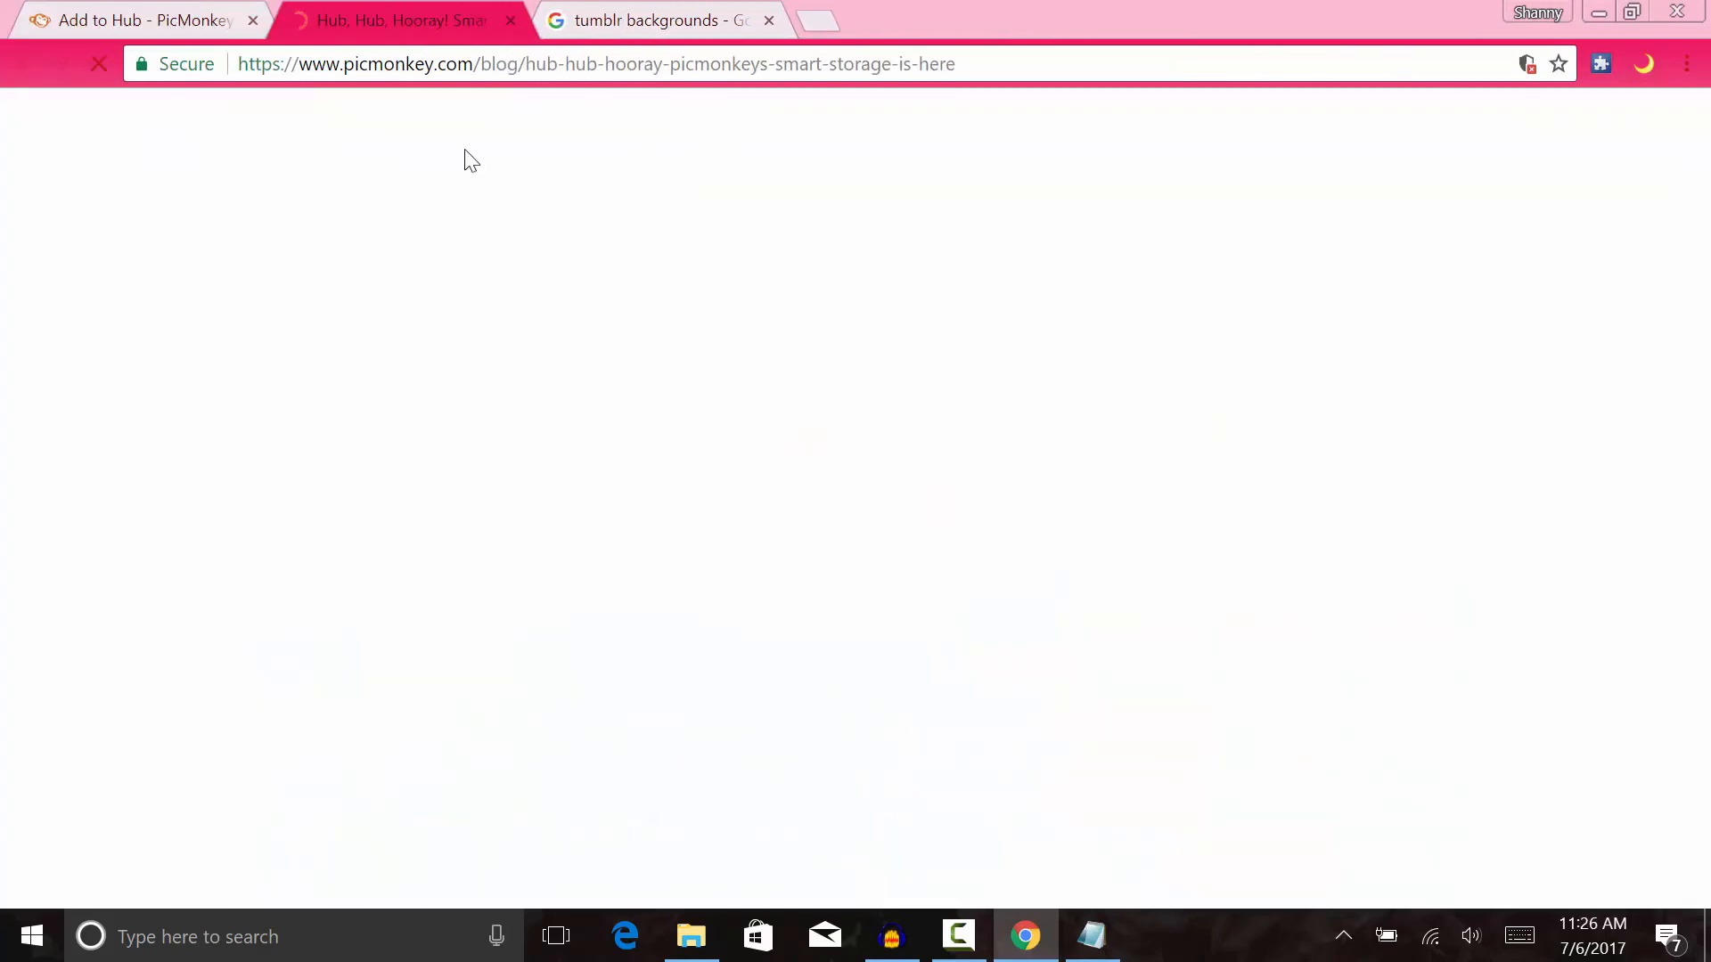
pyautogui.click(510, 20)
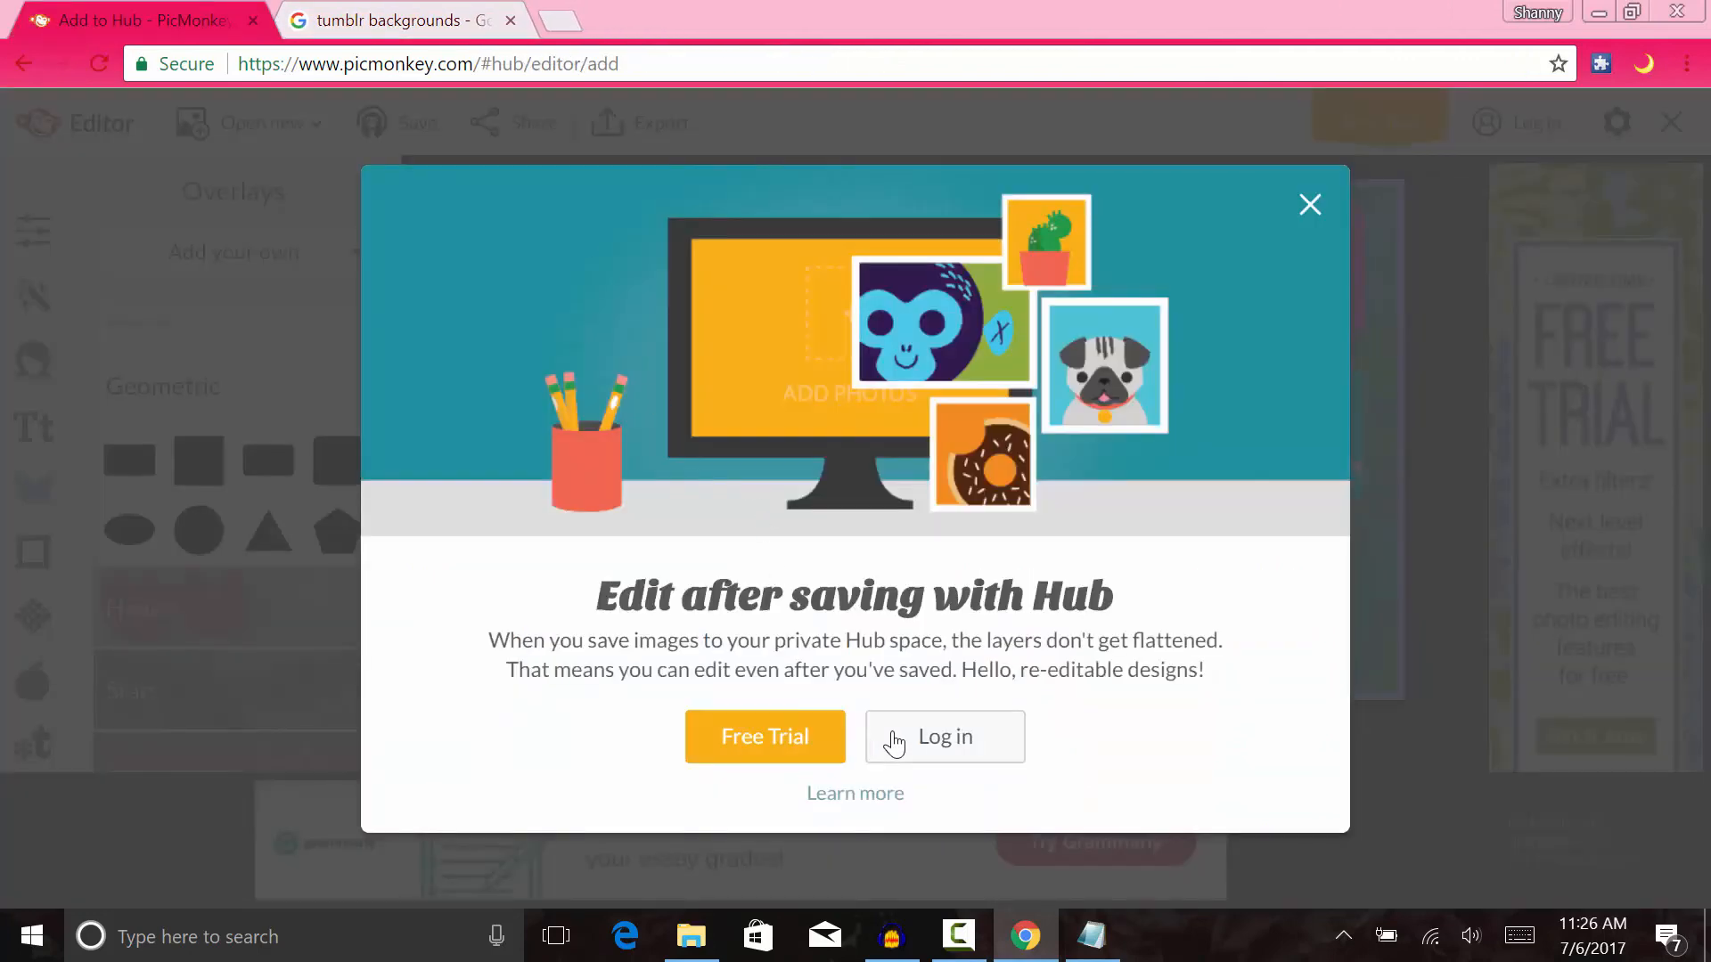
pyautogui.click(889, 737)
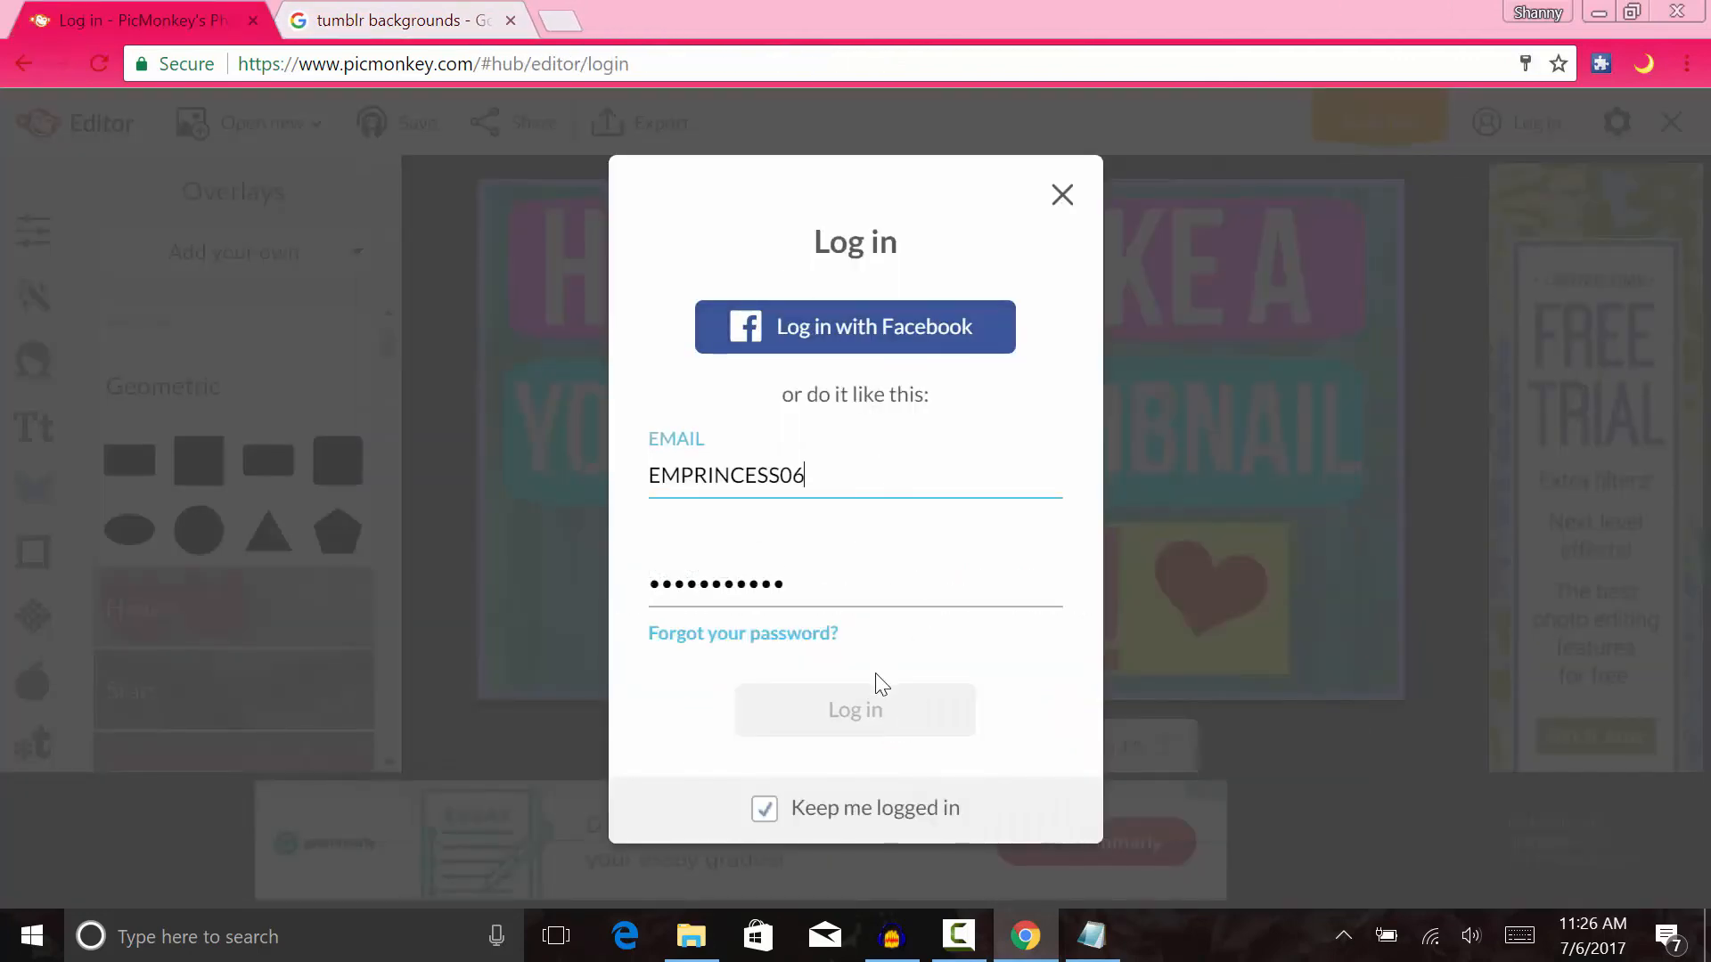
# - Log in with the account's e-mail address, save the login in the browser, and dismiss the Hub offer
pyautogui.click(873, 695)
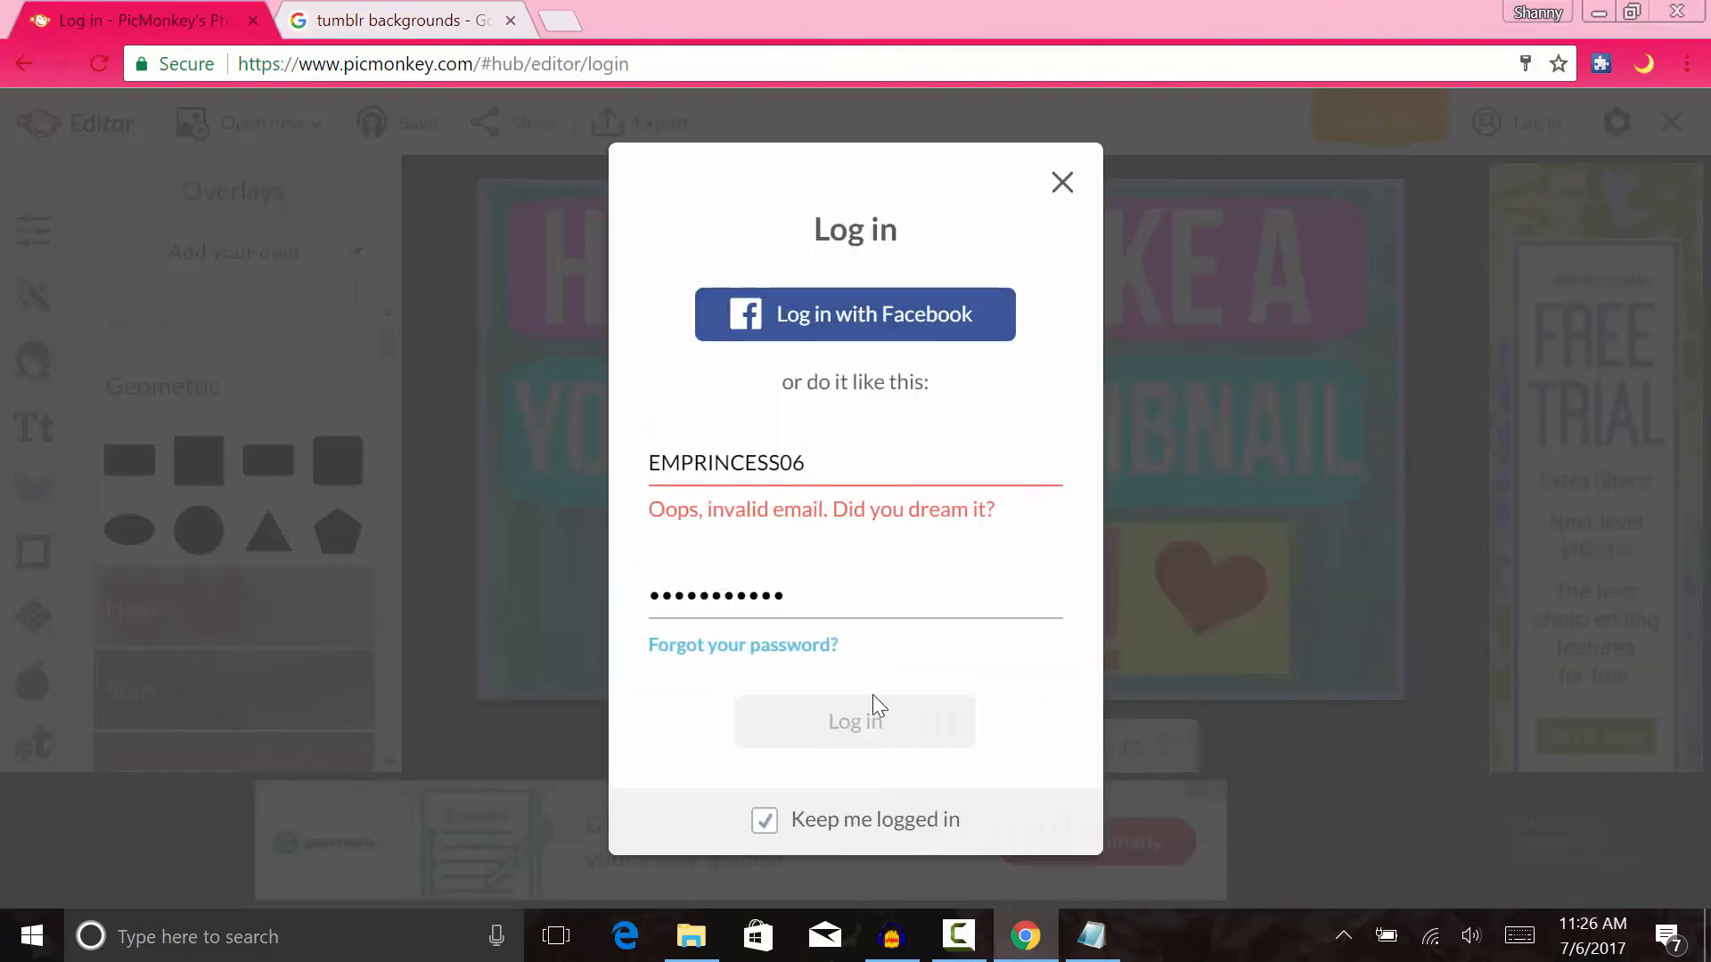
pyautogui.doubleClick(897, 468)
pyautogui.press('BackSpace')
pyautogui.write('S')
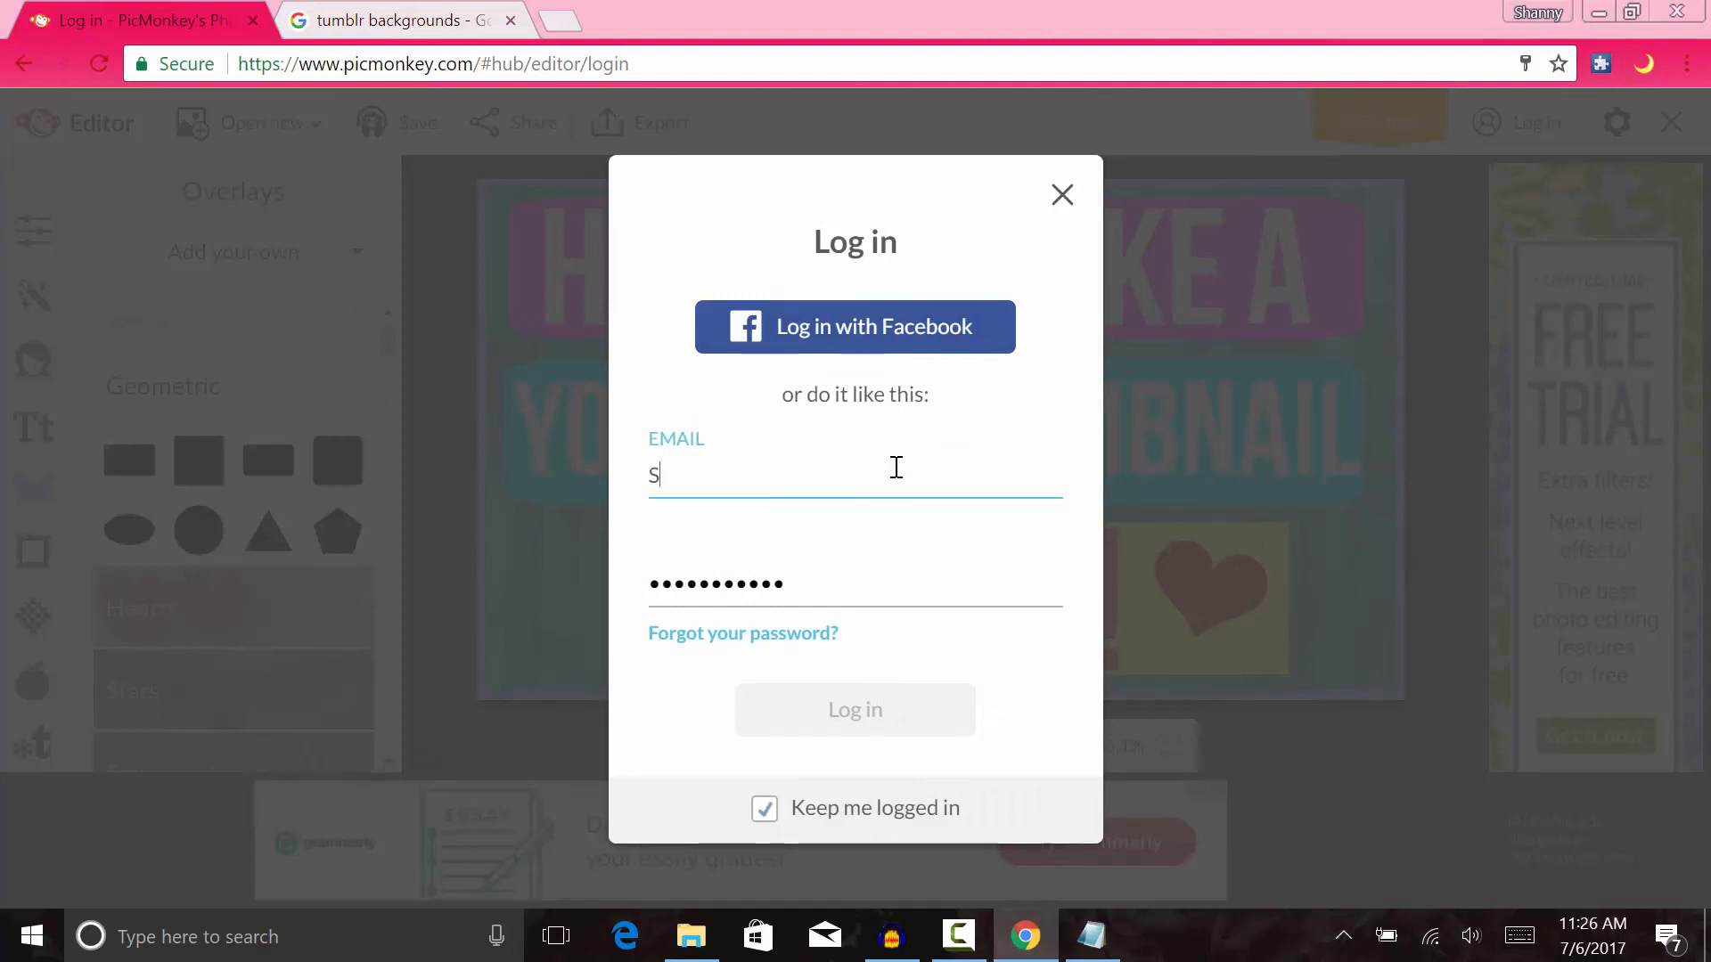
pyautogui.press('BackSpace')
pyautogui.press('BackSpace')
pyautogui.press('BackSpace')
pyautogui.press('BackSpace')
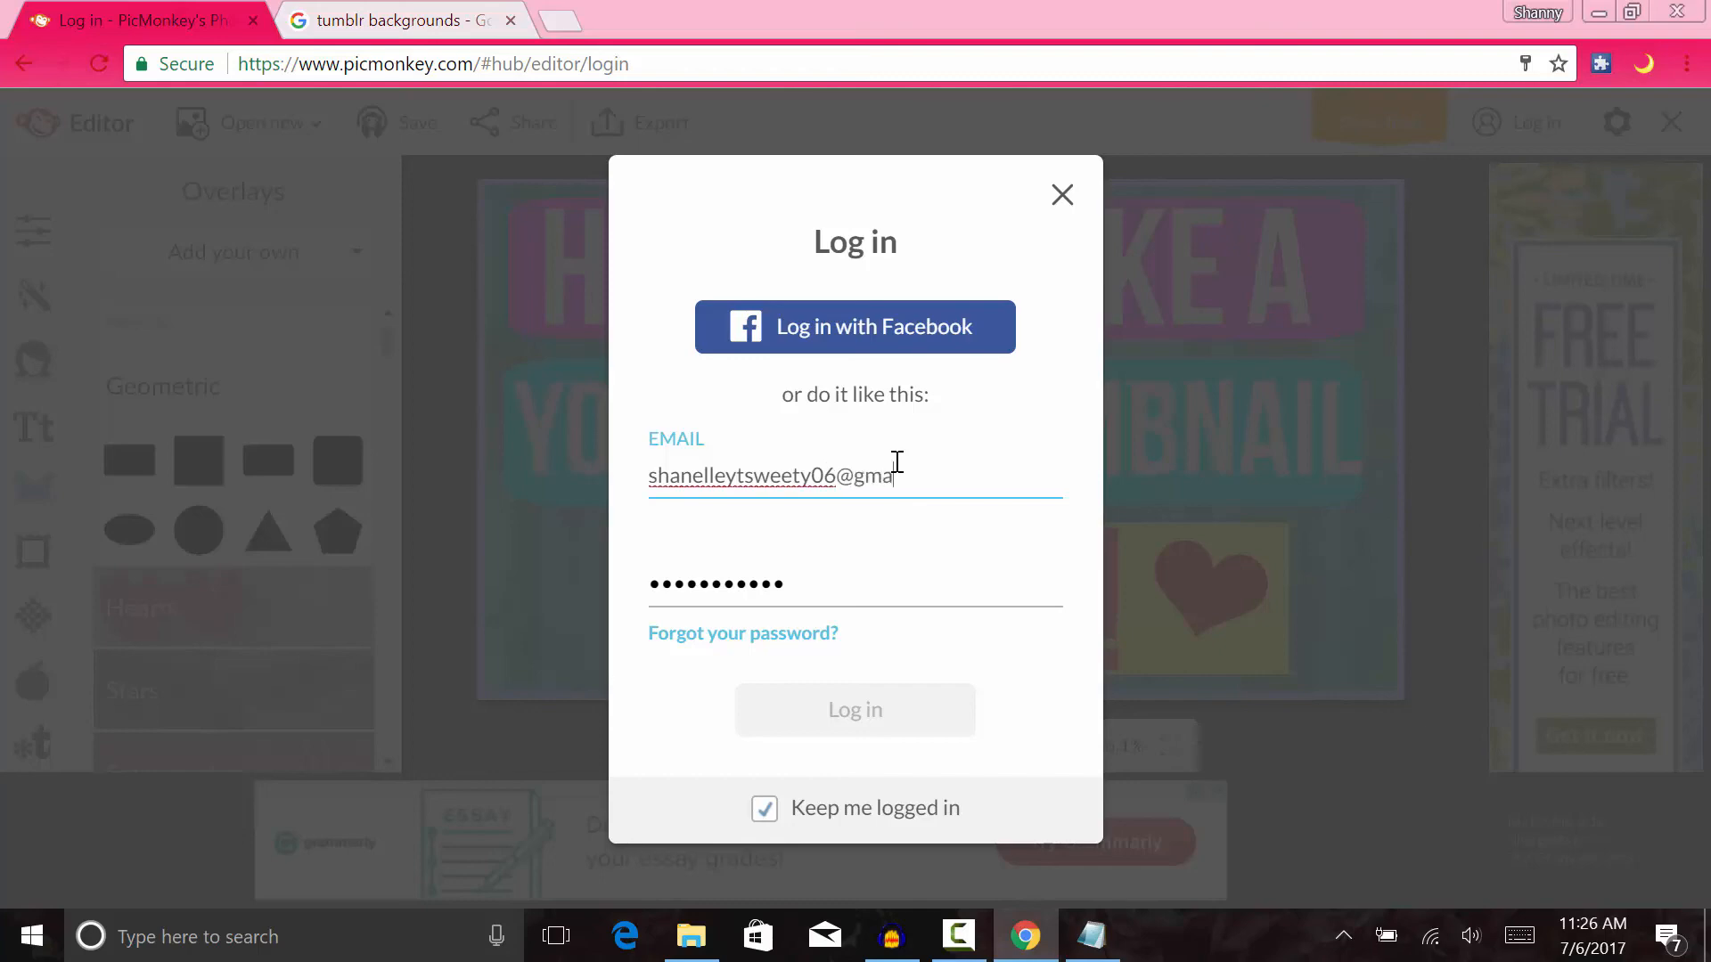
pyautogui.write('com')
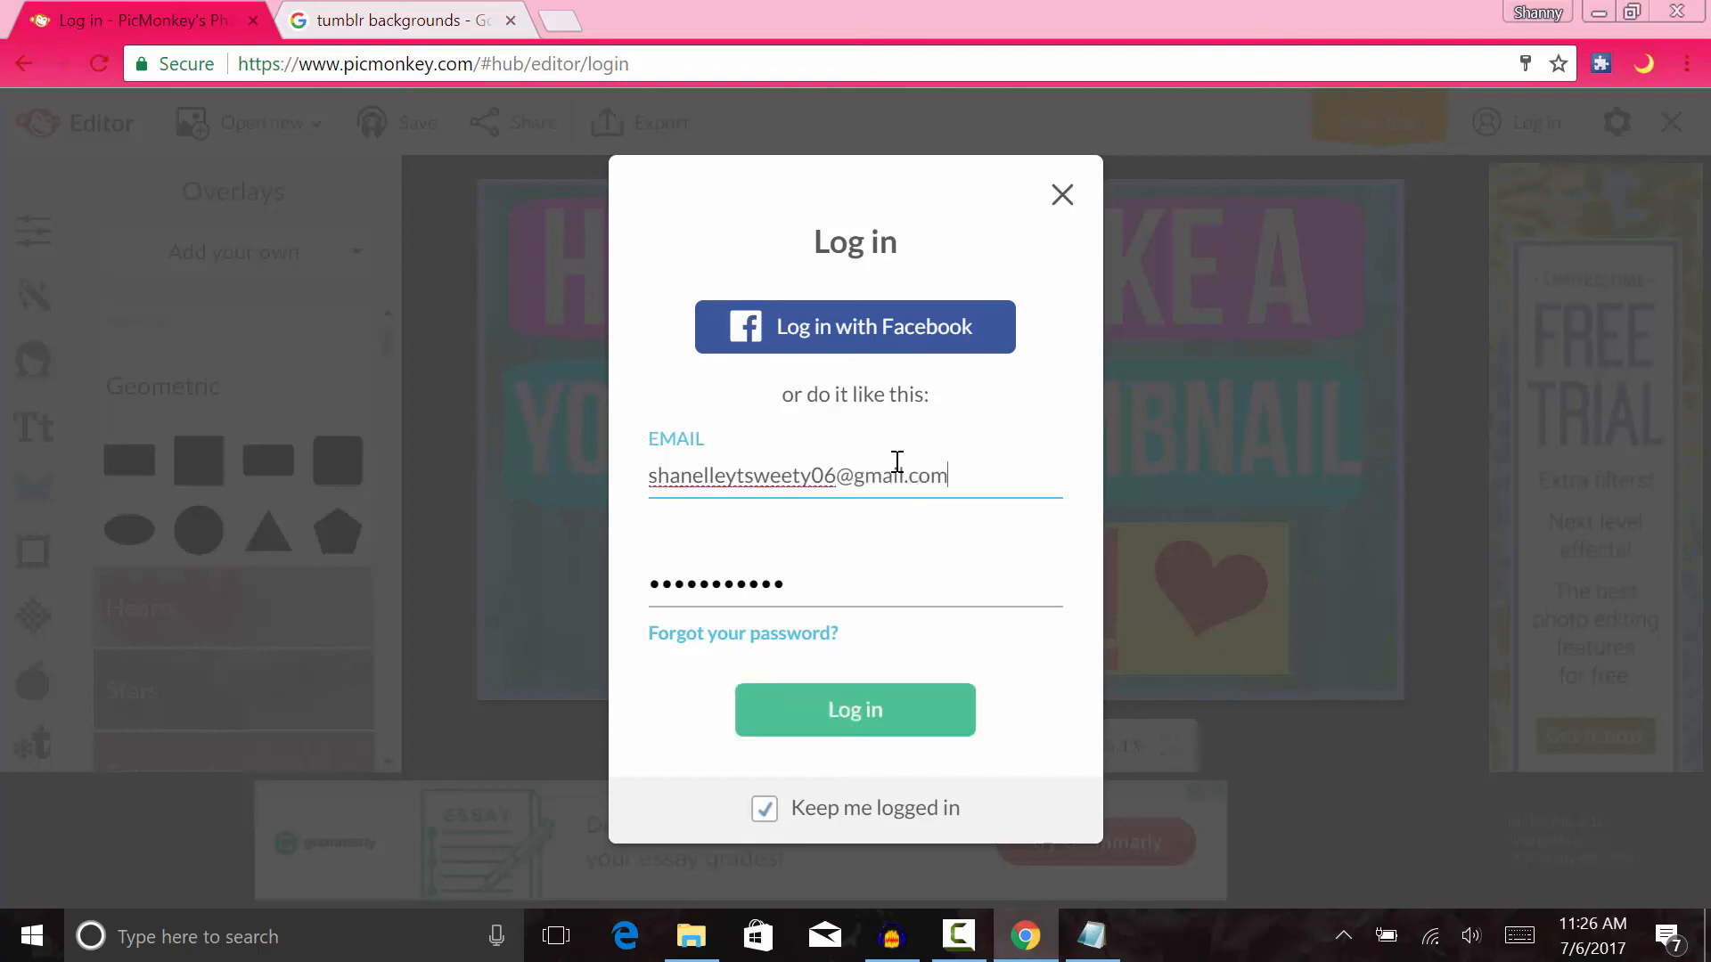
pyautogui.press('Return')
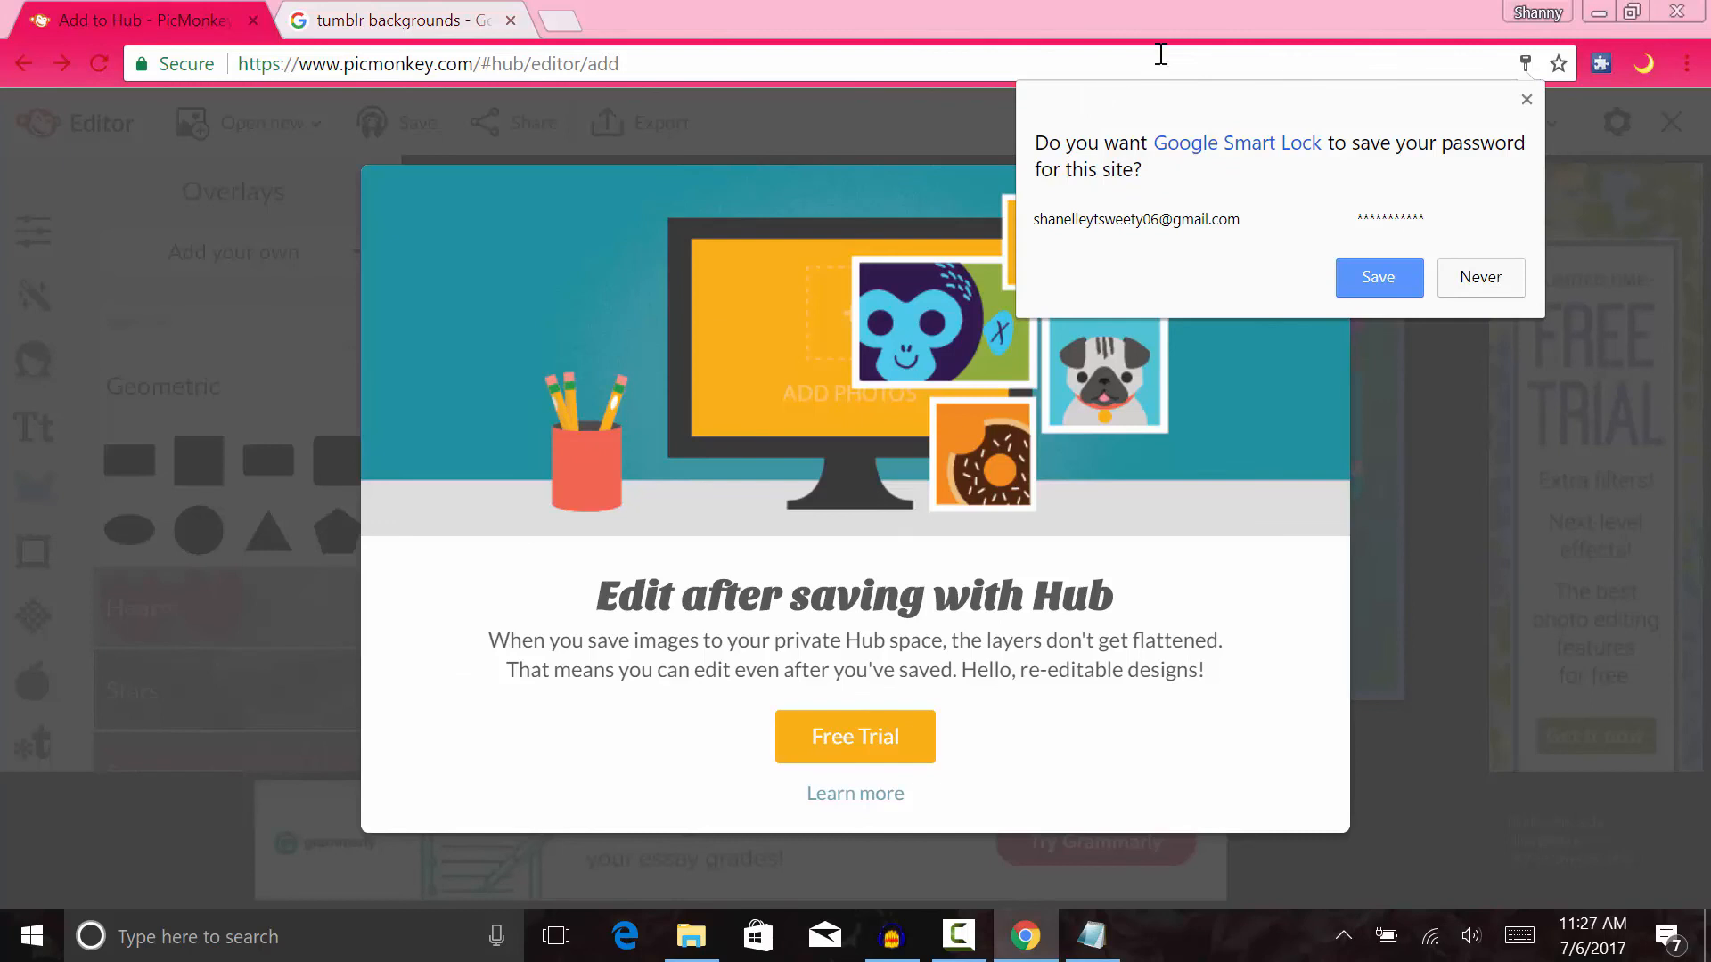
pyautogui.click(1395, 277)
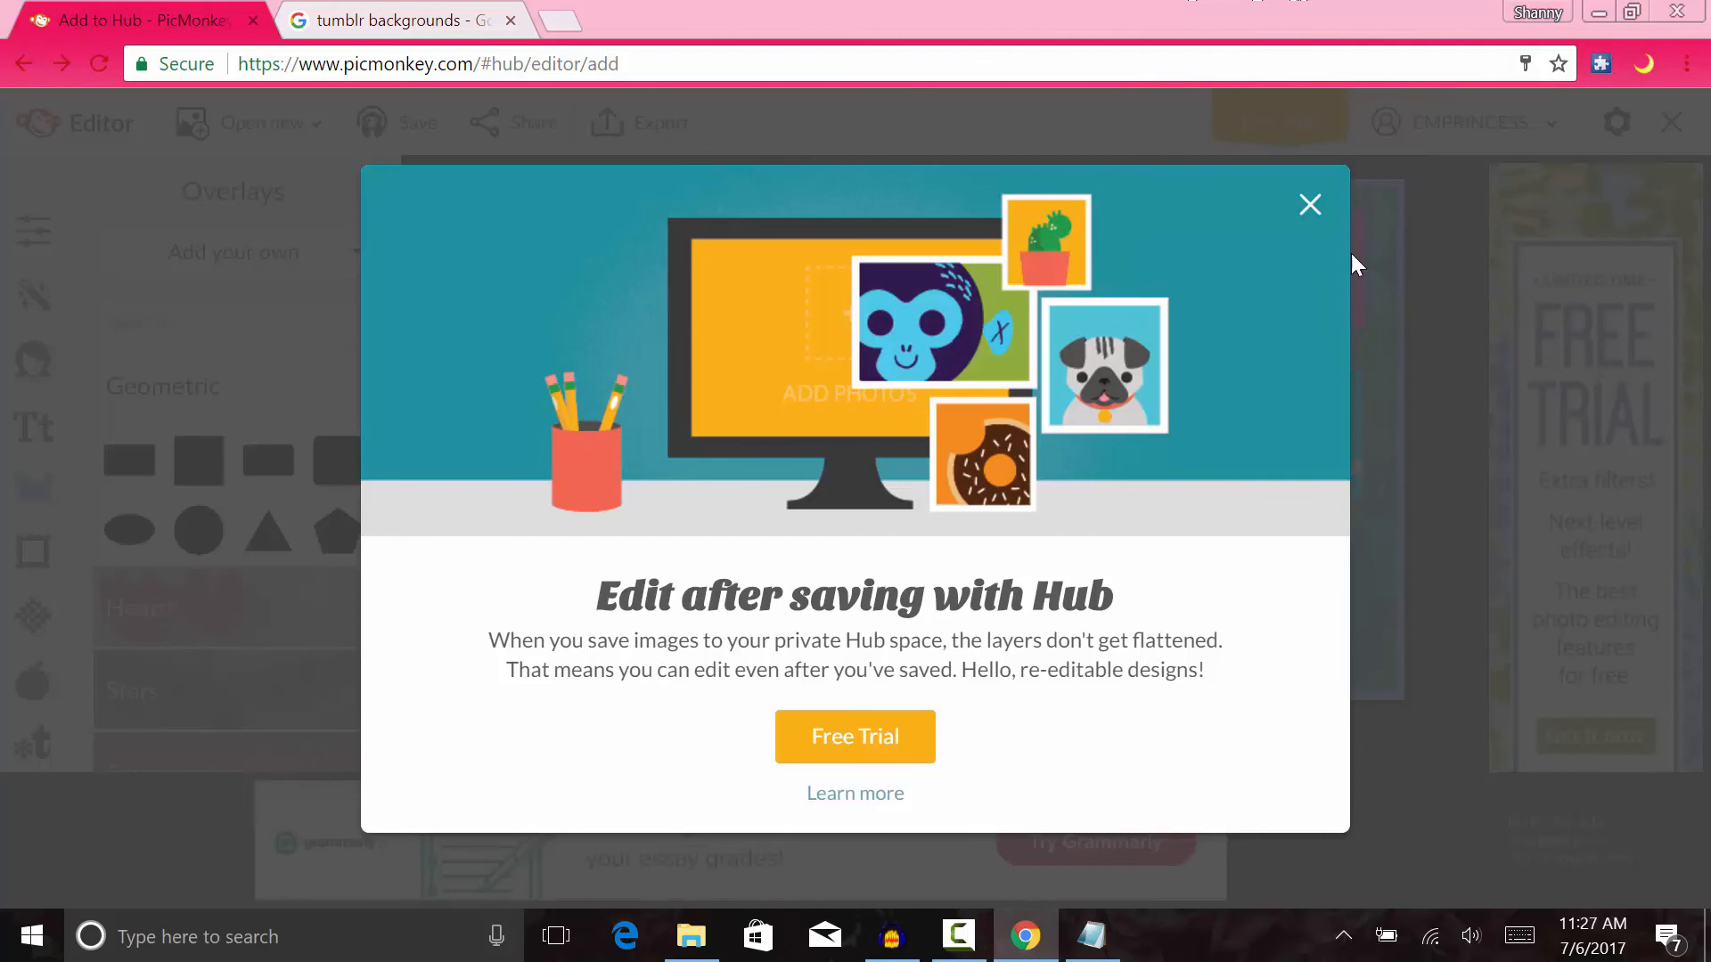
pyautogui.click(1319, 203)
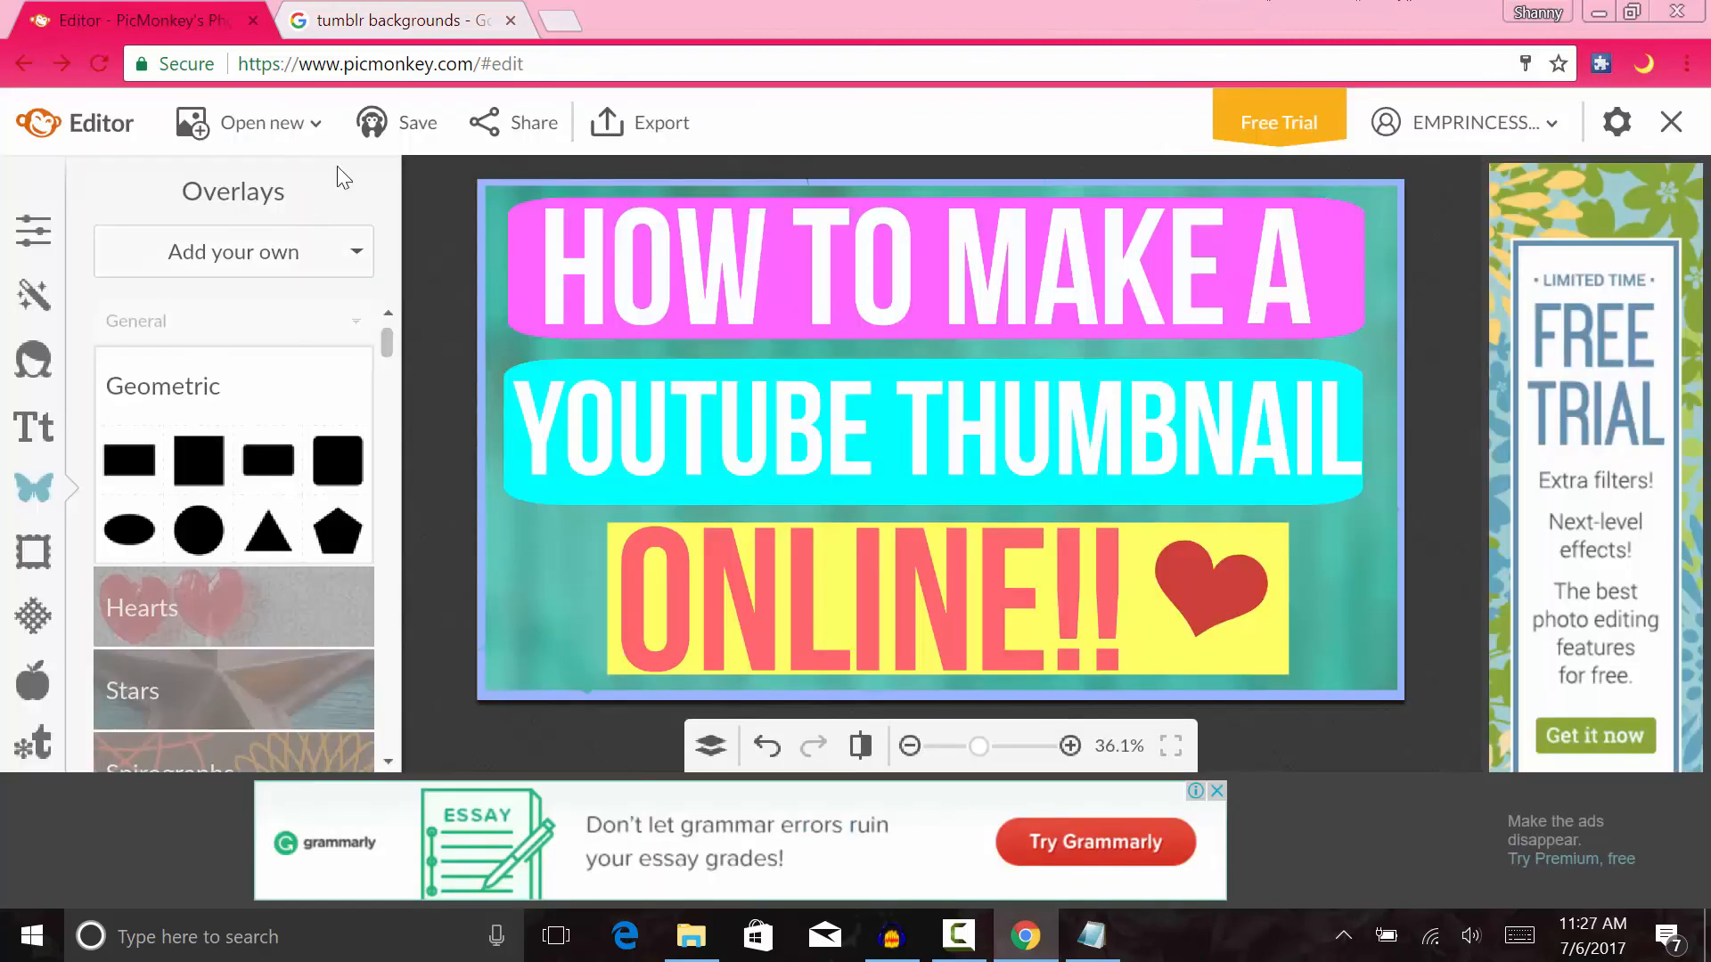
pyautogui.click(423, 128)
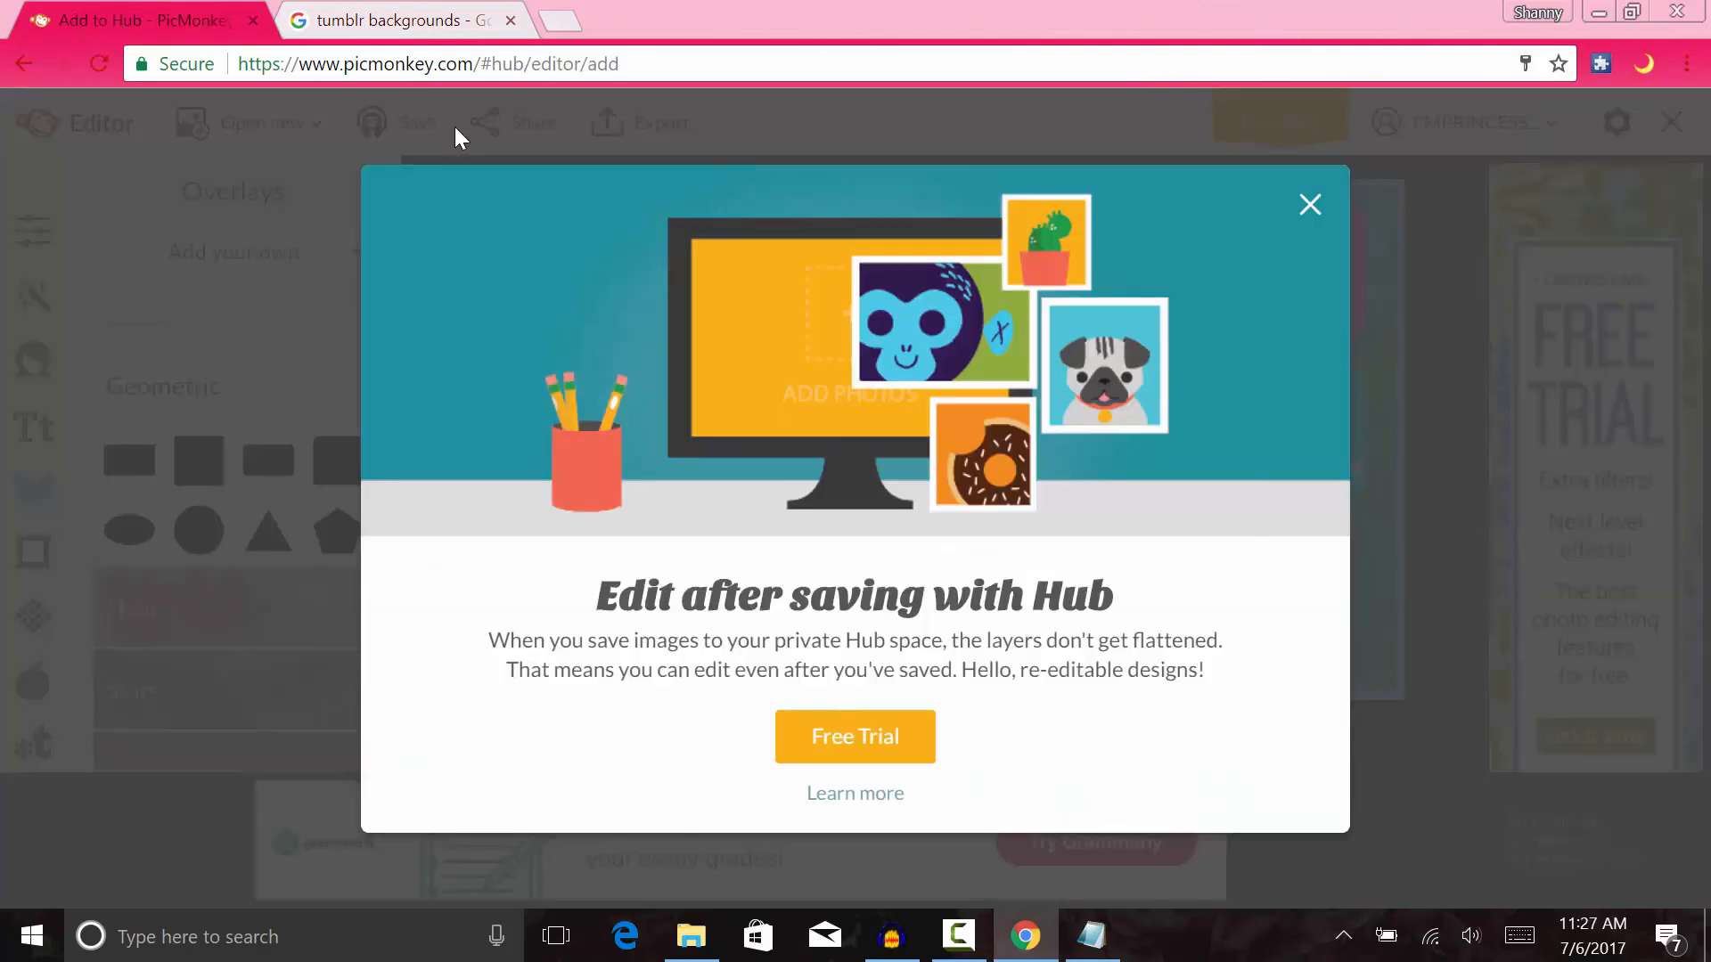
pyautogui.click(885, 757)
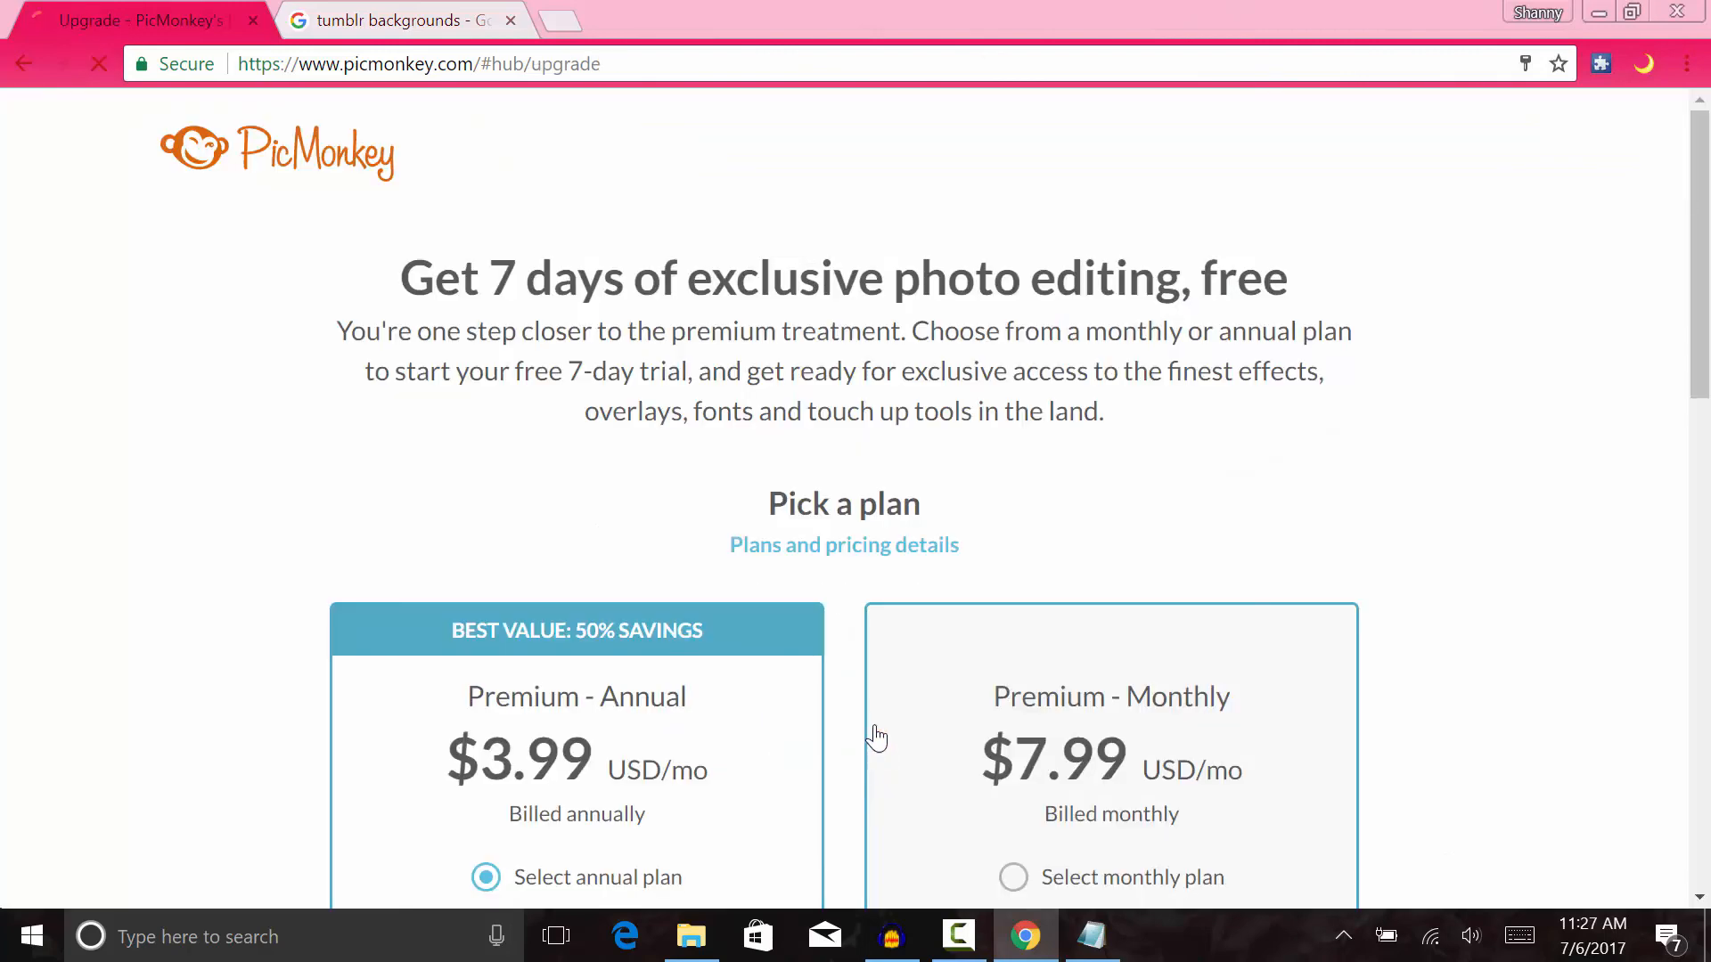
pyautogui.click(12, 62)
pyautogui.click(1308, 210)
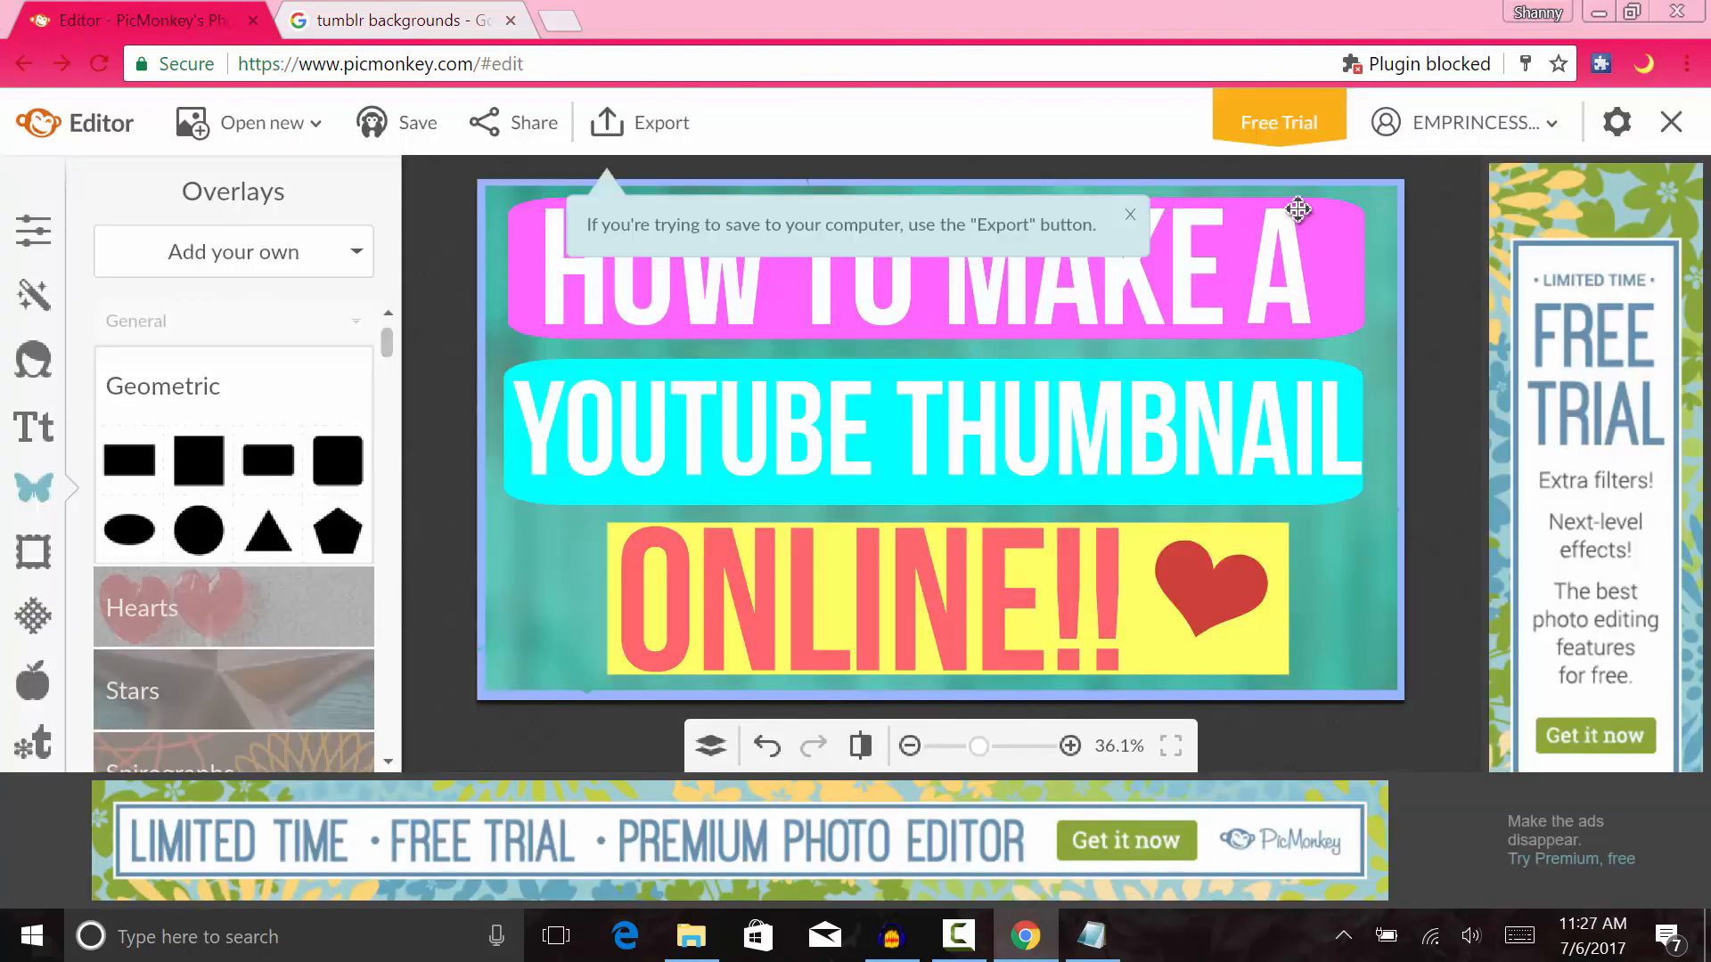
# - Export the thumbnail to the computer as a .jpg at Pierce quality, choosing the YT VIDS folder on New Volume (E:) as the location
pyautogui.click(660, 122)
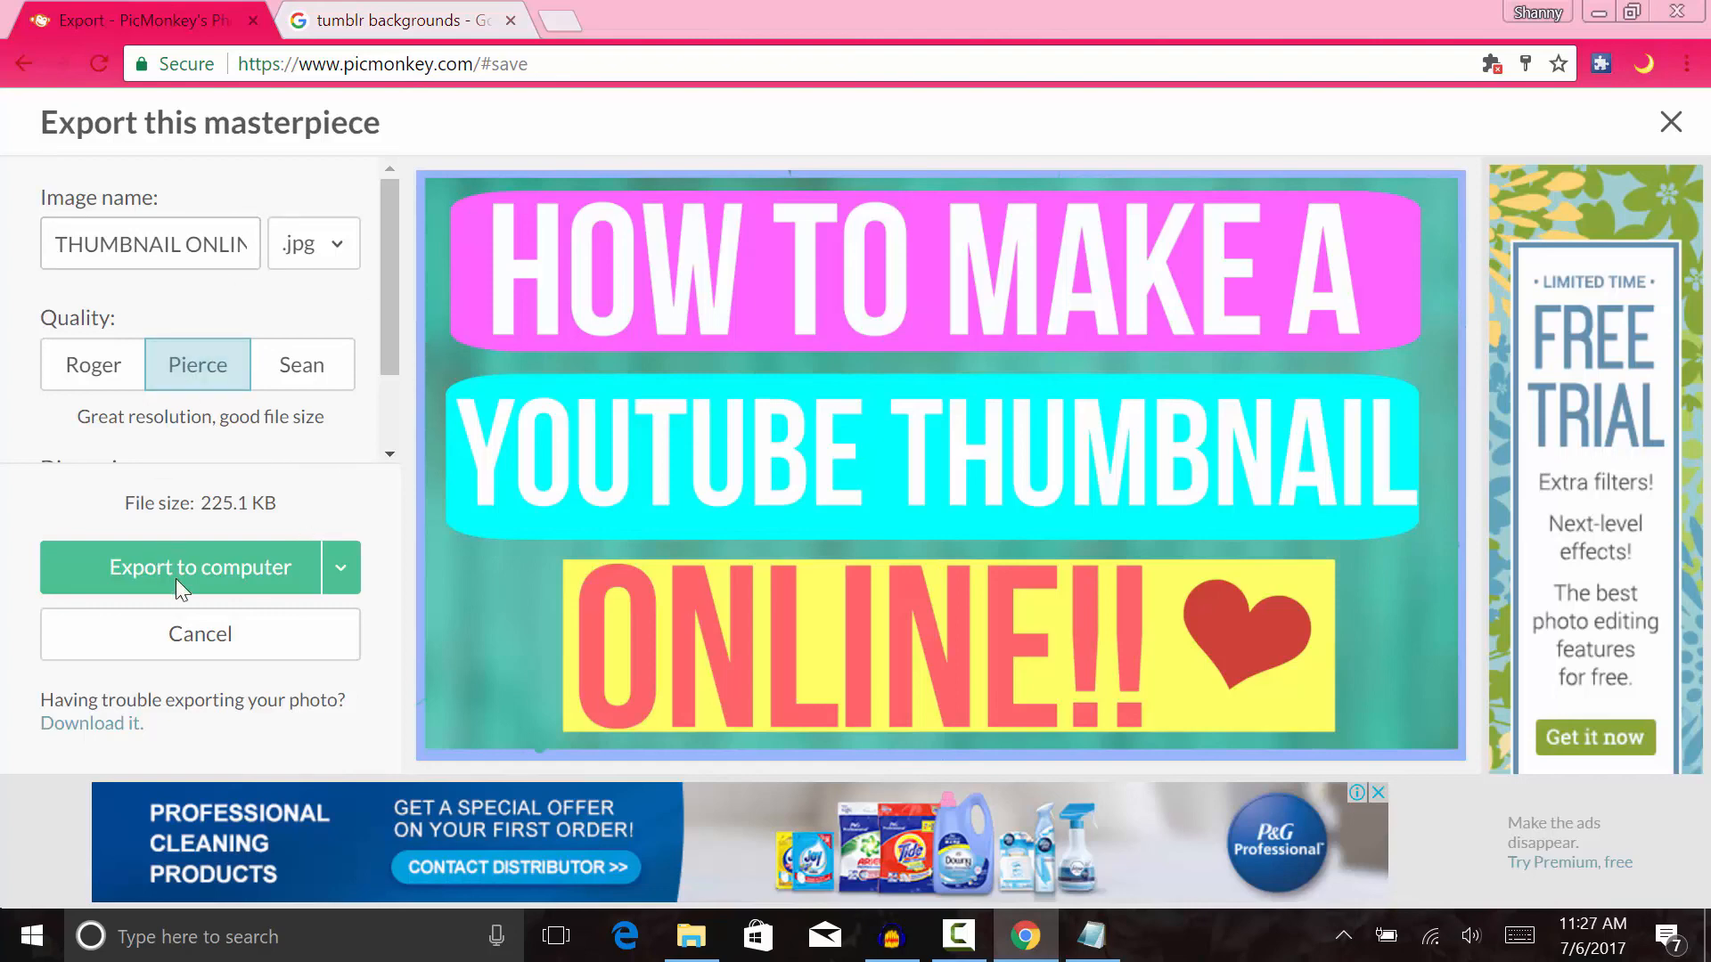
pyautogui.click(153, 555)
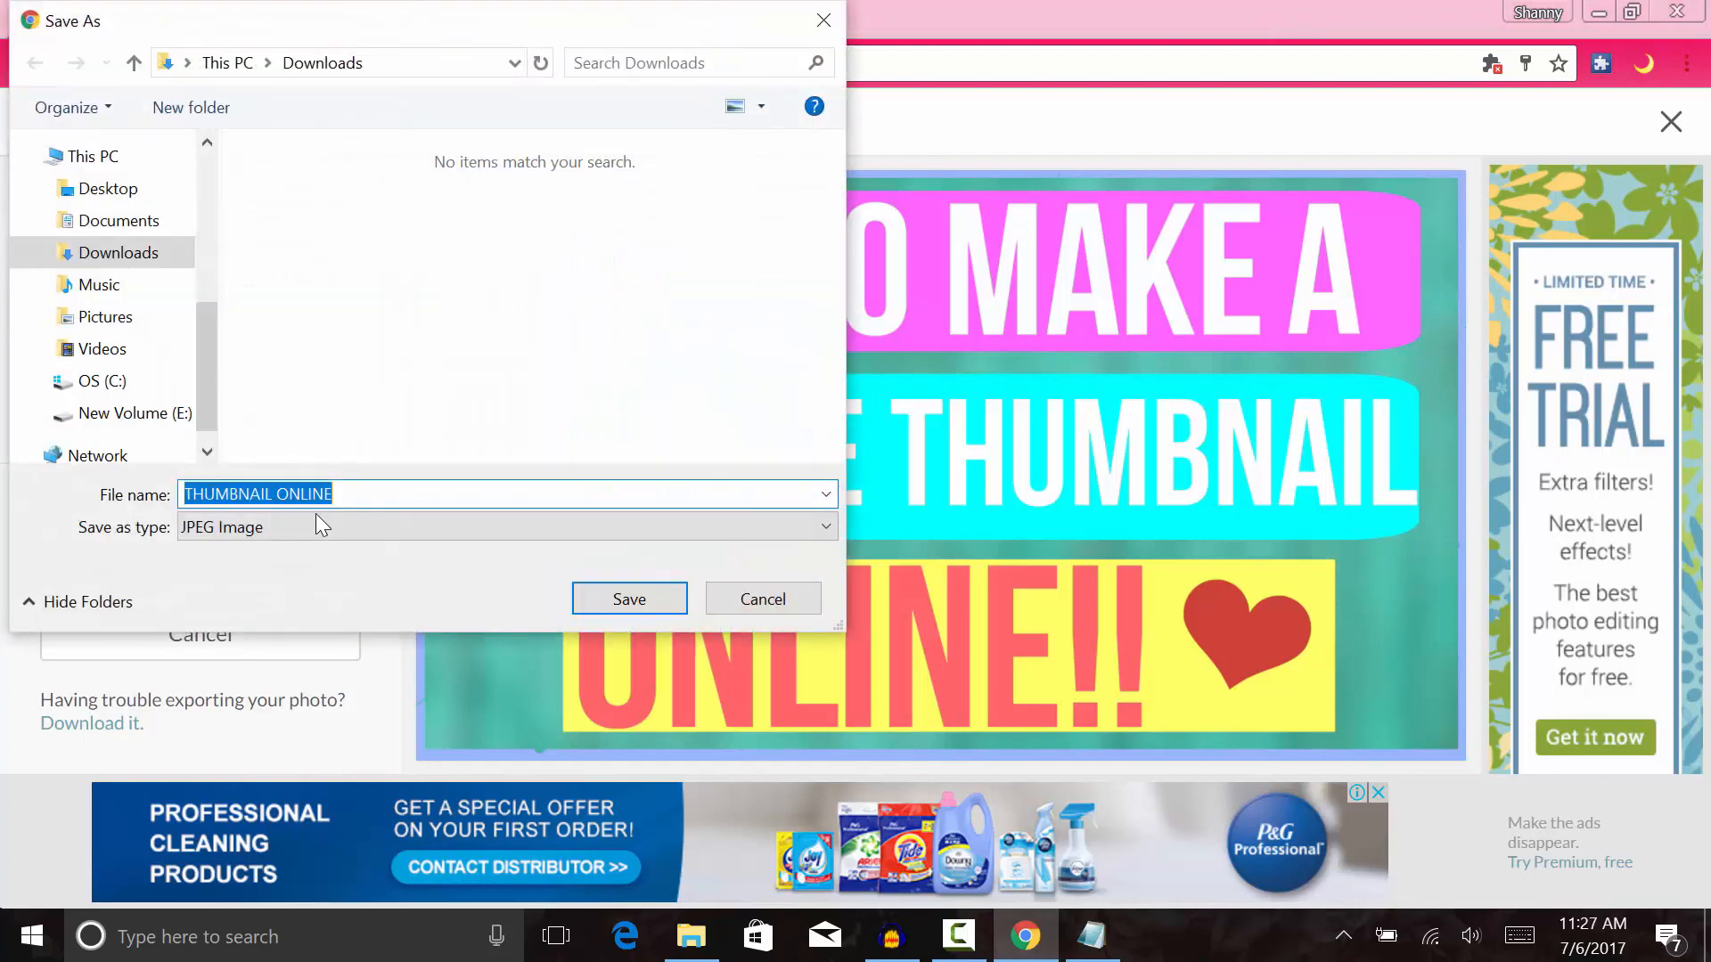
pyautogui.click(169, 415)
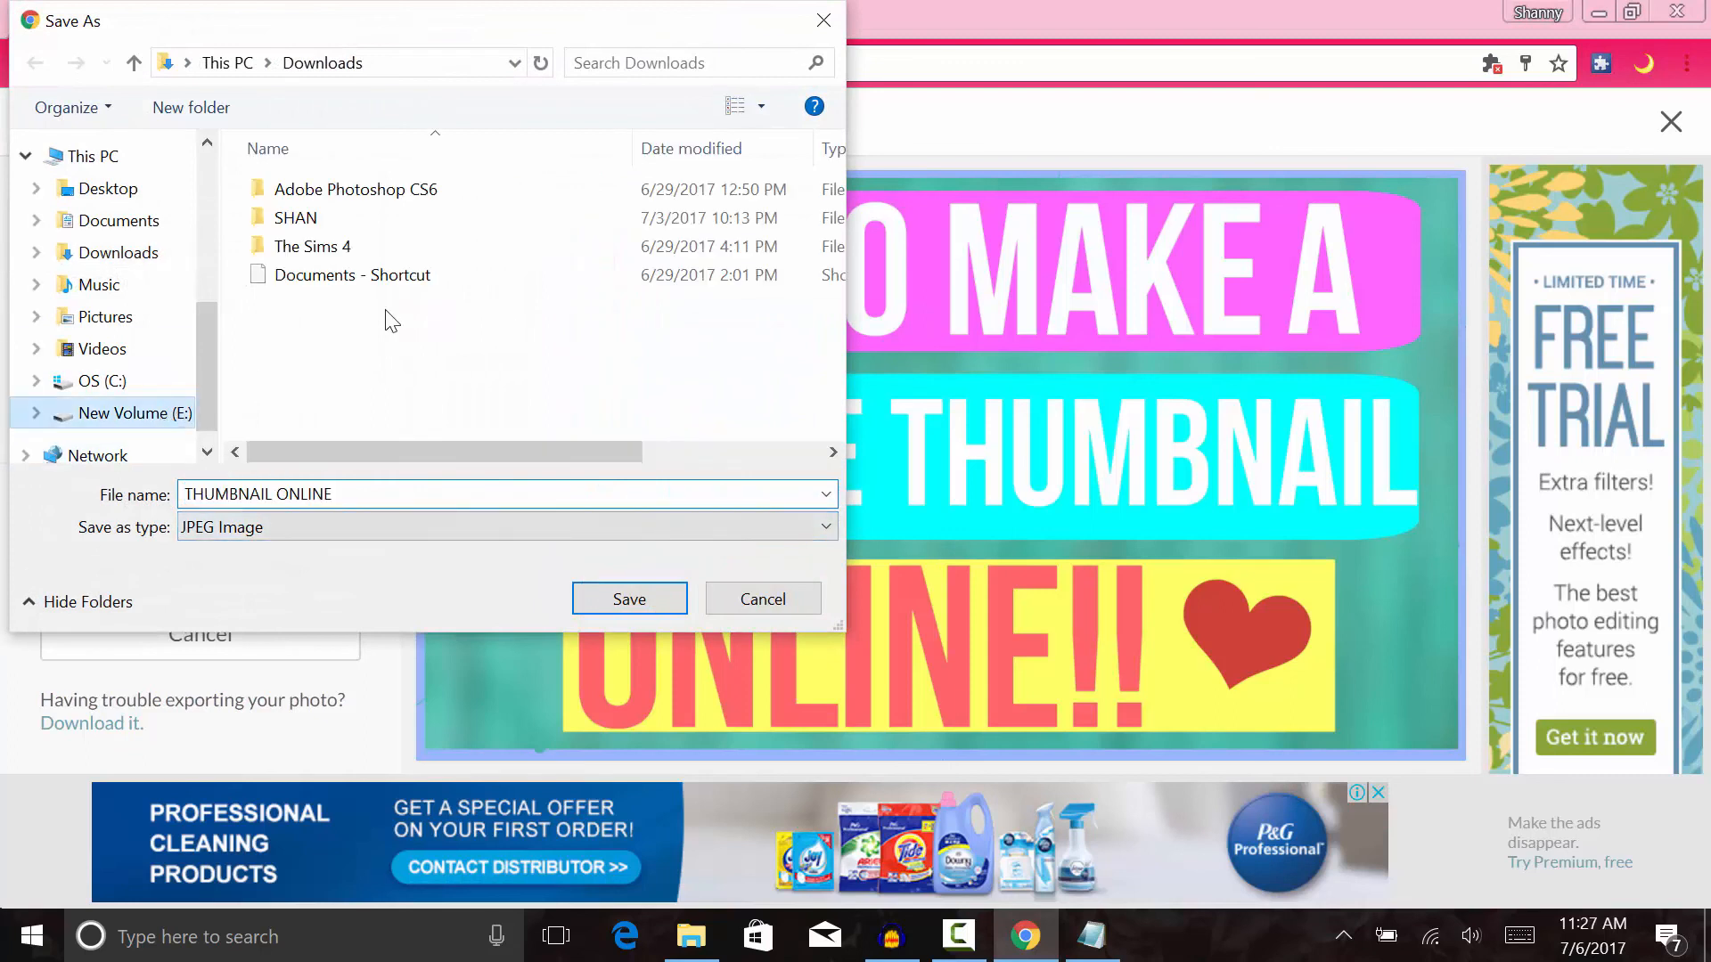
pyautogui.doubleClick(409, 215)
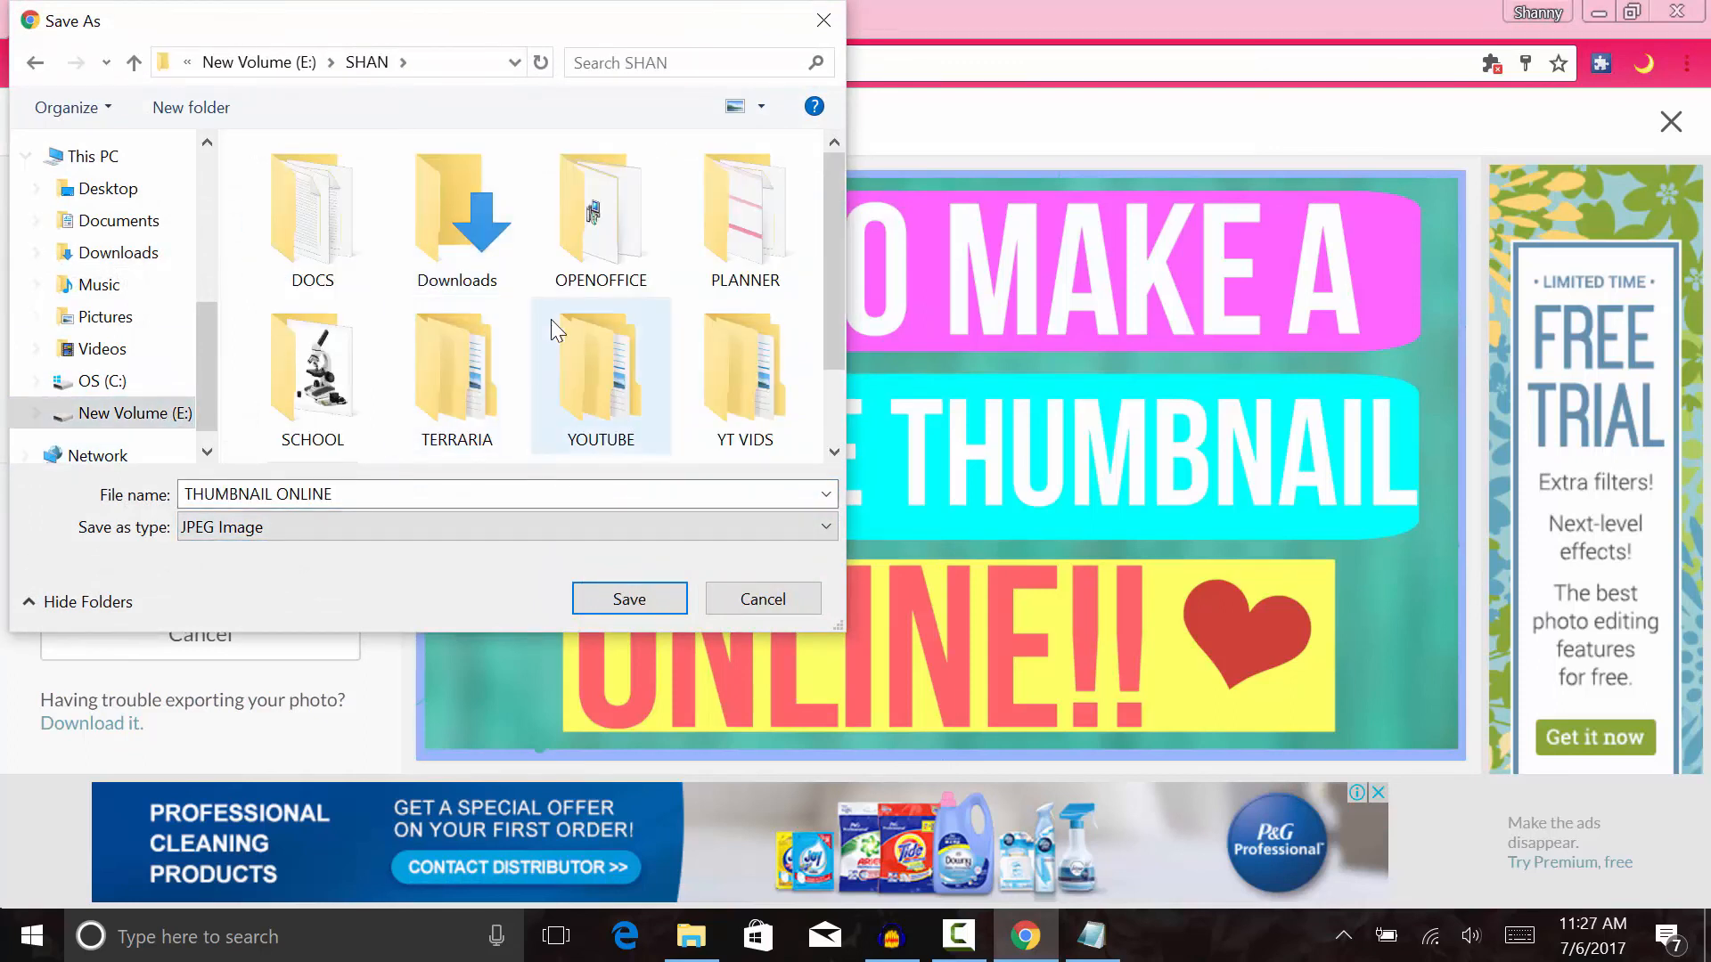
pyautogui.click(640, 369)
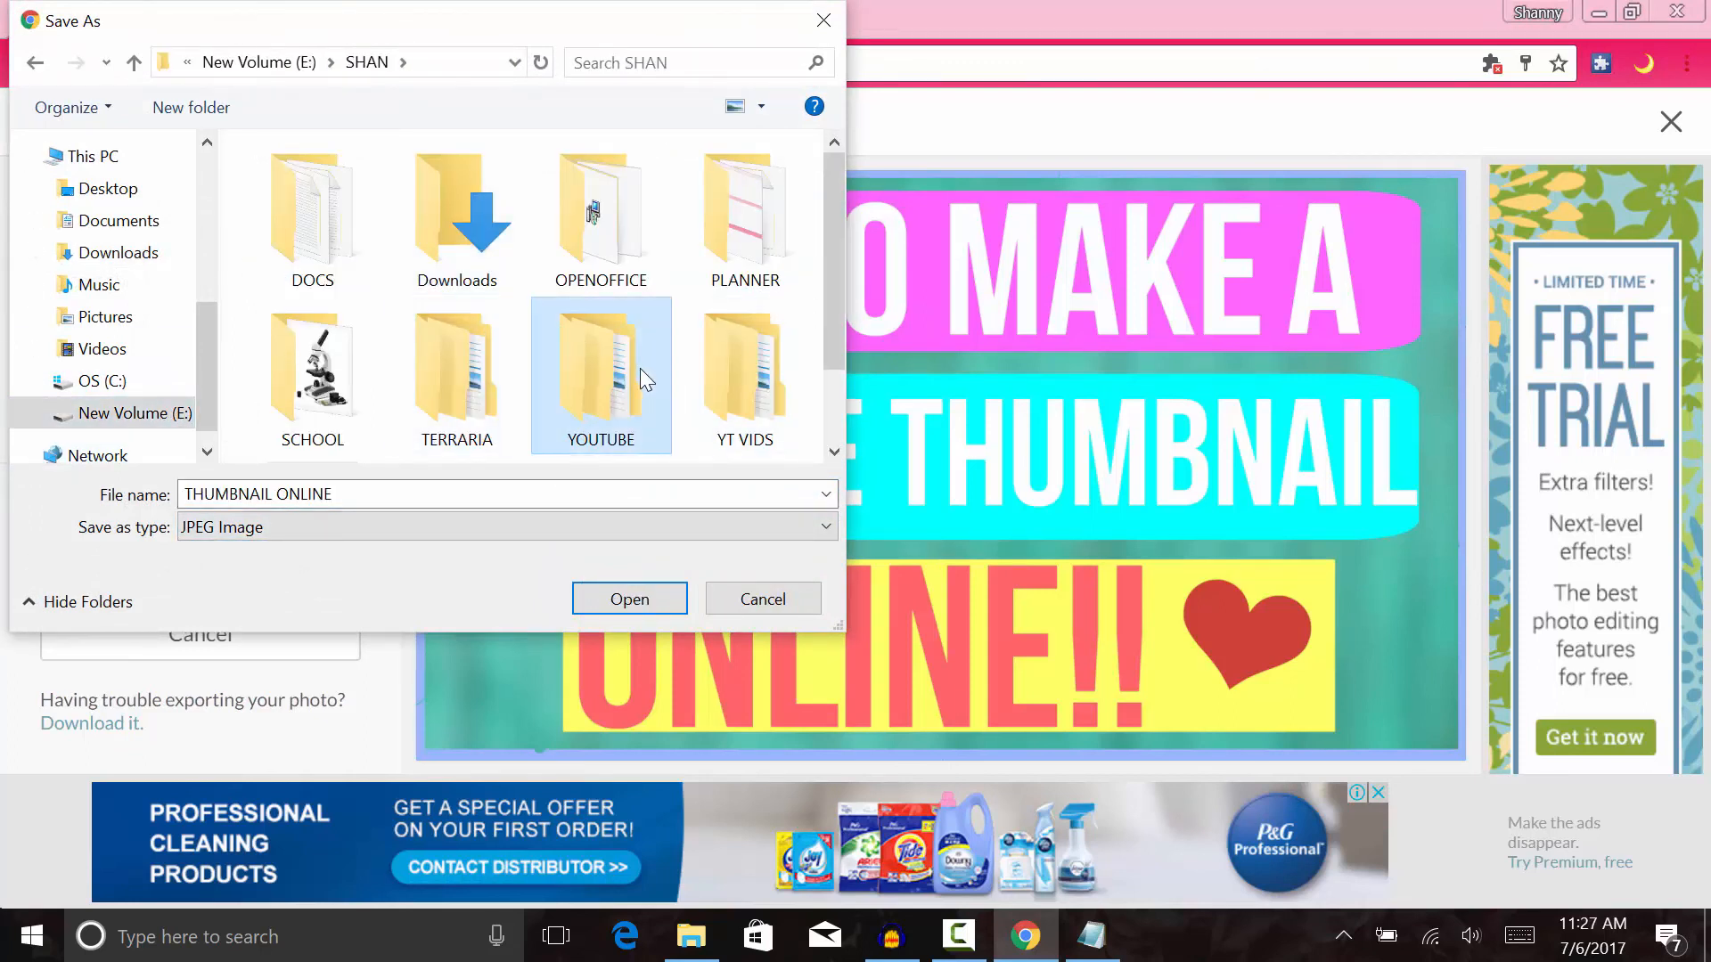
pyautogui.click(715, 382)
pyautogui.doubleClick(714, 382)
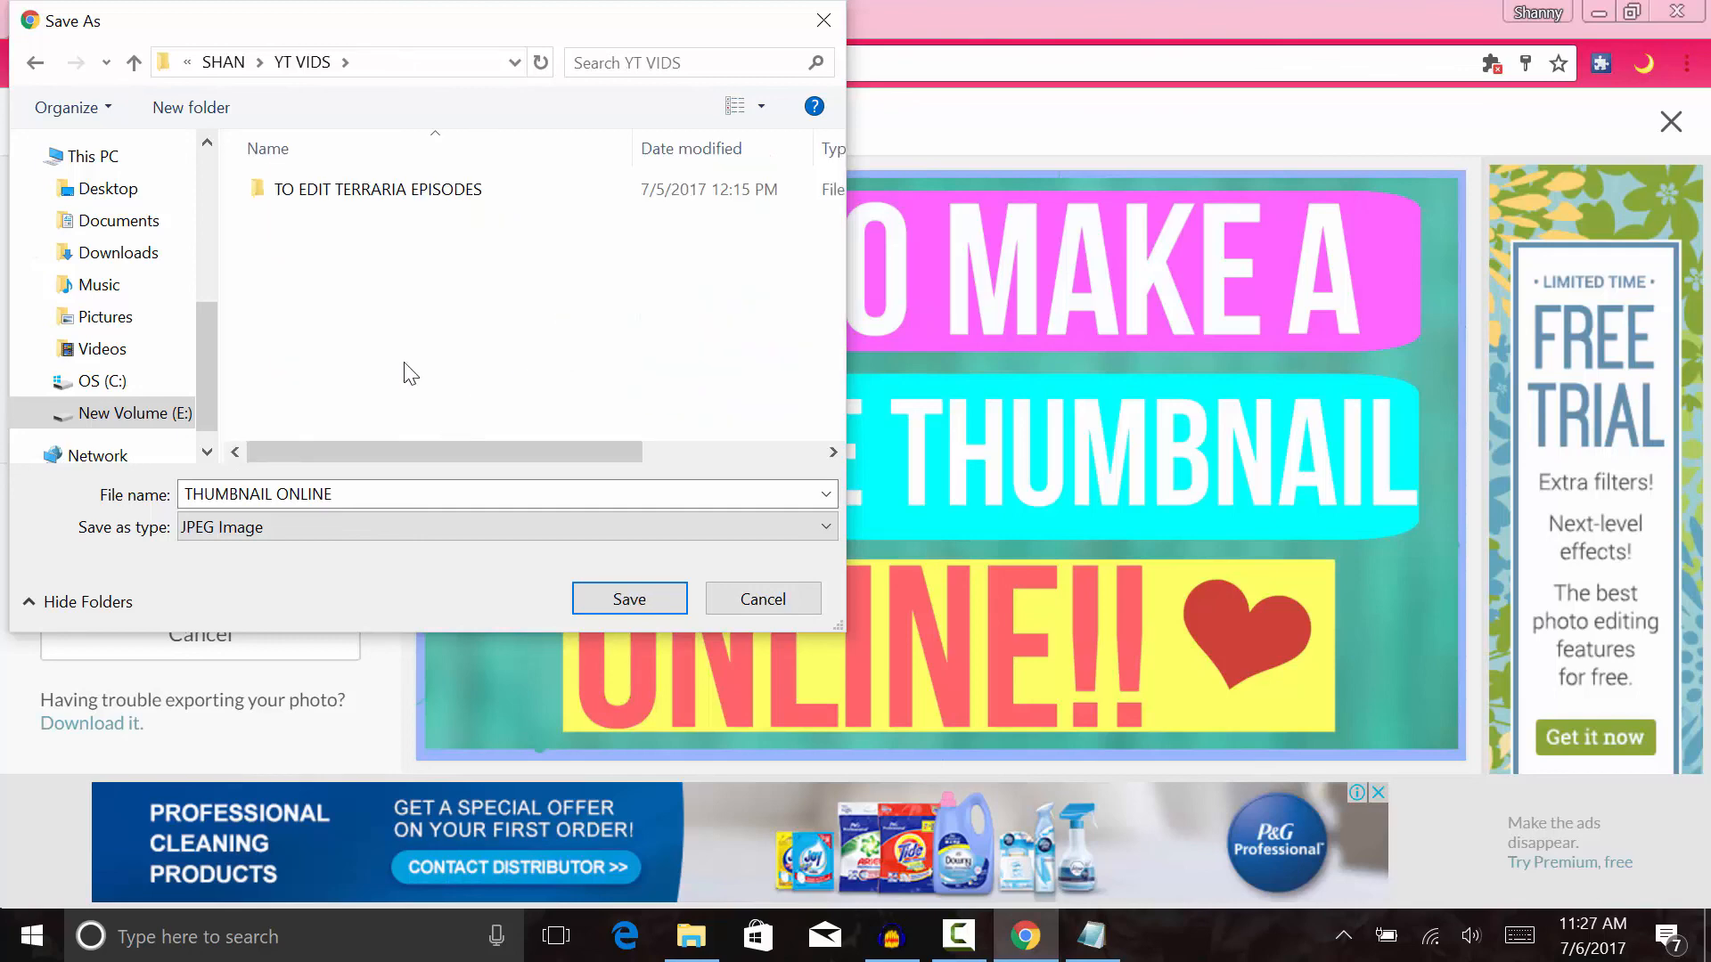
# - Create a folder named THUMBNAIL inside YT VIDS and save the JPEG image there as THUMBNAIL ONLINE
pyautogui.rightClick(406, 365)
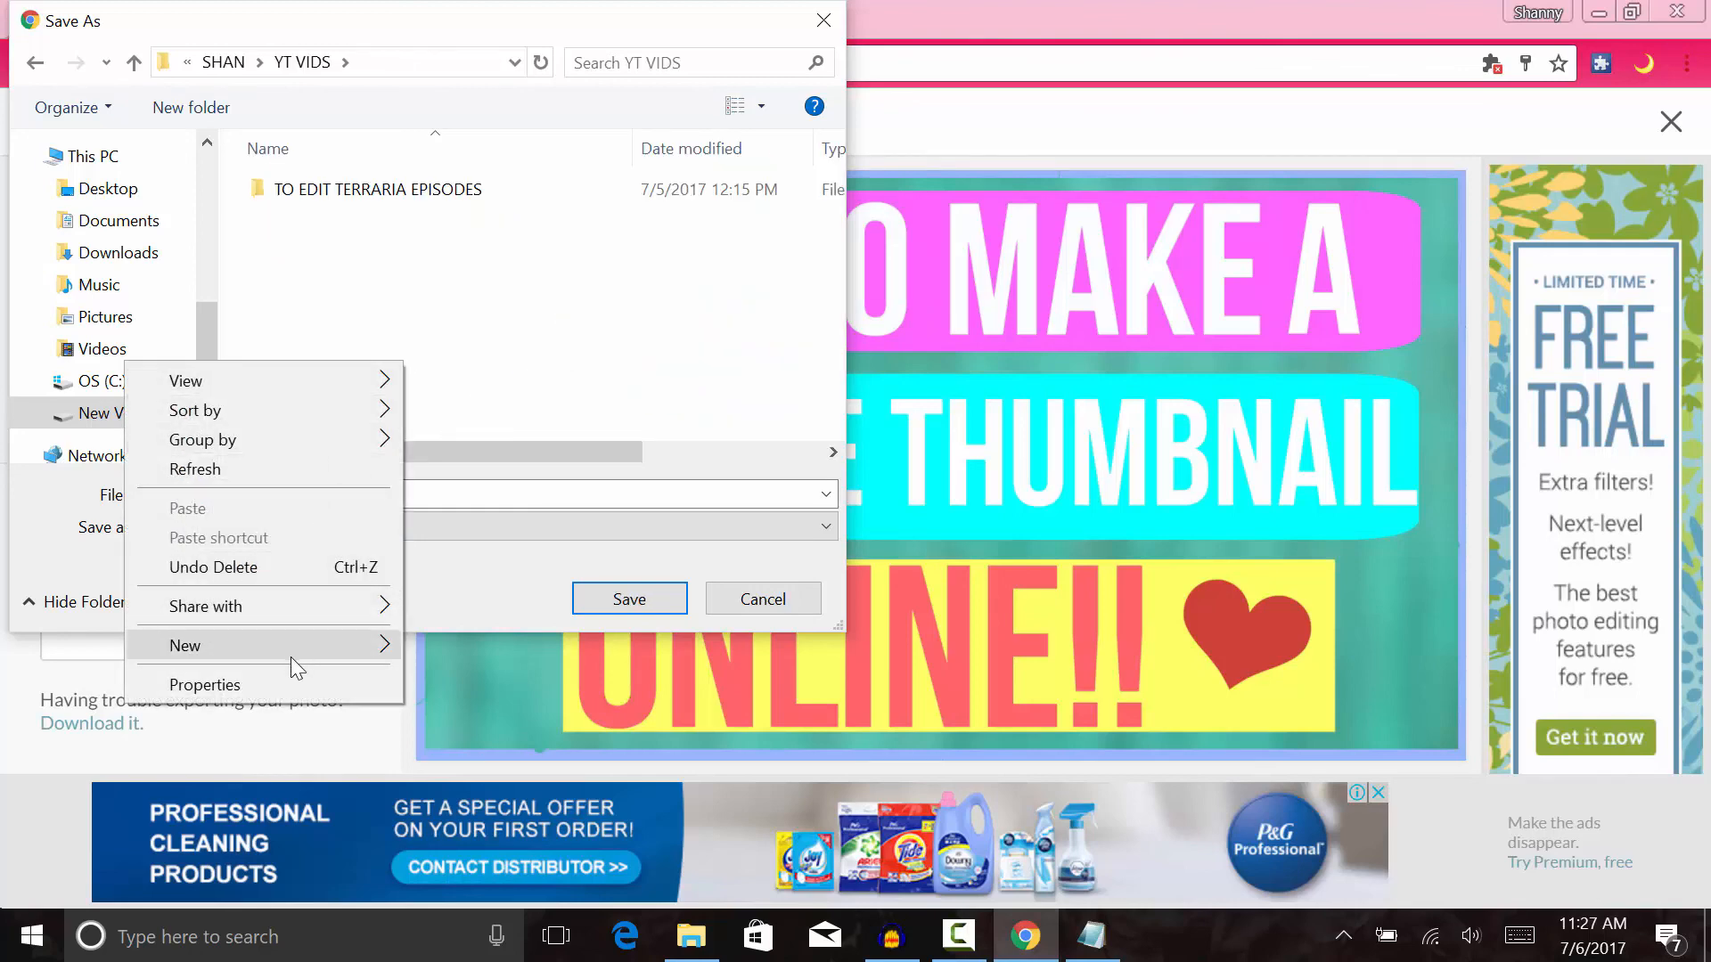
pyautogui.moveTo(291, 658)
pyautogui.click(509, 191)
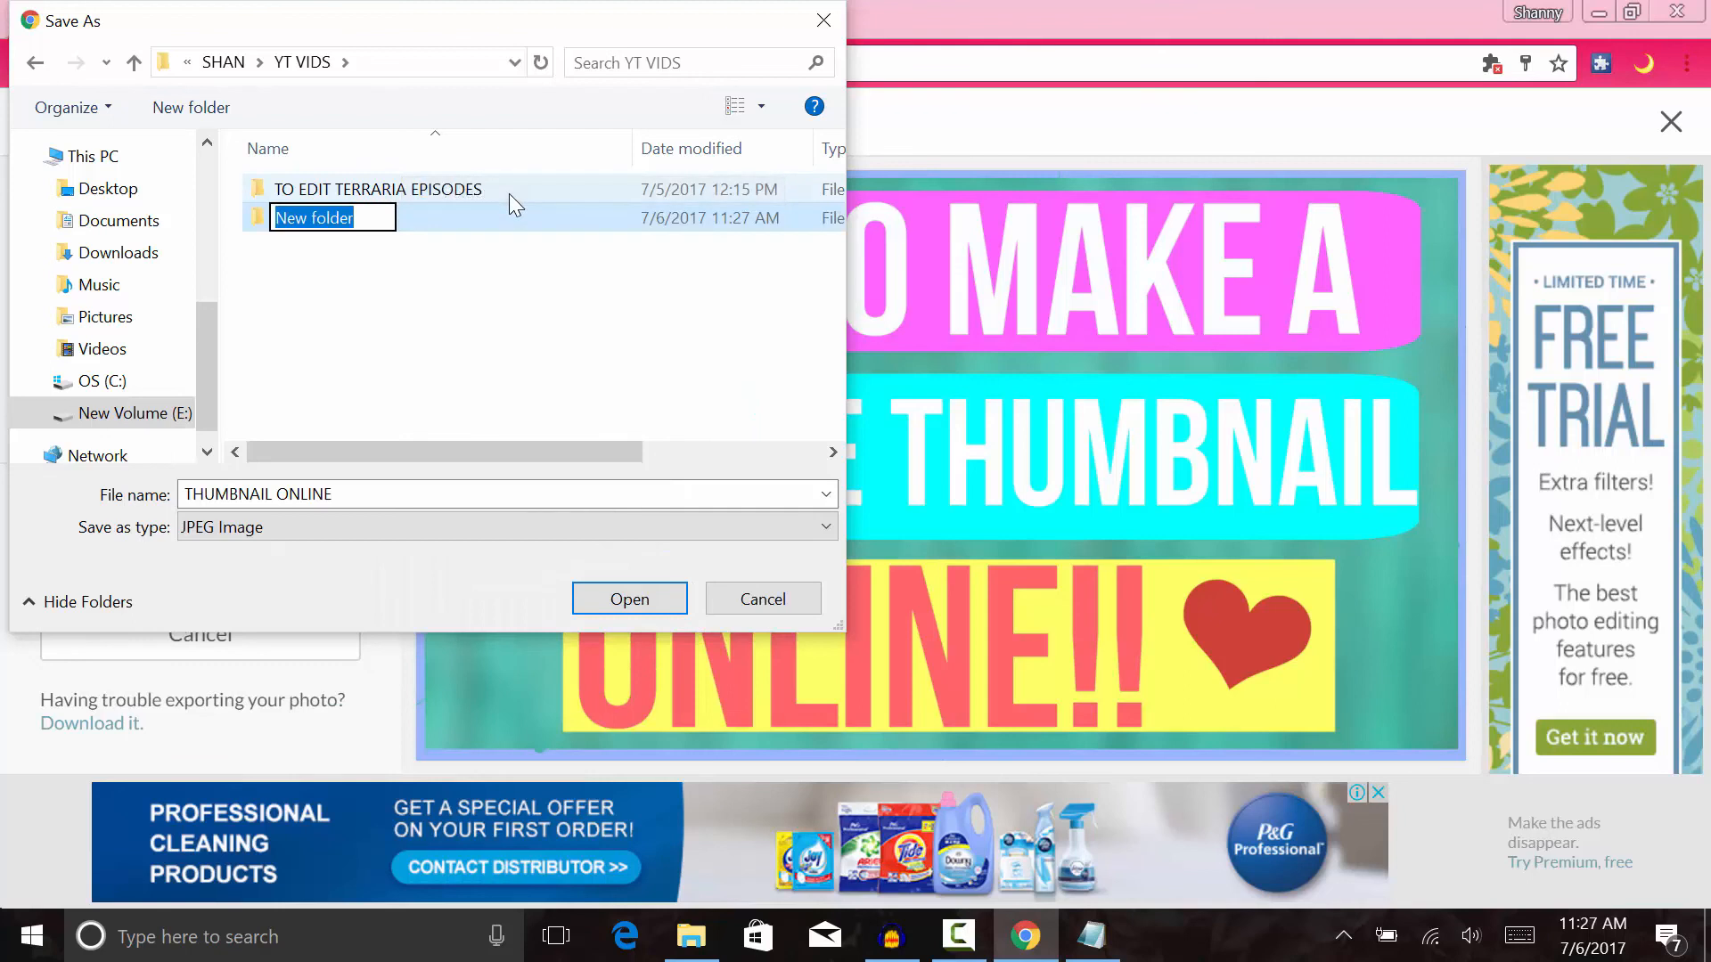
pyautogui.press('BackSpace')
pyautogui.write('THUMB')
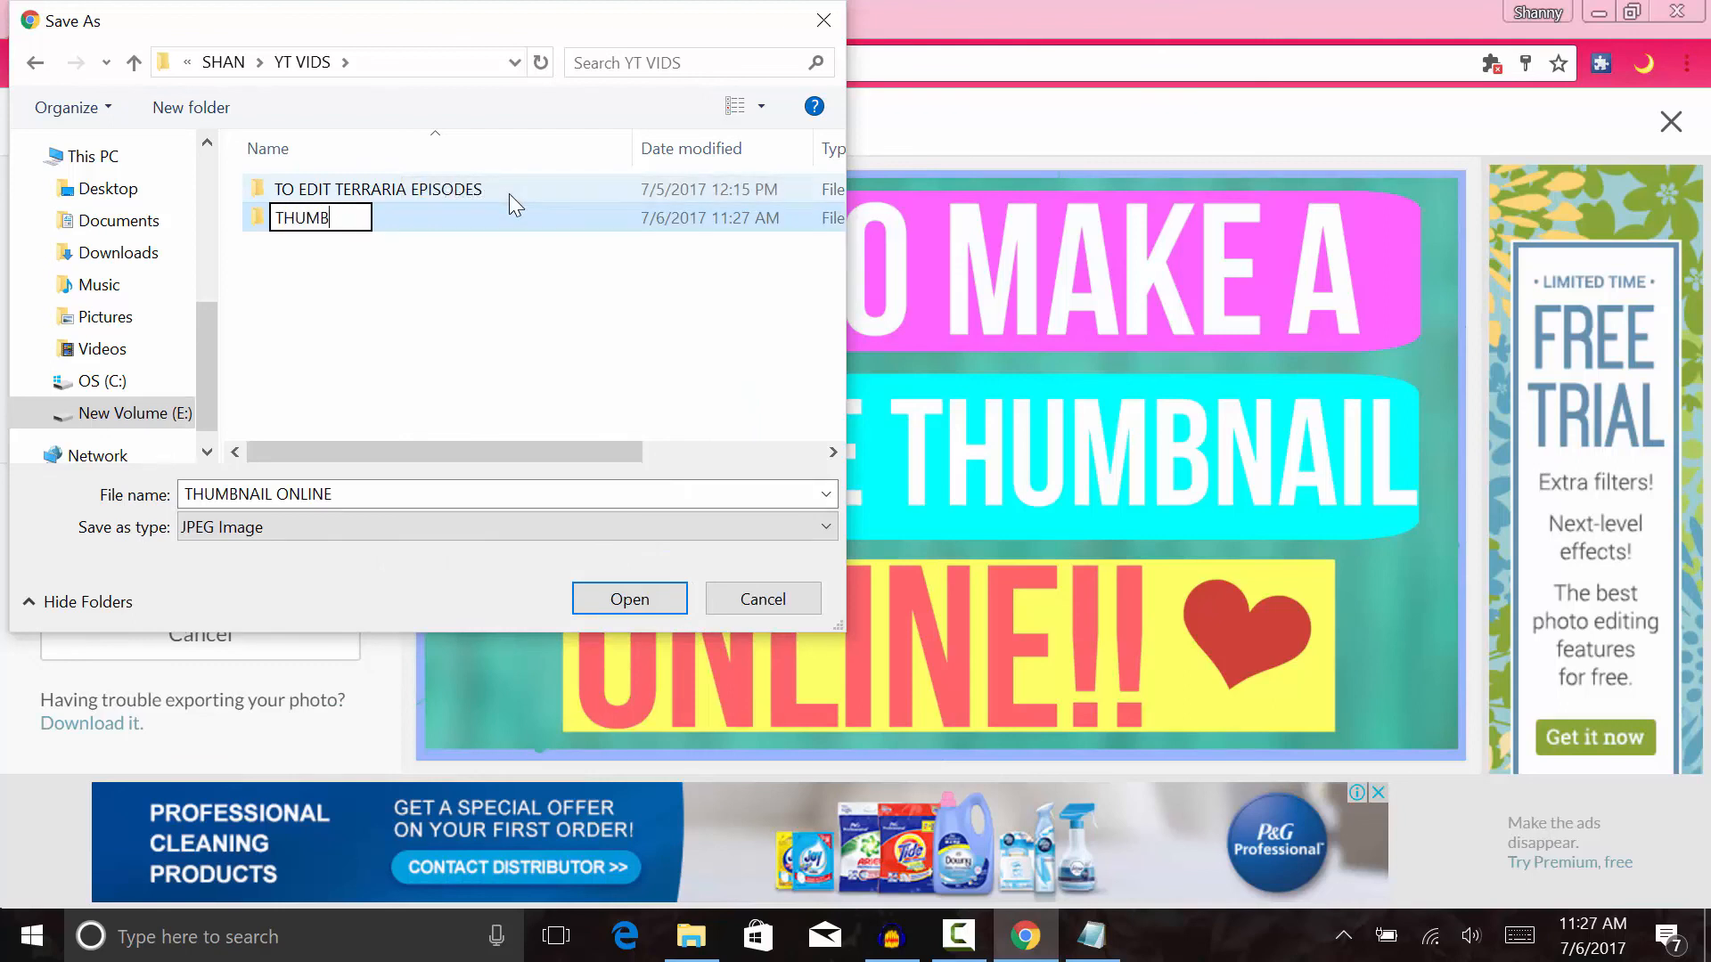
pyautogui.write('NAIL')
pyautogui.press('Return')
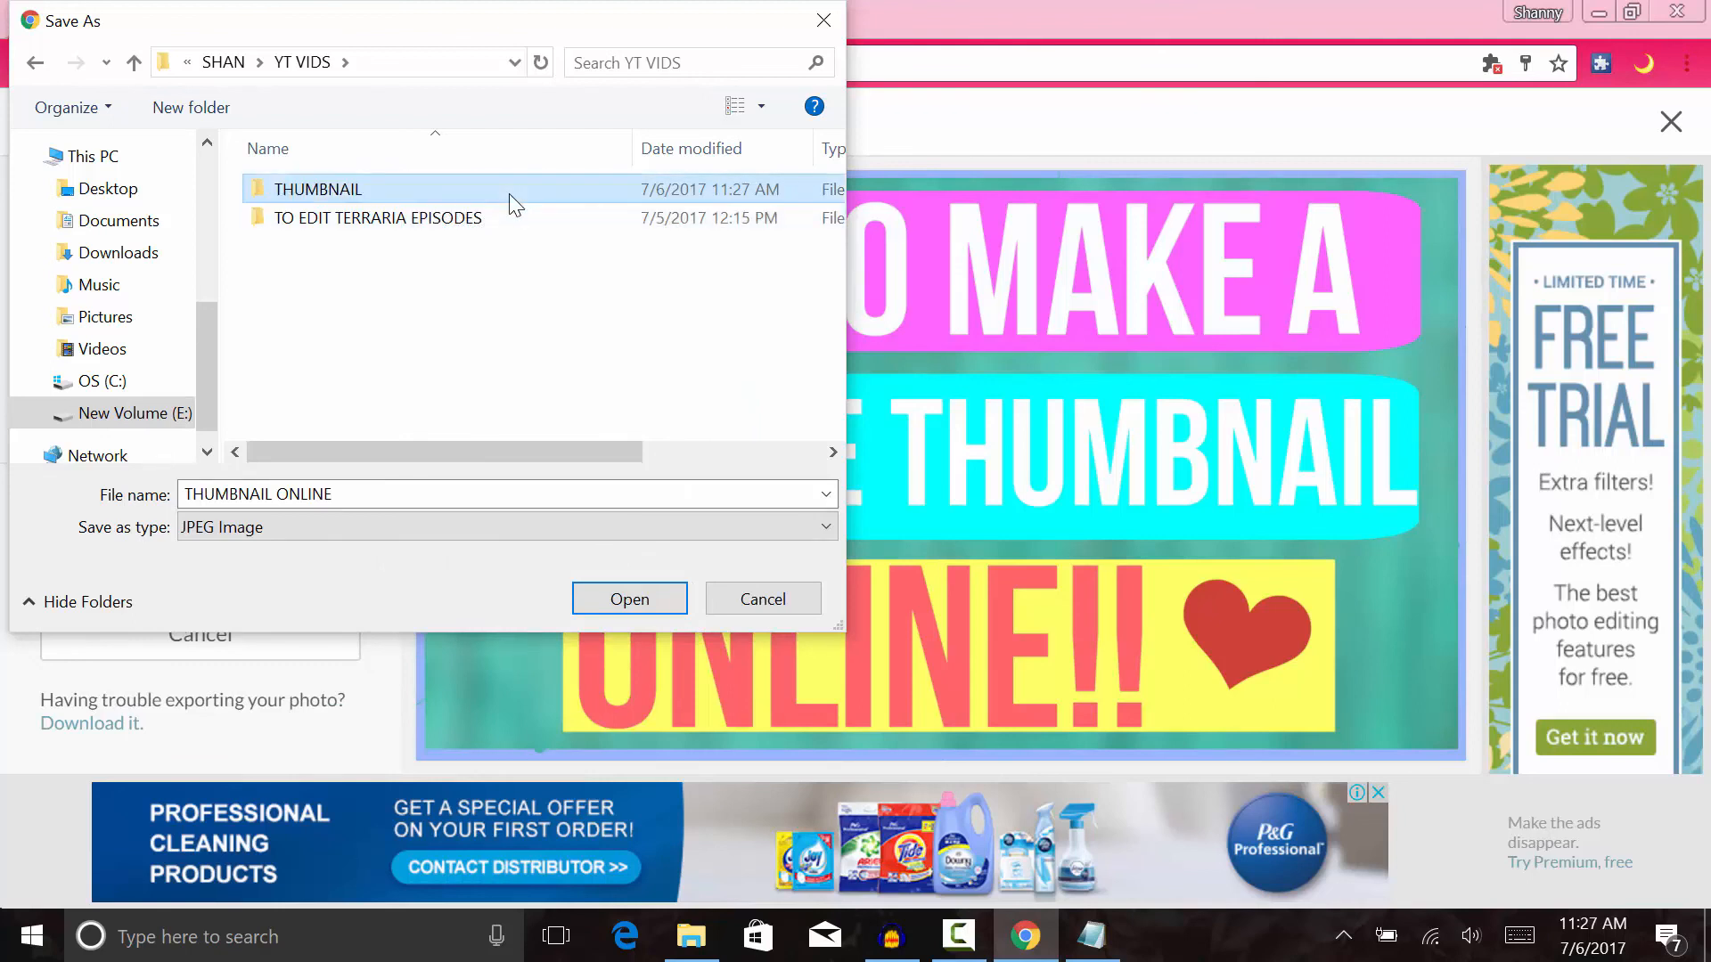
pyautogui.doubleClick(510, 194)
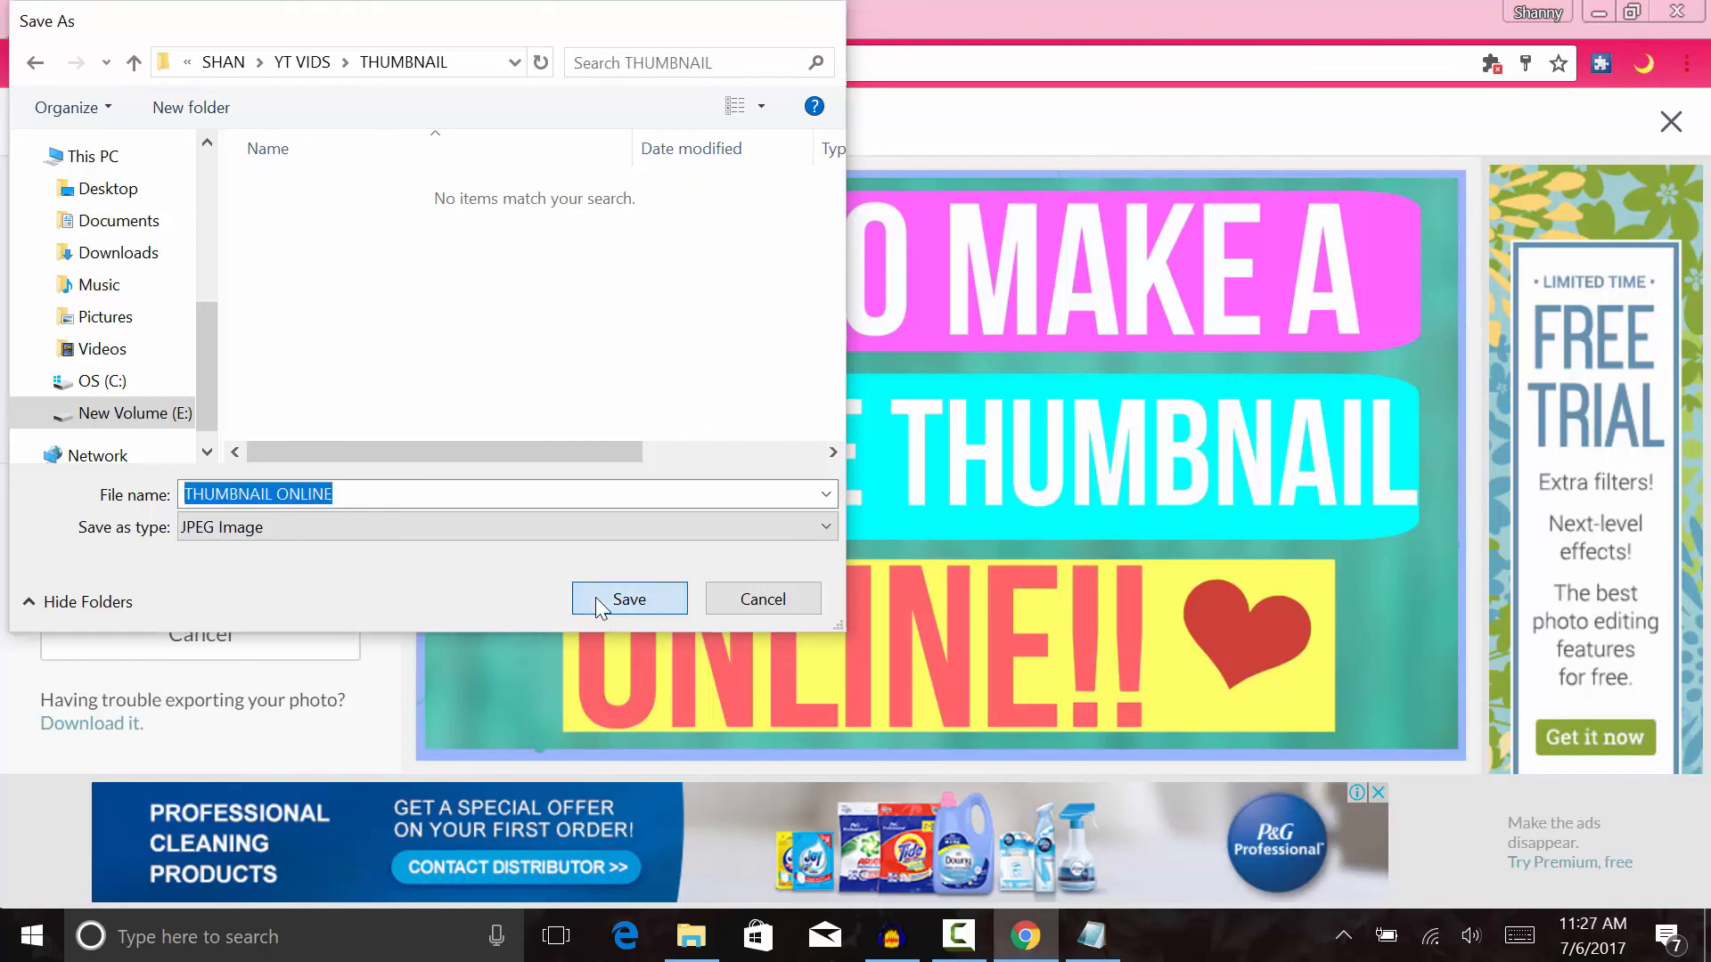
pyautogui.click(597, 598)
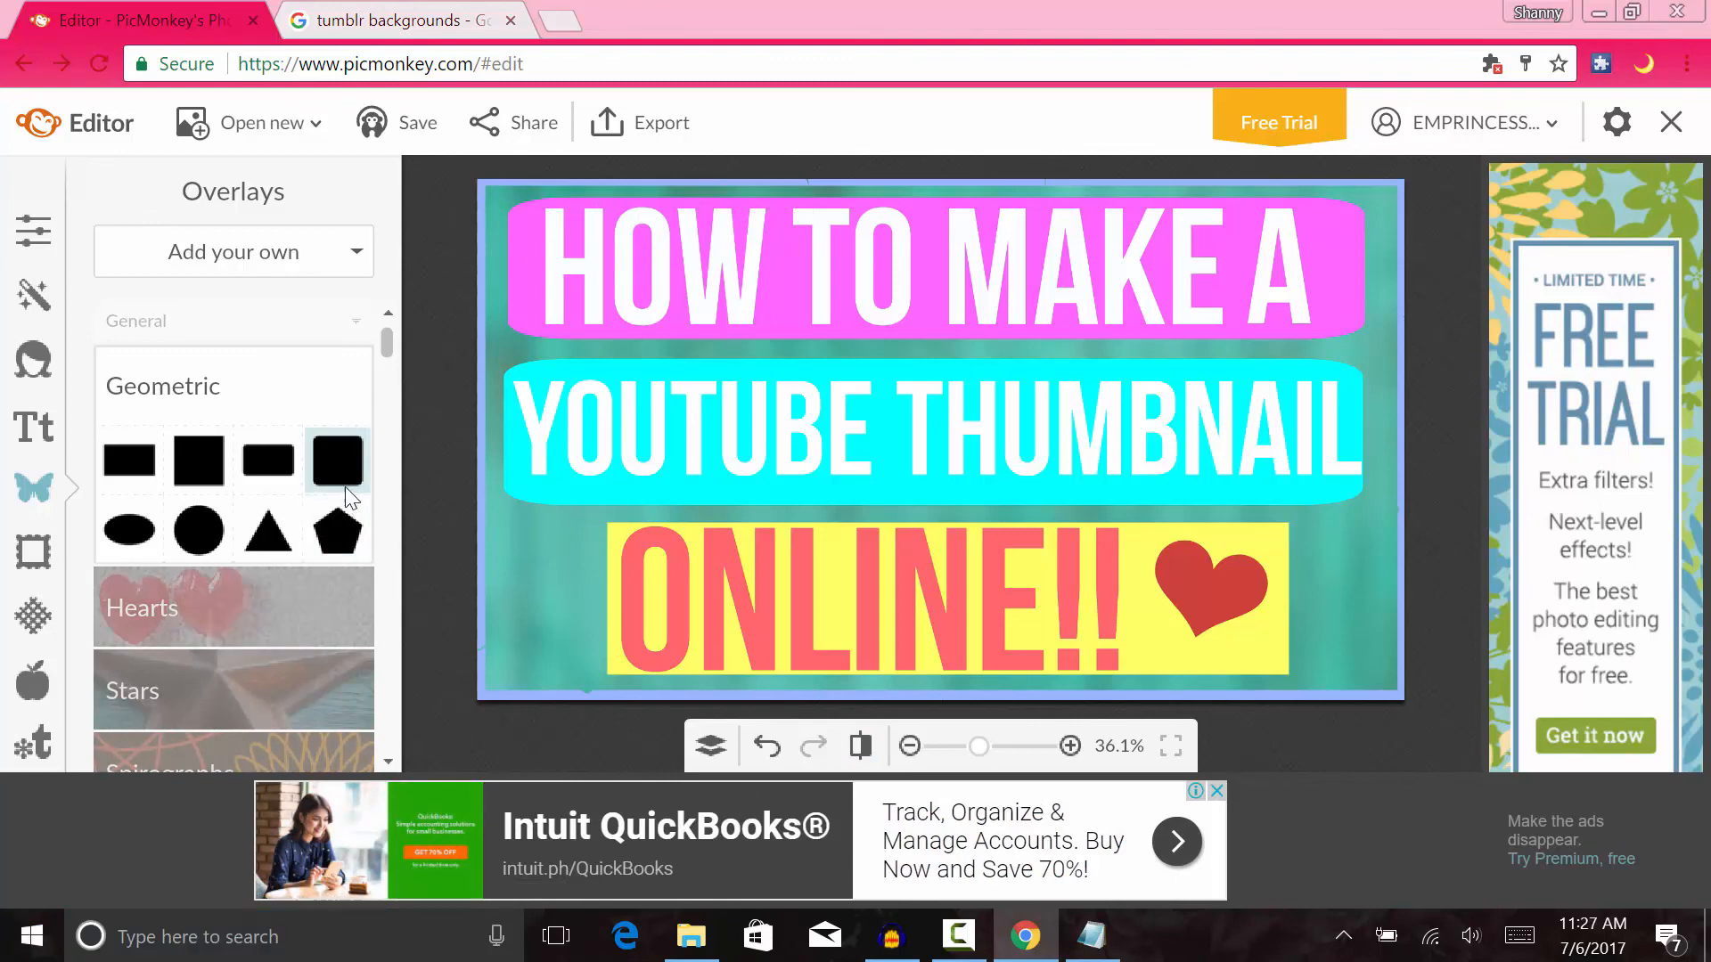
# - Switch to File Explorer and open the THUMBNAIL folder inside YT VIDS on New Volume (E:)
pyautogui.click(693, 936)
pyautogui.click(400, 207)
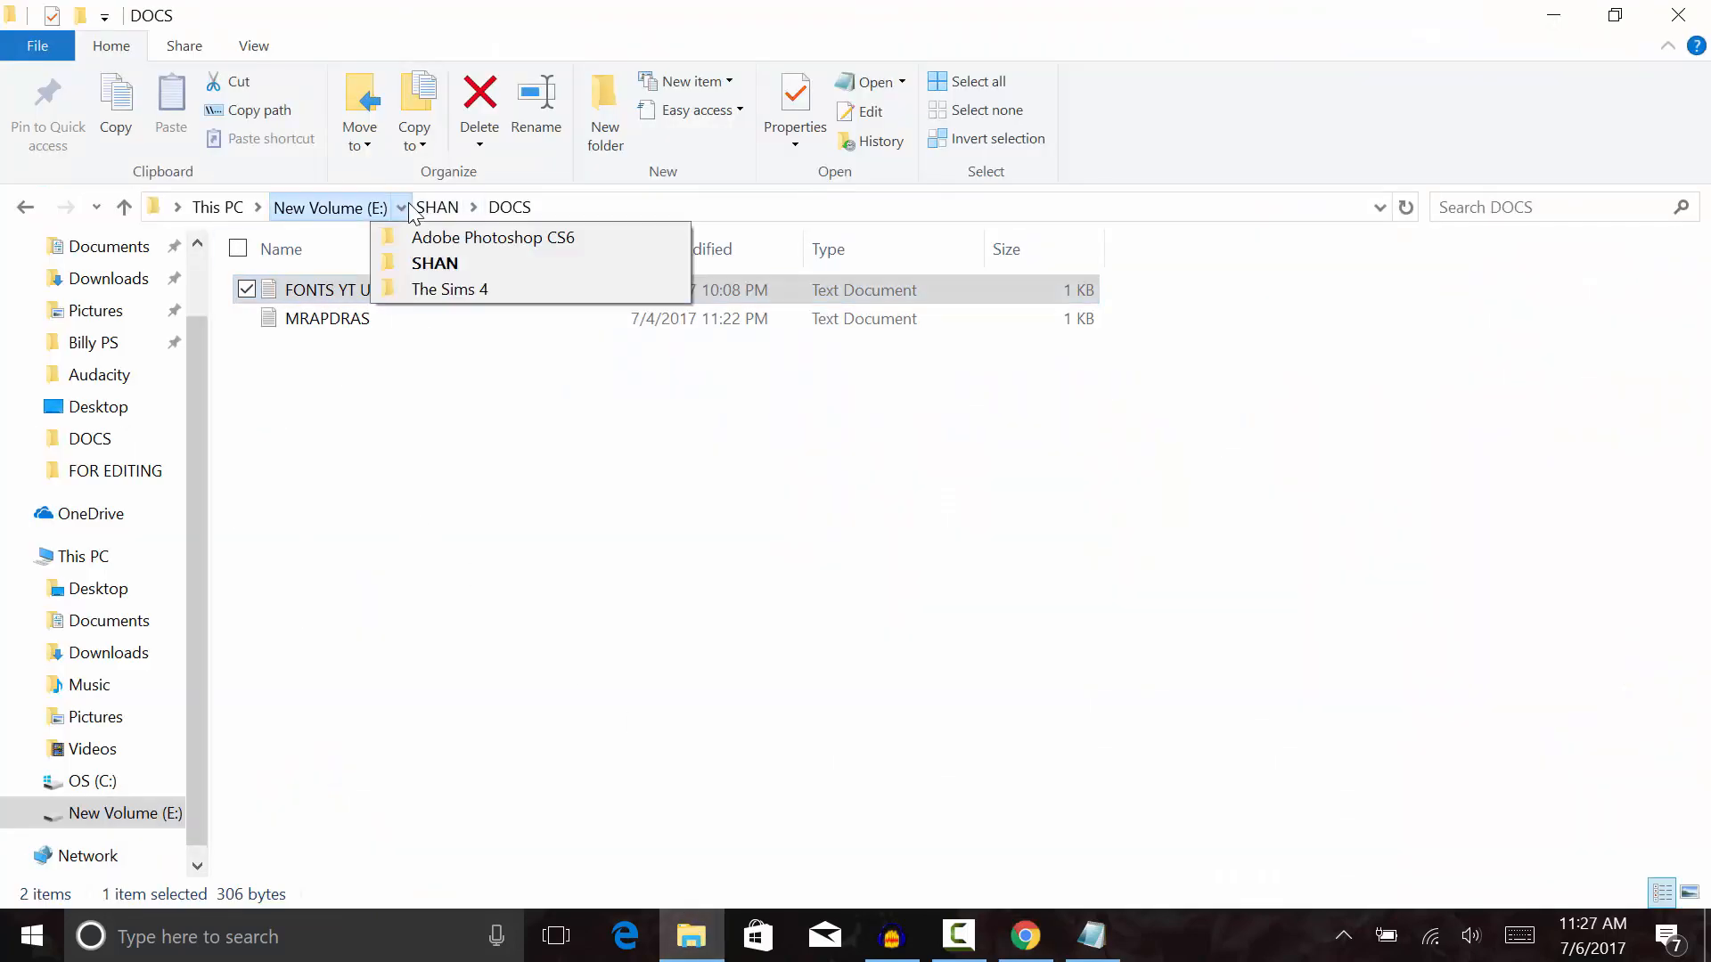
pyautogui.click(432, 210)
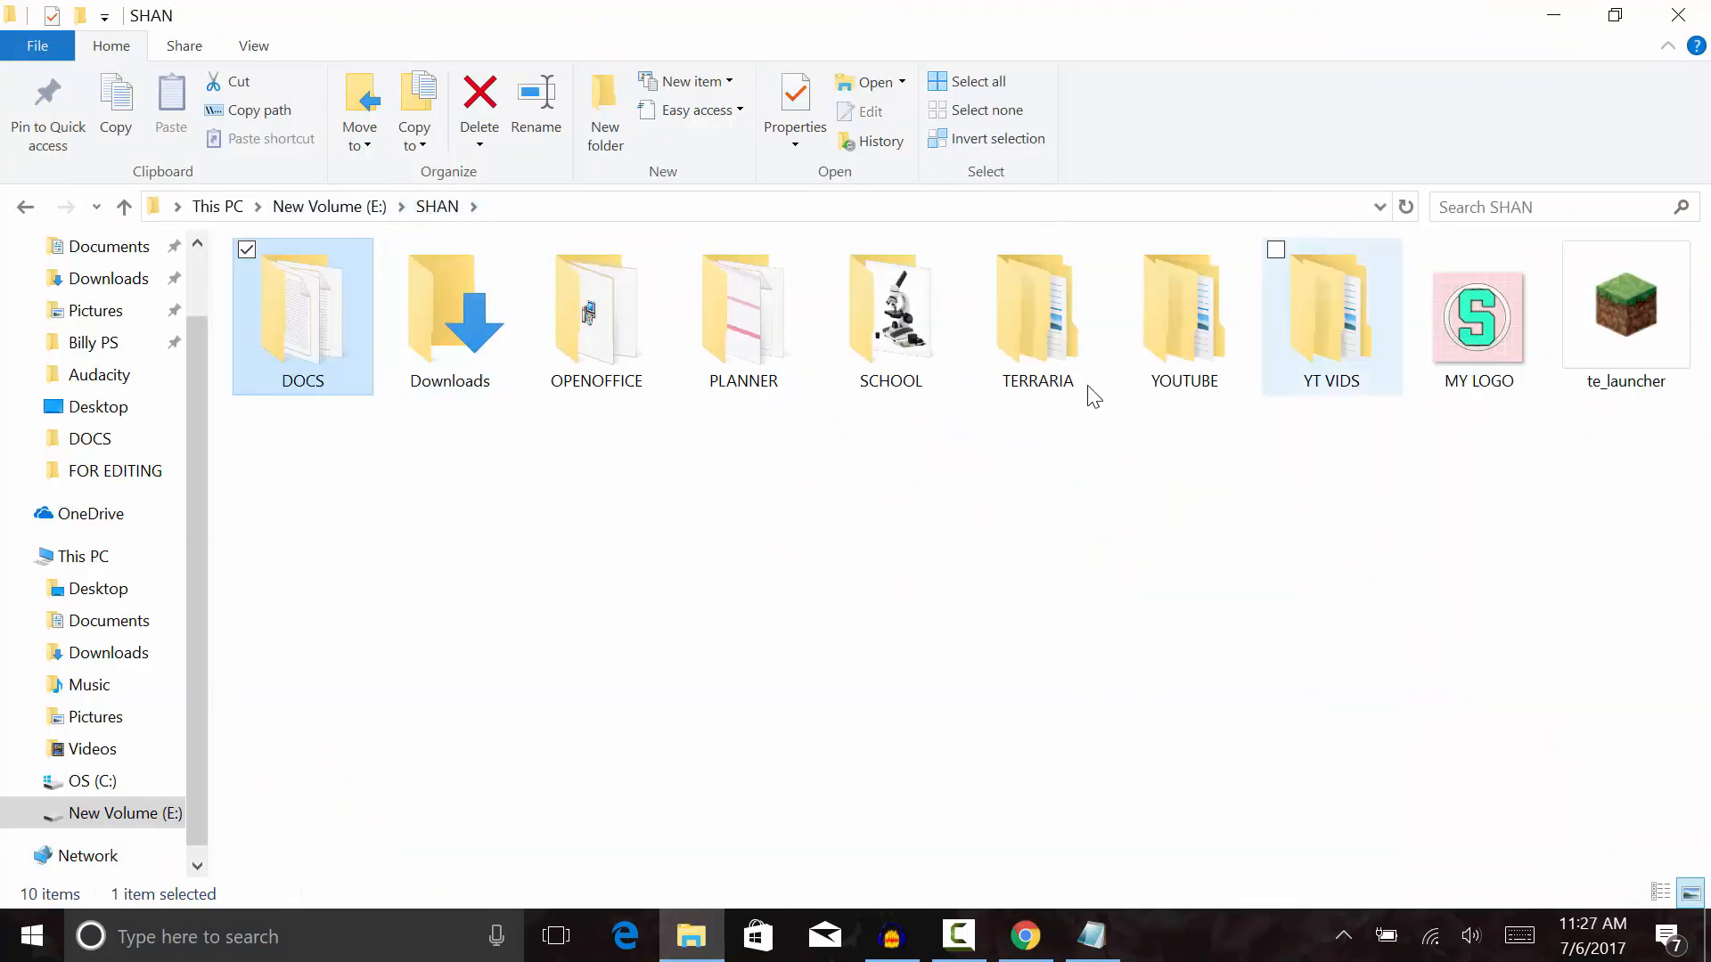
pyautogui.click(1329, 303)
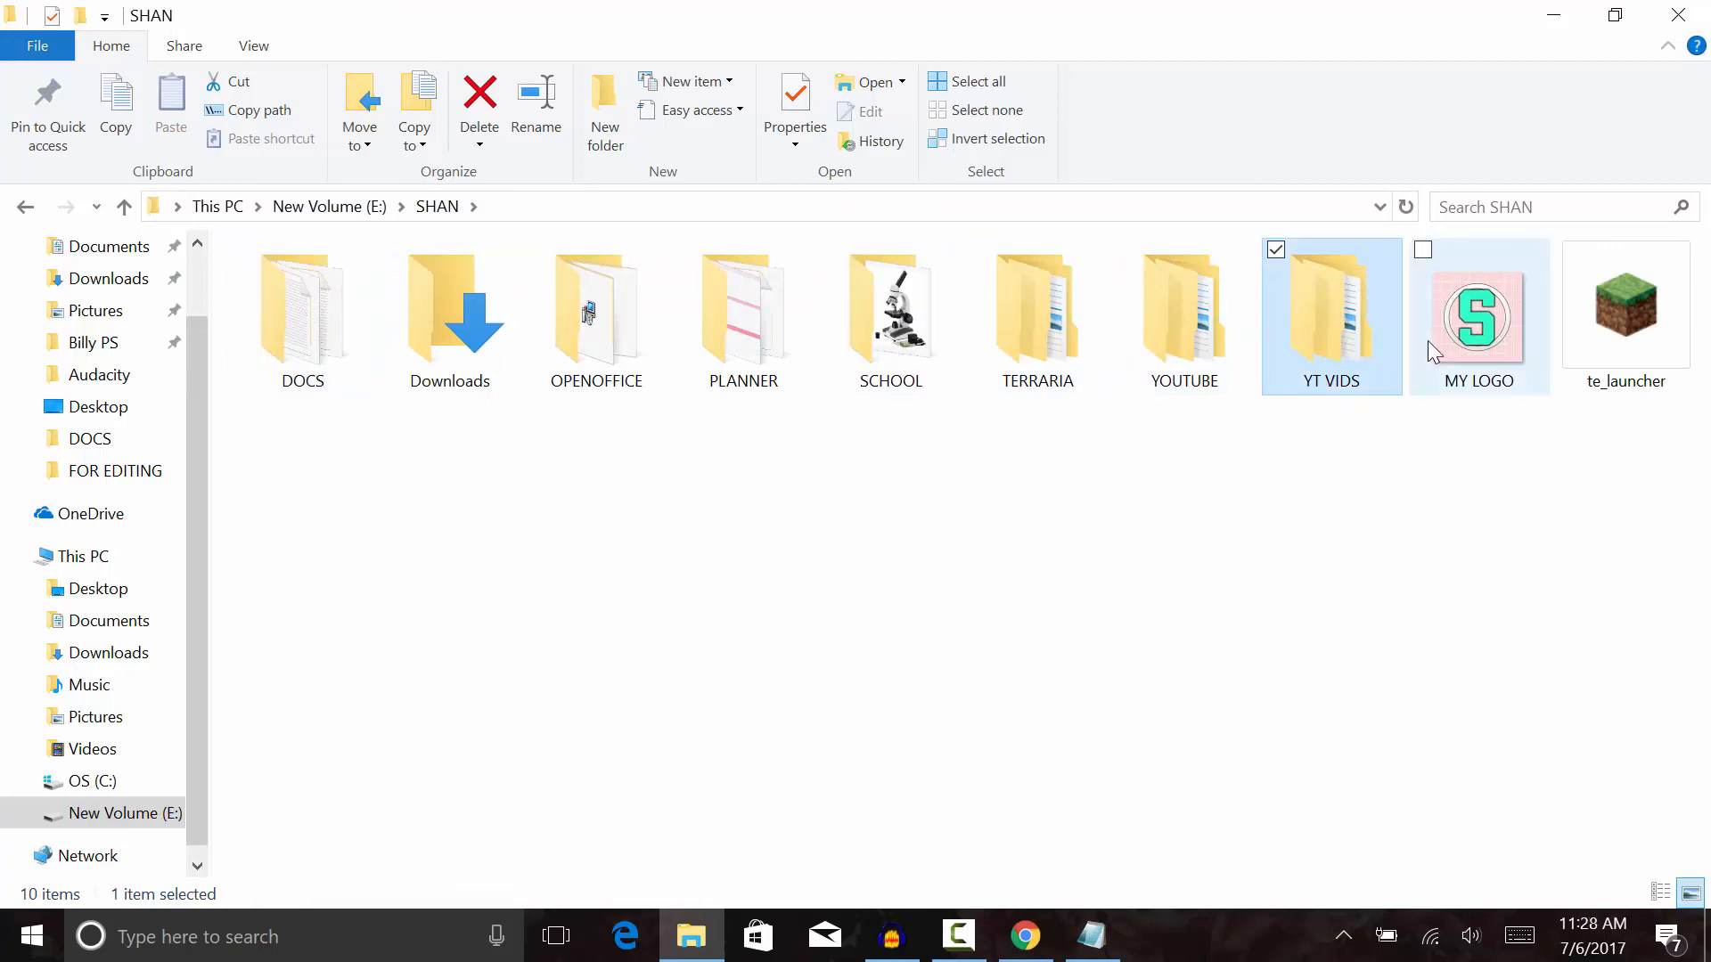
pyautogui.doubleClick(1372, 324)
pyautogui.doubleClick(729, 300)
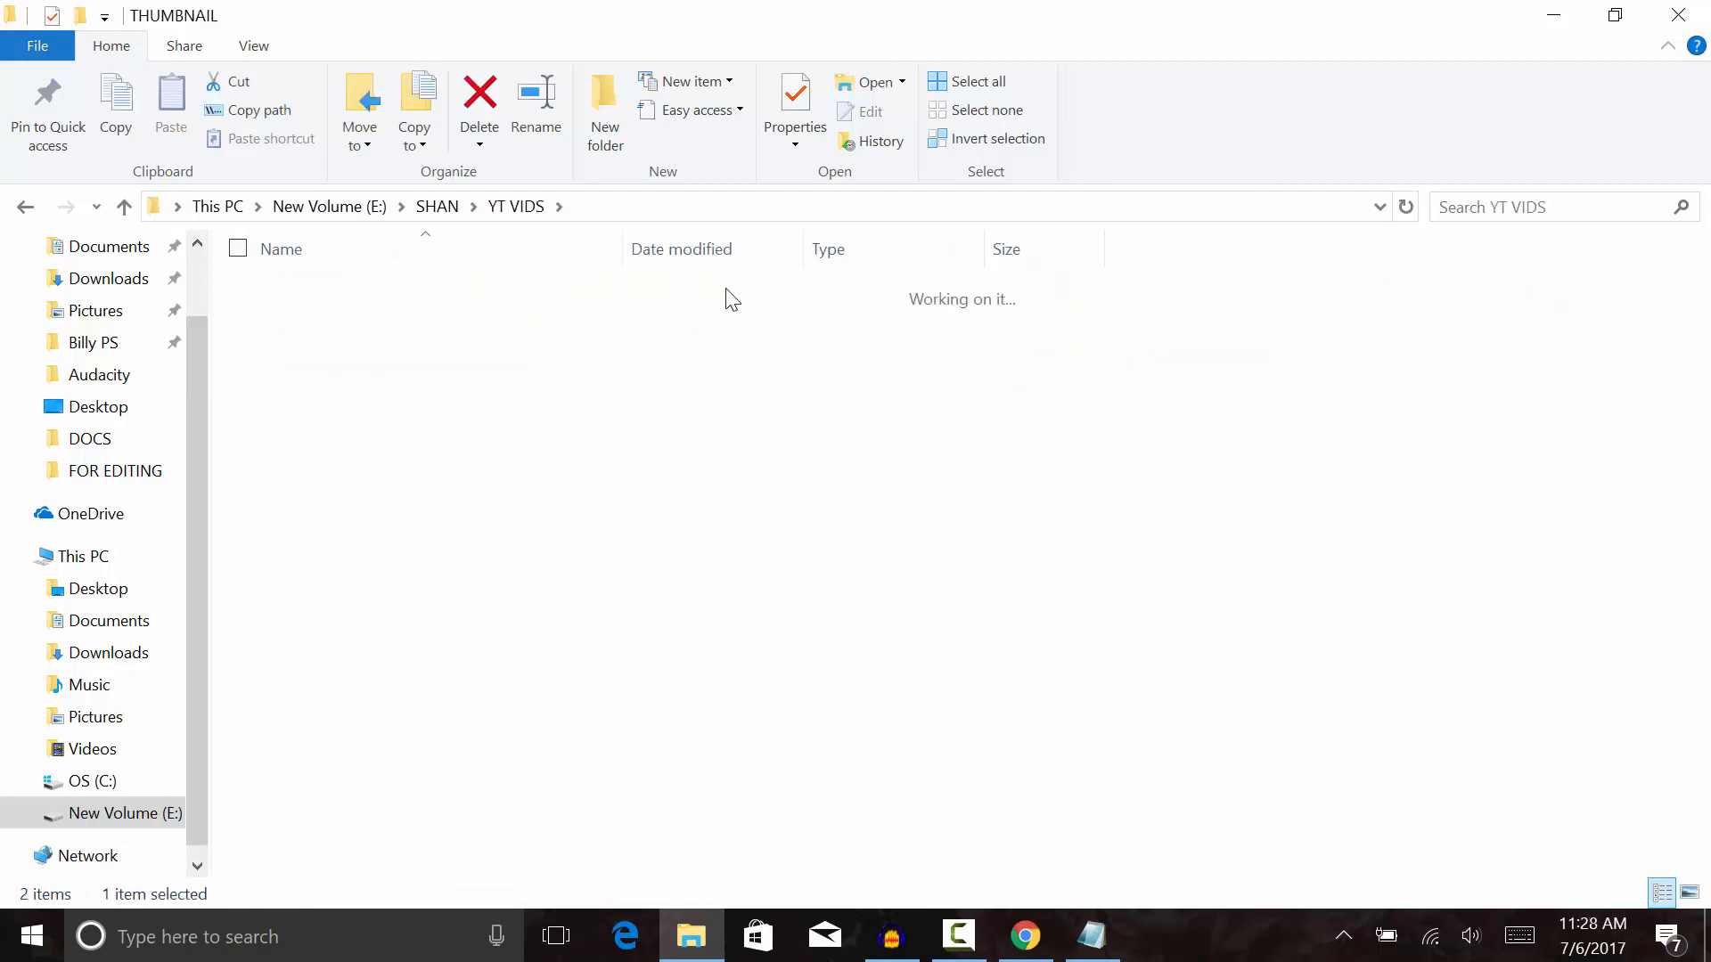
# - Open the exported THUMBNAIL ONLINE image in Photos, view it full screen, and return to the normal window
pyautogui.click(330, 314)
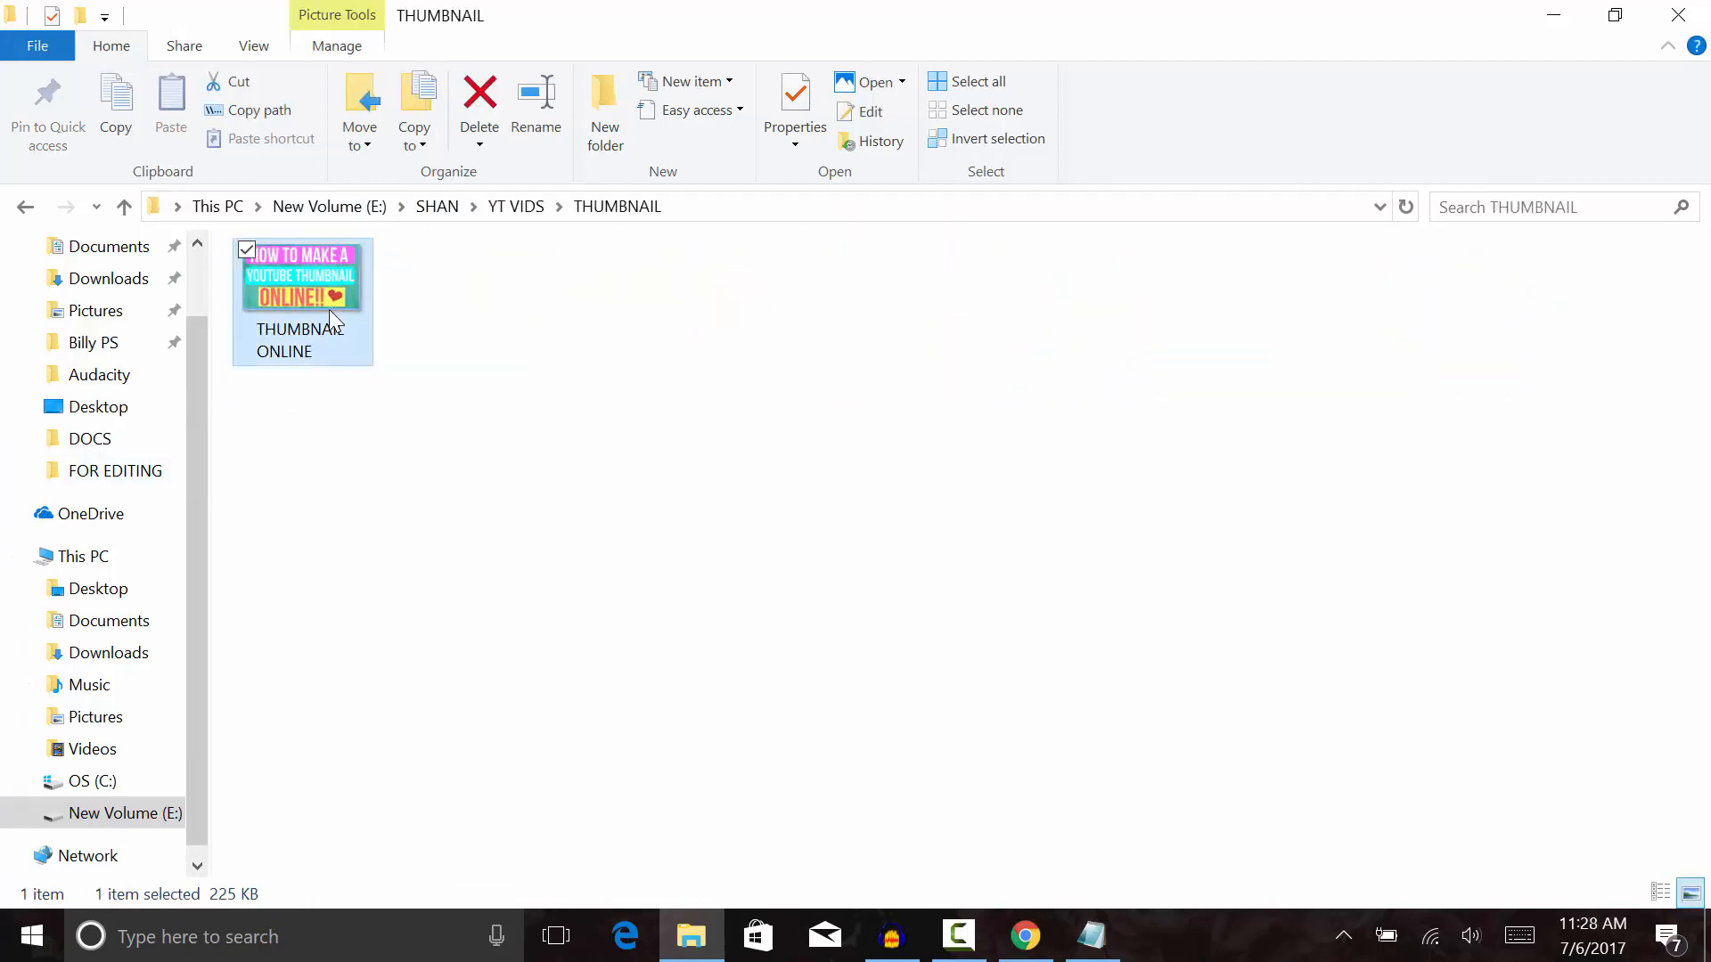
pyautogui.doubleClick(328, 308)
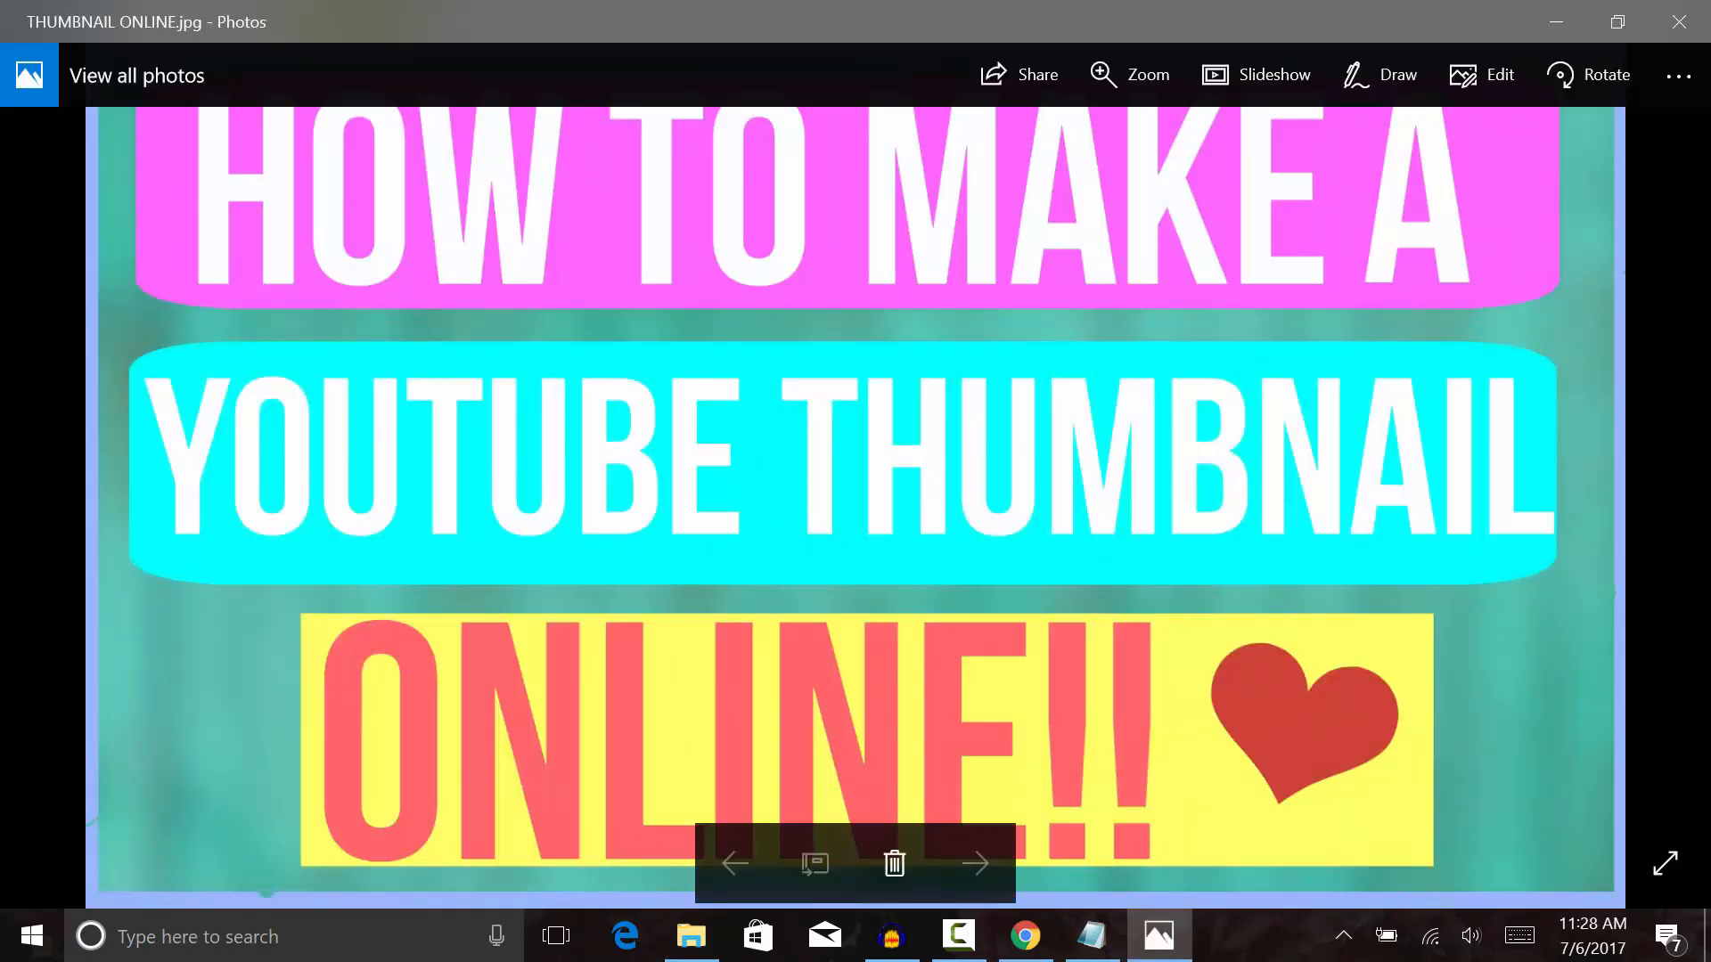
pyautogui.click(1663, 861)
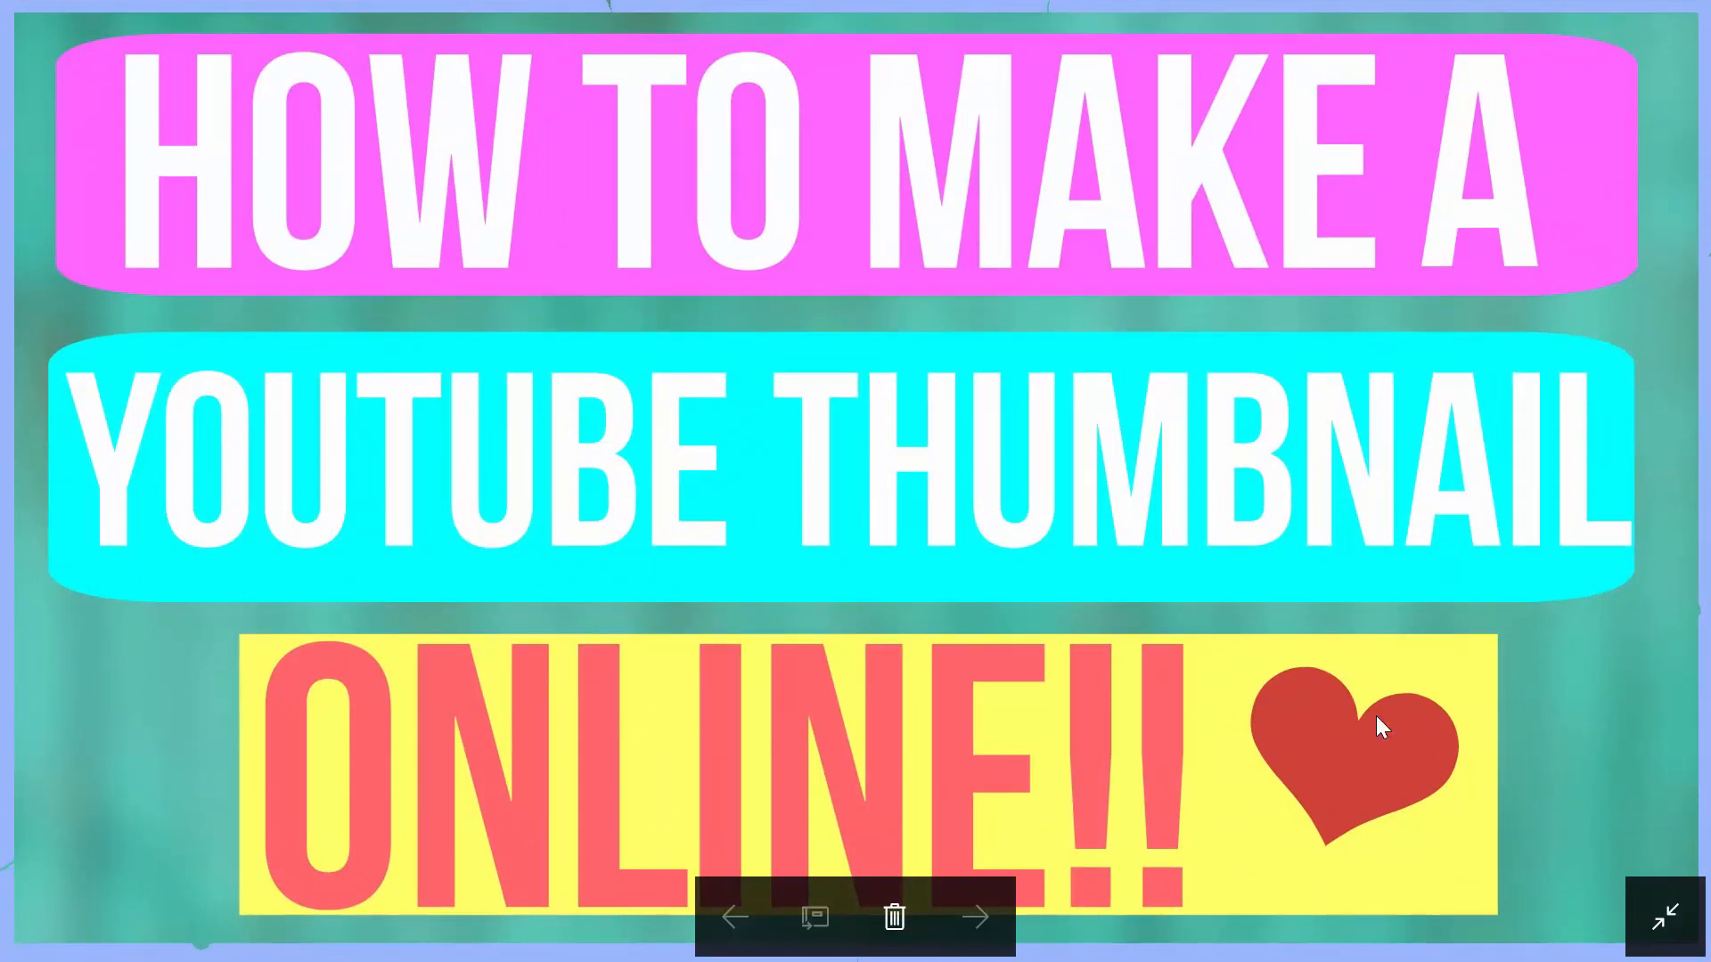
pyautogui.click(1663, 916)
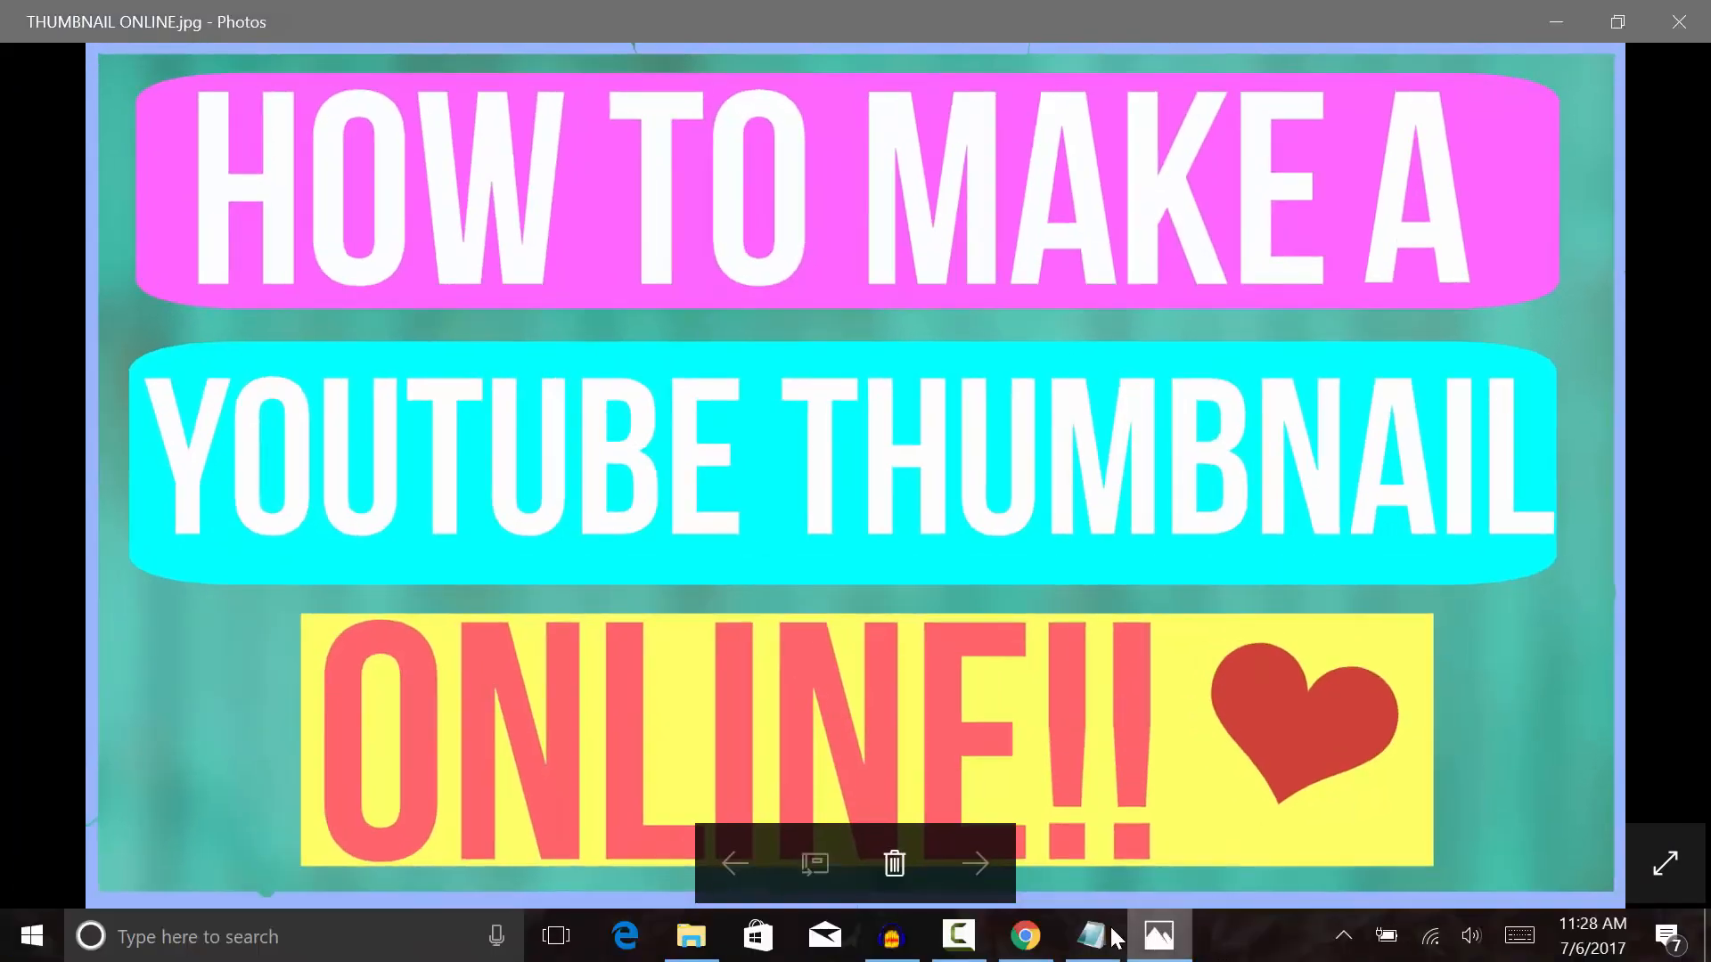
pyautogui.click(959, 936)
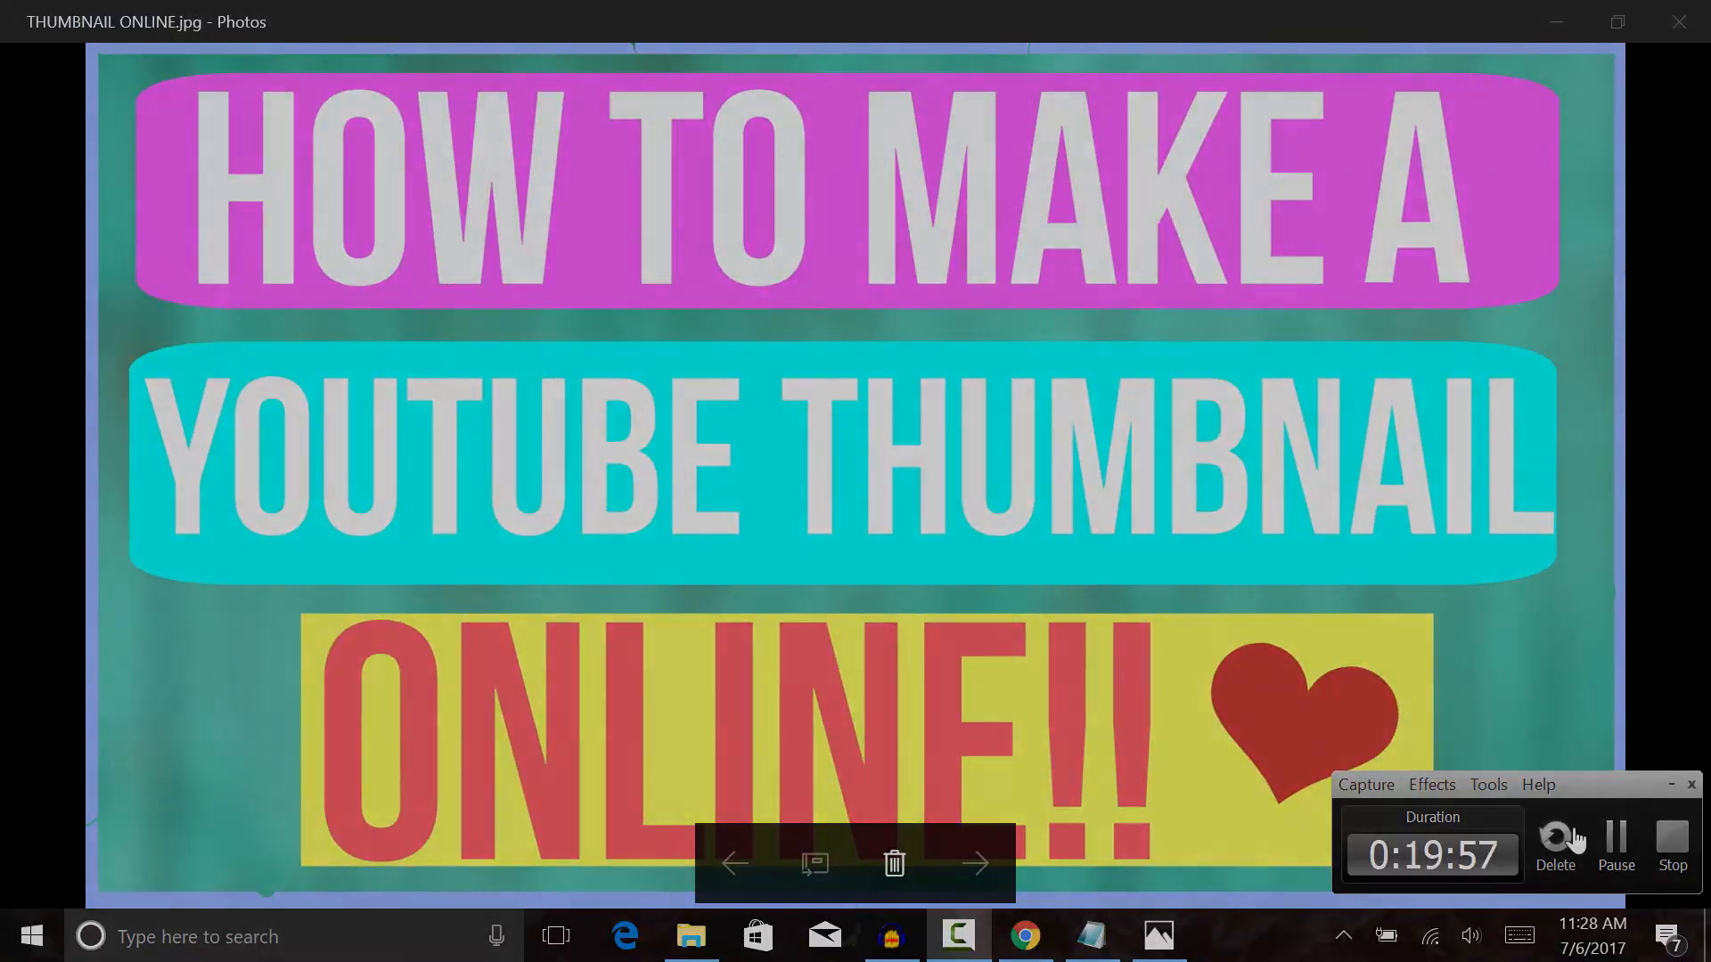